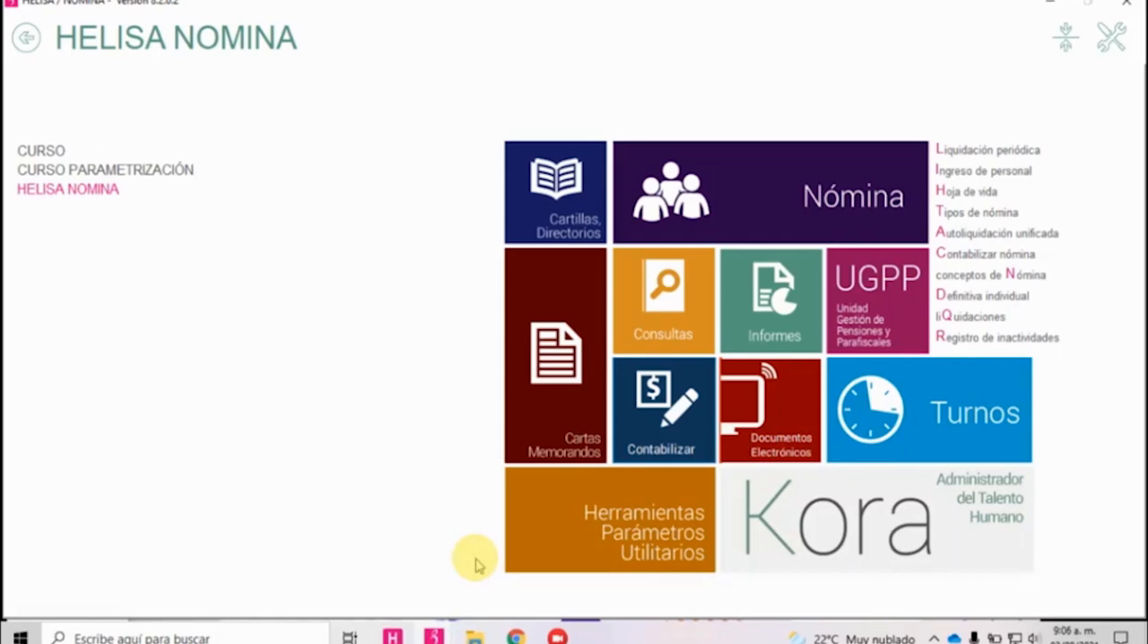
Lower the system volume until the computer's sound is muted.
key("XF86AudioLowerVolume")
key("XF86AudioLowerVolume")
key("XF86AudioLowerVolume")
key("XF86AudioLowerVolume")
key("XF86AudioLowerVolume")
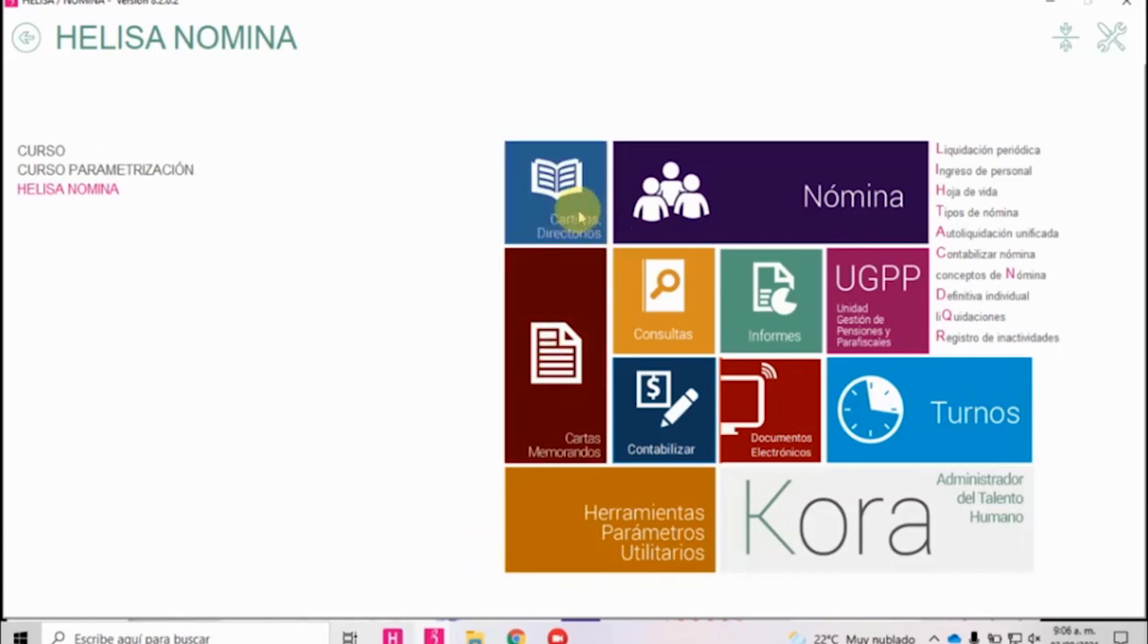
Look through the Nómina settlement options, the Cartas Memorandos section and the Documentos Electrónicos section, returning to the start screen each time.
left_click(668, 190)
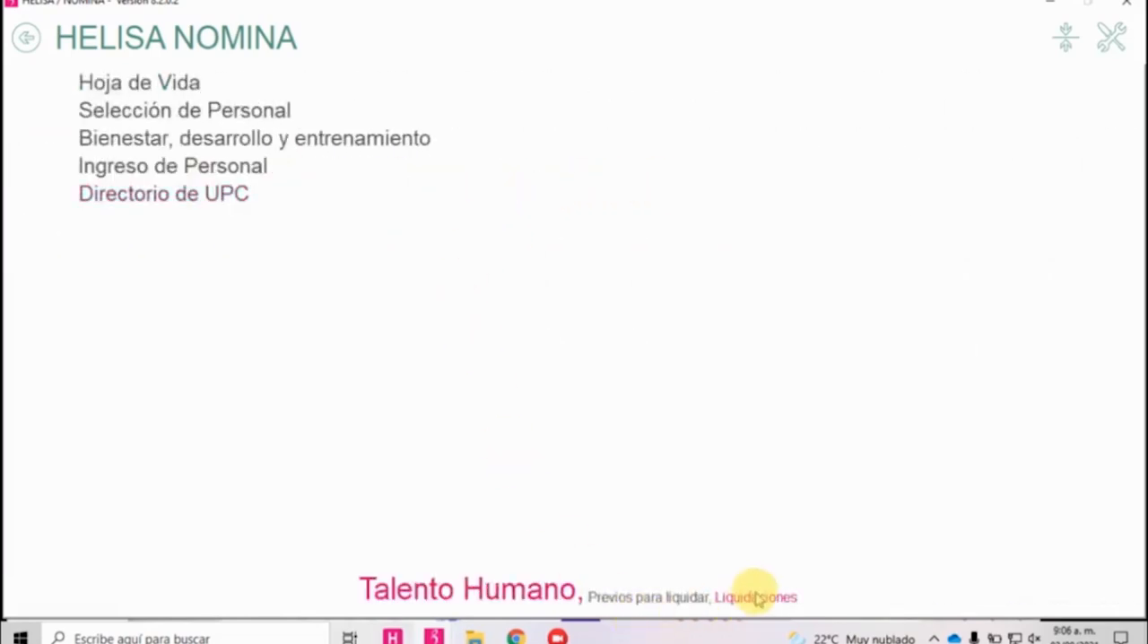
left_click(755, 599)
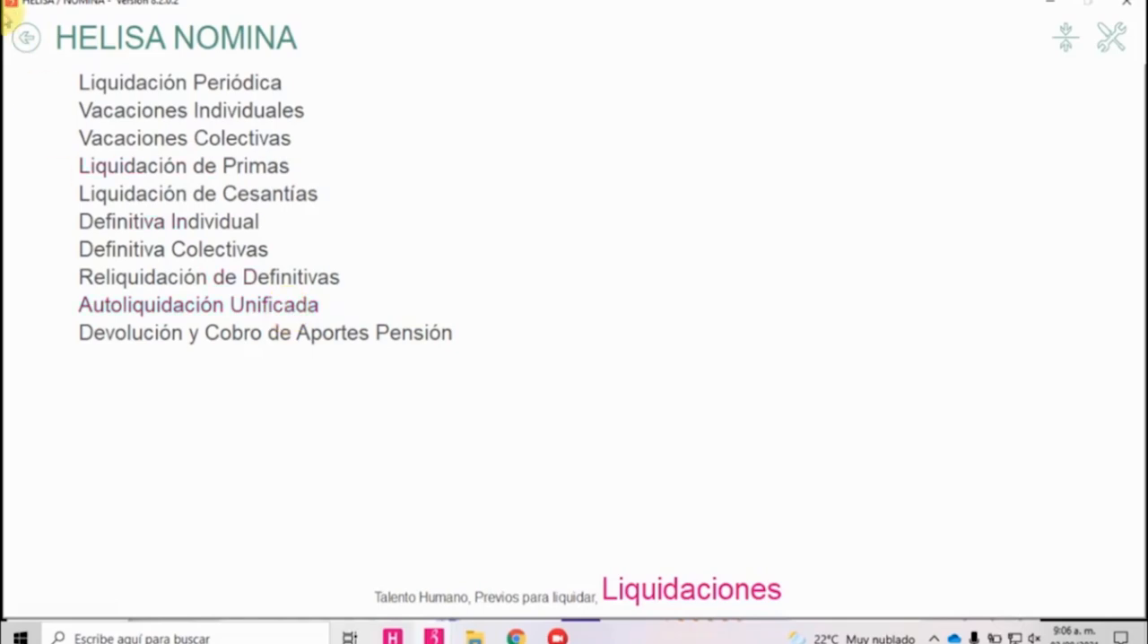
left_click(26, 37)
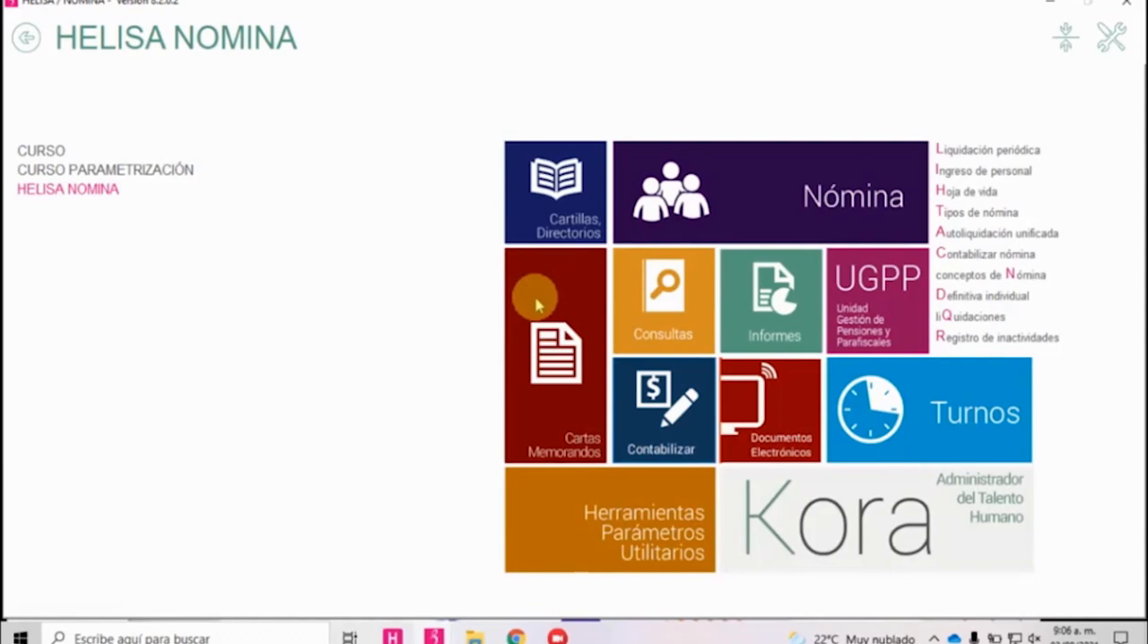
left_click(535, 296)
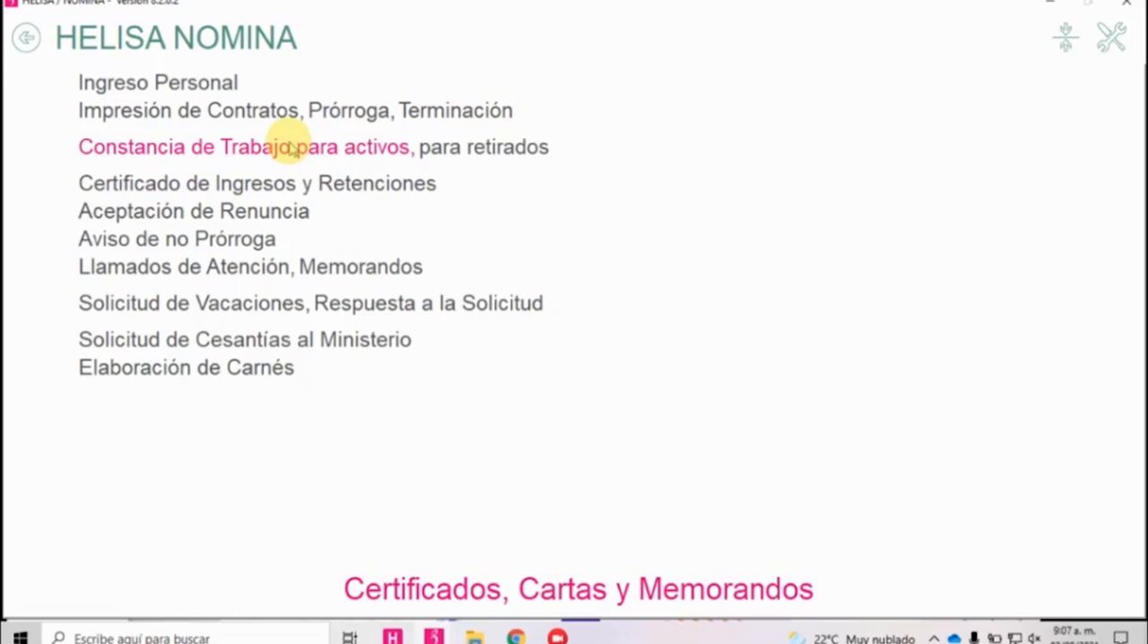
left_click(26, 38)
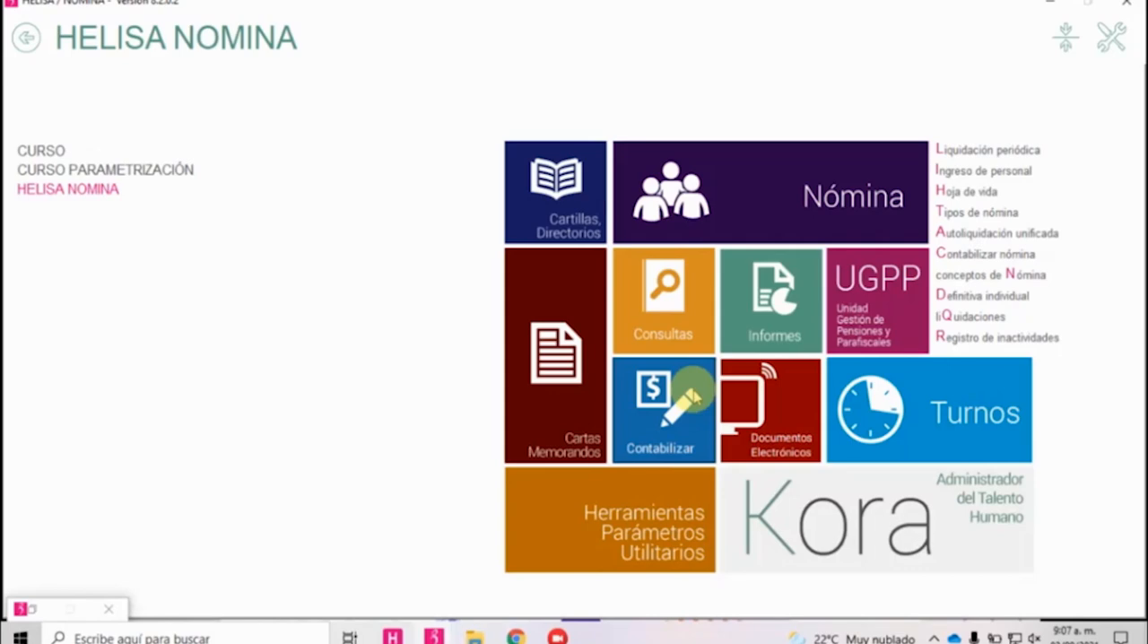
left_click(797, 446)
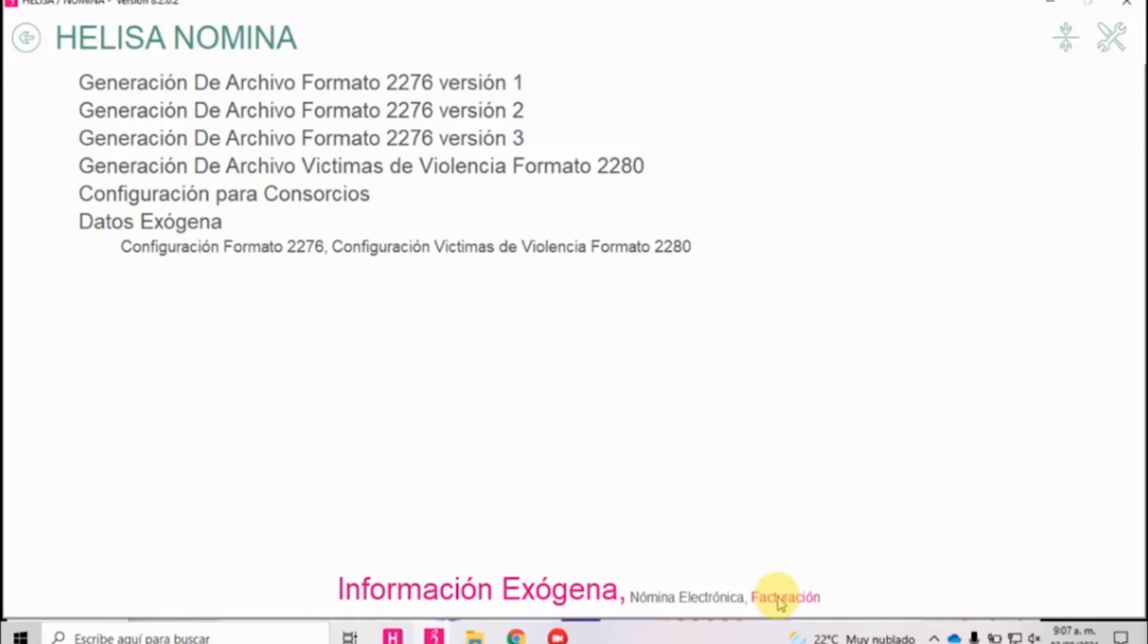
left_click(26, 39)
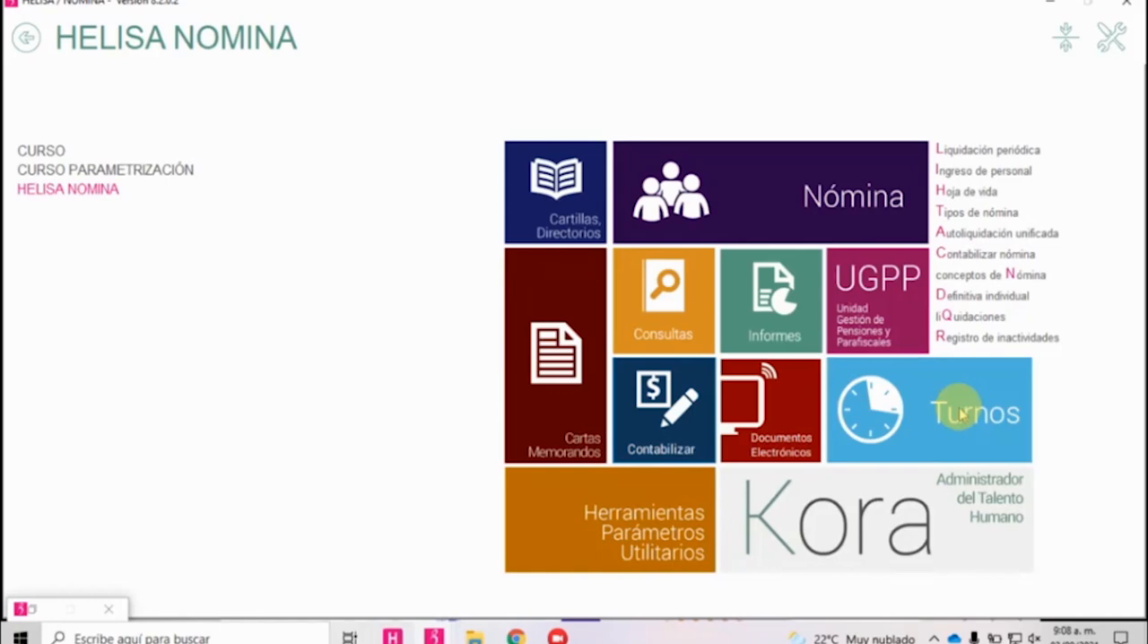
Open the Conceptos de Nómina list from the Parámetros Particulares and sort it by code in ascending order.
left_click(606, 537)
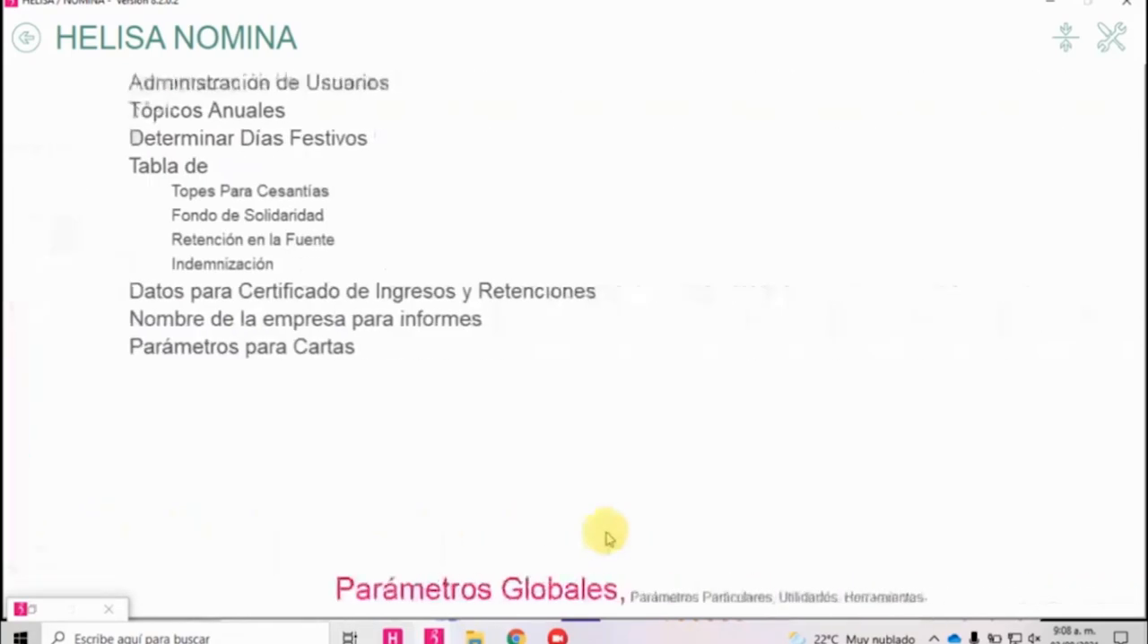
left_click(668, 599)
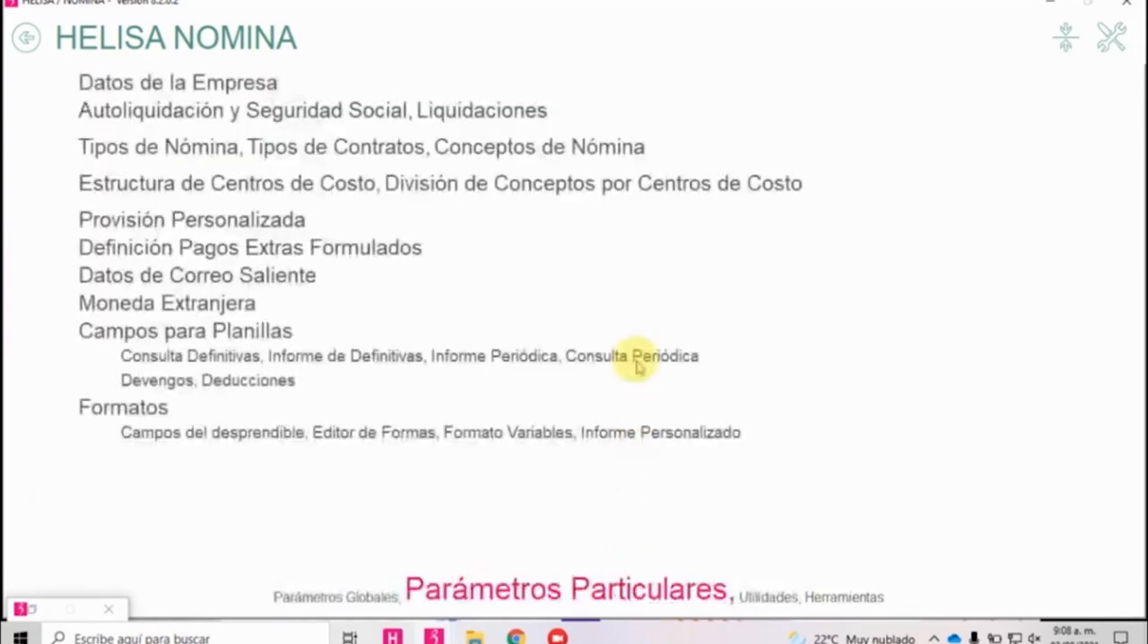
left_click(575, 149)
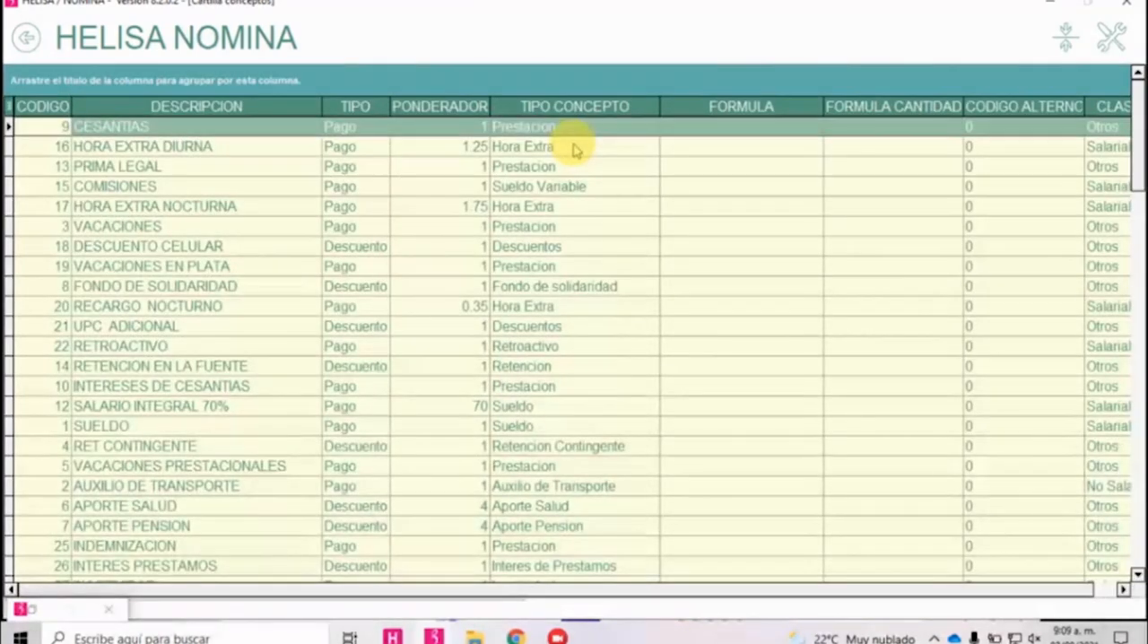
left_click(42, 107)
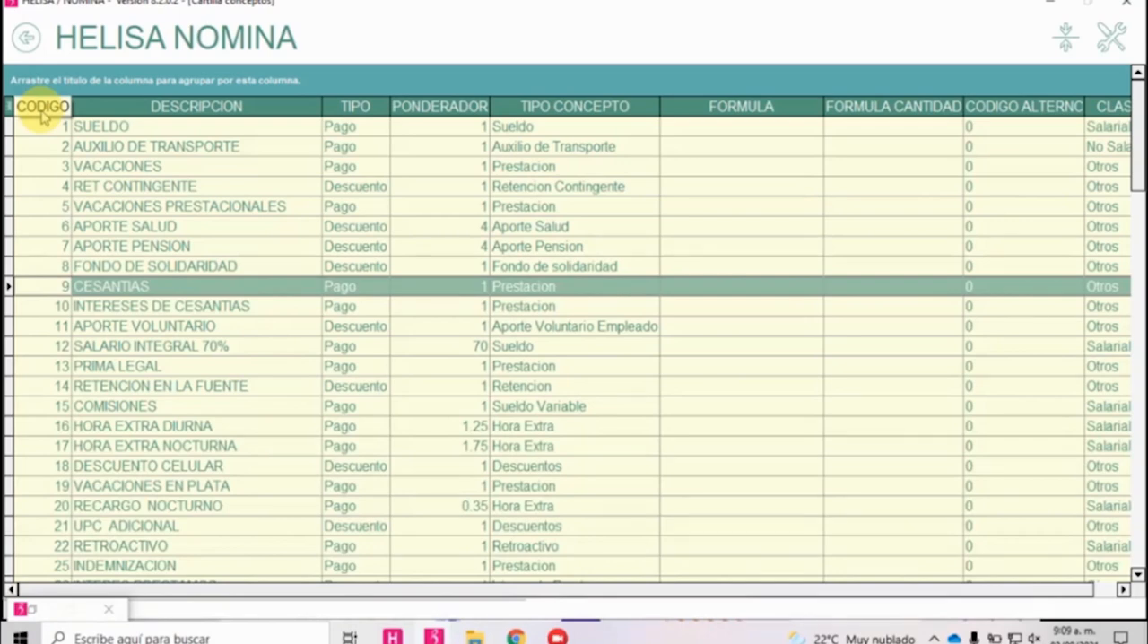
Look through the payroll concepts down to the codes above 100 and return to the beginning of the list.
left_click(112, 166)
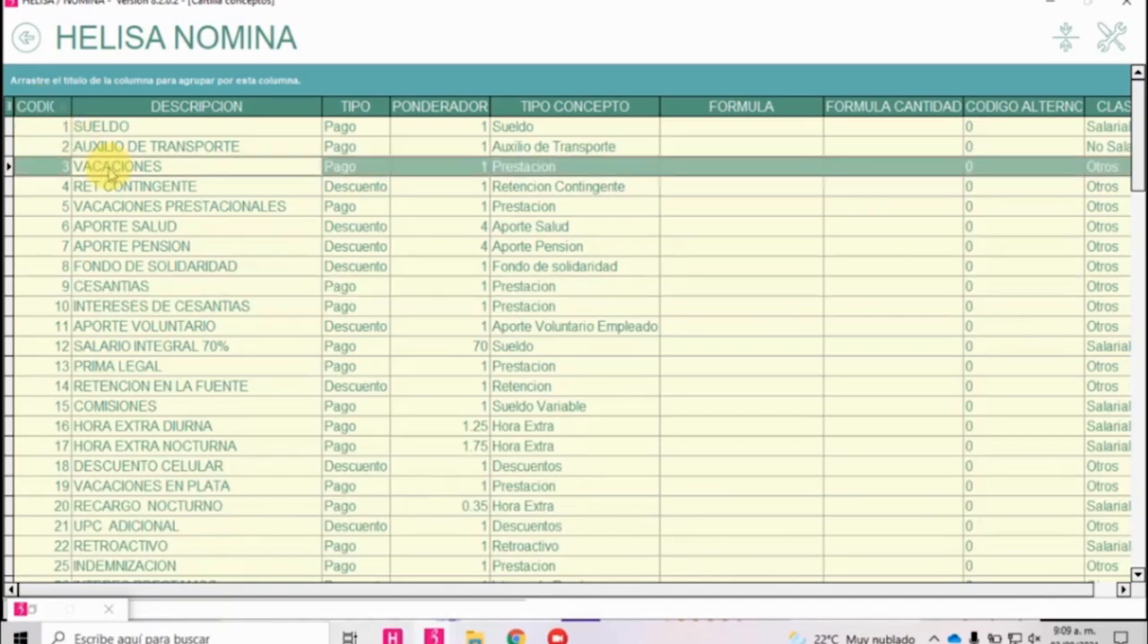
scroll(116, 202, "down", 3)
scroll(130, 206, "down", 20)
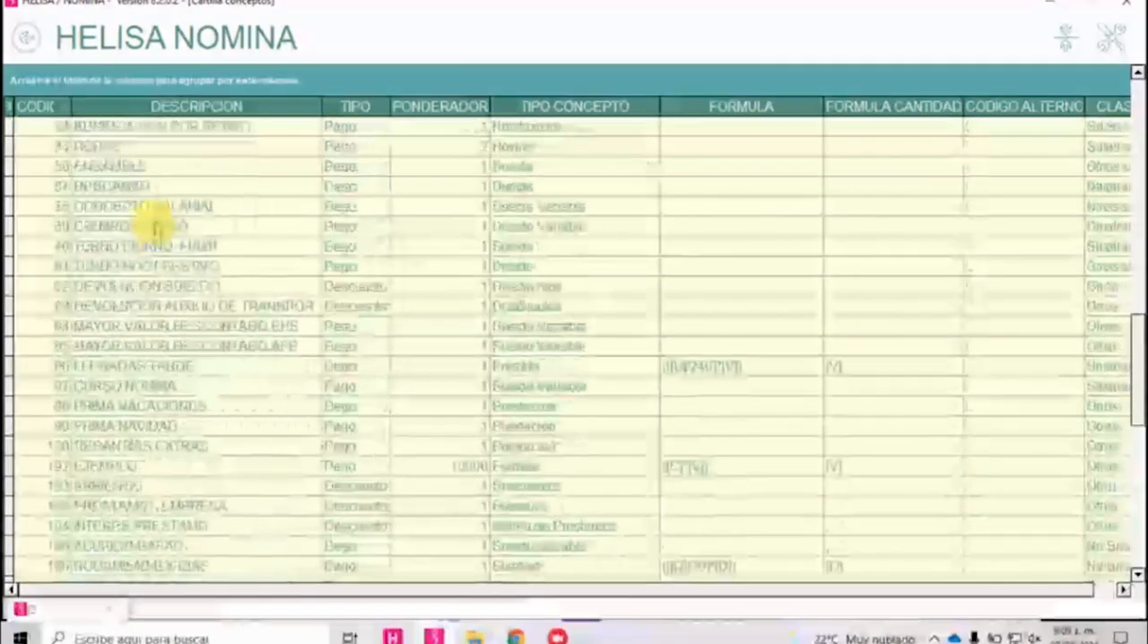
scroll(179, 233, "up", 10)
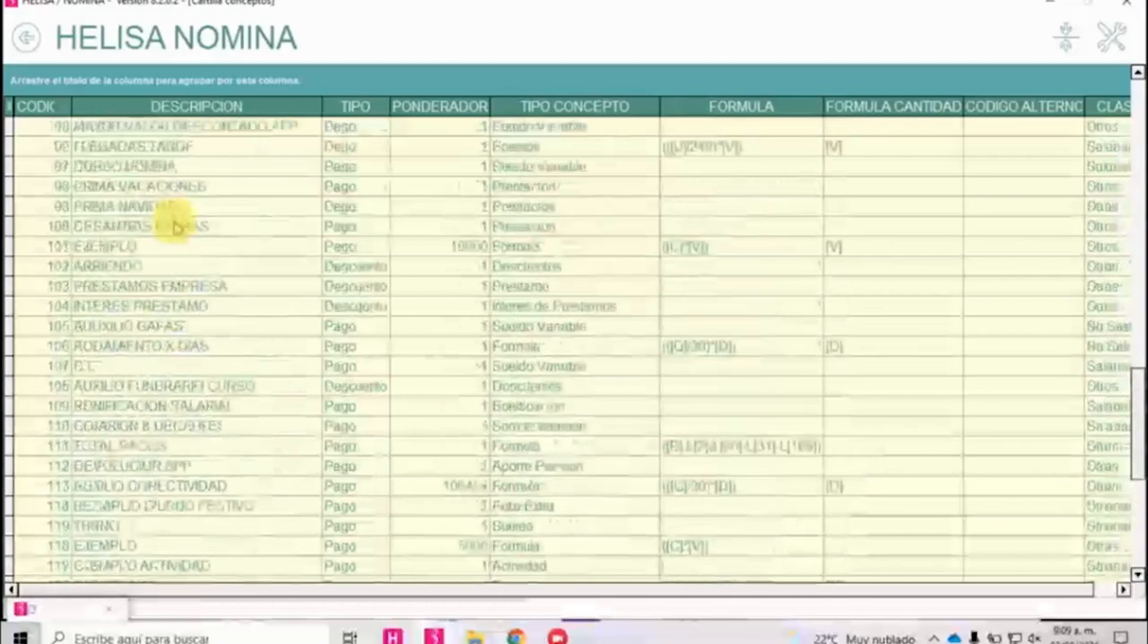
left_click(166, 224)
scroll(148, 246, "up", 15)
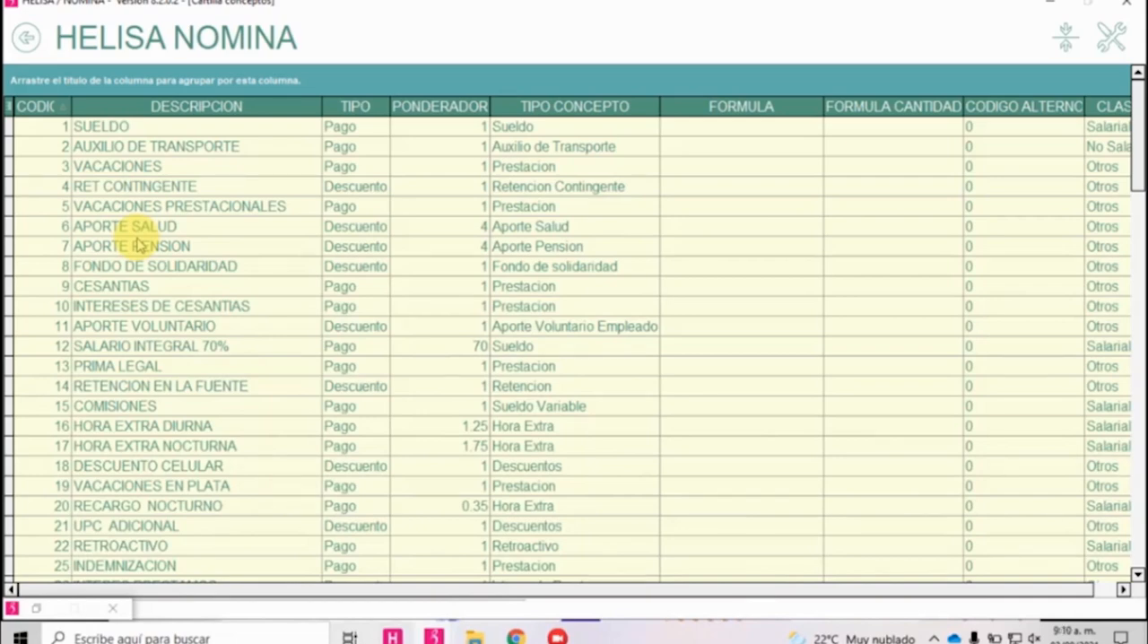
Create a new payroll concept with the description "COMISIONES CURSO CONCEPTOS".
right_click(139, 245)
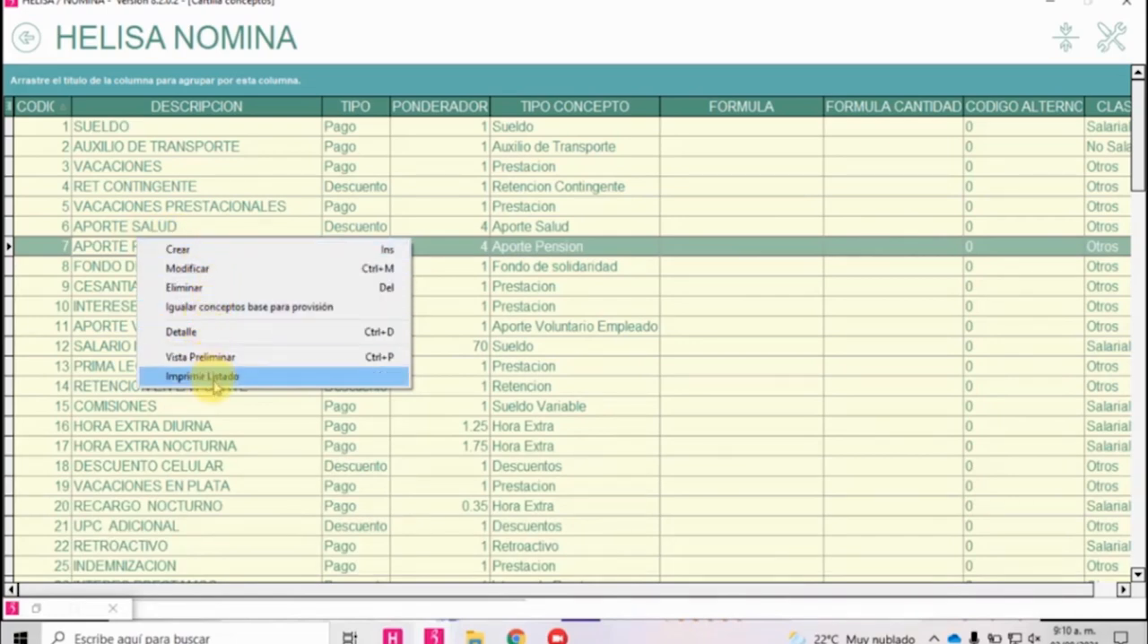
left_click(197, 267)
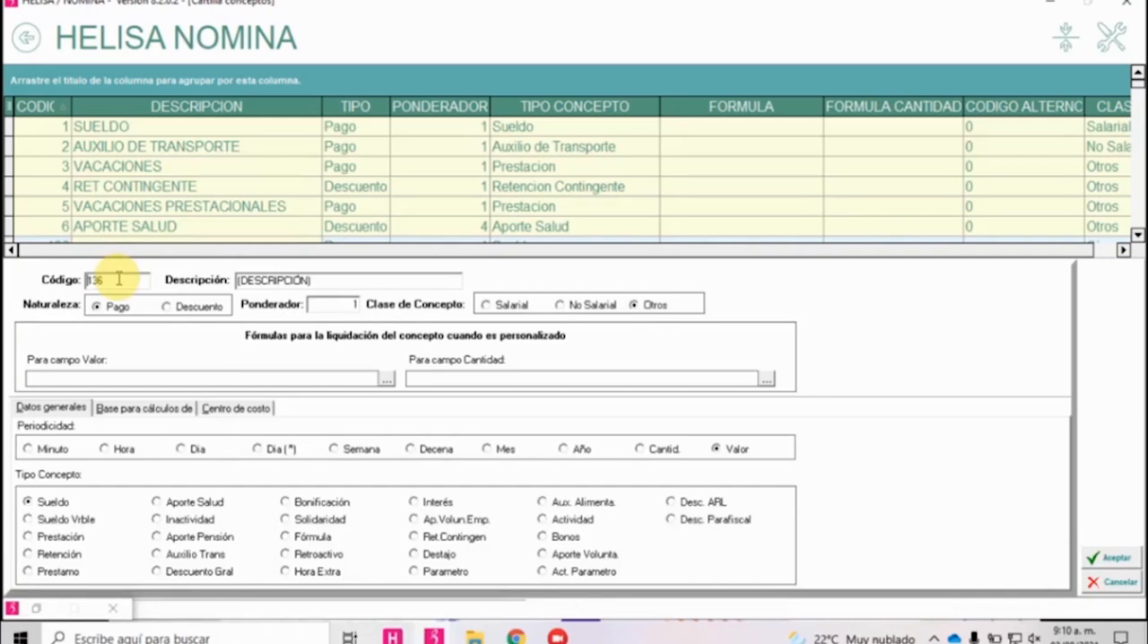
key("Tab")
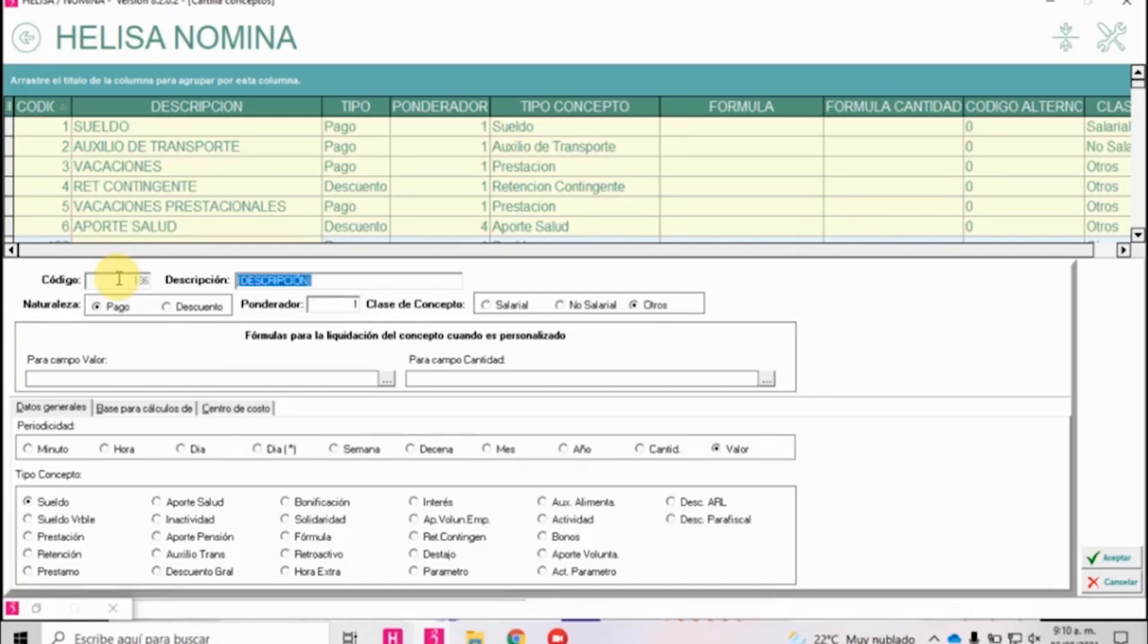
type("COMISIONES")
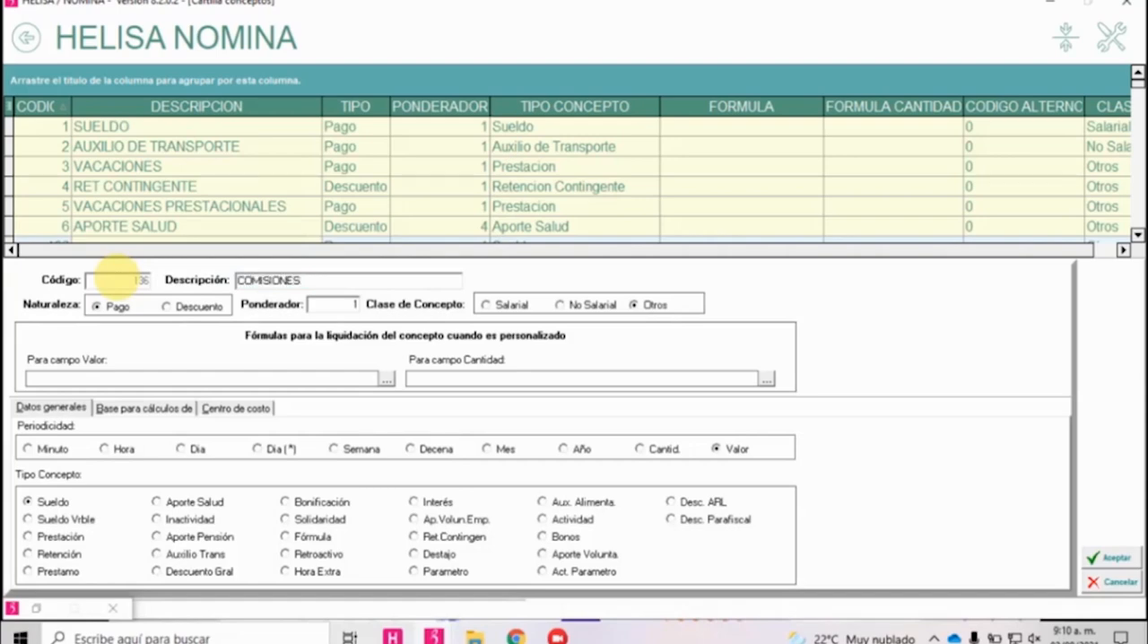
type(" CURSO CONCEP")
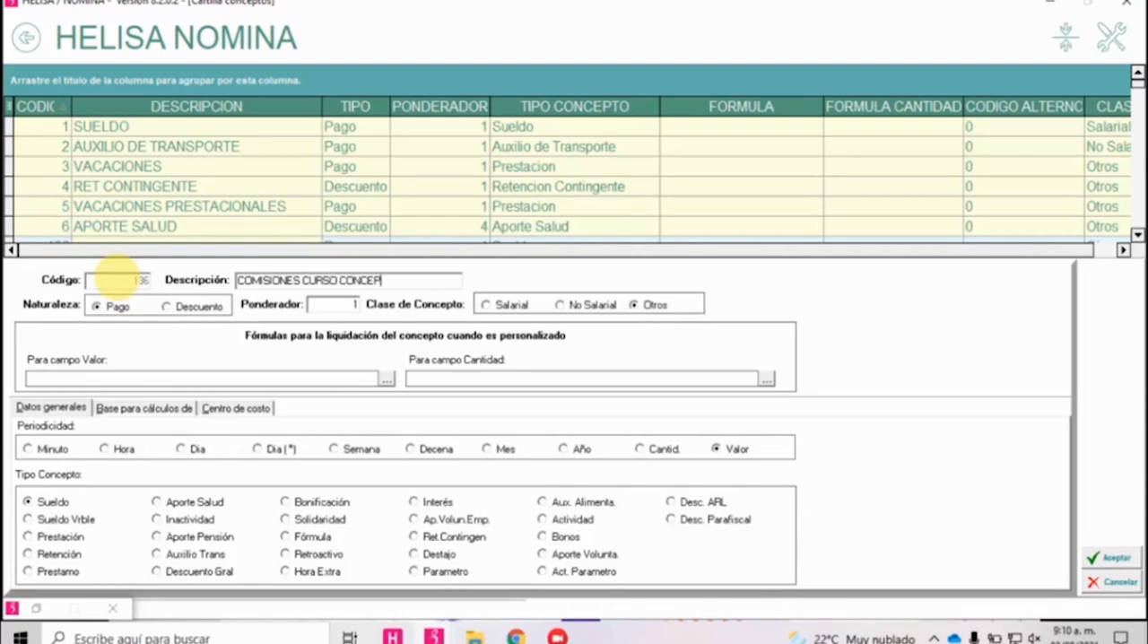
type(" TOS")
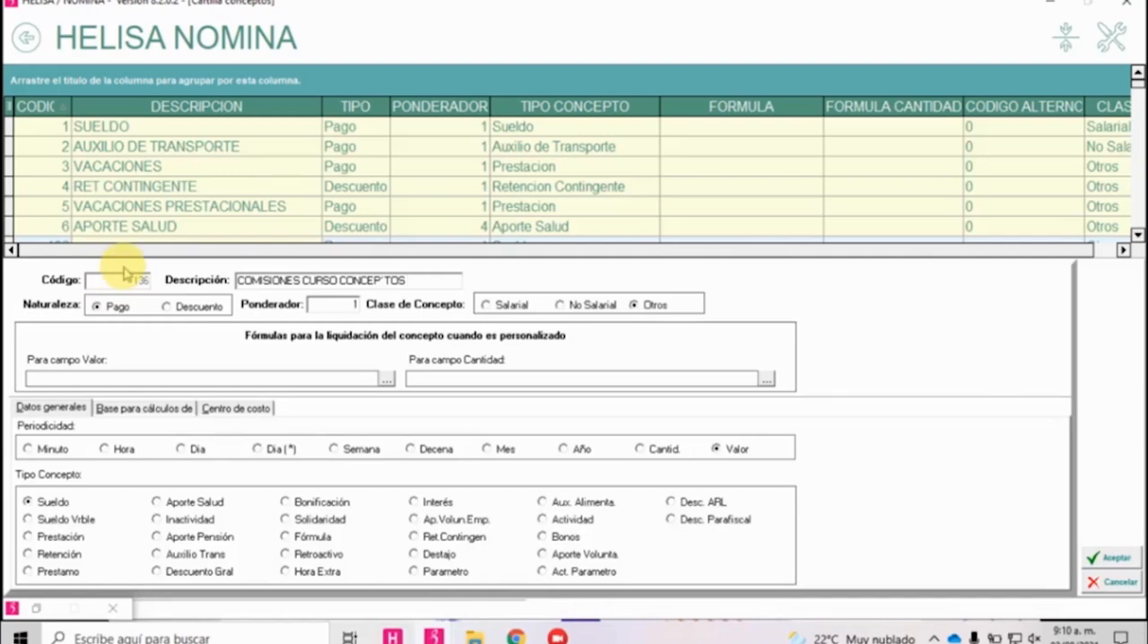
key("Left")
key("Left")
key("Left")
key("BackSpace")
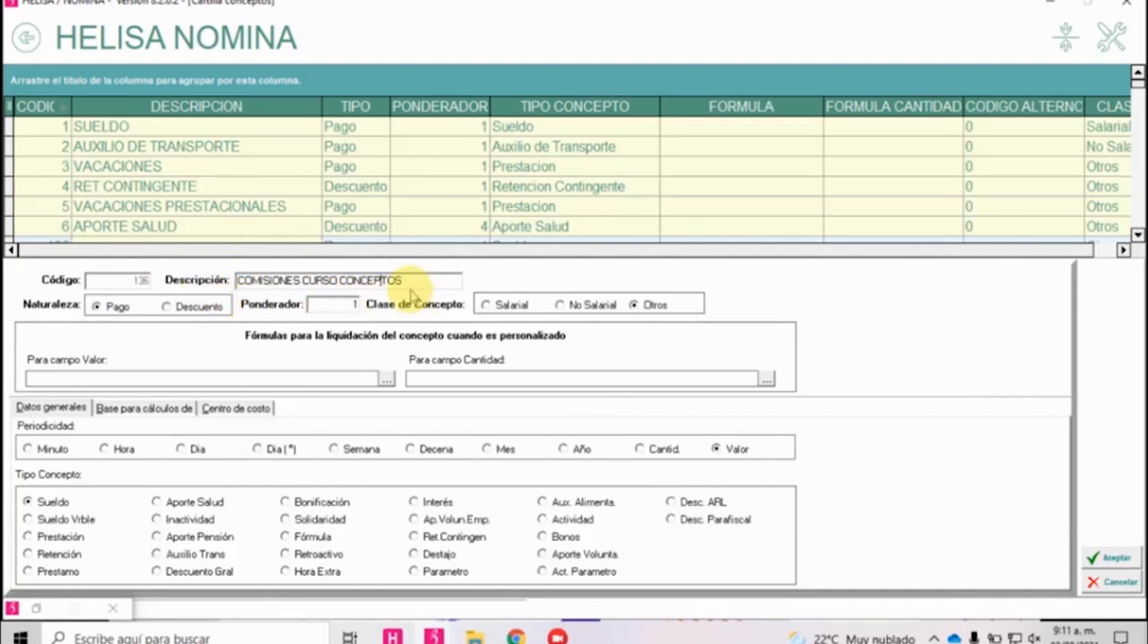
left_click_drag(428, 280, 244, 280)
Set the new concept's Naturaleza to Pago and its Clase de Concepto to Otros.
left_click(112, 306)
left_click(171, 308)
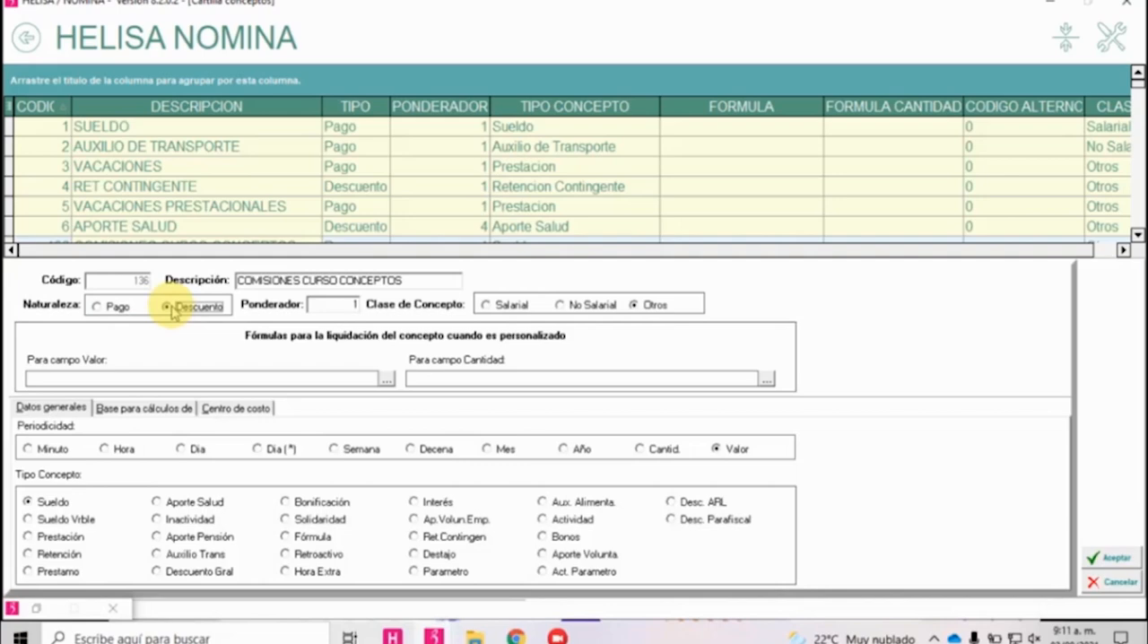
left_click(113, 309)
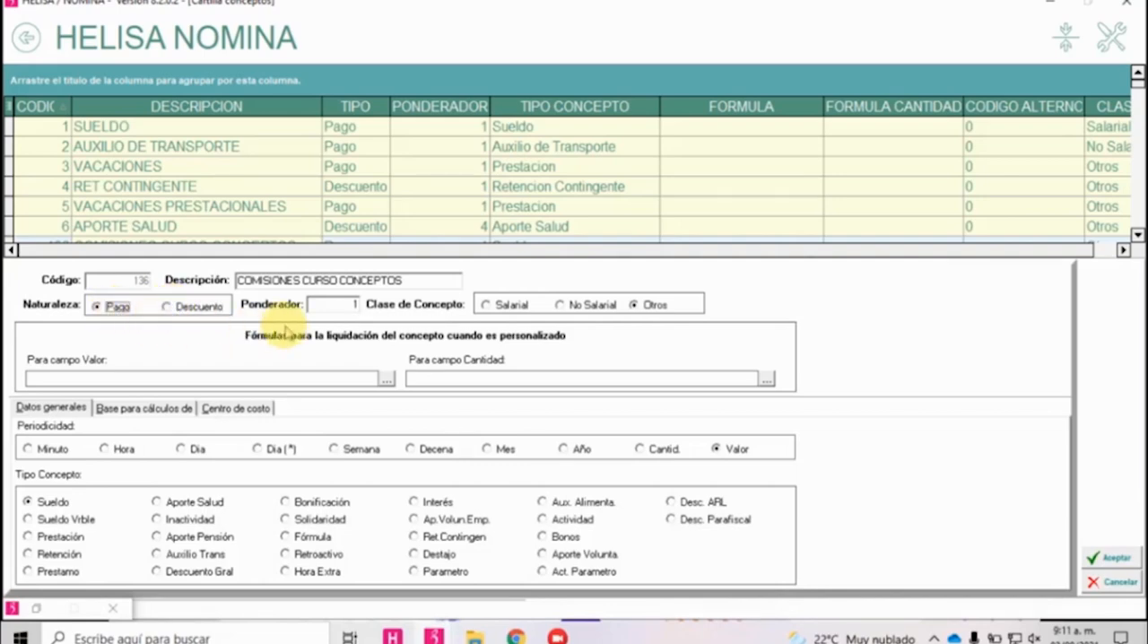
left_click(358, 306)
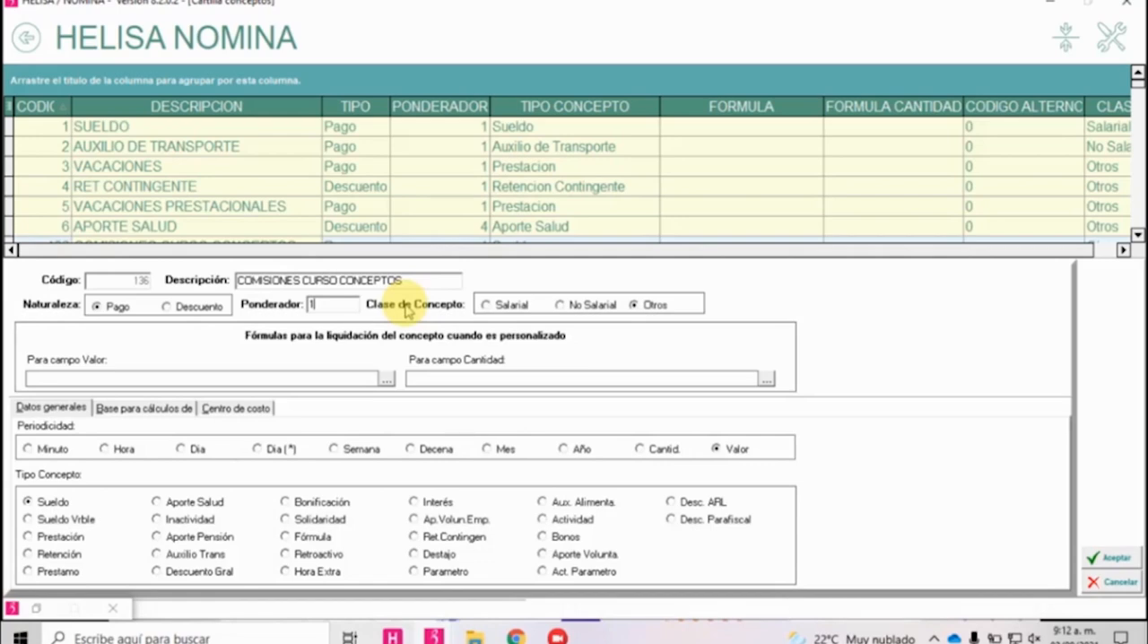
left_click(505, 309)
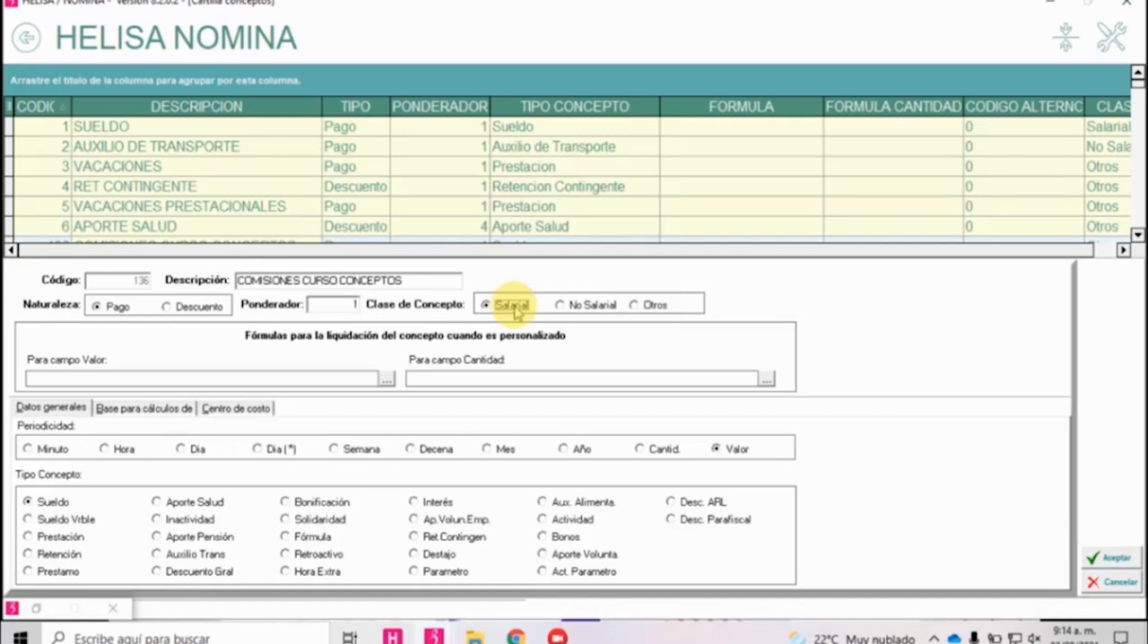
left_click(648, 306)
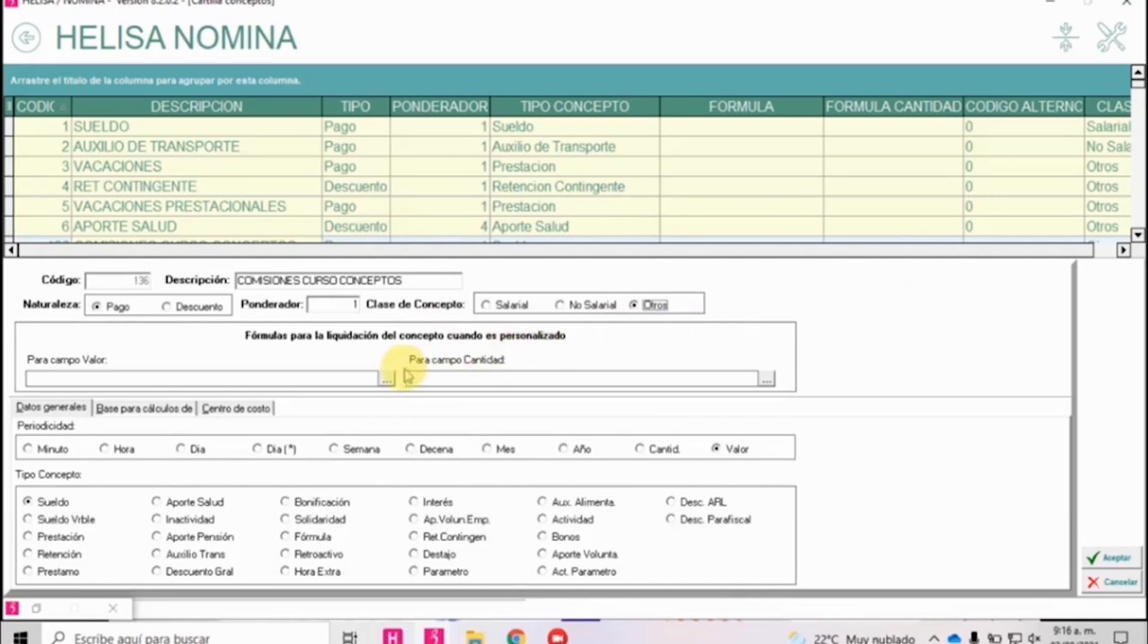
Leave both formula fields empty, set the Periodicidad to Valor and choose Sueldo Vrble as the Tipo Concepto.
left_click(114, 376)
left_click(457, 378)
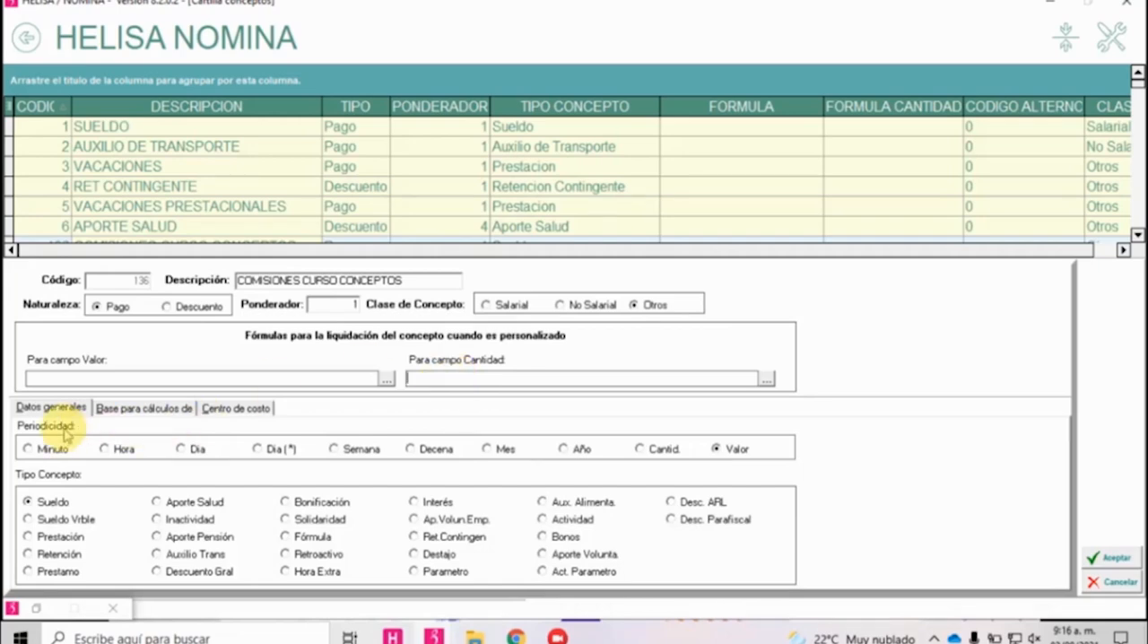
left_click(735, 453)
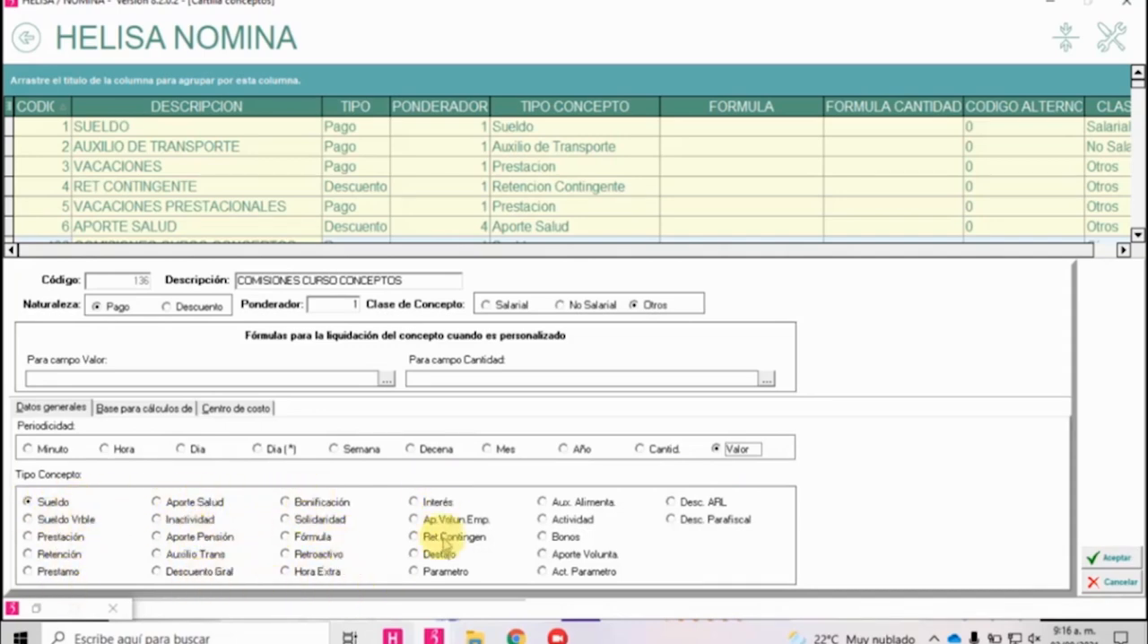
left_click(52, 504)
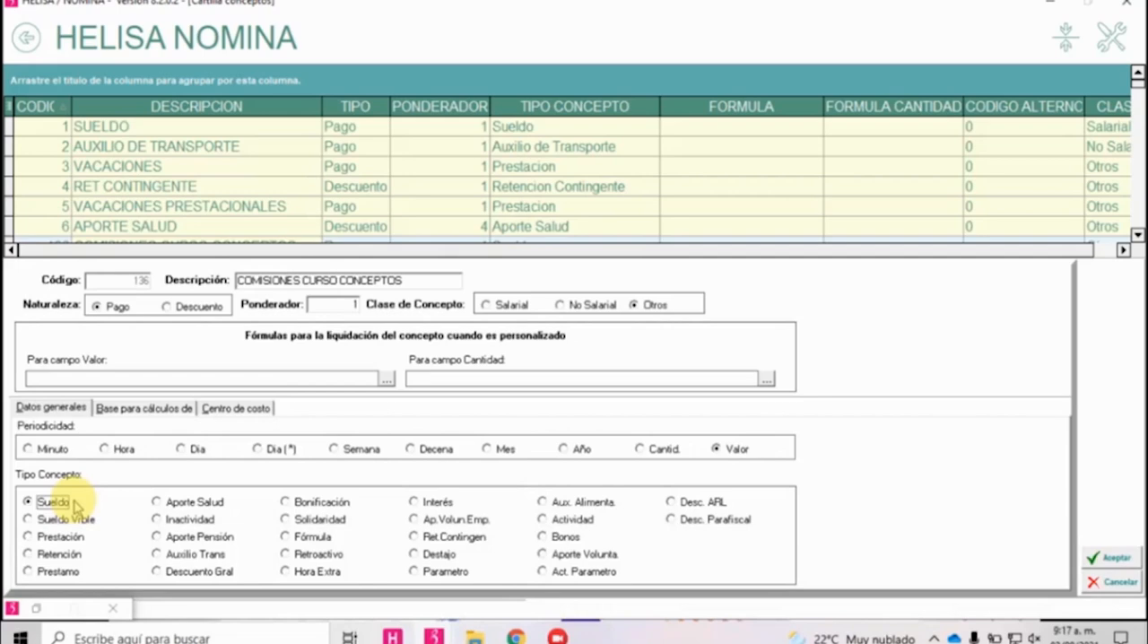
left_click(77, 522)
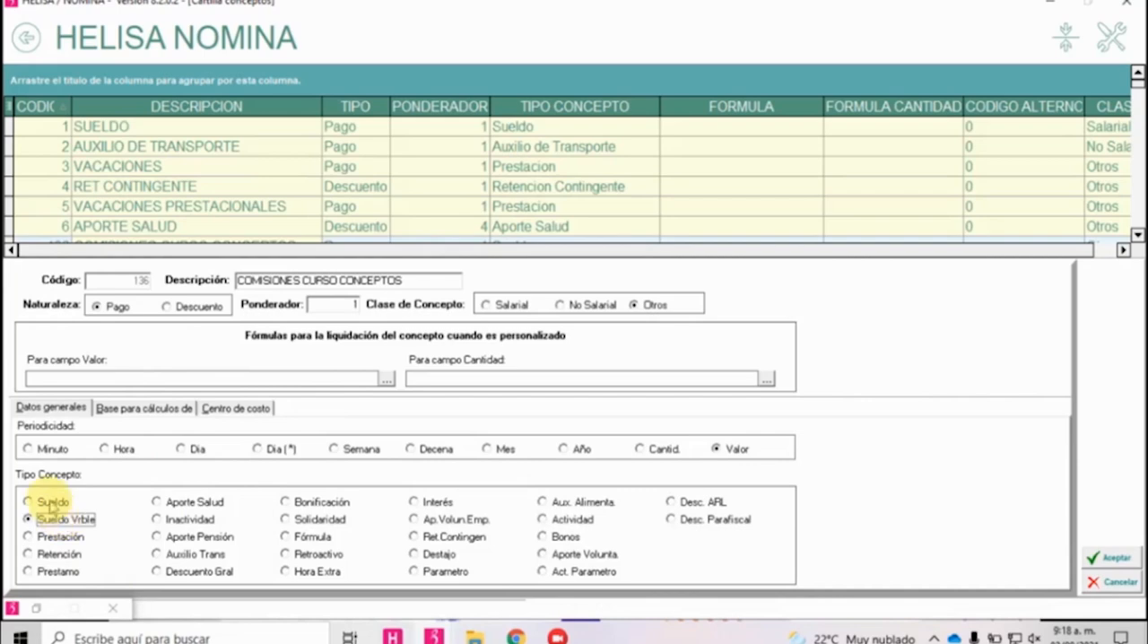
Check the new concept's calculation-base options and return to its general data with Sueldo Vrble selected.
left_click(142, 410)
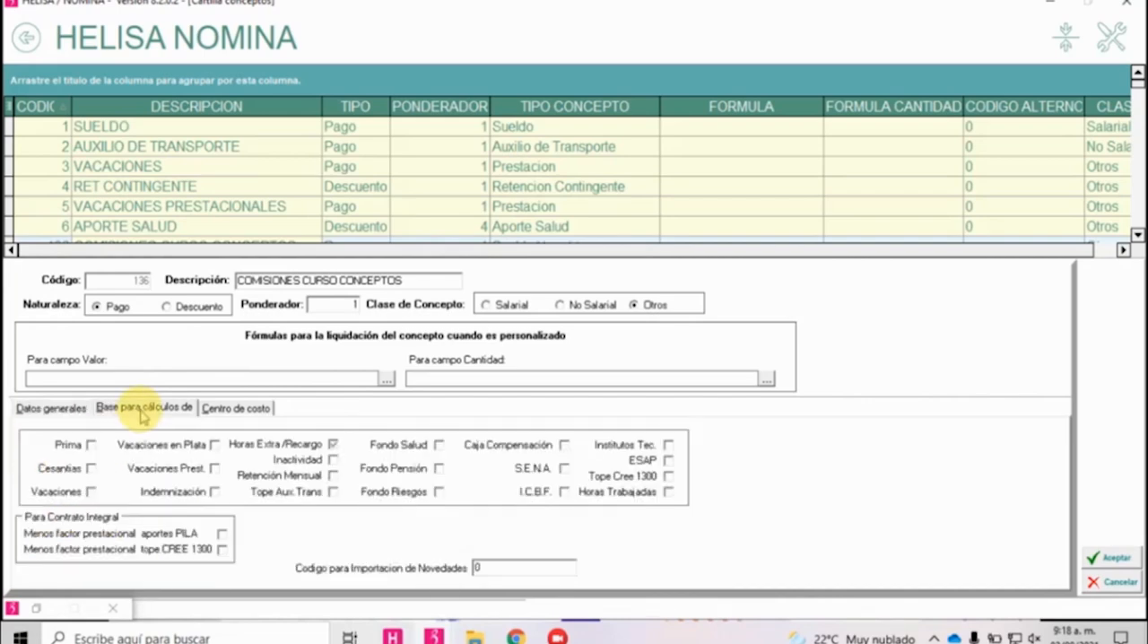
left_click(51, 410)
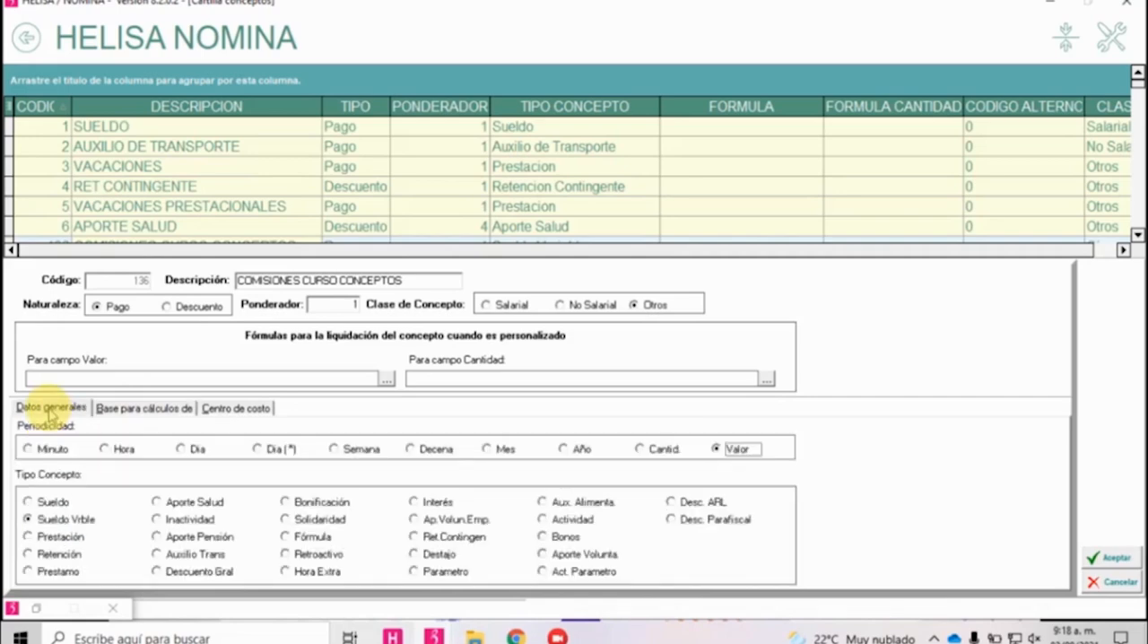
left_click(54, 521)
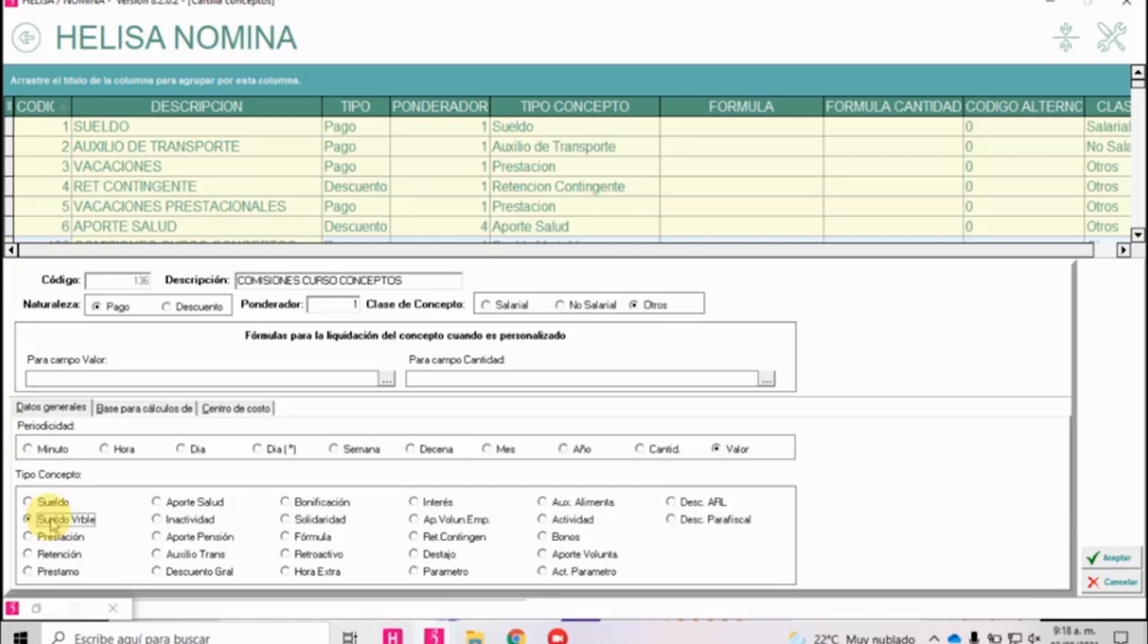
Try Prestación, Retención and Prestamo in turn as the Tipo Concepto, keeping the Clase de Concepto as Otros.
left_click(56, 538)
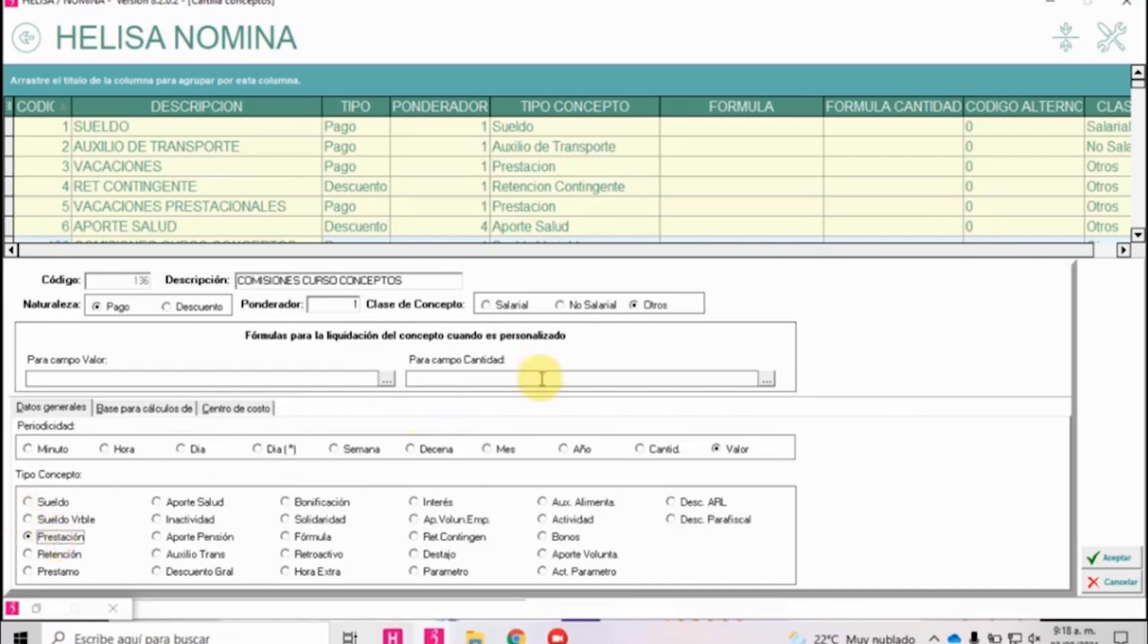
left_click(662, 307)
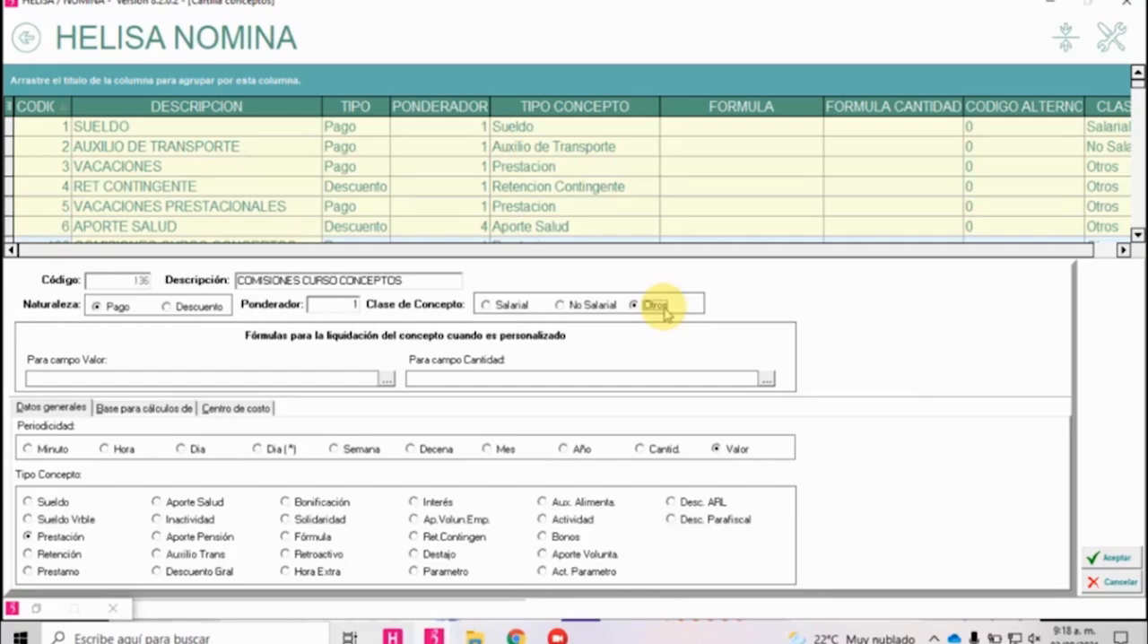
left_click(70, 538)
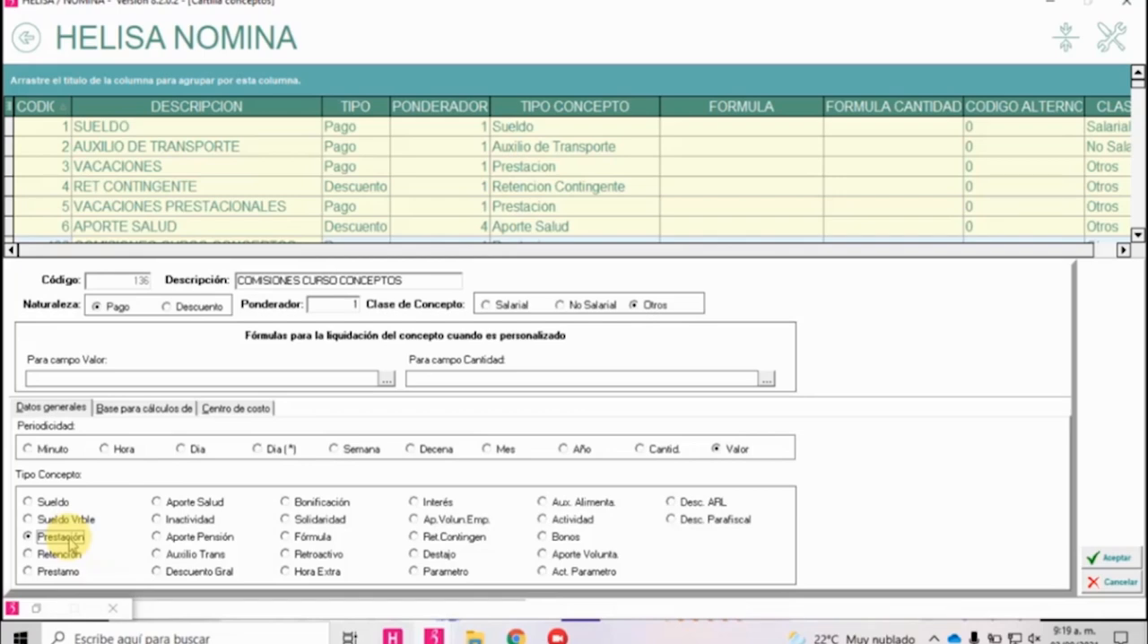
left_click(72, 556)
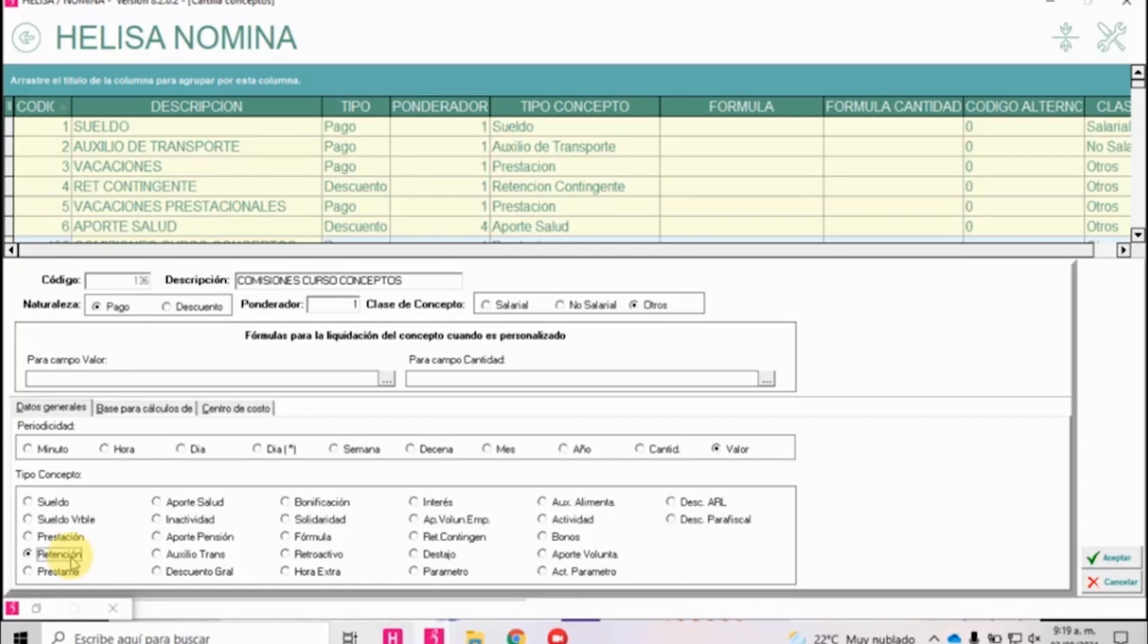
left_click(63, 572)
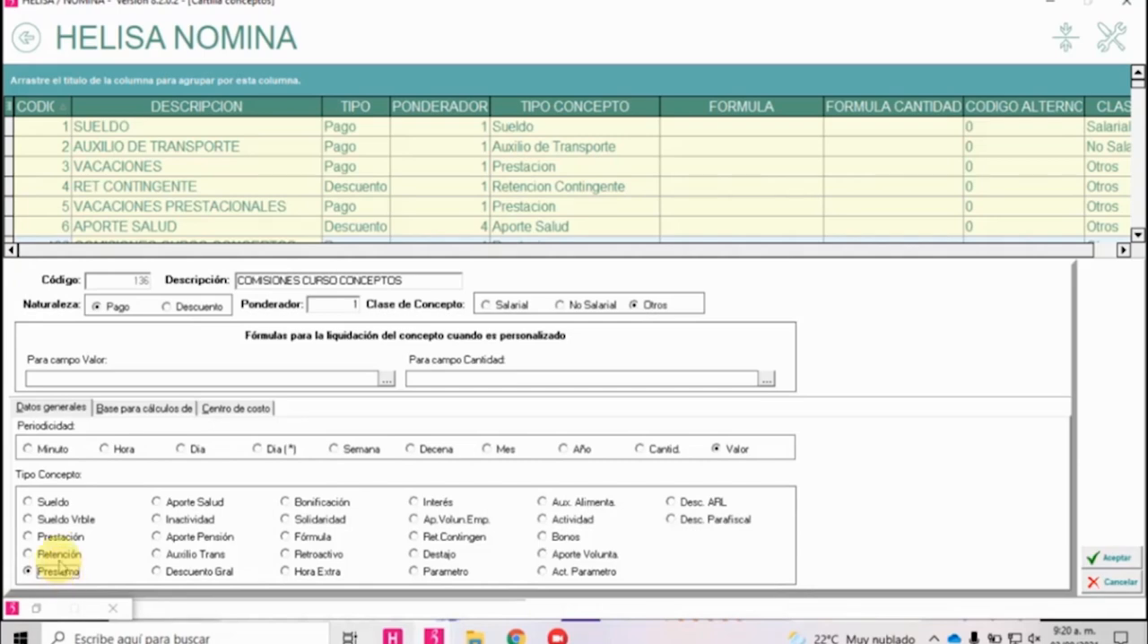
Select Aporte Salud as the Tipo Concepto, try a Ponderador of 4 and undo that value.
left_click(176, 505)
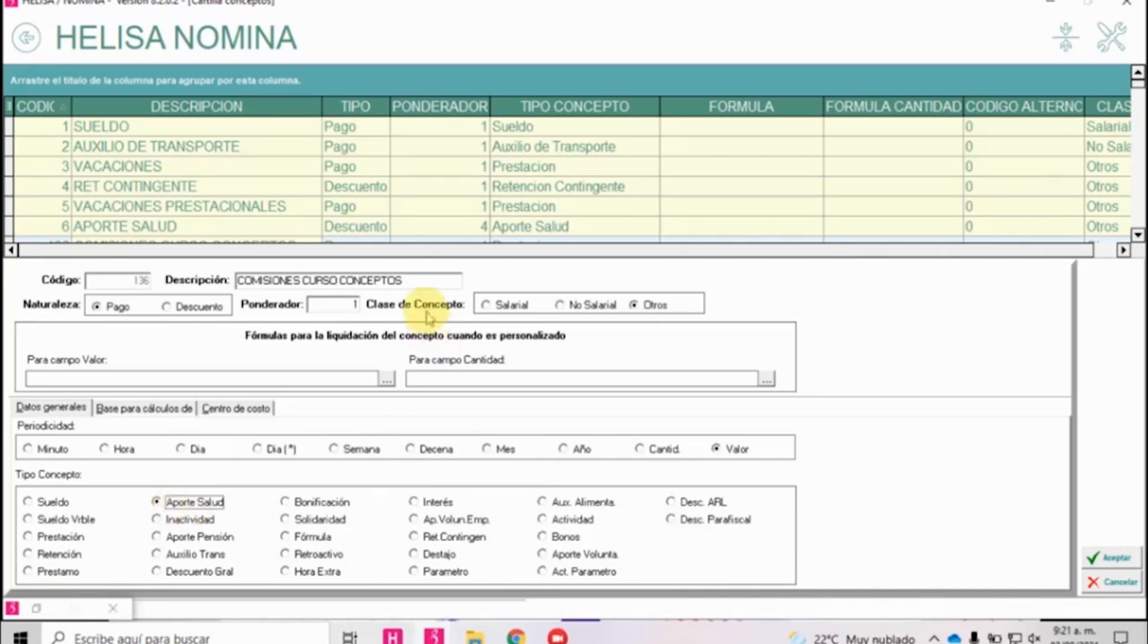
left_click(346, 306)
type("4")
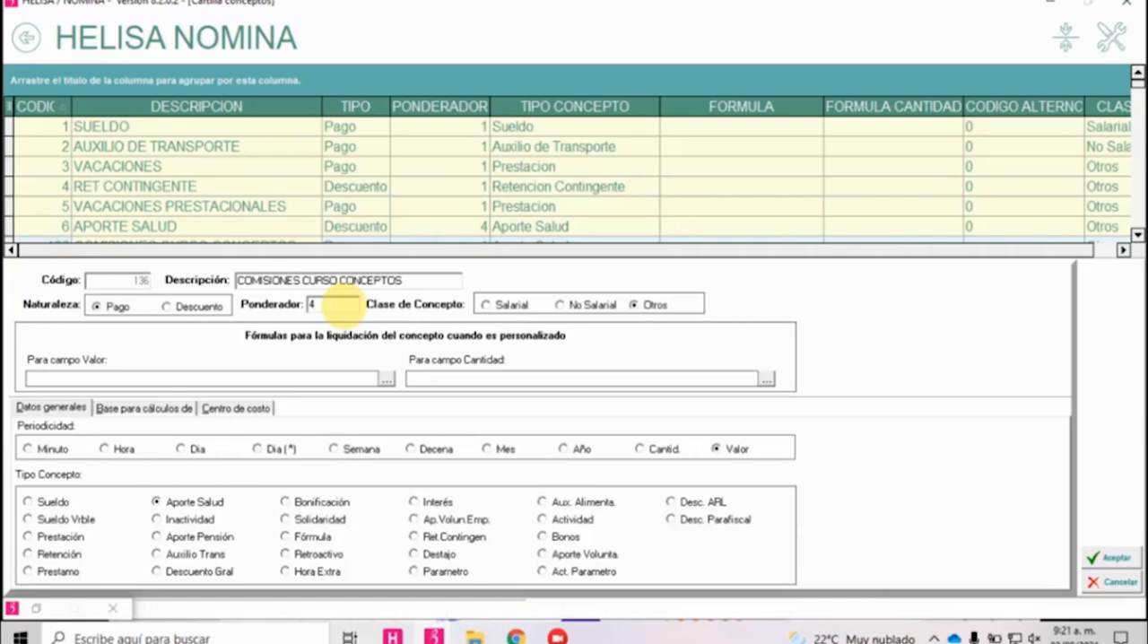
key("ctrl+z")
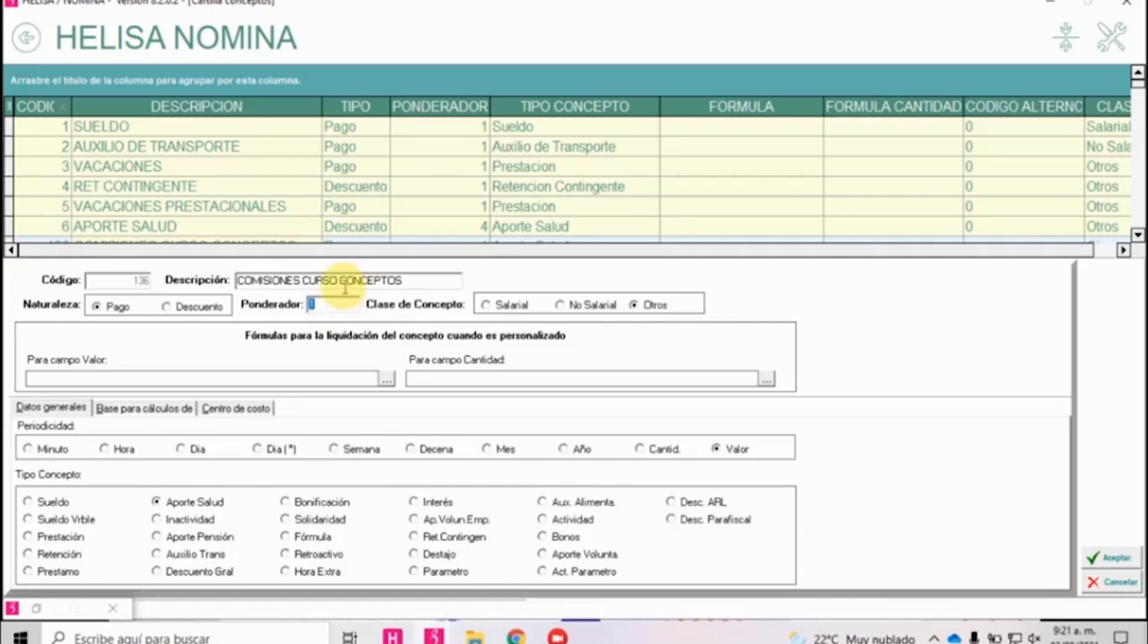
Select Inactividad as the Tipo Concepto and launch a second instance of the payroll program, Recurso Humano 4.
left_click(170, 518)
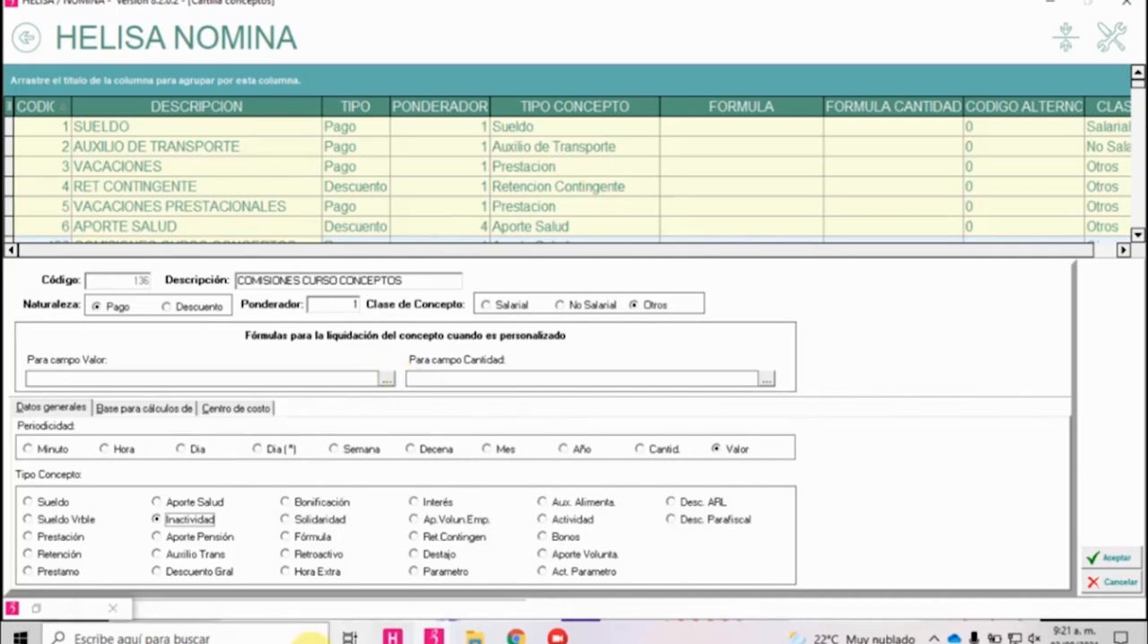
left_click(427, 638)
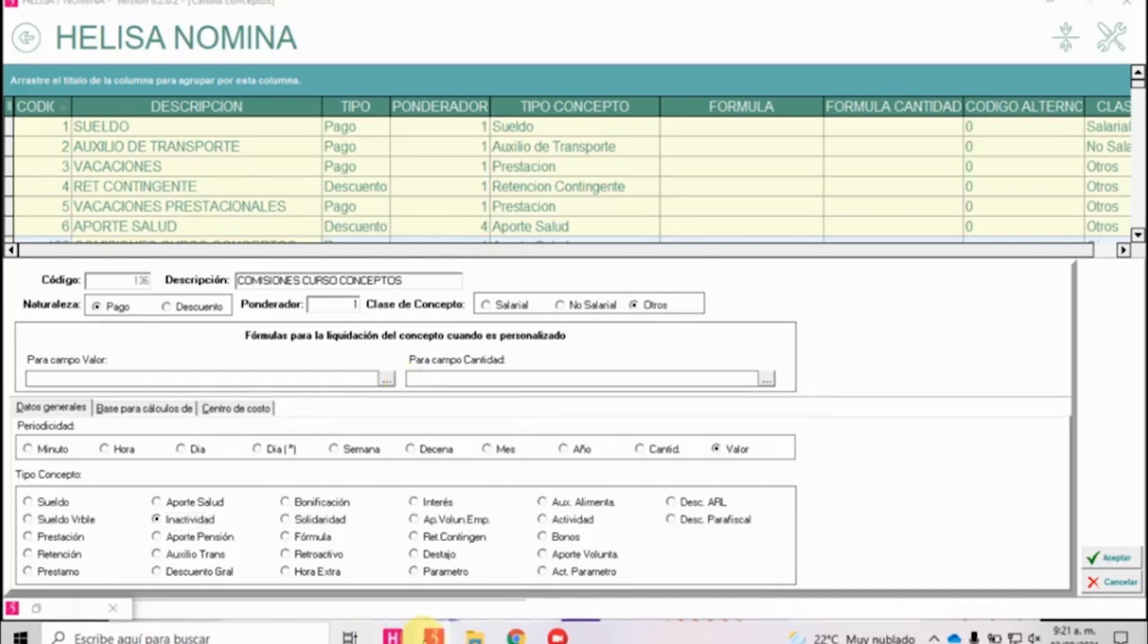
right_click(434, 635)
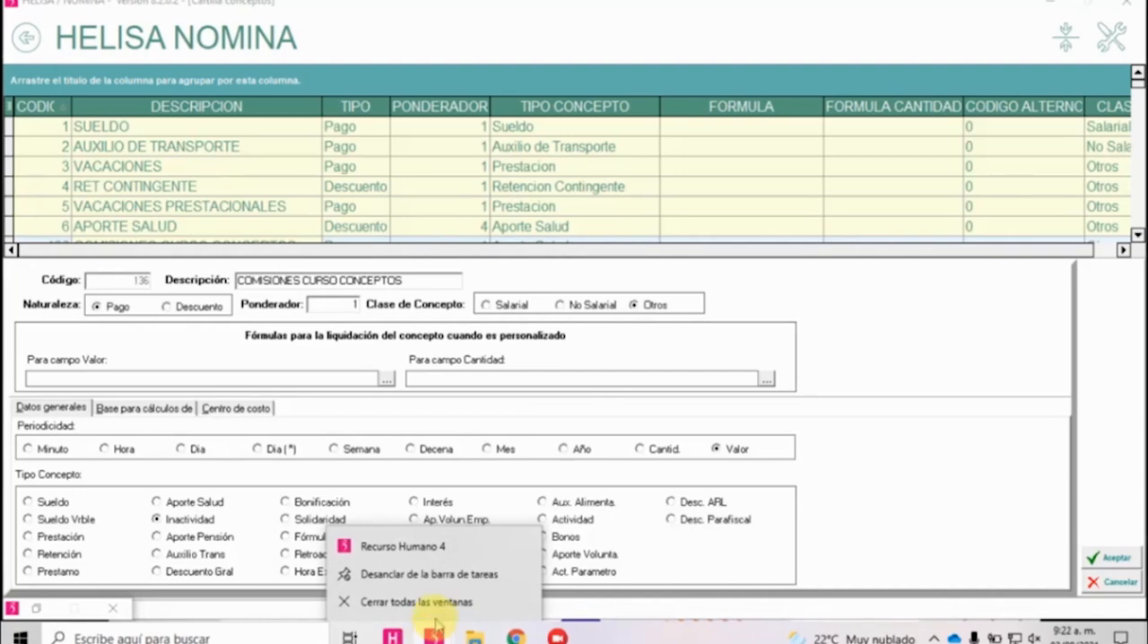
left_click(431, 557)
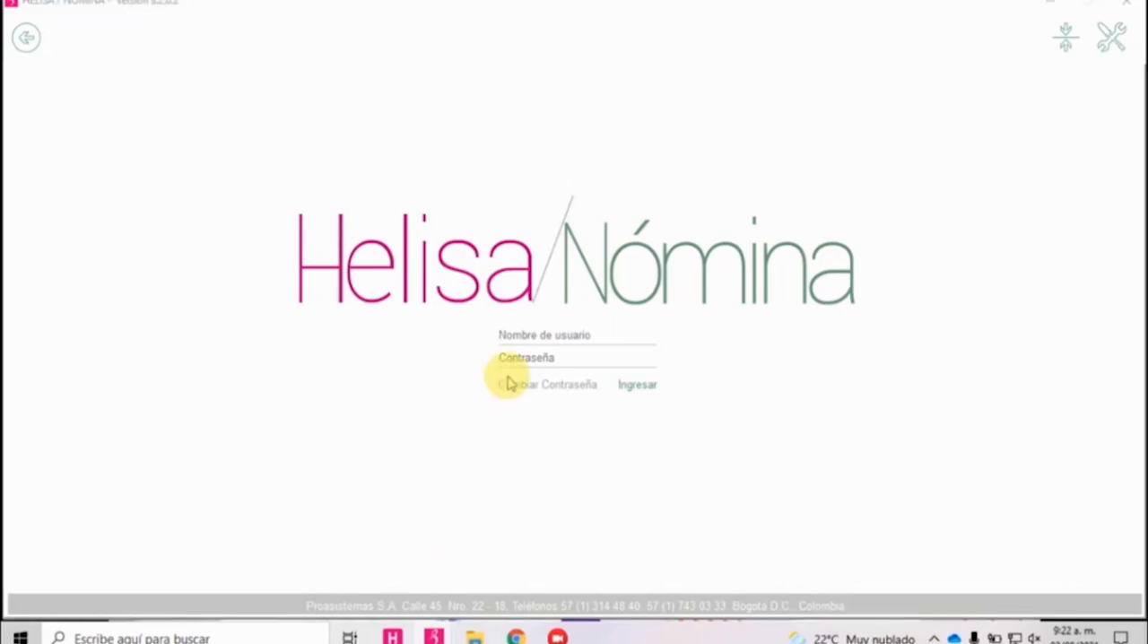
Log in to the new Helisa Nómina instance as ADMINISTRADOR with the account password.
left_click(526, 337)
type("ADMINISTRADOR")
key("Tab")
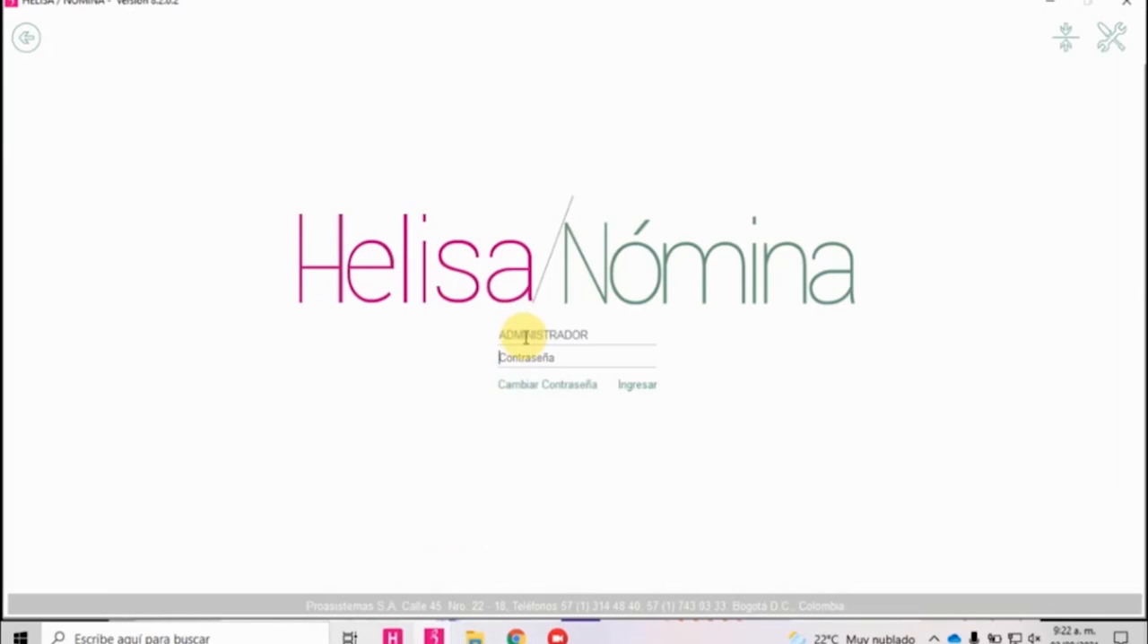
type("****")
key("Return")
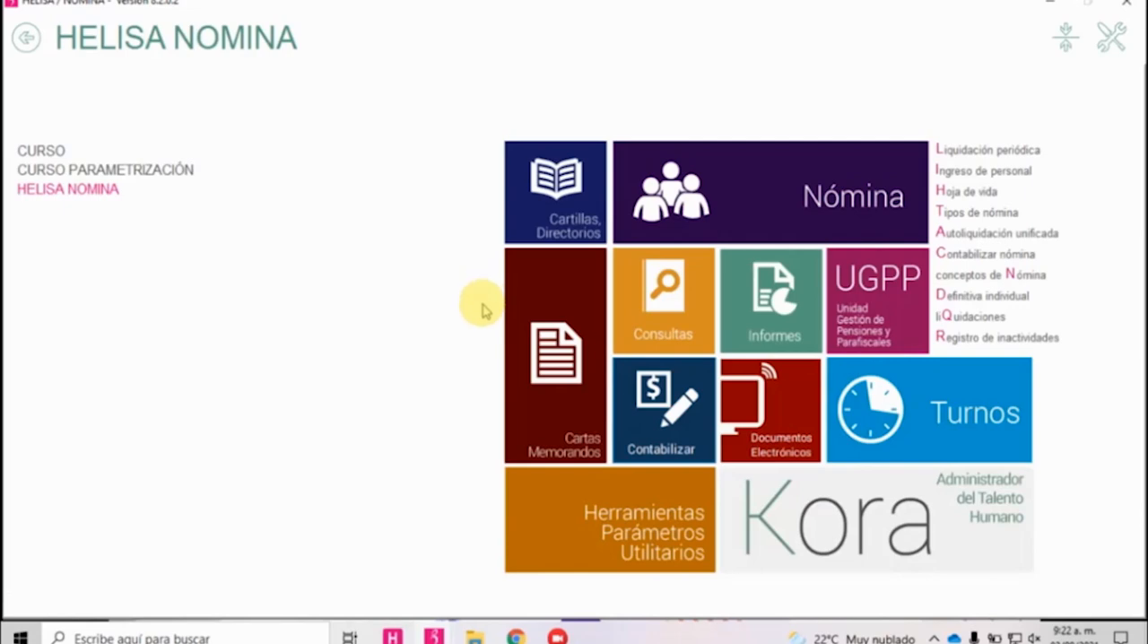
Open the Registro de Inactividades among the Nómina tasks prior to settlement and add a new inactivity record.
left_click(747, 211)
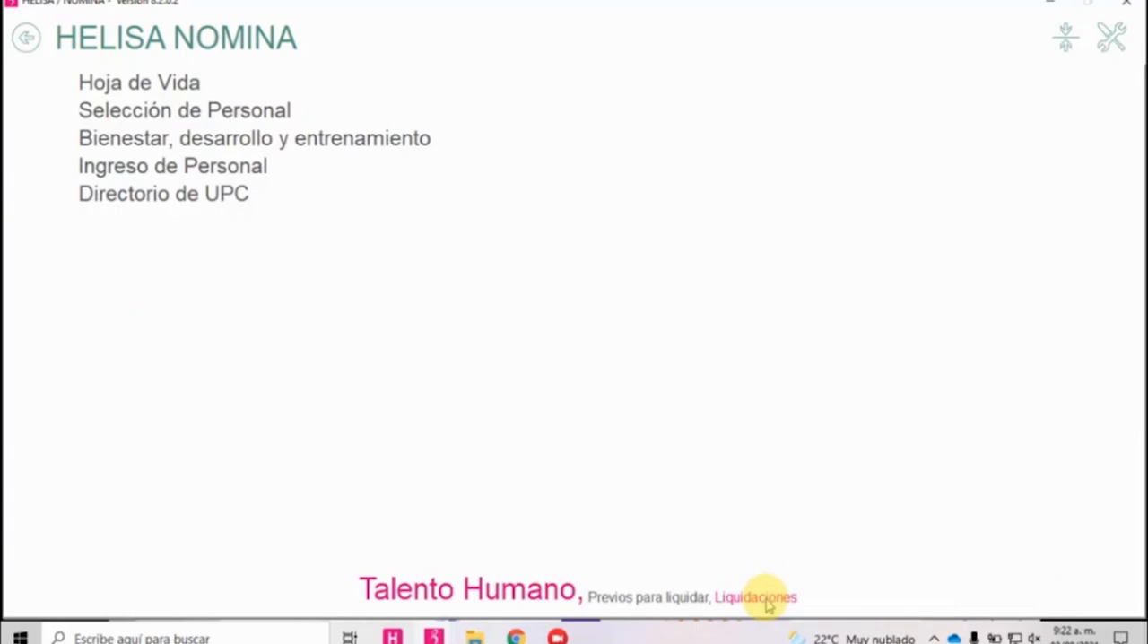
left_click(660, 596)
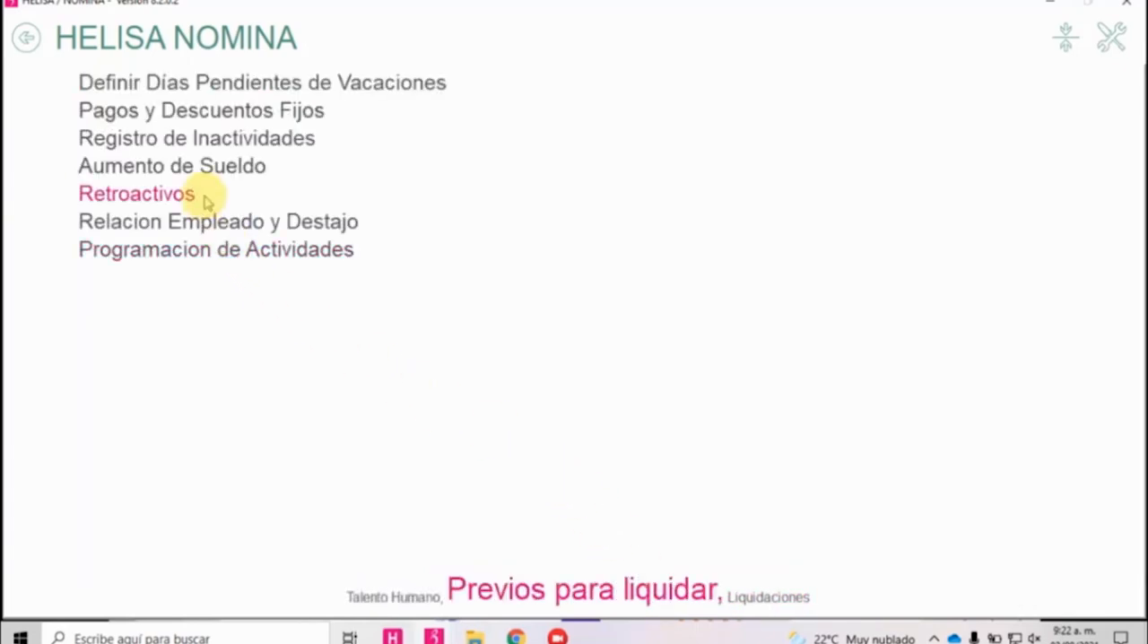
left_click(202, 148)
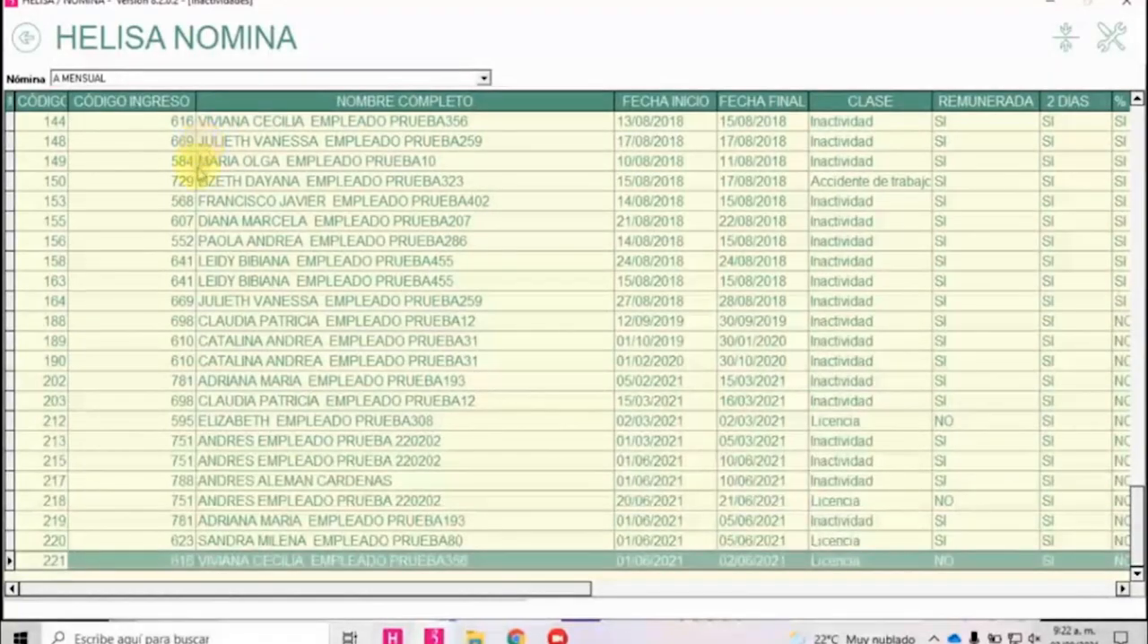
left_click(319, 224)
right_click(318, 224)
left_click(334, 230)
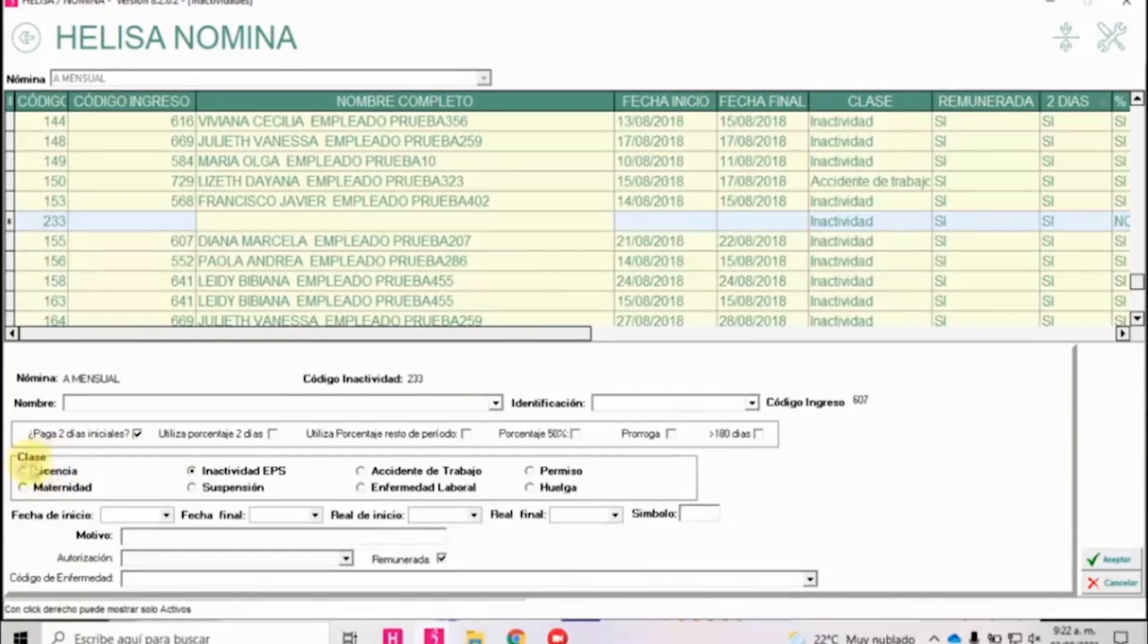
Go through the new record's Clase options Licencia, Maternidad, Inactividad EPS, Suspensión, Enfermedad Laboral, Permiso and Huelga.
left_click(25, 470)
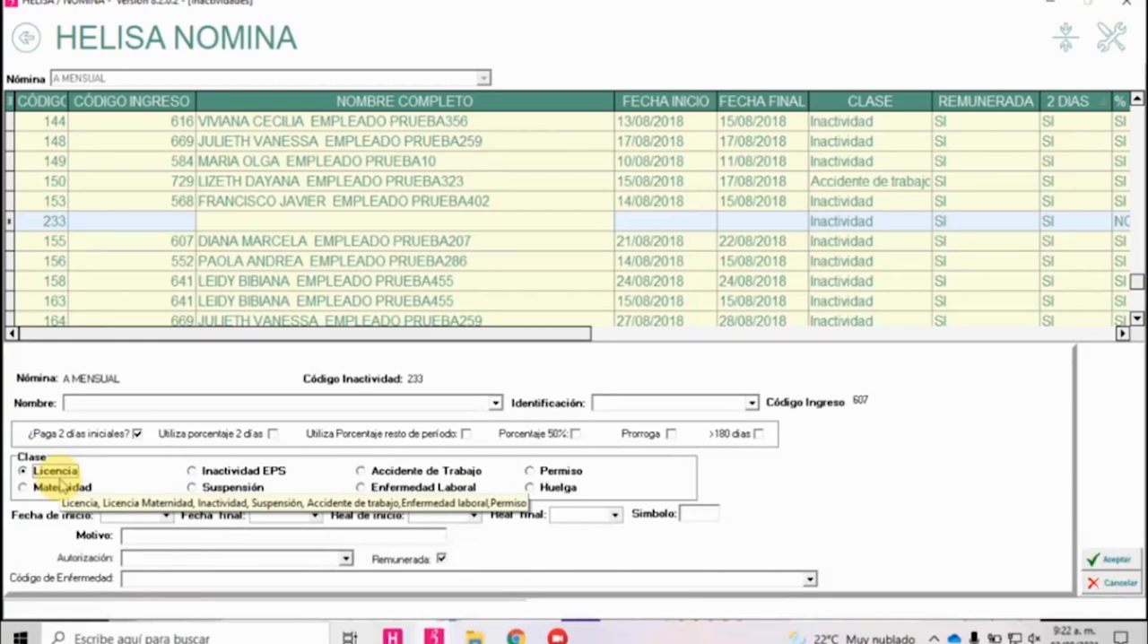
left_click(61, 487)
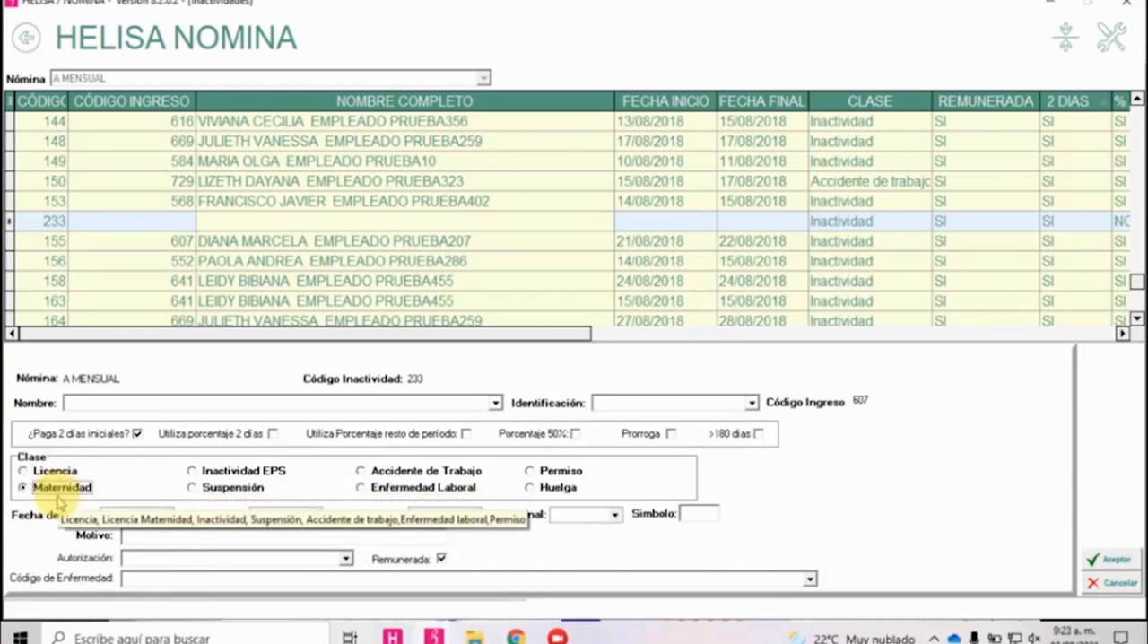
left_click(218, 476)
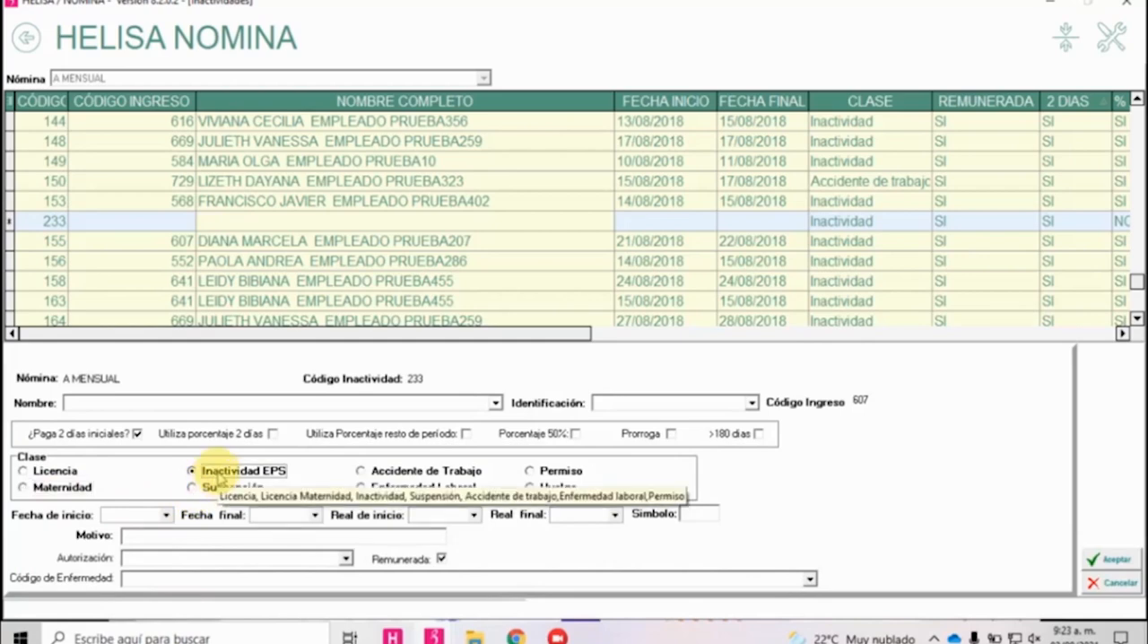
left_click(234, 488)
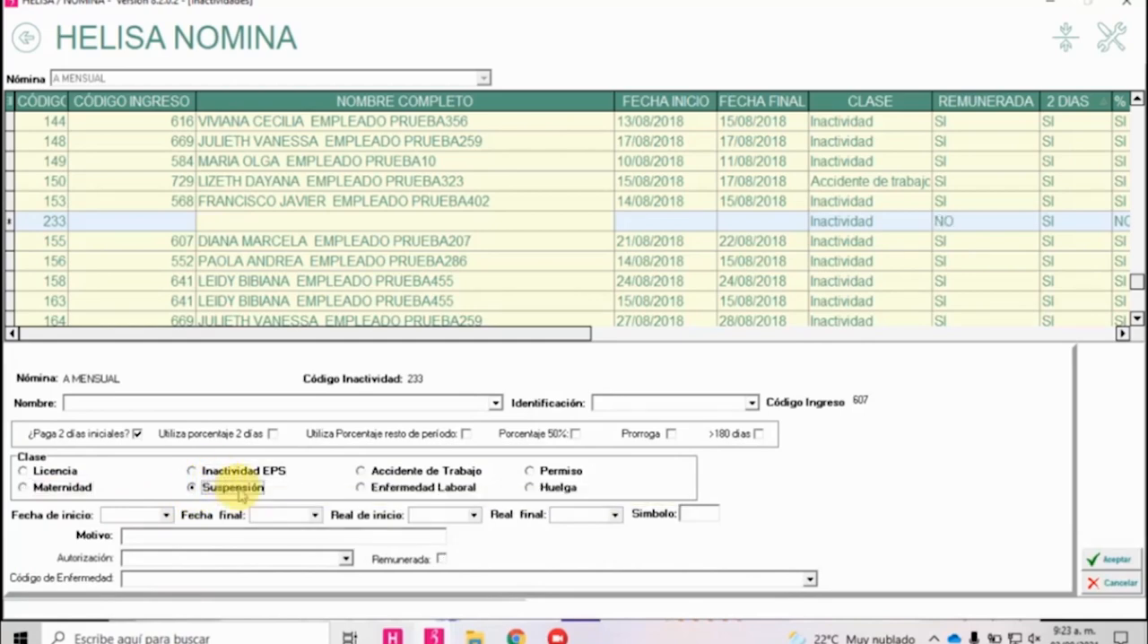
left_click(404, 487)
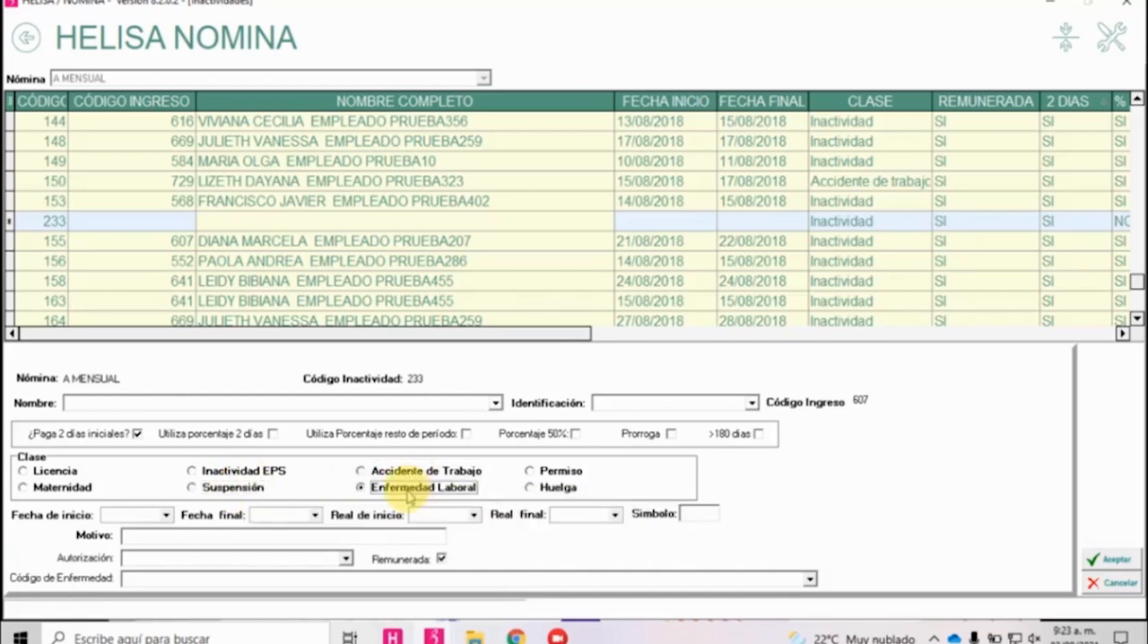
left_click(554, 473)
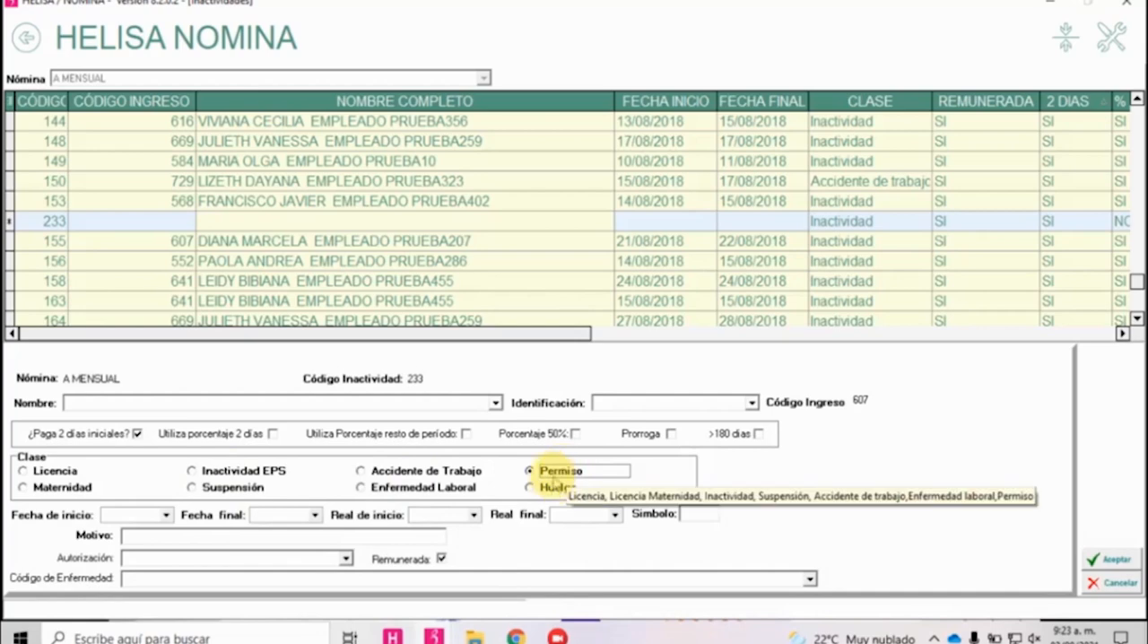
left_click(554, 488)
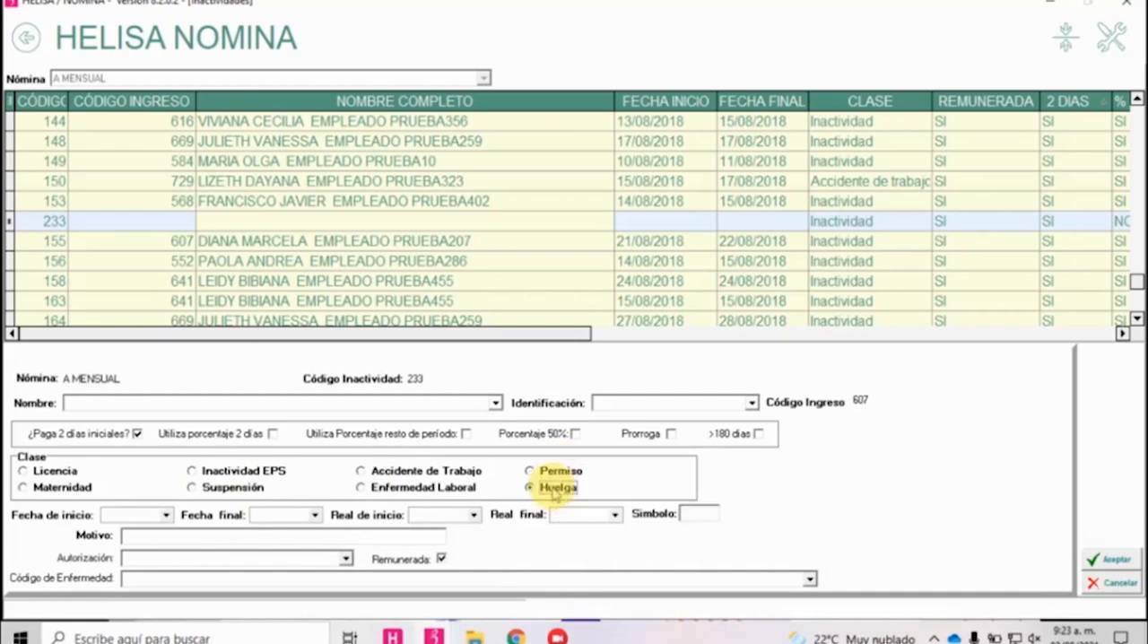
Return to the concept form and try Aporte Pensión, Auxilio Trans, Sueldo Vrble, Descuento Gral, Bonificación and Solidaridad as the Tipo Concepto.
key("alt+Tab")
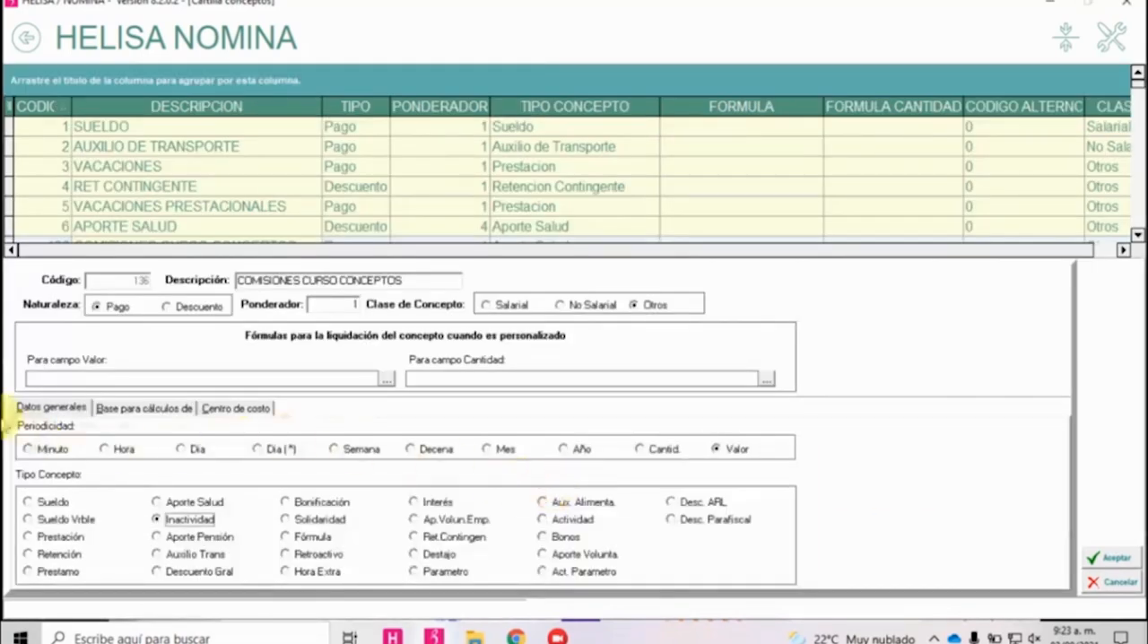
left_click(199, 537)
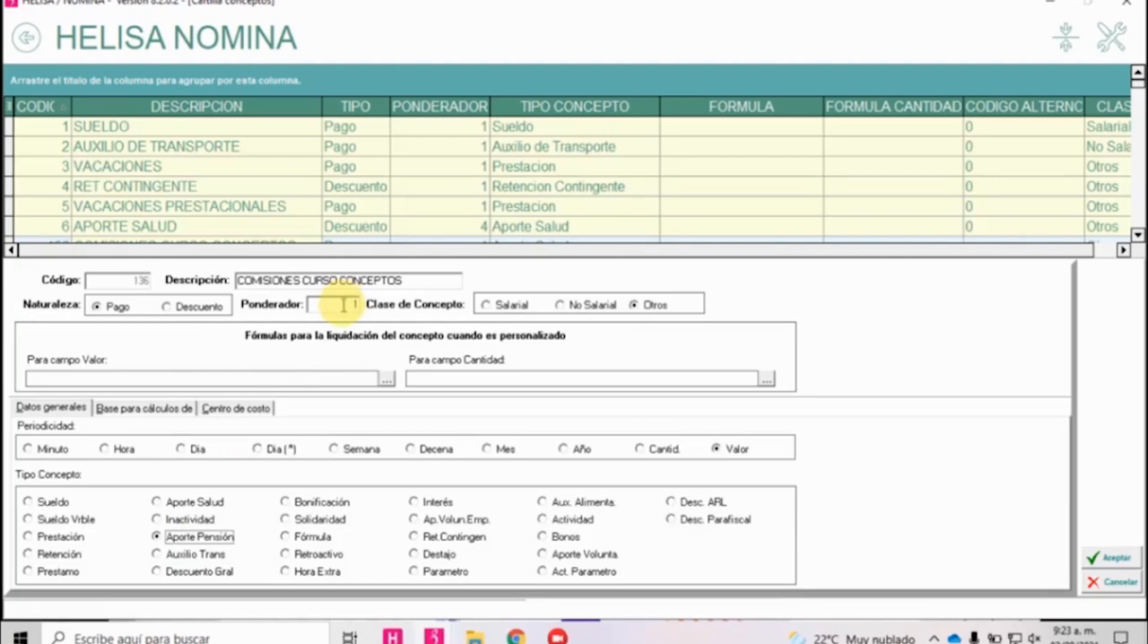
left_click(193, 555)
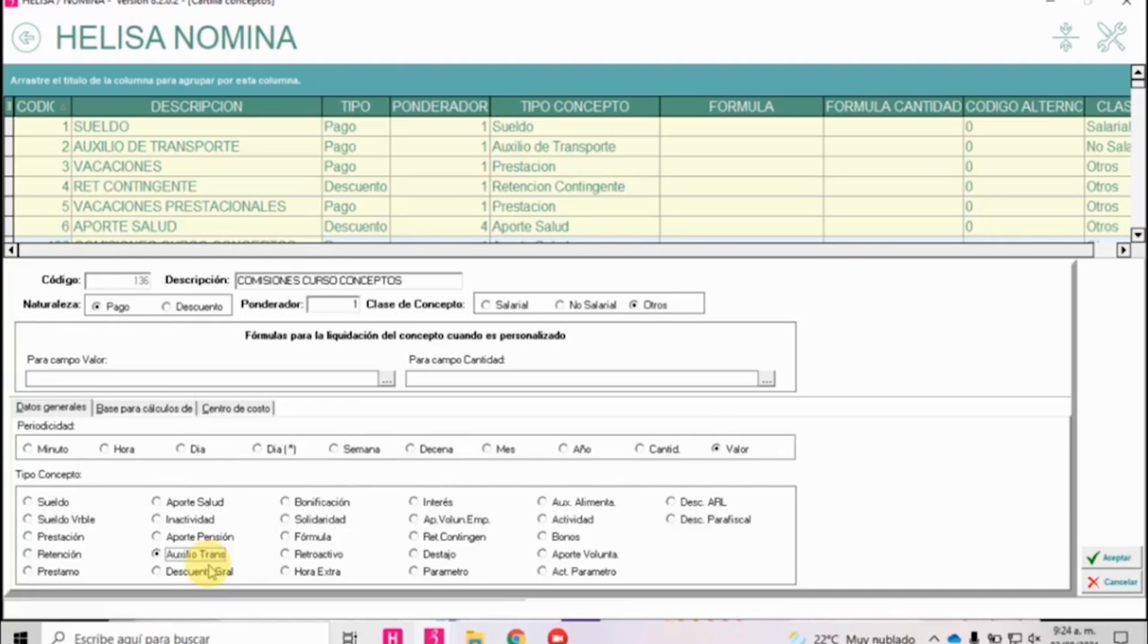
left_click(63, 521)
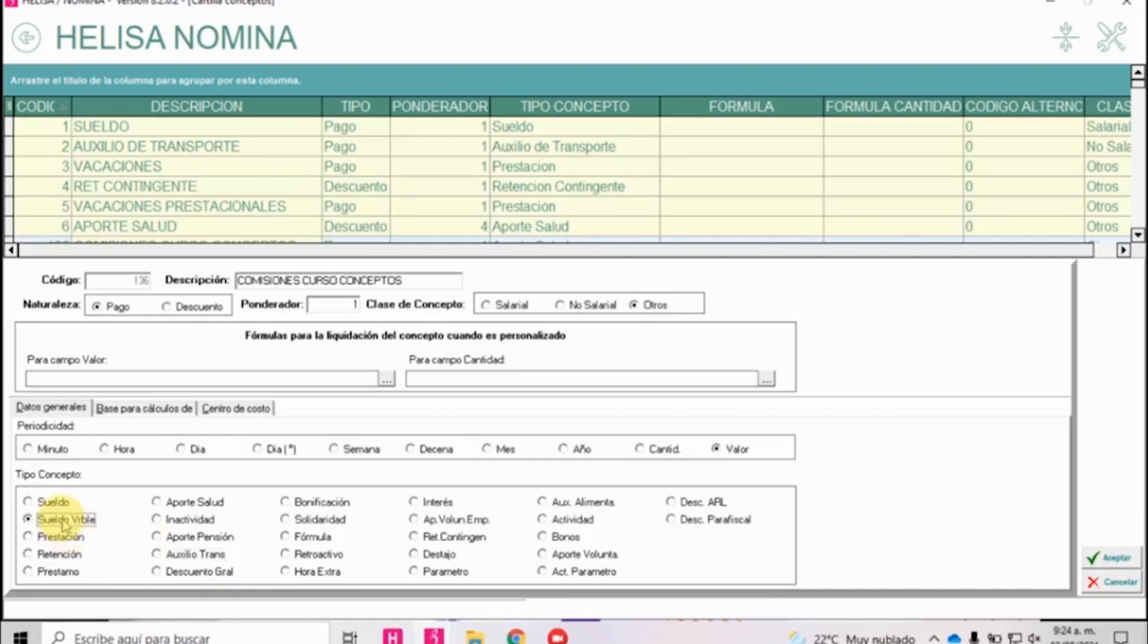
left_click(193, 574)
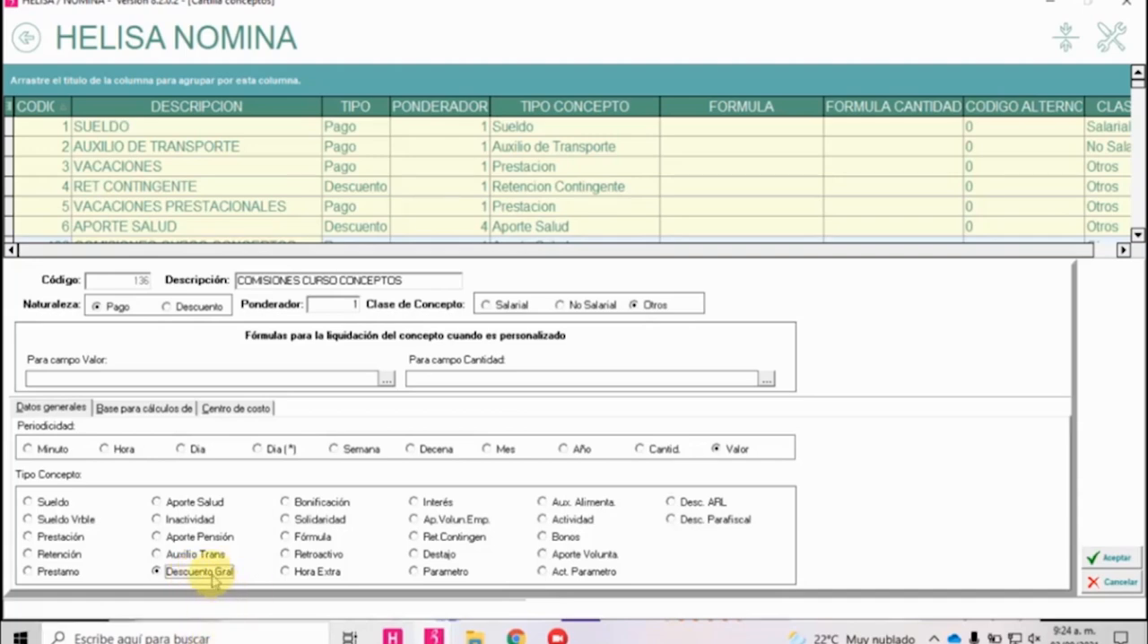
left_click(325, 504)
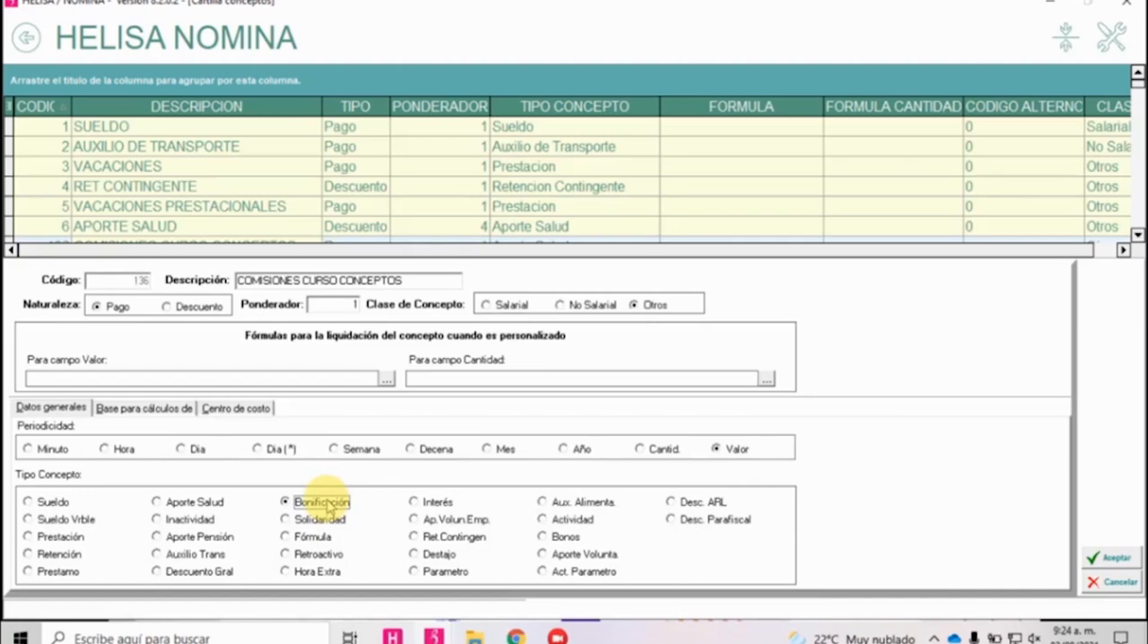
left_click(320, 519)
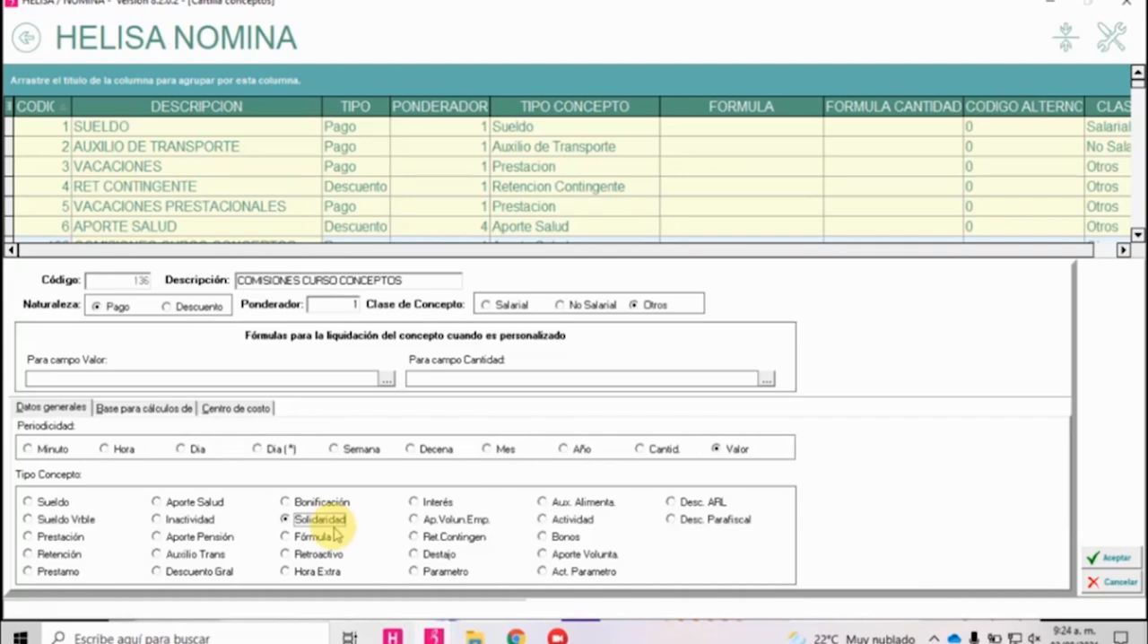
Set the Tipo Concepto to Fórmula and open the list of formula variables for the Valor field.
left_click(314, 538)
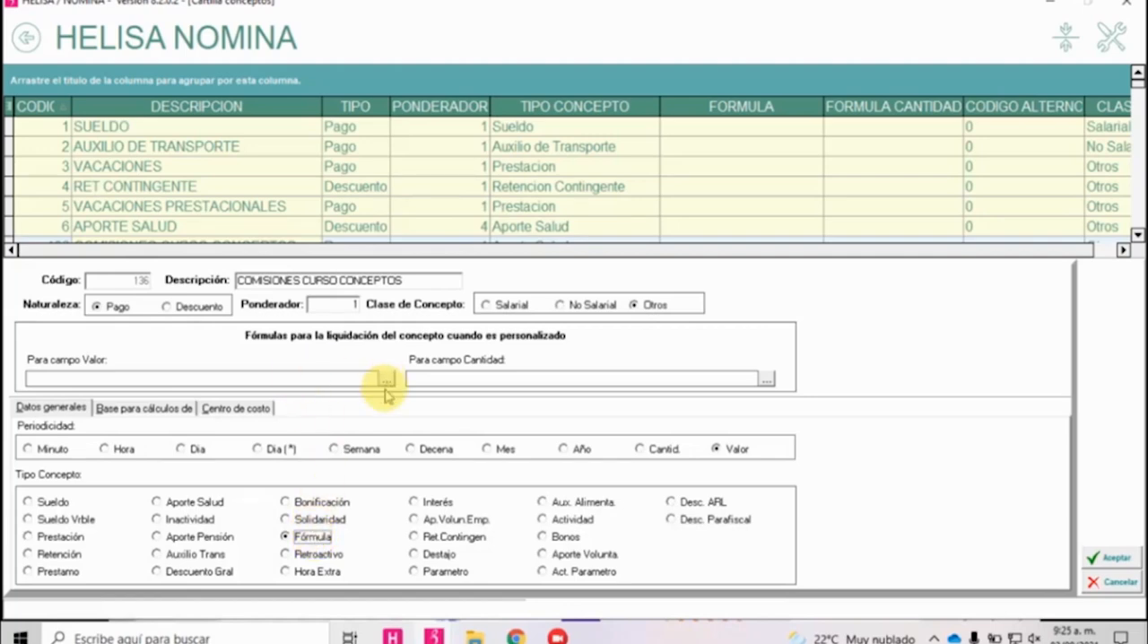
left_click(500, 380)
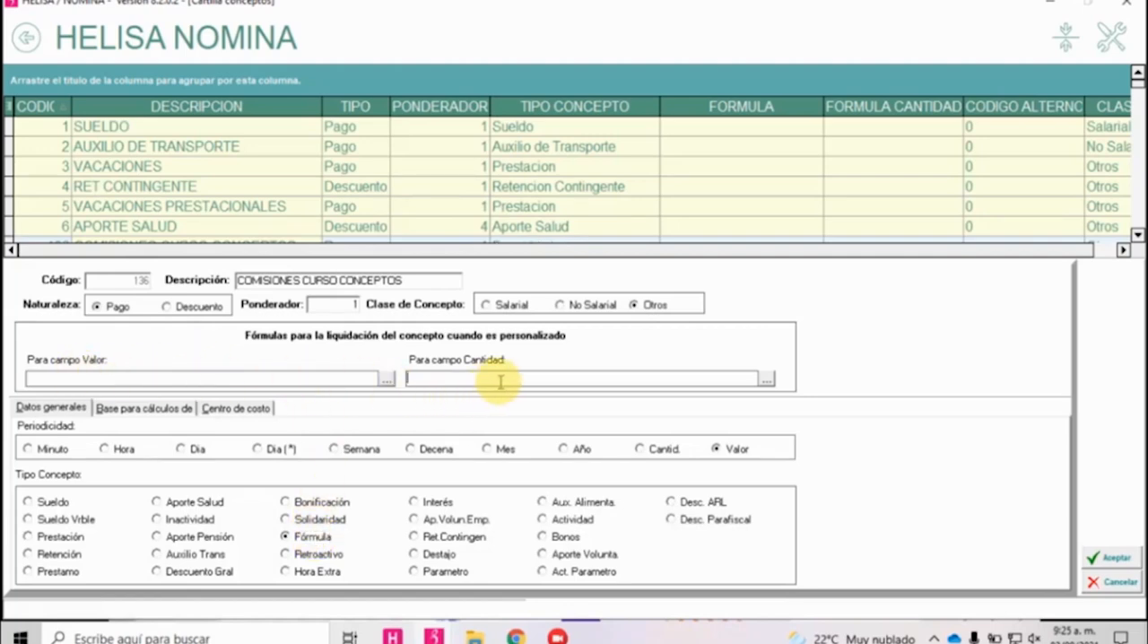
left_click(385, 379)
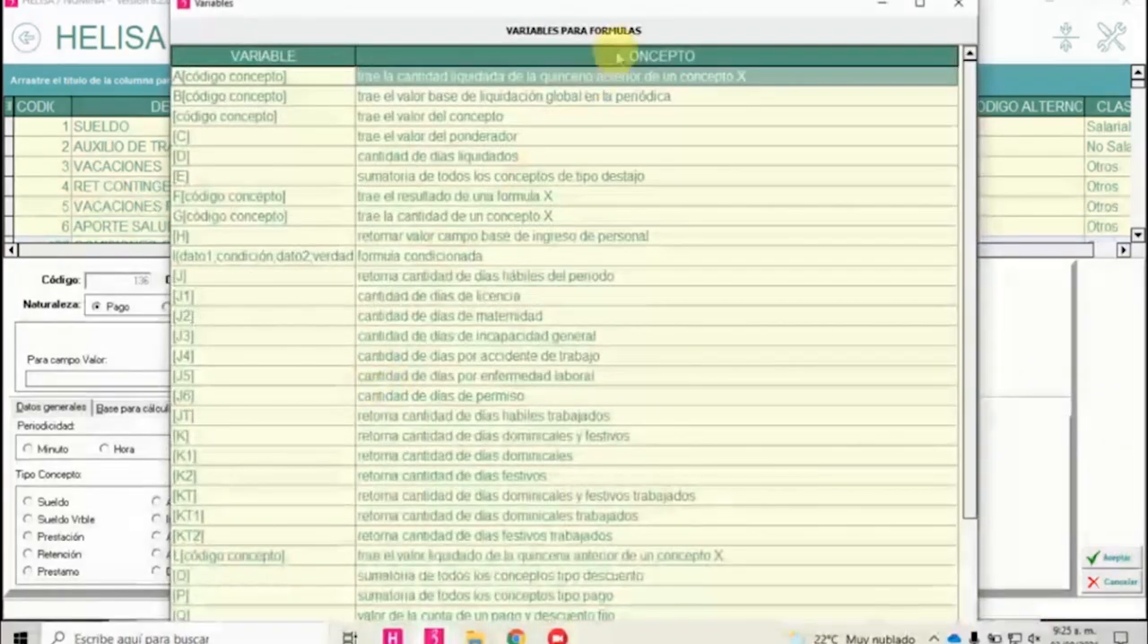
Enlarge the list of formula variables and look through it down to the last variable.
double_click(612, 4)
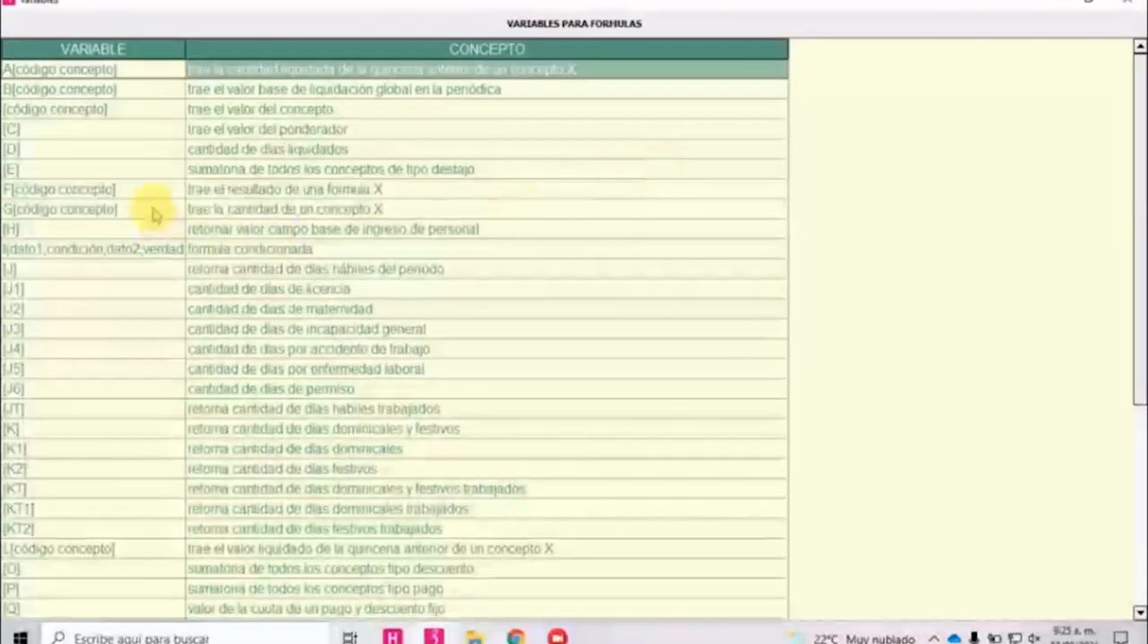
scroll(112, 180, "down", 5)
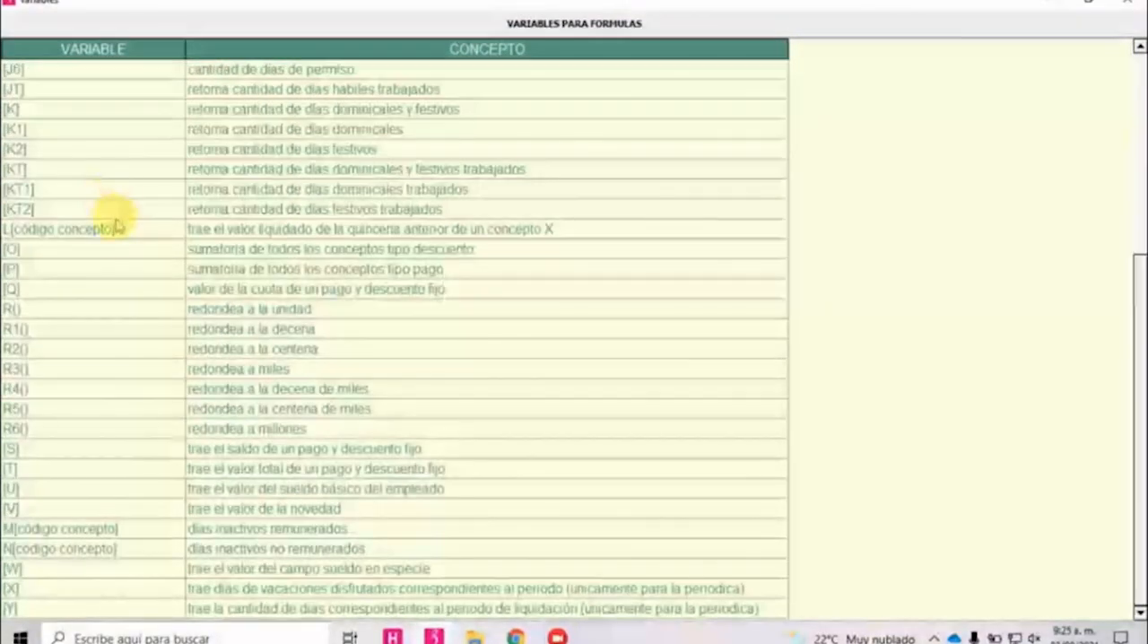
scroll(115, 229, "up", 5)
Examine the meaning of the variables A[código concepto], B[código concepto], [código concepto], [C] and [D], and close the variables list.
left_click(244, 77)
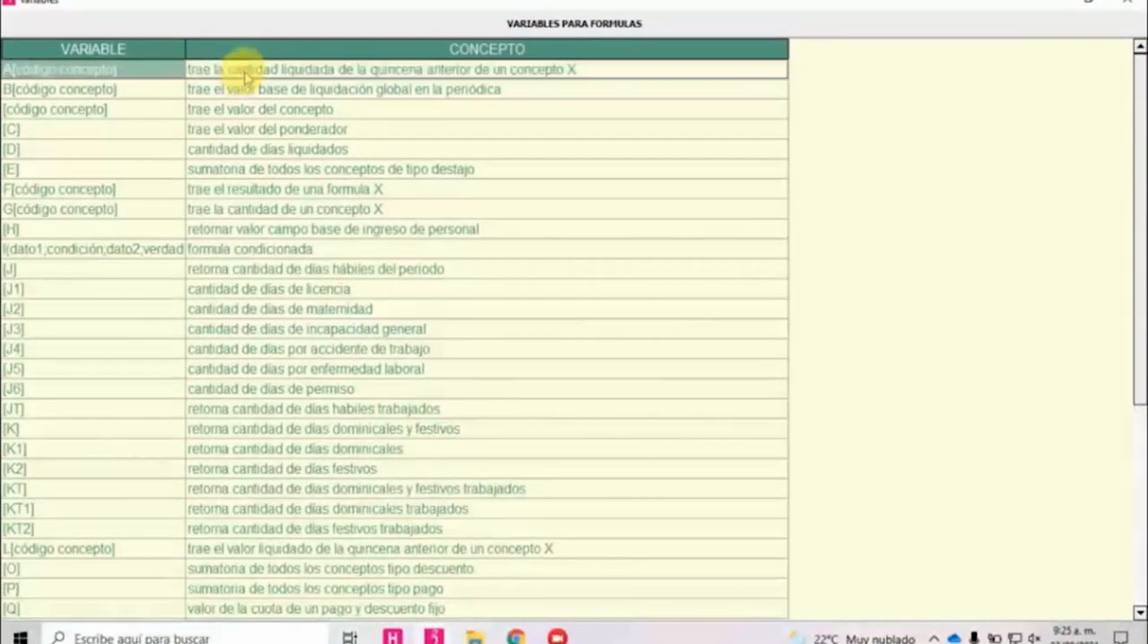
left_click(99, 78)
left_click(233, 77)
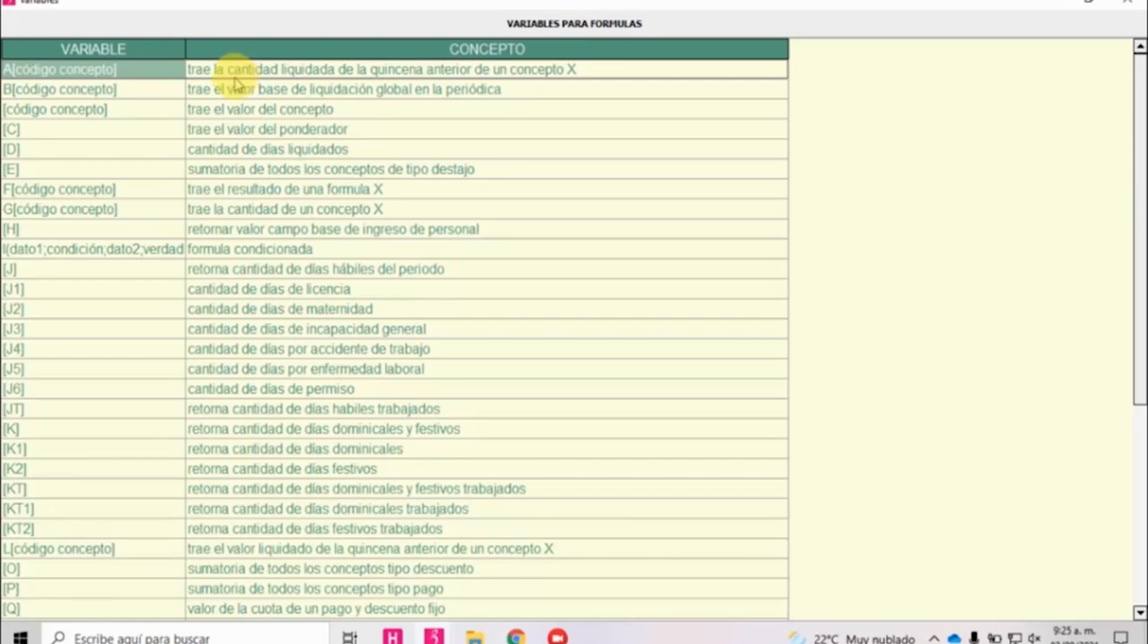
left_click(115, 92)
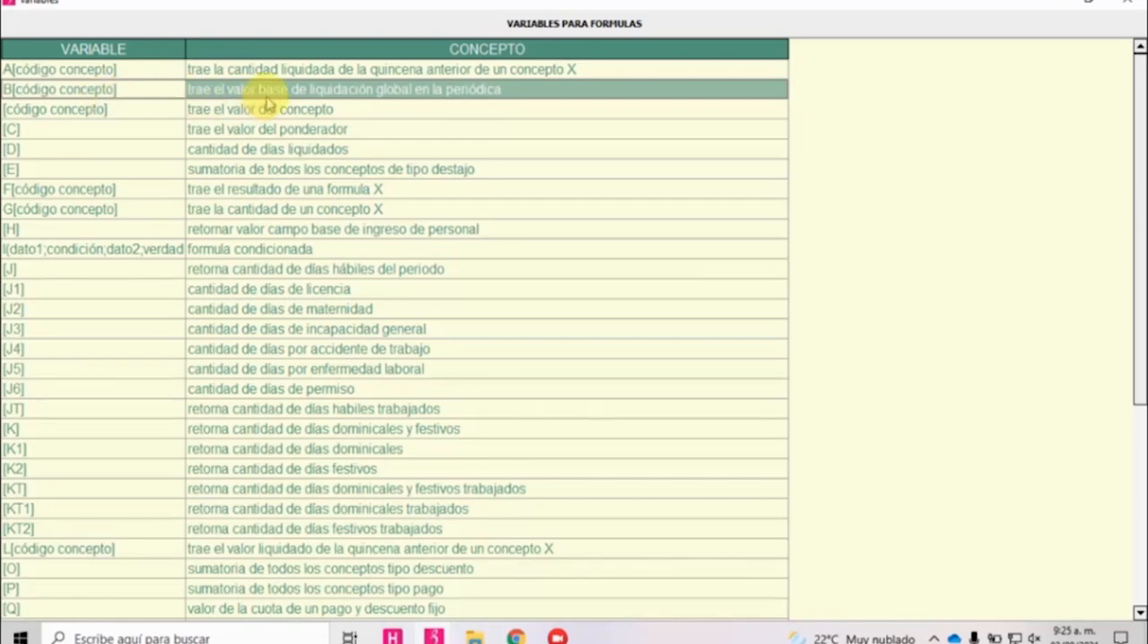
key("Left")
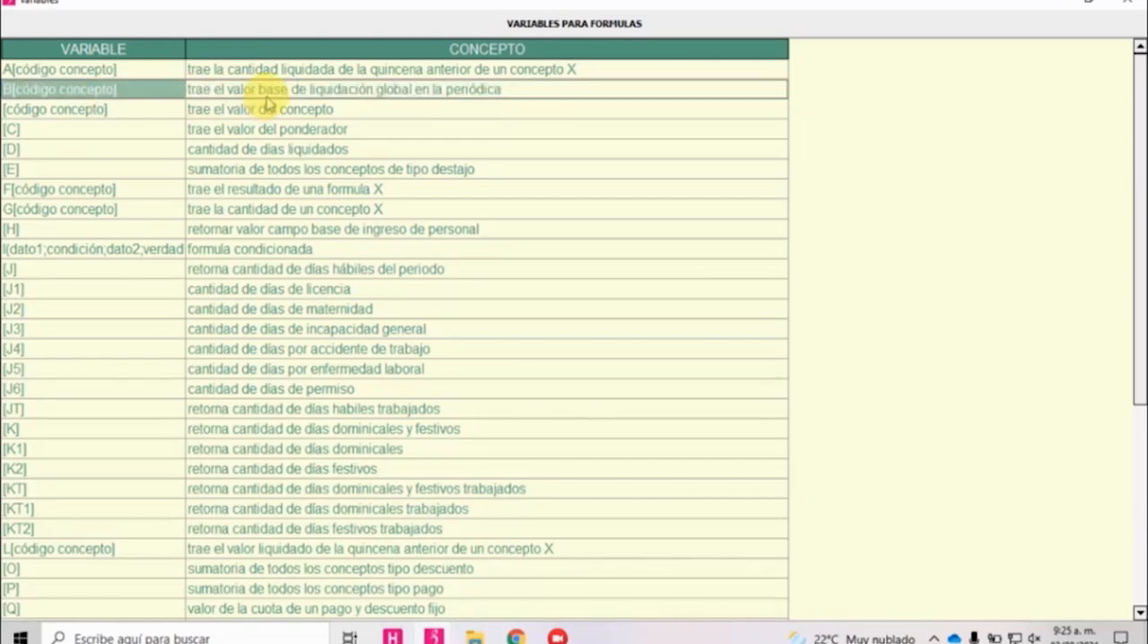
key("Down")
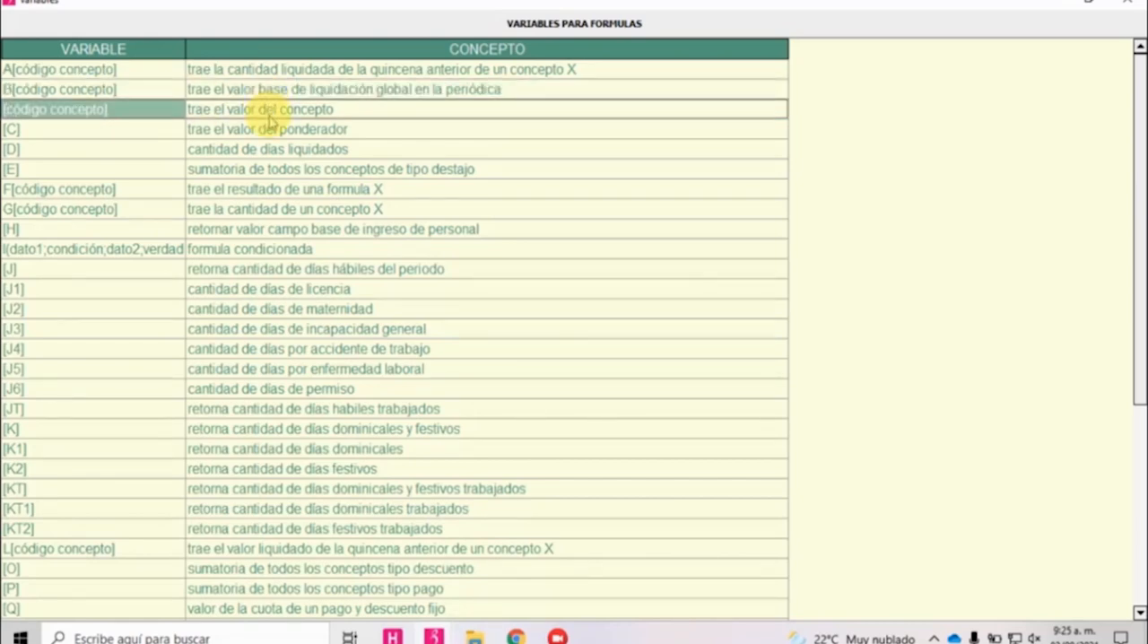
key("Down")
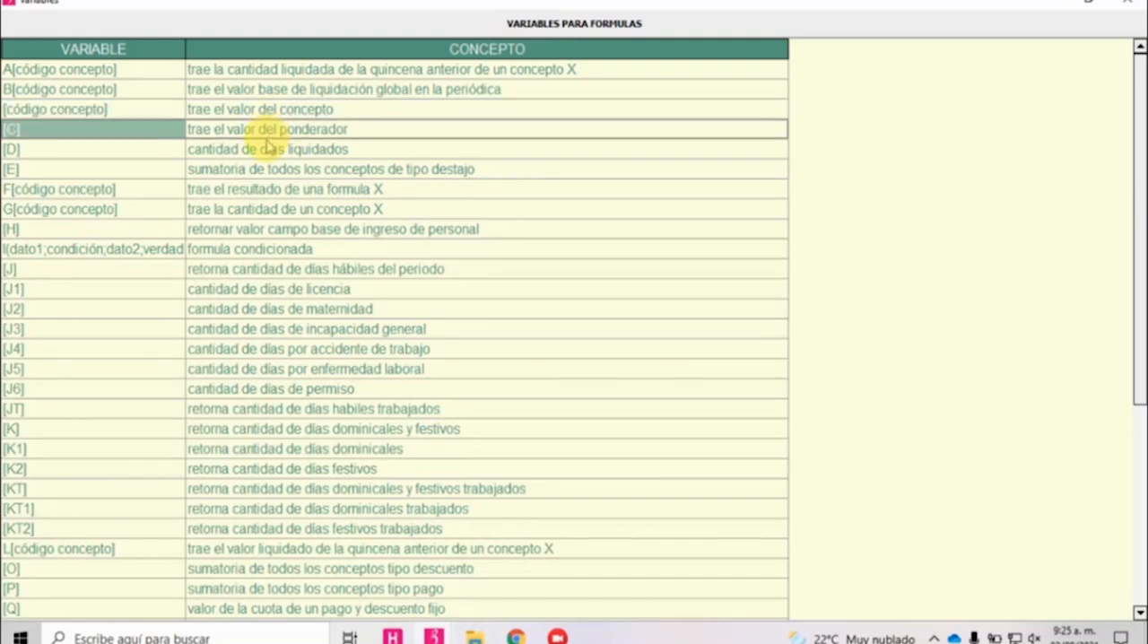
key("Down")
scroll(305, 188, "down", 3)
scroll(321, 233, "down", 2)
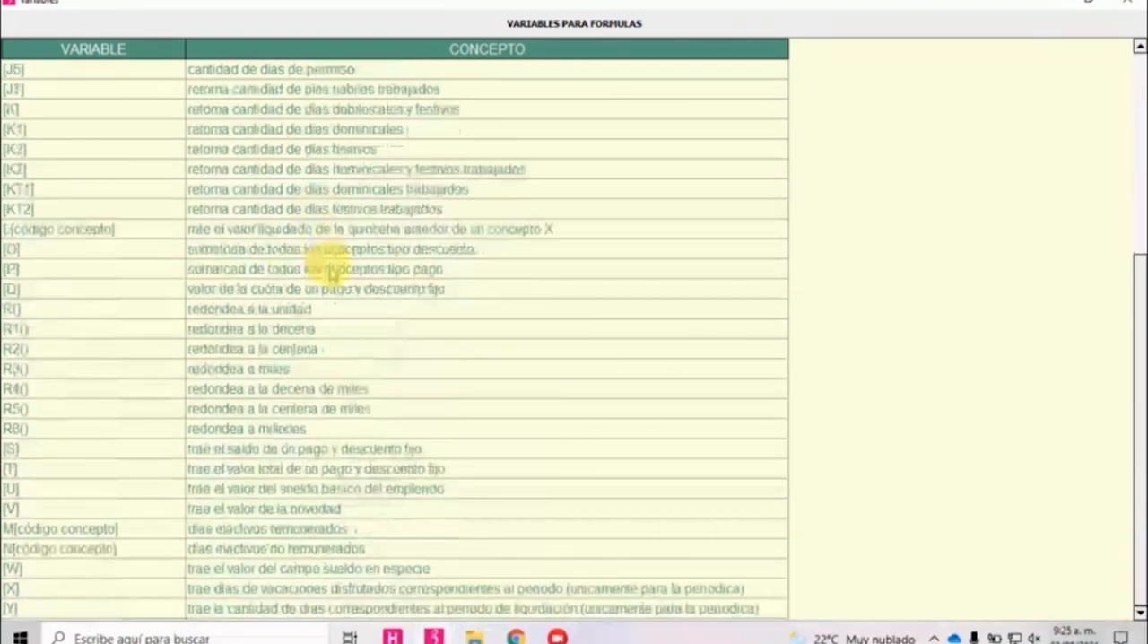
scroll(341, 300, "up", 5)
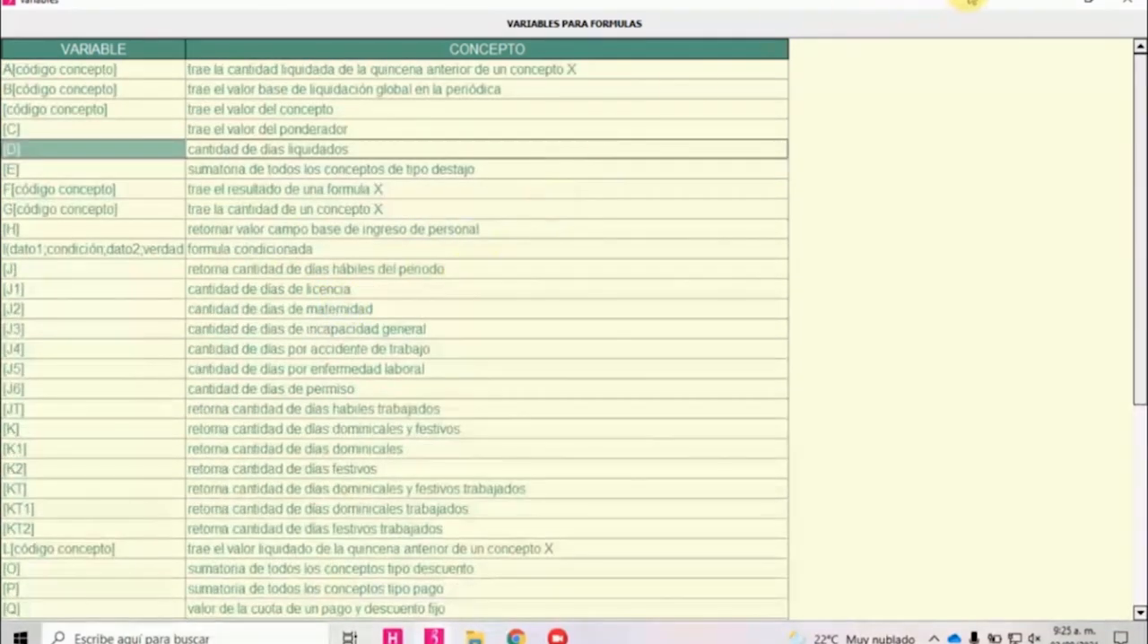
left_click(1126, 3)
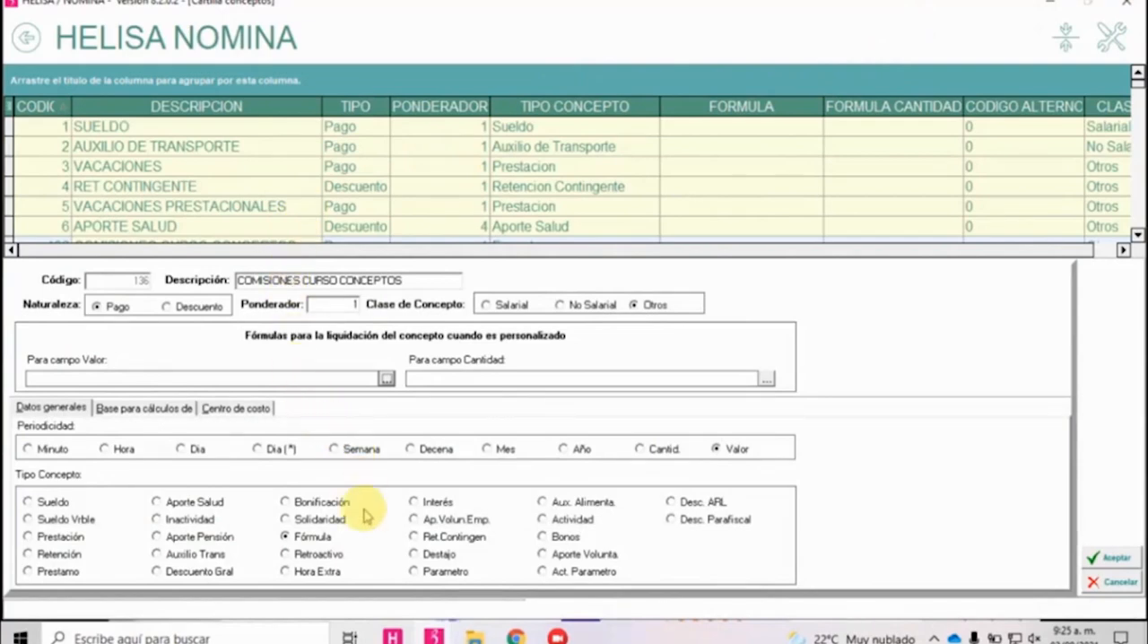
Try Retroactivo and Hora Extra as the Tipo Concepto, entering a Ponderador of 1.25 and reverting it to 1.
left_click(327, 558)
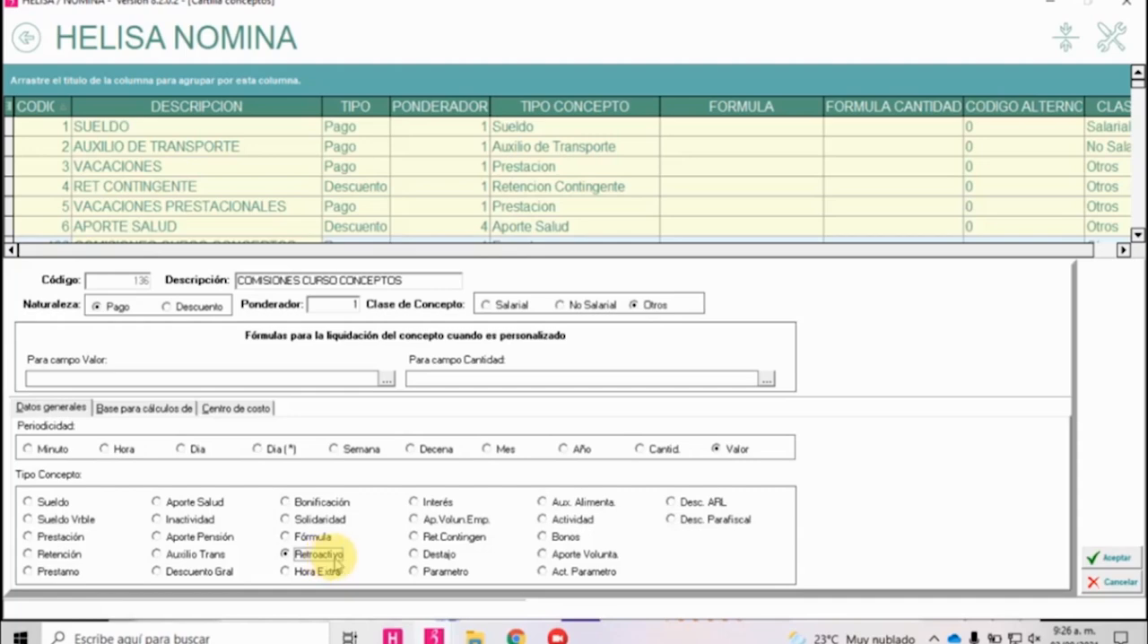
left_click(334, 577)
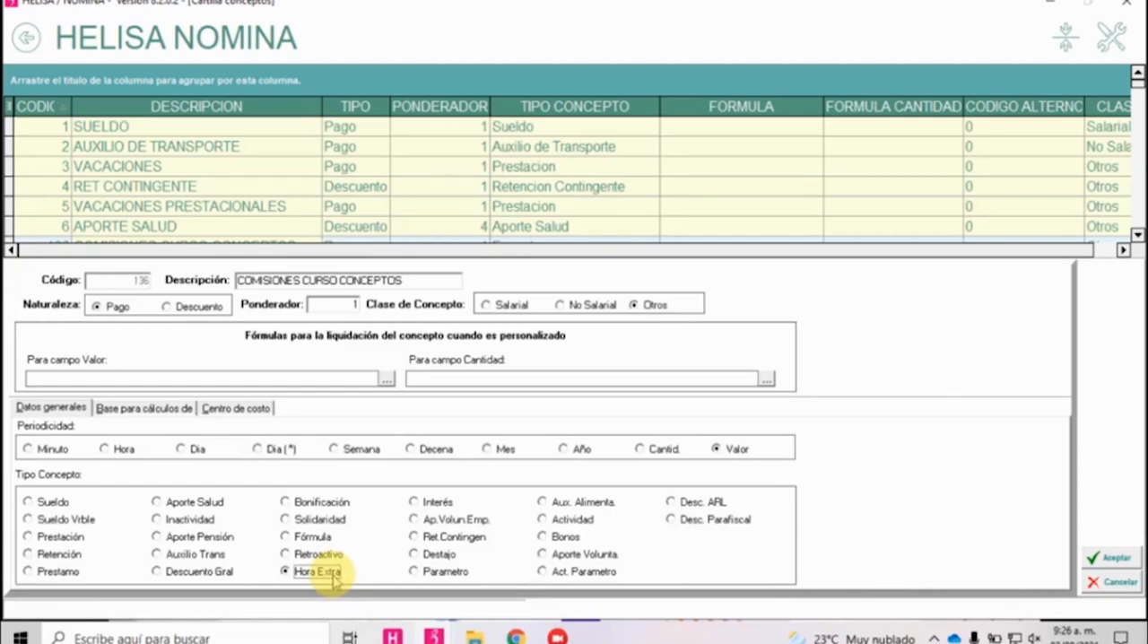
left_click(323, 306)
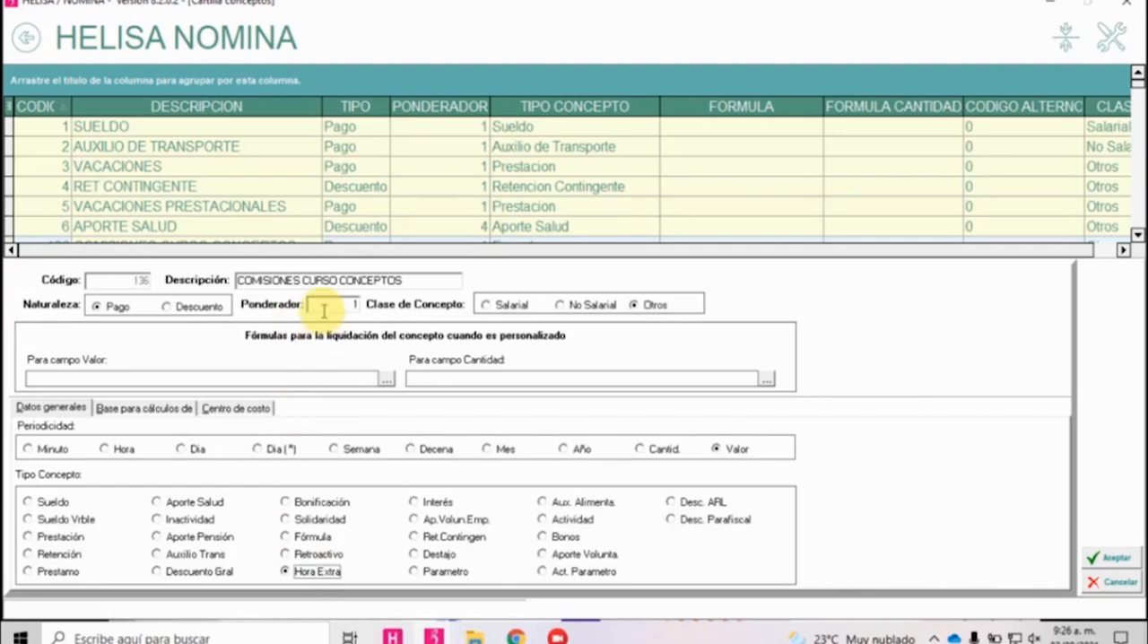
type("1.25")
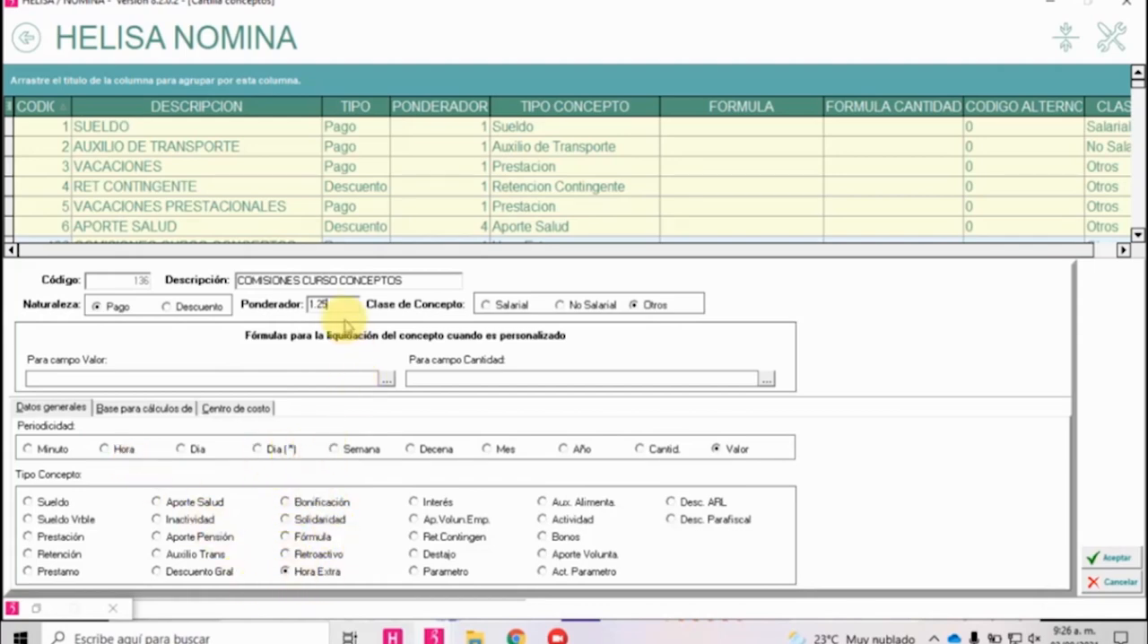
key("BackSpace")
key("BackSpace")
key("BackSpace")
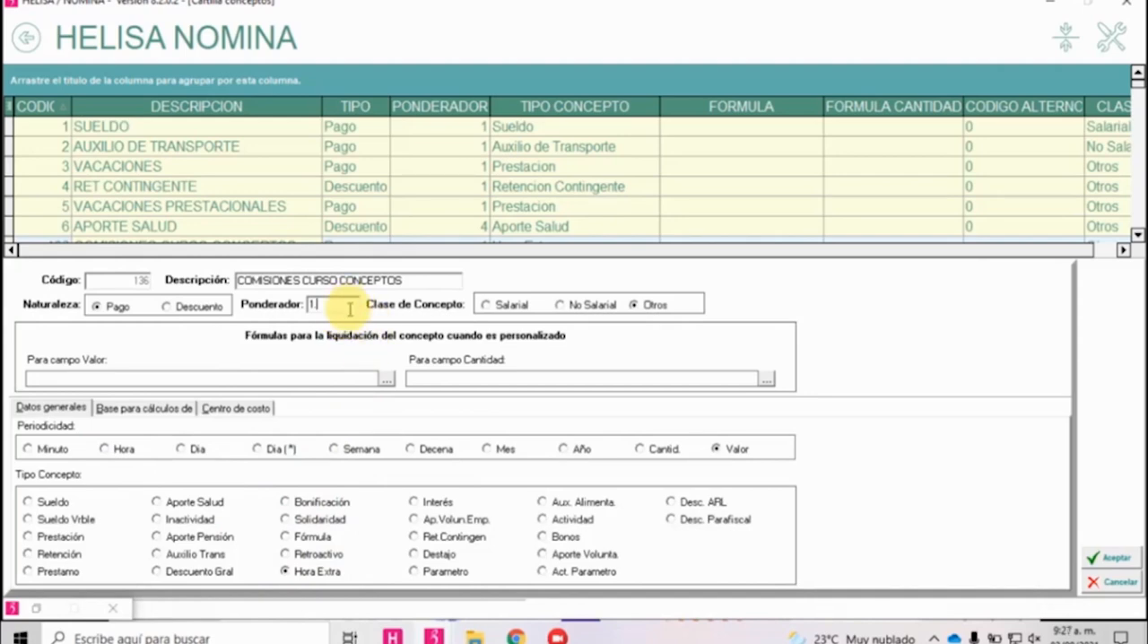
Try Interés and Ap.Volun.Emp. as the Tipo Concepto, choosing Aporte Fondo Alterno as the Destino Aporte.
left_click(432, 503)
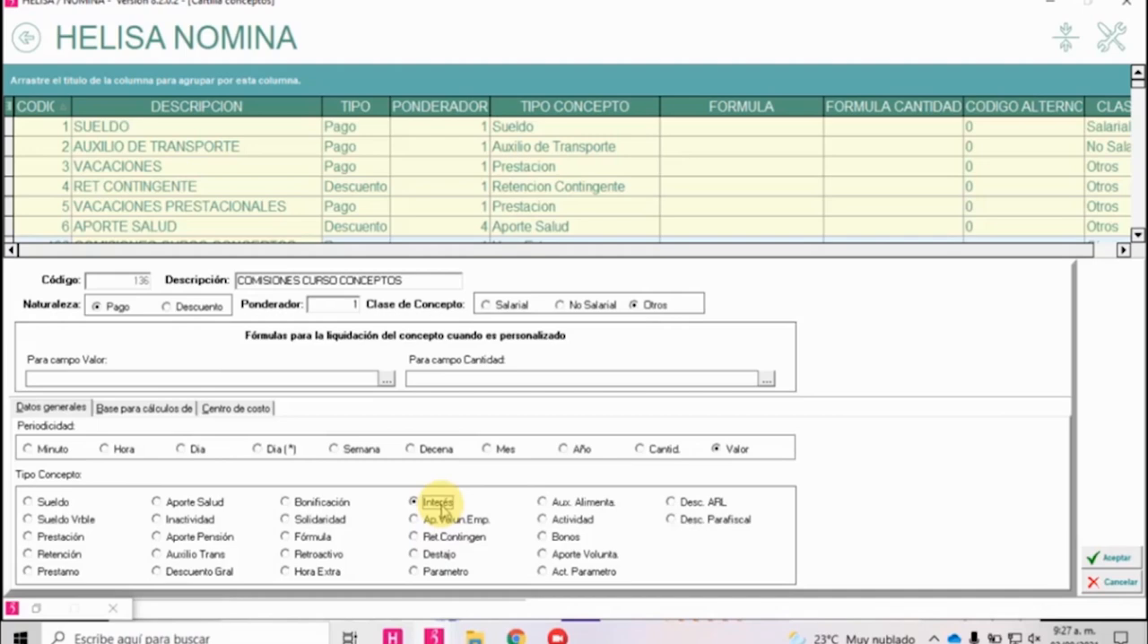
left_click(448, 521)
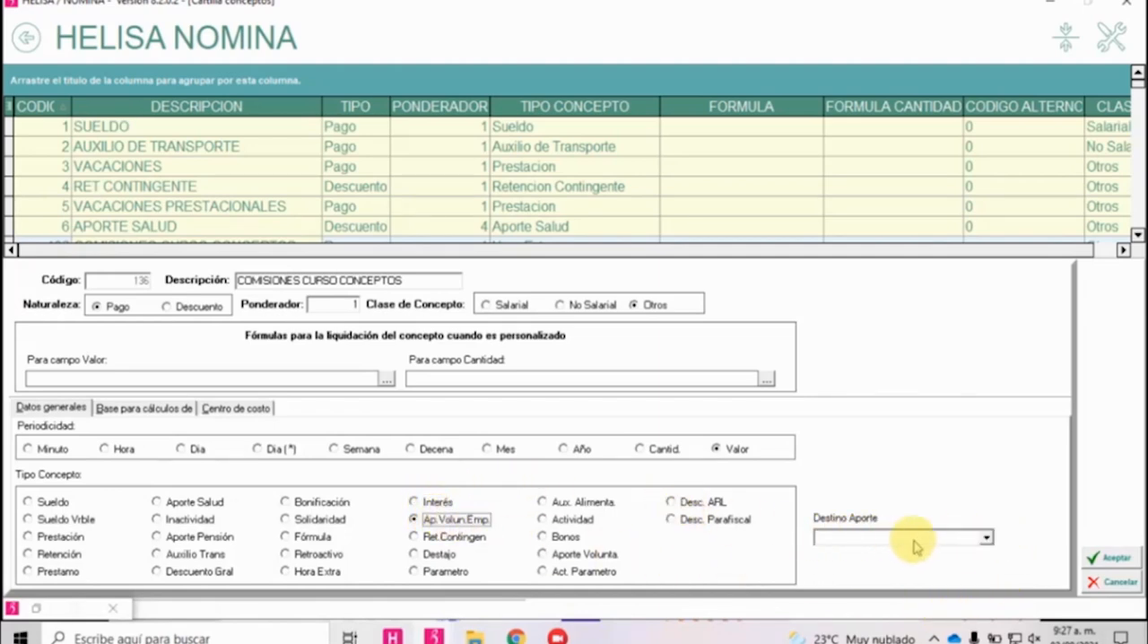
left_click(987, 537)
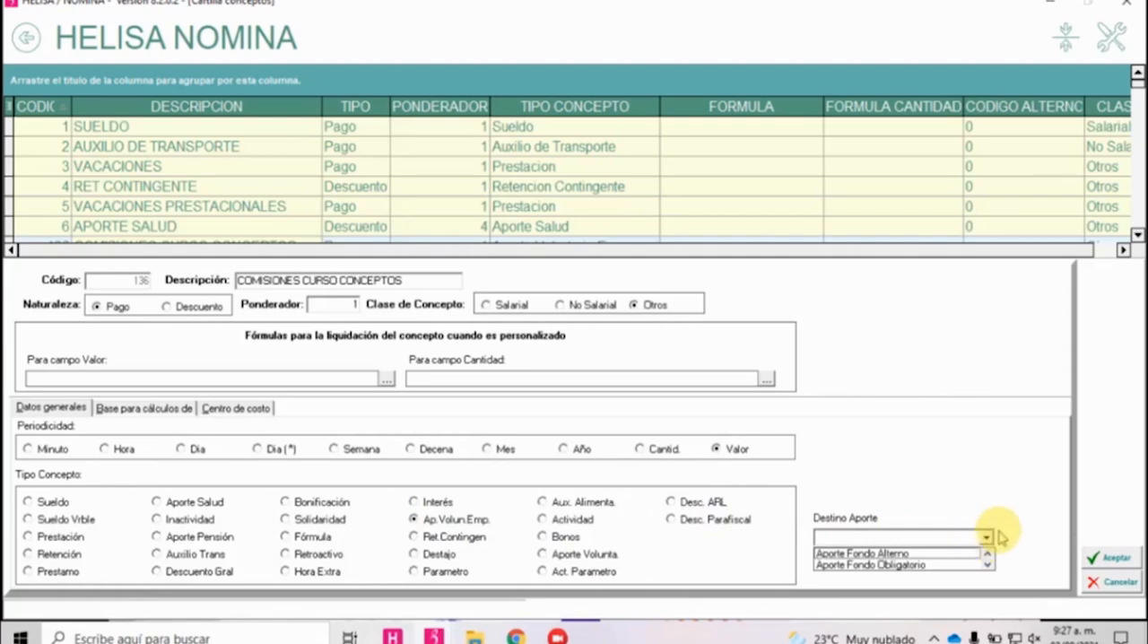
key("Down")
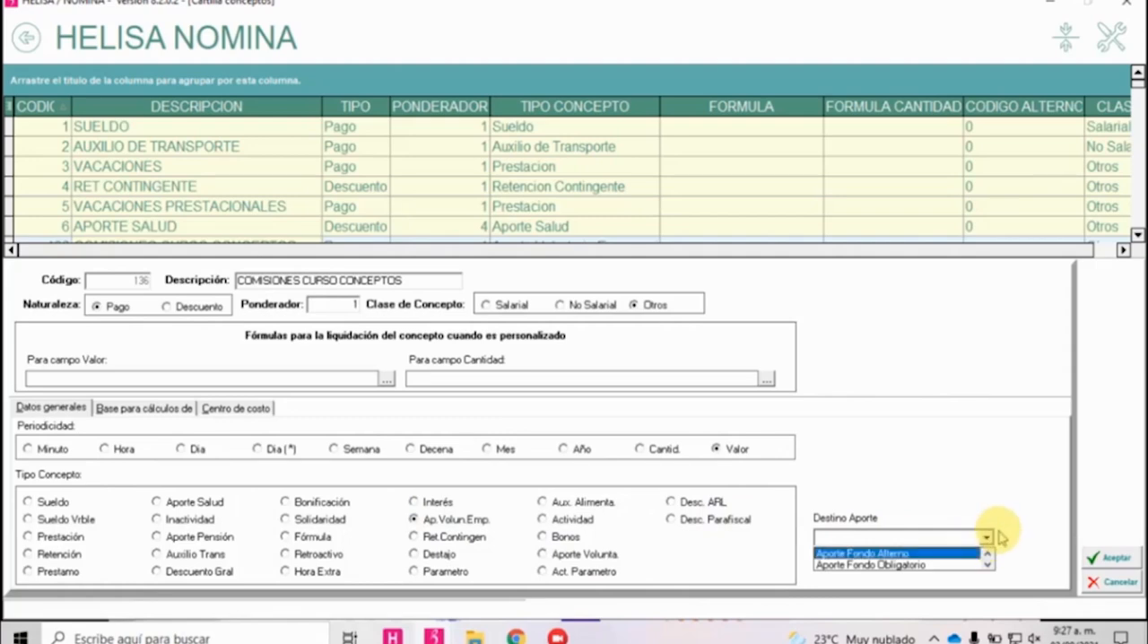
key("Down")
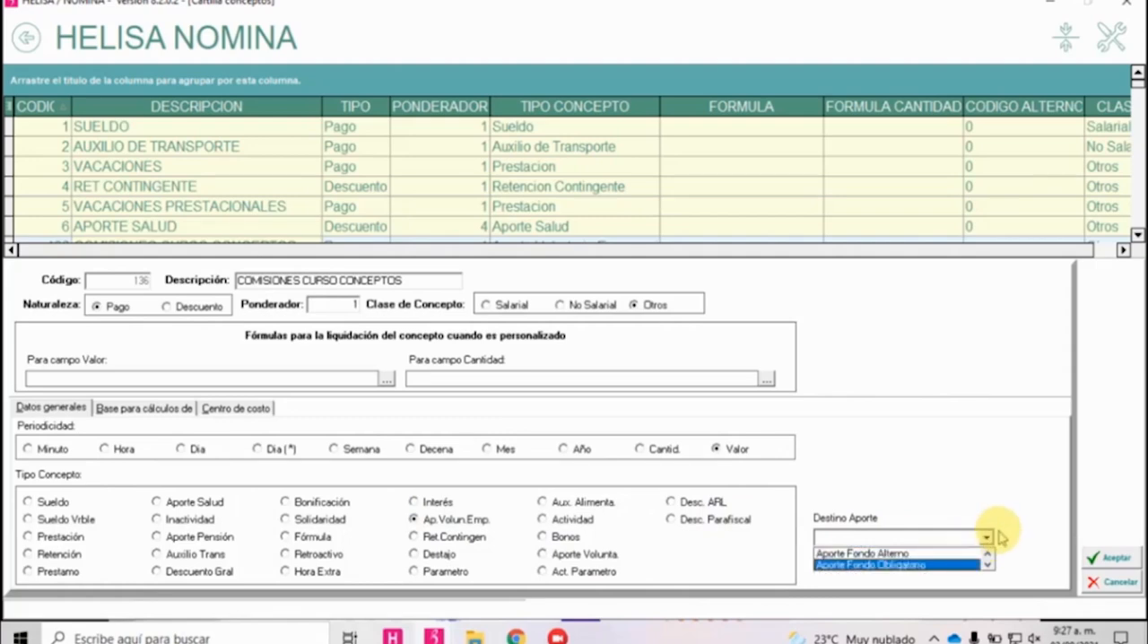
key("Up")
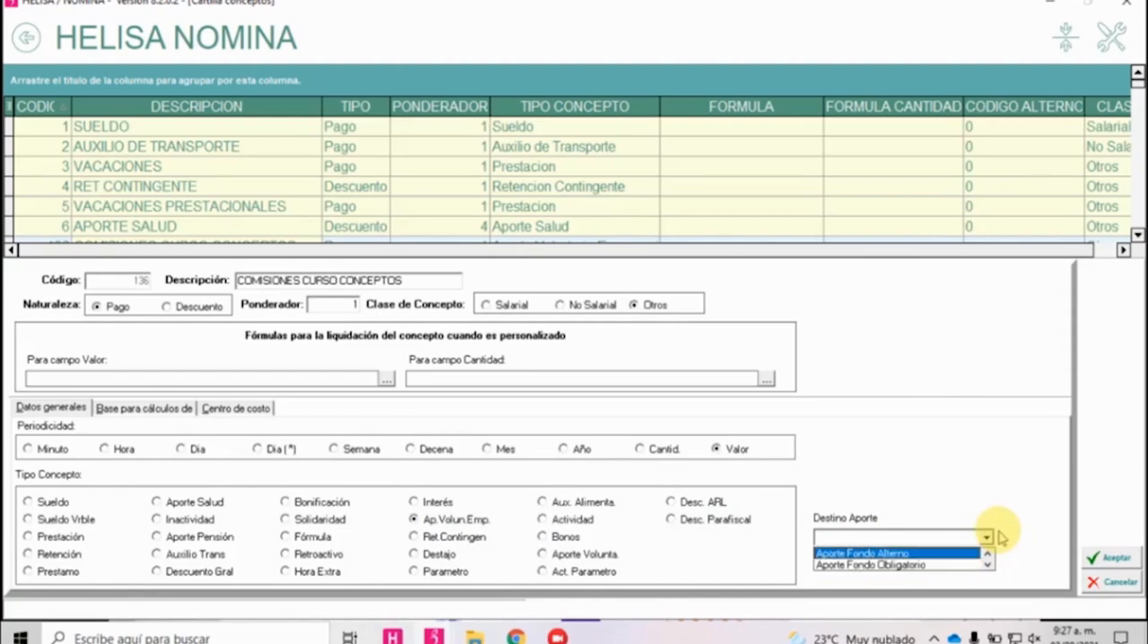
key("Return")
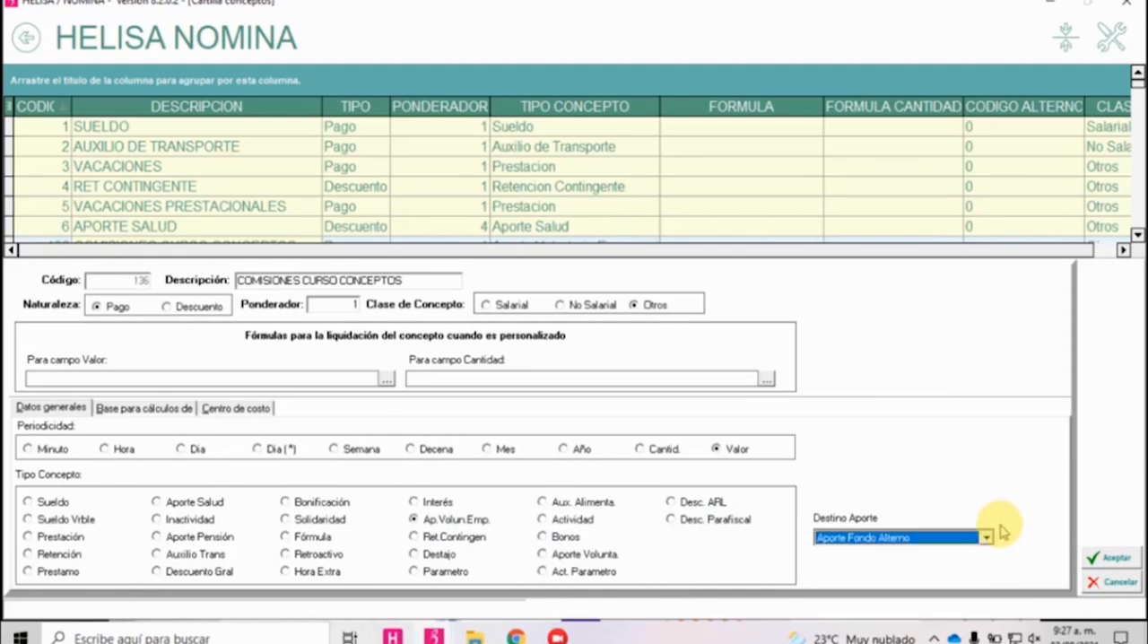
Go through the Tipo Concepto options Ret.Contingen, Destajo and Parametro, ending on Aux. Alimenta.
left_click(469, 537)
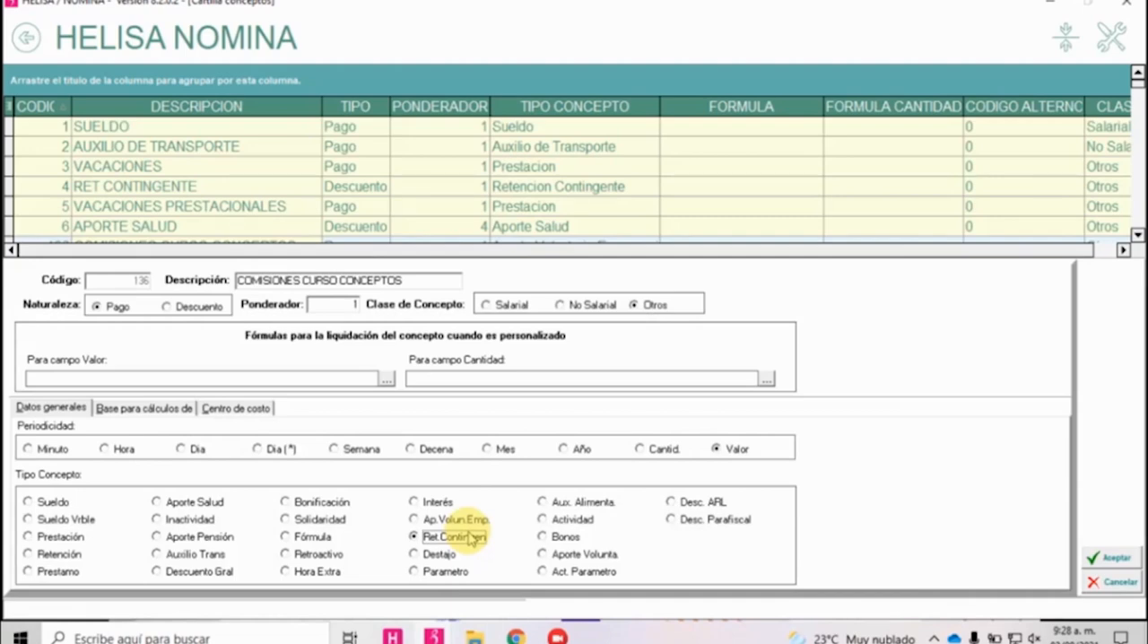
left_click(440, 554)
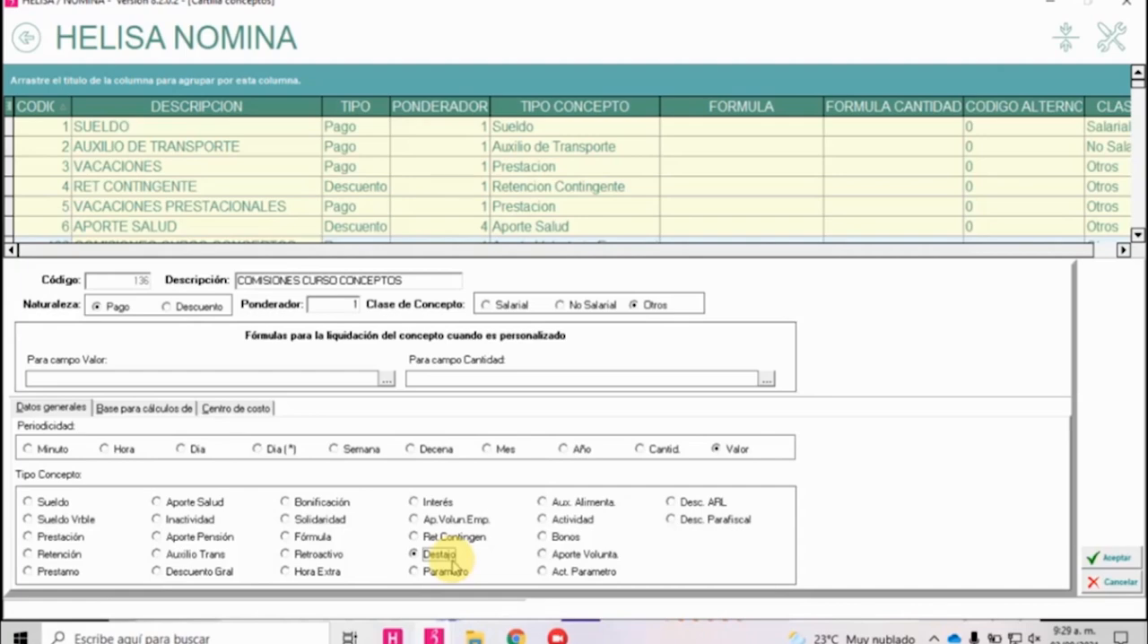
left_click(445, 574)
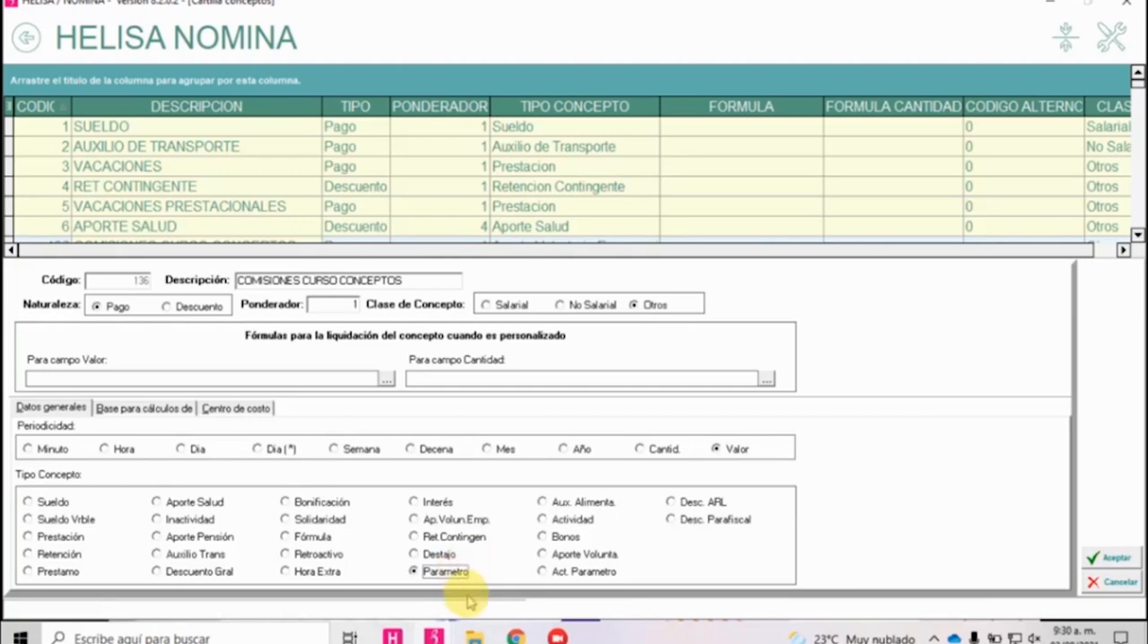
left_click(566, 504)
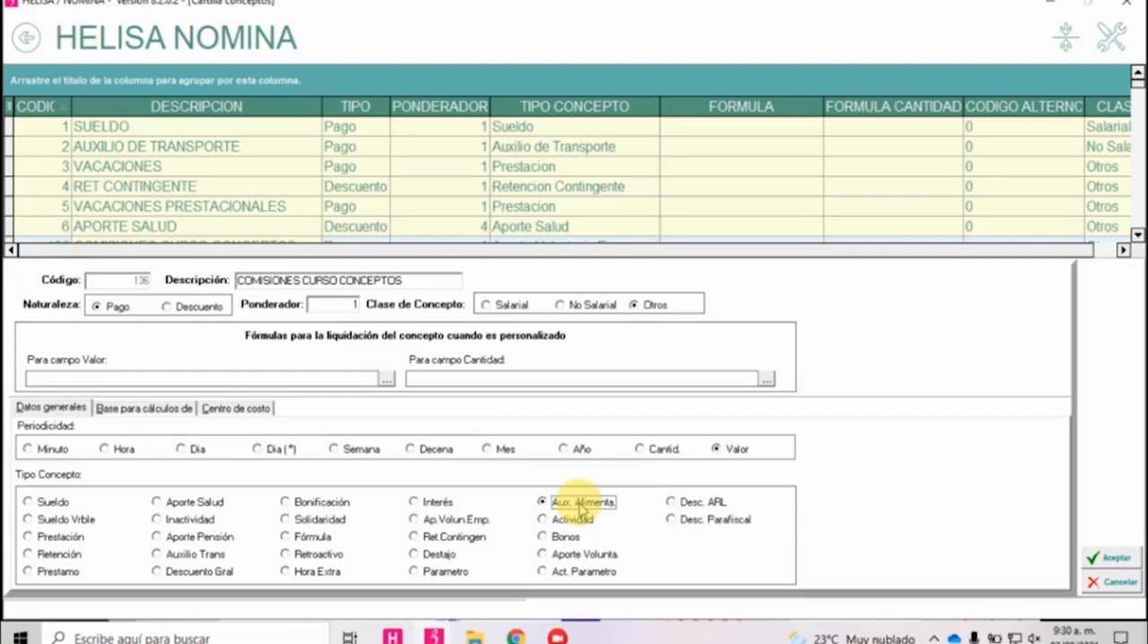
Switch to the other Helisa Nómina window, leave the inactivity record and open Conceptos de Nómina among the Parámetros Particulares.
key("alt+Tab")
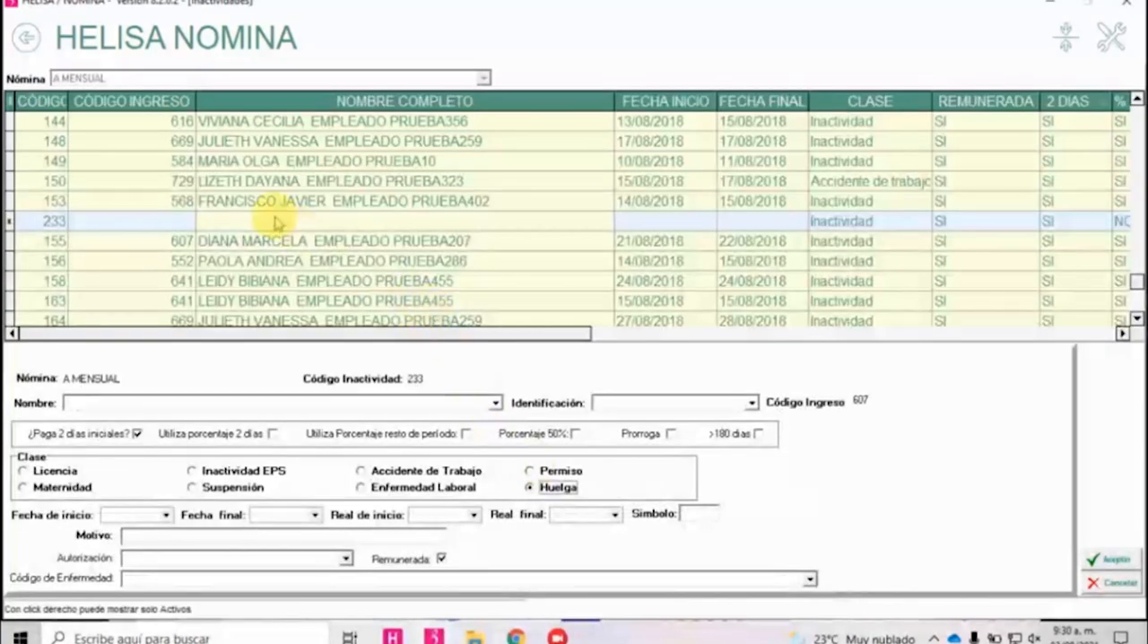
left_click(27, 36)
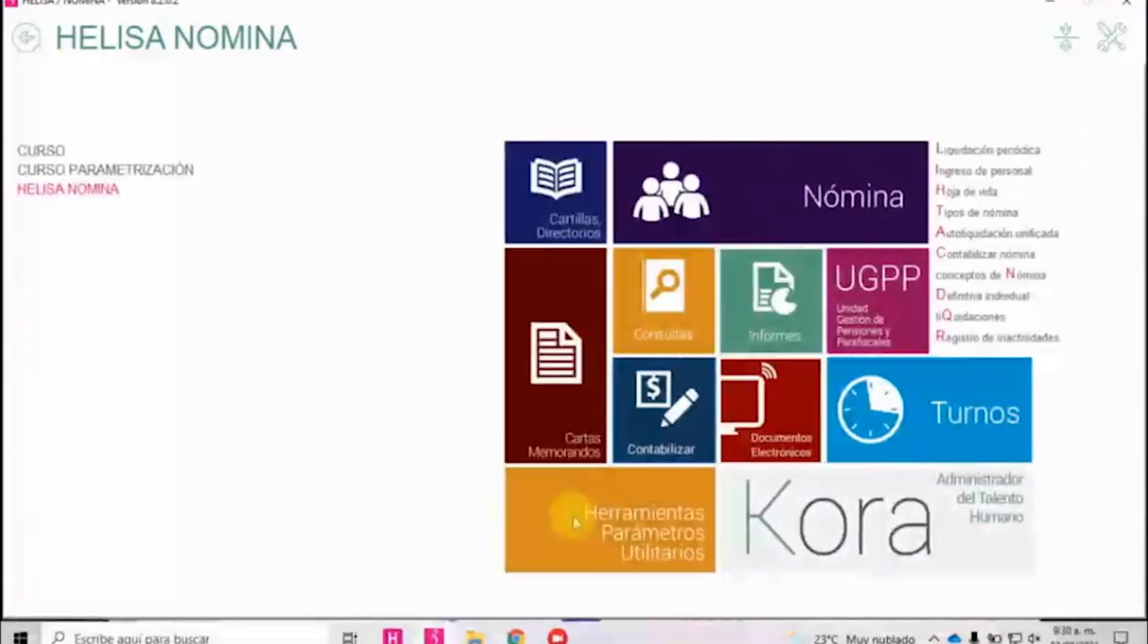
left_click(542, 499)
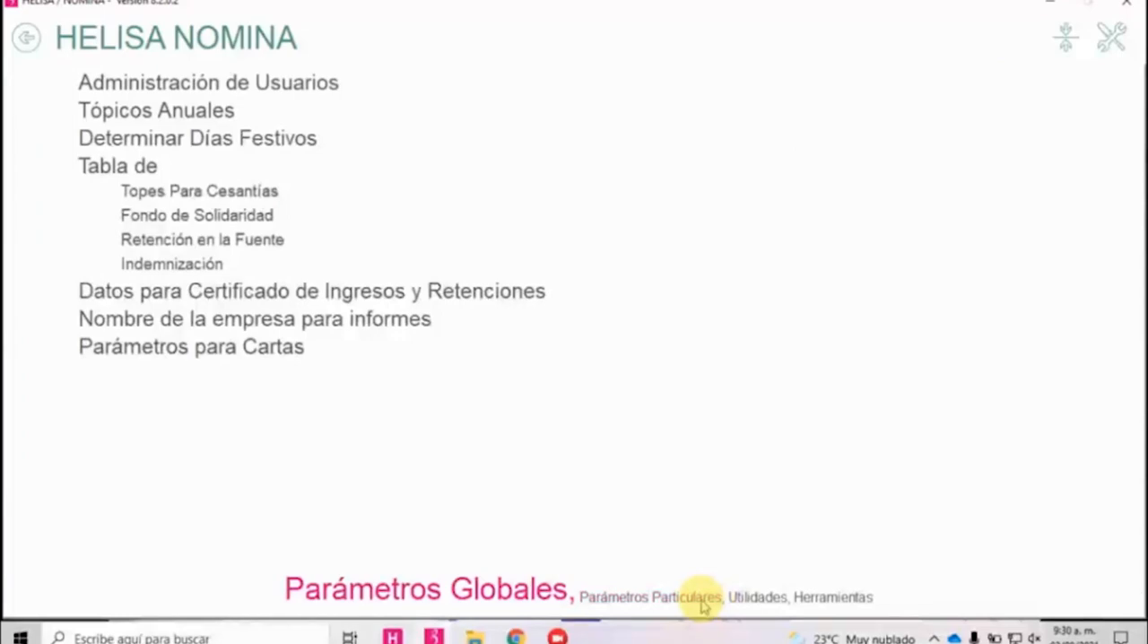
left_click(705, 606)
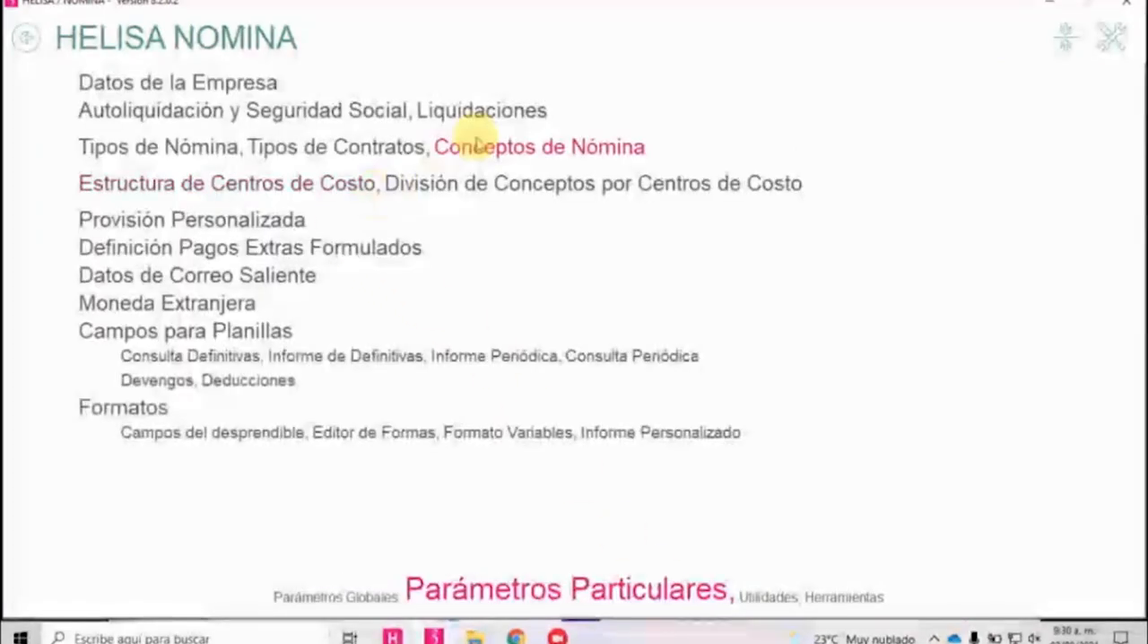
left_click(497, 156)
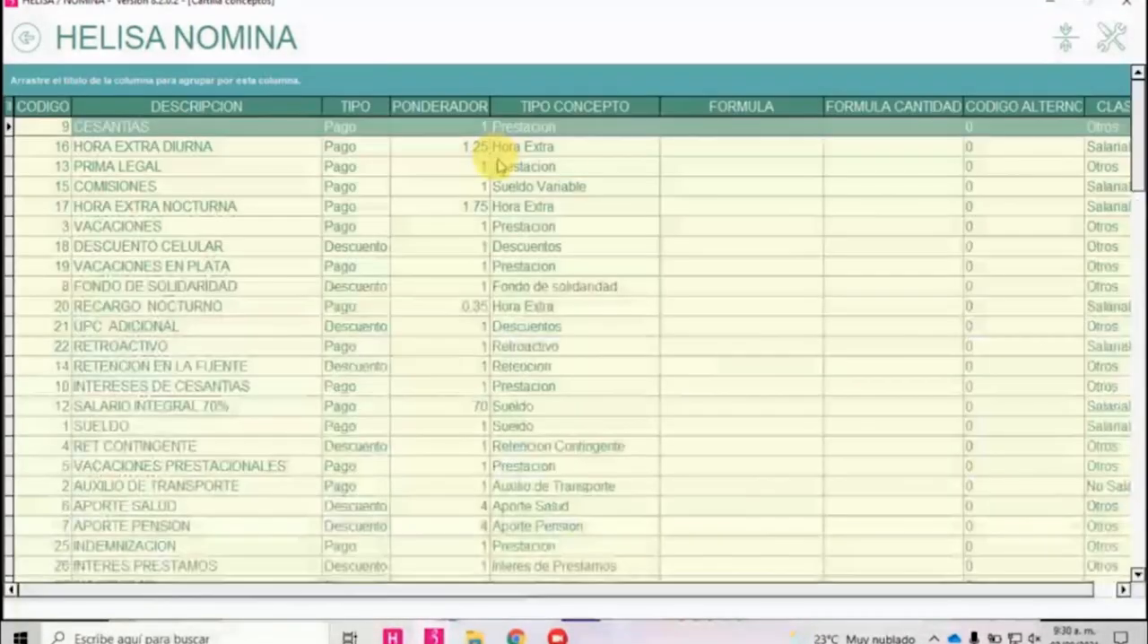
Create a payroll concept described as AUX ALIMENTACIÓN, with class No Salarial and Tipo Concepto Aux. Alimenta, and save it.
left_click(650, 106)
scroll(609, 206, "down", 2)
right_click(325, 226)
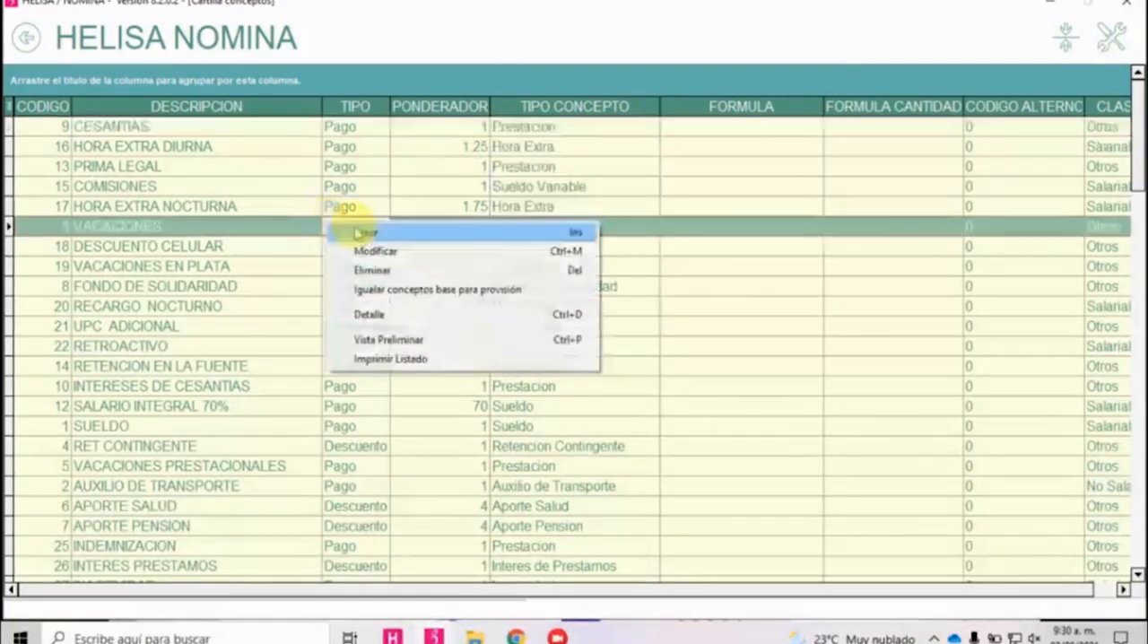
left_click(358, 233)
type("A")
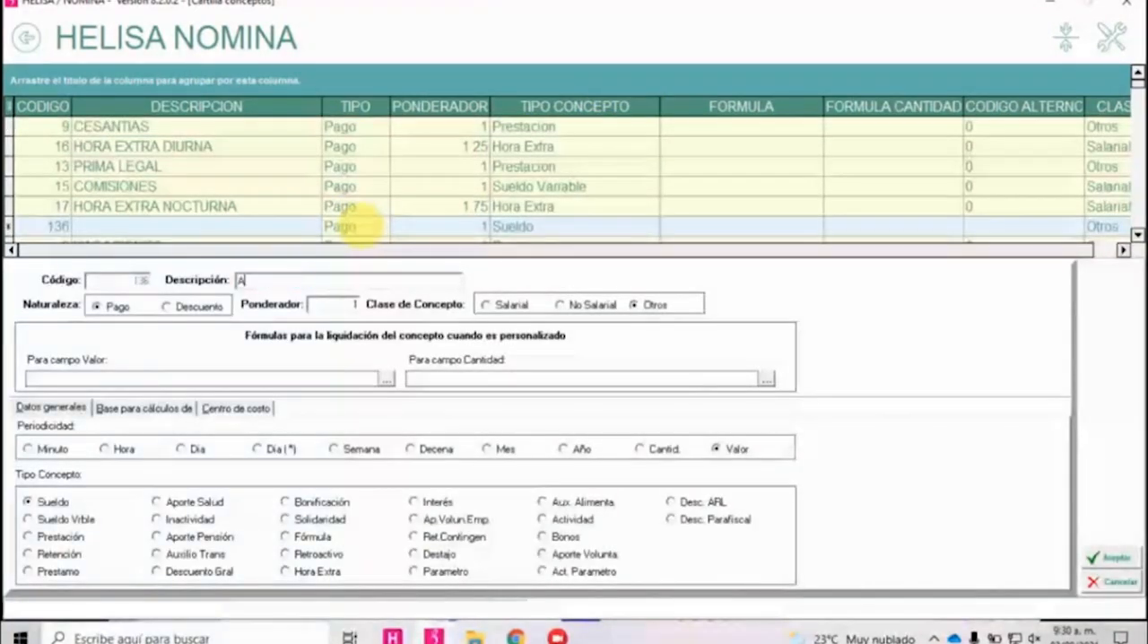
type("UX ALIMEN")
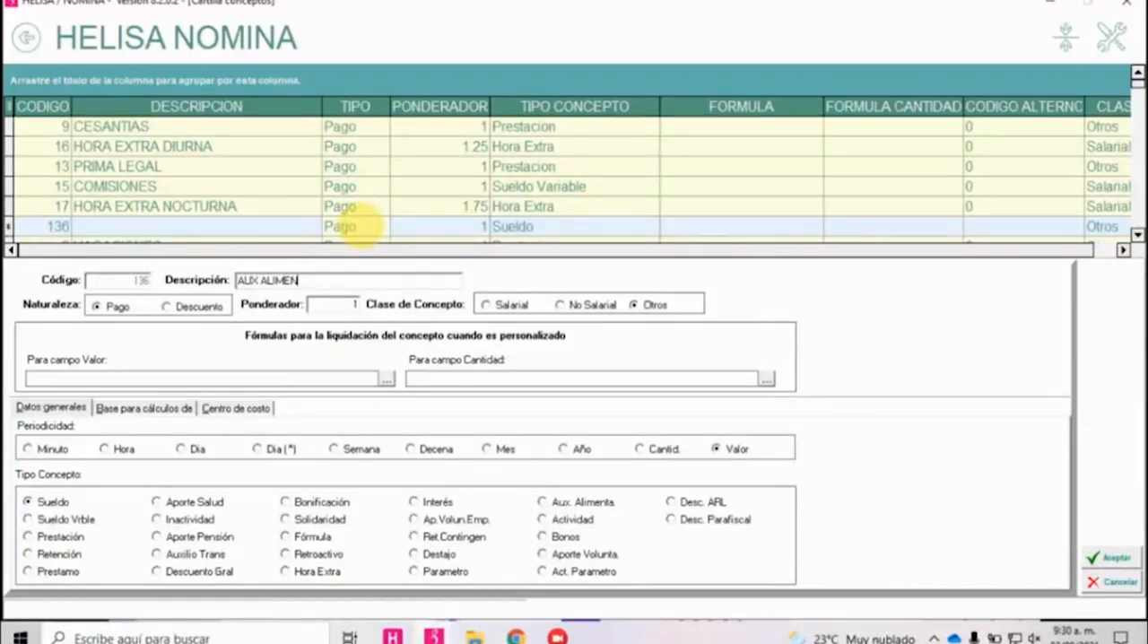
type("TACIÓN")
left_click(586, 306)
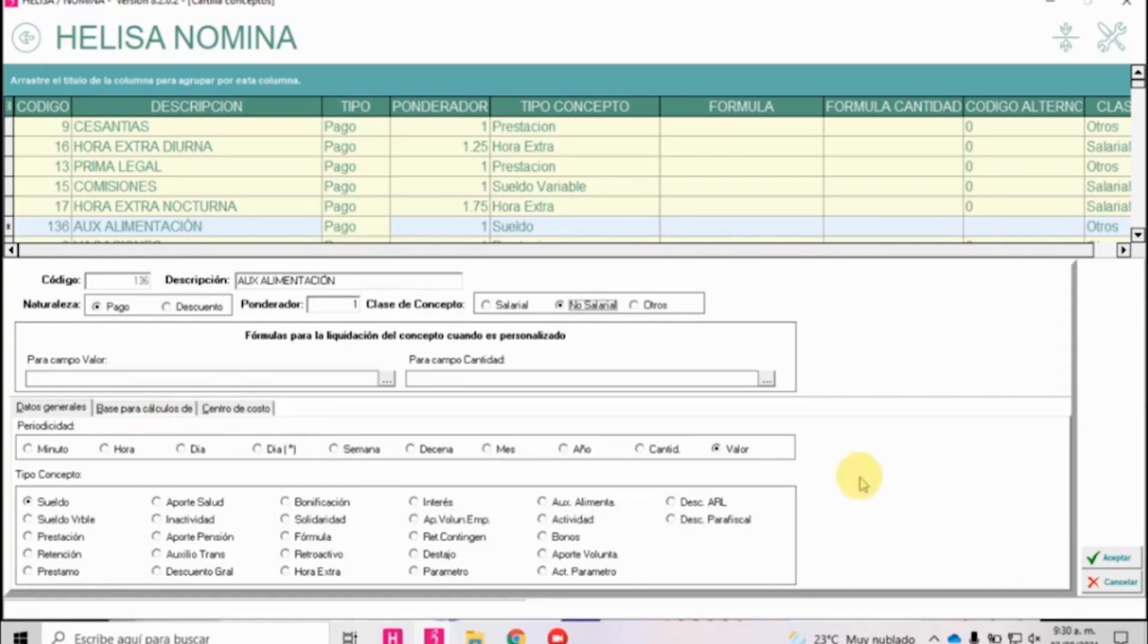
left_click(581, 503)
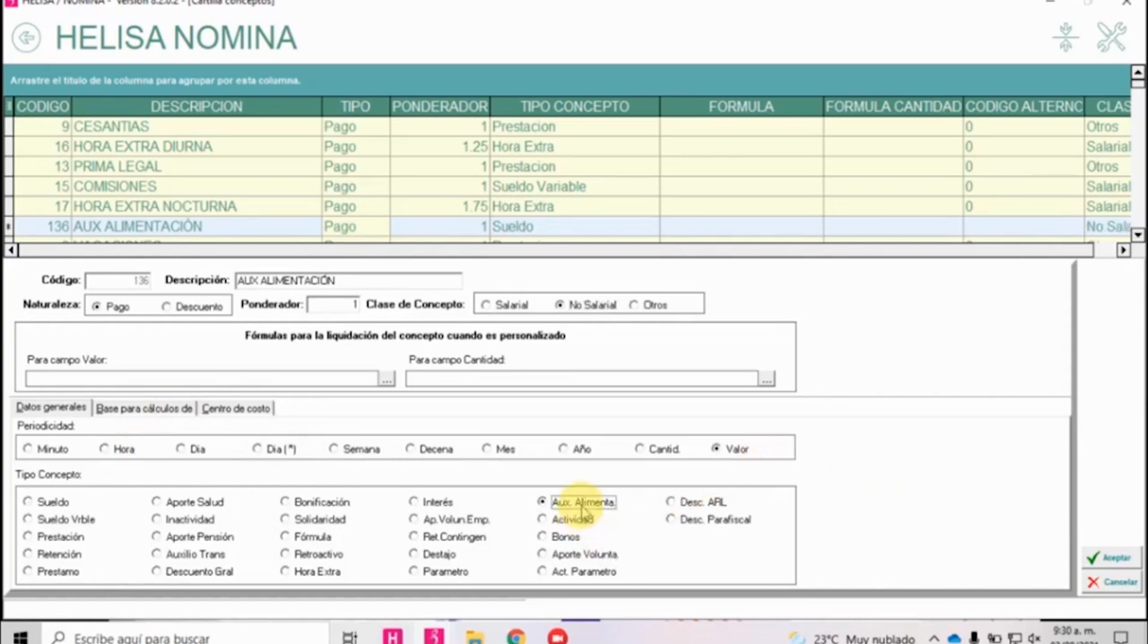
left_click(1096, 558)
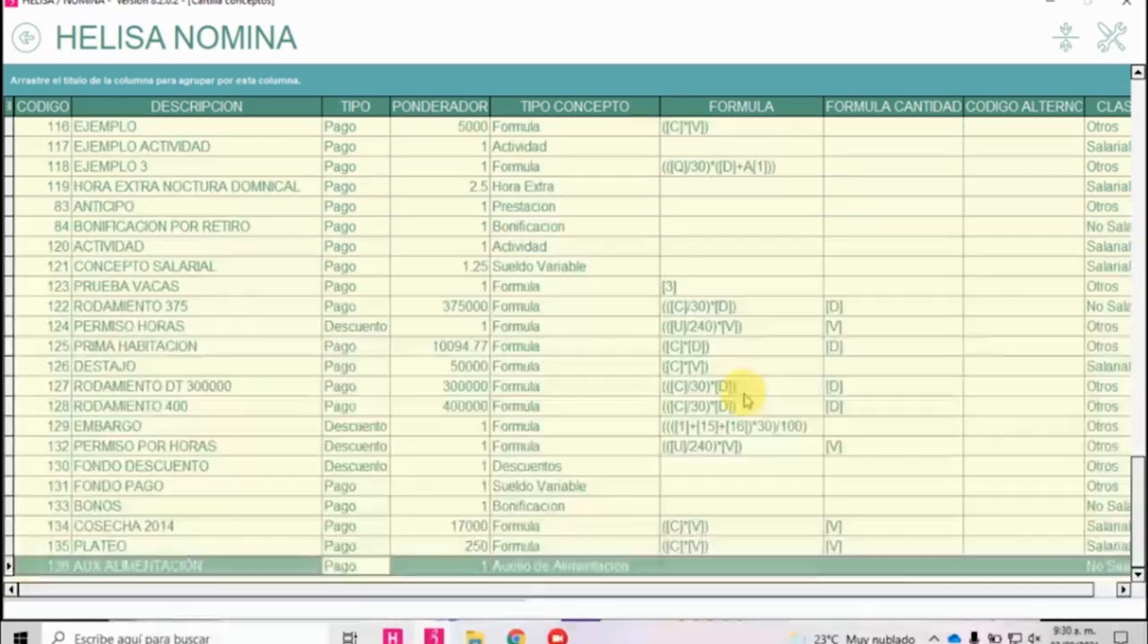
Leave the concept list, open Liquidación periódica and narrow the A MENSUAL payroll to the second listed employee.
left_click(25, 36)
left_click(25, 36)
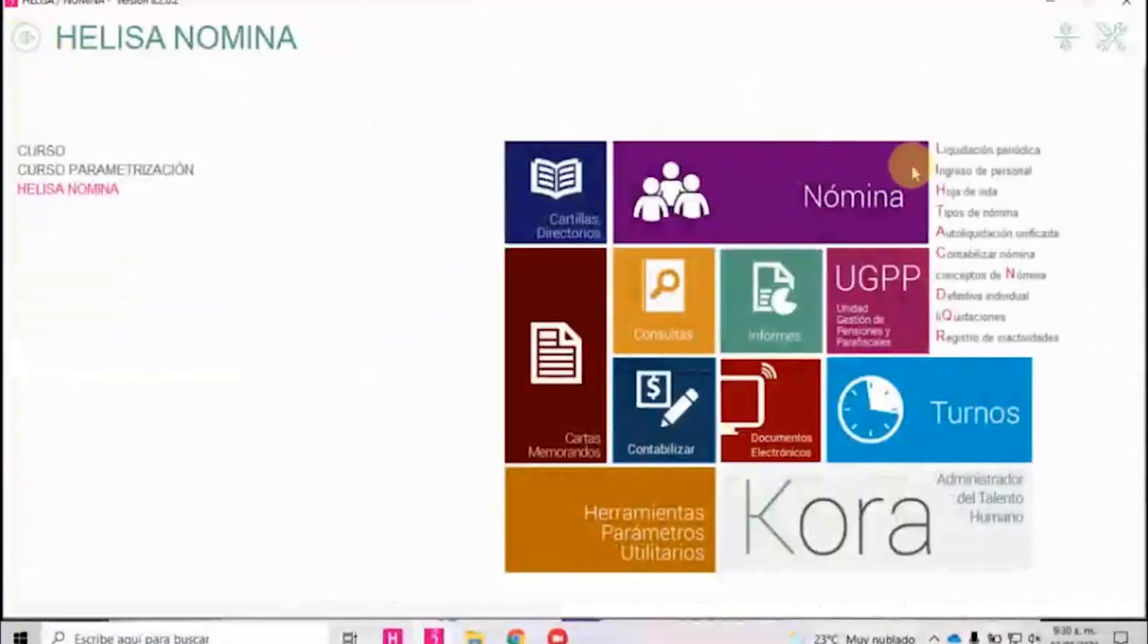
left_click(964, 150)
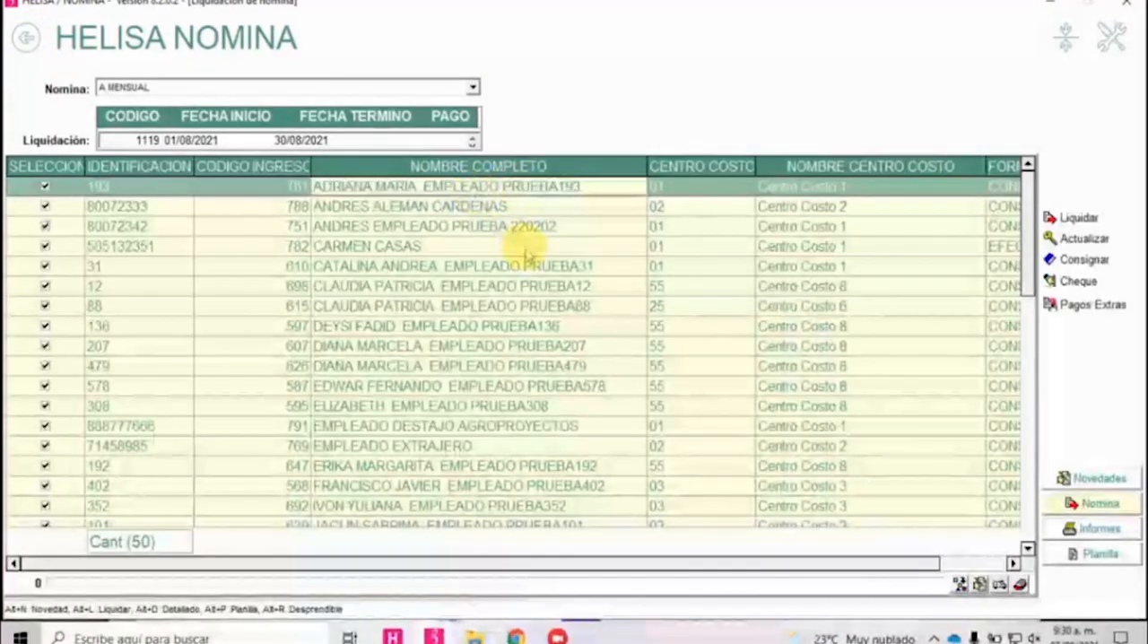
double_click(562, 208)
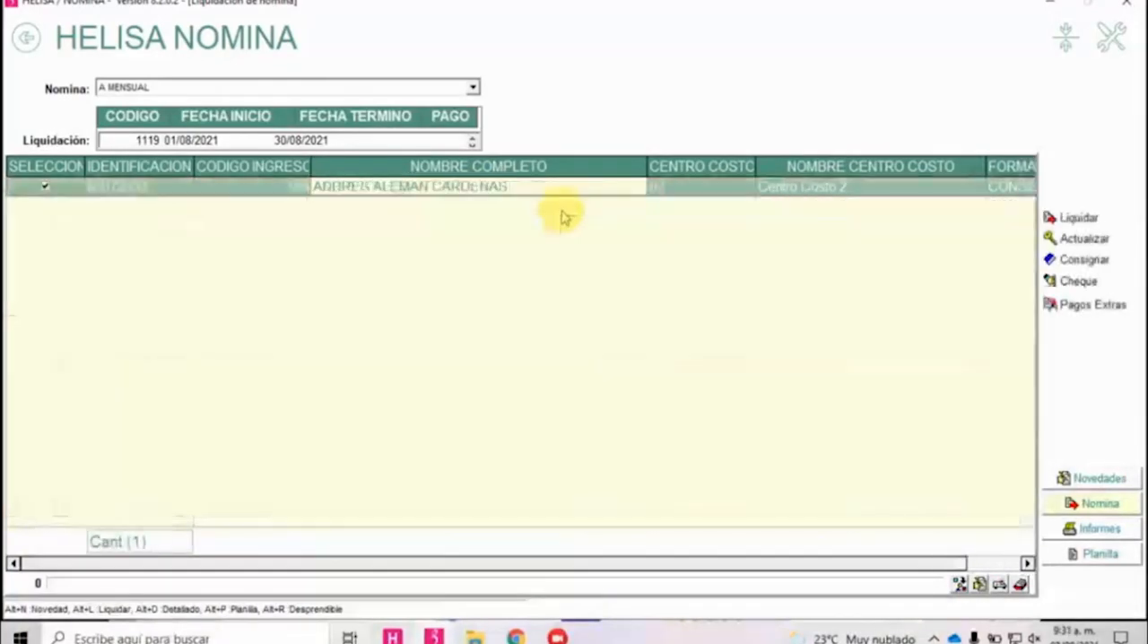
Start a new novedad for the employee and choose AUX ALIMENTACIÓN as its Concepto.
key("alt+n")
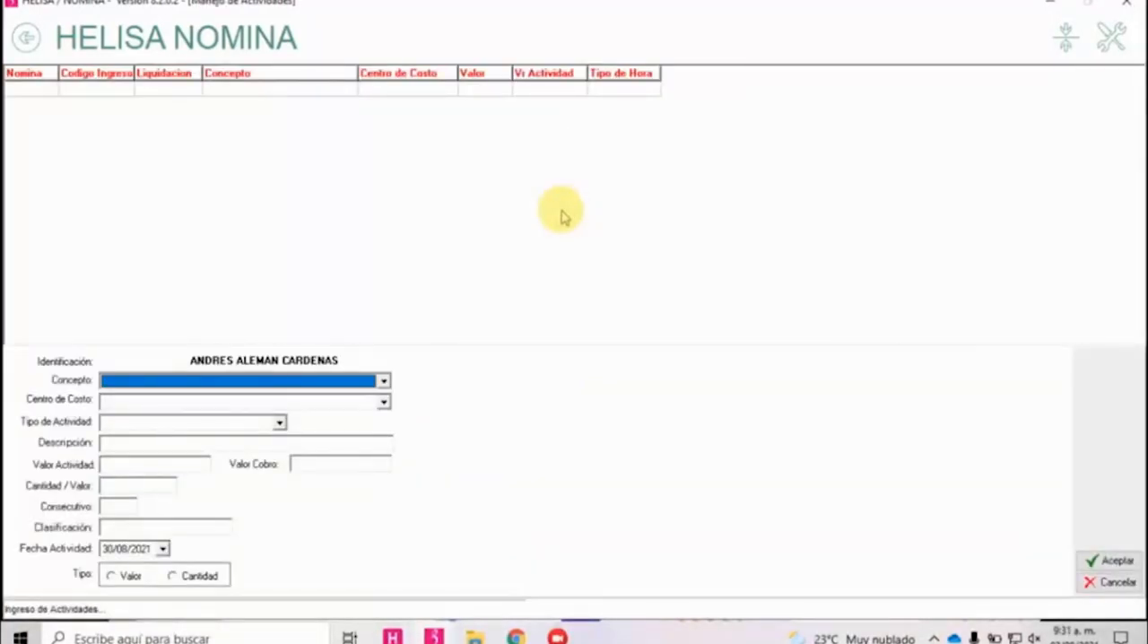
key("Down")
key("Down")
key("Down")
key("Down")
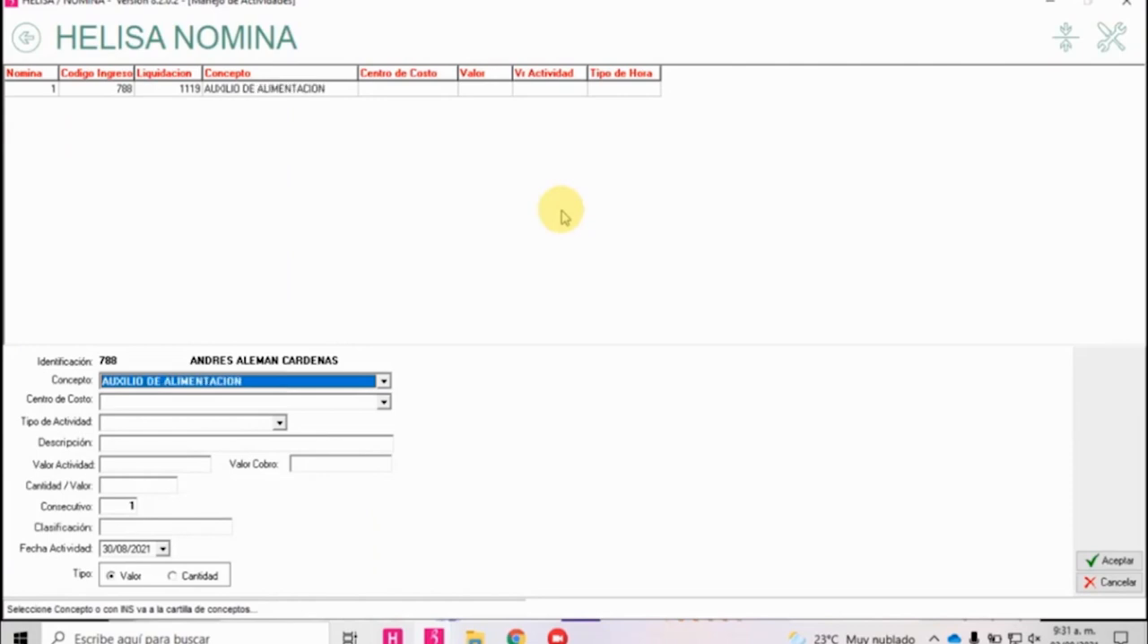
key("Up")
key("Tab")
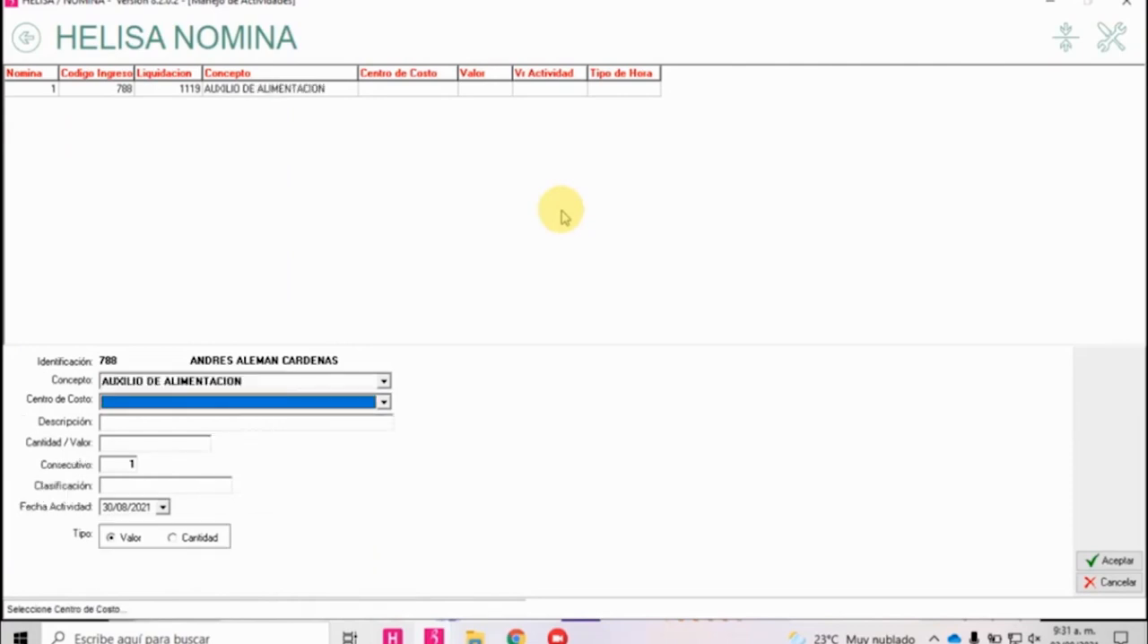
key("shift+Tab")
key("Down")
key("Up")
key("Up")
key("Up")
key("Tab")
key("Tab")
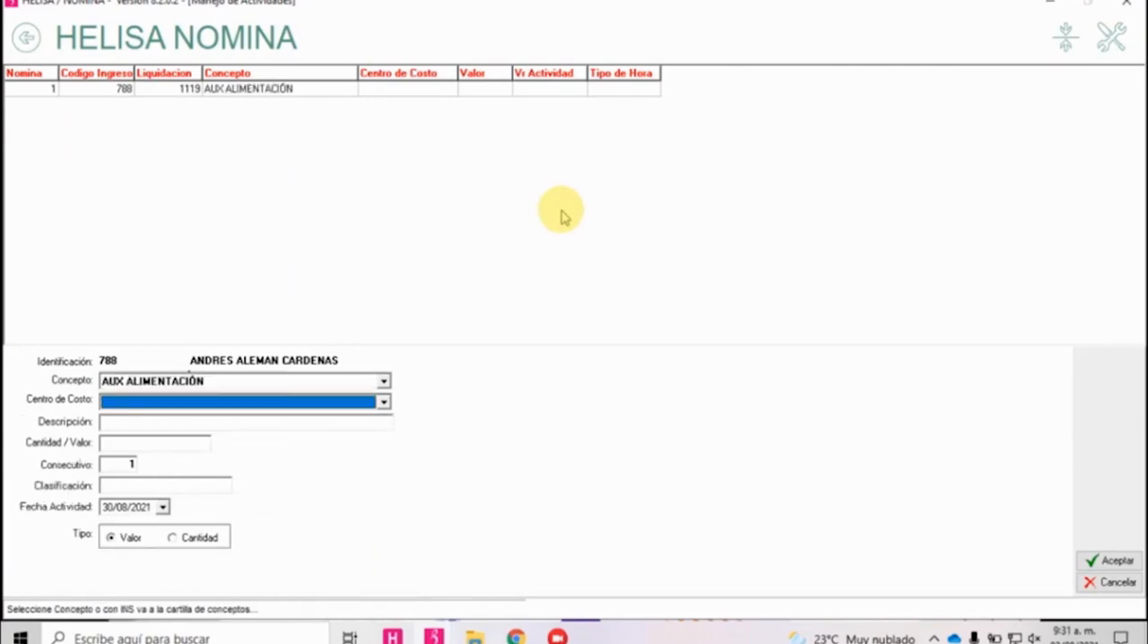
Set the novedad's Cantidad / Valor to 150000, leave the remaining fields at their defaults and save it.
key("Tab")
type("150")
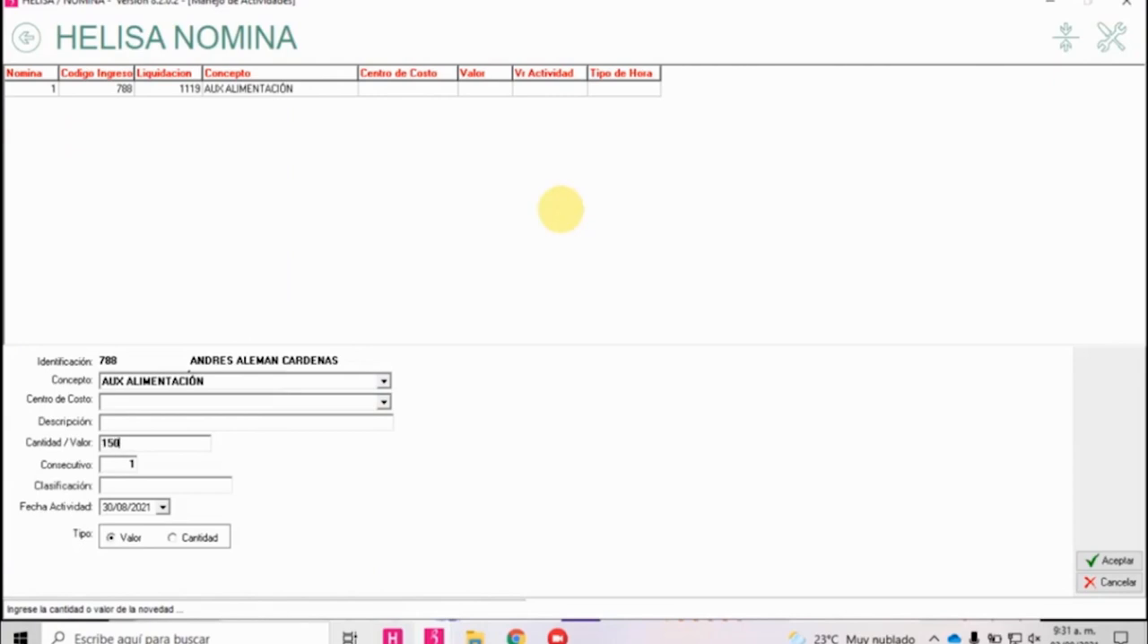
type("000")
key("Tab")
key("Tab")
key("Tab")
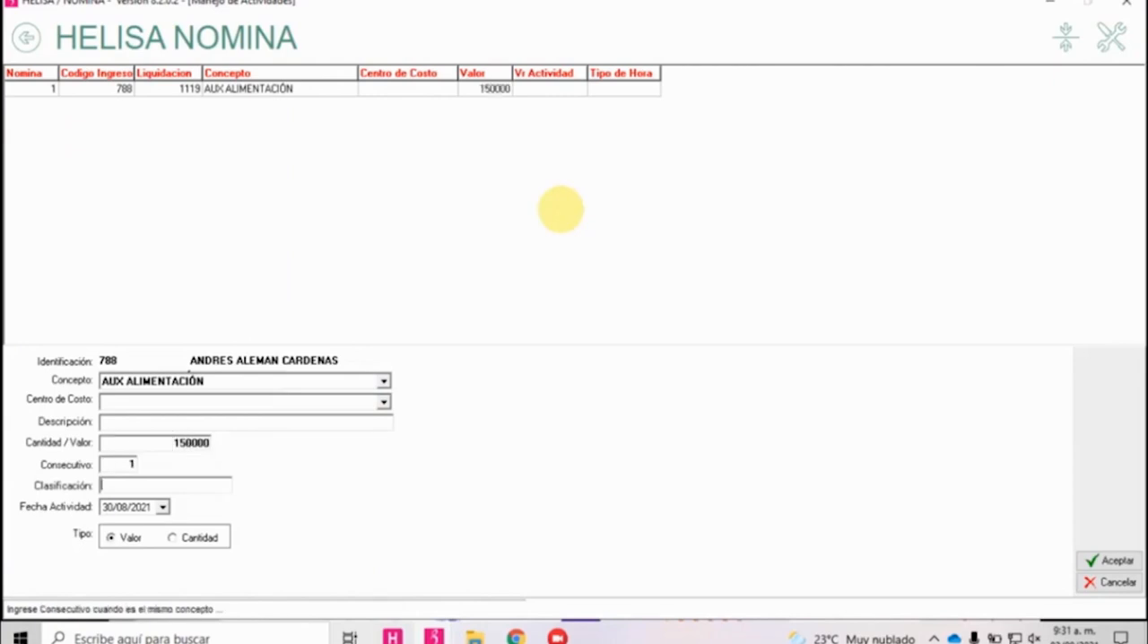
key("Tab")
key("Return")
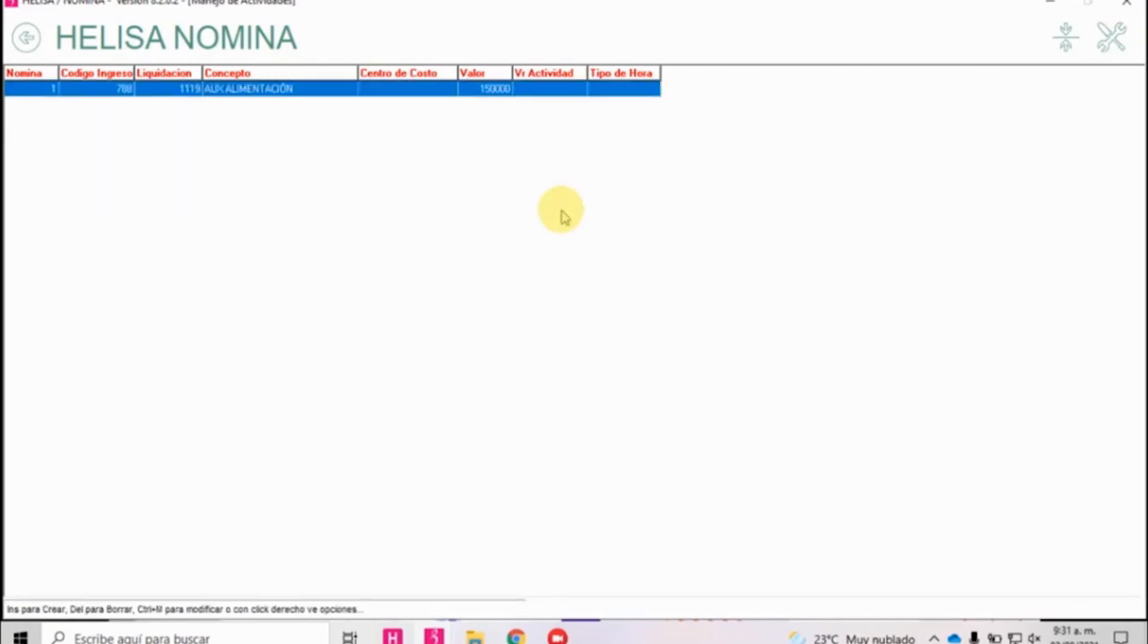
Return to the payroll settlement, settle the employee's payroll and dismiss the notification list.
key("Escape")
key("alt+l")
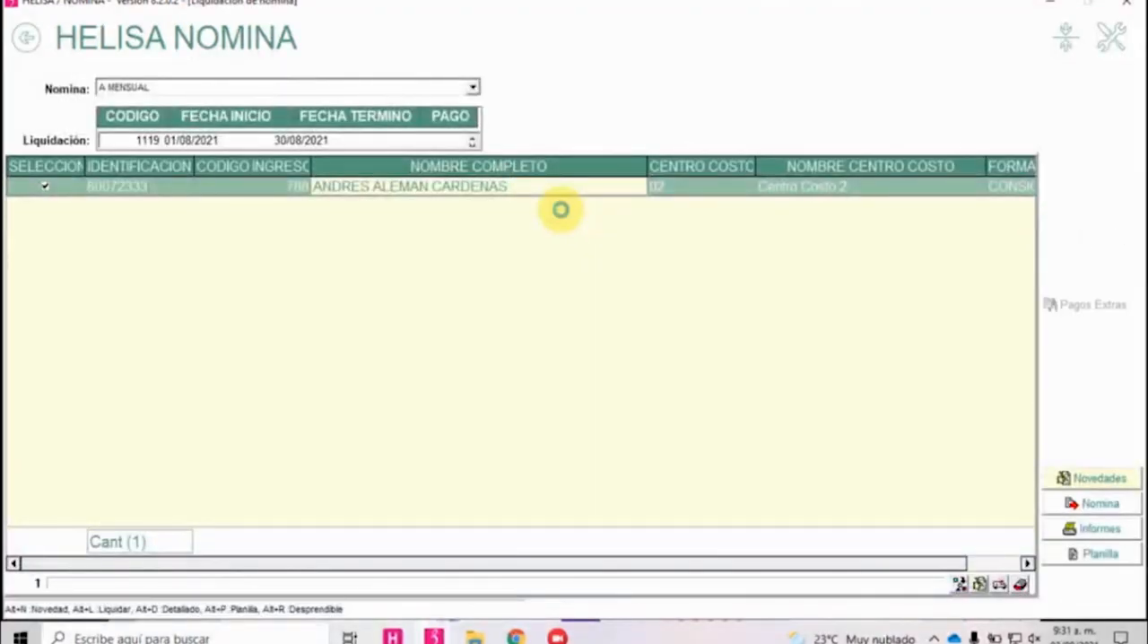
key("Return")
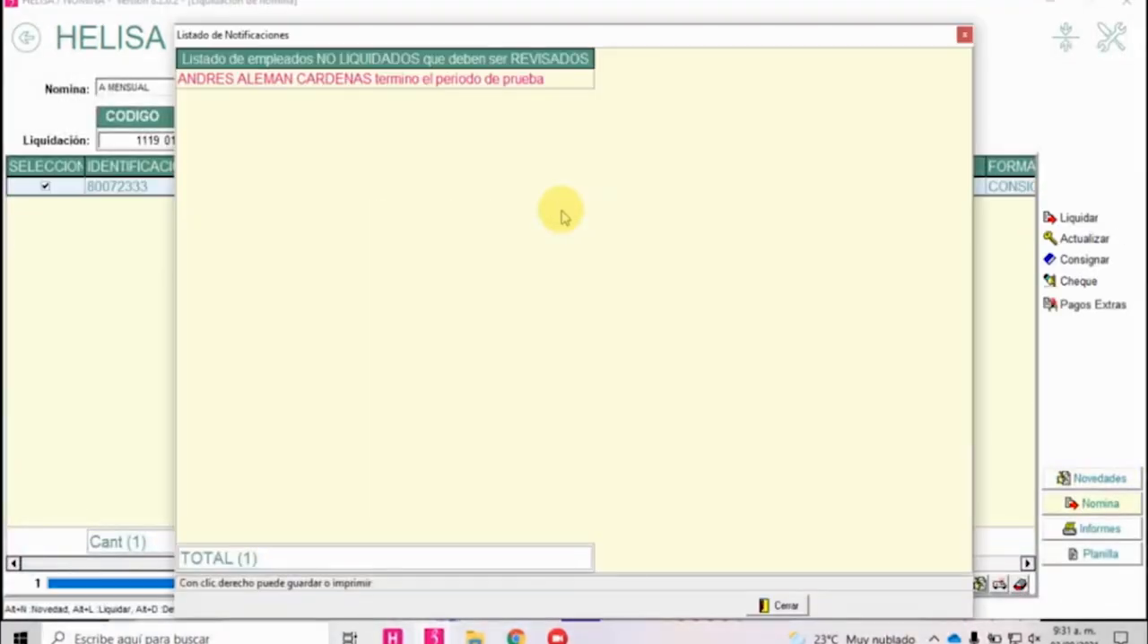
key("Return")
Generate the detailed payroll report on screen and examine how the food allowance is paid.
key("alt+d")
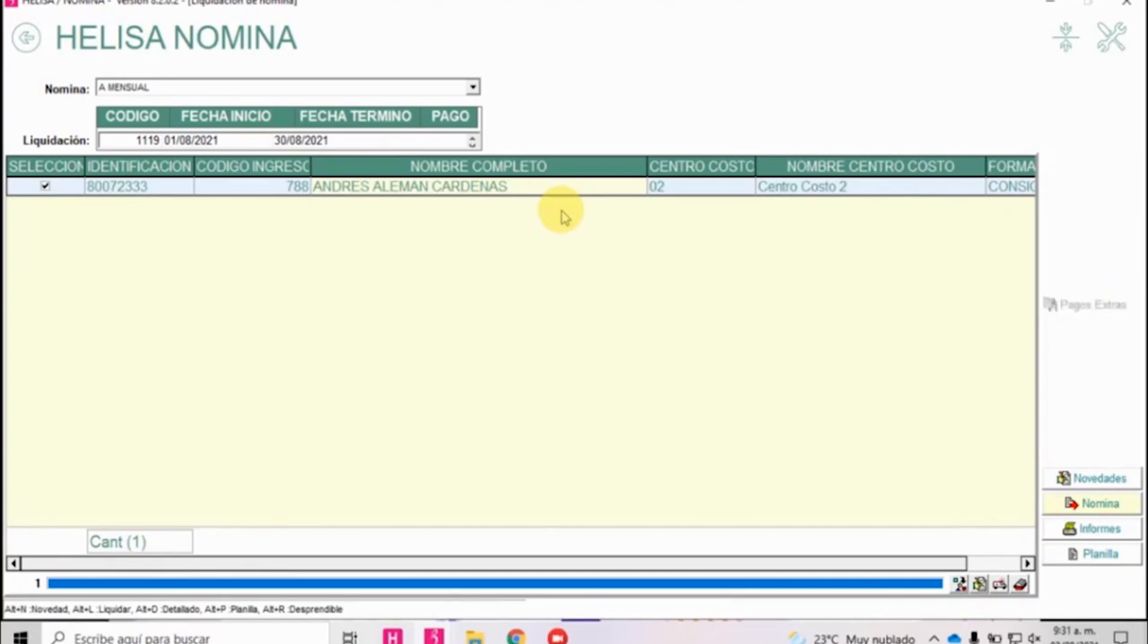
key("Return")
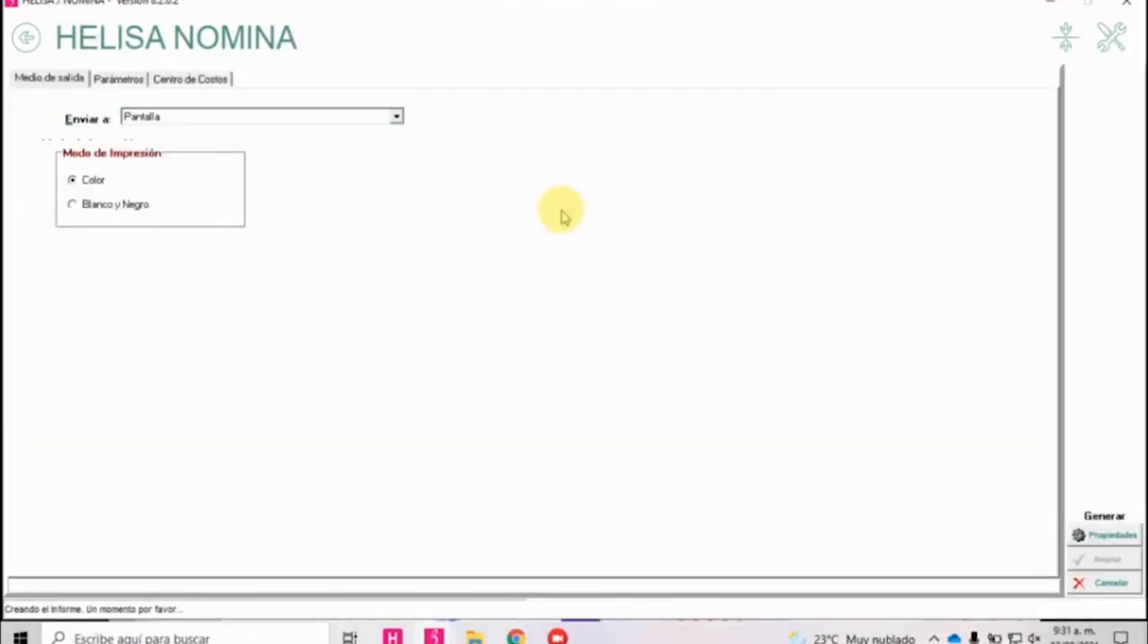
scroll(564, 218, "up", 8)
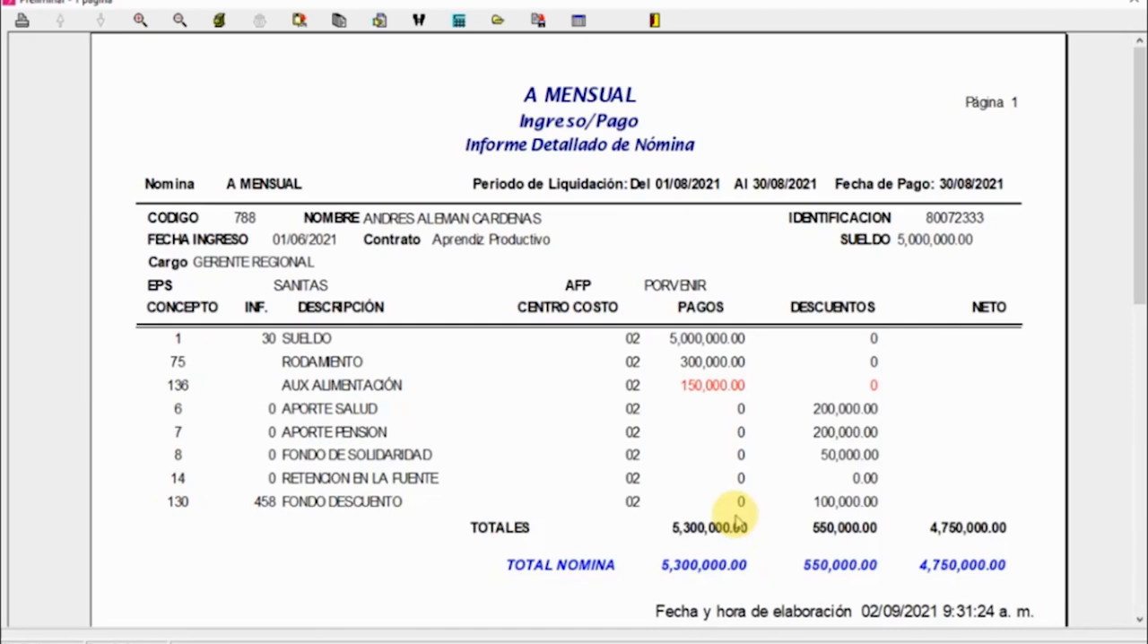
Switch to the window with the COMISIONES CURSO CONCEPTOS concept and set its Tipo Concepto to Actividad.
key("alt+Tab")
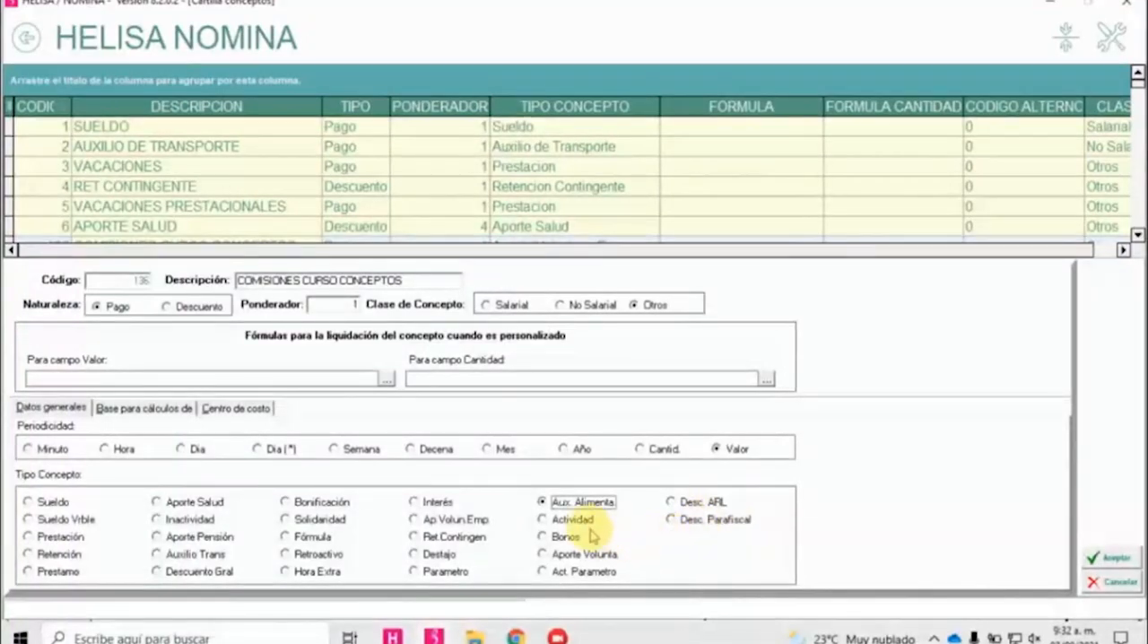
left_click(586, 524)
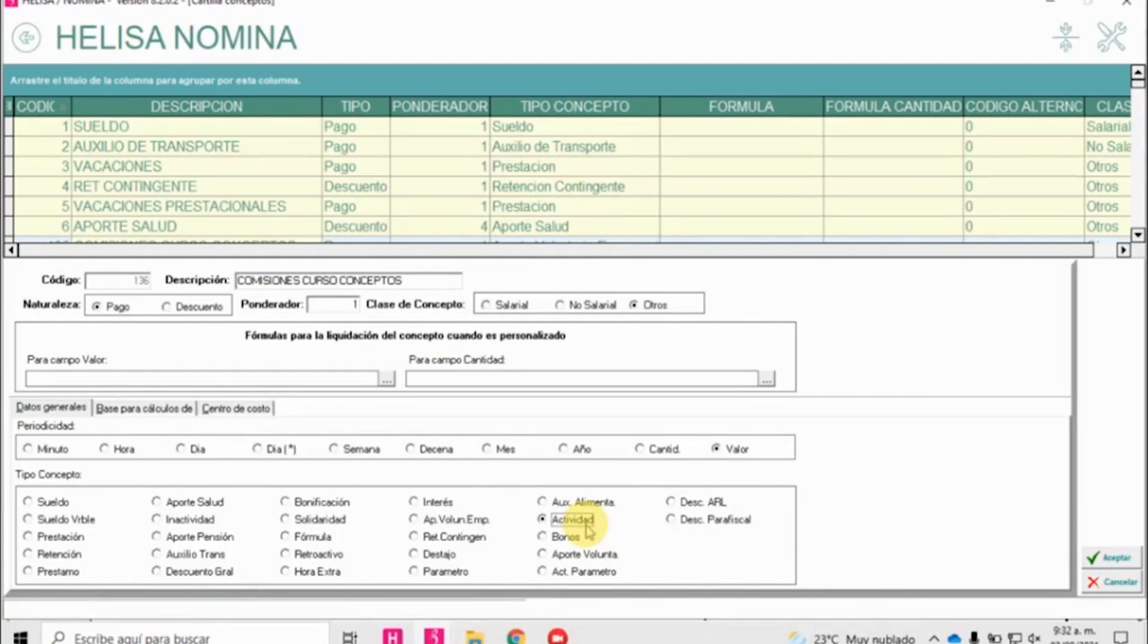
left_click(28, 52)
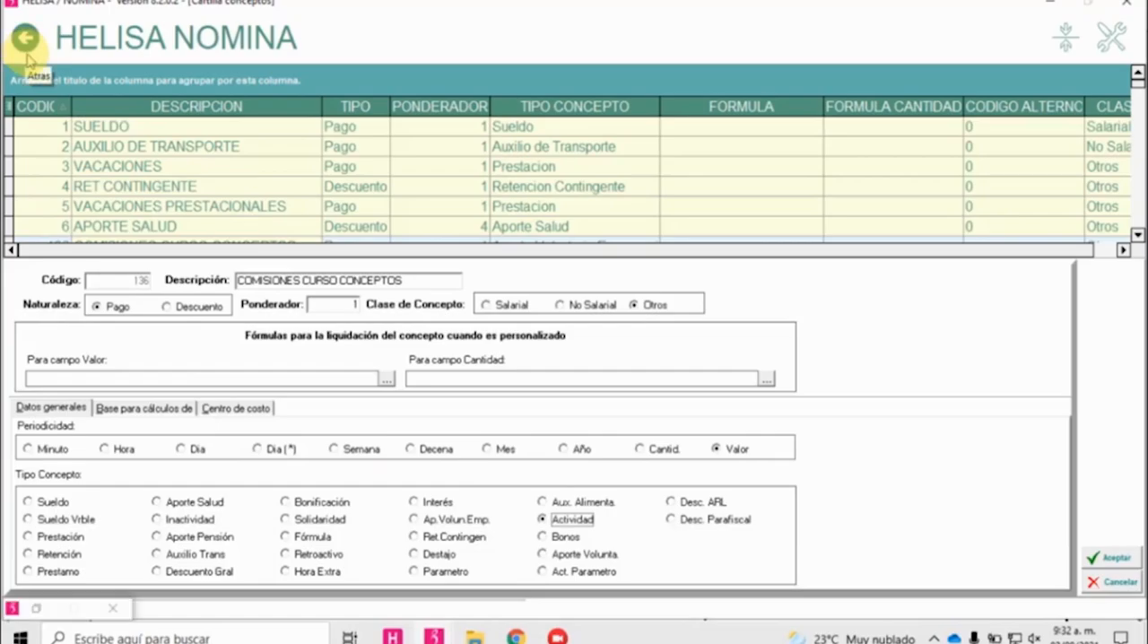
Switch back to the payroll window, close the report preview and notification list, and return to the main menu.
key("alt+Tab")
left_click(653, 19)
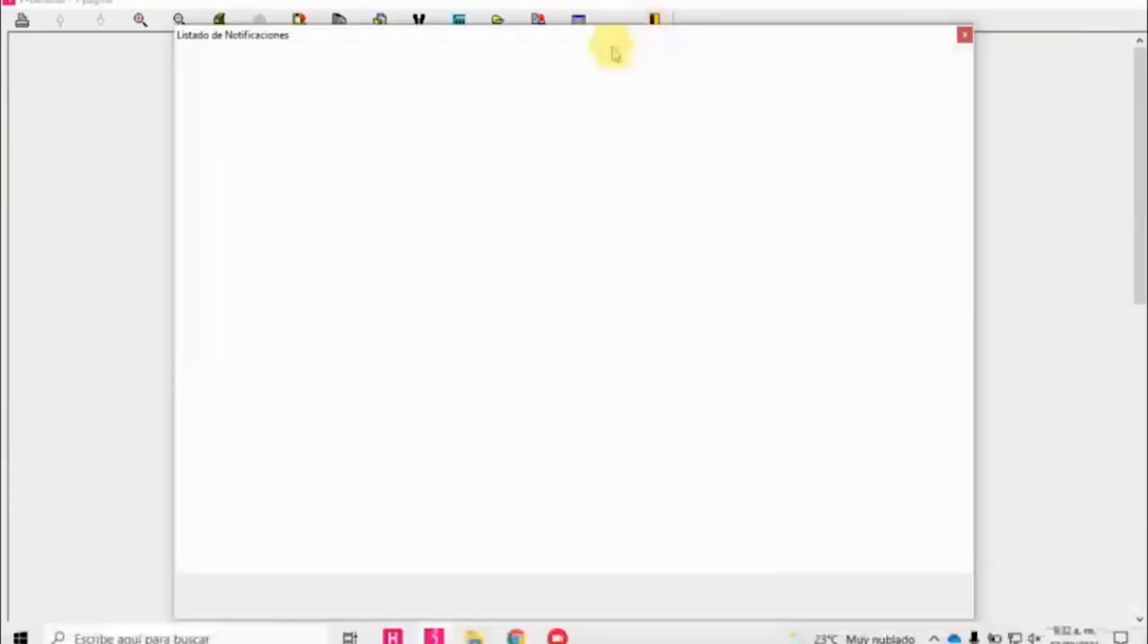
left_click(791, 605)
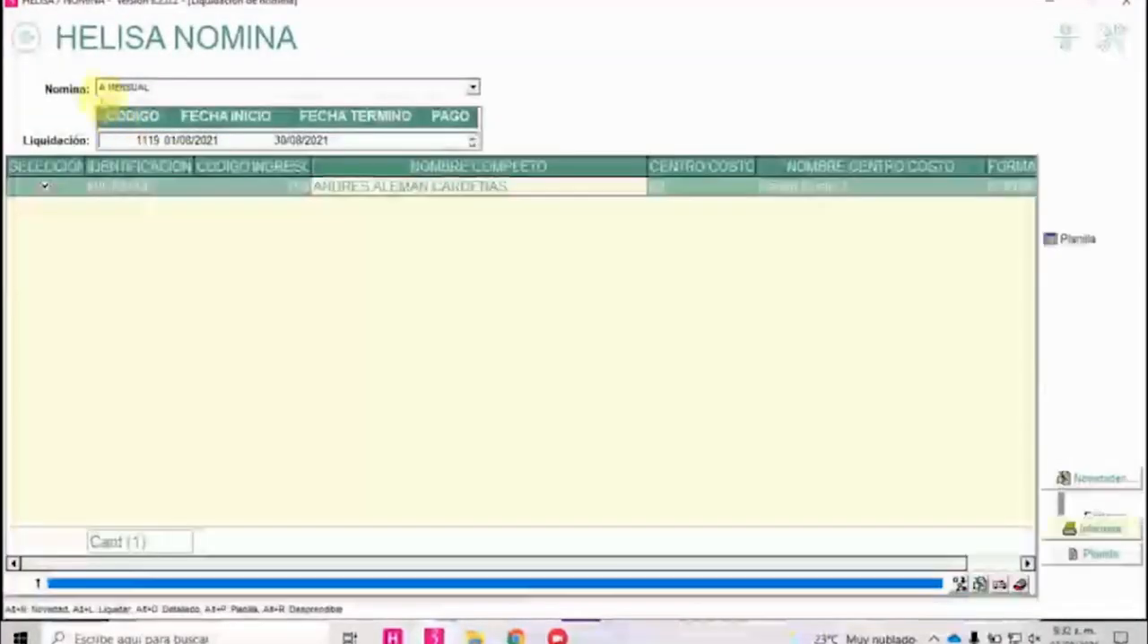
left_click(26, 38)
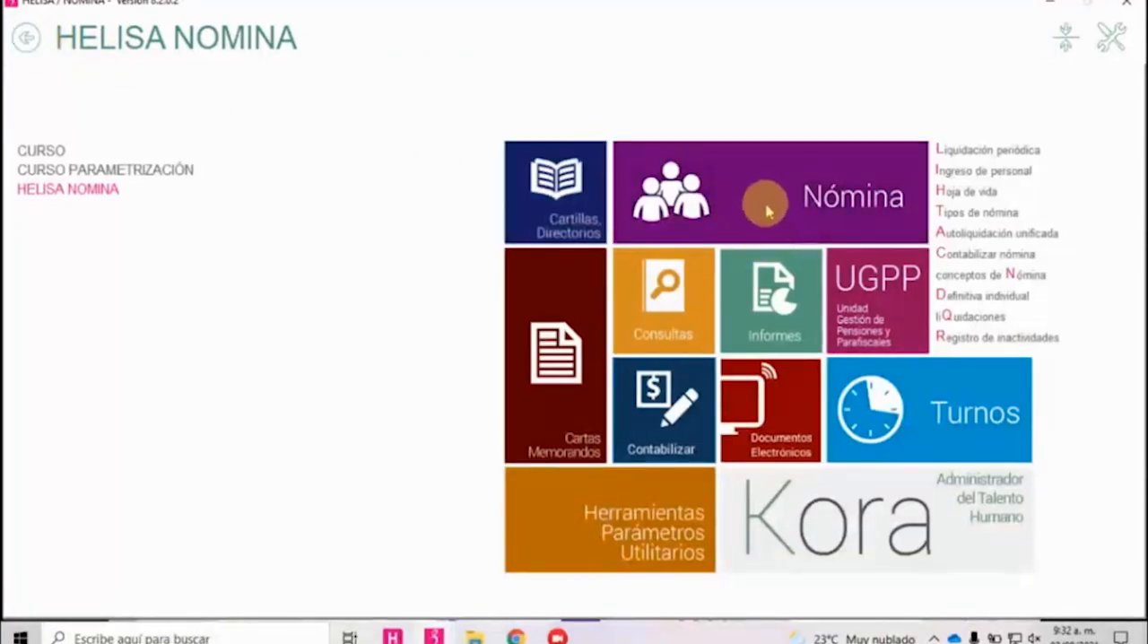
Open Programacion de Actividades among the Previos para liquidar options of Nómina.
left_click(767, 209)
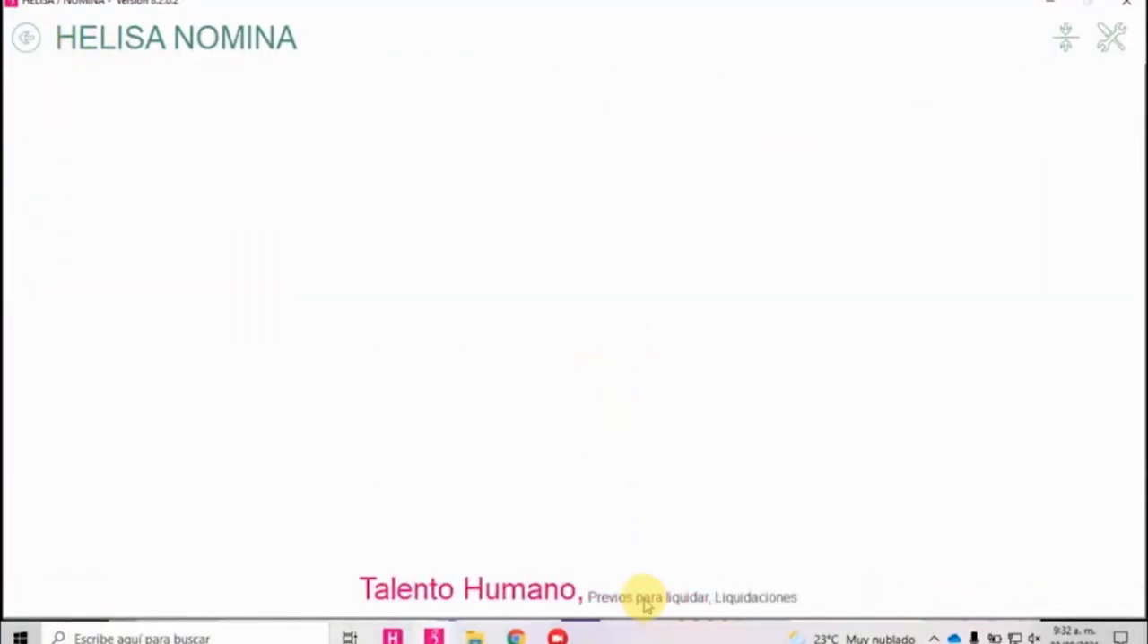
left_click(646, 601)
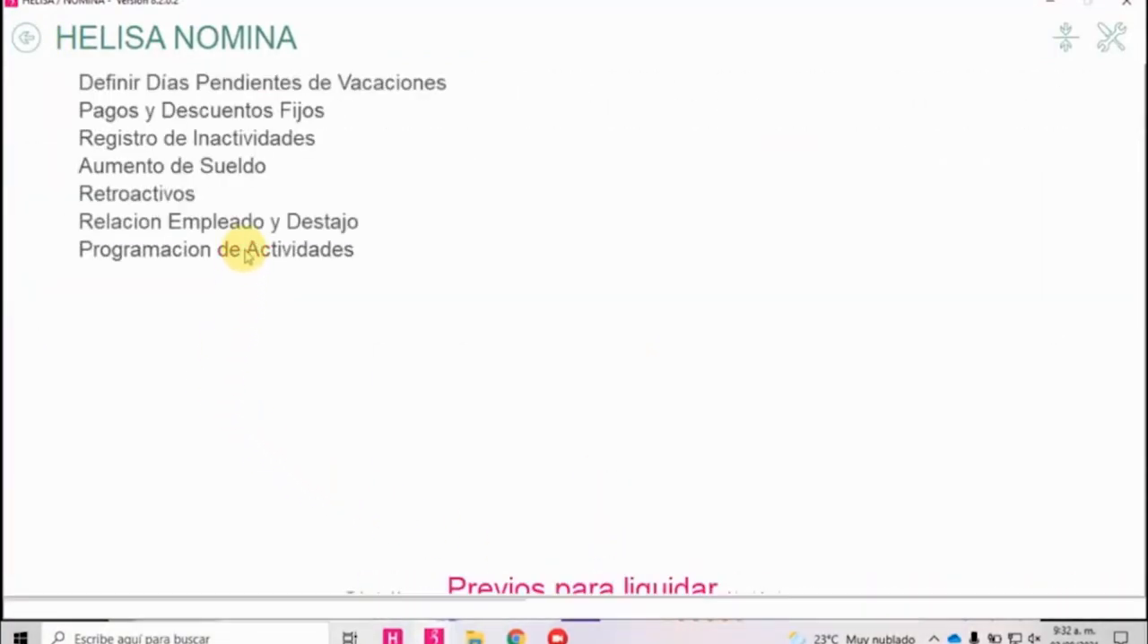
left_click(247, 254)
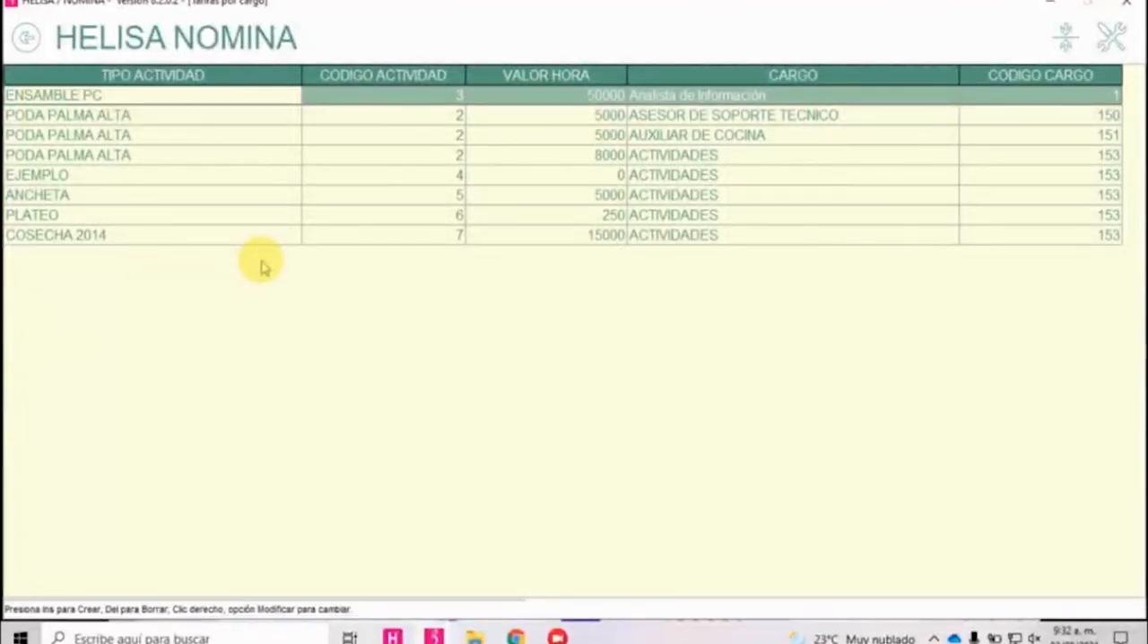
Open the PODA PALMA ALTA rate for the ACTIVIDADES position, review its Tipo Actividad and Valor Hora, and switch back to the concept form.
left_click(200, 160)
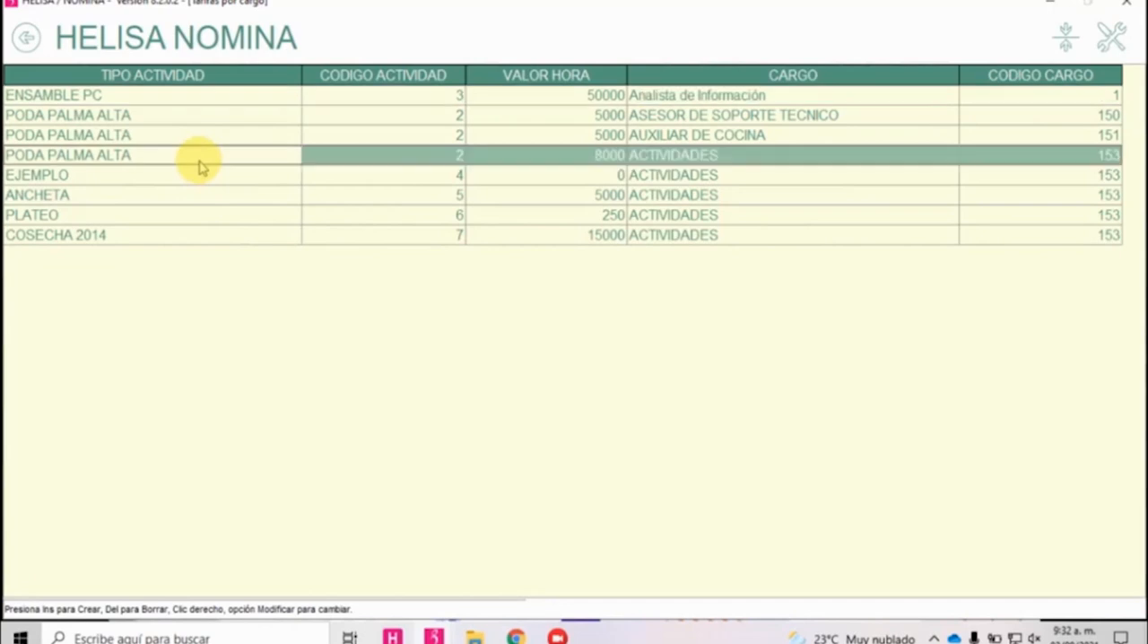
right_click(200, 162)
left_click(236, 191)
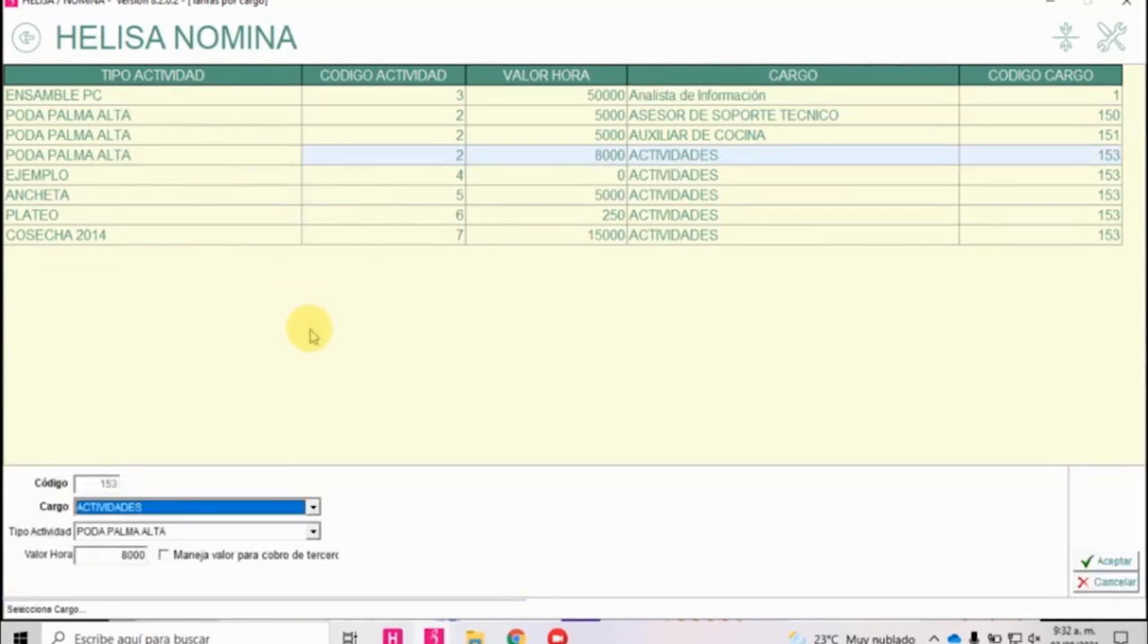
left_click(226, 538)
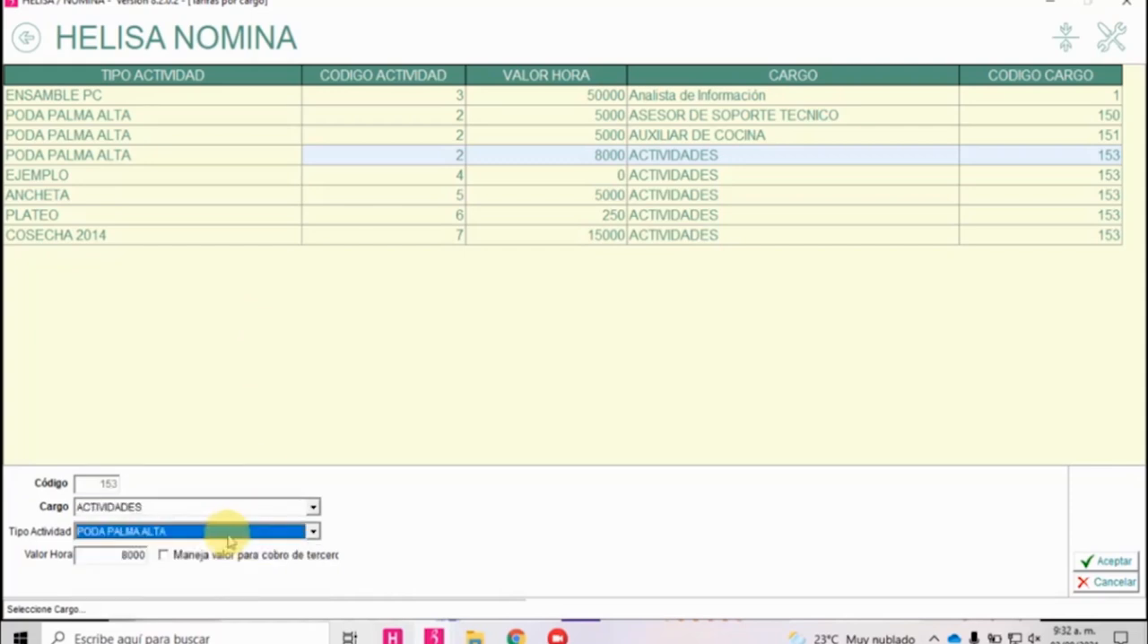
left_click(116, 557)
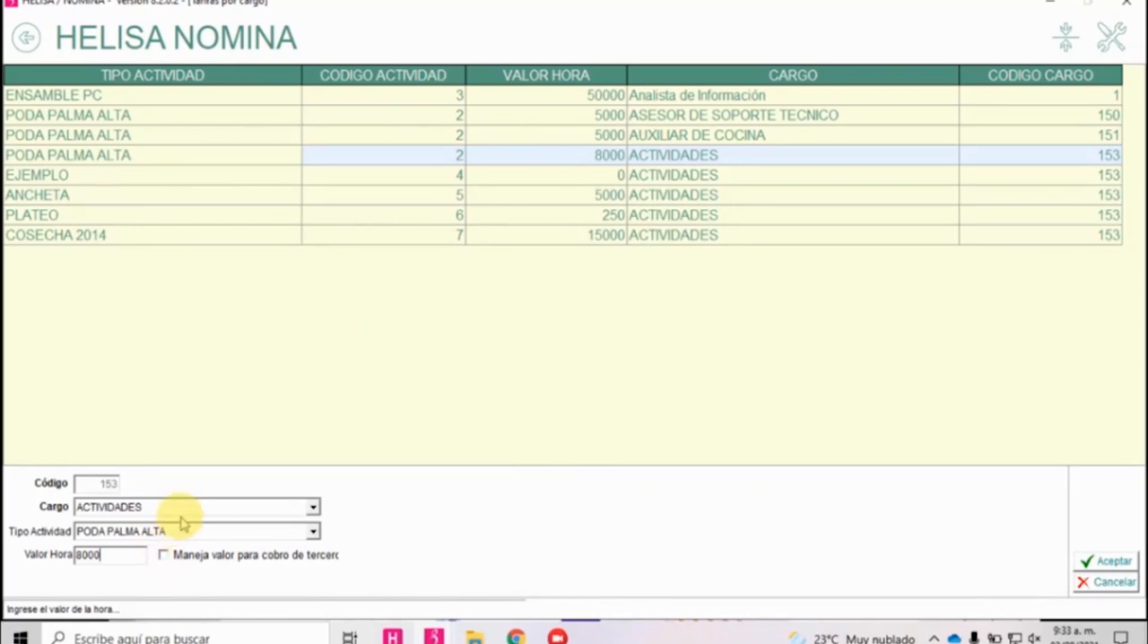
key("alt+Tab")
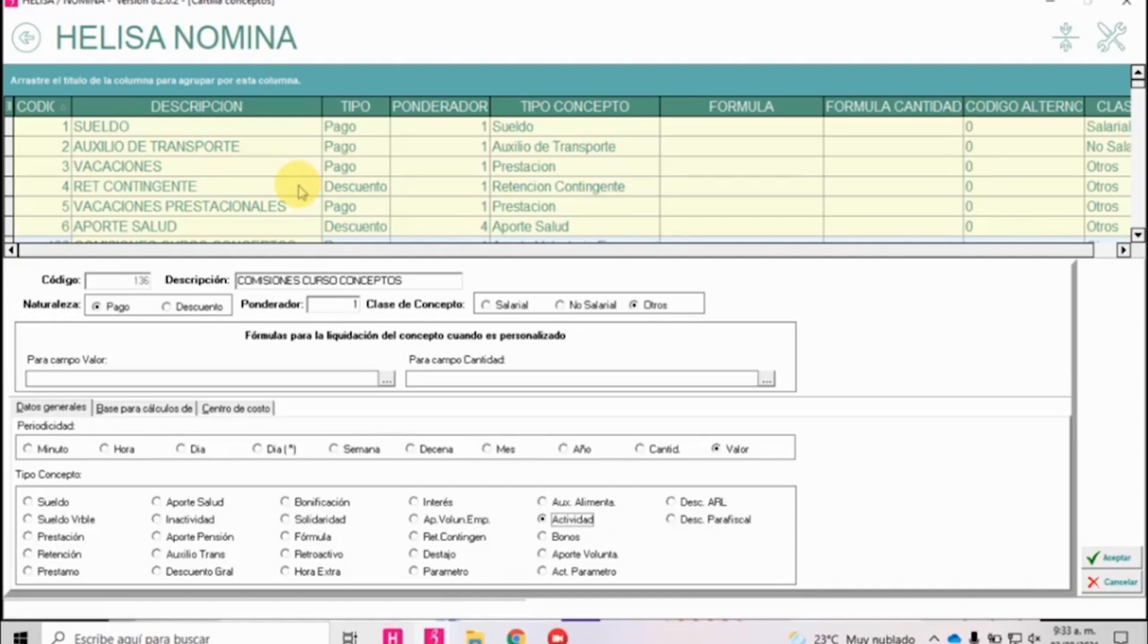
Set the Tipo Concepto to Bonos and review the Clase de Bono options from CANASTA PASS through OTROS PASS.
left_click(554, 538)
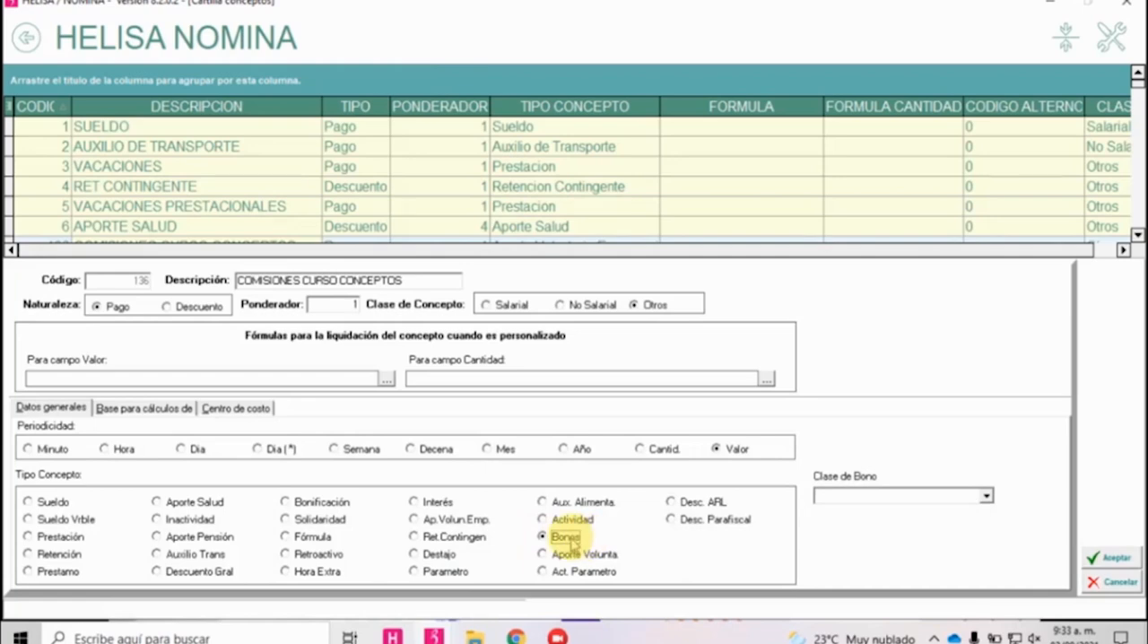
left_click(986, 496)
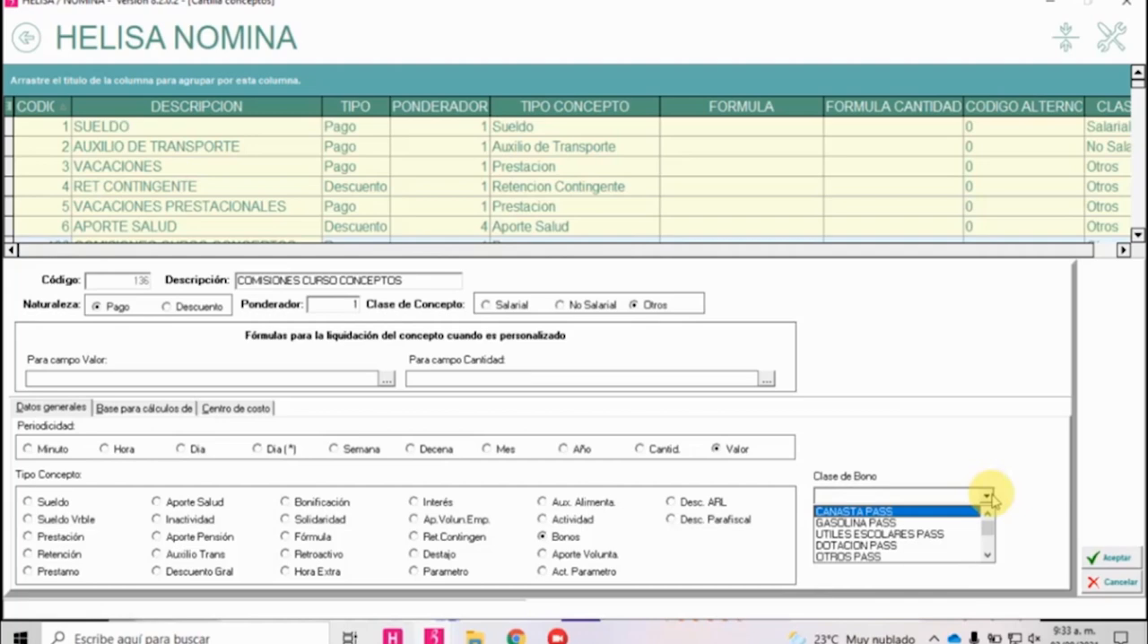
key("Down")
key("Down")
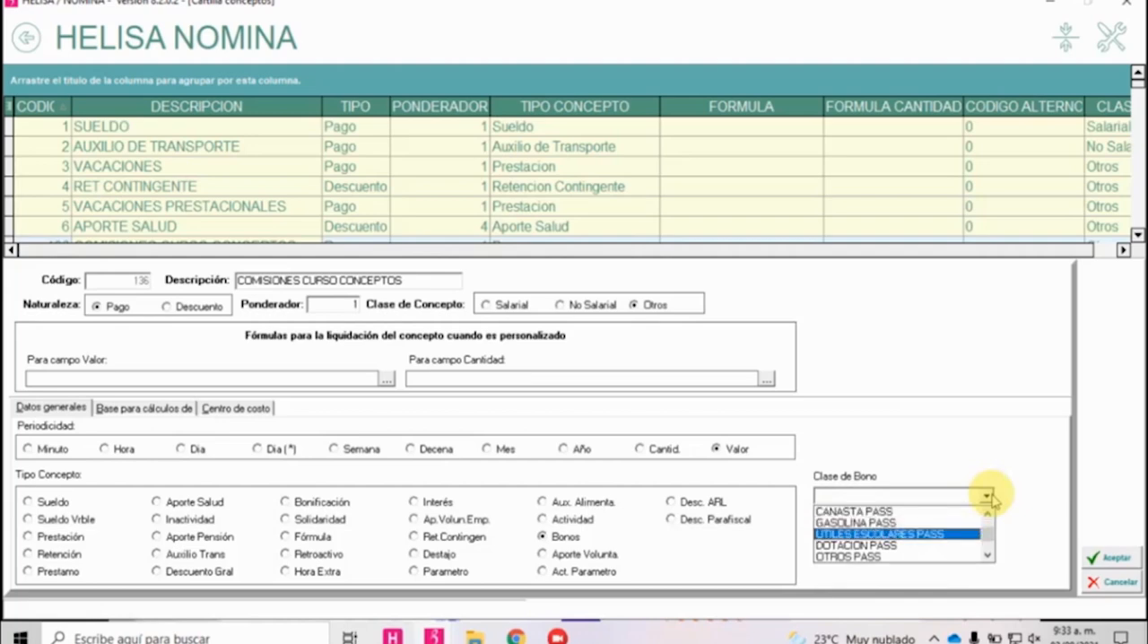
key("Down")
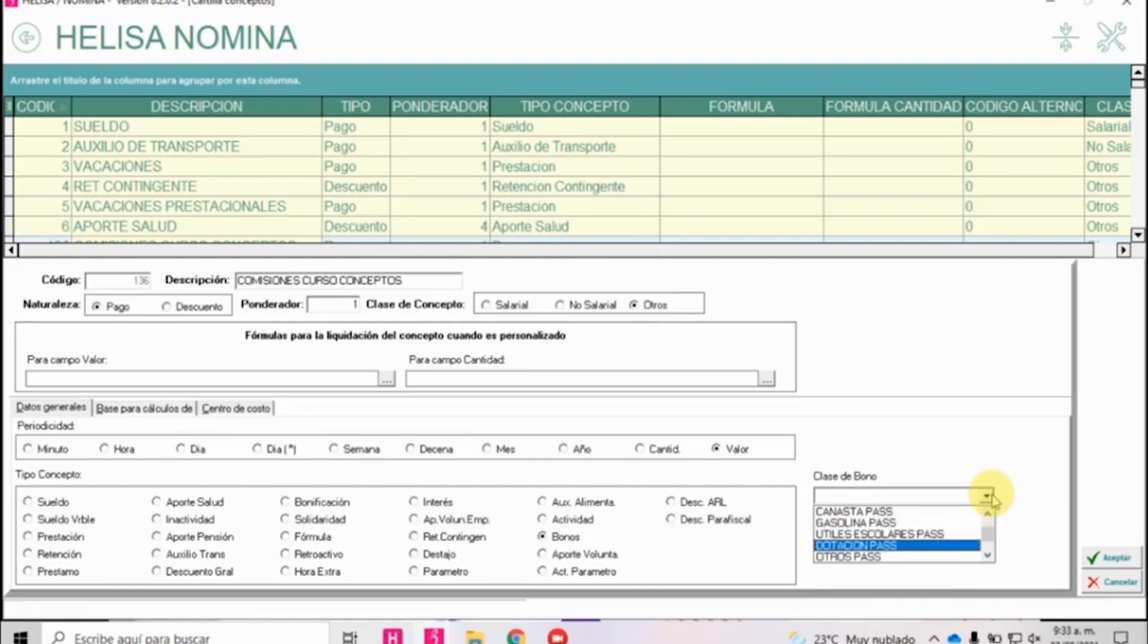
key("Down")
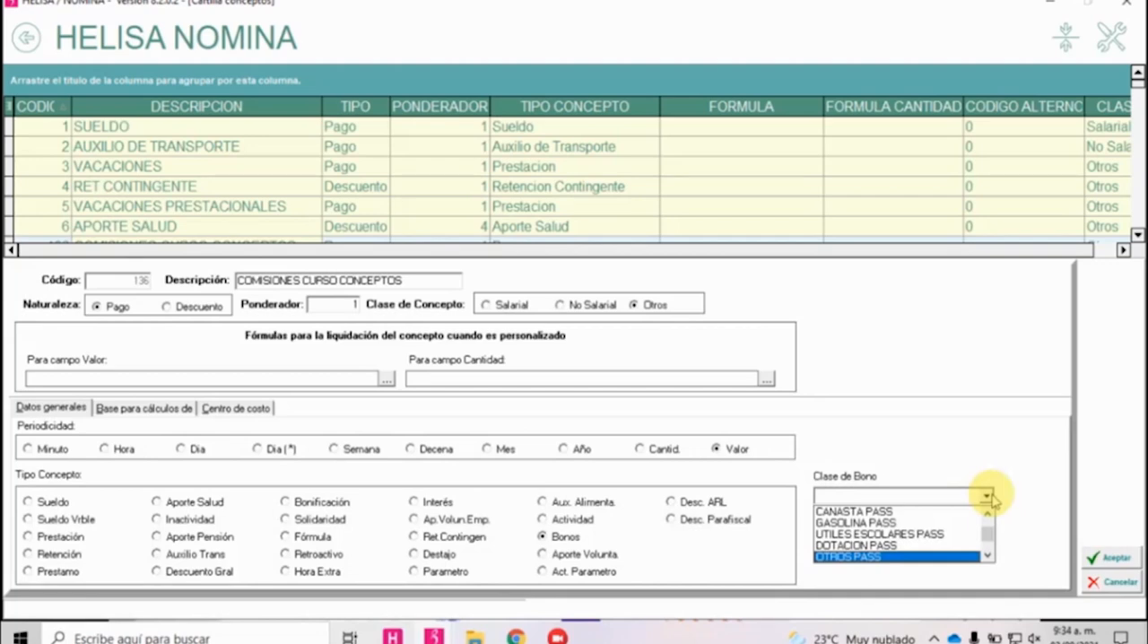
Switch the Tipo Concepto through Aporte Volunta. and Act. Parametro to Desc. ARL.
left_click(582, 557)
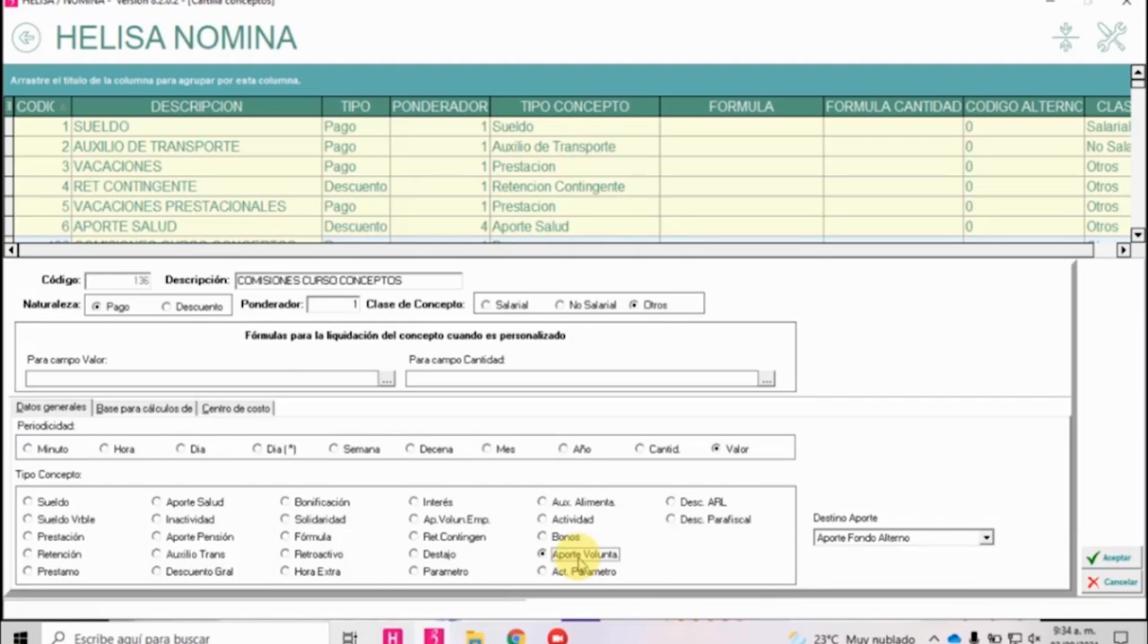
left_click(597, 574)
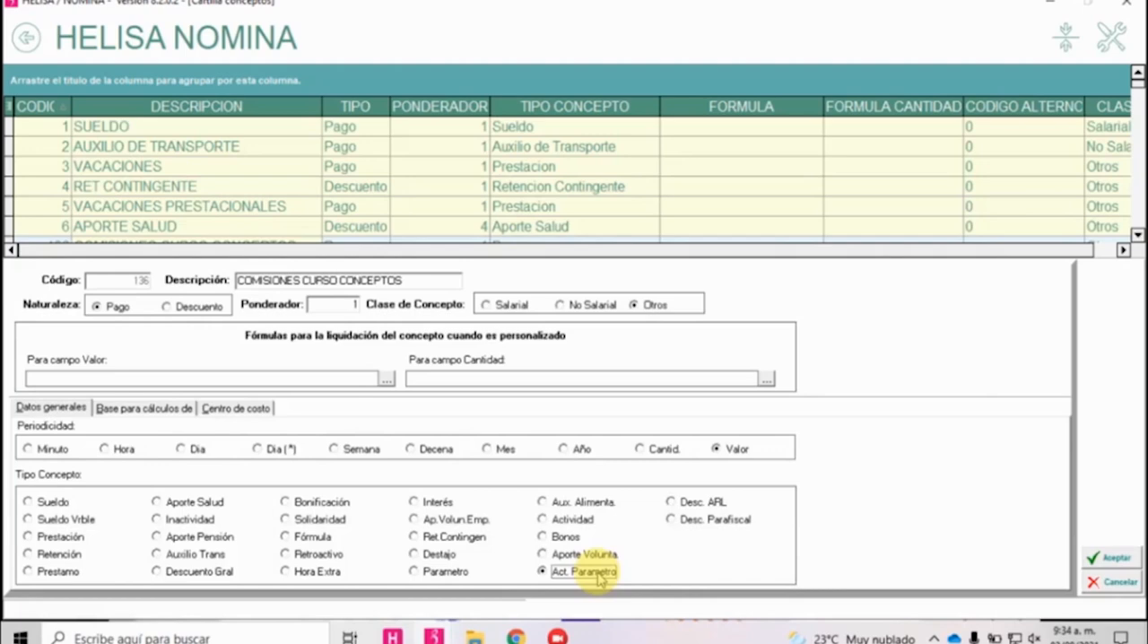
left_click(705, 524)
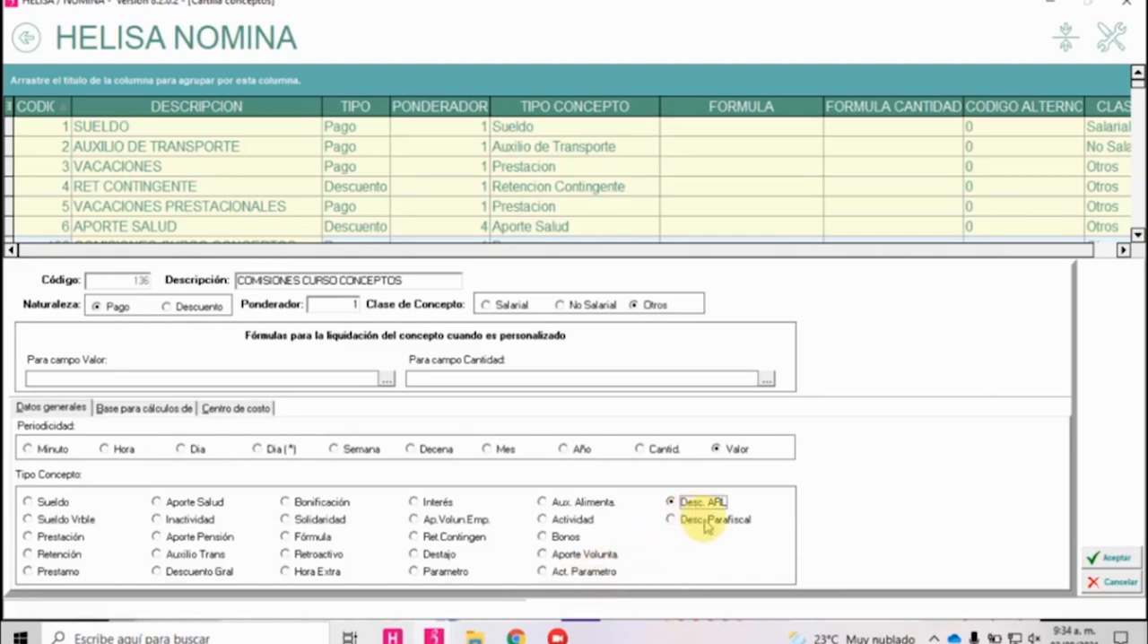
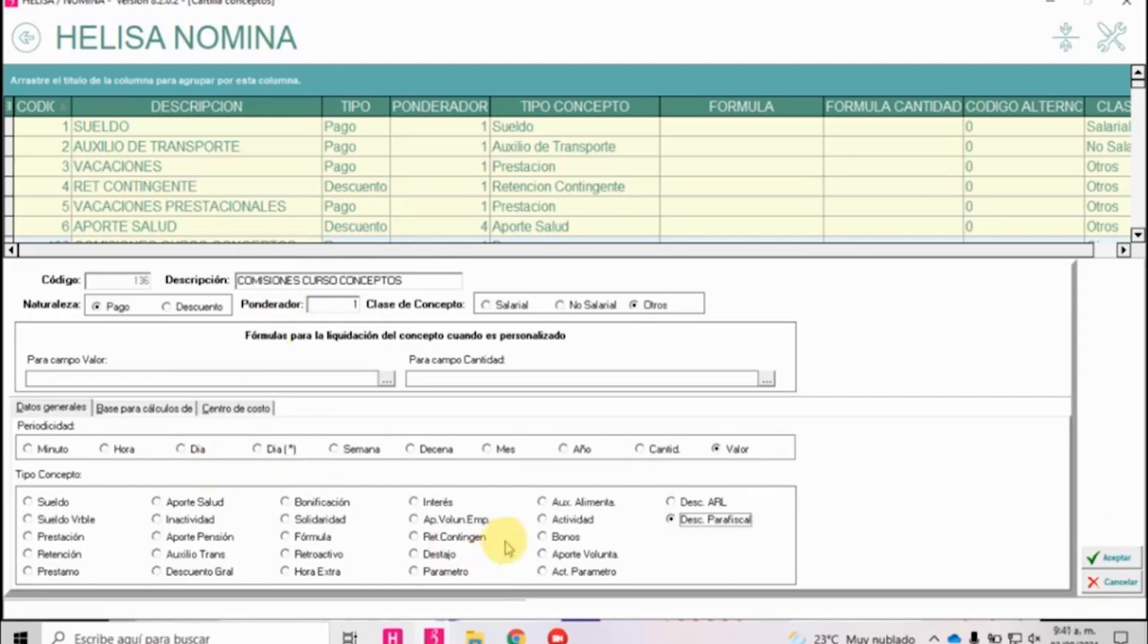
Set the Tipo Concepto to Bonos and the Clase de Bono to DOTACION PASS.
left_click(543, 536)
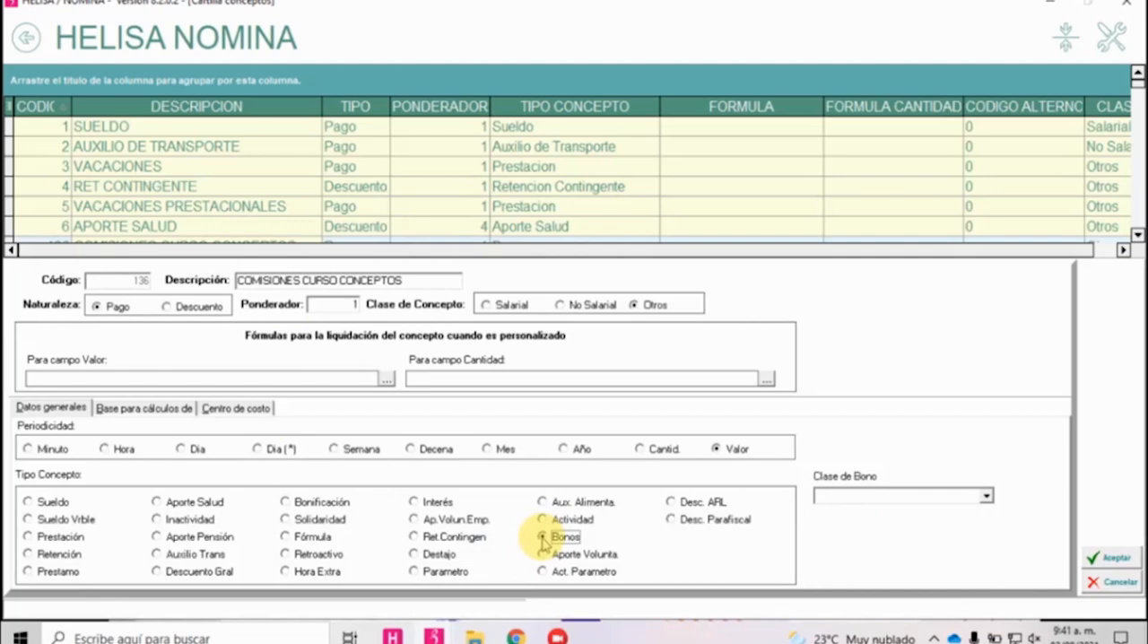
left_click(922, 496)
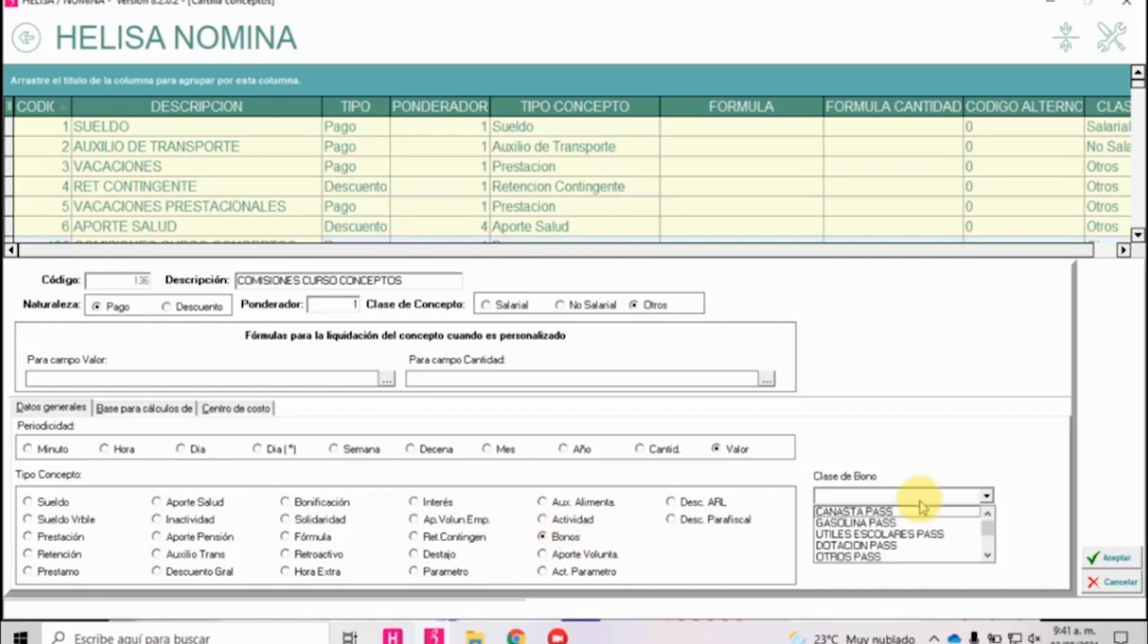
left_click(882, 547)
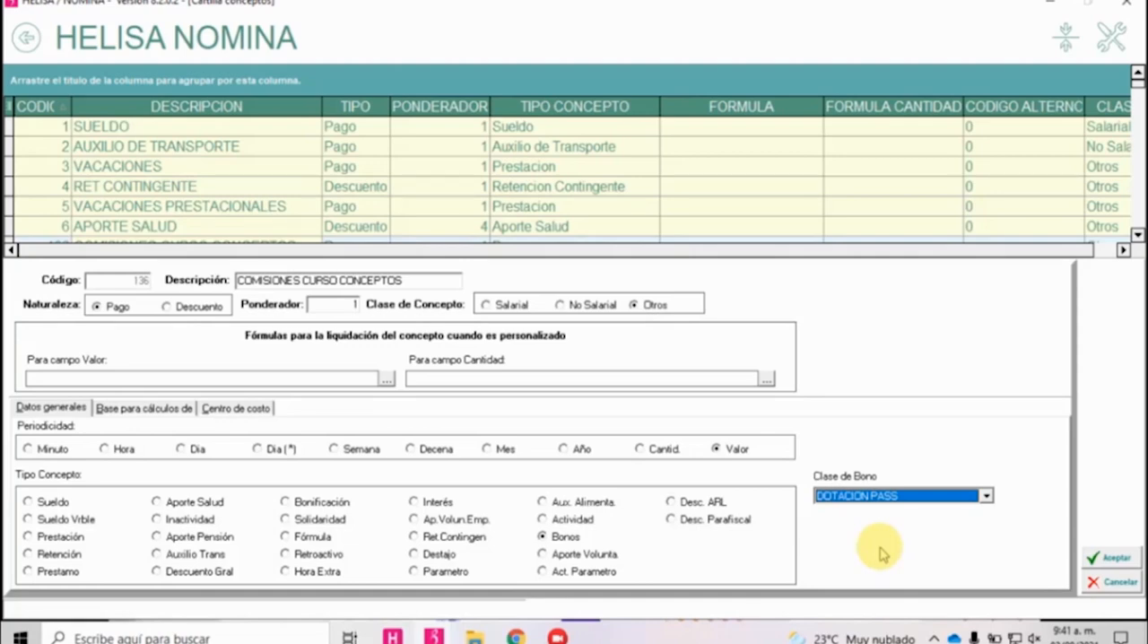
left_click(985, 496)
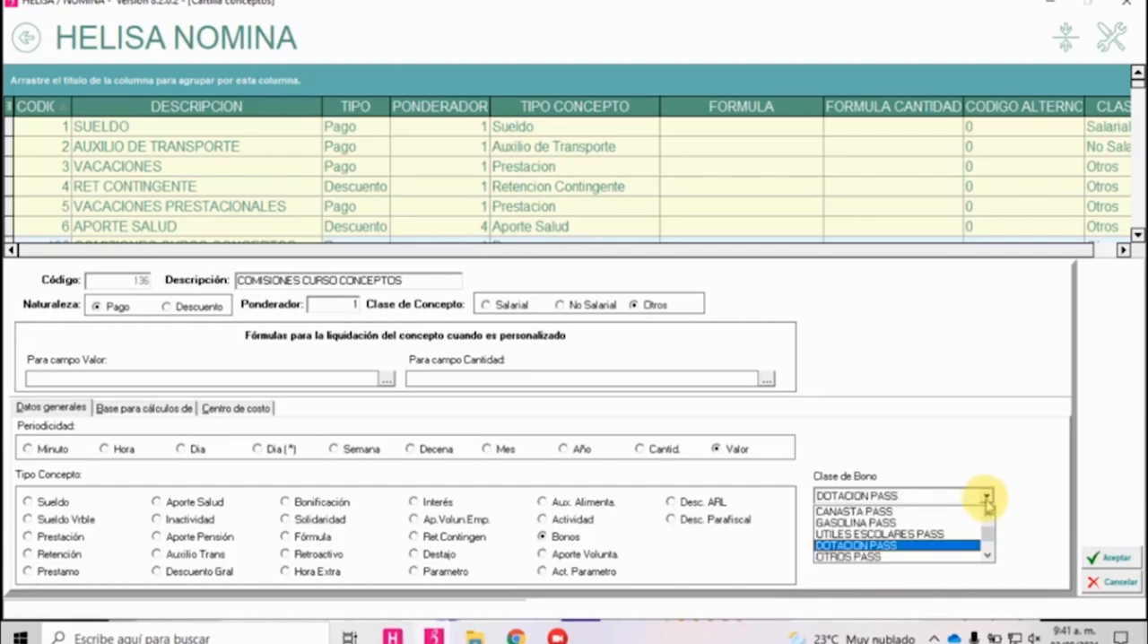
left_click(984, 499)
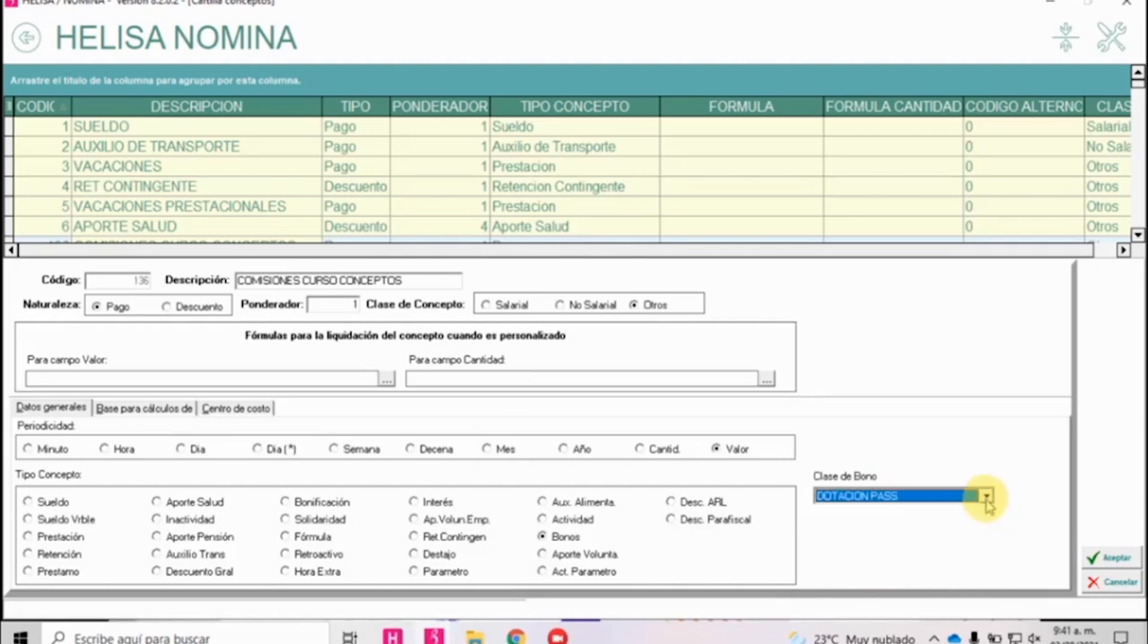
Among the concept's calculation bases, clear Horas Extra/Recargo and mark Prima, Cesantias, Vacaciones Prest., Indemnización, Inactividad, Retención Mensual and Tope Aux.Trans.
left_click(149, 408)
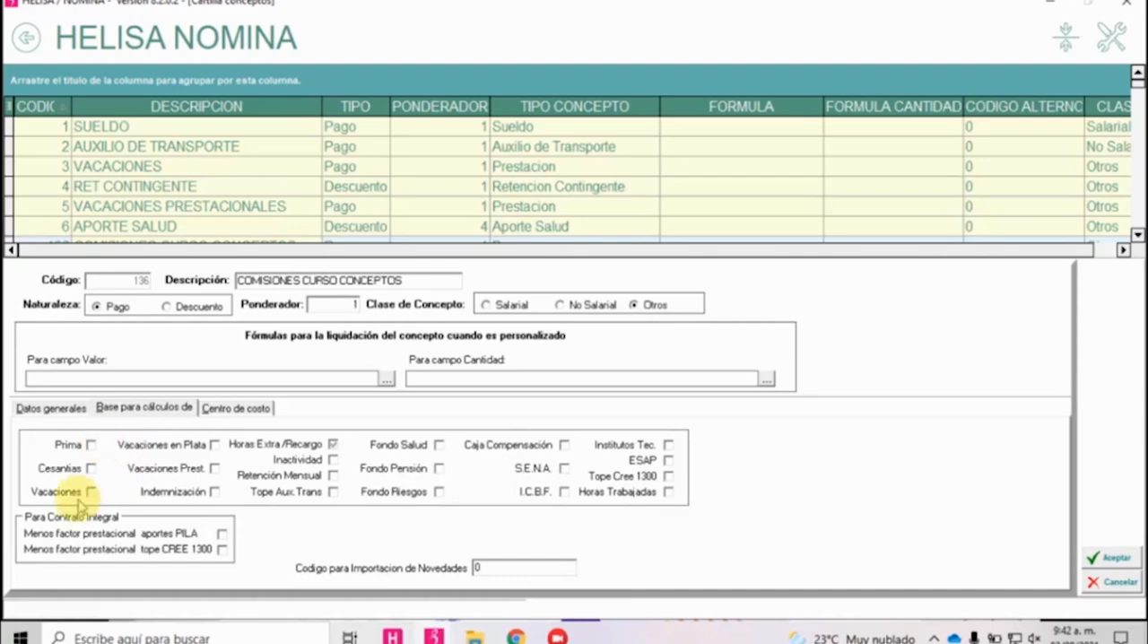
left_click(90, 444)
left_click(90, 468)
left_click(215, 467)
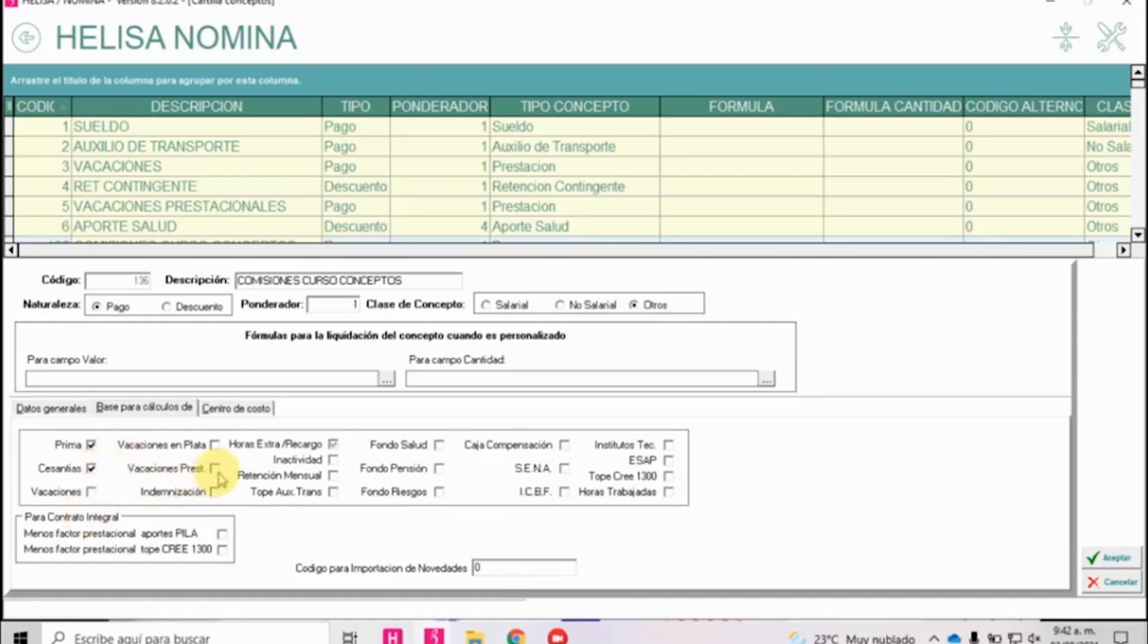
left_click(214, 491)
left_click(333, 445)
left_click(333, 445)
left_click(332, 460)
left_click(333, 475)
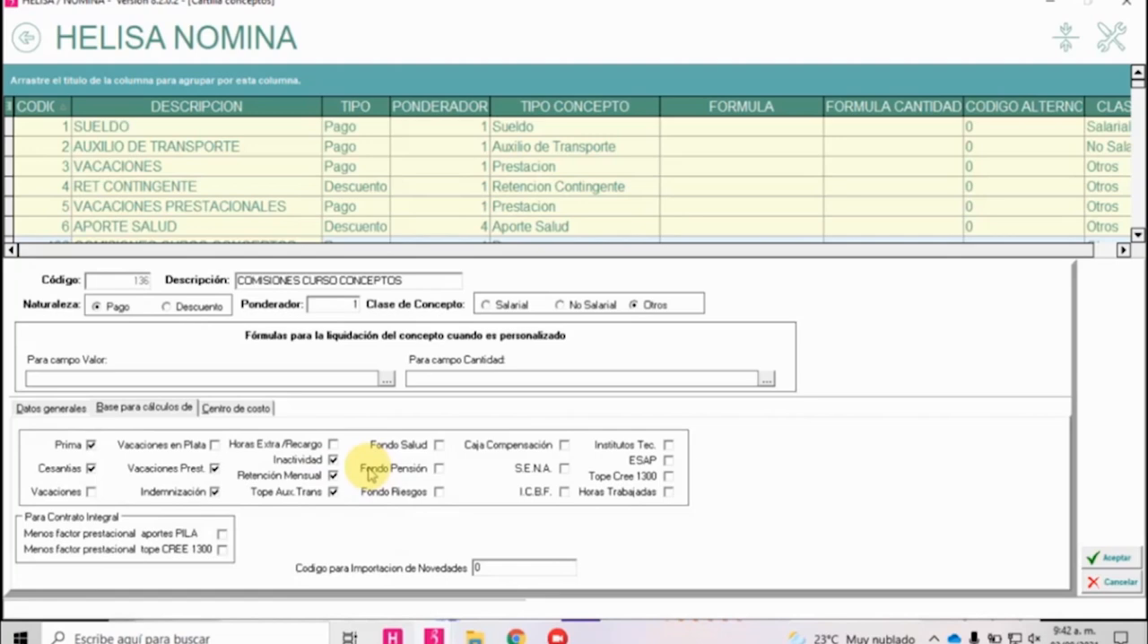
Clear Prima, Cesantias, Vacaciones Prest., Indemnización, Inactividad, Retención Mensual and Tope Aux.Trans from the calculation bases.
left_click(91, 445)
left_click(90, 468)
left_click(214, 468)
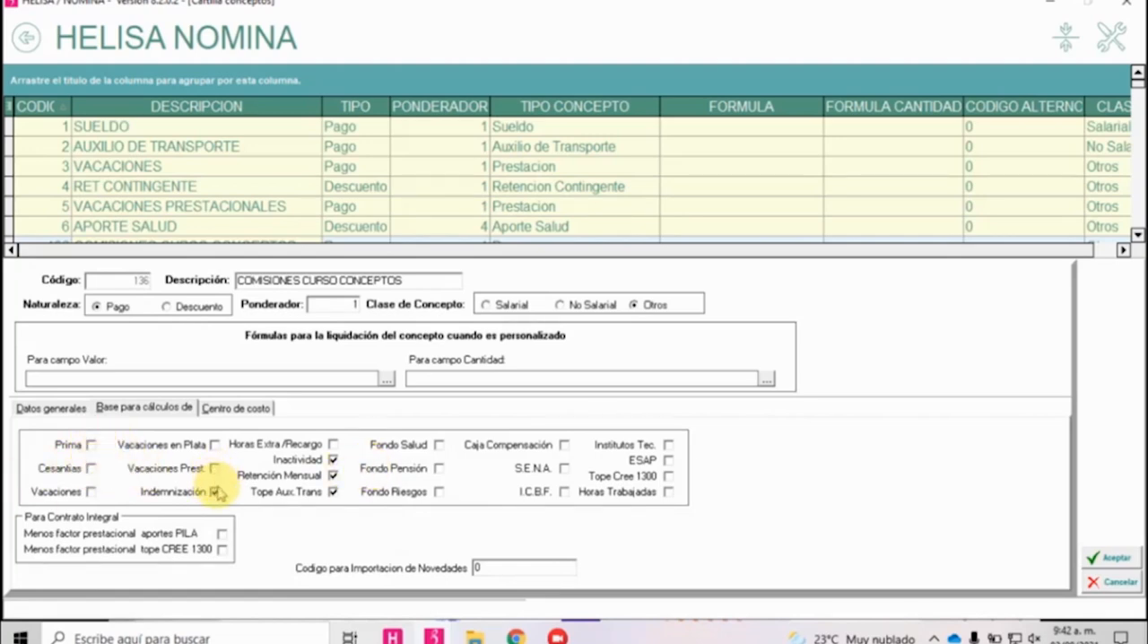
left_click(214, 492)
left_click(333, 460)
left_click(333, 475)
left_click(333, 491)
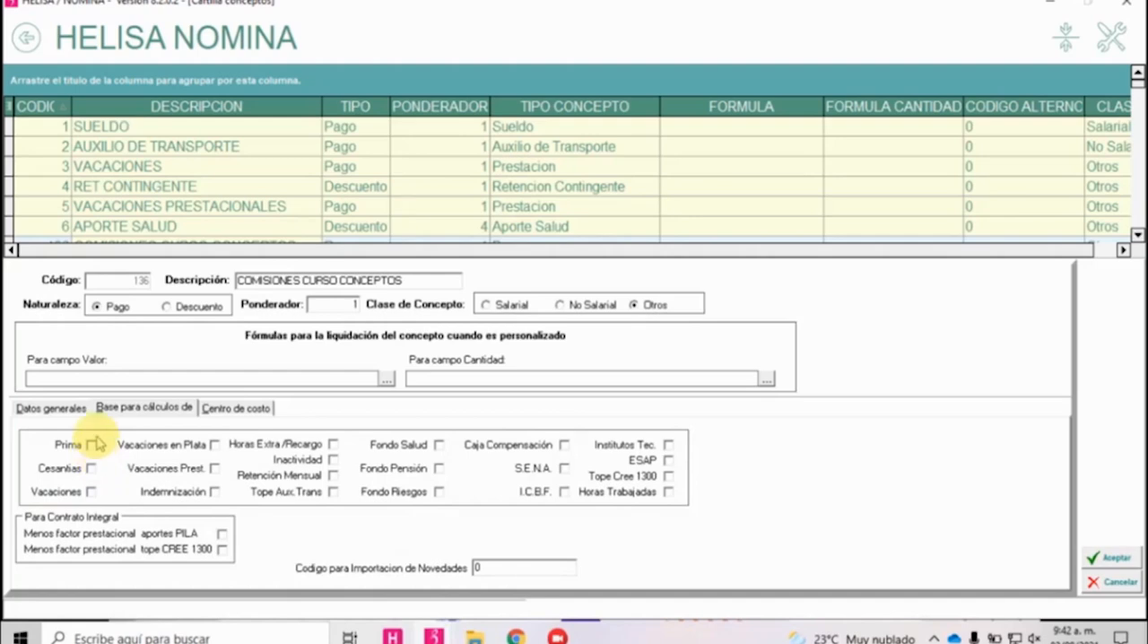
Mark Prima, Cesantias, Vacaciones, Vacaciones en Plata, Vacaciones Prest. and Indemnización as calculation bases for the commissions concept.
left_click_drag(404, 281, 236, 281)
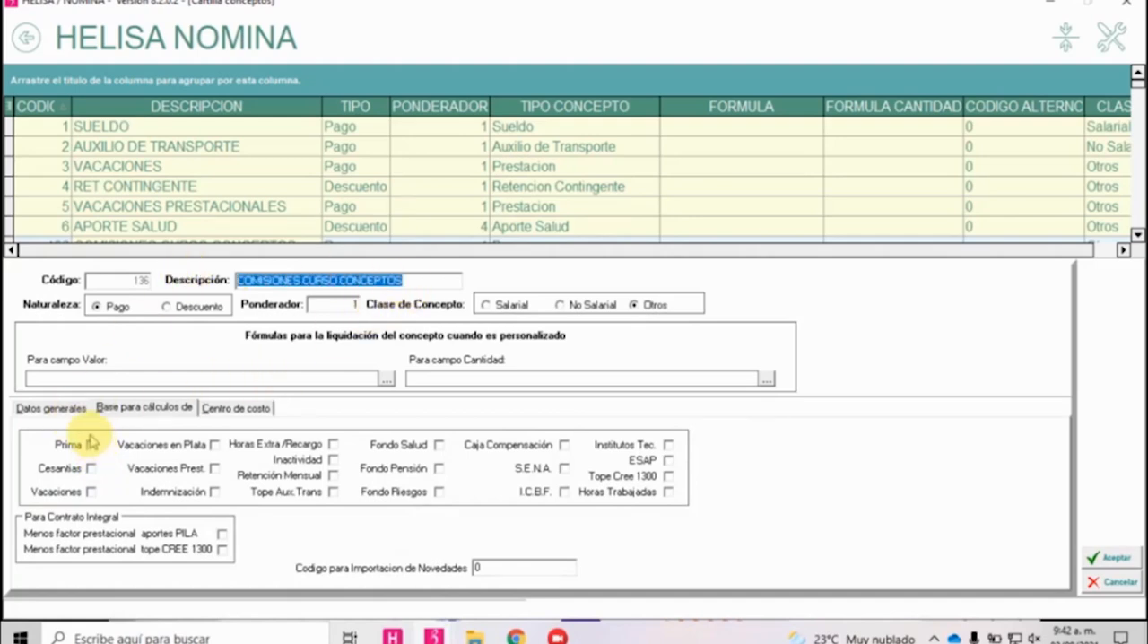
left_click(91, 445)
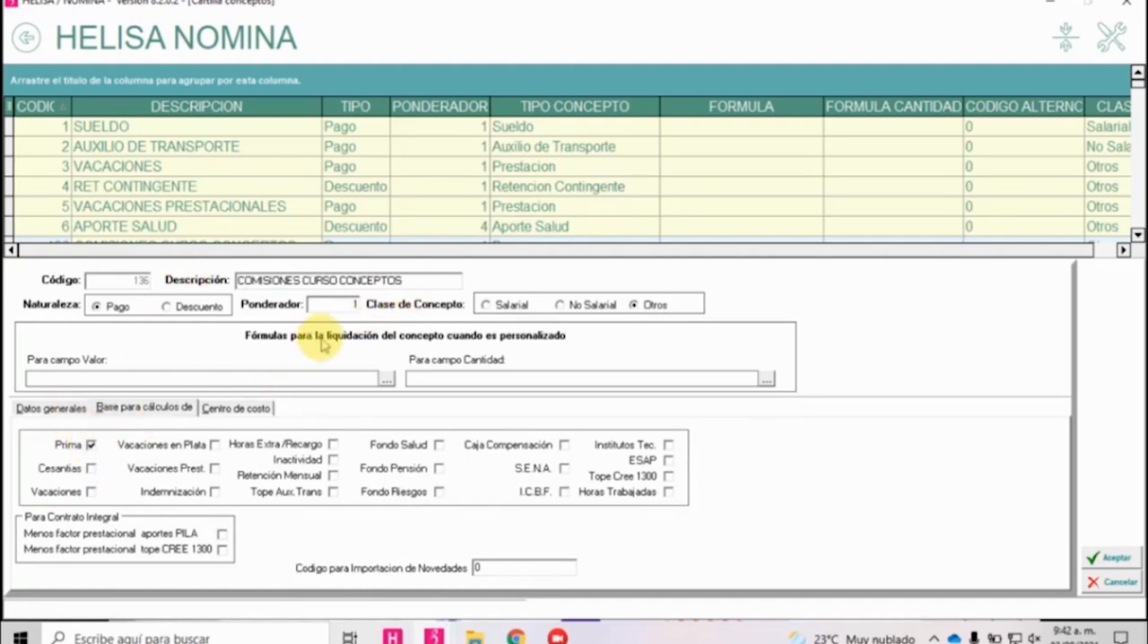
left_click(91, 468)
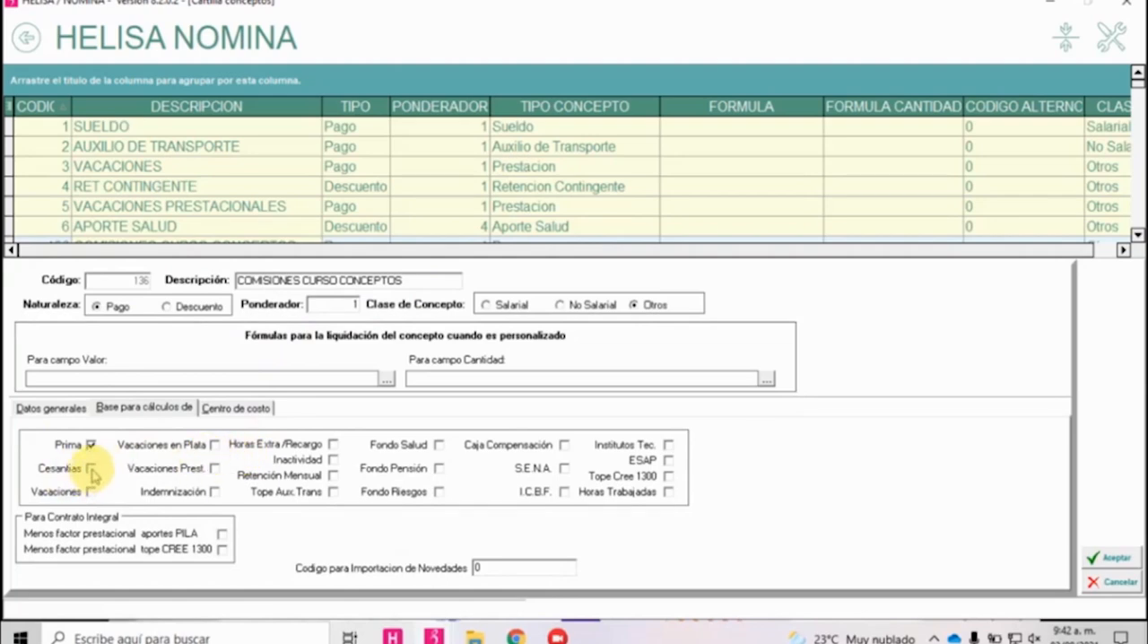
left_click(90, 491)
left_click(214, 445)
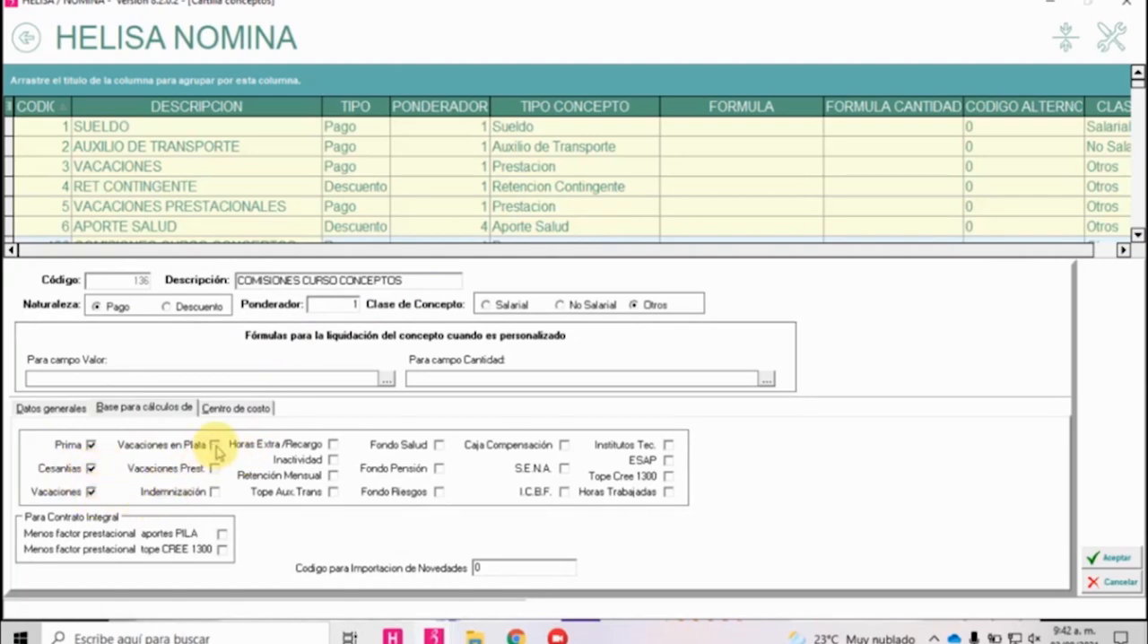
left_click(215, 468)
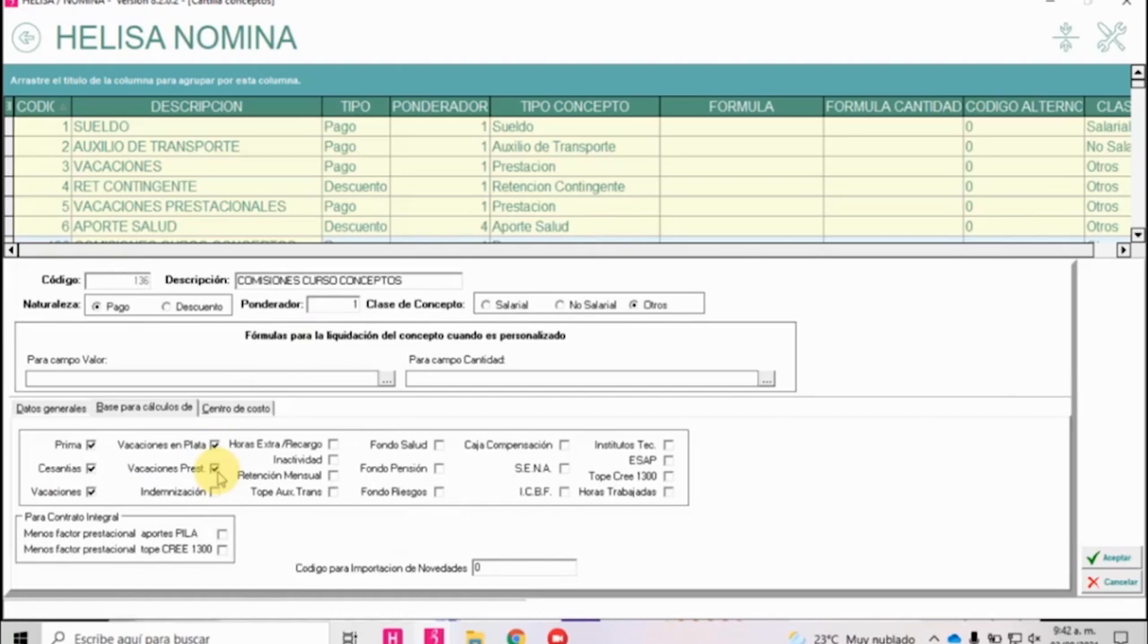
left_click(215, 491)
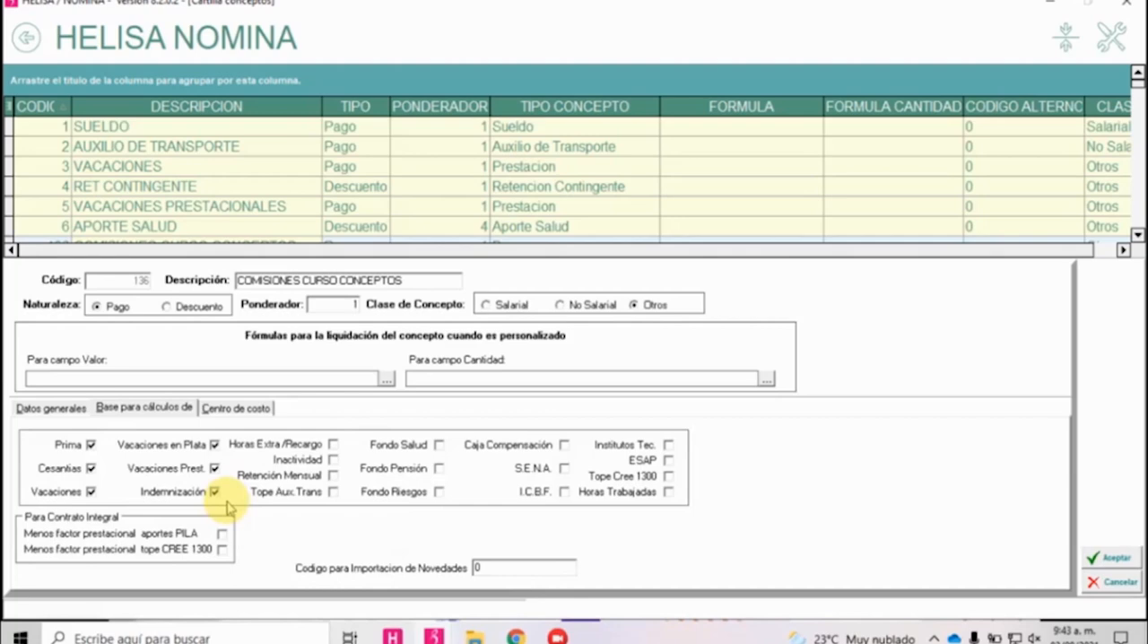
Mark Inactividad and Retención Mensual as calculation bases, with Horas Extra/Recargo cleared.
left_click(333, 445)
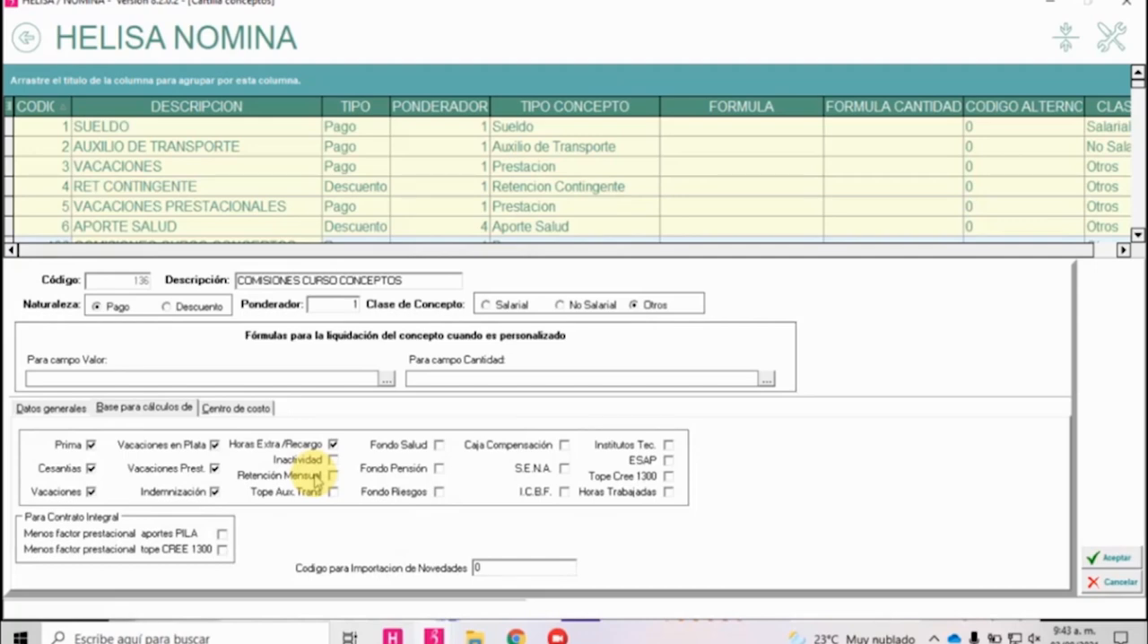
left_click(333, 445)
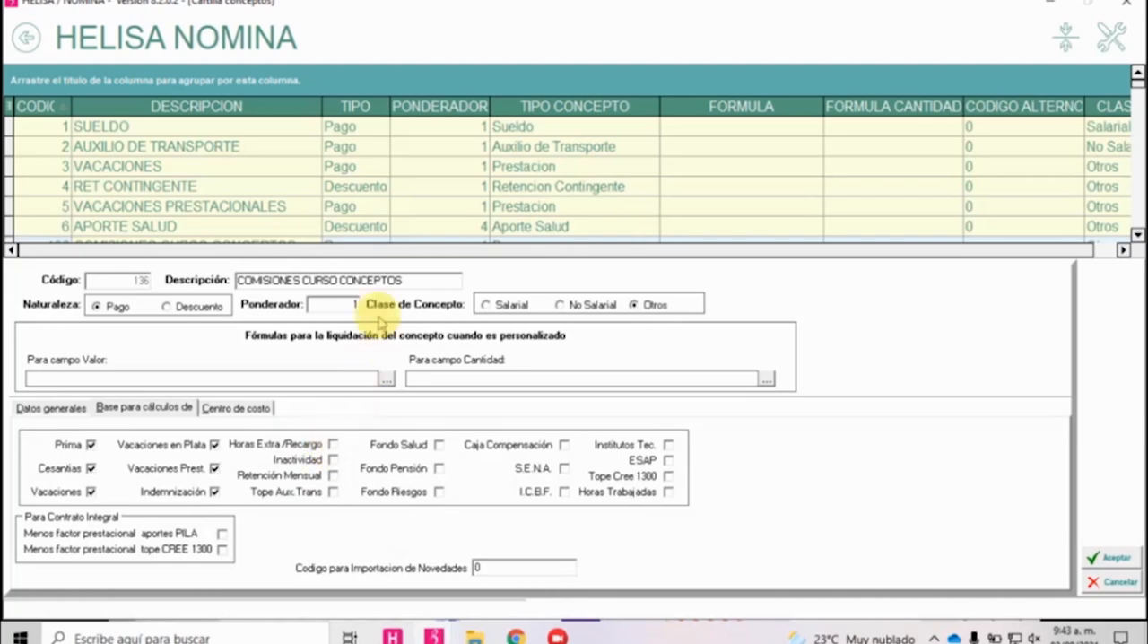
left_click_drag(399, 281, 163, 283)
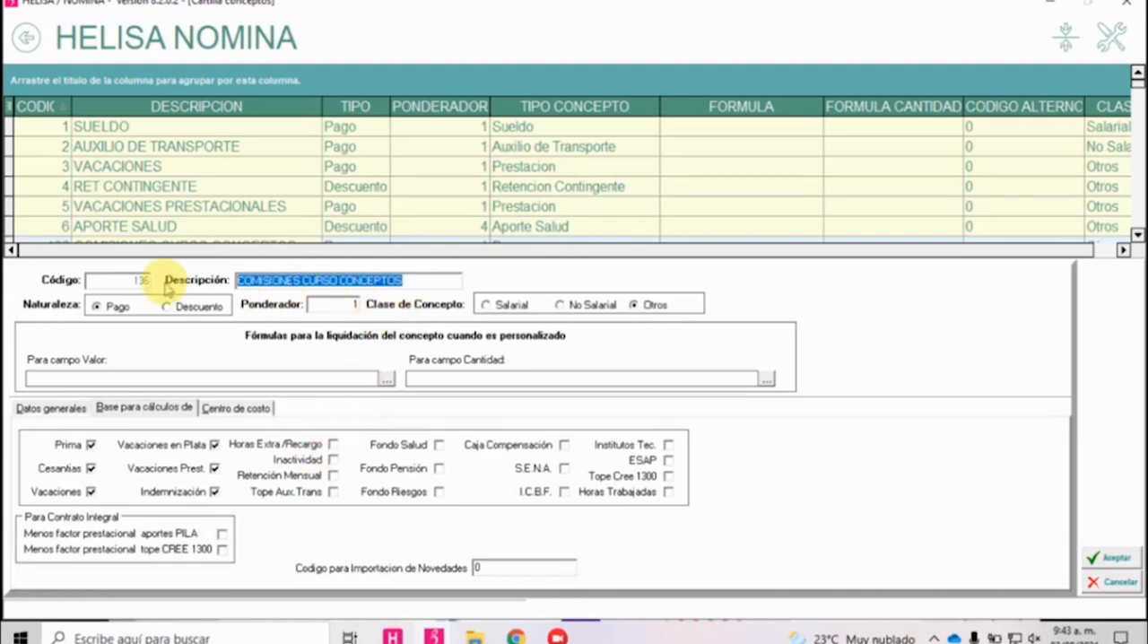
left_click(334, 460)
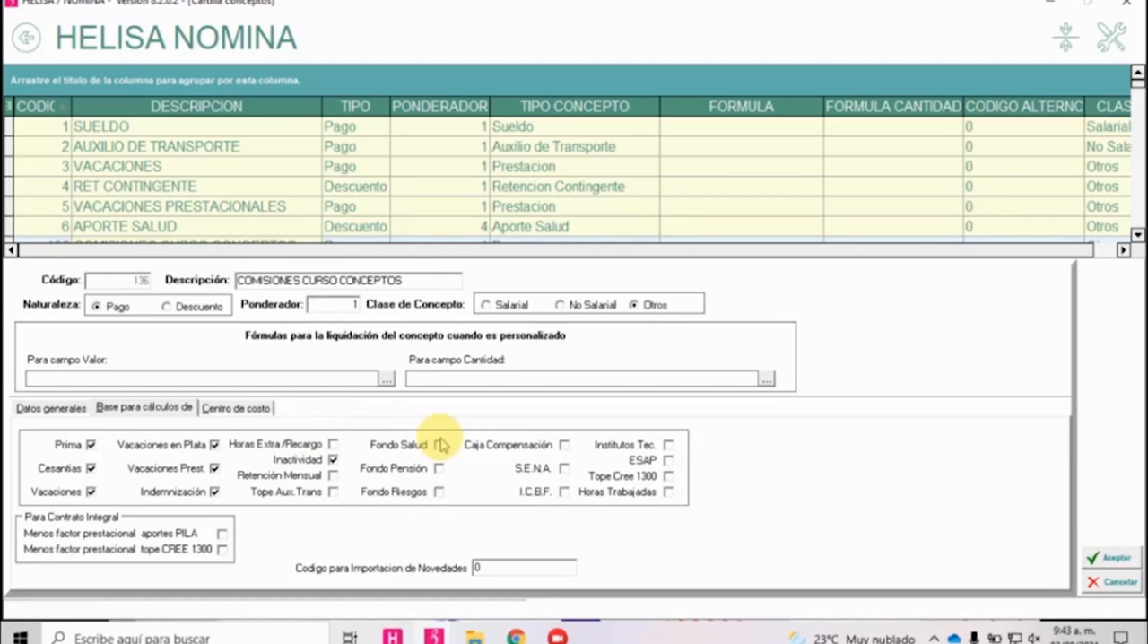
left_click(332, 475)
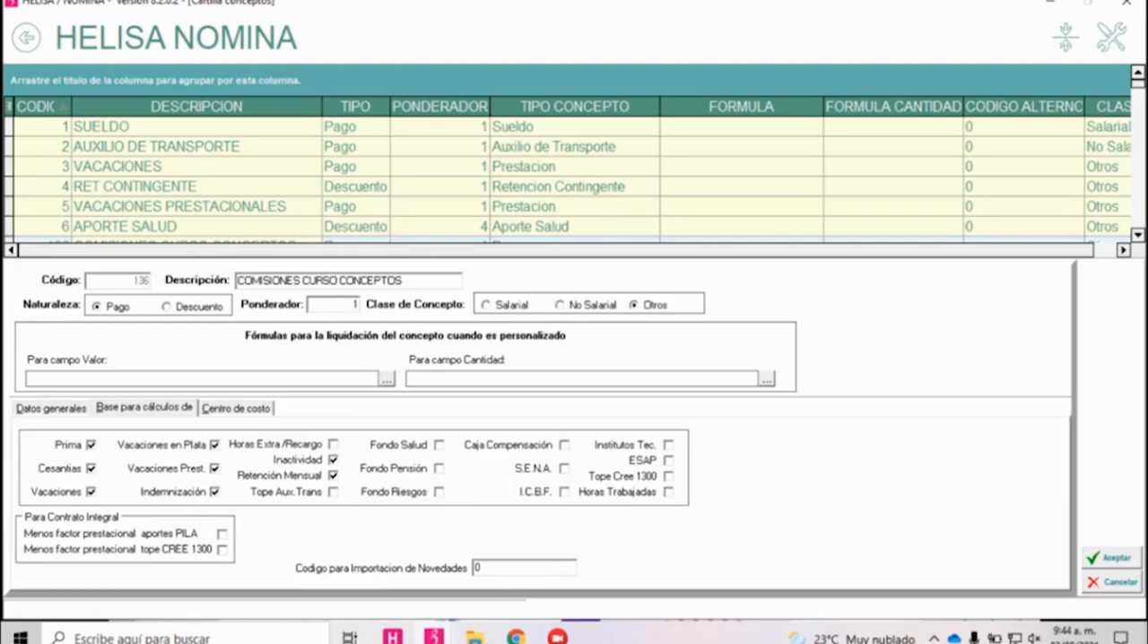
Try Tope Aux.Trans as a calculation base for the commissions concept and clear it again.
left_click(333, 492)
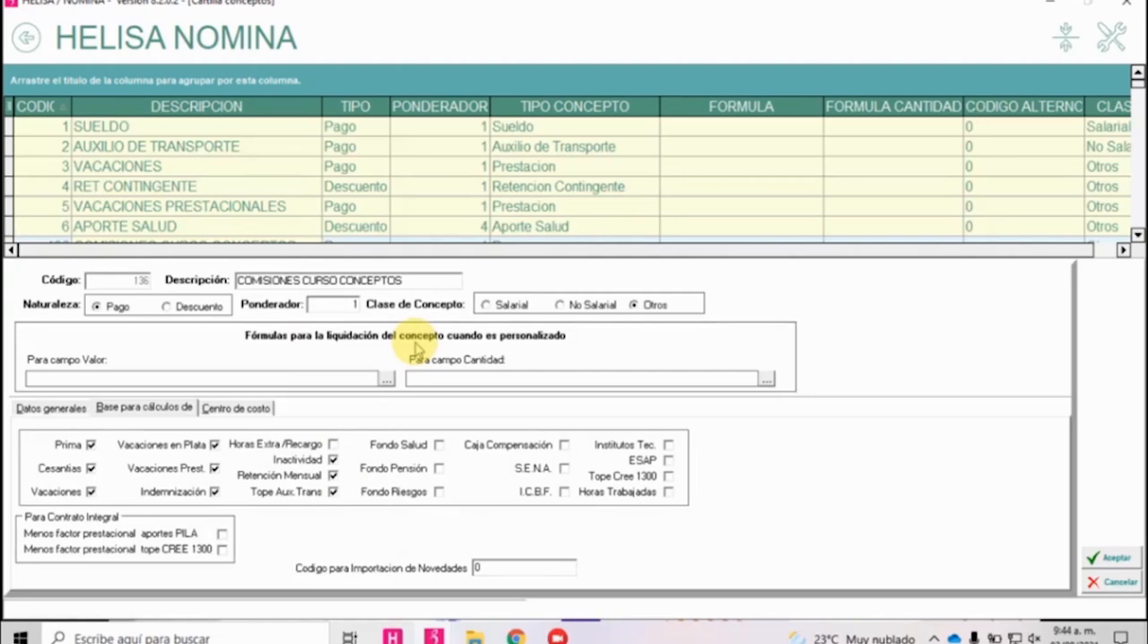
left_click_drag(436, 280, 195, 310)
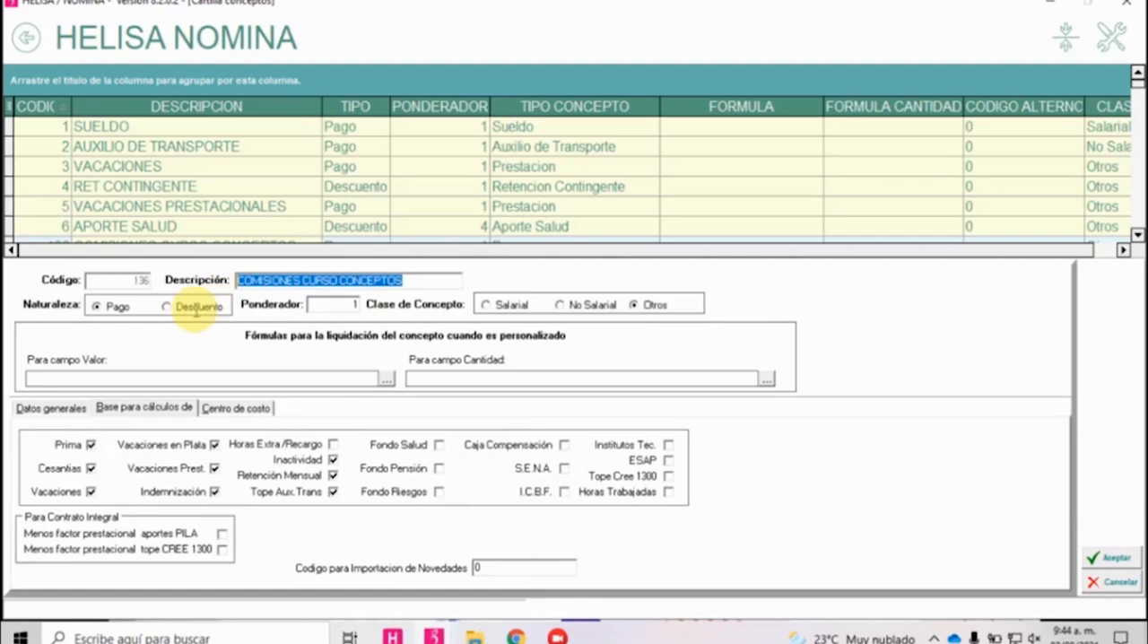
left_click(334, 495)
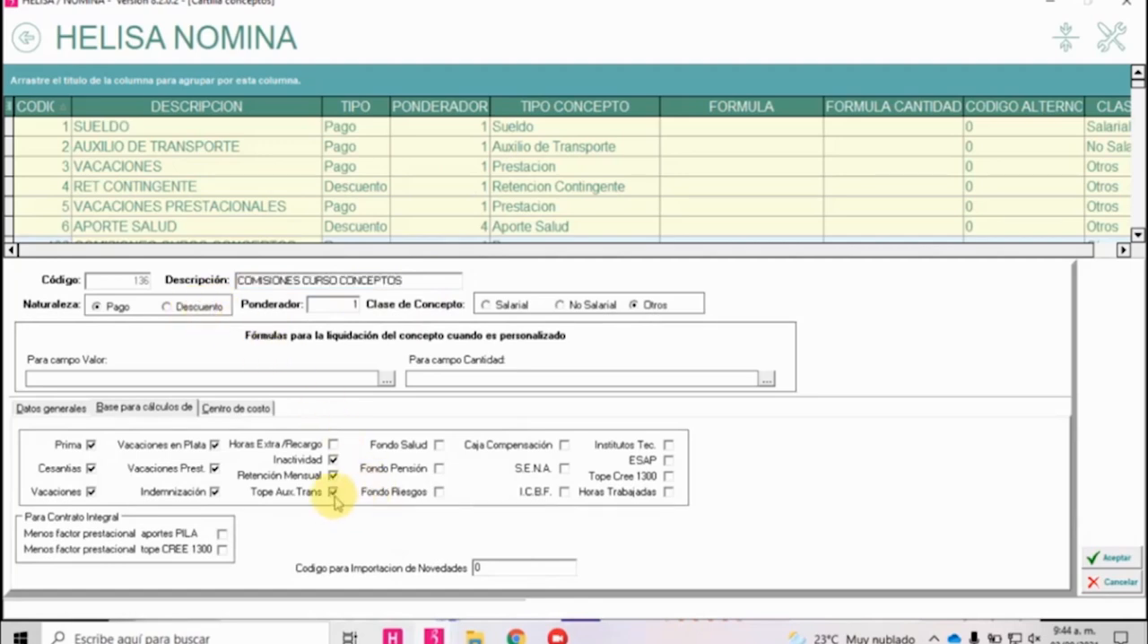
left_click(334, 497)
left_click(335, 495)
left_click(334, 495)
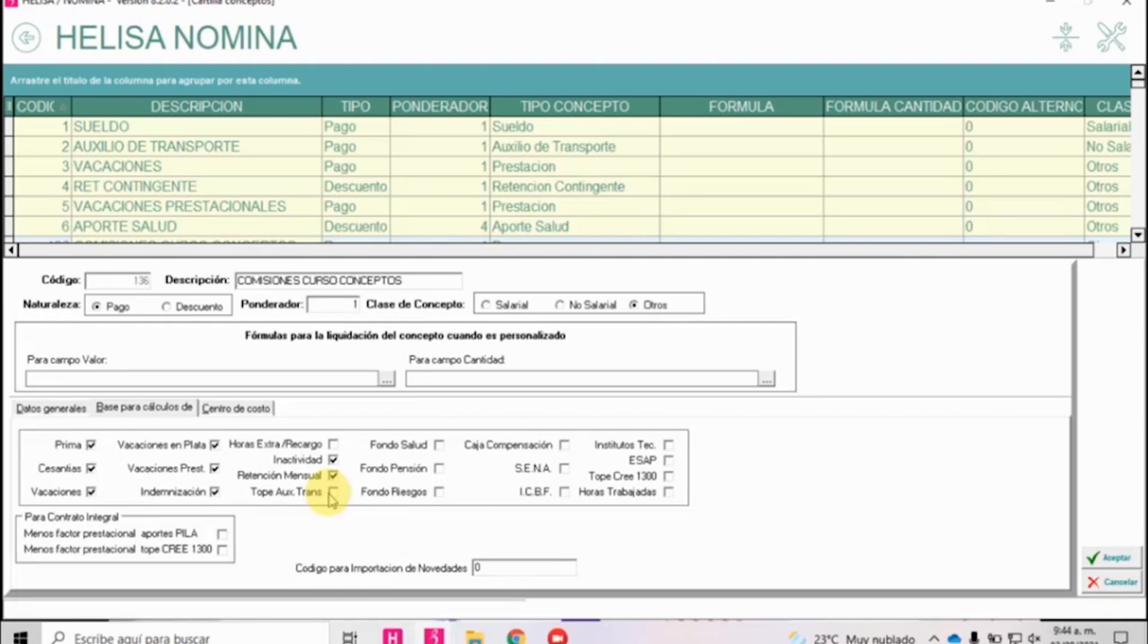
Mark Fondo Salud, Fondo Pensión and Fondo Riesgos as calculation bases for the commissions concept.
left_click_drag(431, 279, 354, 272)
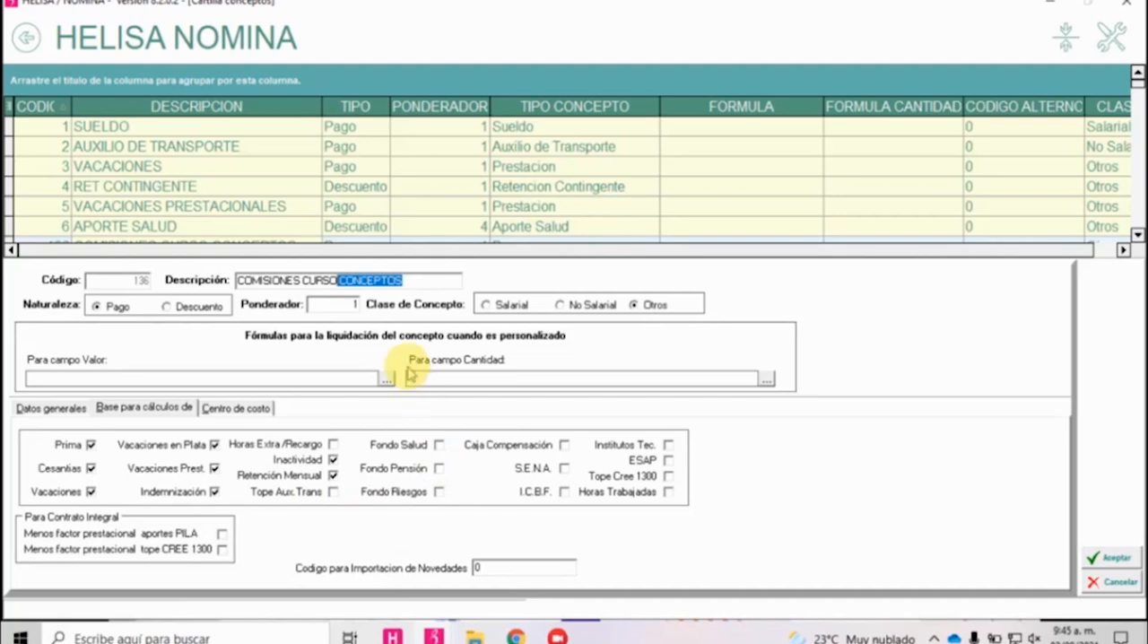
left_click(402, 281)
left_click_drag(401, 281, 242, 281)
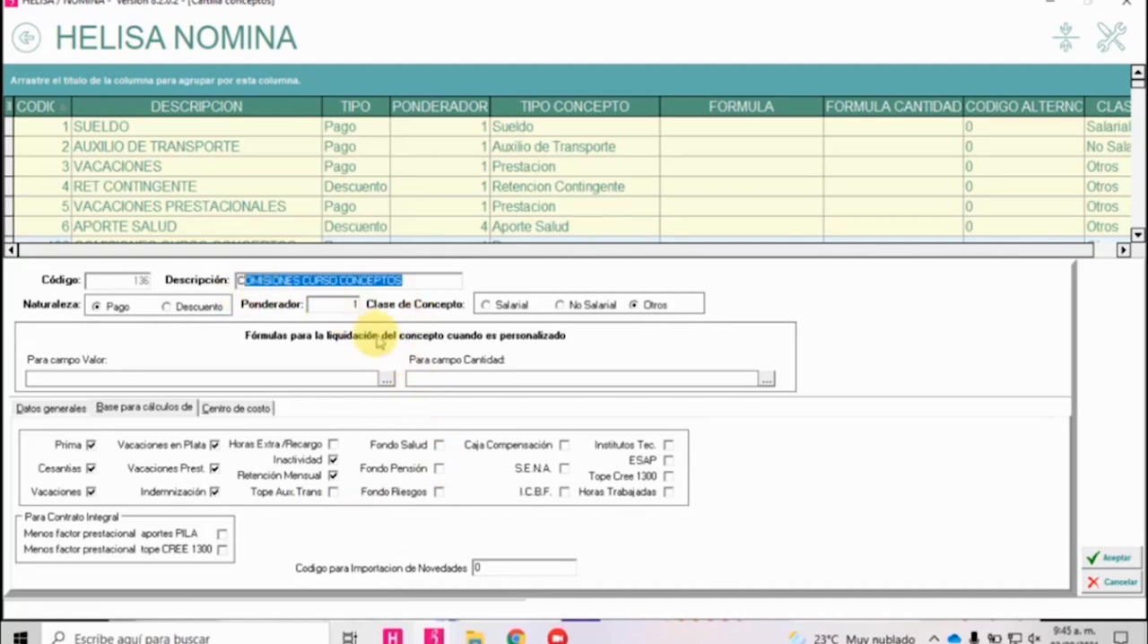
left_click(439, 446)
left_click(439, 468)
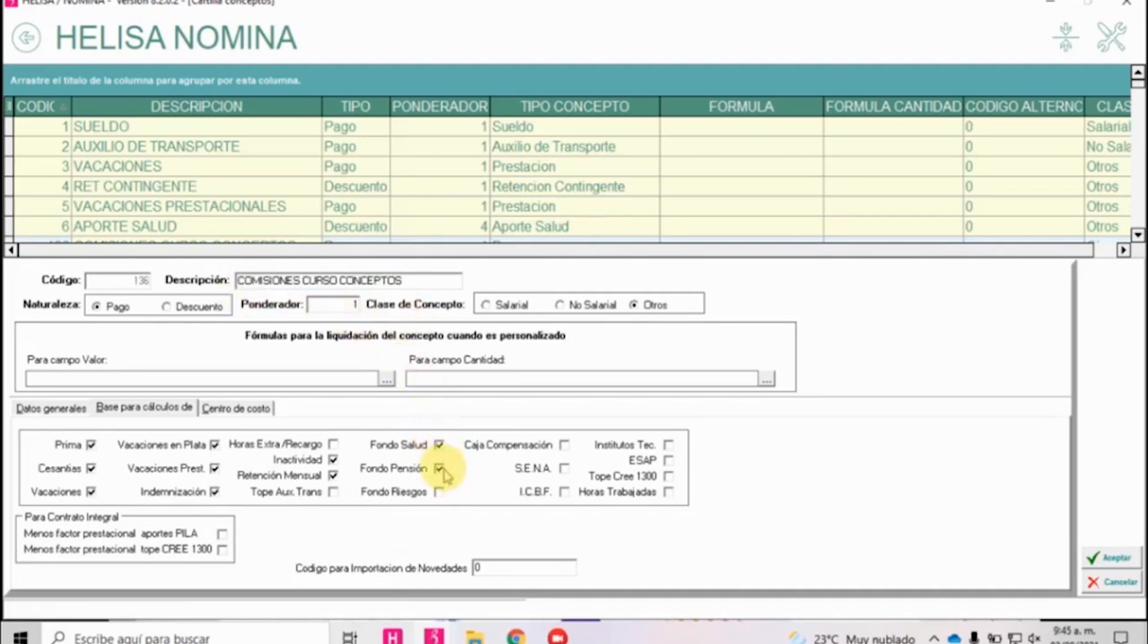
left_click_drag(415, 283, 387, 285)
left_click(439, 491)
left_click_drag(404, 283, 235, 281)
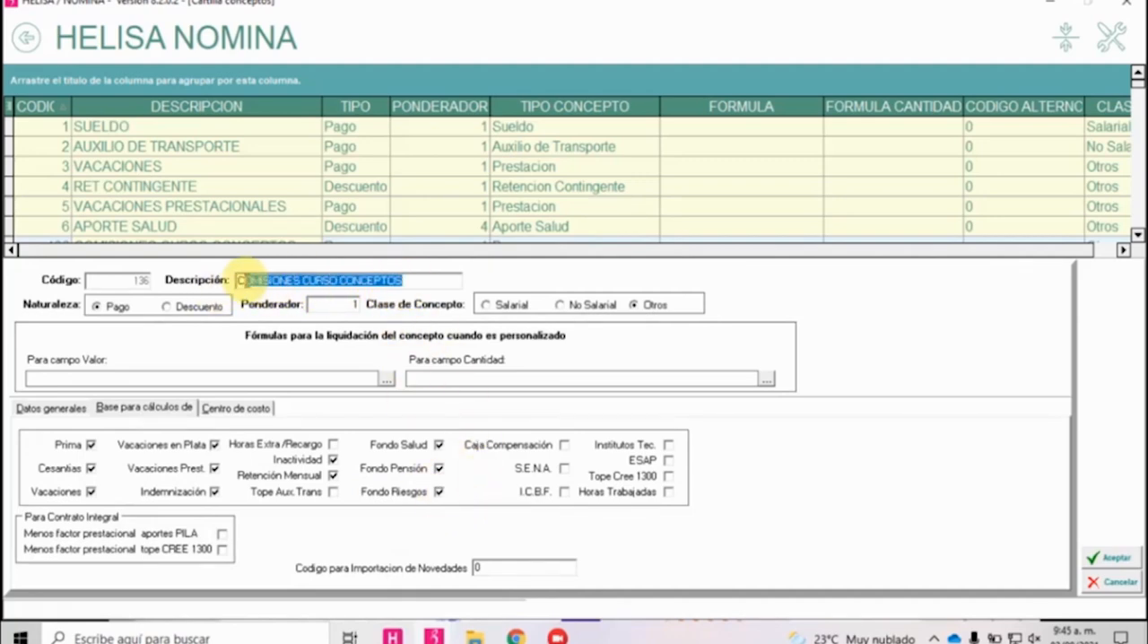
Mark the parafiscal bases Caja Compensación, S.E.N.A. and I.C.B.F. for the commissions concept.
left_click(563, 444)
left_click(563, 468)
left_click(564, 495)
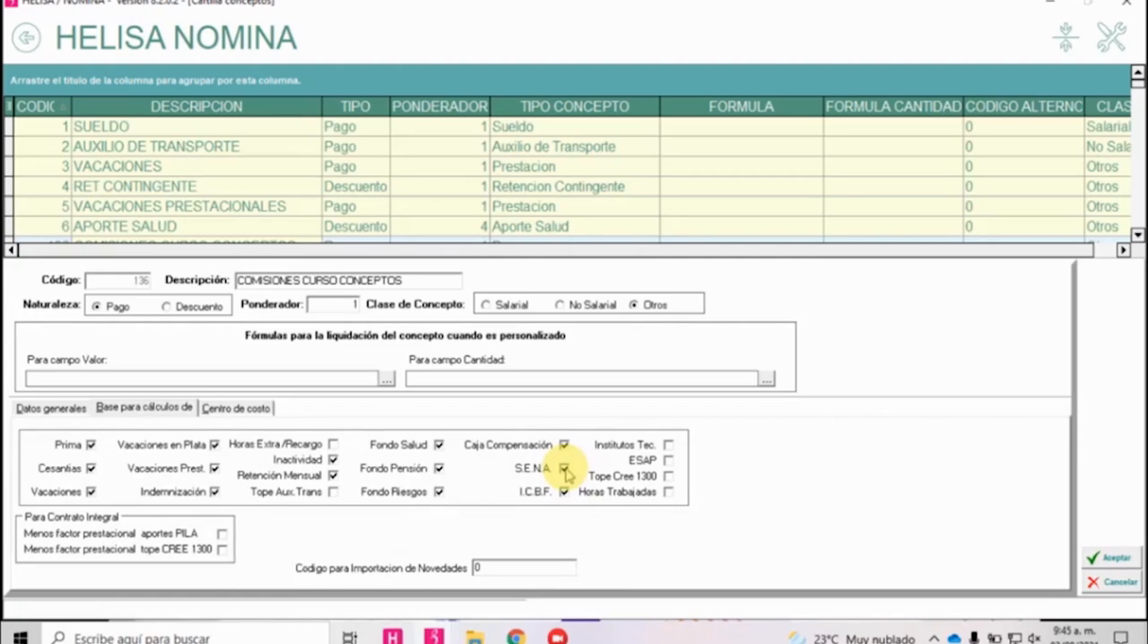
Try Institutos Tec. and ESAP as calculation bases and clear both again.
left_click(670, 446)
left_click(670, 461)
left_click(670, 461)
left_click(669, 447)
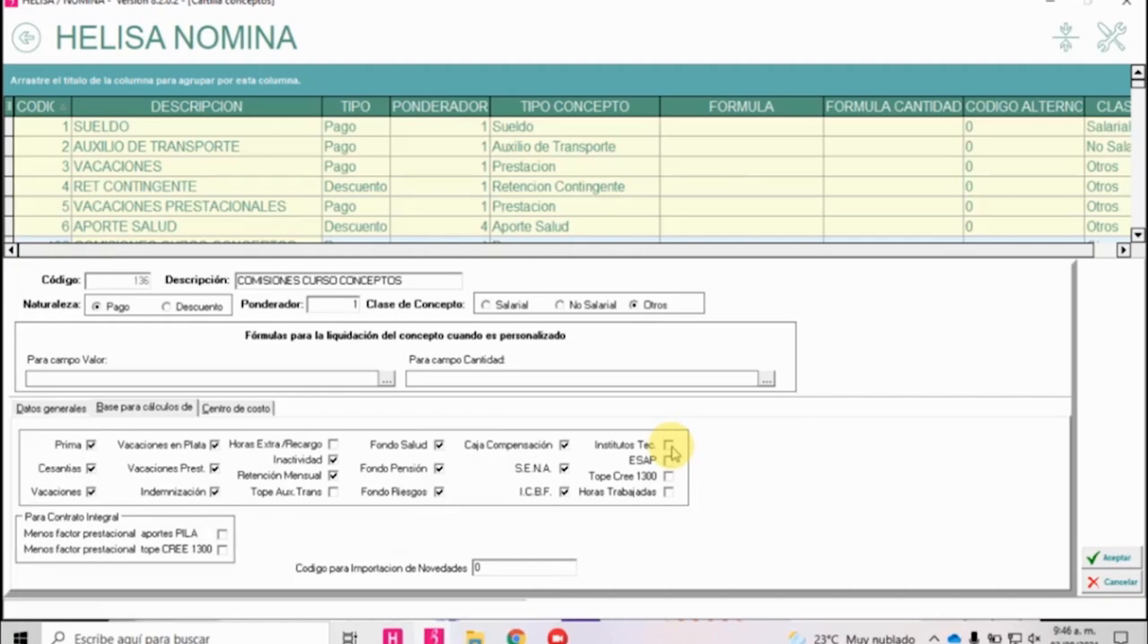
Mark Tope Cree 1300 with Horas Trabajadas cleared, and enable Menos factor prestacional aportes PILA for the Contrato Integral.
mouse_move(407, 282)
left_mouse_down()
mouse_move(200, 288)
mouse_move(398, 284)
mouse_move(387, 282)
left_mouse_up()
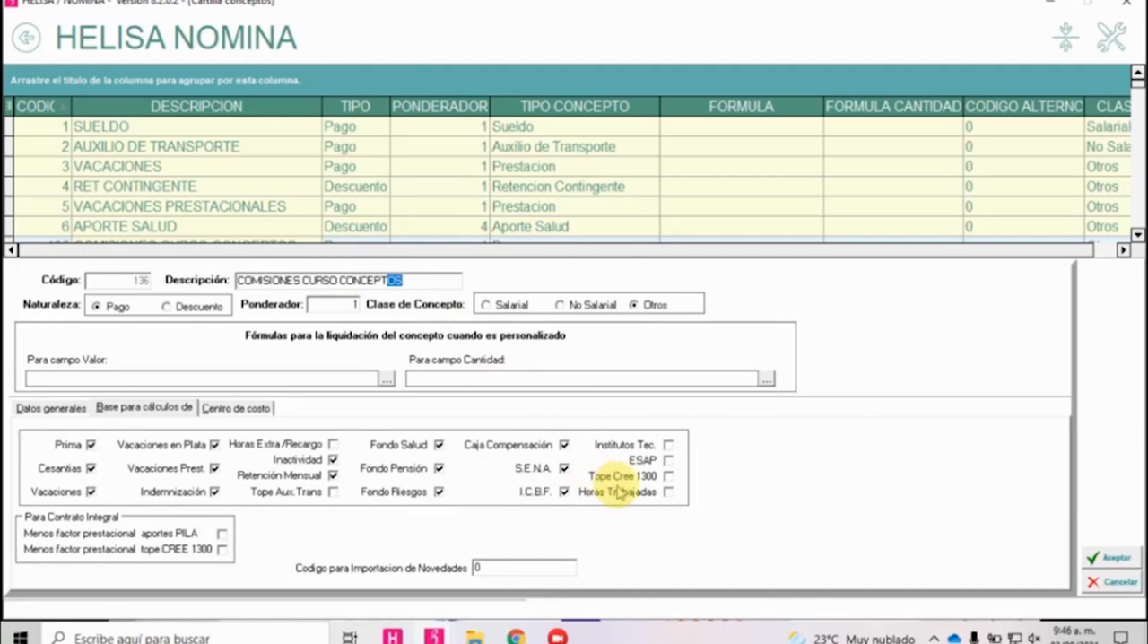
left_click(669, 477)
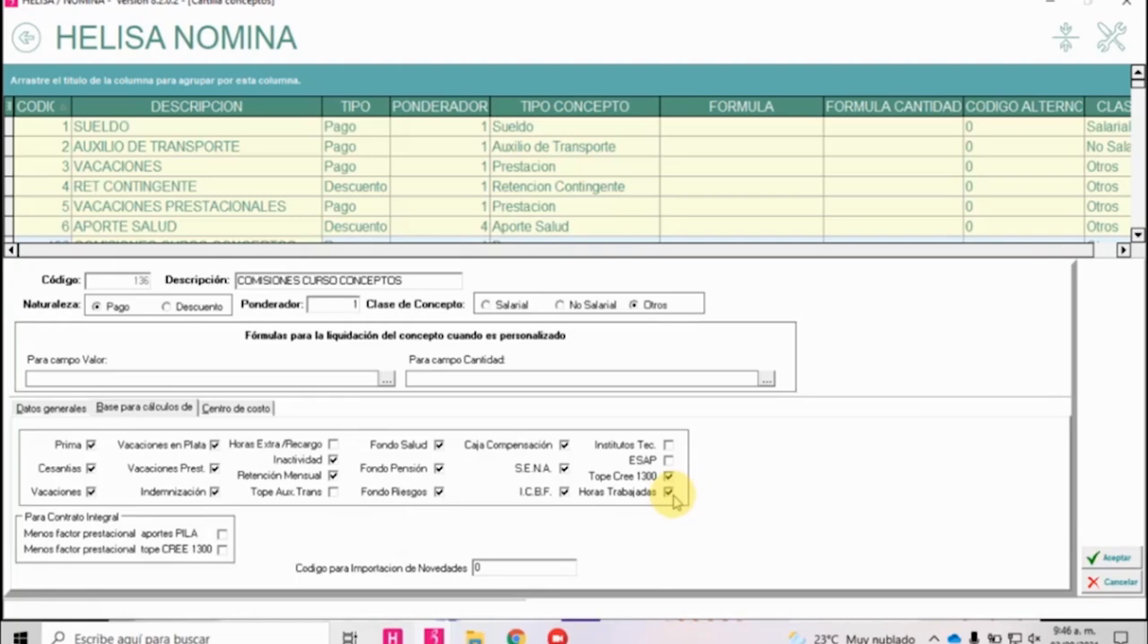
left_click(673, 495)
left_click(669, 493)
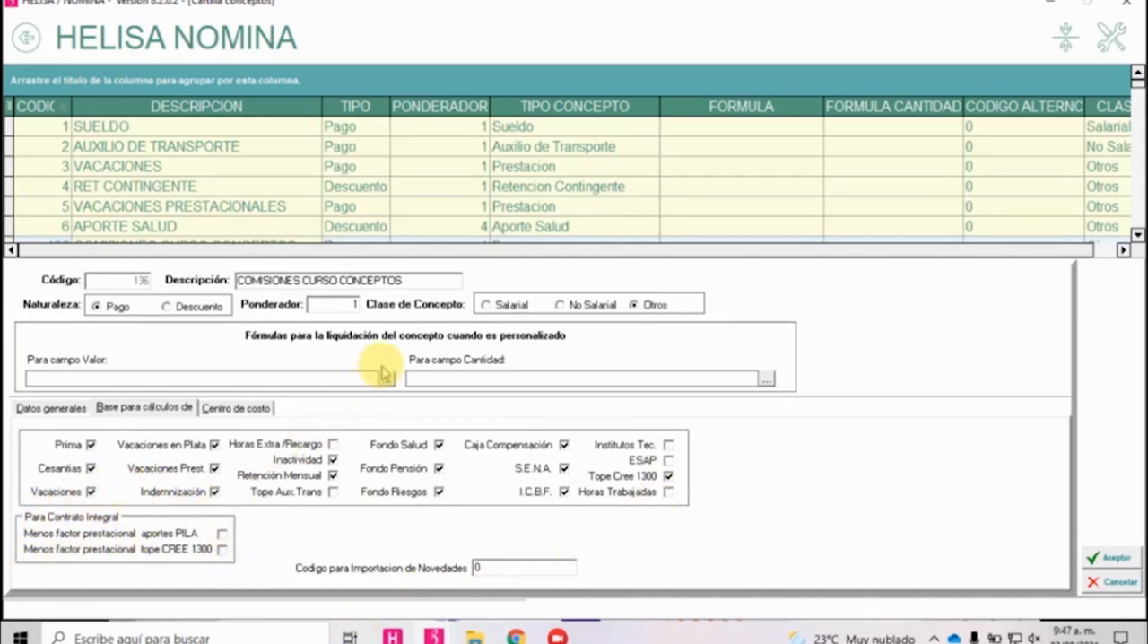
left_click(222, 534)
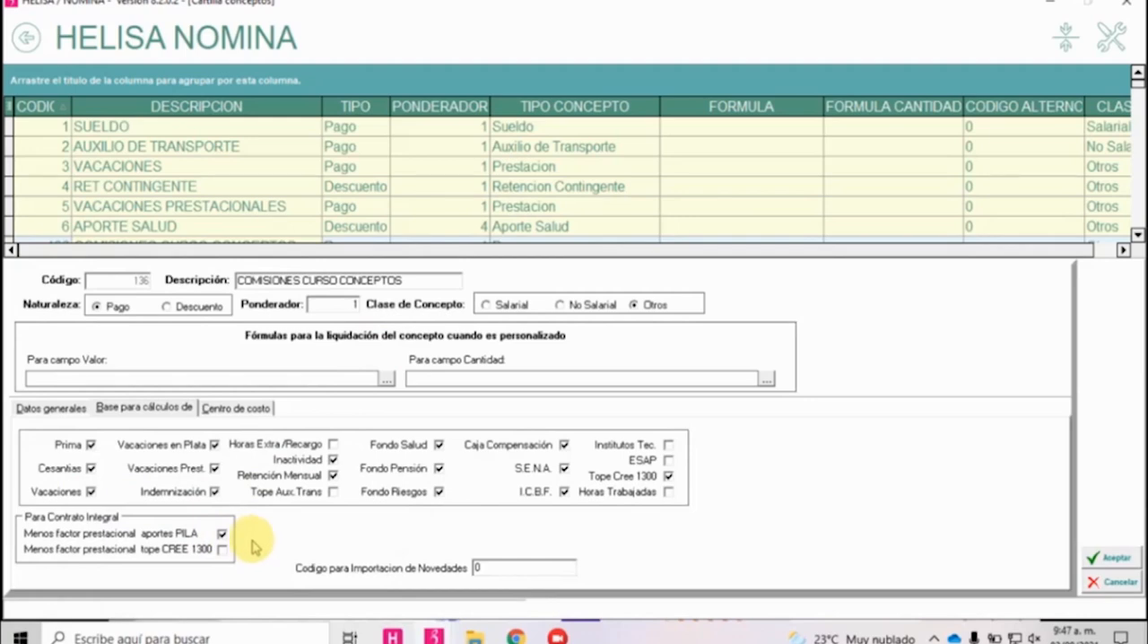
Clear Menos factor prestacional aportes PILA, then try the tope CREE 1300 option and clear it too.
left_click(221, 535)
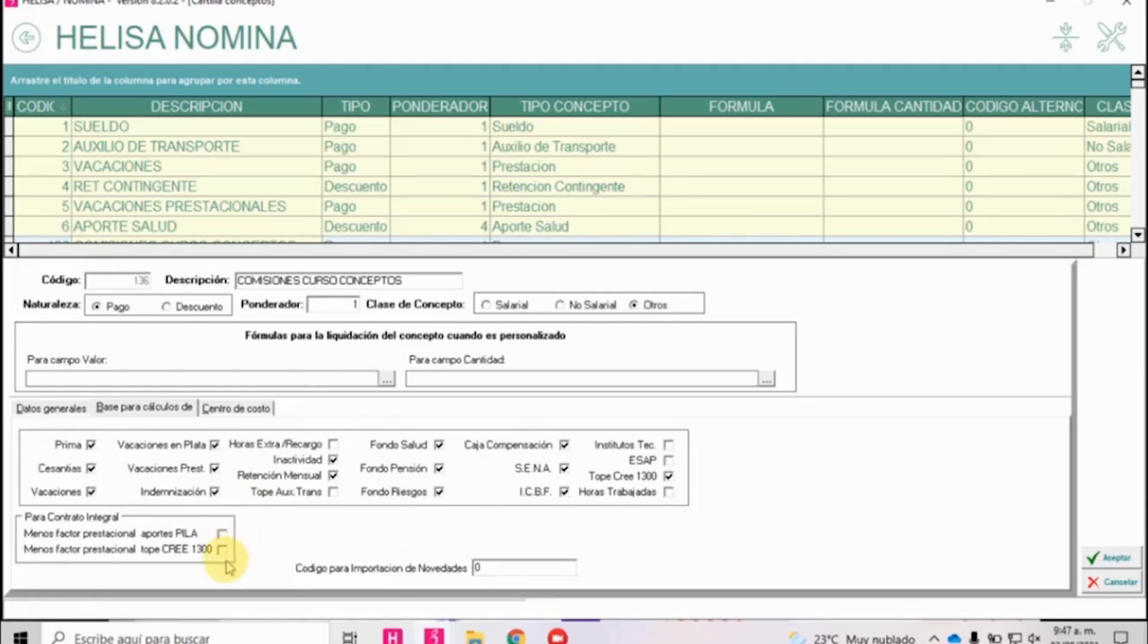
left_click(222, 549)
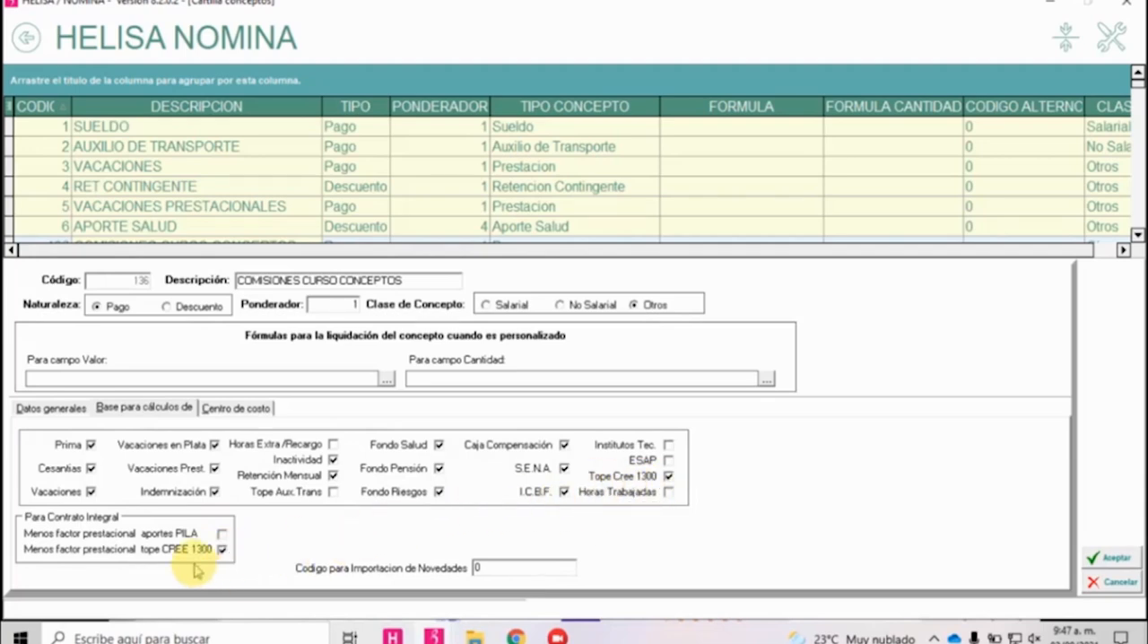
left_click(222, 549)
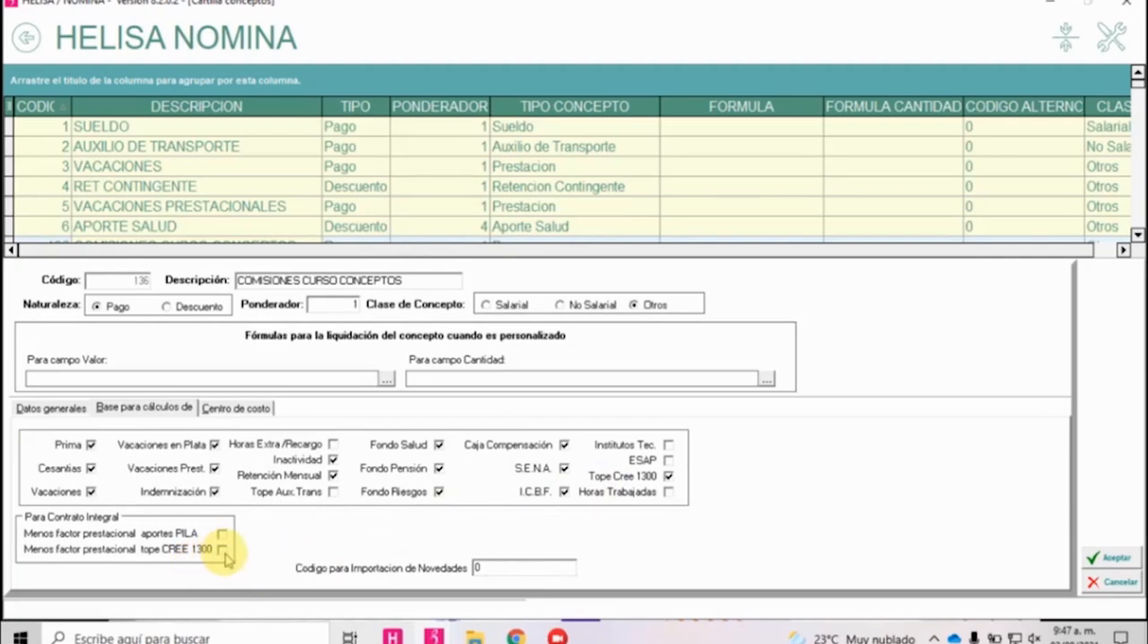
Try COMI and HED as the concept's Codigo para Importacion de Novedades and clear the code again.
double_click(509, 568)
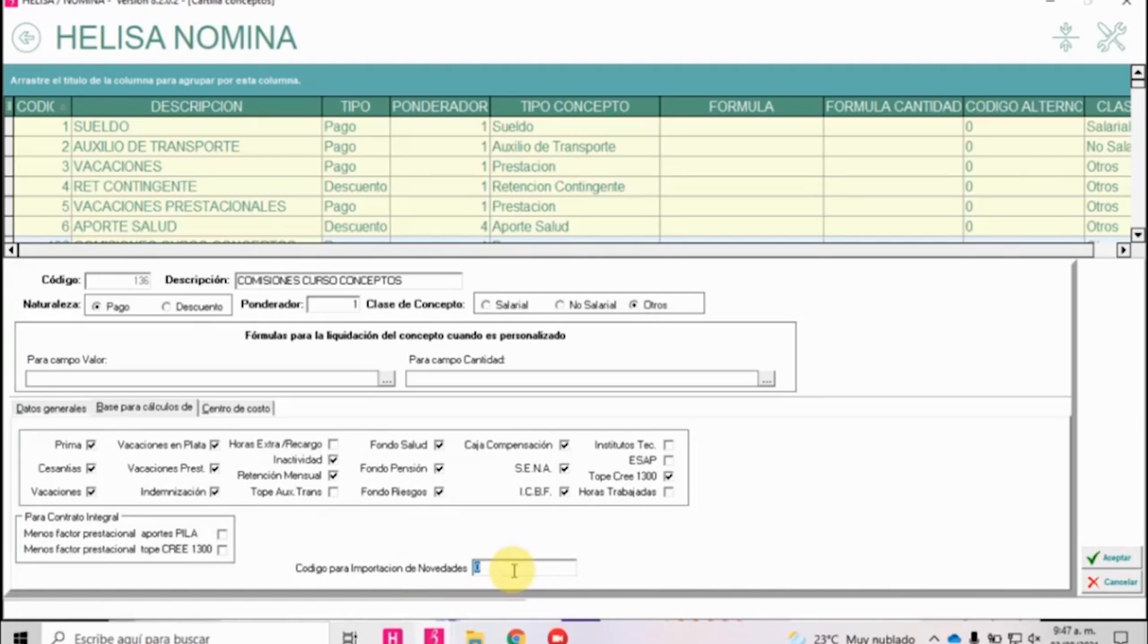
type("comi")
key("BackSpace")
key("BackSpace")
key("BackSpace")
key("BackSpace")
type("COMI")
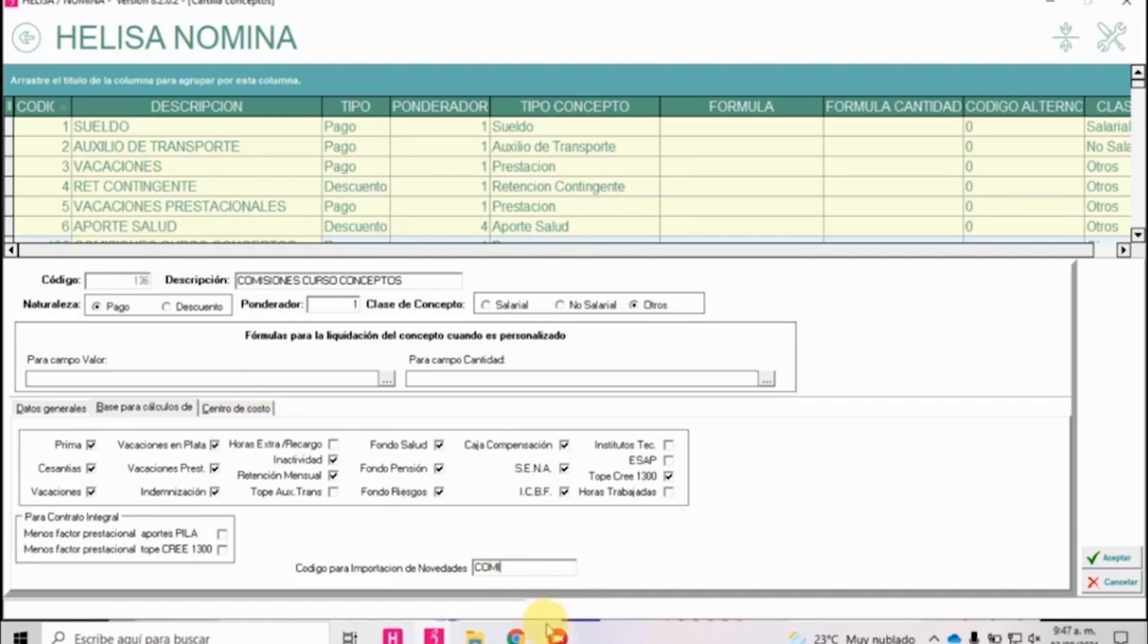
left_click_drag(512, 568, 437, 560)
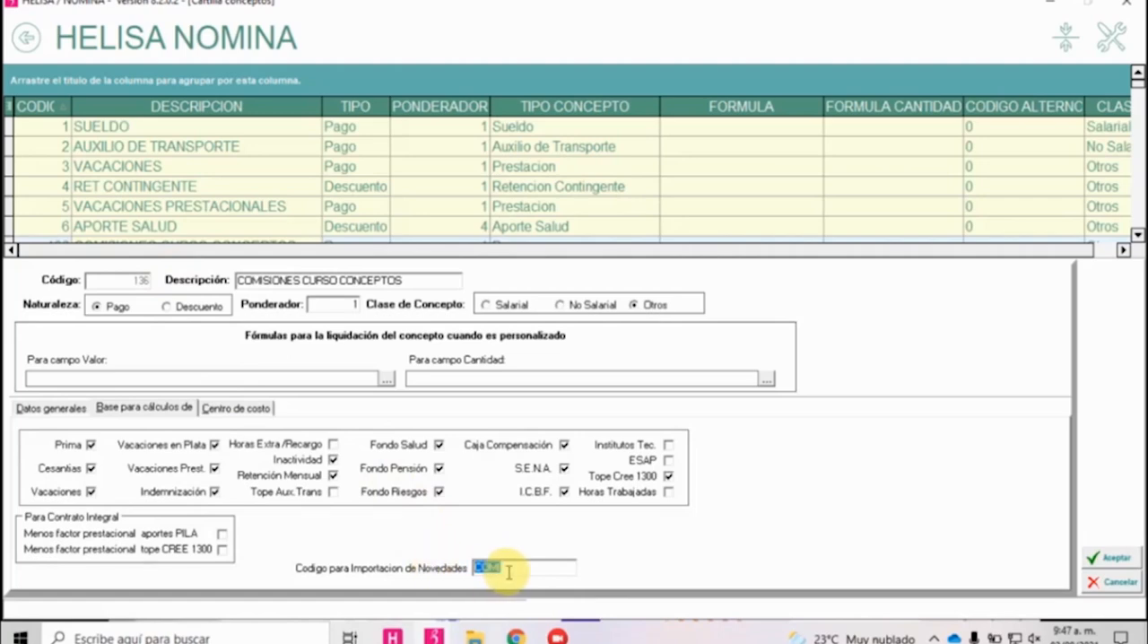
type("HED")
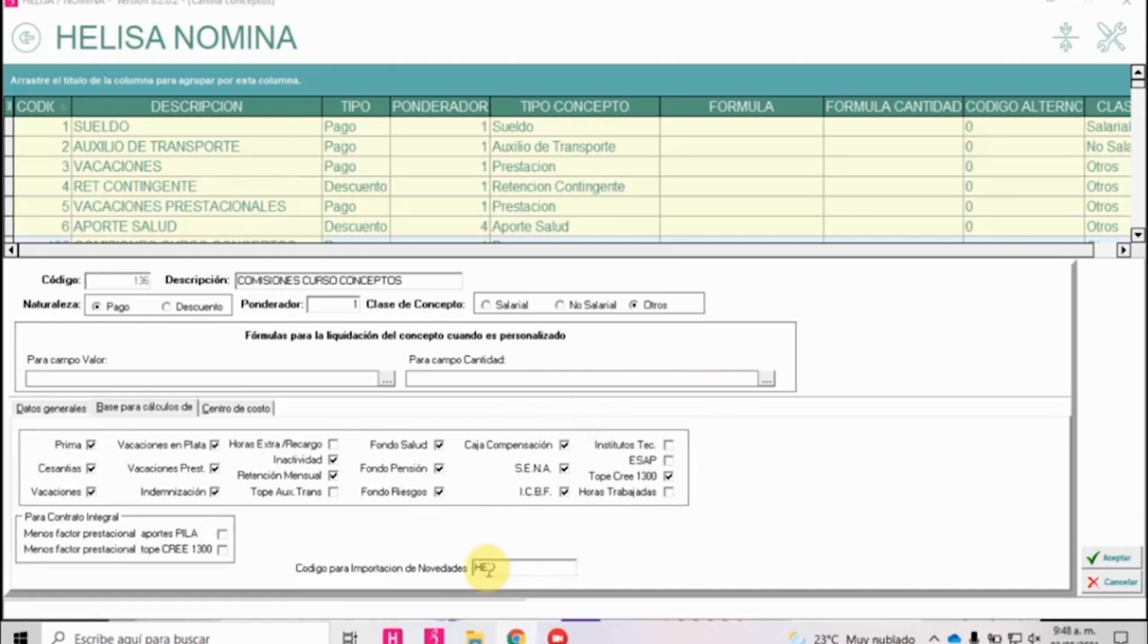
left_click_drag(498, 567, 439, 568)
key("BackSpace")
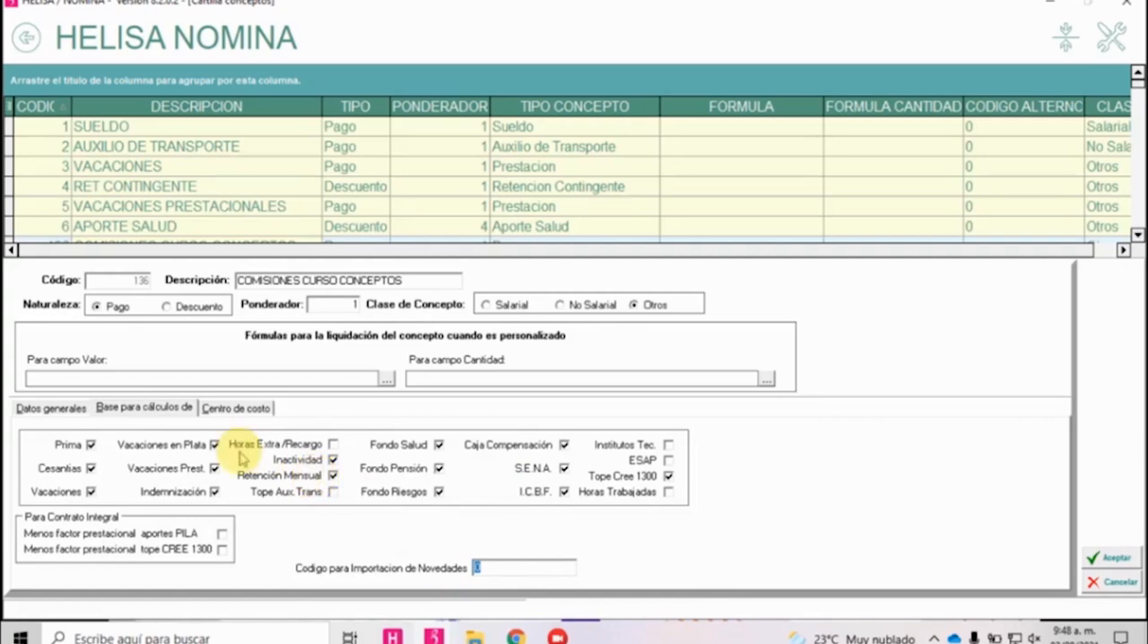
Try selecting individual cost centres for the concept, and mark it as Concepto General captured by planilla independently of cost centre.
left_click(235, 409)
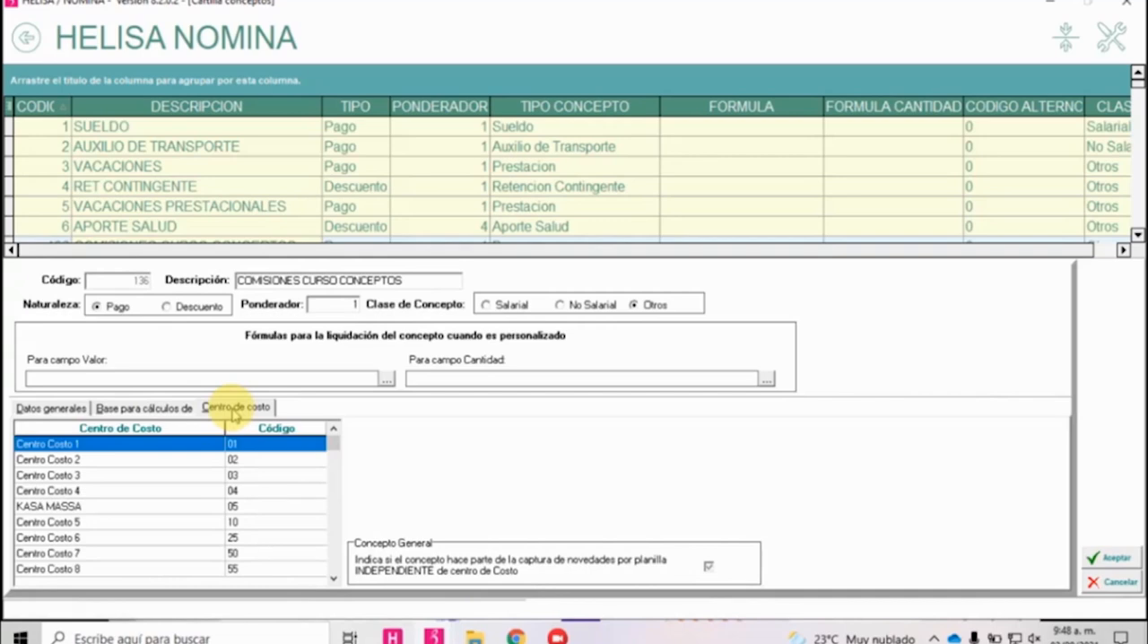
left_click(107, 478)
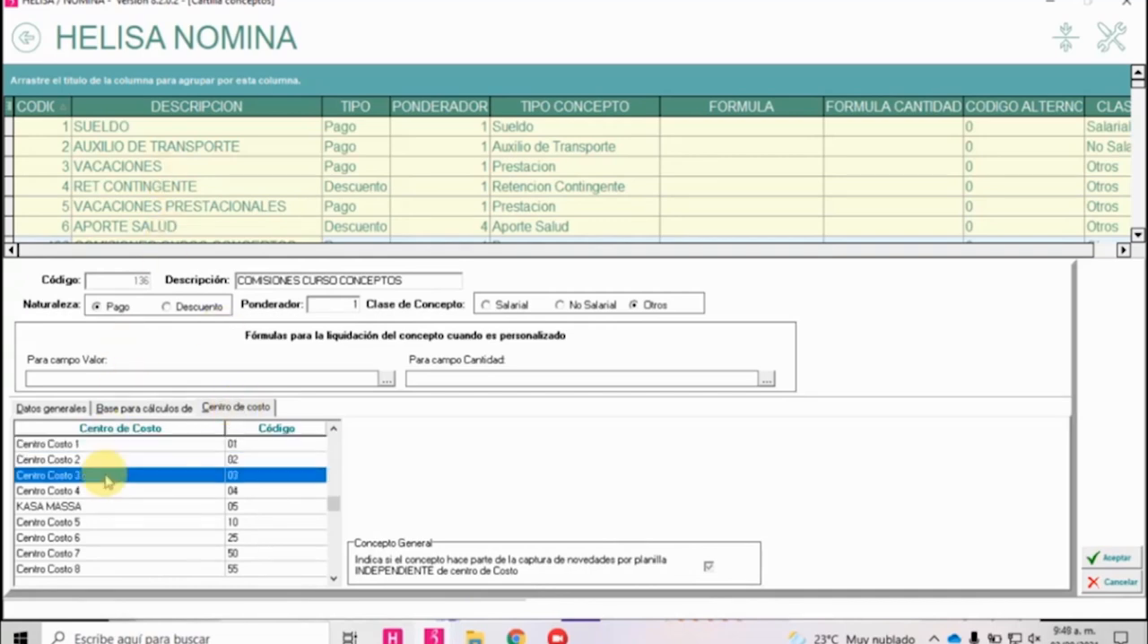
scroll(105, 533, "down", 6)
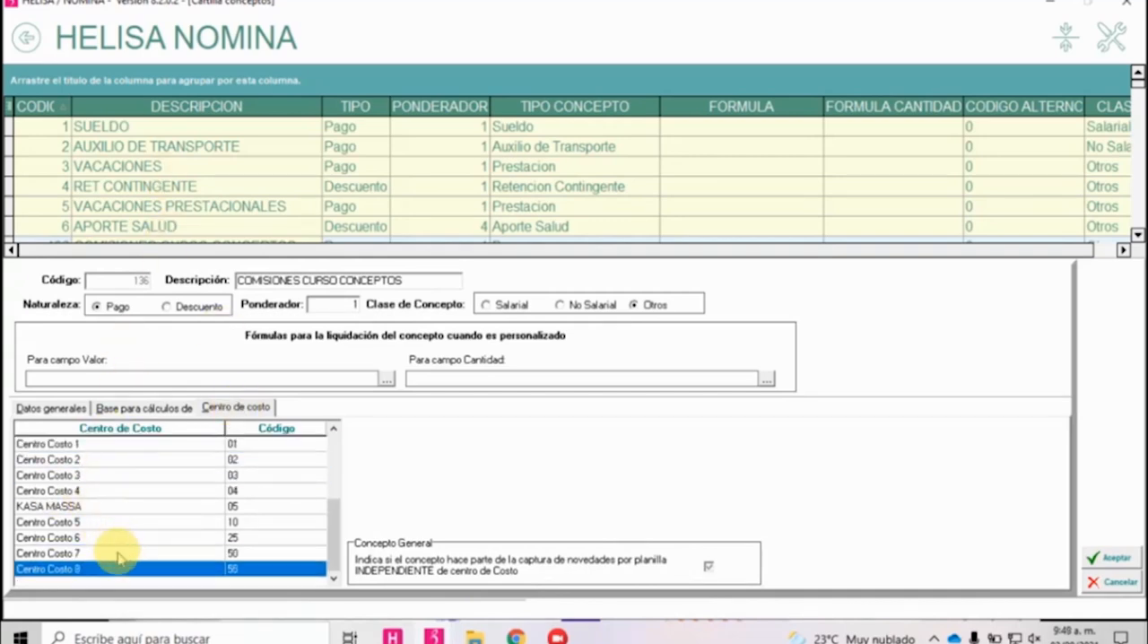
scroll(118, 549, "up", 8)
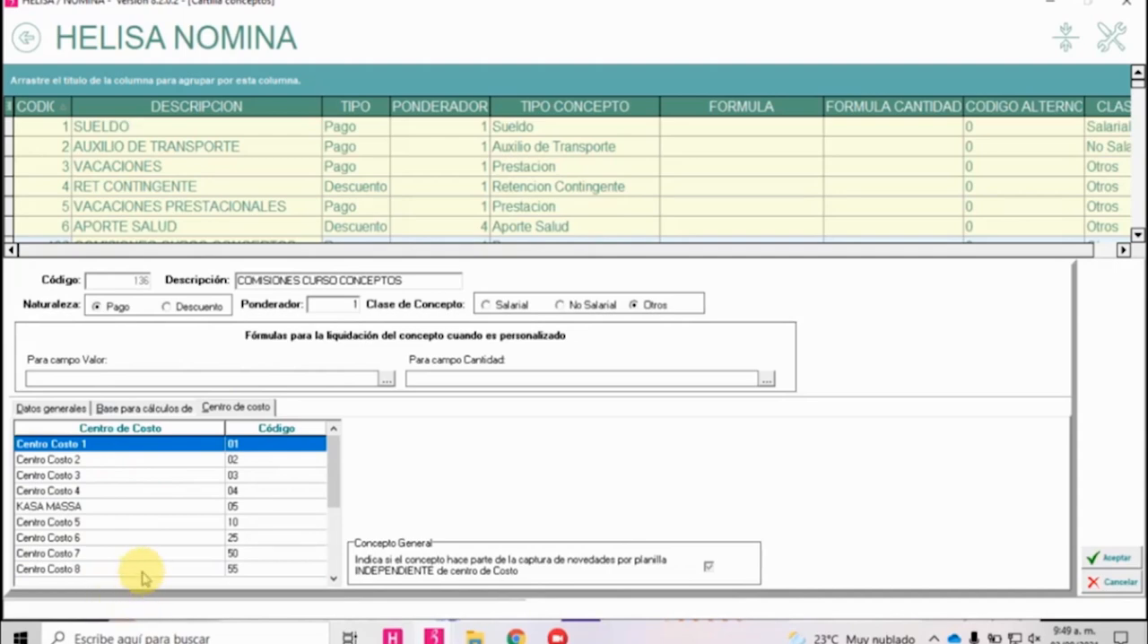
scroll(143, 571, "down", 5)
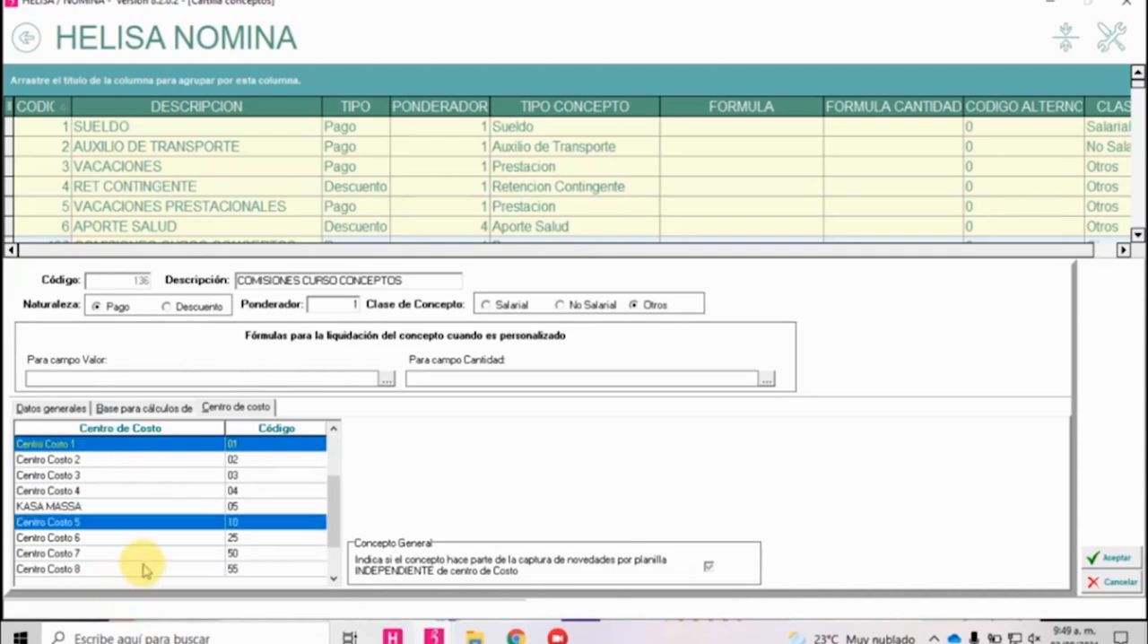
left_click(164, 445)
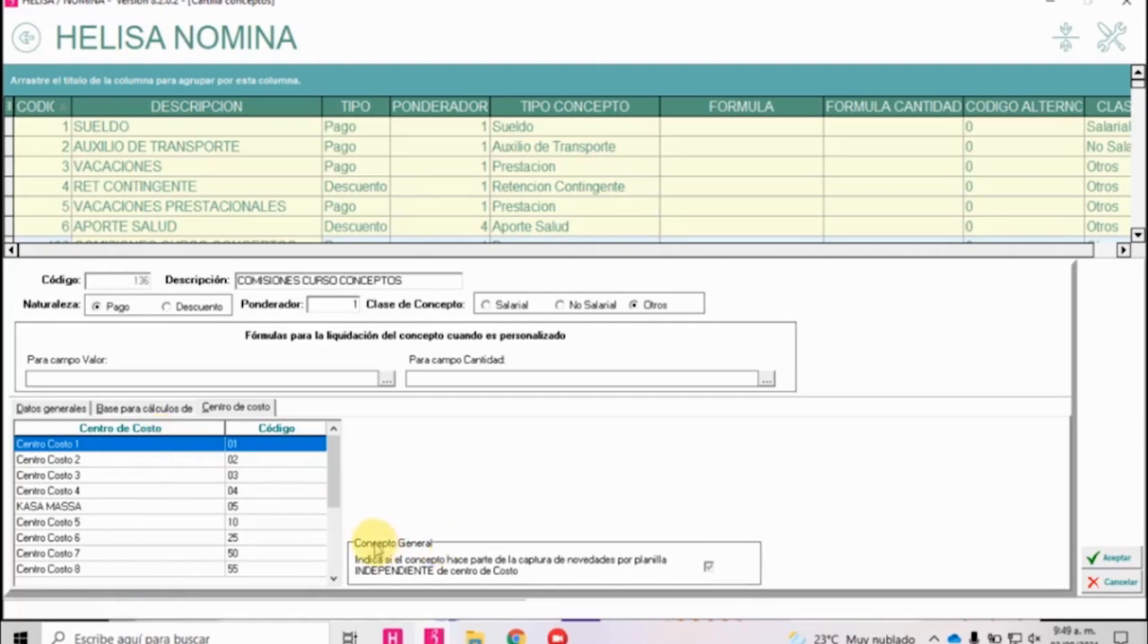
left_click(709, 567)
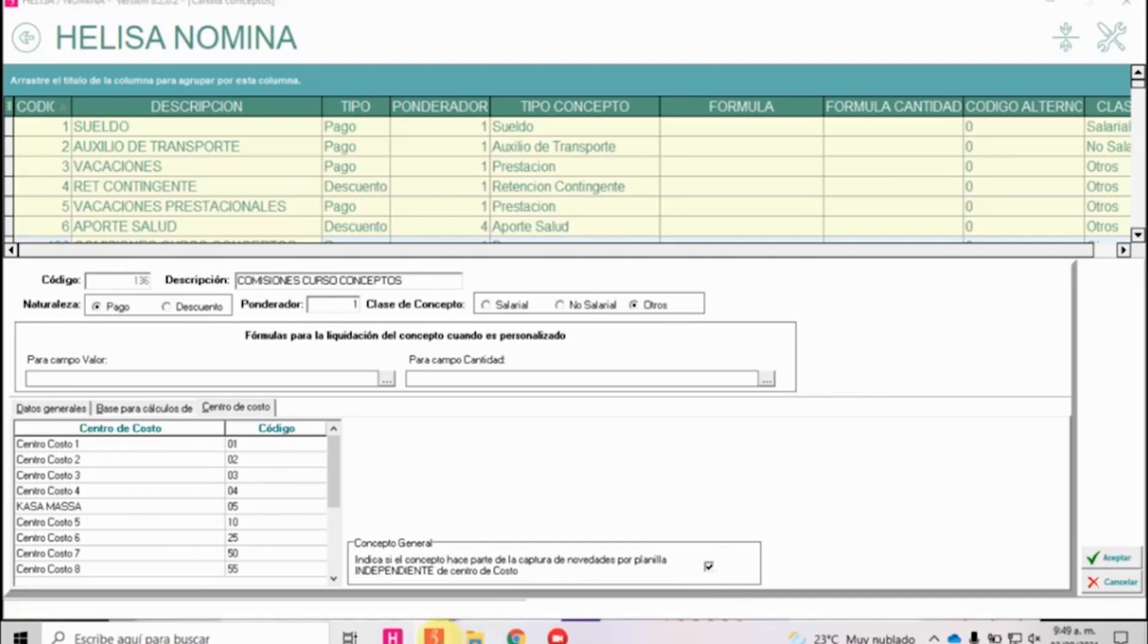
In the other Helisa Nómina window, leave the activities form and open Parámetros Particulares.
mouse_move(435, 635)
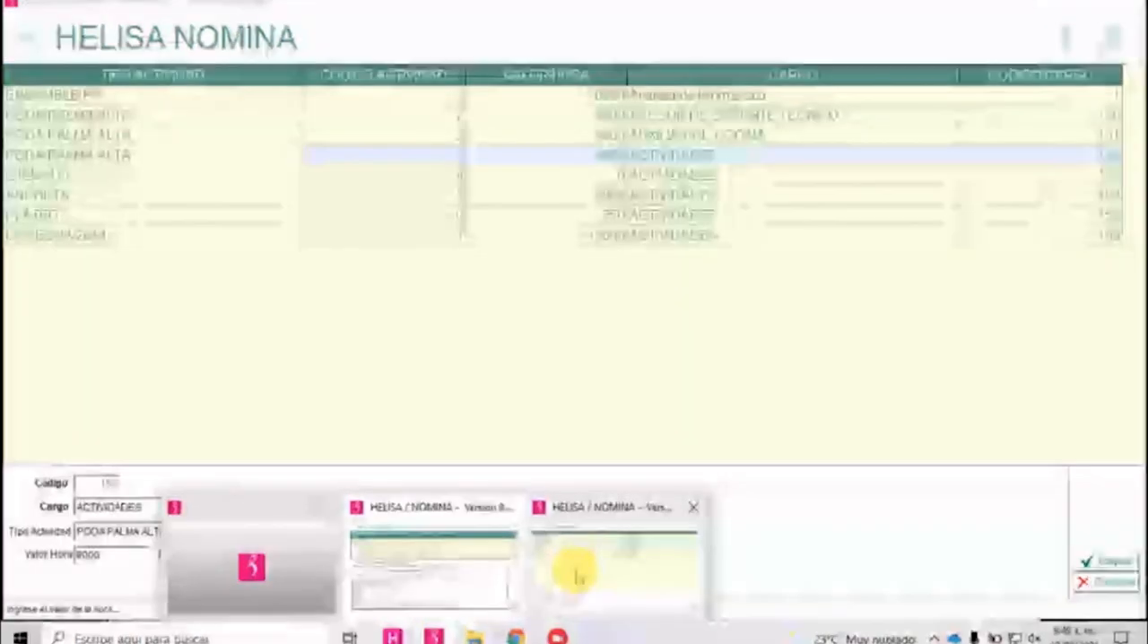
left_click(577, 572)
key("Escape")
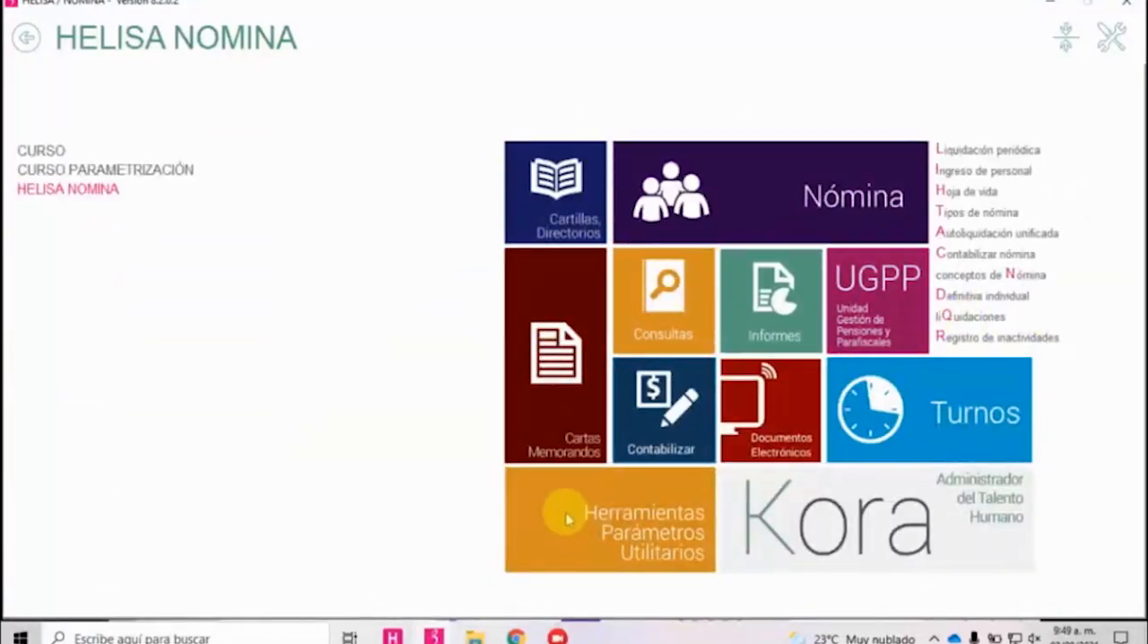
left_click(565, 513)
left_click(612, 599)
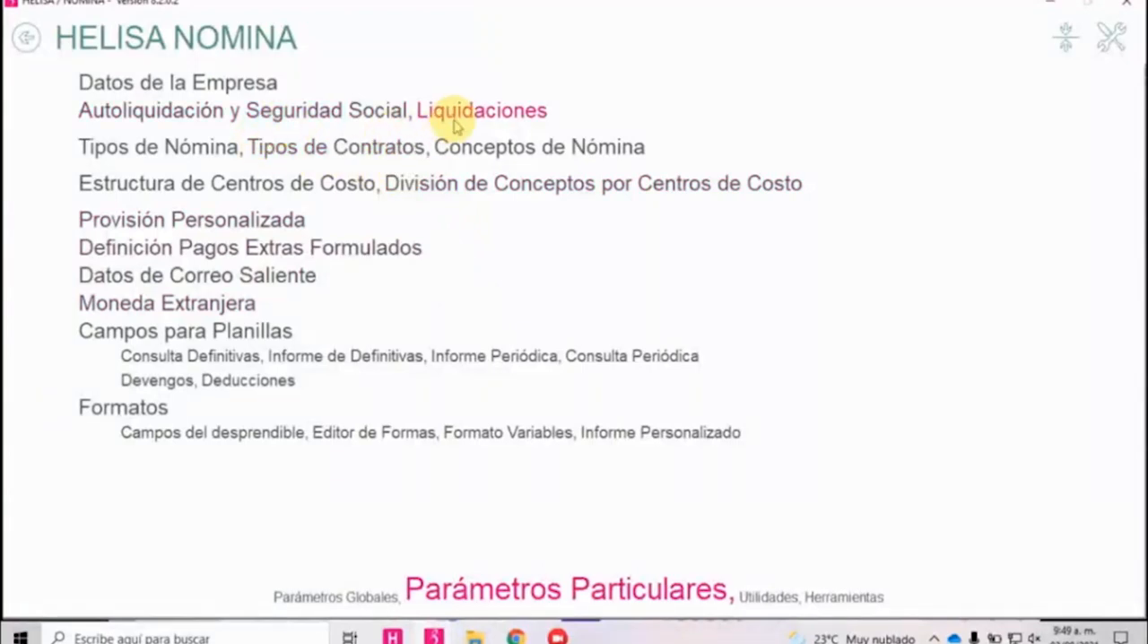
Open the A MENSUAL payroll type for modification, accept its form and return to the main menu.
left_click(205, 155)
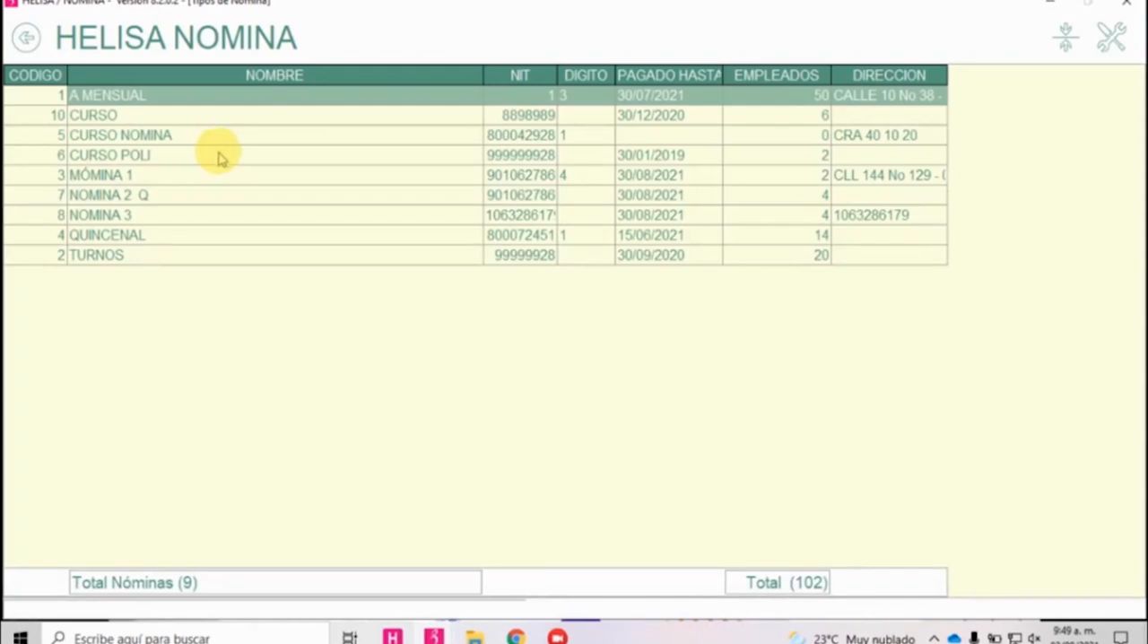
right_click(251, 97)
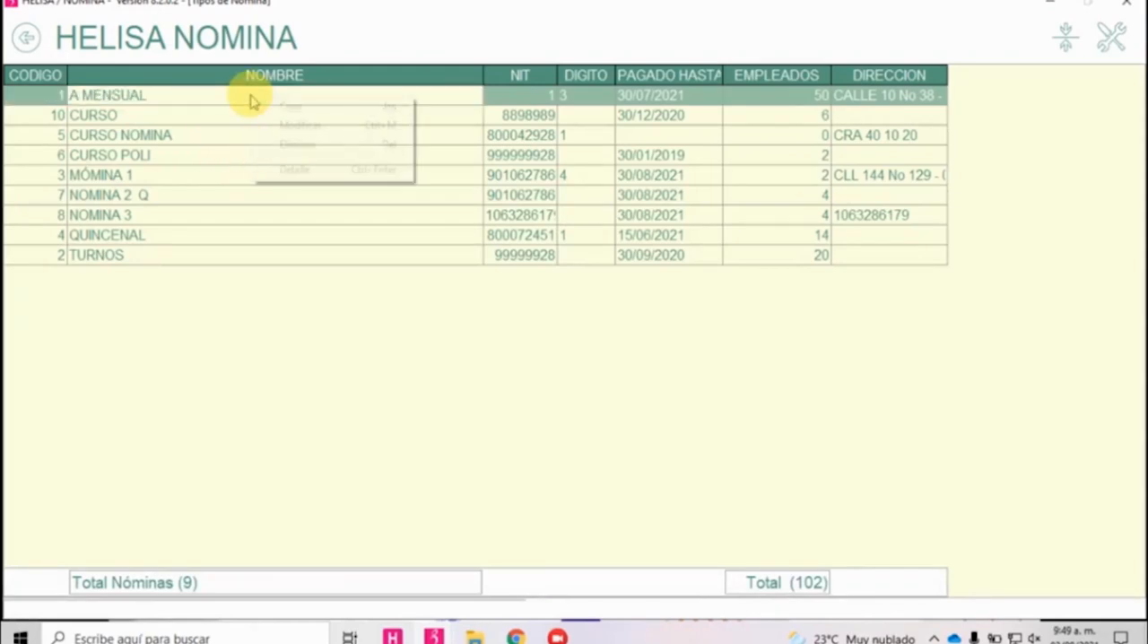
left_click(285, 125)
left_click(522, 345)
left_click(1111, 554)
left_click(25, 39)
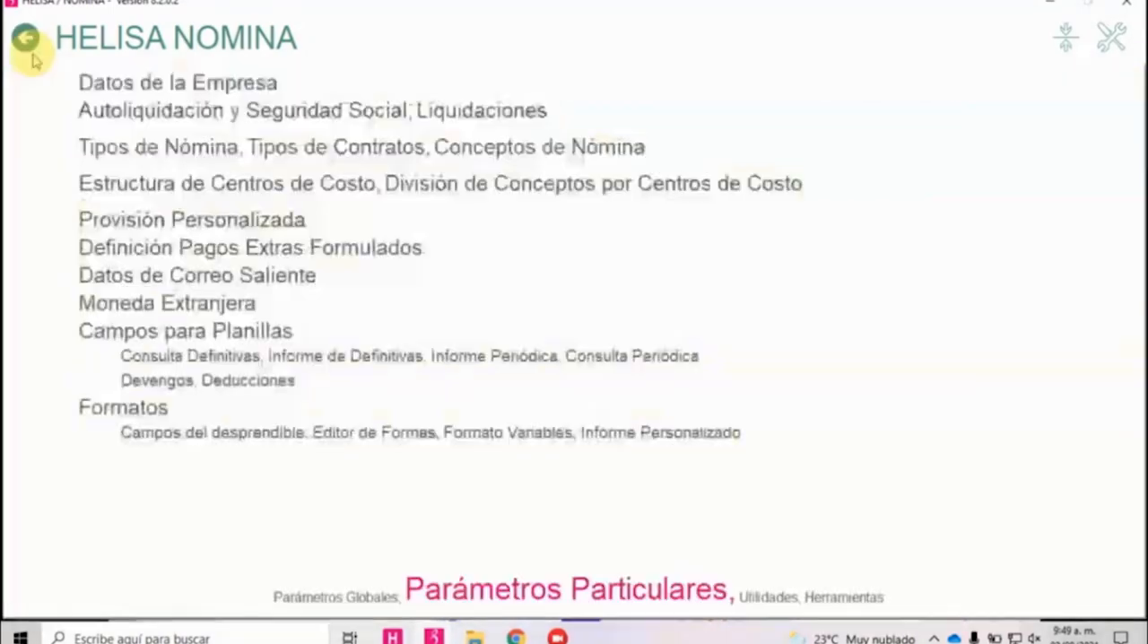
left_click(25, 39)
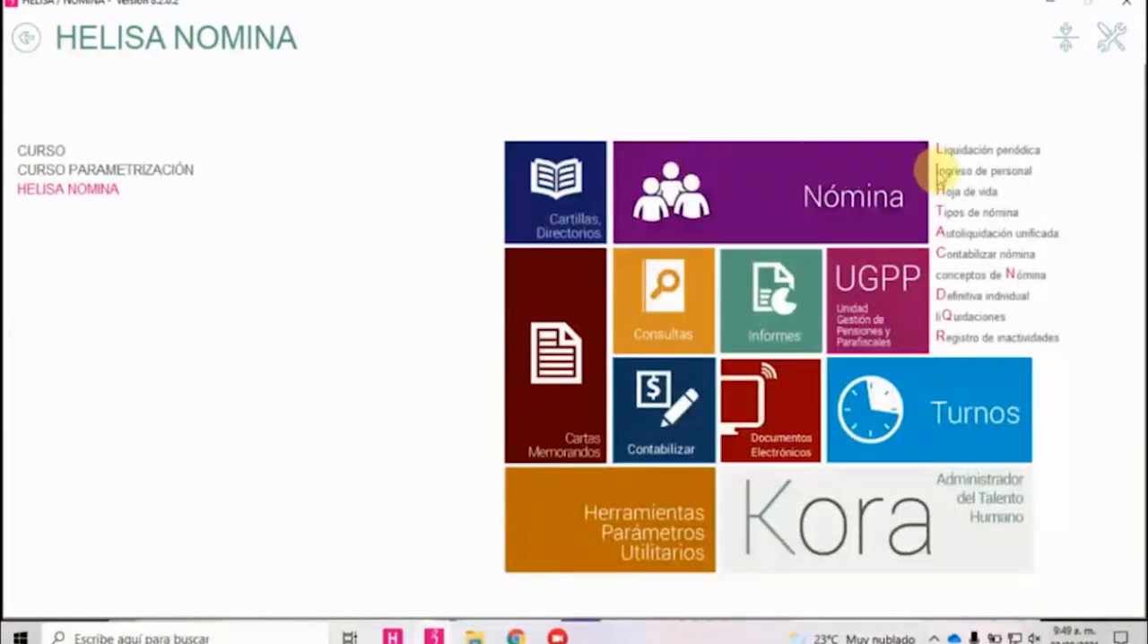
Open the novedades capture by planilla in the periodic settlement of A MENSUAL and look over its concepts.
left_click(953, 150)
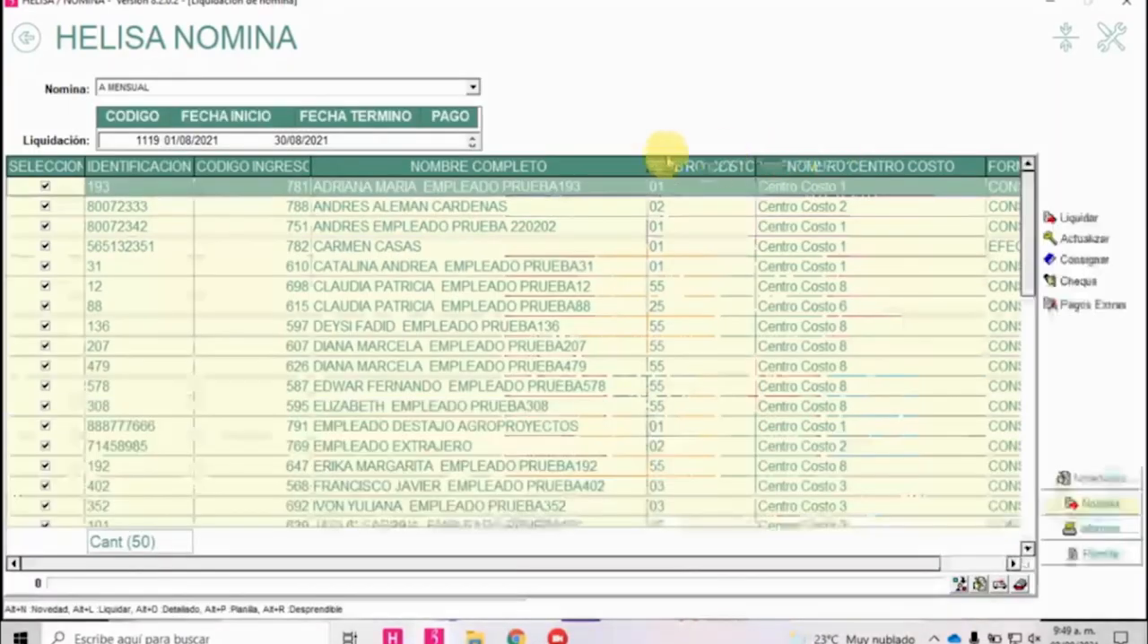
left_click(1063, 477)
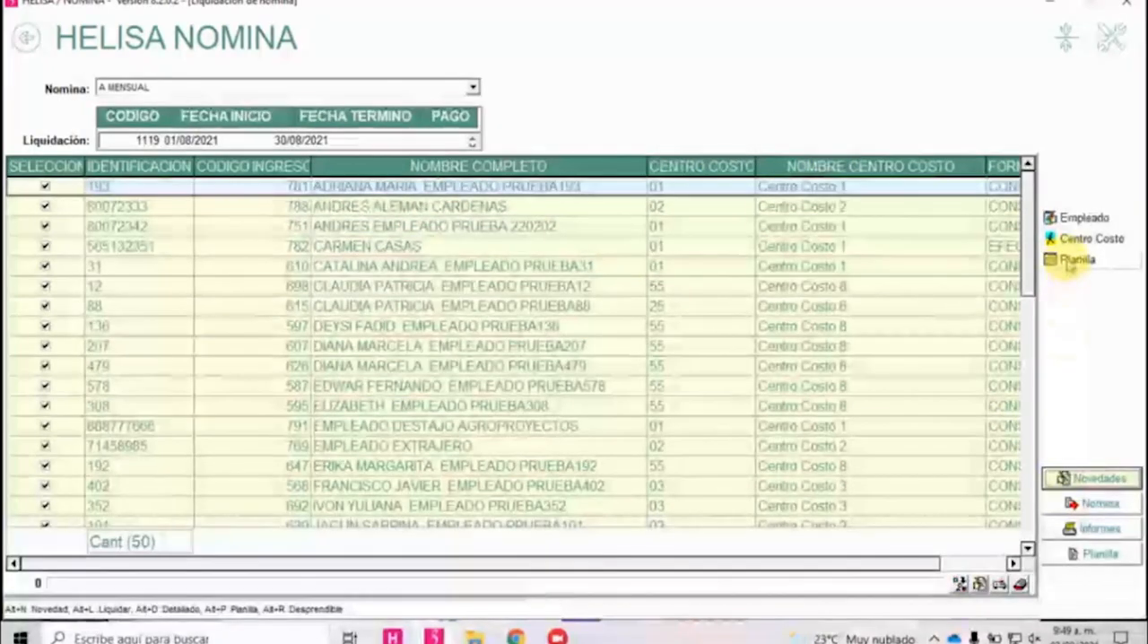
left_click(1052, 261)
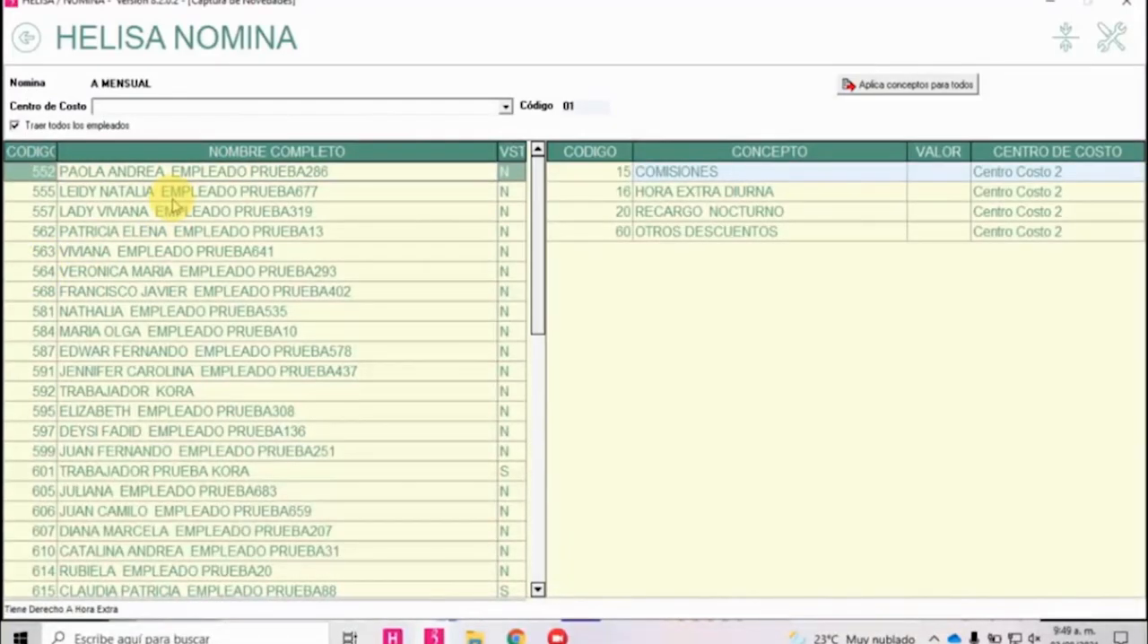
left_click(663, 191)
left_click(664, 232)
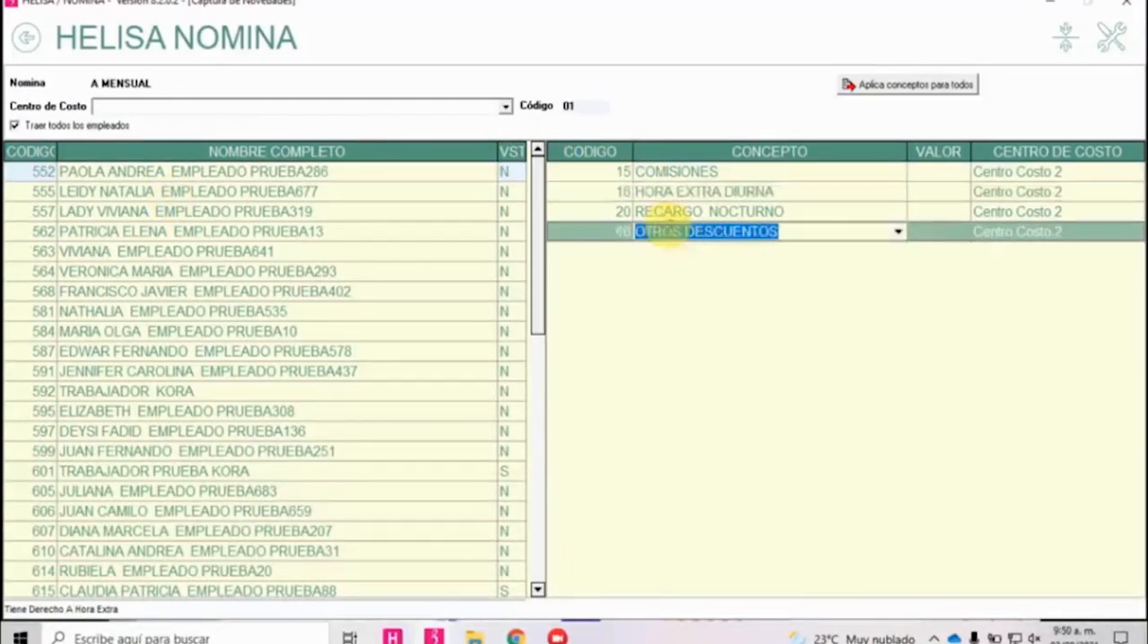
left_click(594, 212)
left_click(589, 173)
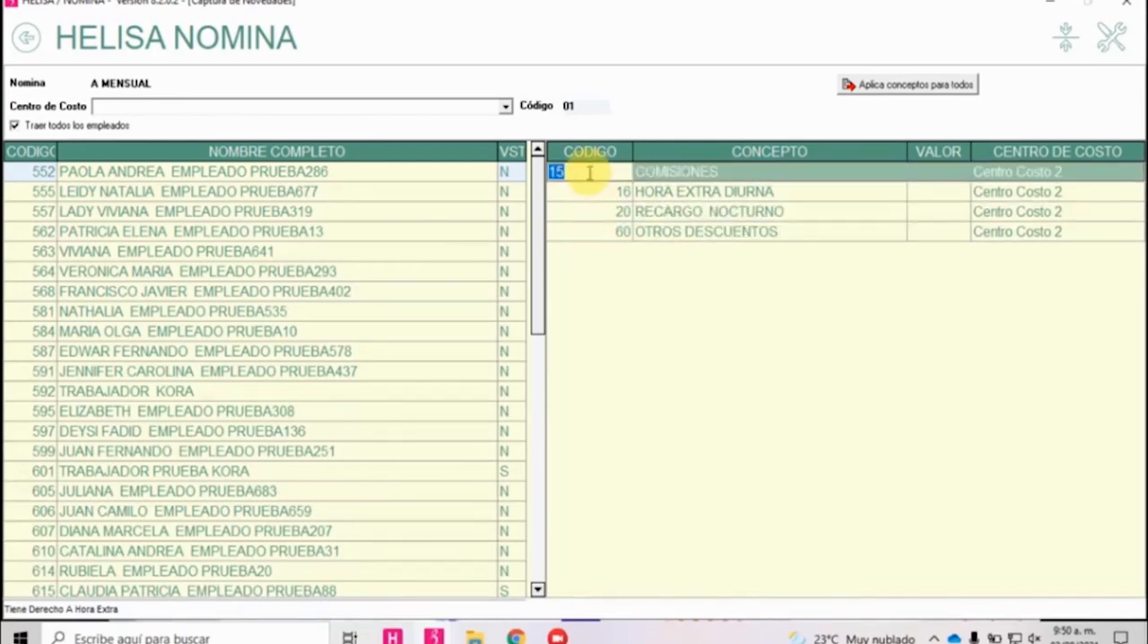
Enter the first listed employee's novedades: COMISIONES 50000, HORA EXTRA DIURNA 2, RECARGO NOCTURNO 8 and OTROS DESCUENTOS 45000.
left_click(410, 172)
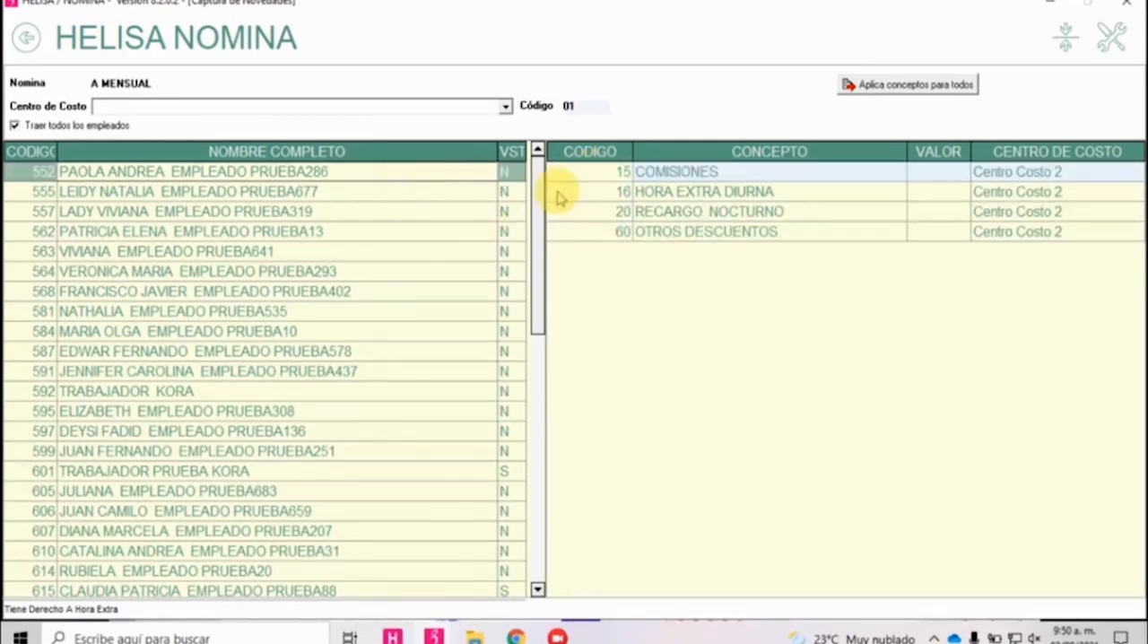
left_click(948, 172)
type("50000")
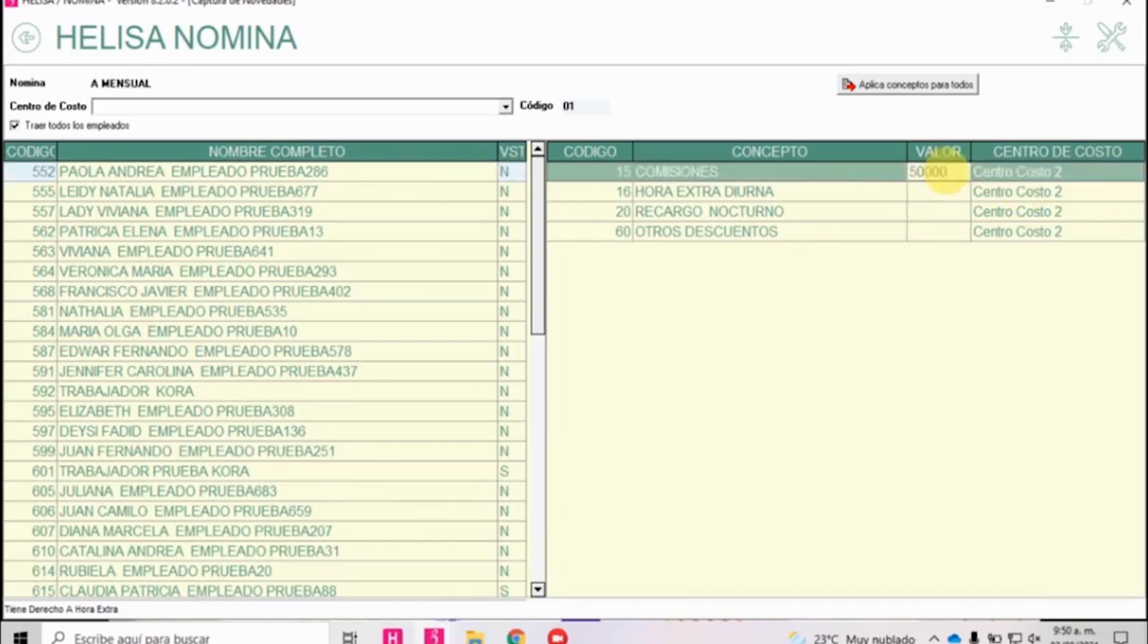
left_click(931, 191)
type("2")
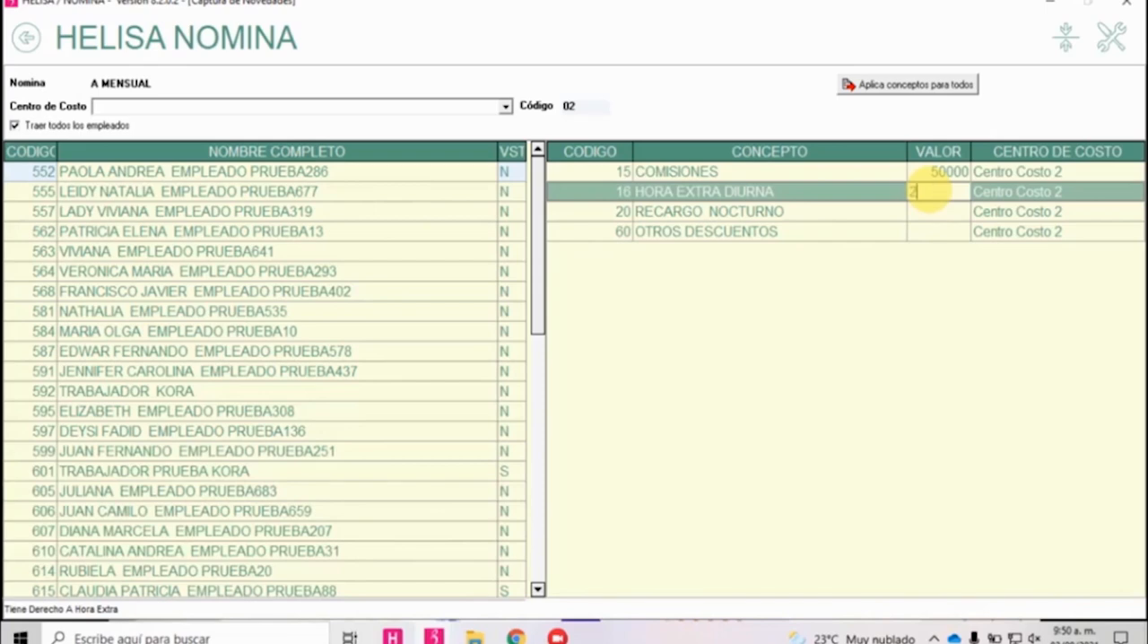
left_click(958, 211)
type("6")
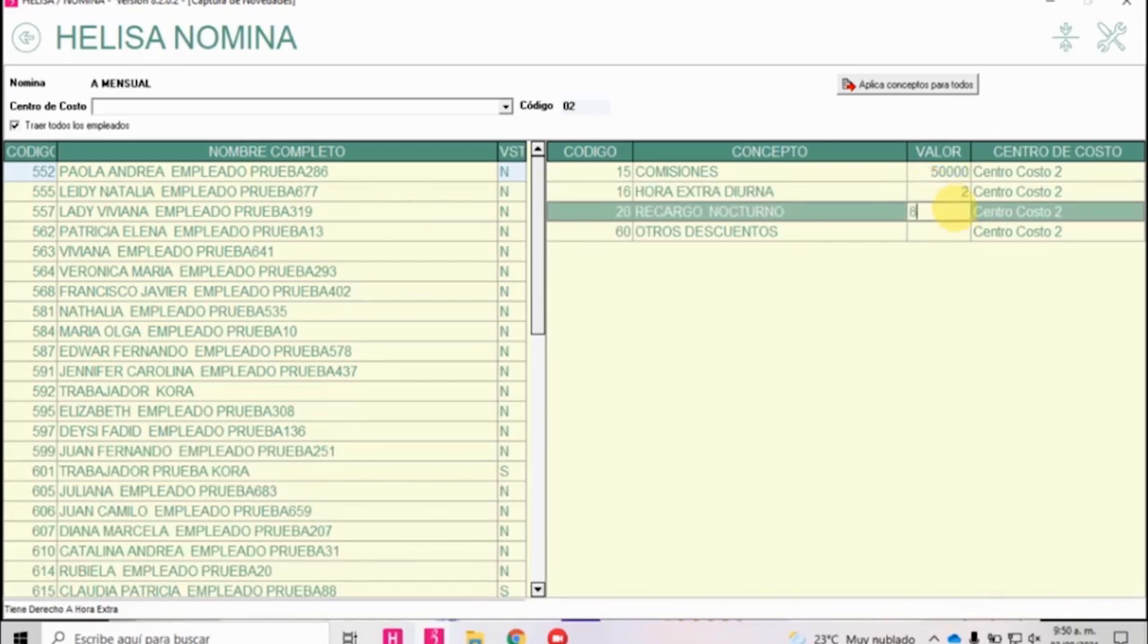
left_click(955, 231)
type("45")
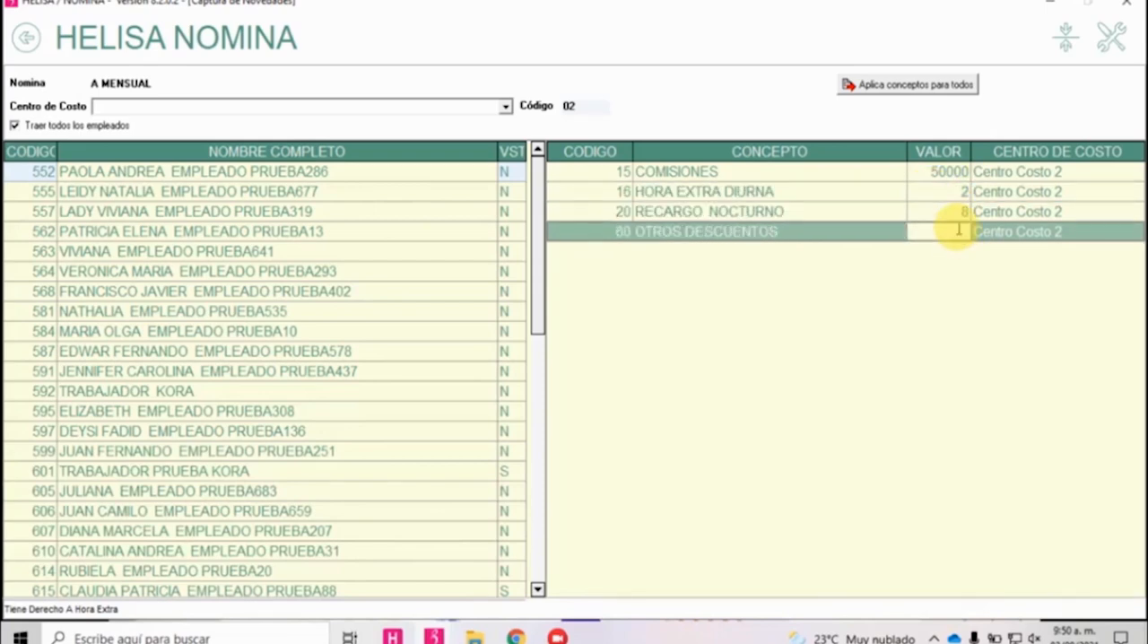
type("000")
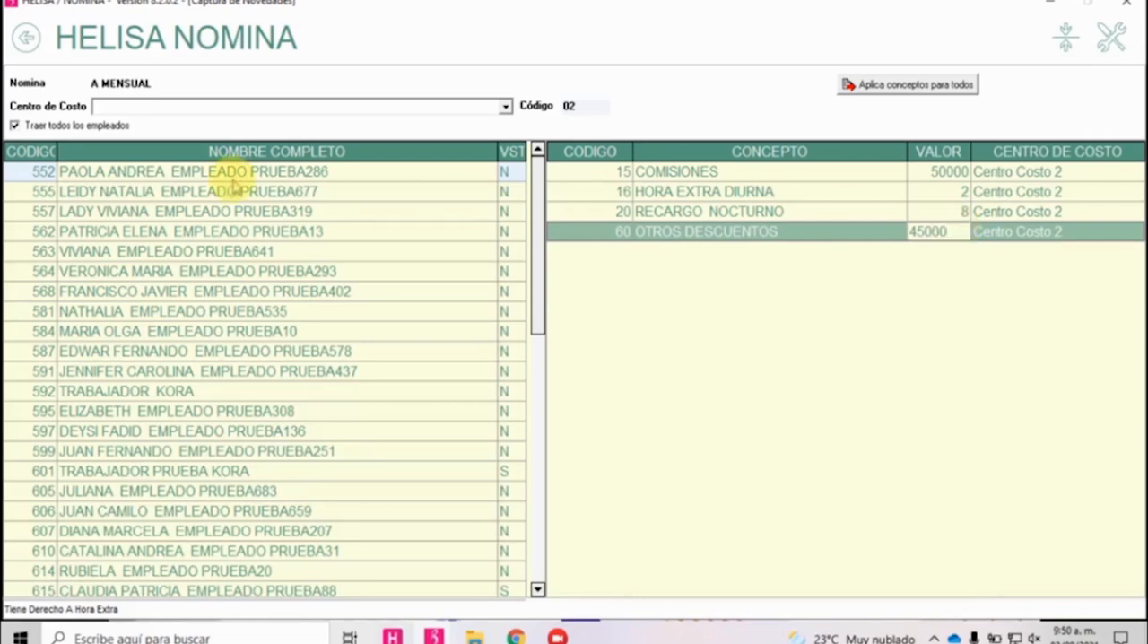
Enter the novedades of employee code 557: COMISIONES 80000 and OTROS DESCUENTOS 45000.
left_click(123, 209)
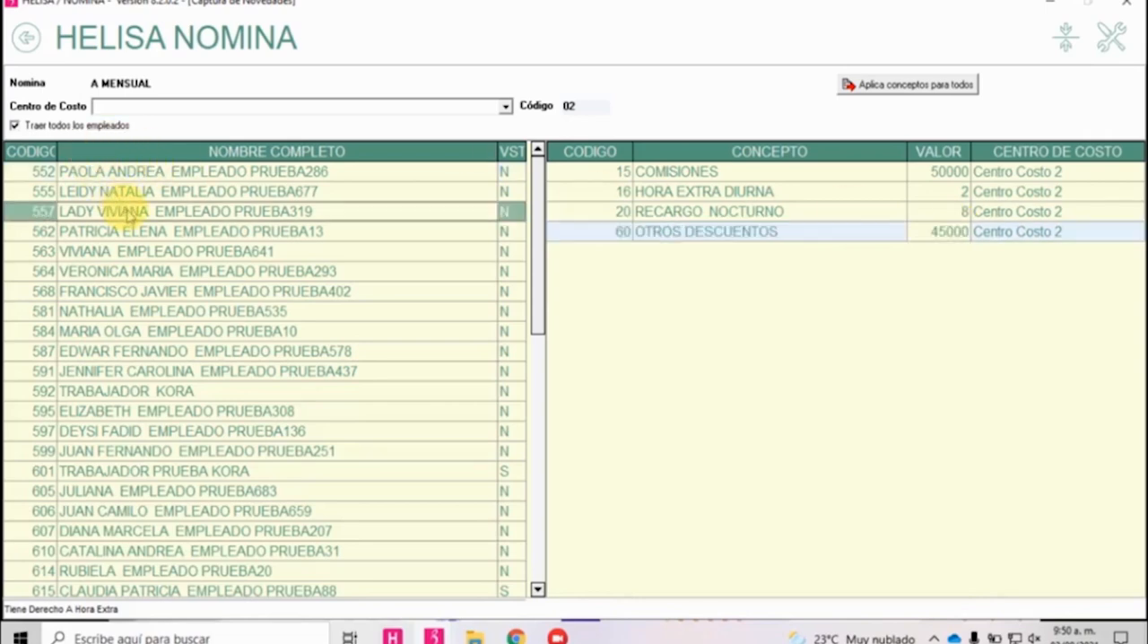
left_click(940, 172)
type("80")
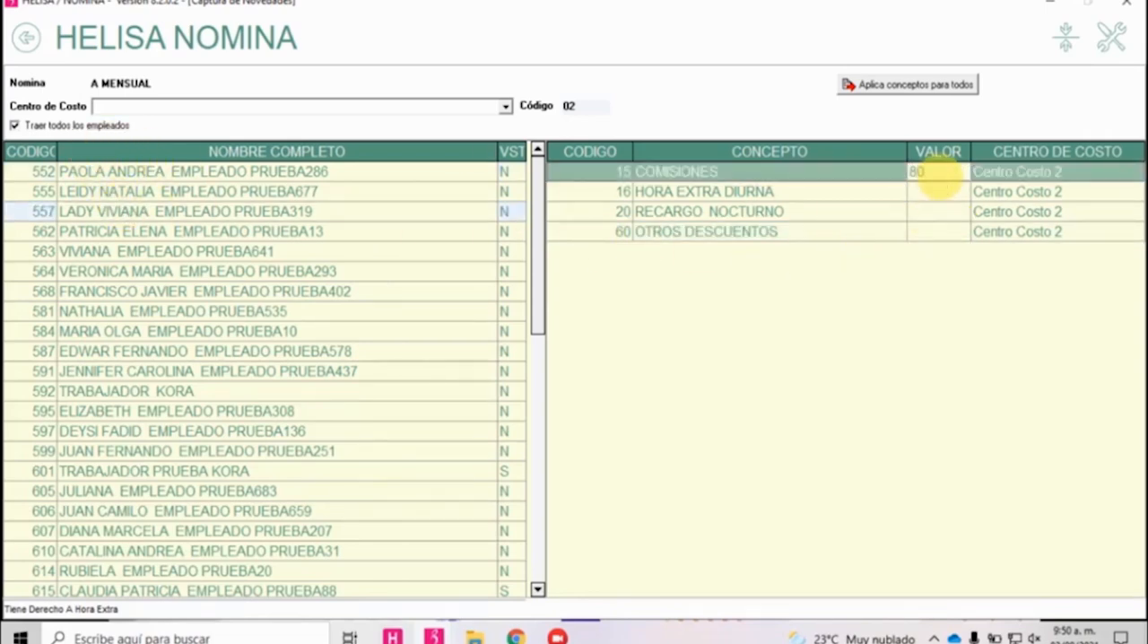
type("000")
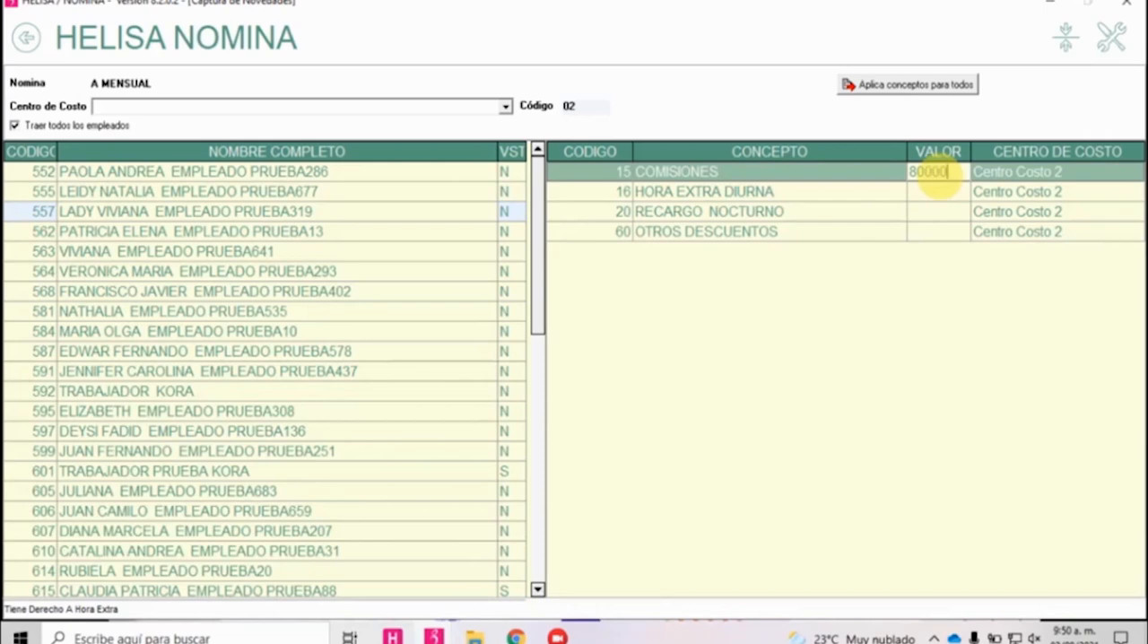
left_click(933, 233)
type("450000")
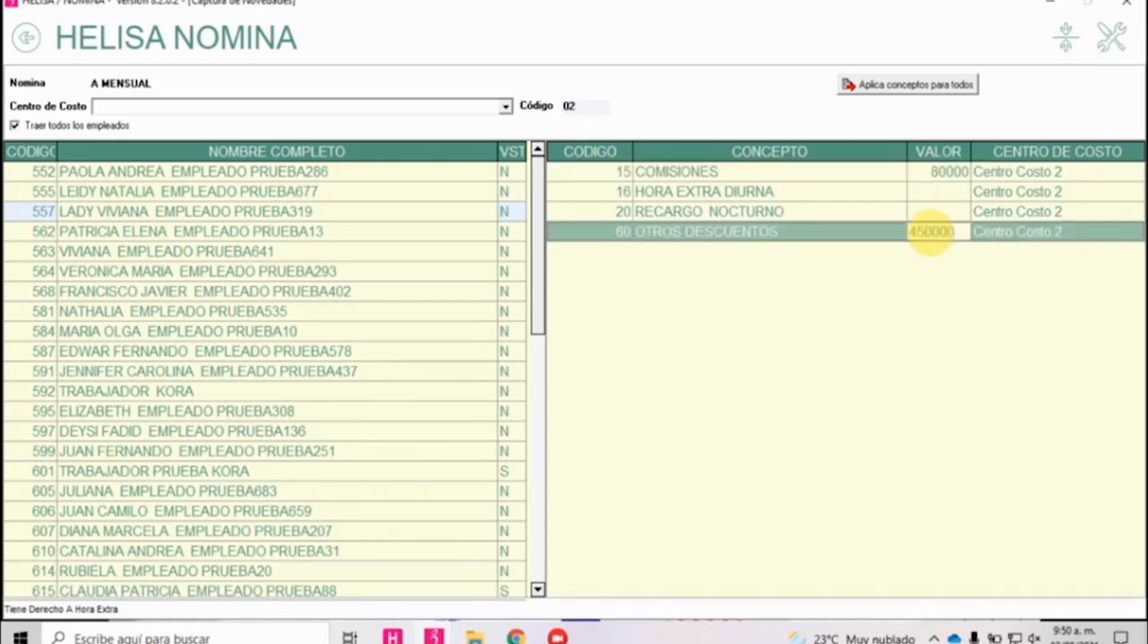
key("BackSpace")
Move through the employees after code 557 to check the concepts and cost centre offered for each.
left_click(371, 230)
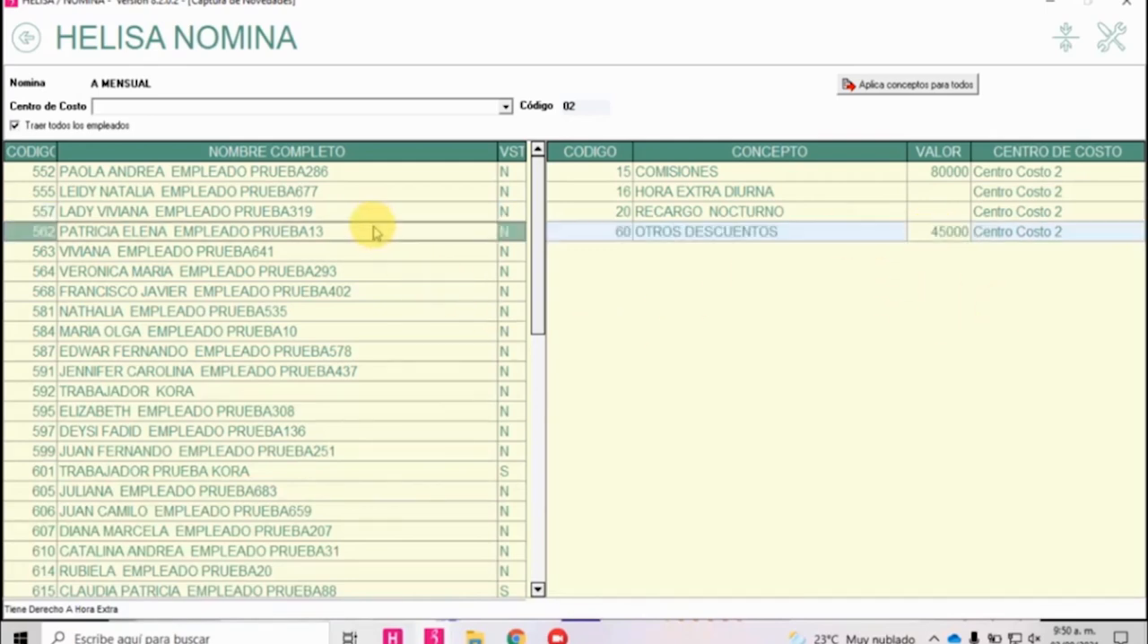
key("Down")
key("Down")
key("Down")
key("Down")
key("Down")
key("Down")
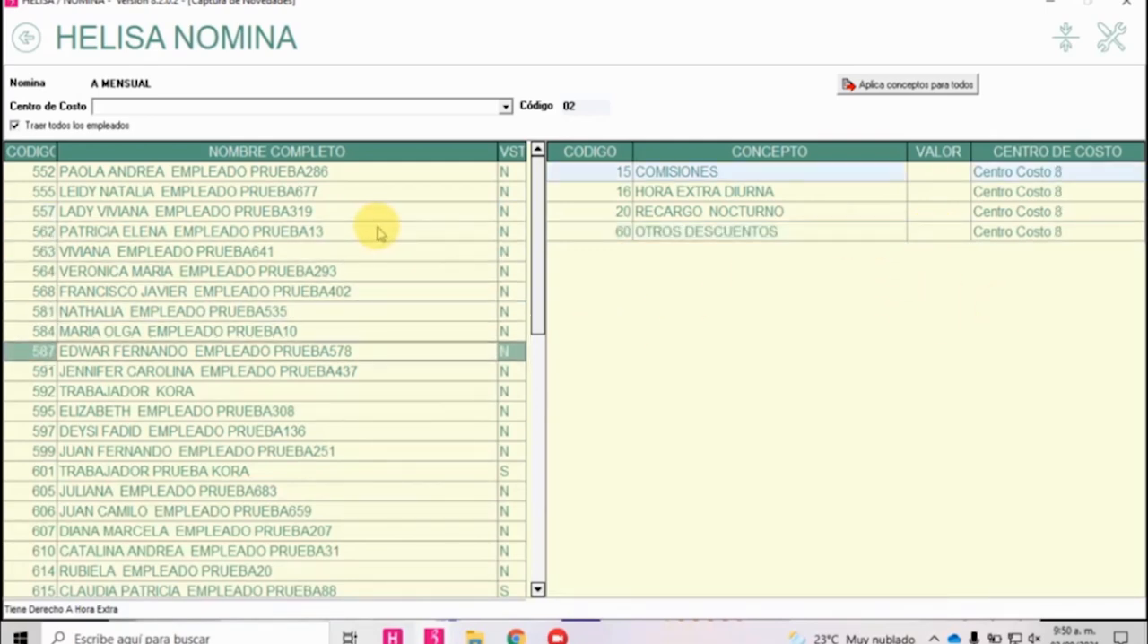
Switch to the other Helisa Nómina window, accept the COMISIONES CURSO CONCEPTOS form and return to the main menu.
key("alt+Tab")
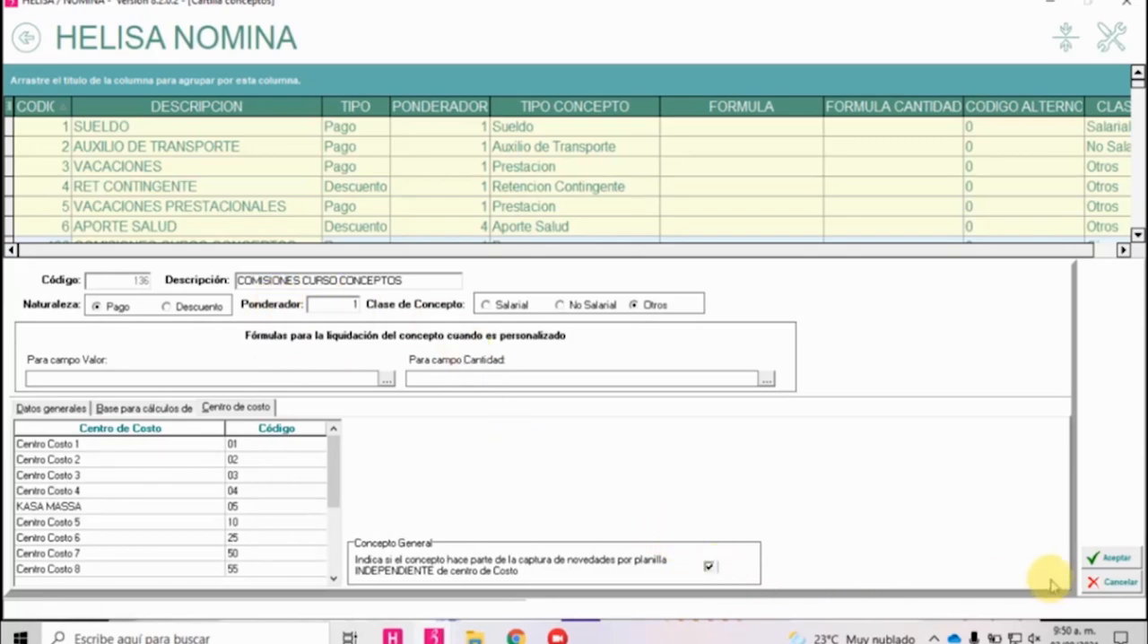
left_click(1103, 557)
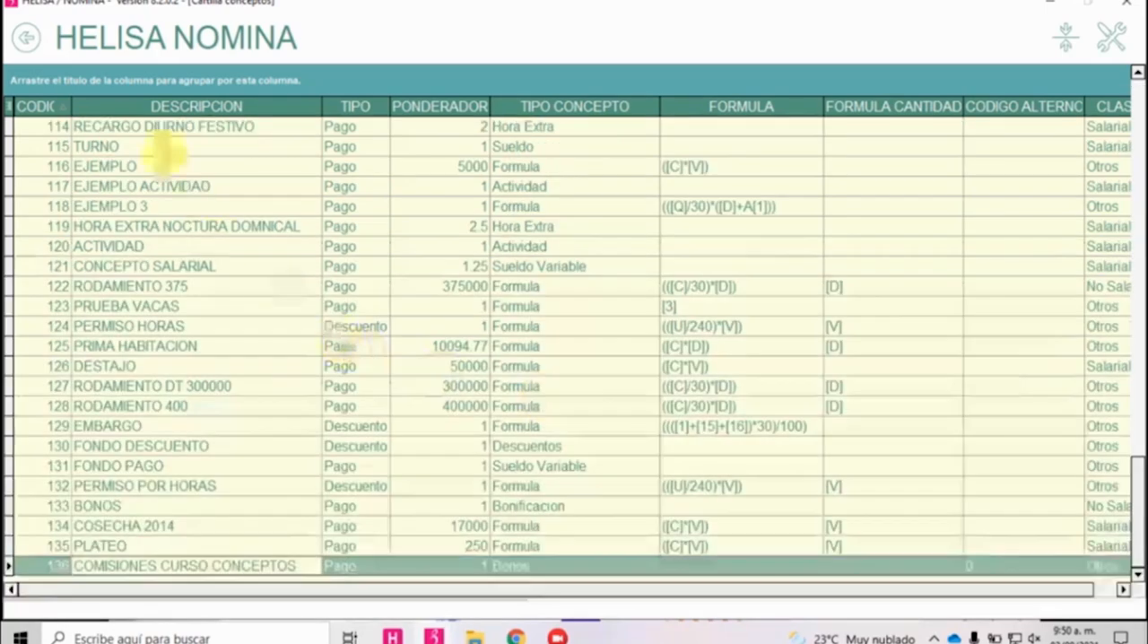
left_click(27, 37)
left_click(27, 38)
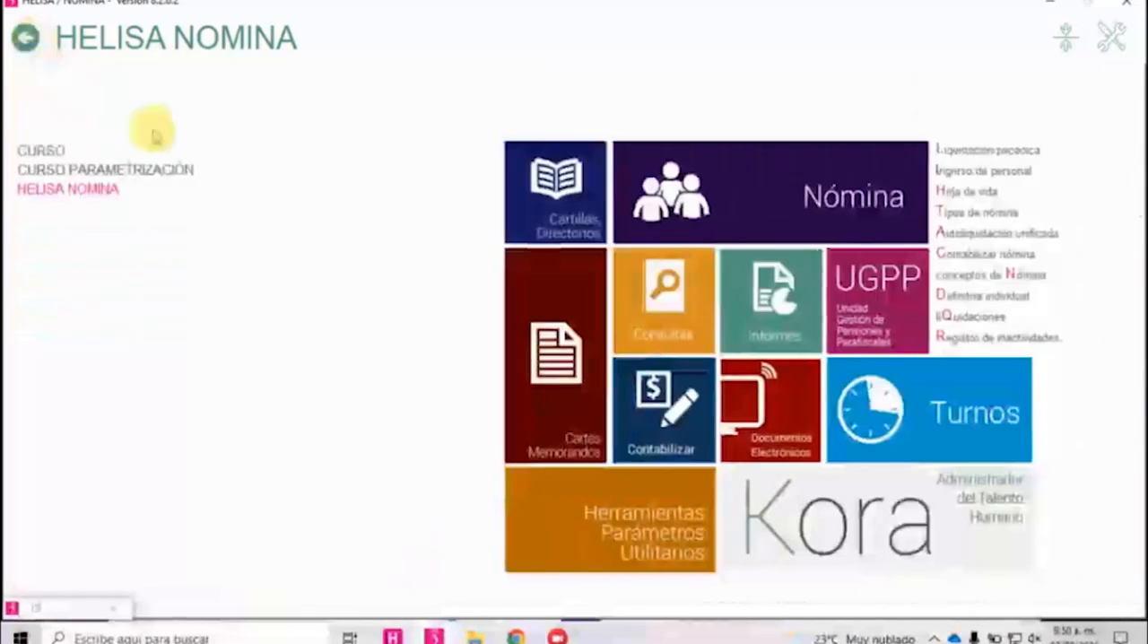
Open the novedades capture by planilla in the periodic settlement of A MENSUAL and check the concepts of some employees.
left_click(967, 152)
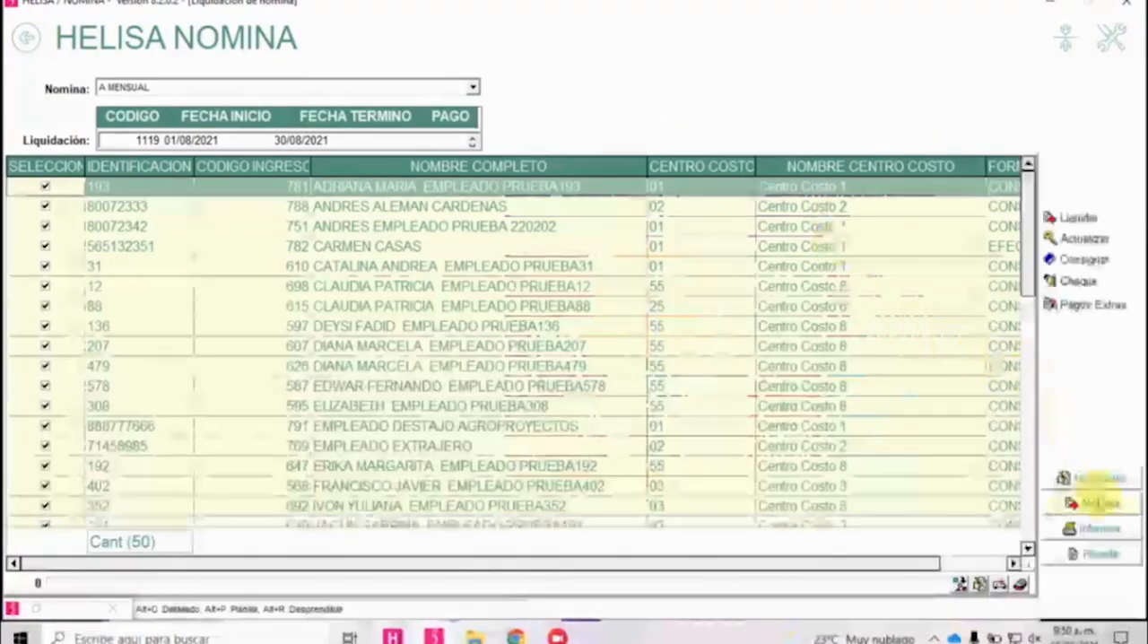
left_click(1097, 478)
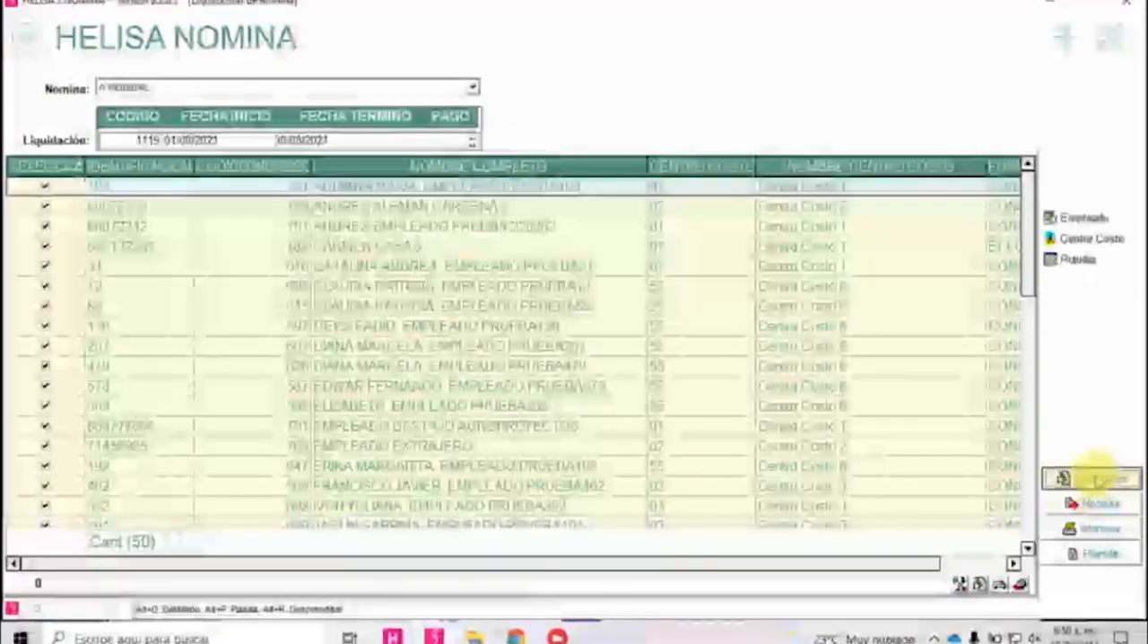
left_click(1081, 222)
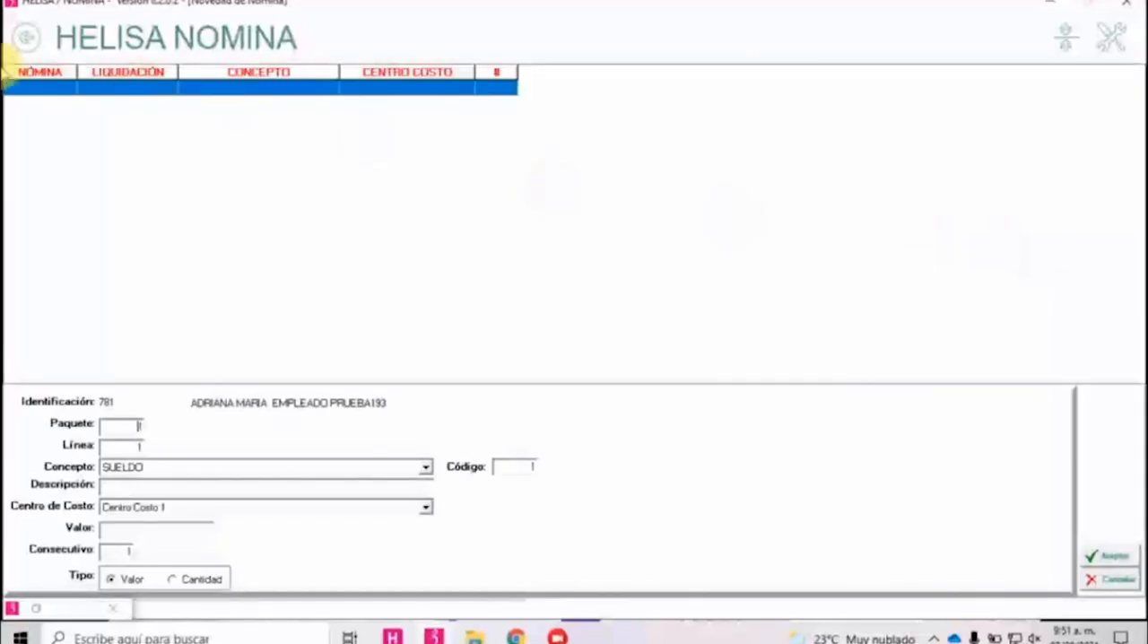
left_click(27, 38)
left_click(1065, 269)
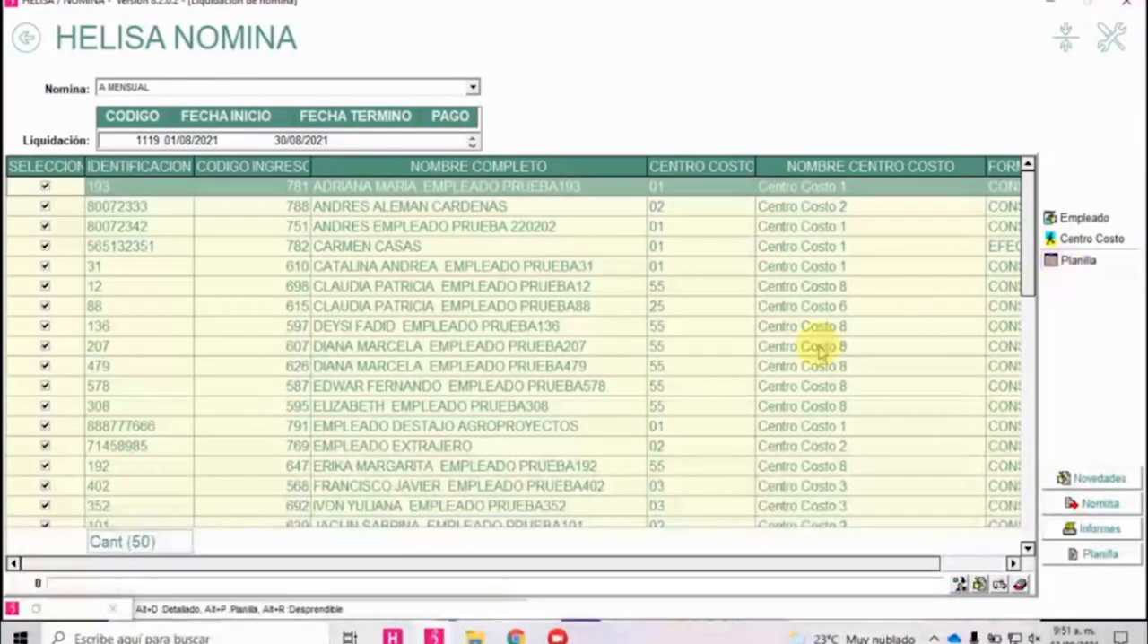
left_click(301, 370)
left_click(385, 311)
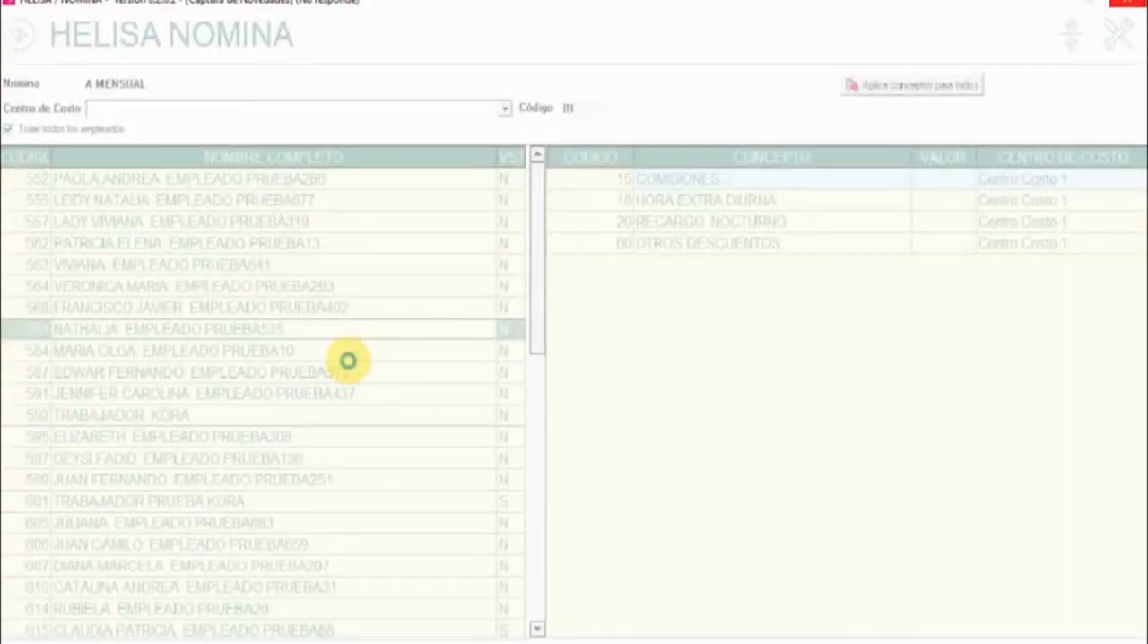
Try to end a Nomina.exe task in the Task Manager and return to the Helisa Nómina window.
key("alt+Tab")
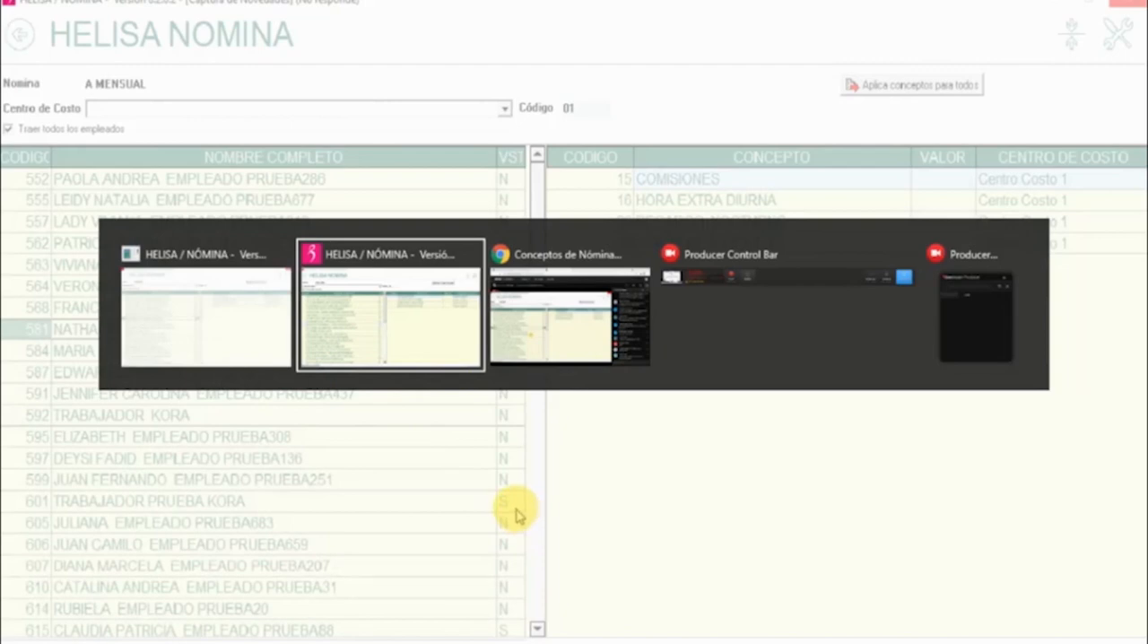
left_click(419, 335)
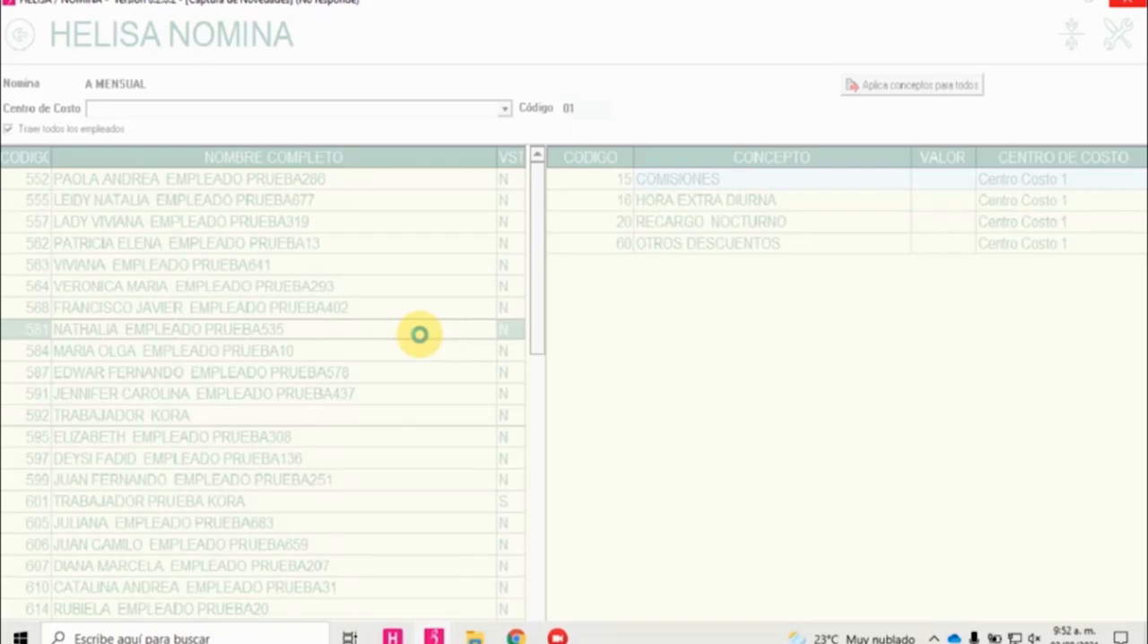
right_click(665, 635)
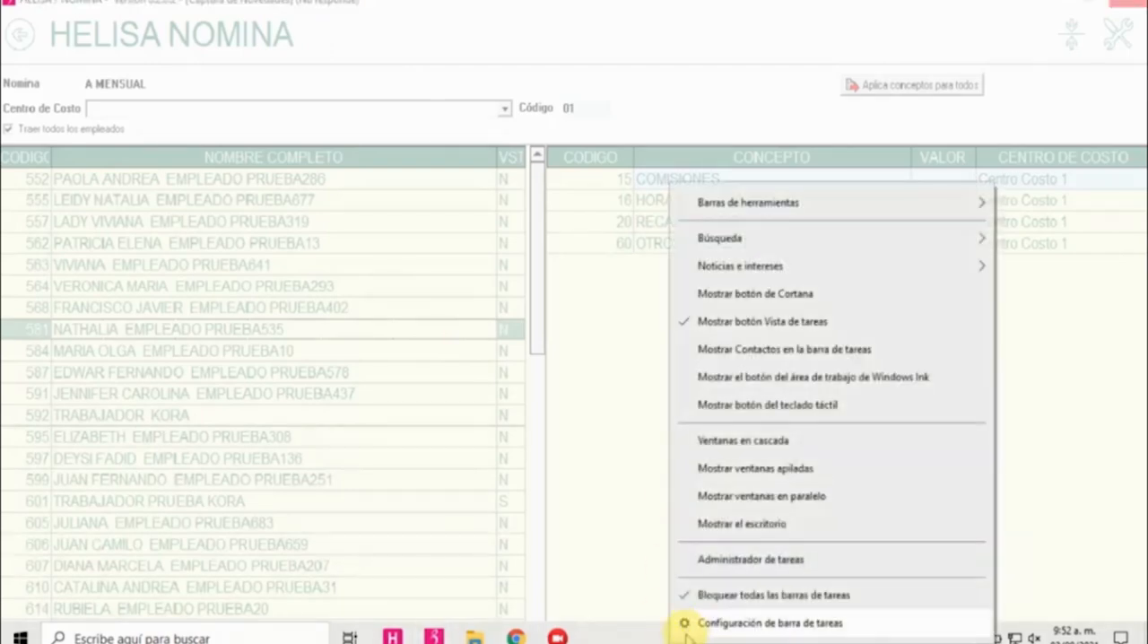
left_click(727, 560)
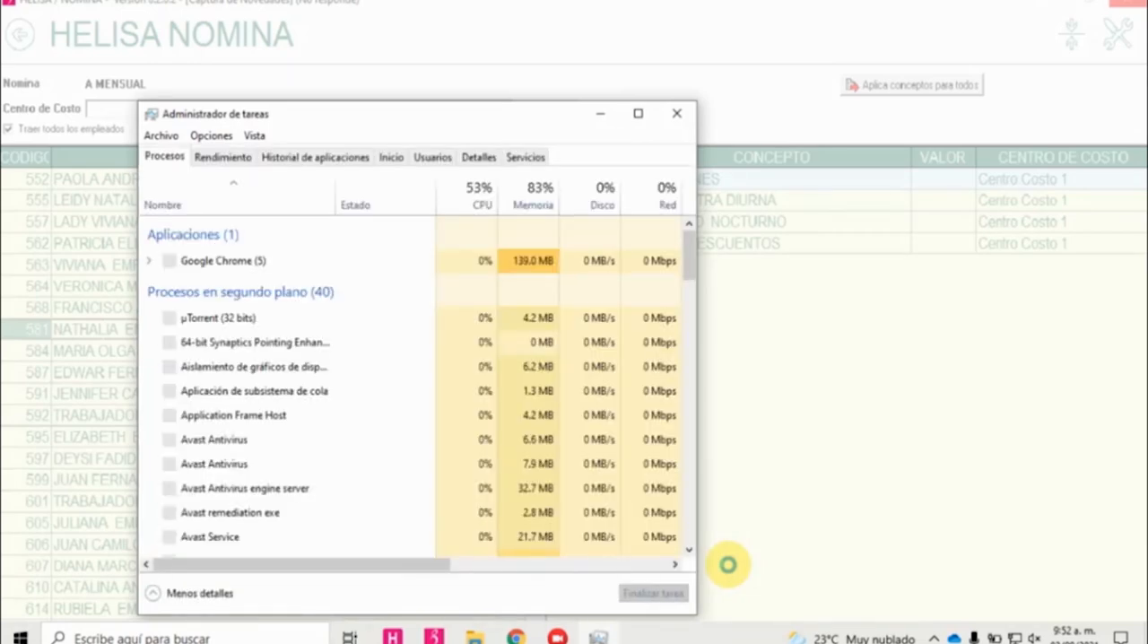
scroll(225, 410, "down", 5)
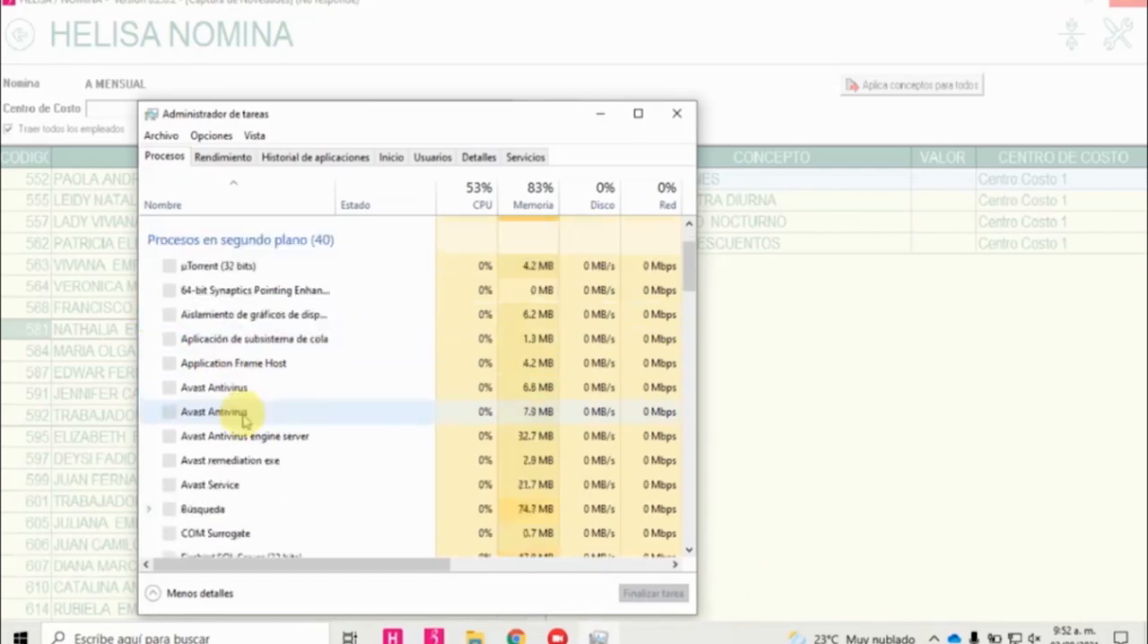
scroll(252, 441, "down", 6)
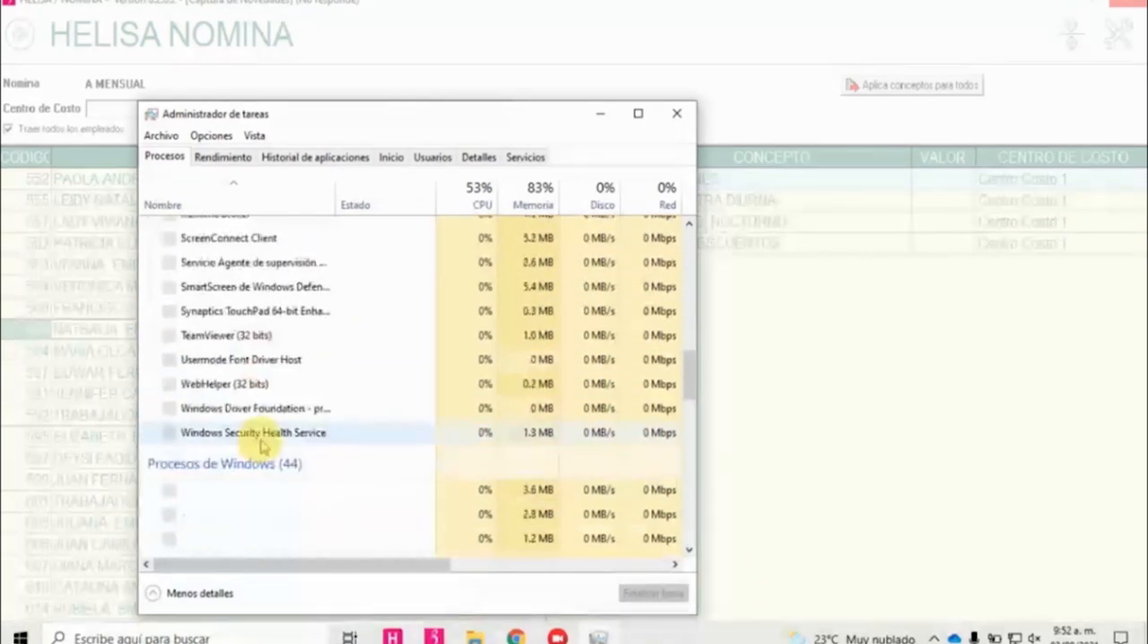
scroll(269, 411, "up", 10)
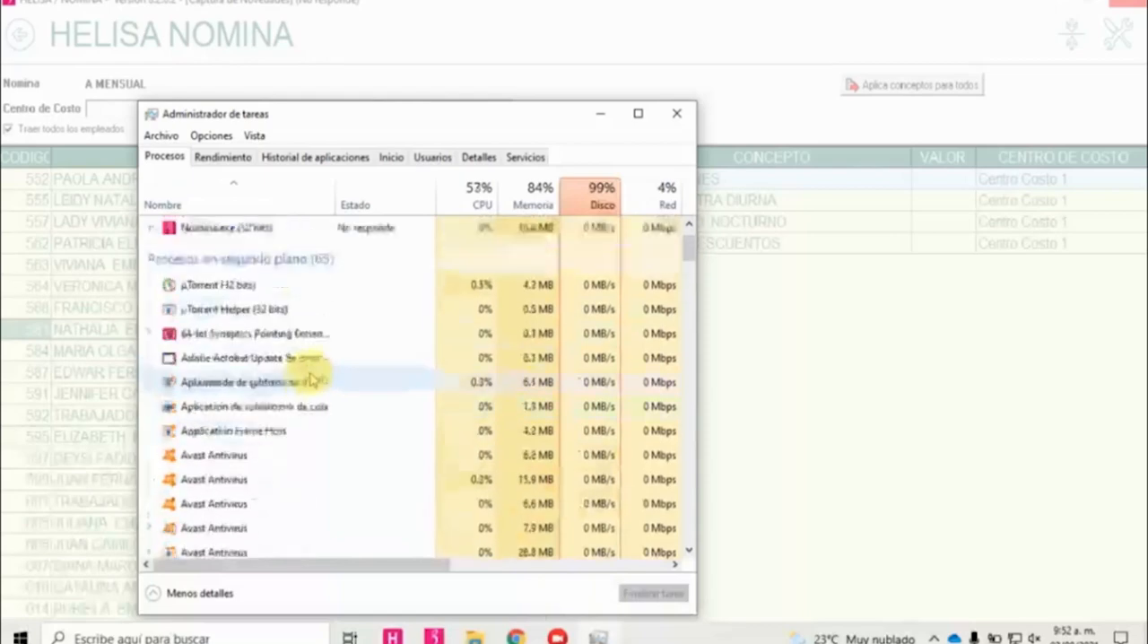
right_click(231, 336)
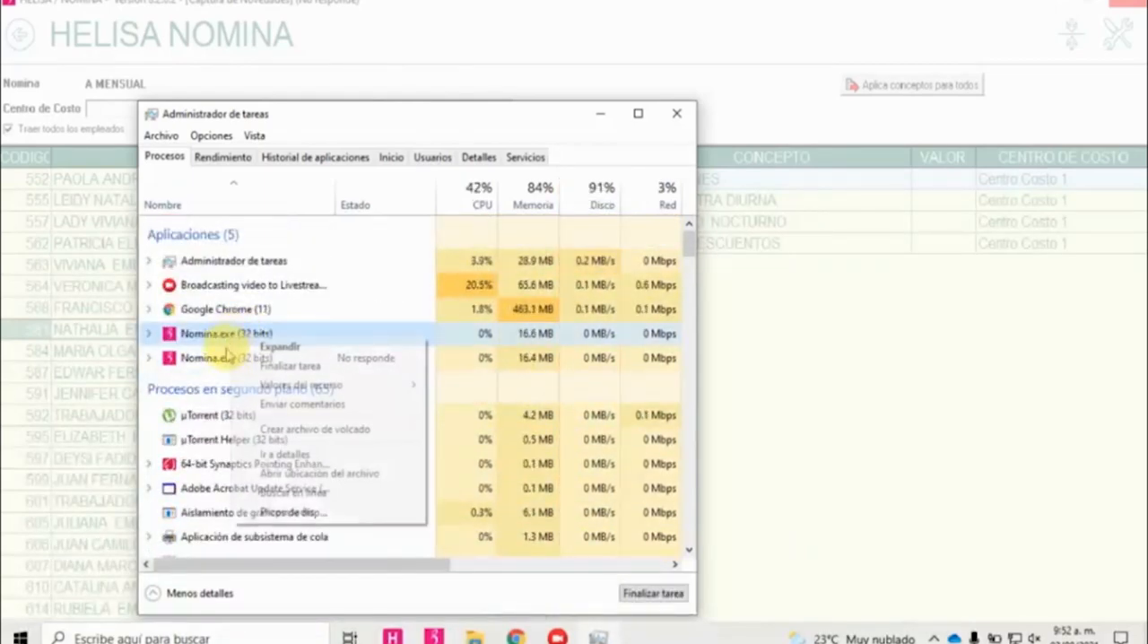
left_click(280, 368)
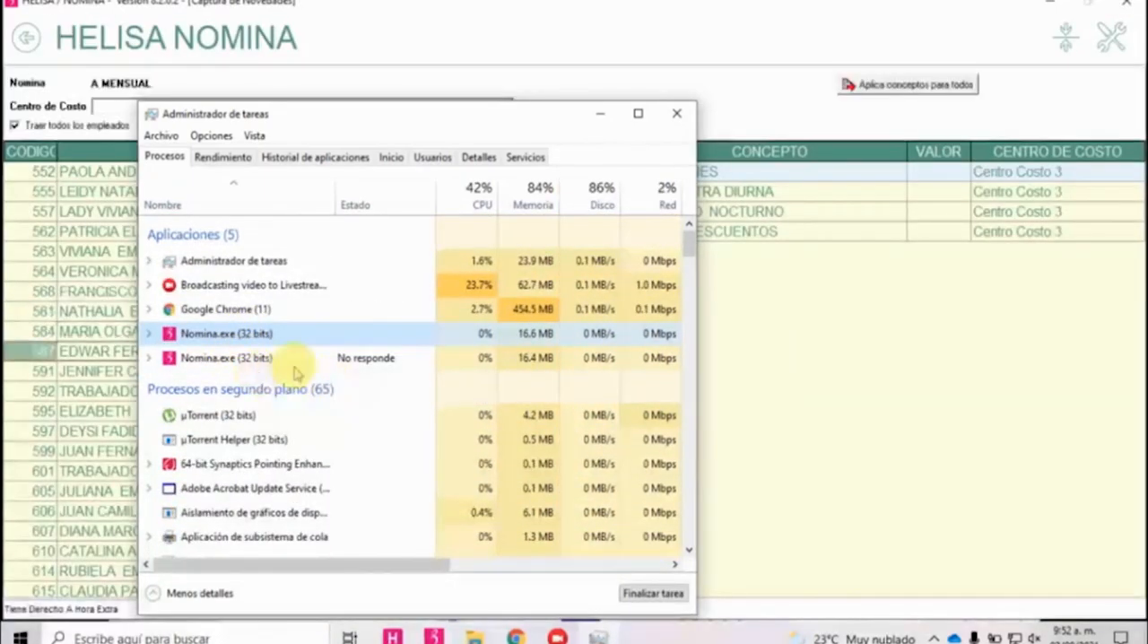
left_click(849, 379)
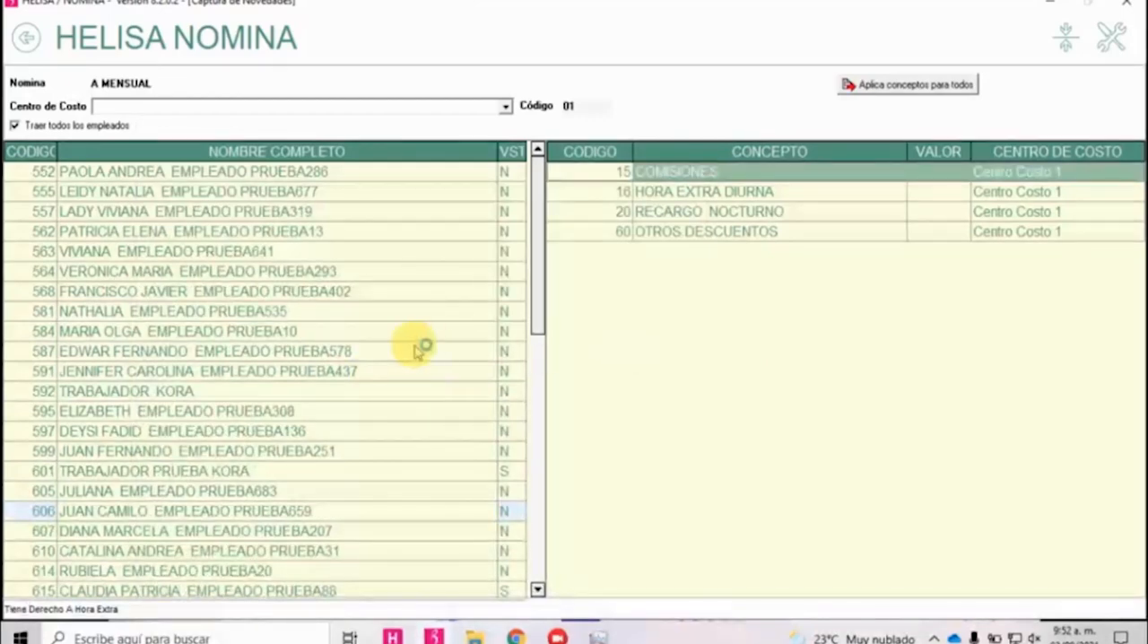
Step up and down the planilla's employee list to compare the cost centre assigned to each employee's concepts.
left_click(419, 351)
key("Down")
key("Down")
key("Up")
key("Up")
key("Up")
key("Up")
key("Up")
key("Up")
key("Up")
key("Up")
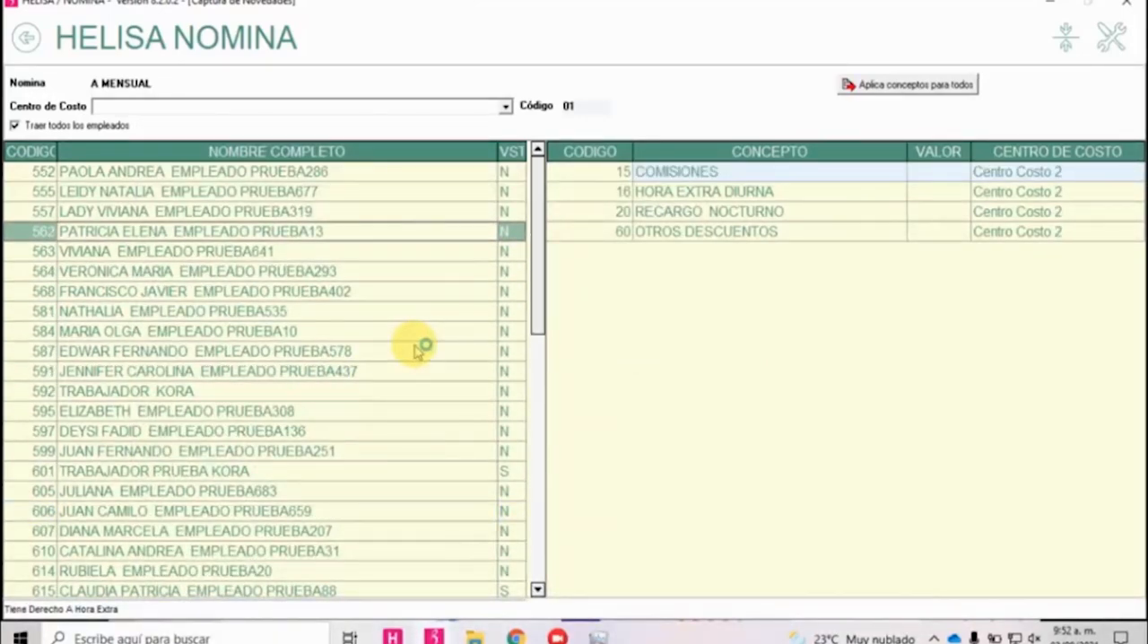
key("Up")
key("Up")
key("Up")
key("Down")
key("Down")
key("Down")
Leave the novedades capture and the periodic settlement, returning to the main menu.
left_click(26, 36)
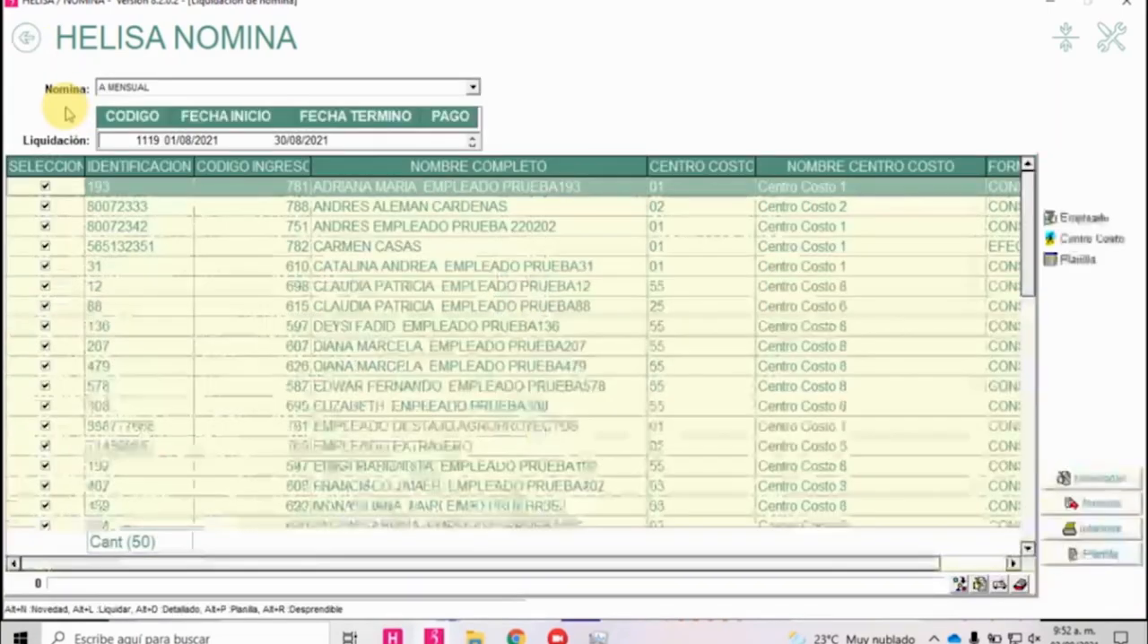
left_click(422, 305)
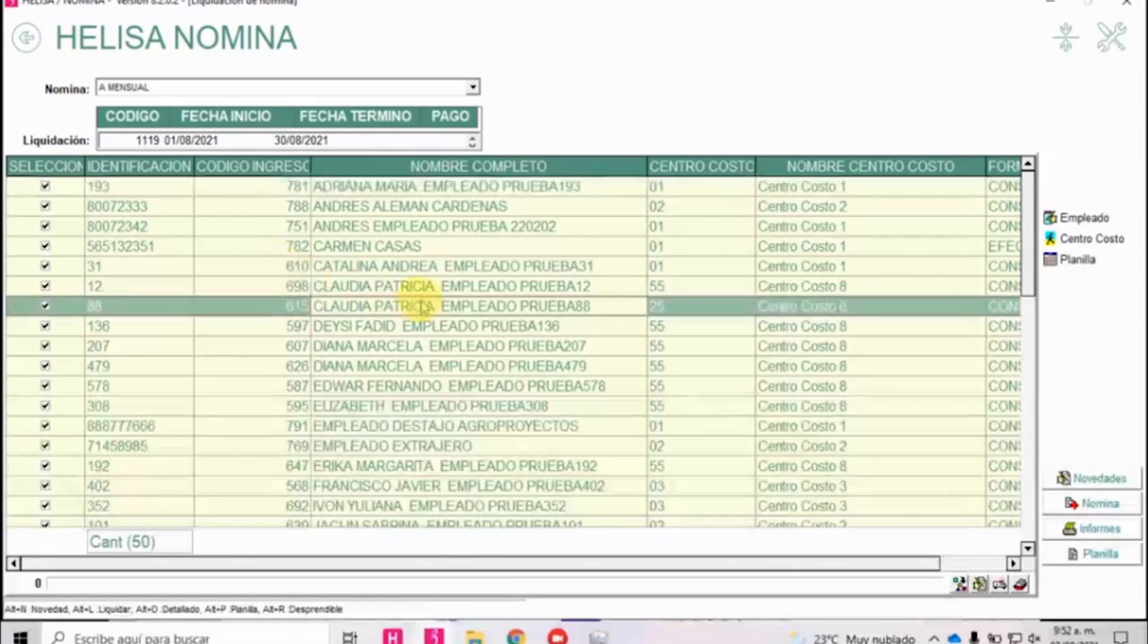
left_click(26, 39)
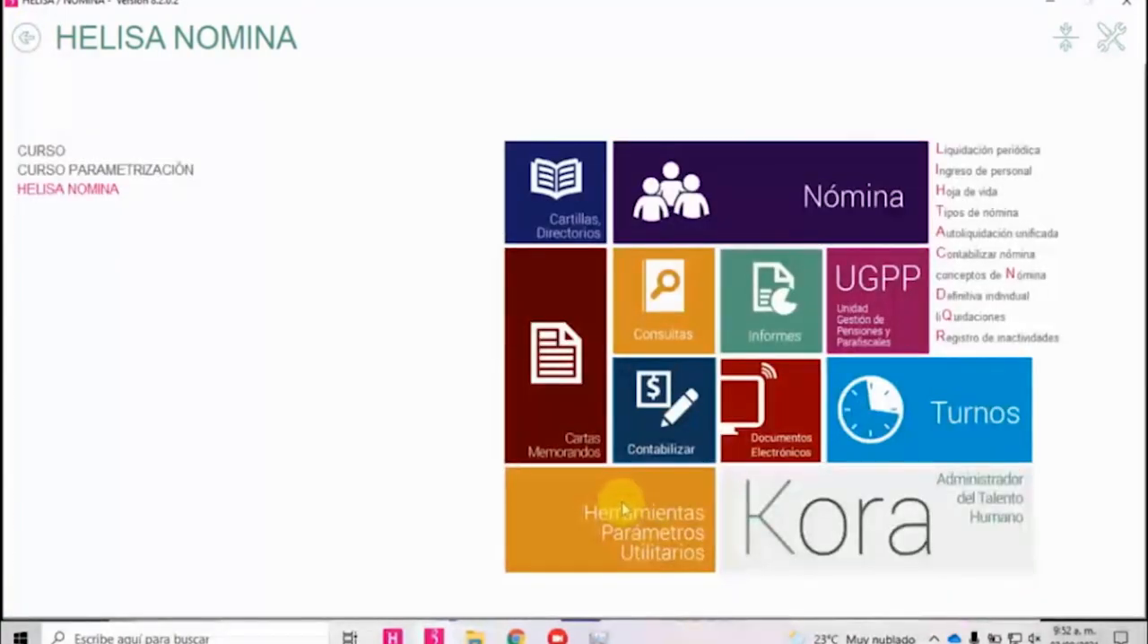
Open the Conceptos de Nómina list in the Parámetros Particulares, sort it by code and go to its last concepts.
left_click(623, 509)
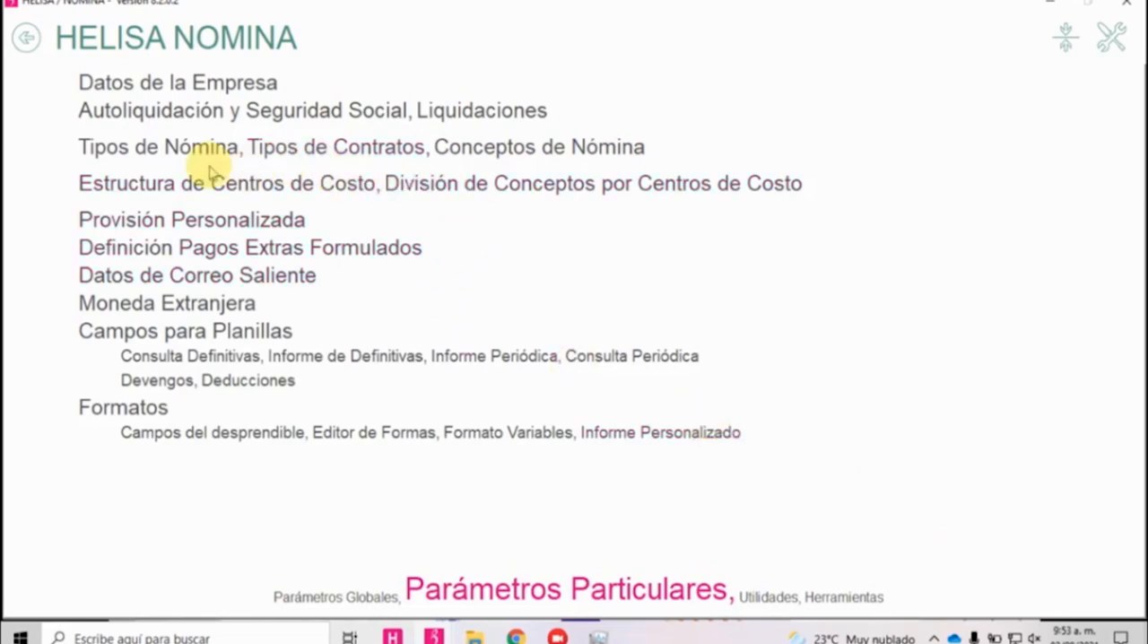
left_click(565, 150)
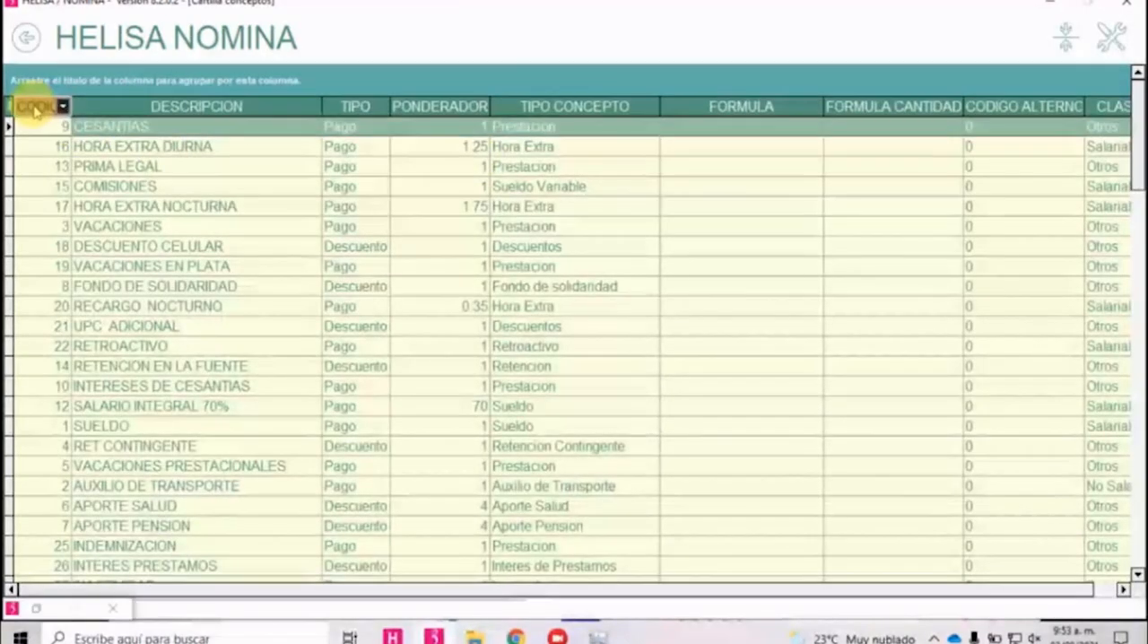
left_click(40, 106)
scroll(269, 341, "down", 5)
scroll(282, 354, "down", 20)
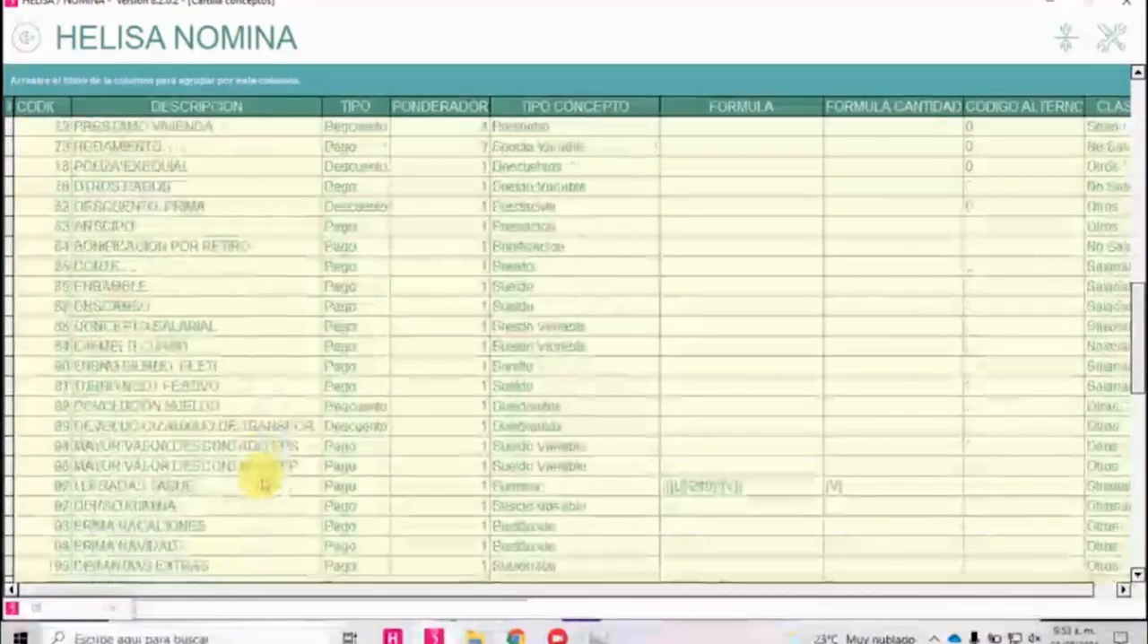
scroll(273, 505, "down", 4)
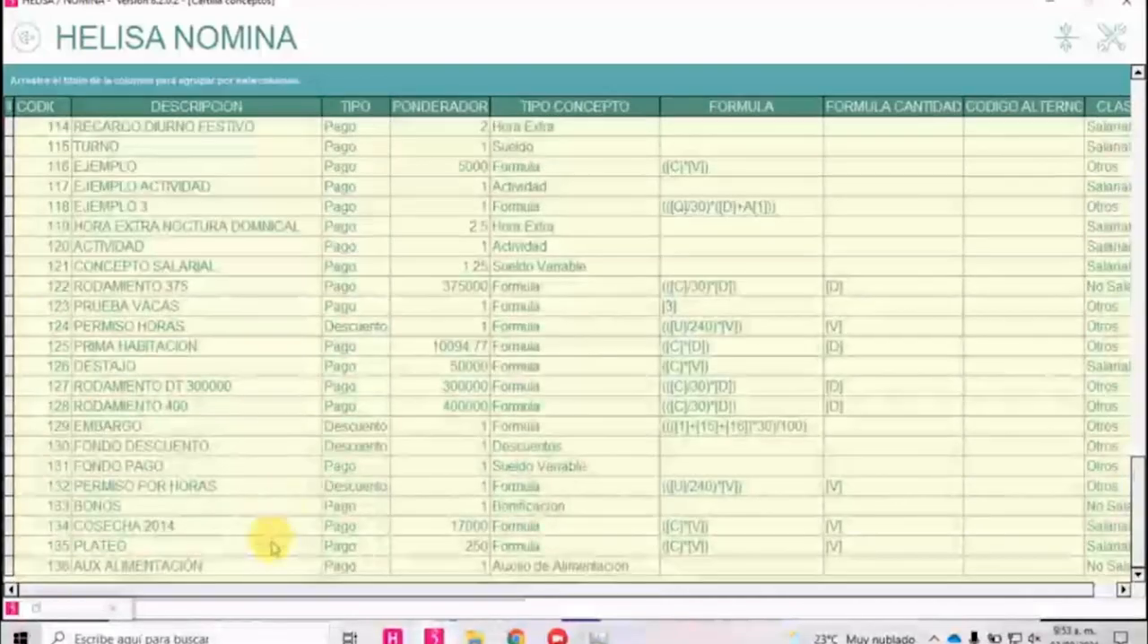
scroll(271, 549, "up", 10)
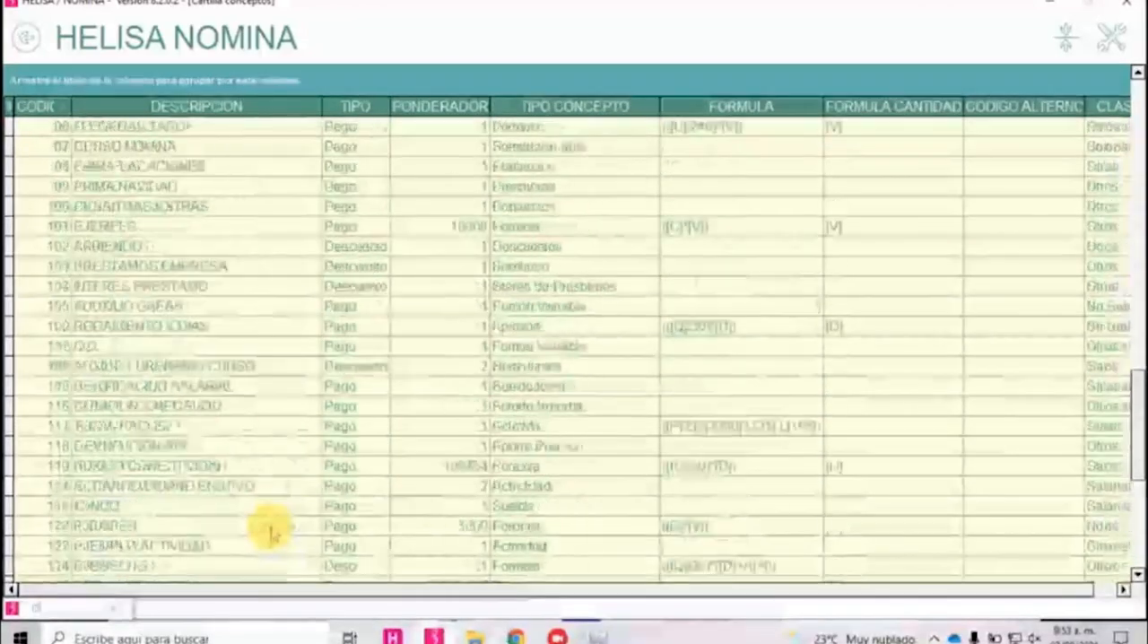
scroll(273, 532, "down", 10)
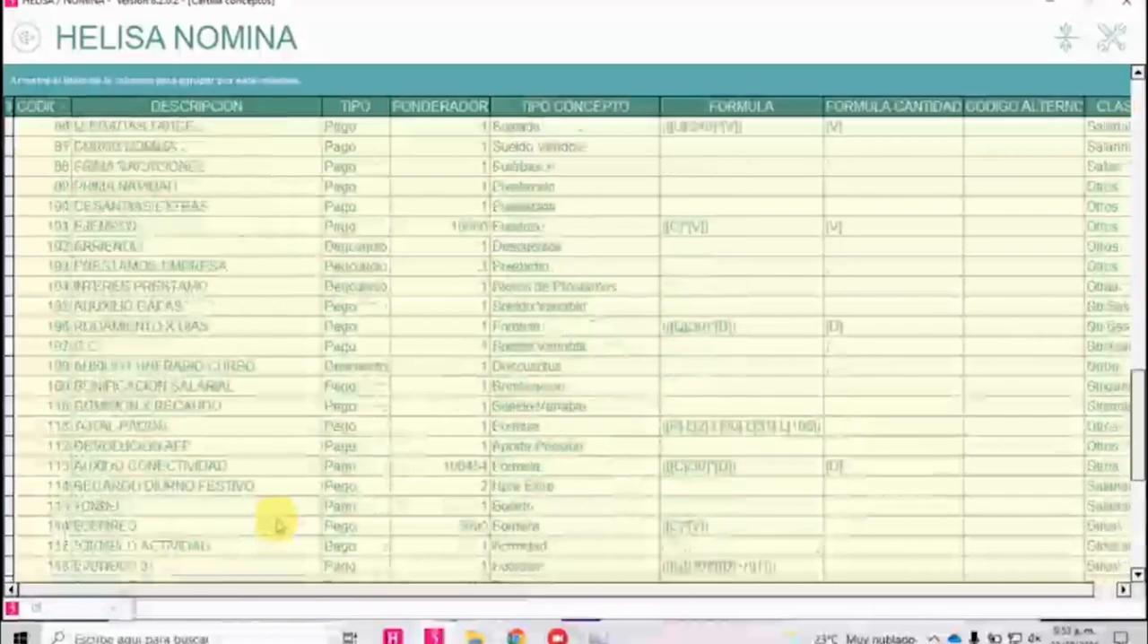
Create a payroll concept with the description COMISIONES CURSO CONCEPTOS and the concept type Sueldo Vrble.
right_click(254, 529)
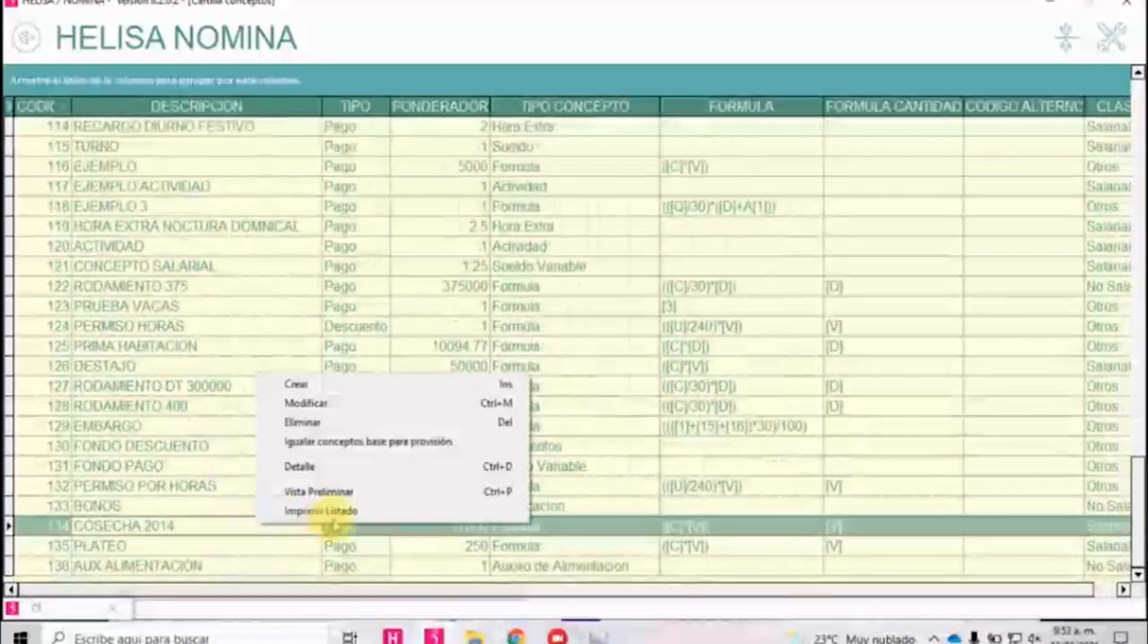
left_click(320, 384)
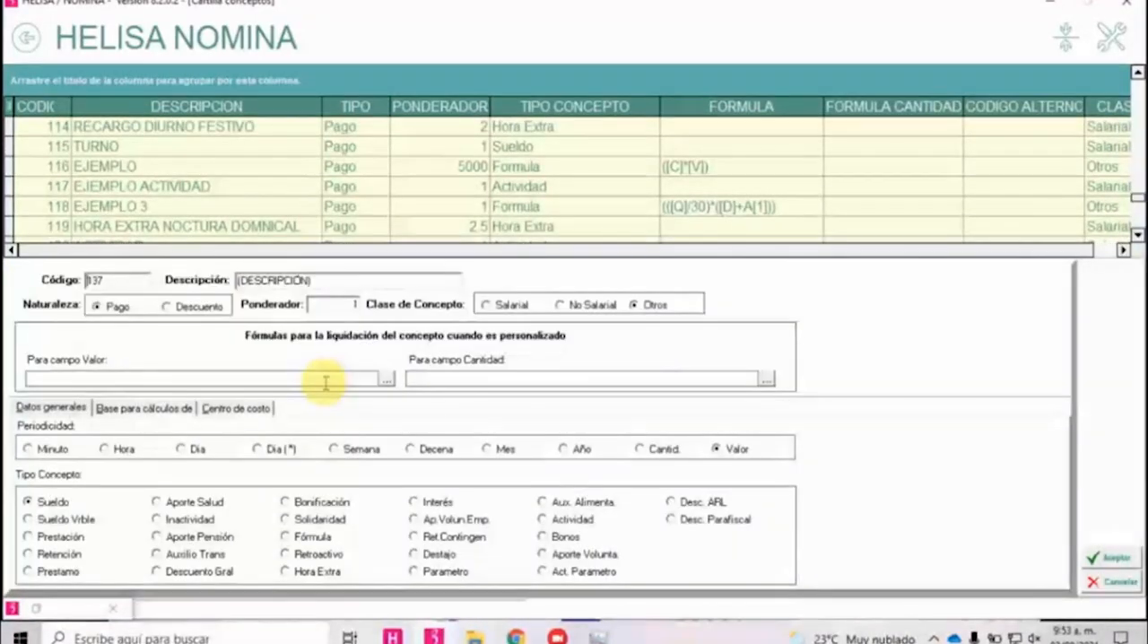
type("COMKIOSNES")
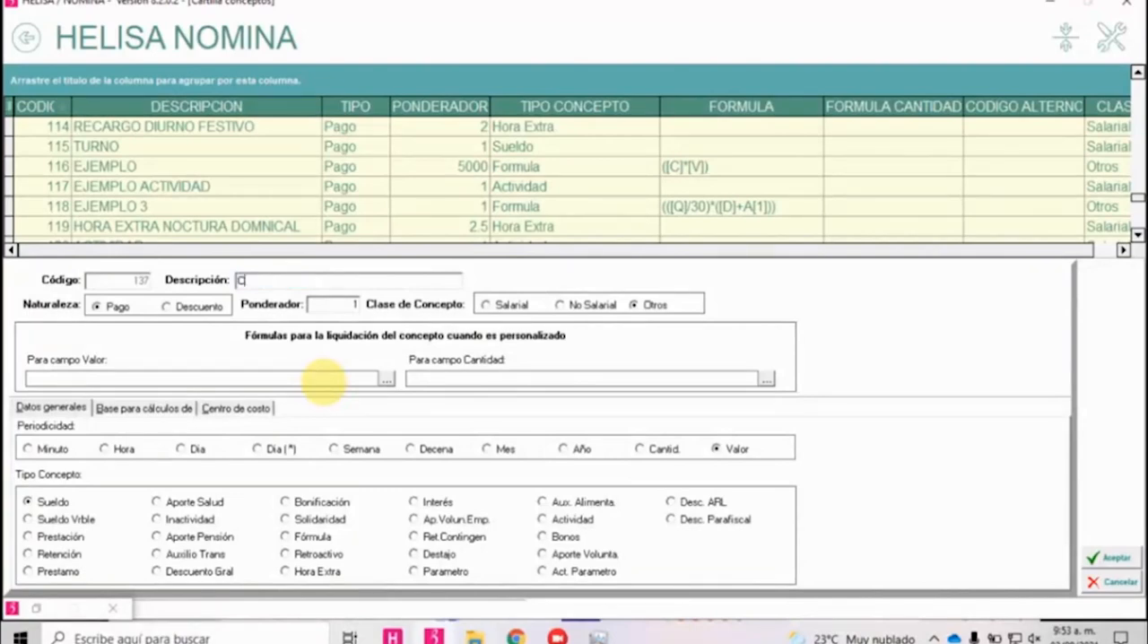
key("BackSpace")
key("BackSpace")
key("BackSpace")
key("Escape")
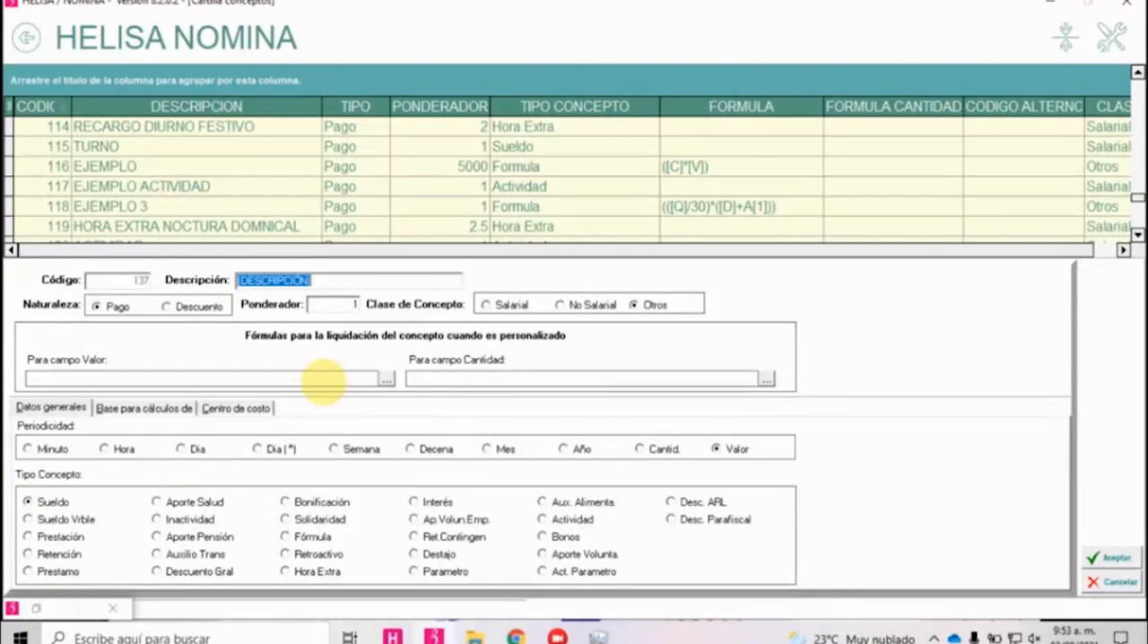
type("COMISIONES")
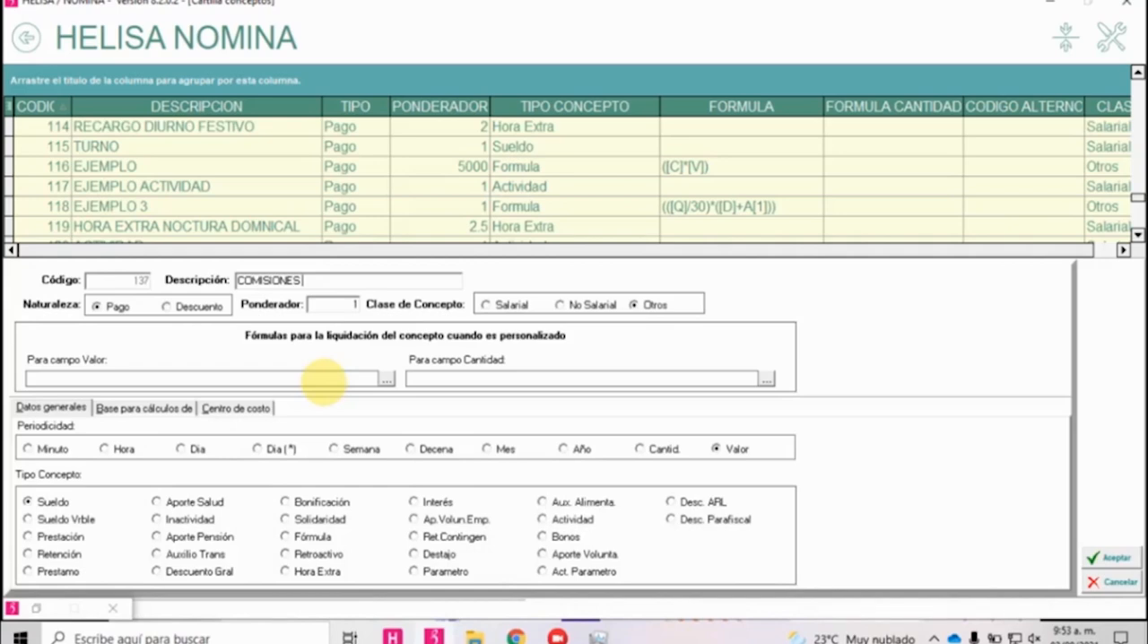
type("CURSO CONCEPTOS")
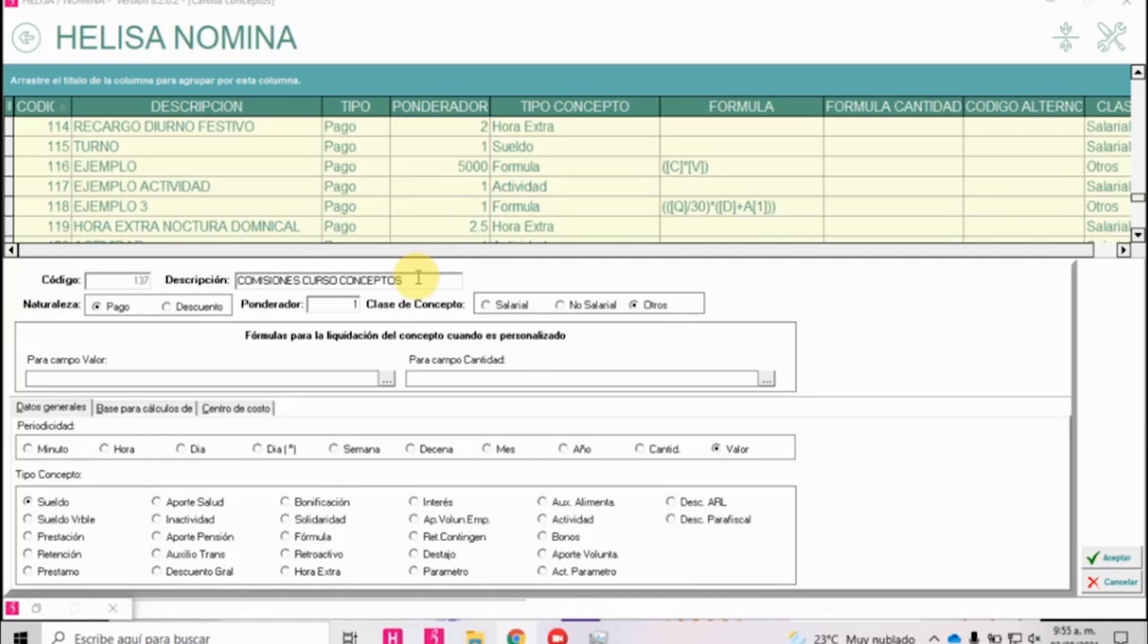
left_click(82, 524)
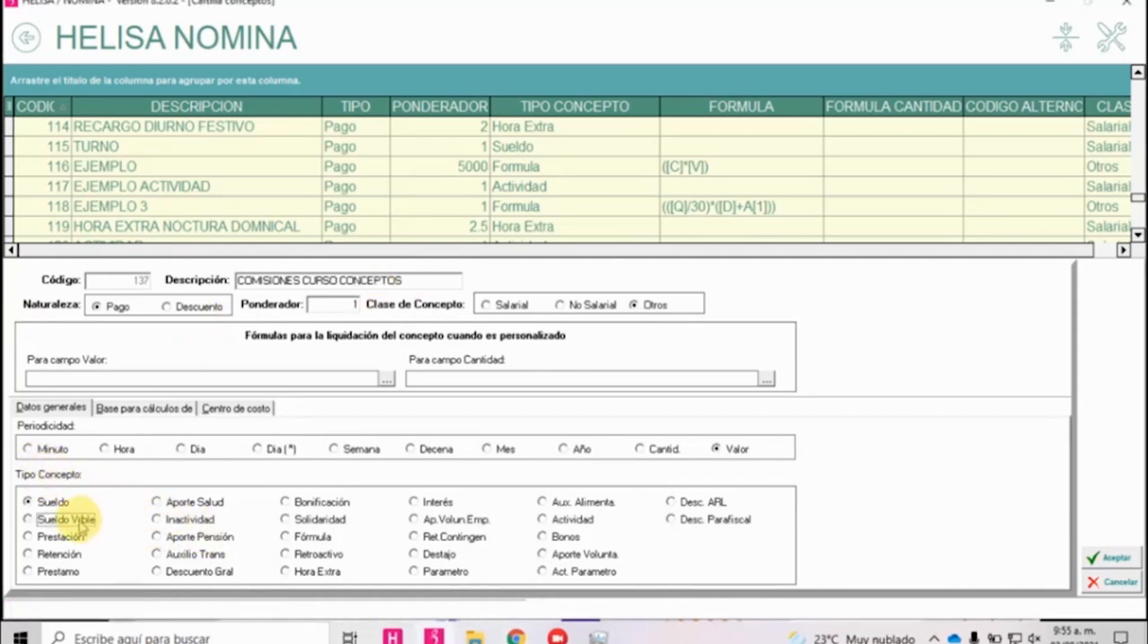
Include the concept in the calculation bases Prima, Cesantías, Vacaciones, Vacaciones en Plata, Vacaciones Prest. and Indemnización.
left_click(125, 408)
left_click(90, 445)
left_click(91, 468)
left_click(90, 491)
left_click(215, 468)
left_click(214, 445)
left_click(214, 492)
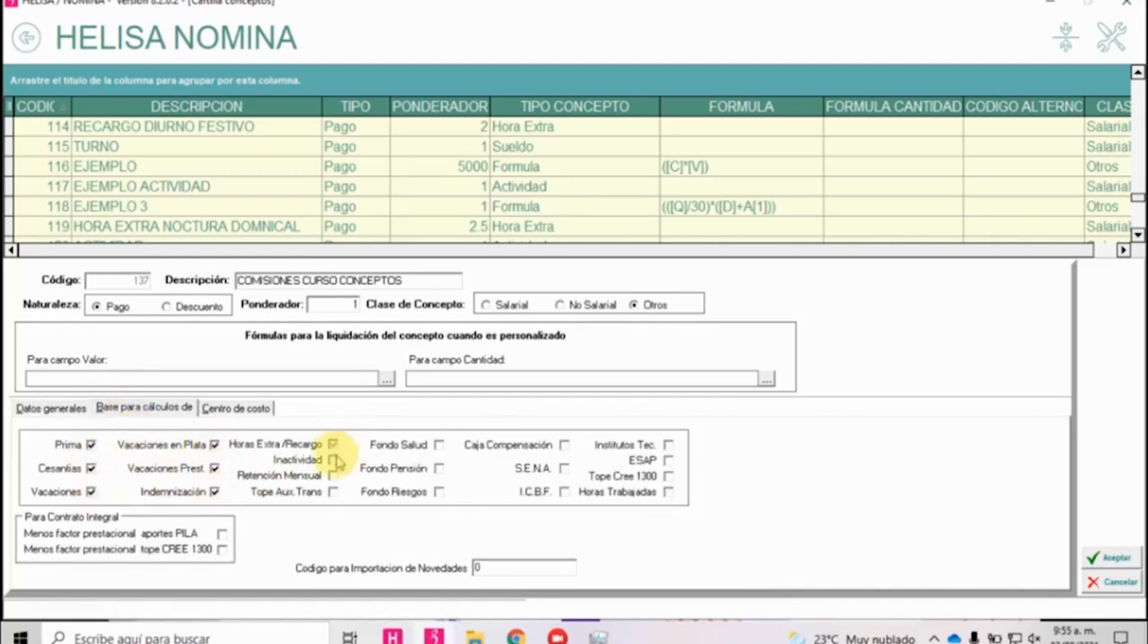
Add Inactividad, Retención Mensual, Tope Aux.Trans, Fondo Salud, Pensión and Riesgos, Caja Compensación, S.E.N.A., I.C.B.F. and Tope Cree 1300 as bases, leaving out Horas Extra/Recargo.
left_click(333, 459)
left_click(333, 476)
left_click(332, 492)
left_click(439, 445)
left_click(438, 468)
left_click(438, 491)
left_click(563, 445)
left_click(563, 468)
left_click(564, 492)
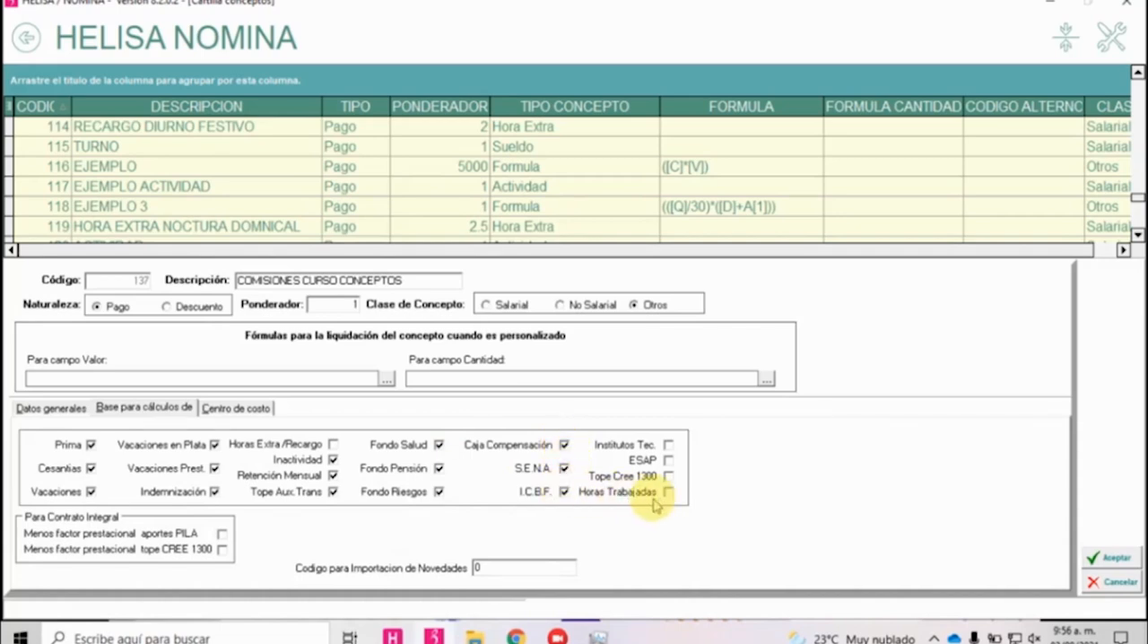
left_click(668, 477)
left_click(166, 409)
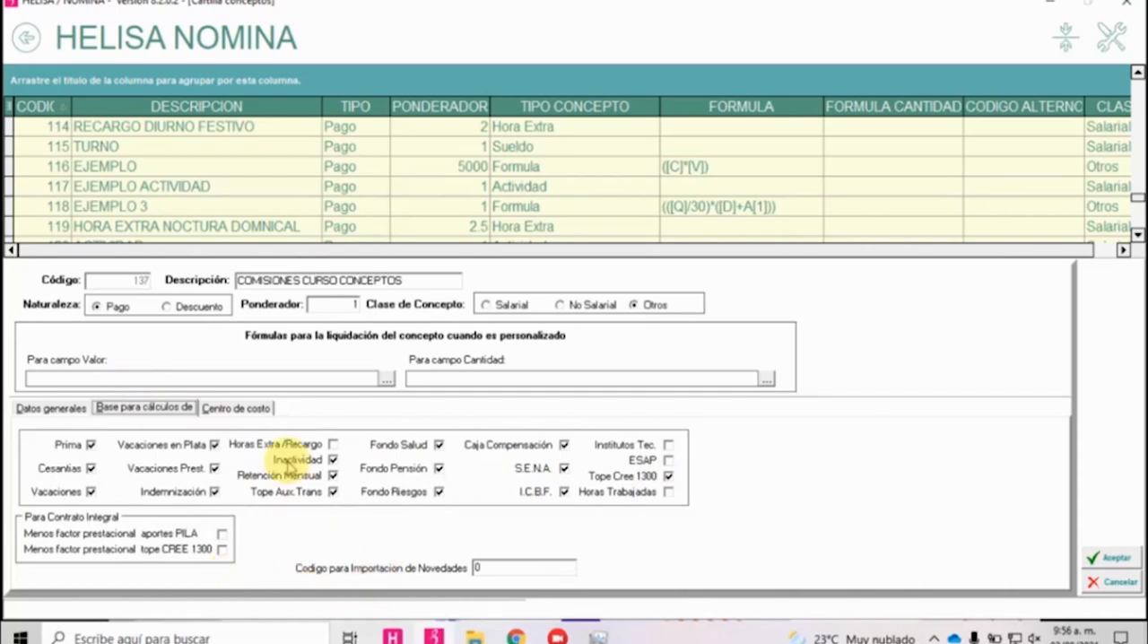
Mark the commissions concept as a Concepto General for planilla capture independent of cost centre, and save the concept.
left_click(251, 410)
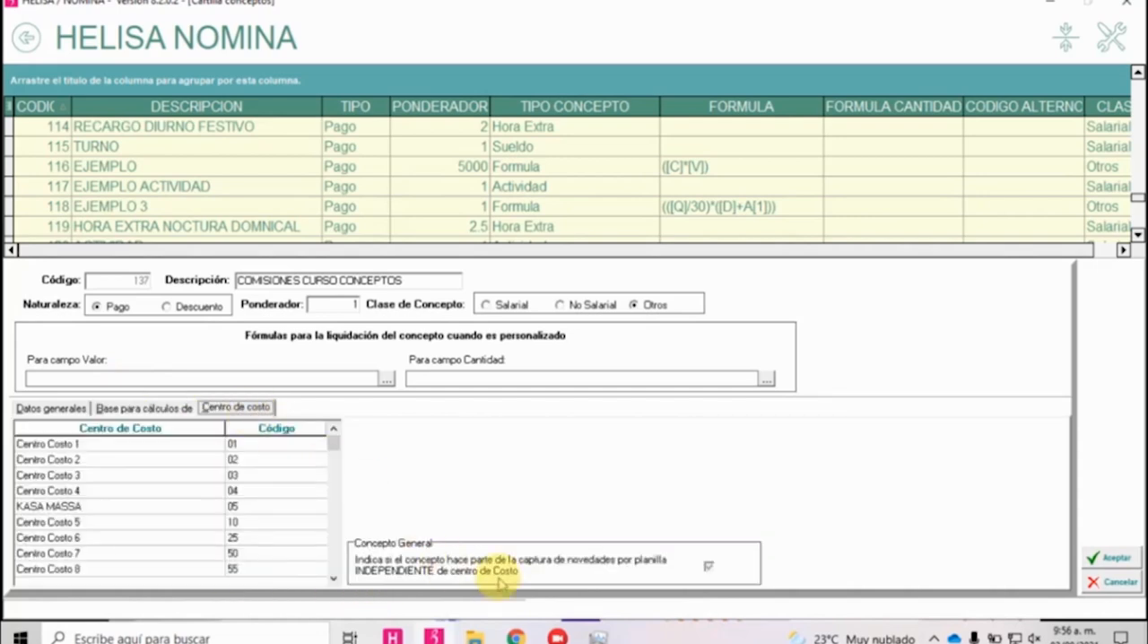
left_click(708, 567)
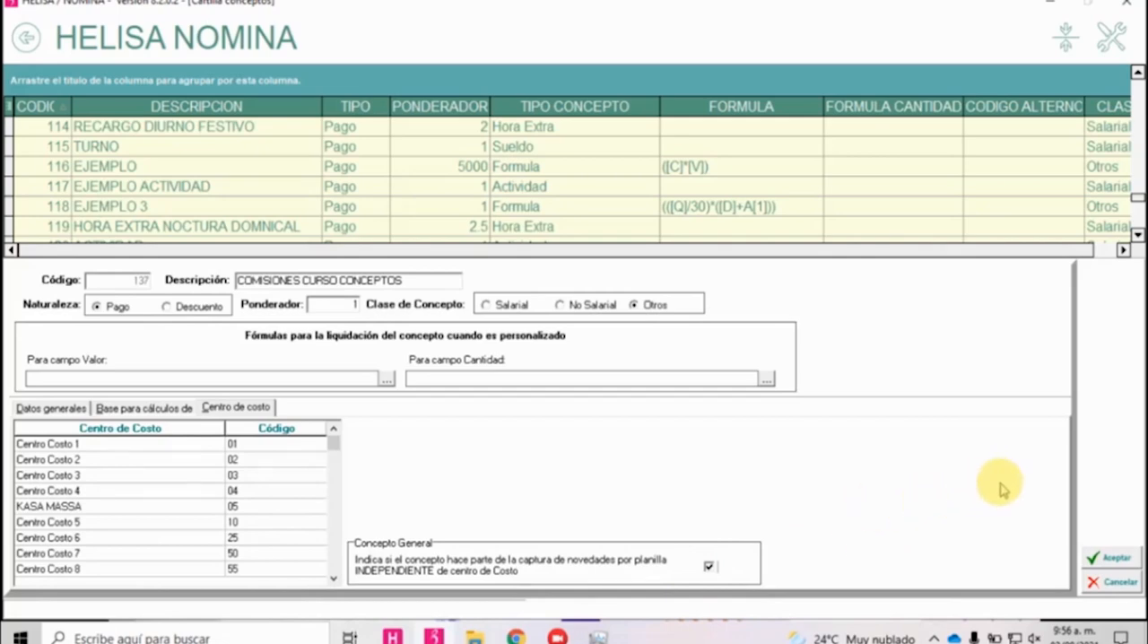
left_click(1114, 560)
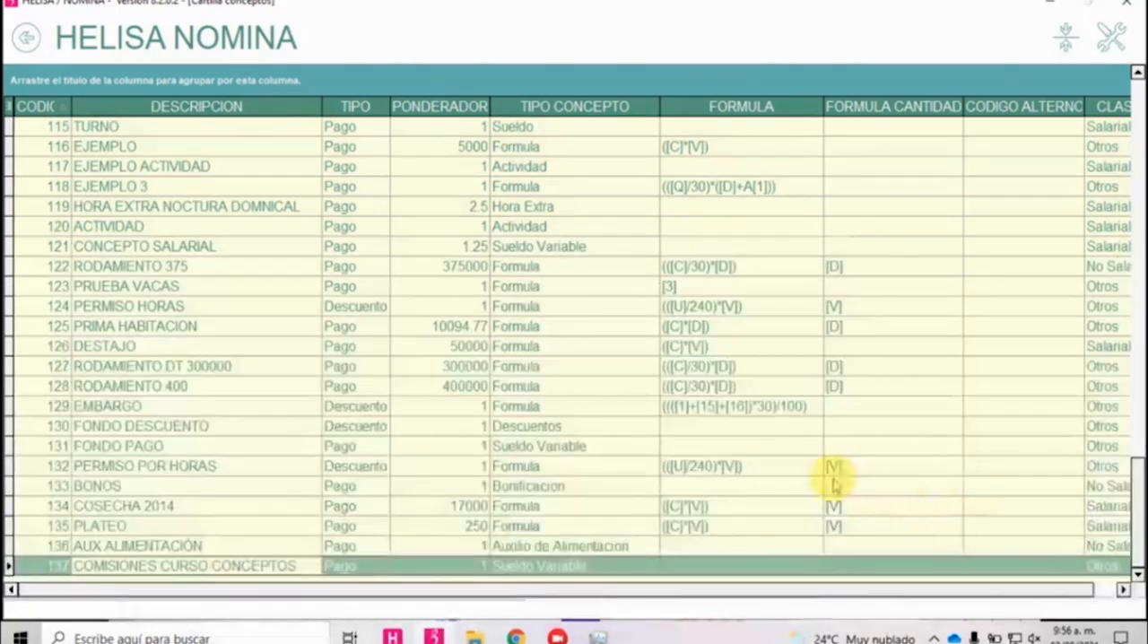
Modify COMISIONES CURSO CONCEPTOS to the concept class Salarial, check its calculation bases and save it.
left_click(417, 567)
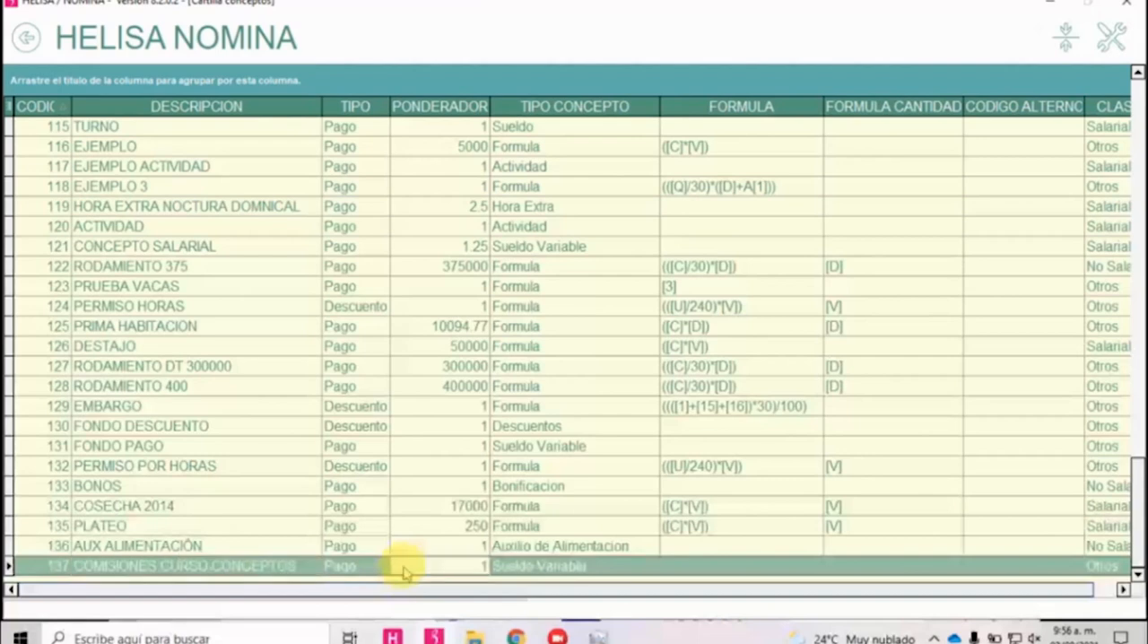
right_click(457, 579)
left_click(457, 451)
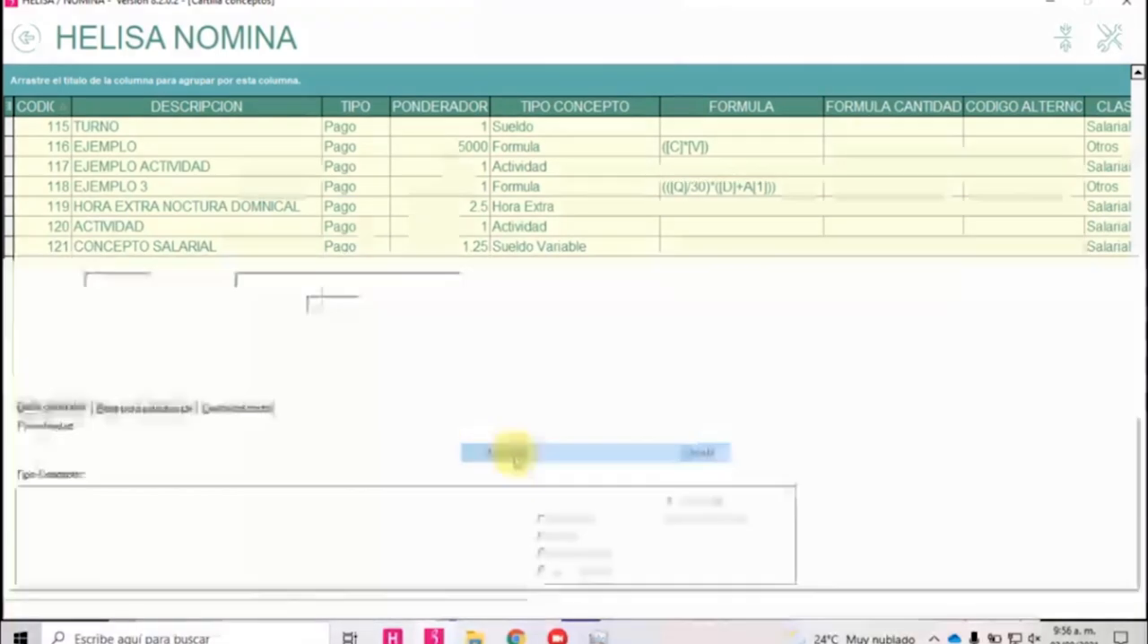
left_click(485, 305)
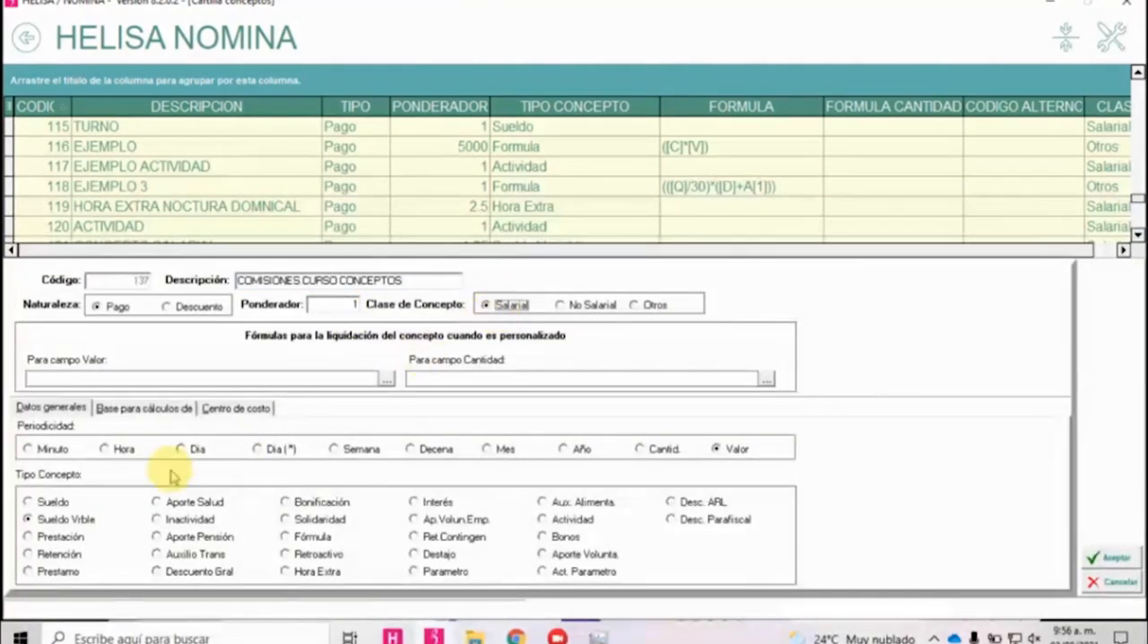
left_click(152, 408)
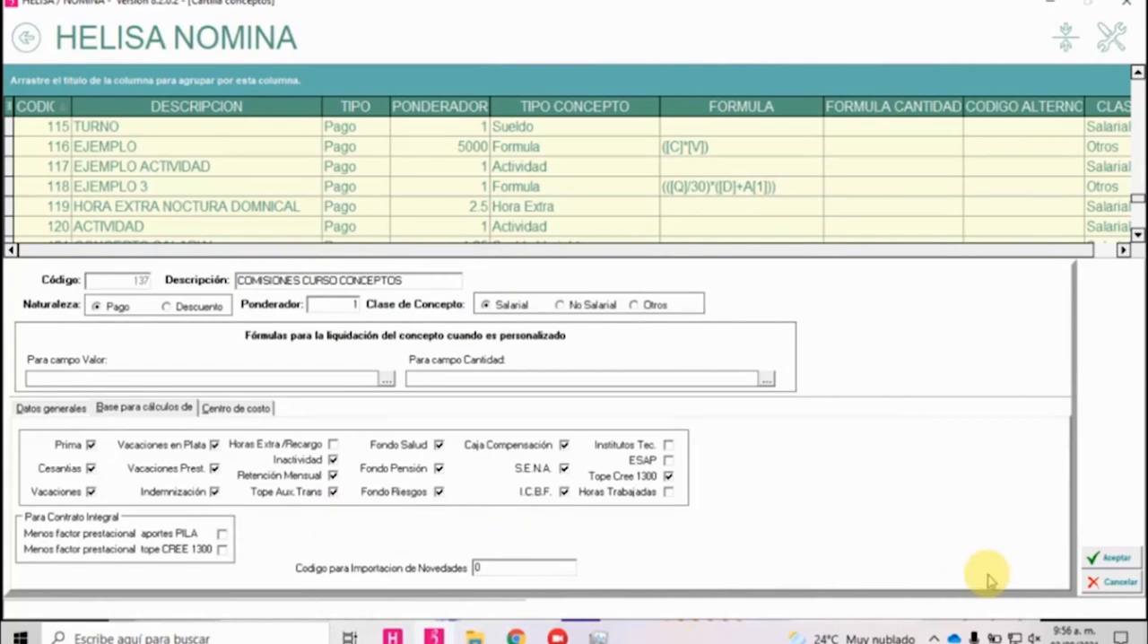
left_click(1109, 557)
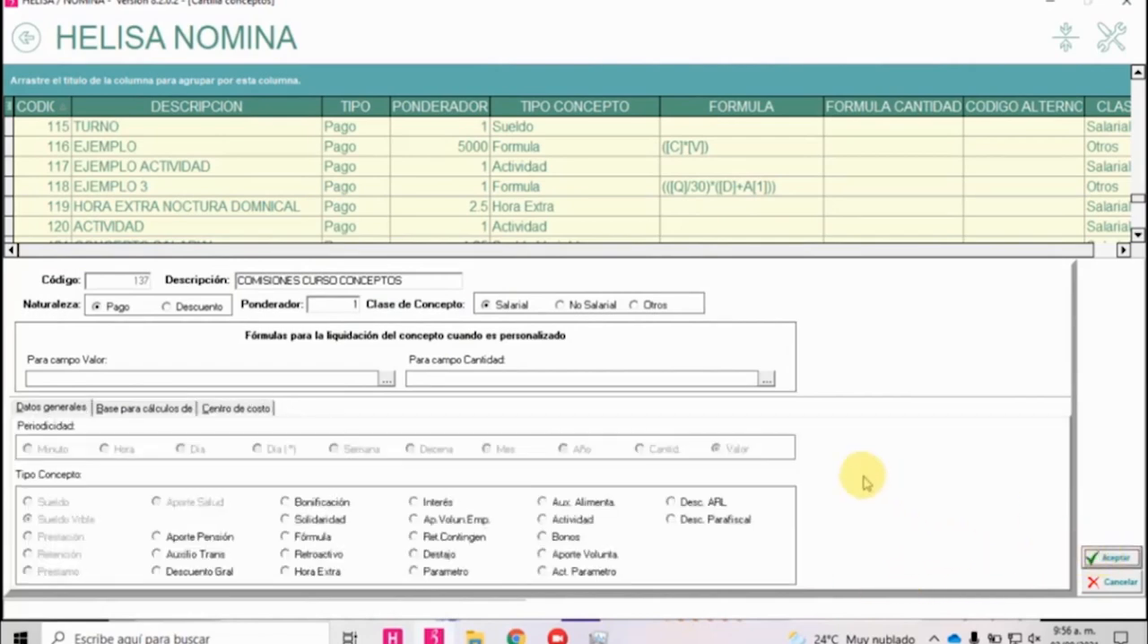
Start creating another payroll concept with the description DESCUENTO GAFAS.
right_click(462, 286)
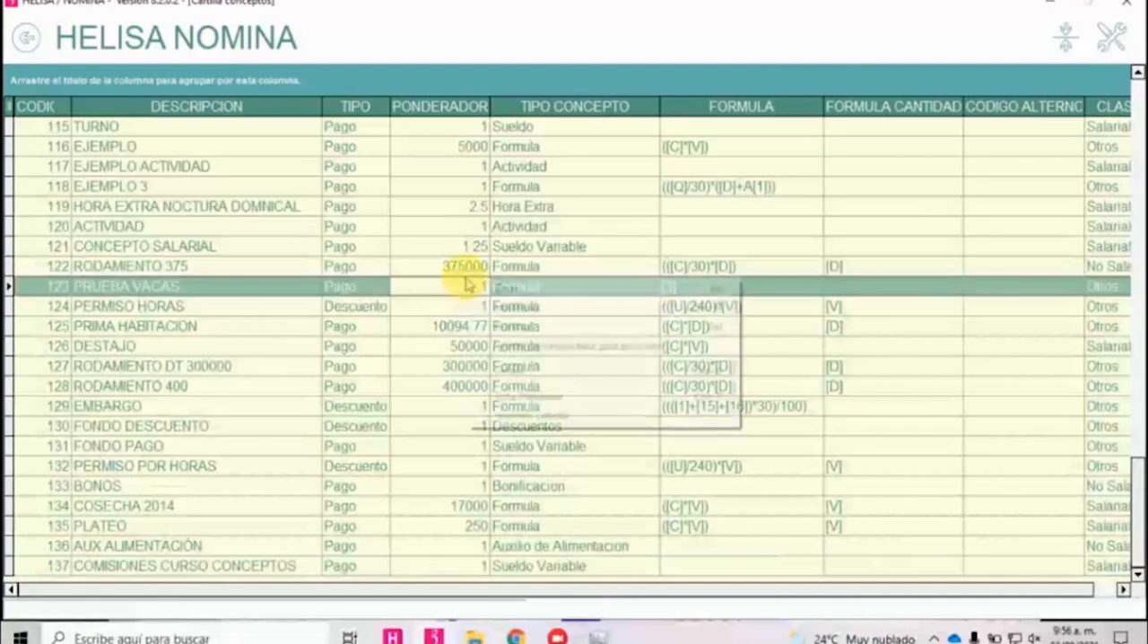
left_click(505, 287)
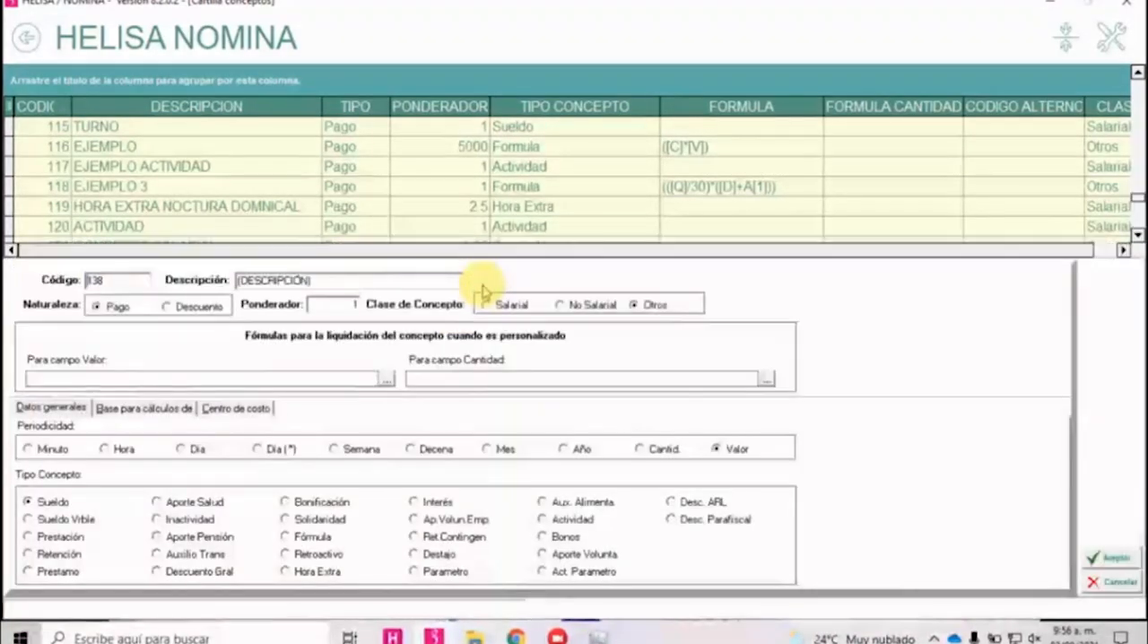
type("DESCEUNTO")
key("BackSpace")
key("BackSpace")
key("BackSpace")
key("BackSpace")
key("BackSpace")
key("BackSpace")
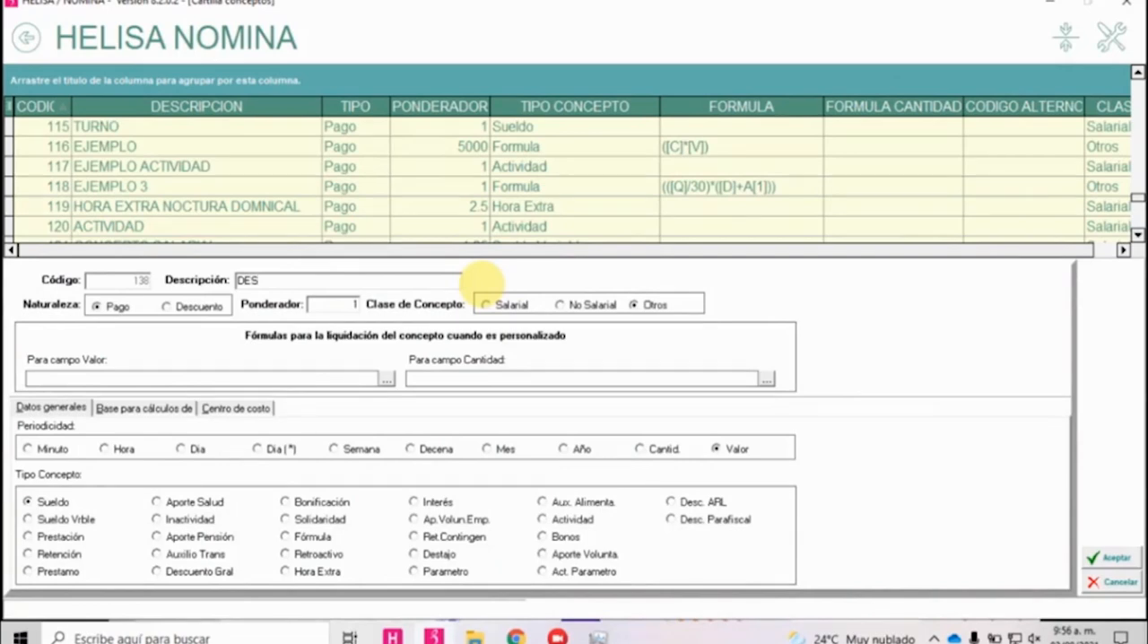
type("CUENTO GAFAS")
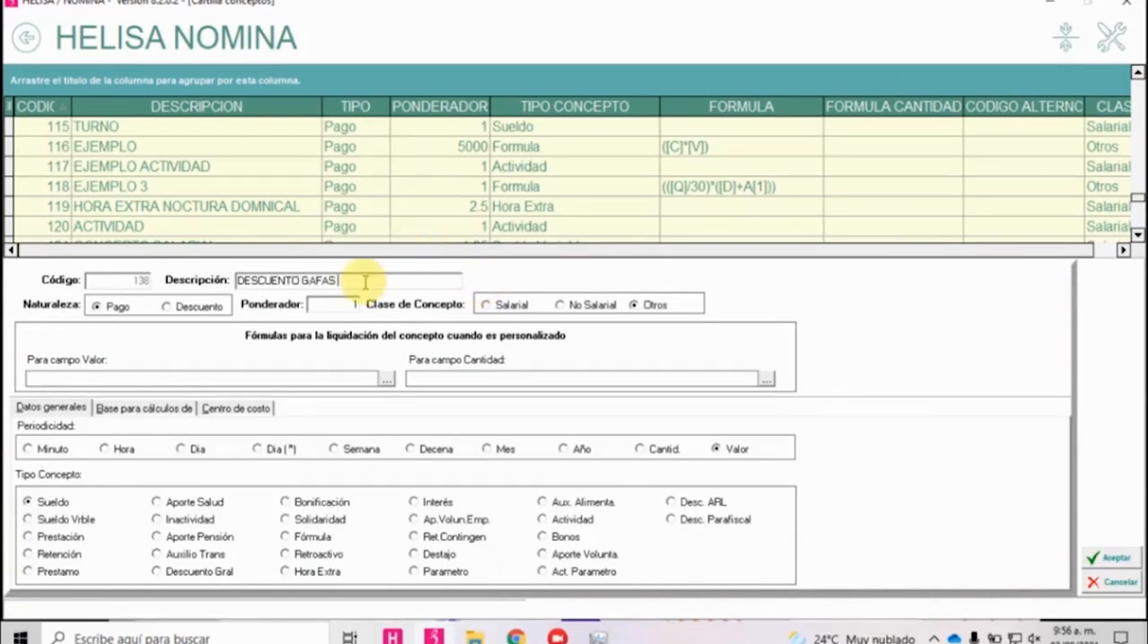
Give the glasses discount the nature Descuento, class Otros, periodicity Valor and type Descuento Gral, and save it without selecting any calculation bases.
left_click(204, 311)
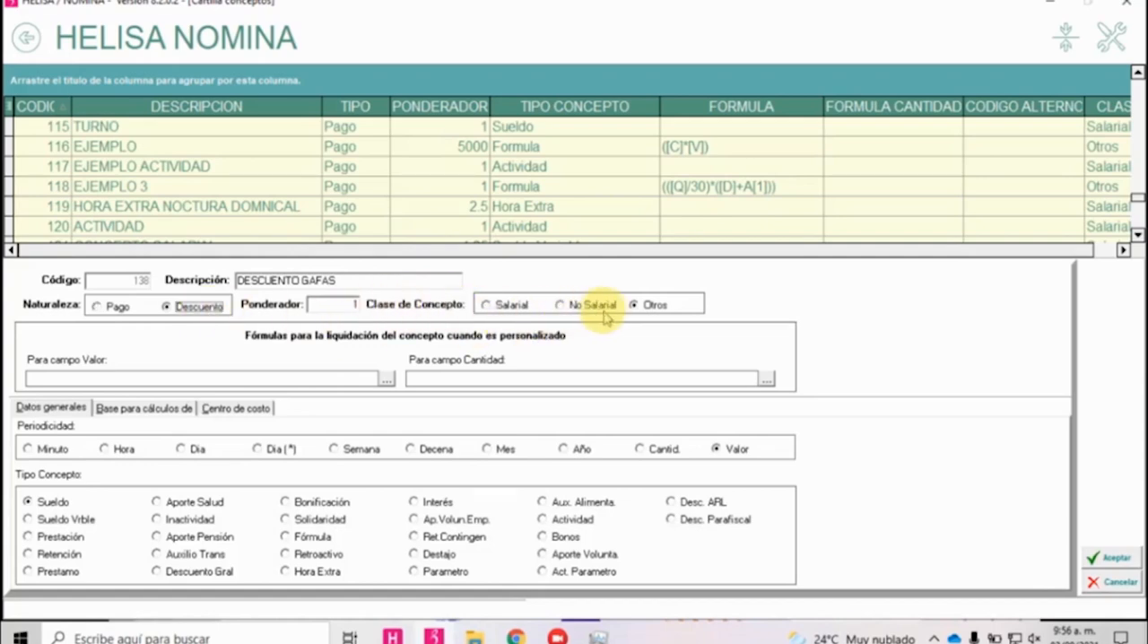
left_click(646, 310)
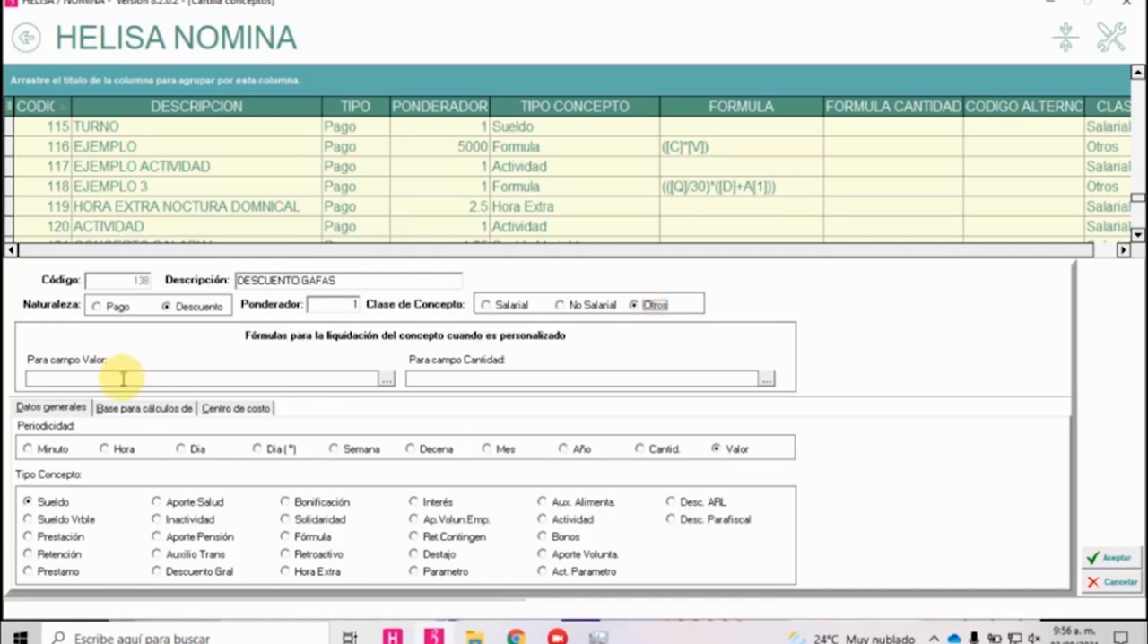
left_click(728, 454)
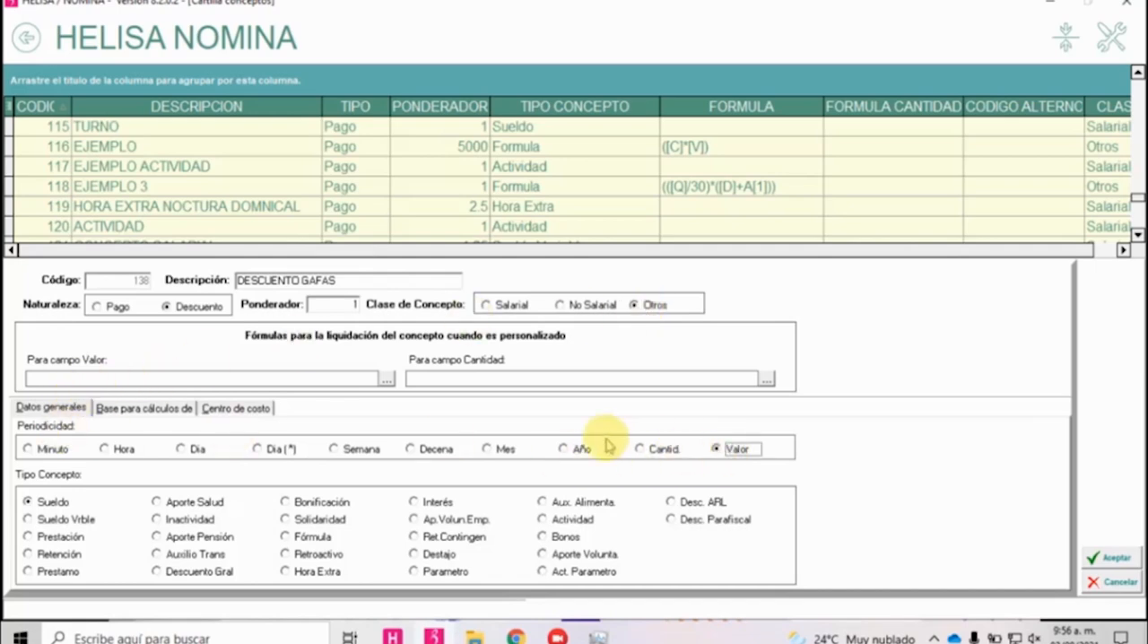
left_click(203, 574)
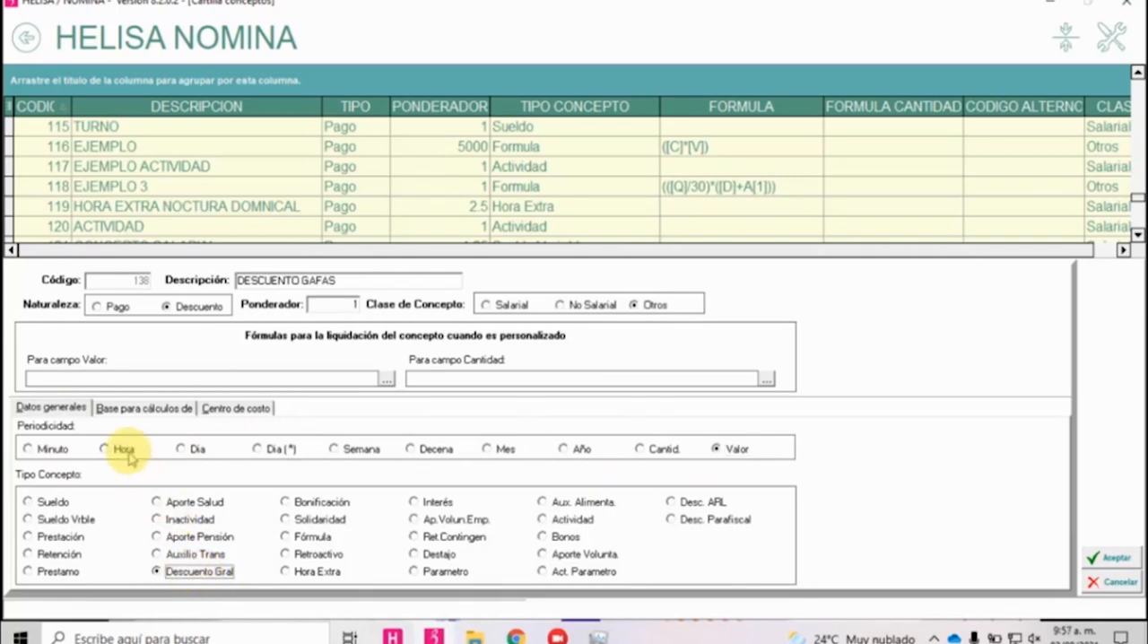
left_click(139, 411)
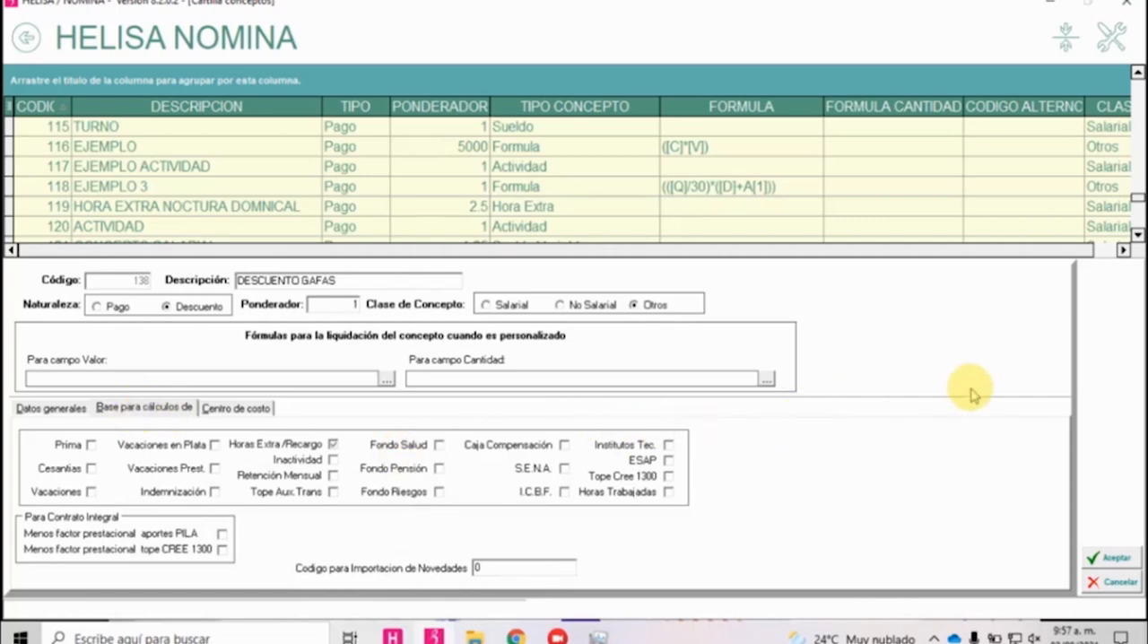
left_click(1112, 560)
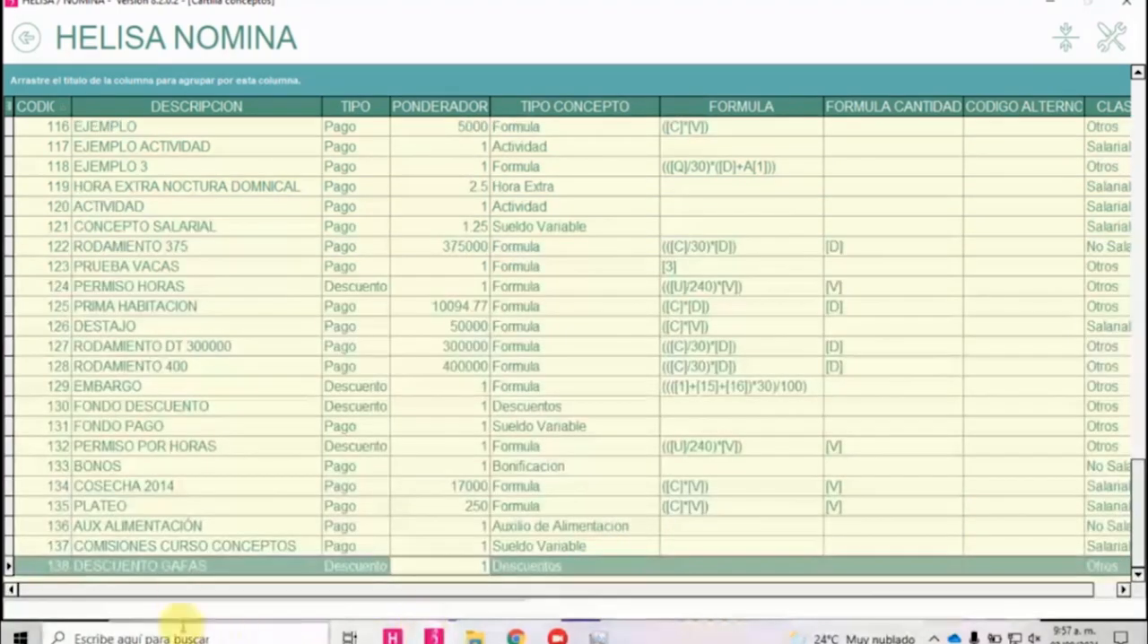
left_click(179, 572)
left_click(579, 568)
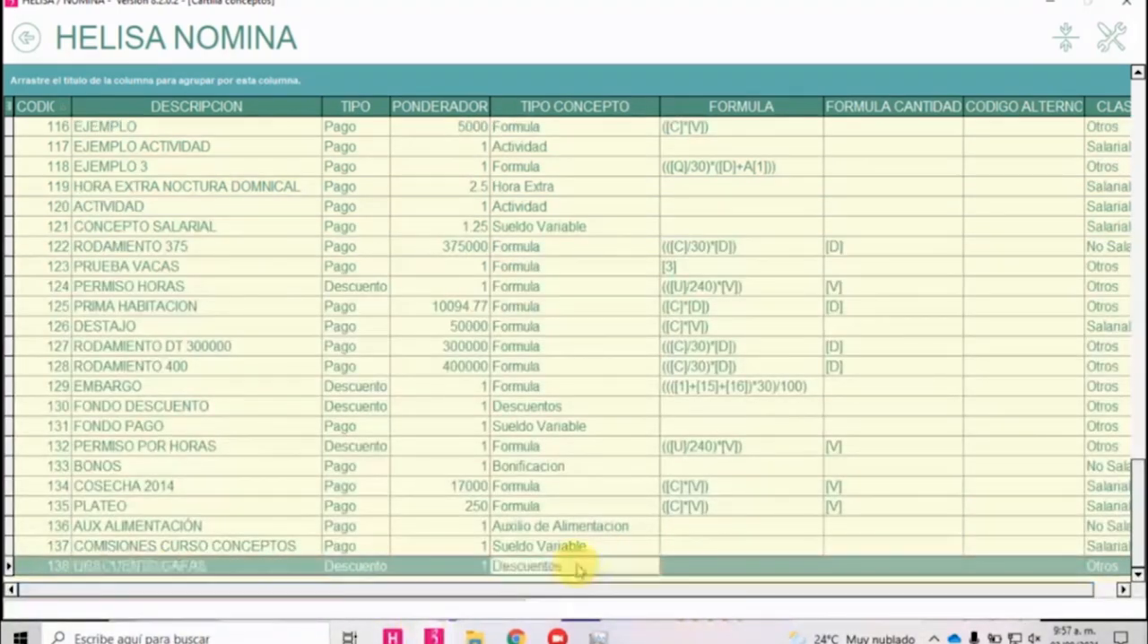
Start creating a payroll concept described LLEGADAS TARDE, with nature Descuento and concept class Salarial.
right_click(579, 568)
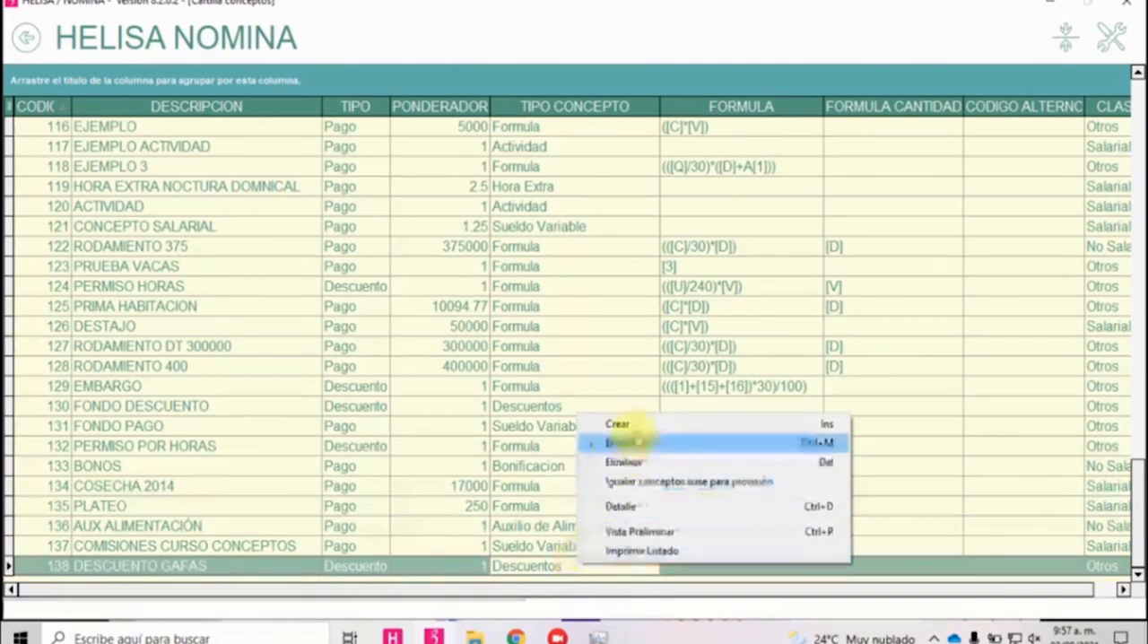
left_click(635, 435)
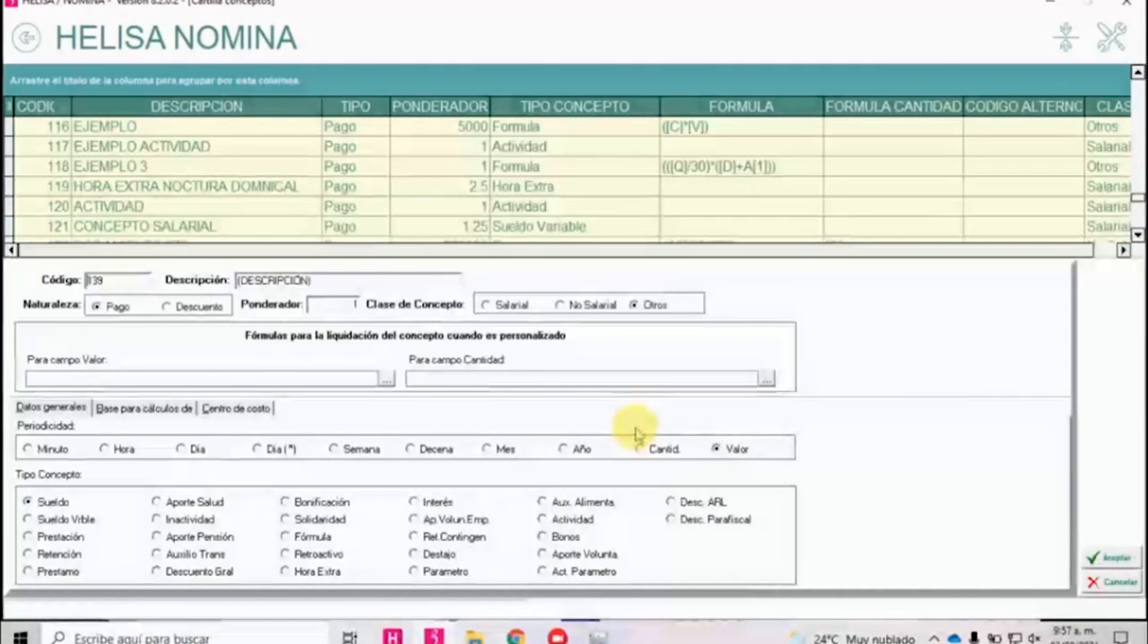
type("LLEGAFDAS")
key("BackSpace")
key("BackSpace")
key("BackSpace")
key("BackSpace")
type("FA")
key("BackSpace")
key("BackSpace")
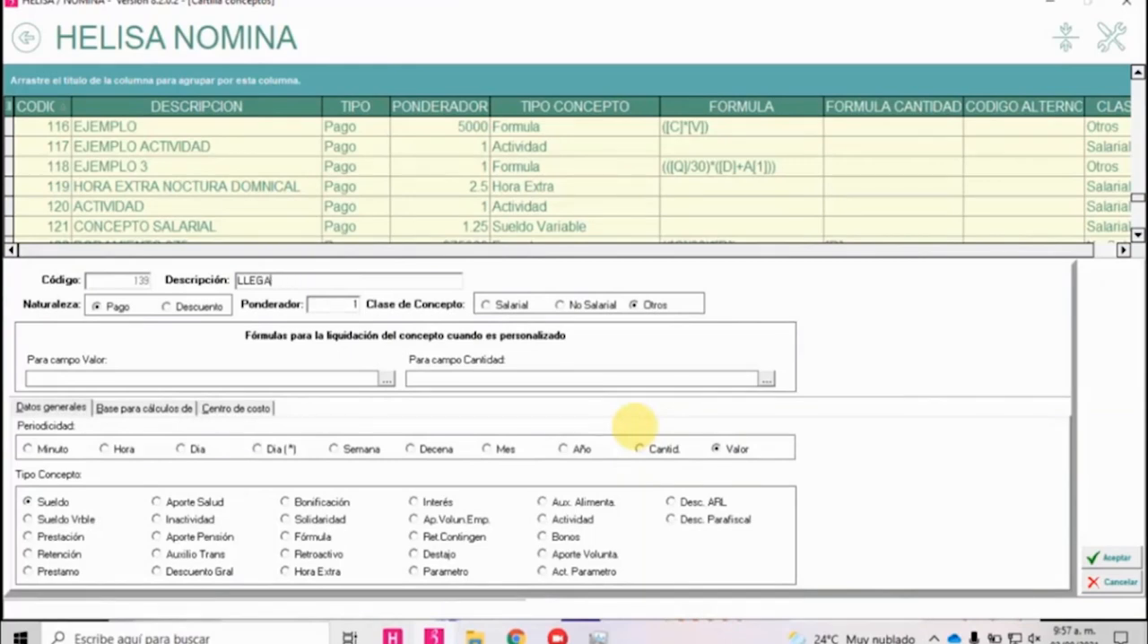
type("DAS TARDE")
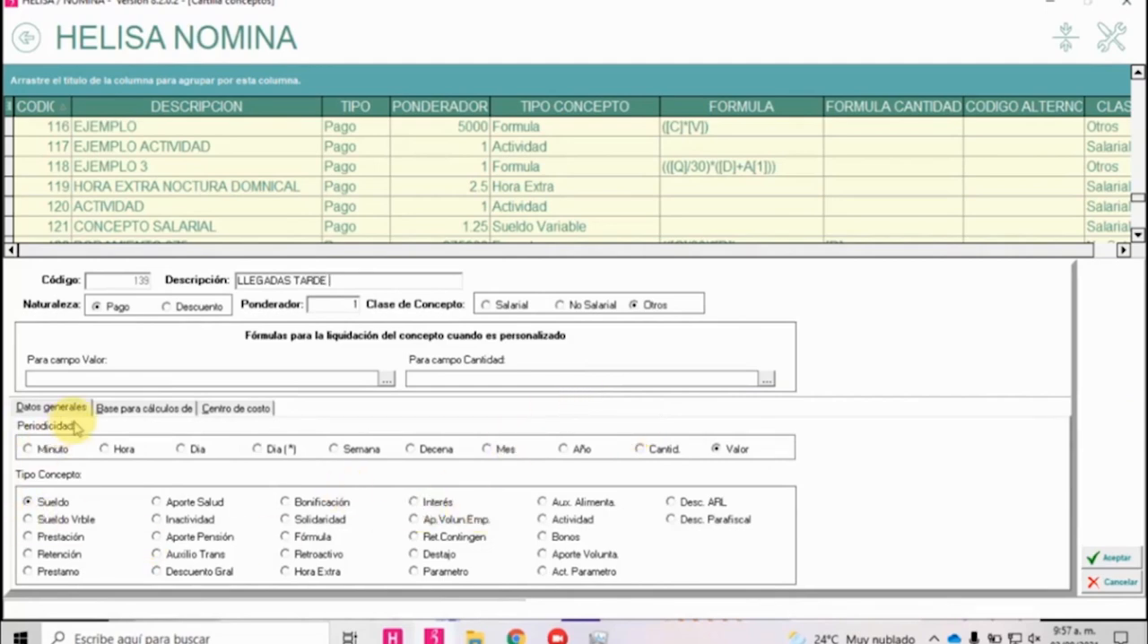
left_click(180, 310)
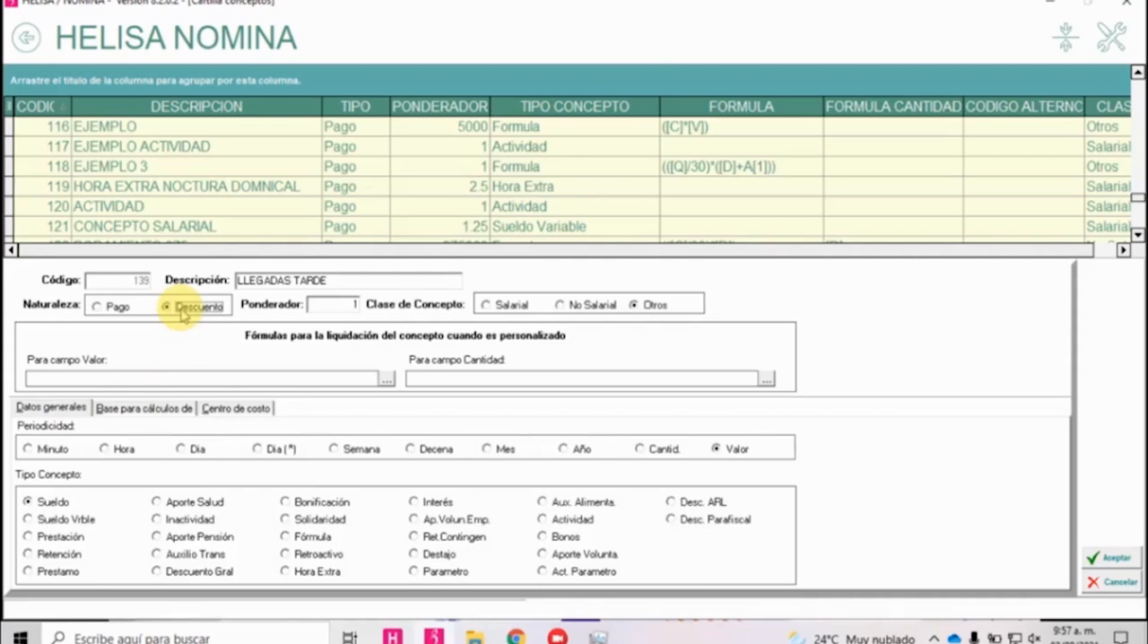
left_click(503, 306)
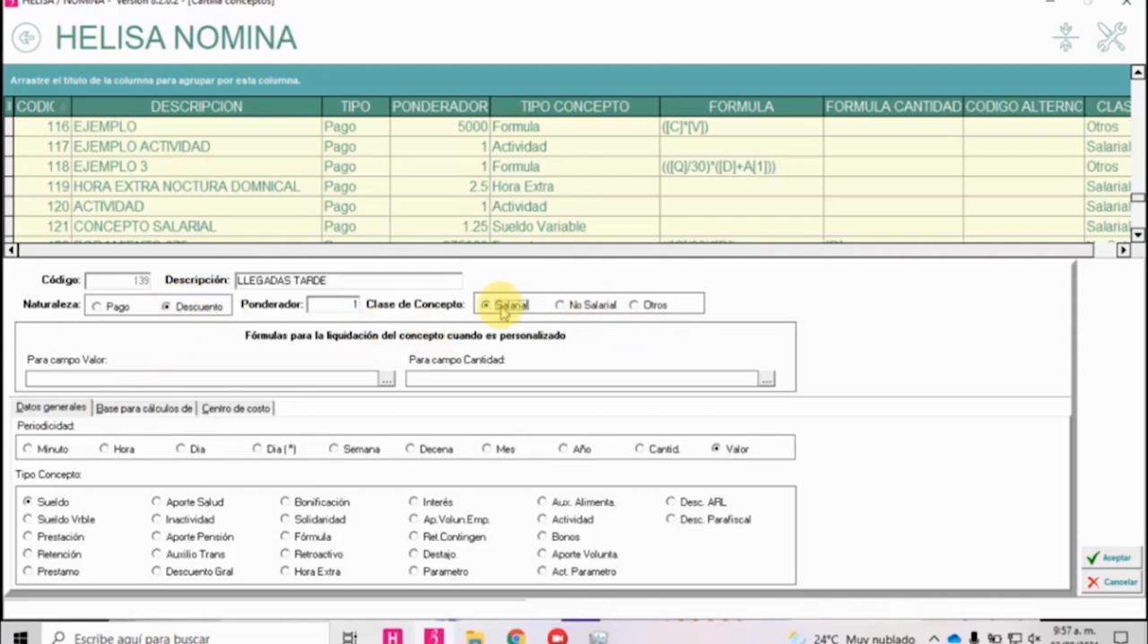
Set the concept's value formula to (([U]/240)*[V]), its quantity formula to [V] and its concept type to Fórmula.
left_click(368, 380)
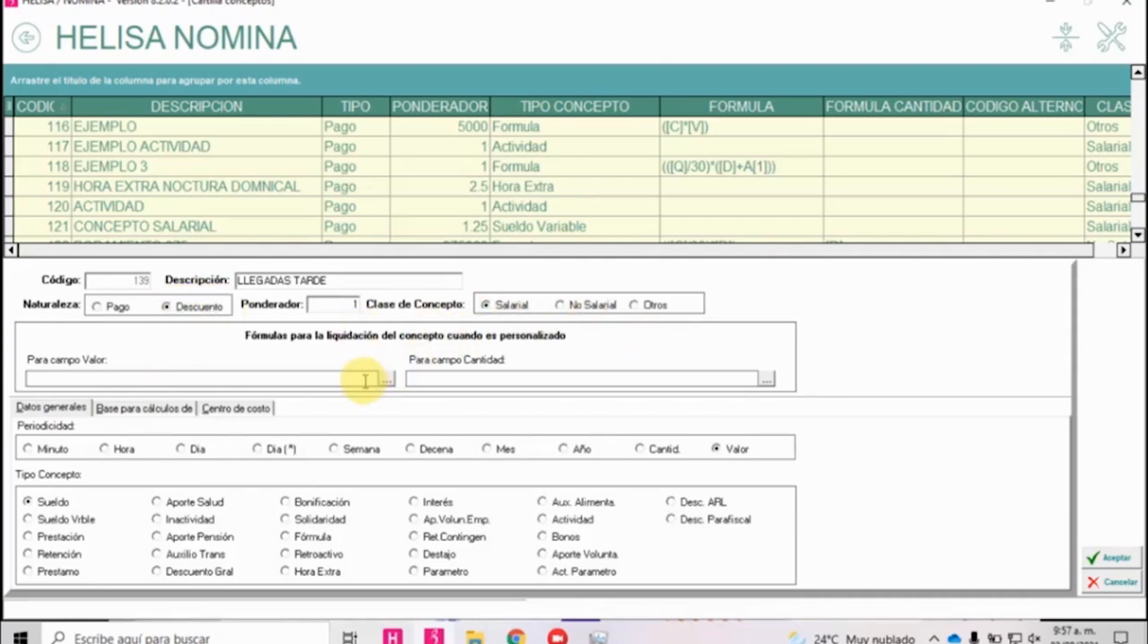
type("(([[]")
key("Left")
type("U")
type("/240)*[]")
key("Left")
key("Left")
key("Left")
key("Left")
key("Left")
key("Left")
key("Left")
key("Left")
key("Left")
key("Left")
key("Left")
key("Left")
key("Left")
key("Left")
key("Delete")
key("End")
key("Left")
type("V])=")
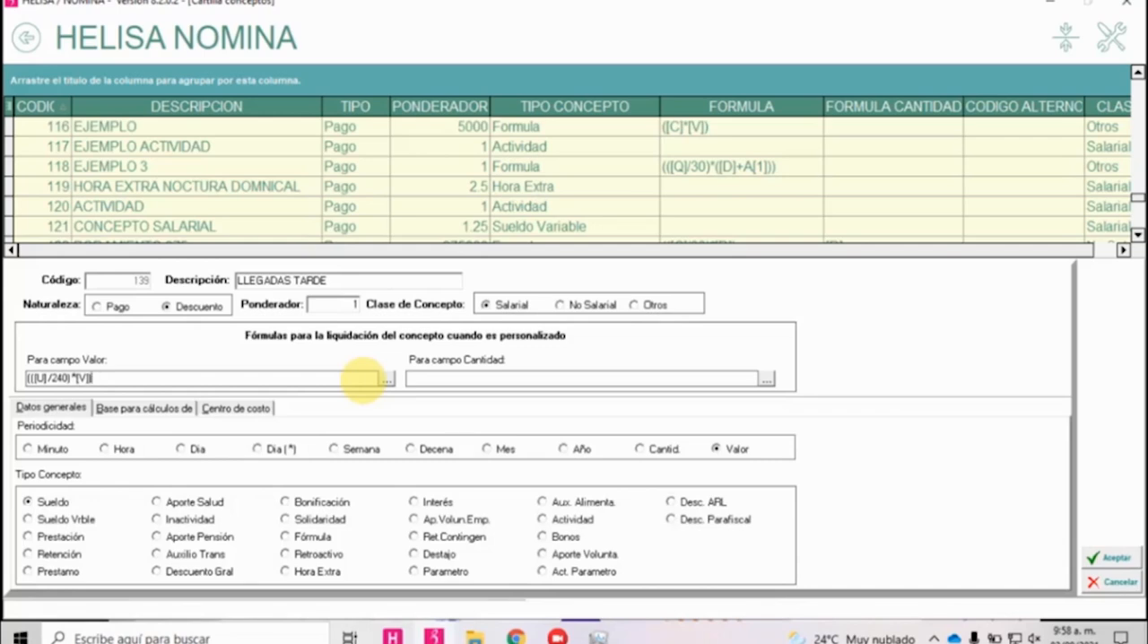
left_click(487, 376)
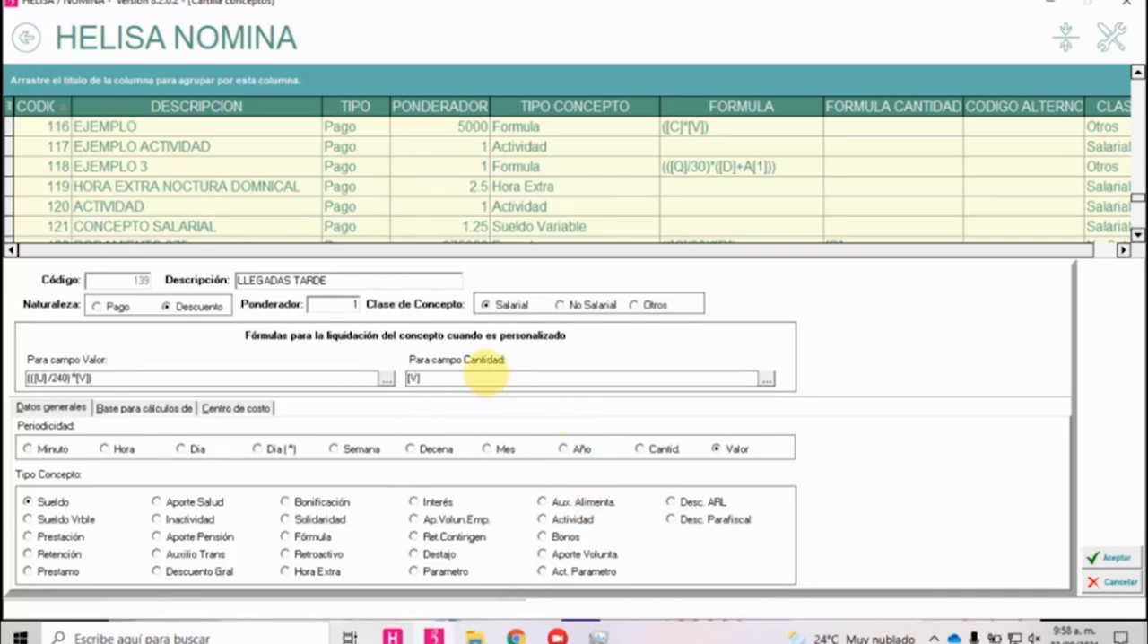
left_click(321, 538)
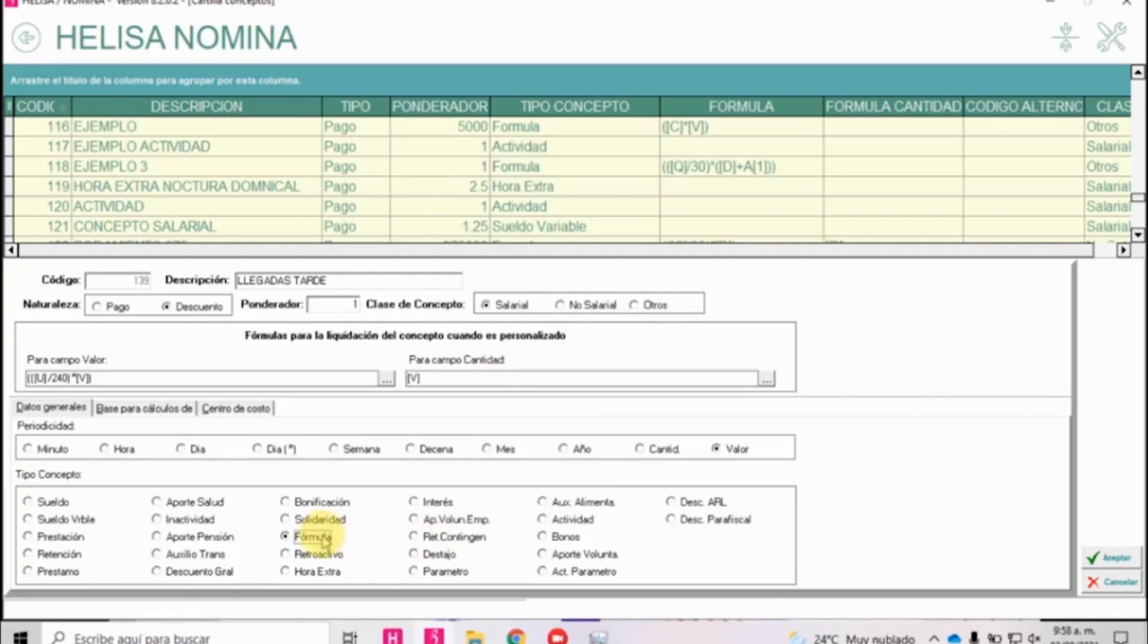
Mark Prima, Cesantías, Vacaciones, Vacaciones en Plata and Vacaciones Prest. as calculation bases, recheck the general data and save the concept.
left_click(148, 406)
left_click(90, 445)
left_click(90, 468)
left_click(91, 492)
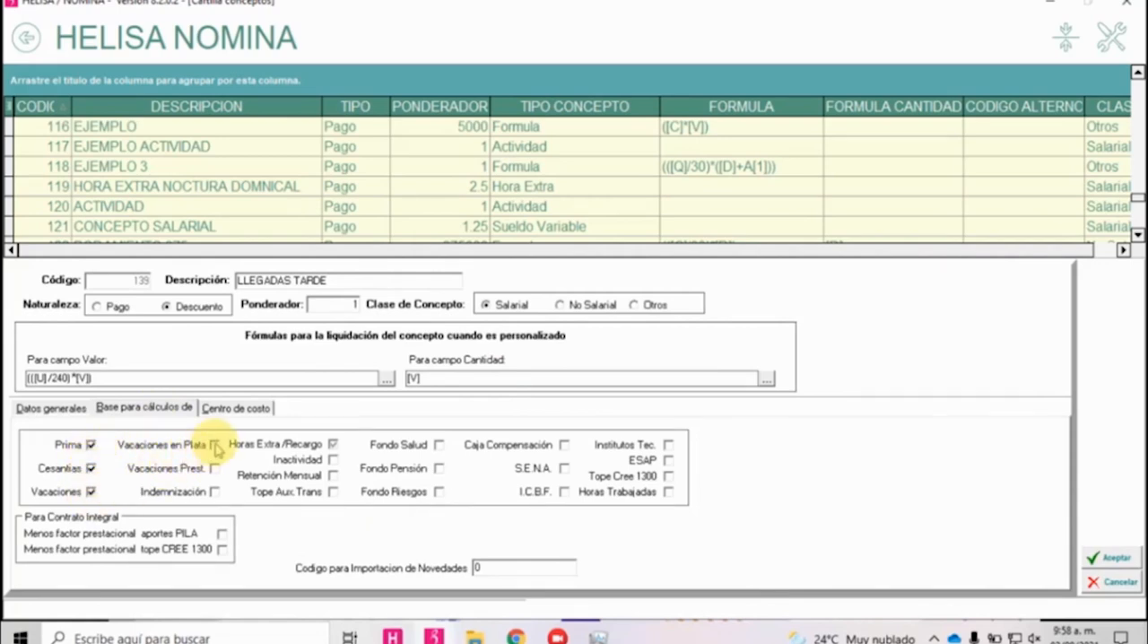
left_click(38, 408)
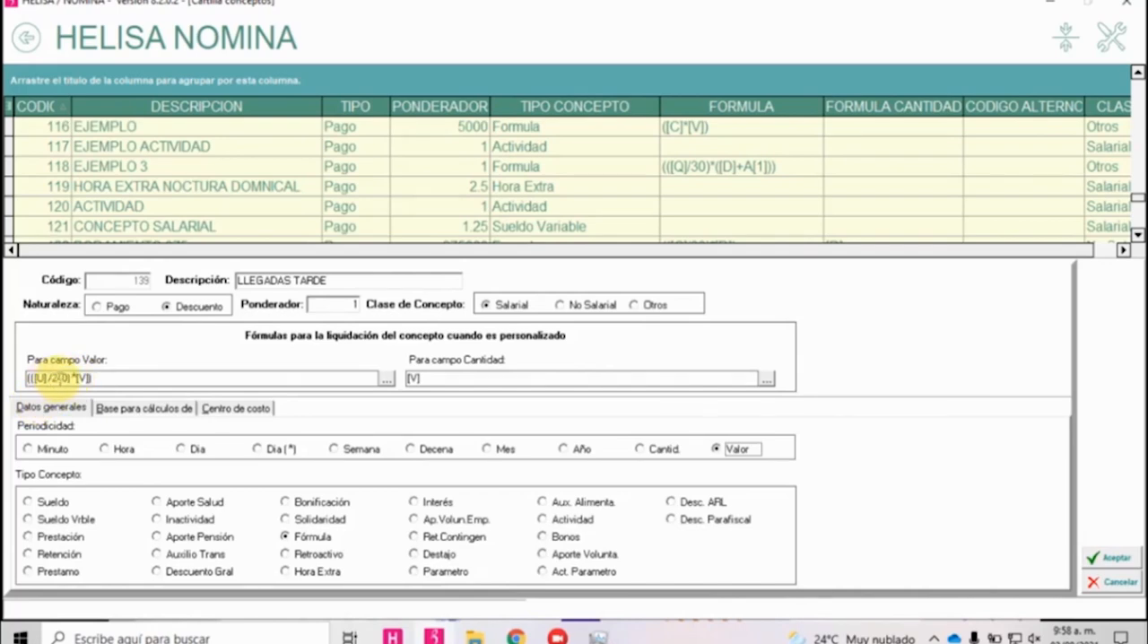
type("4")
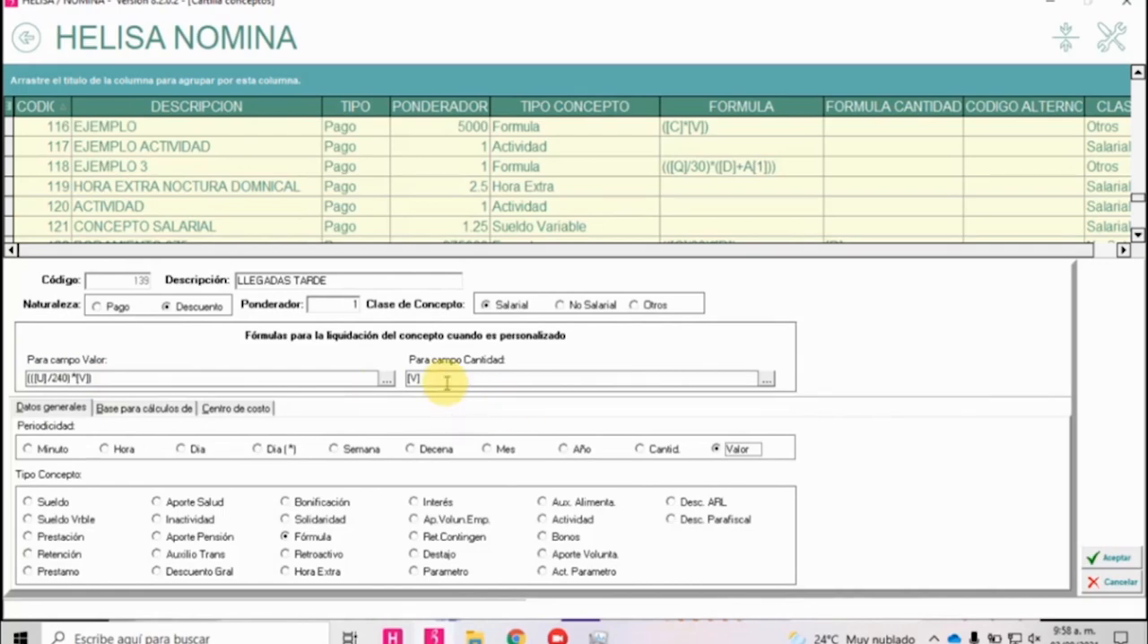
left_click(305, 538)
left_click(117, 409)
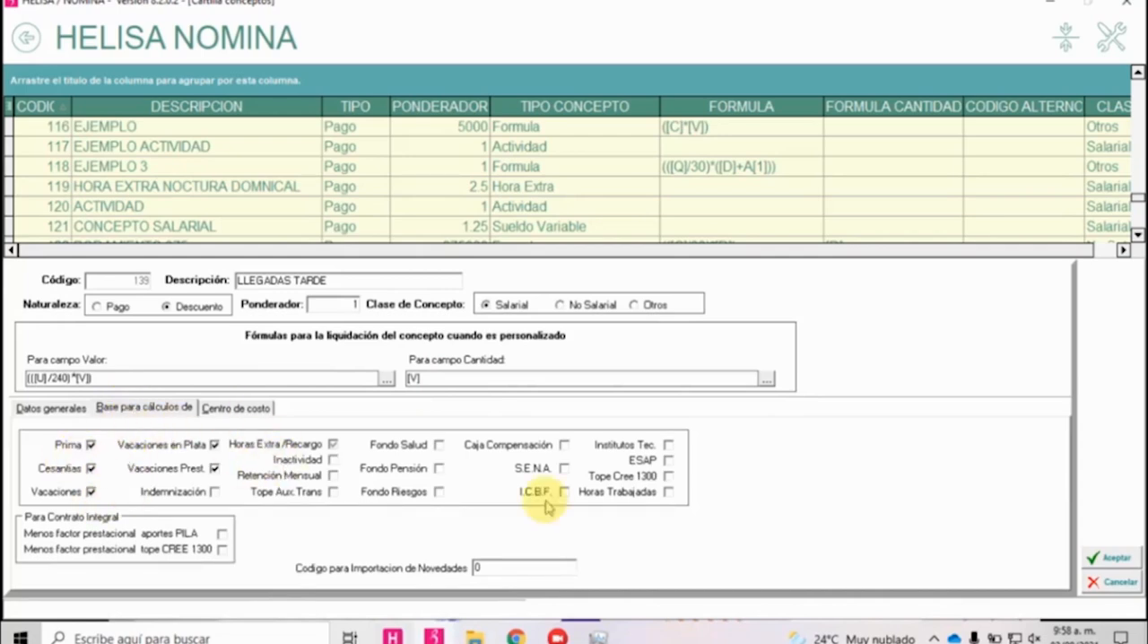
left_click(1111, 560)
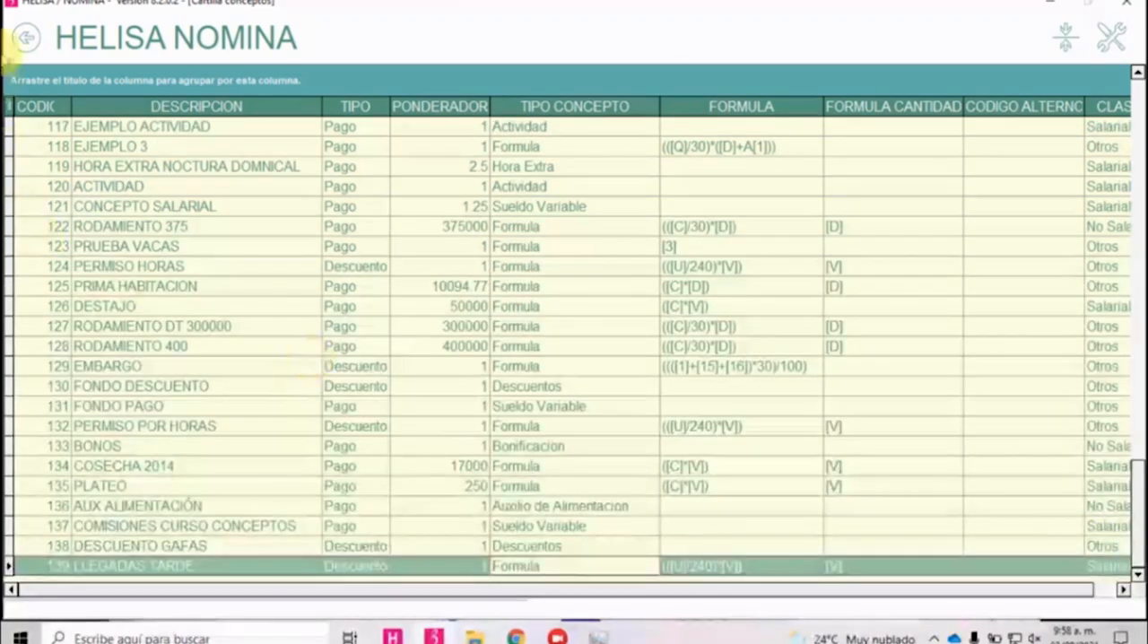
In the periodic liquidation of the A MENSUAL payroll, start a novelty for the first employee with the concept LLEGADAS TARDE.
left_click(23, 41)
left_click(24, 41)
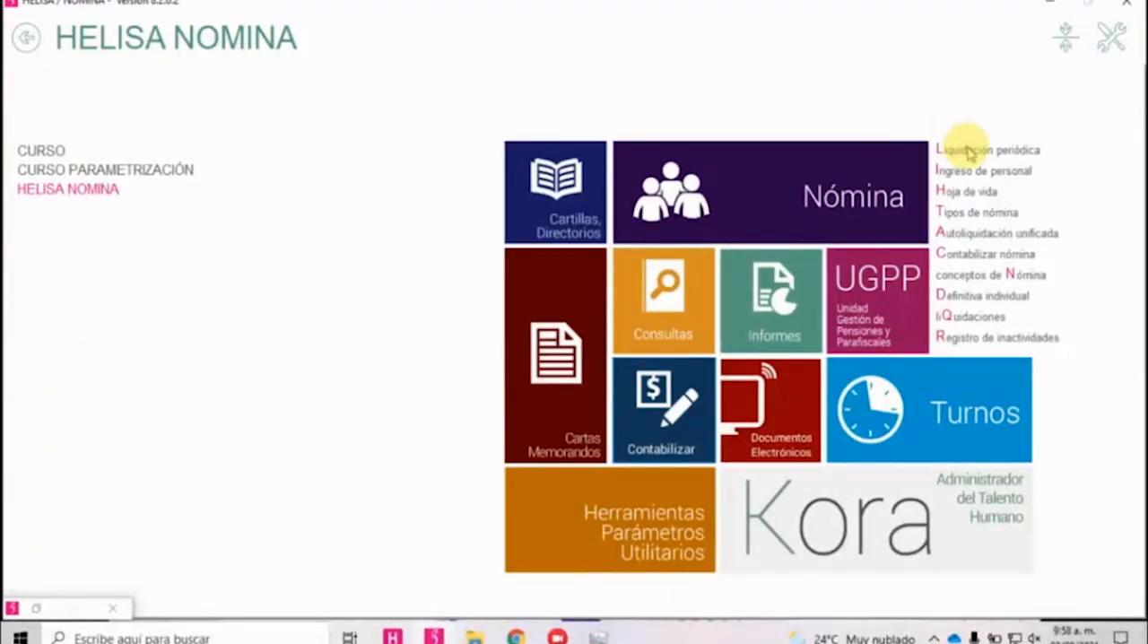
left_click(969, 151)
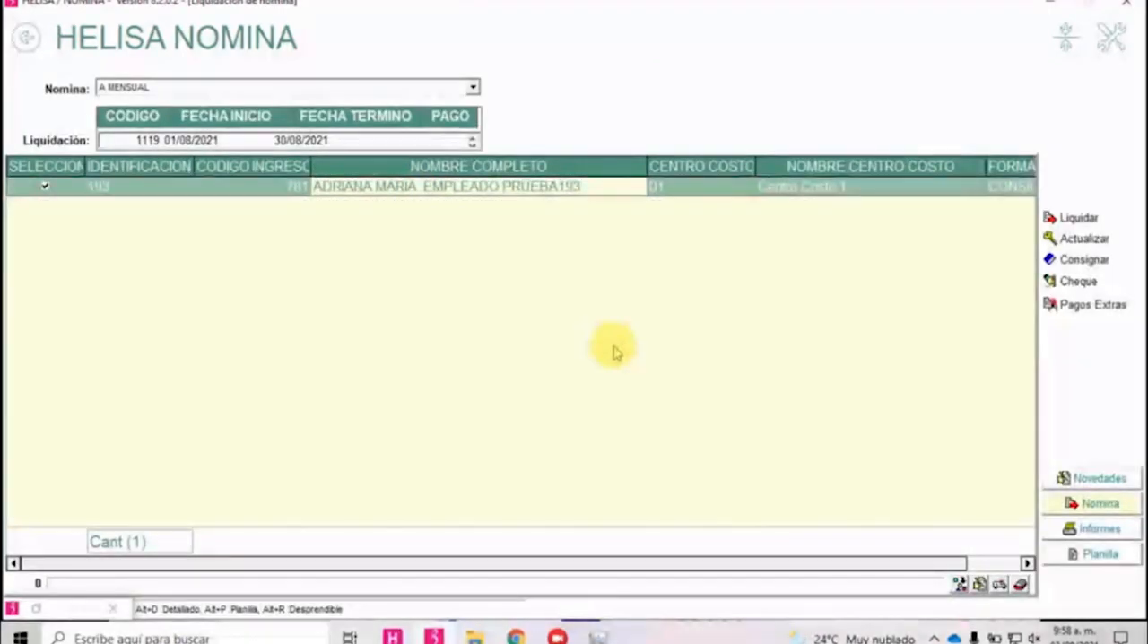
key("Insert")
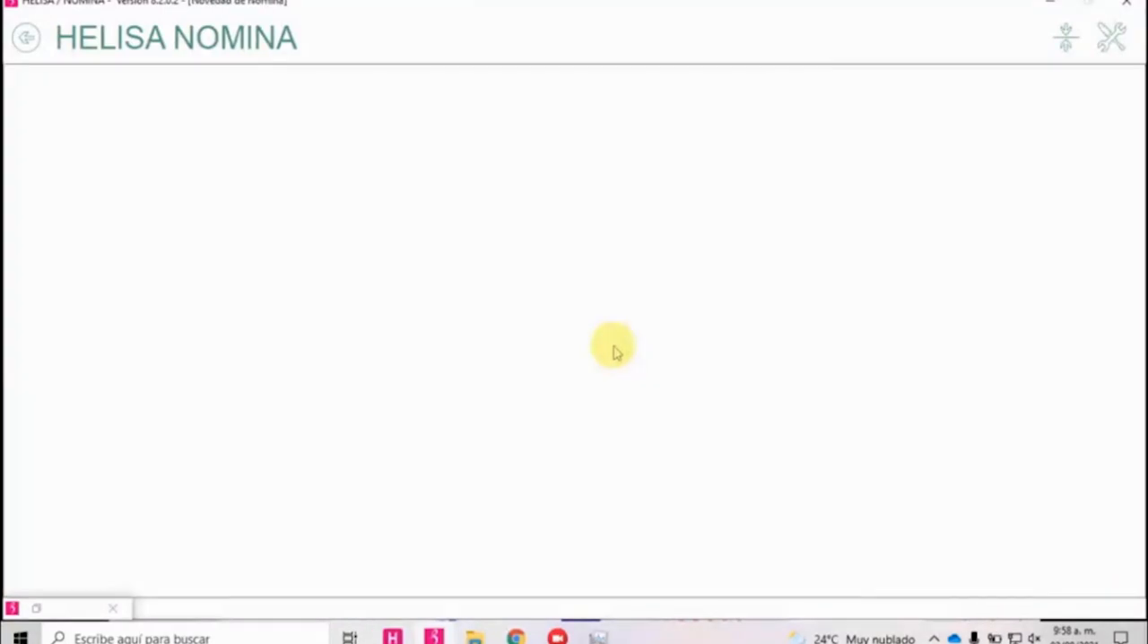
key("Return")
key("d")
key("d")
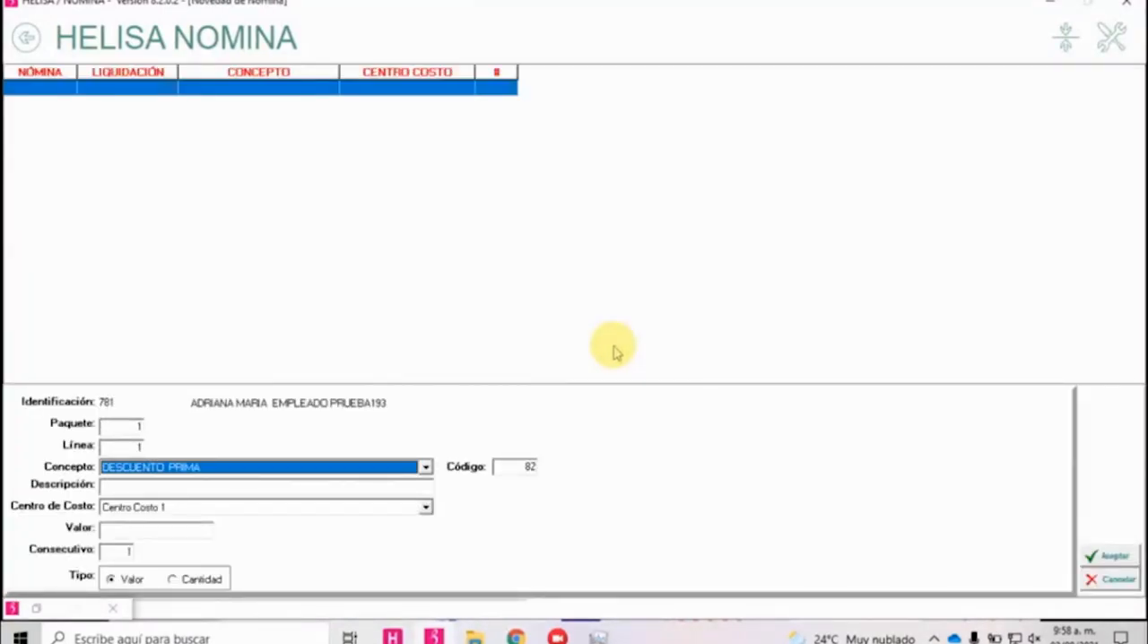
key("l")
Enter 5 as the novelty's value with the type Cantidad, and save the novelty.
key("Tab")
key("Tab")
key("Tab")
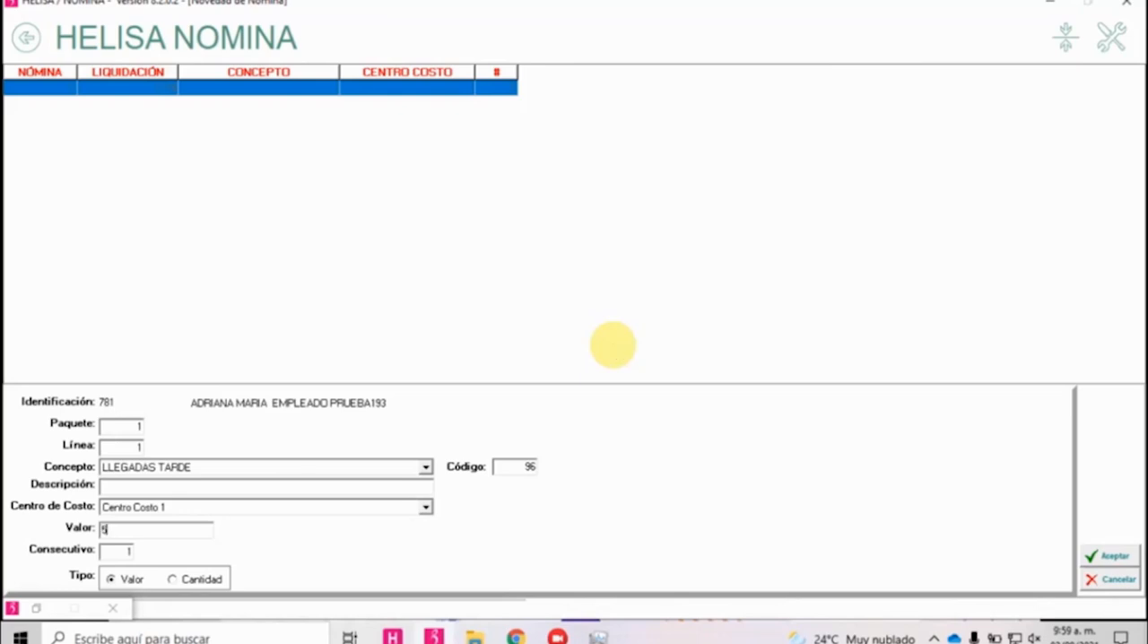
key("Right")
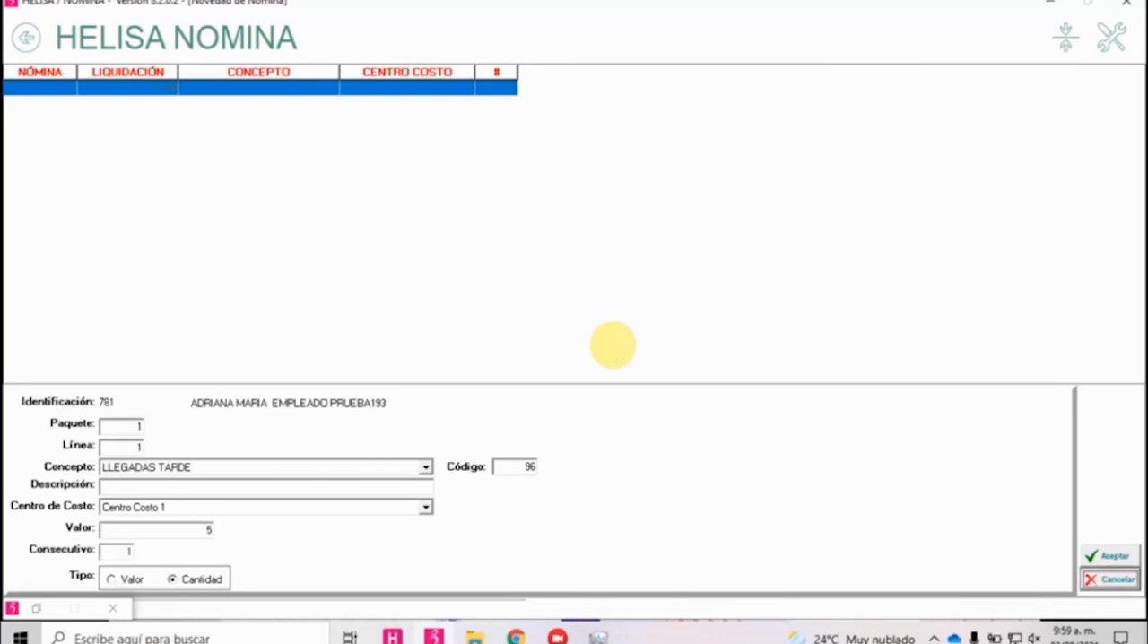
key("Tab")
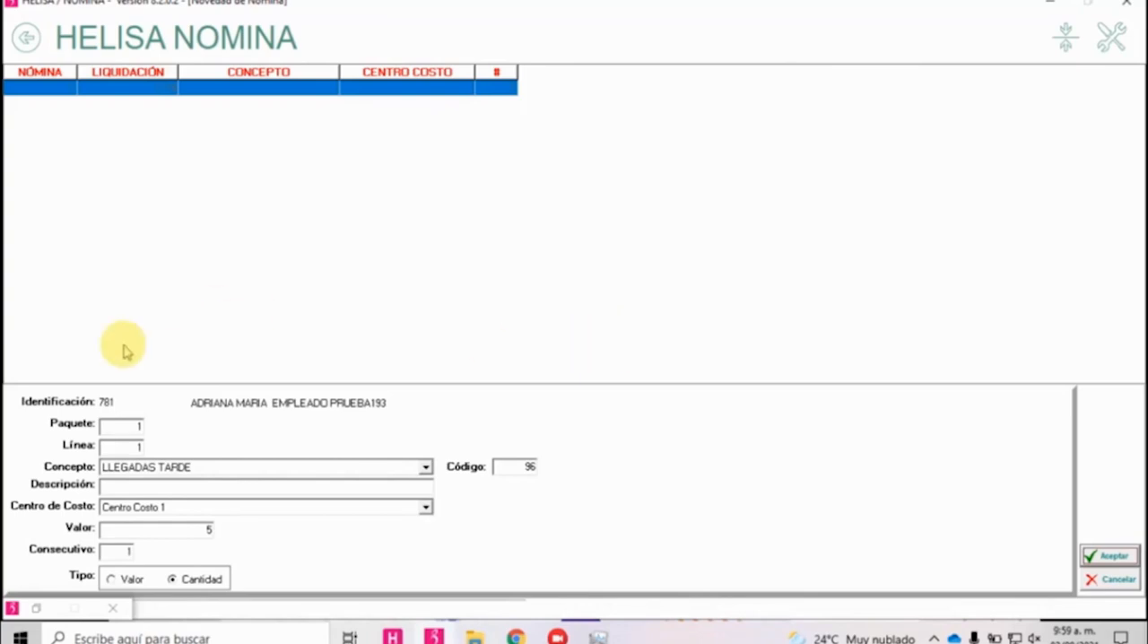
left_click(214, 582)
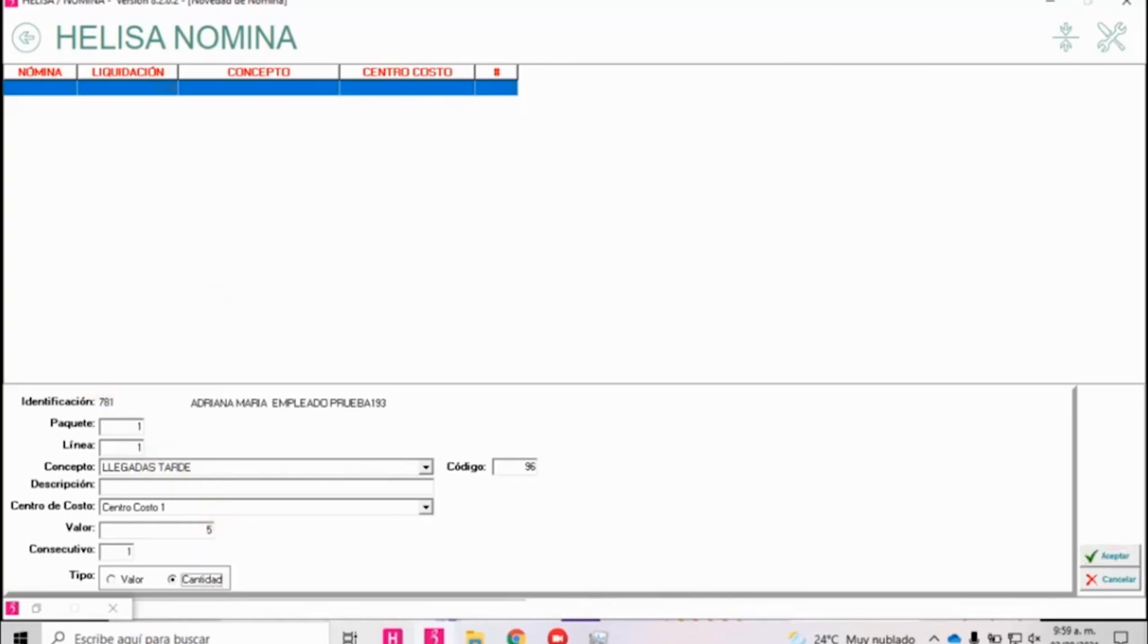
left_click(1099, 554)
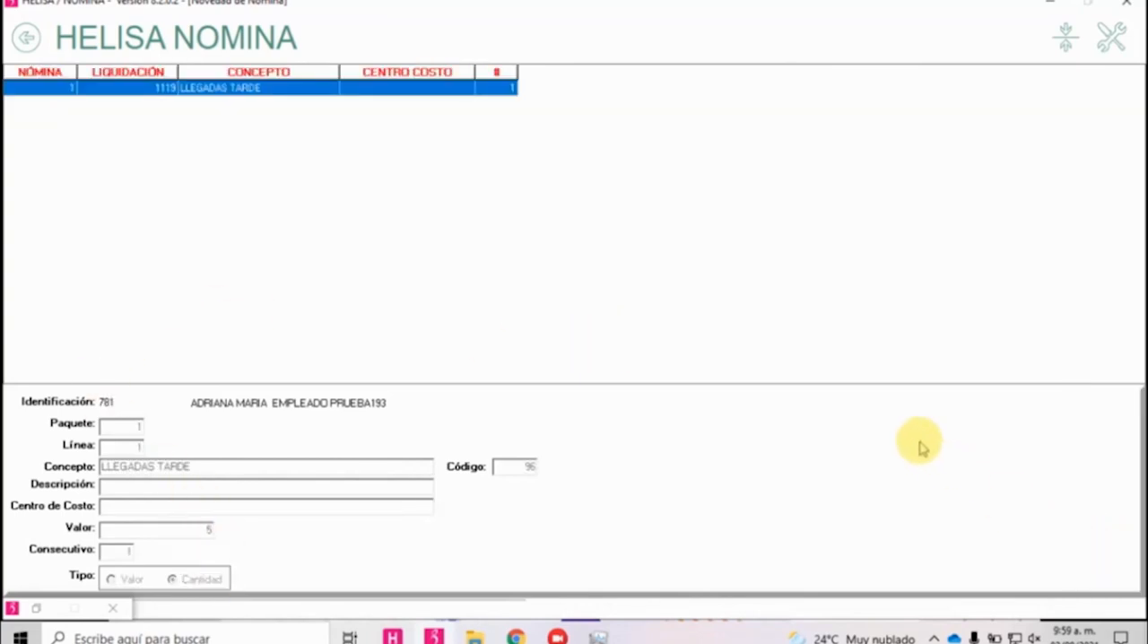
Liquidate the employee's payroll, review the LLEGADAS TARDE line in the detailed payroll report and close the report.
key("Escape")
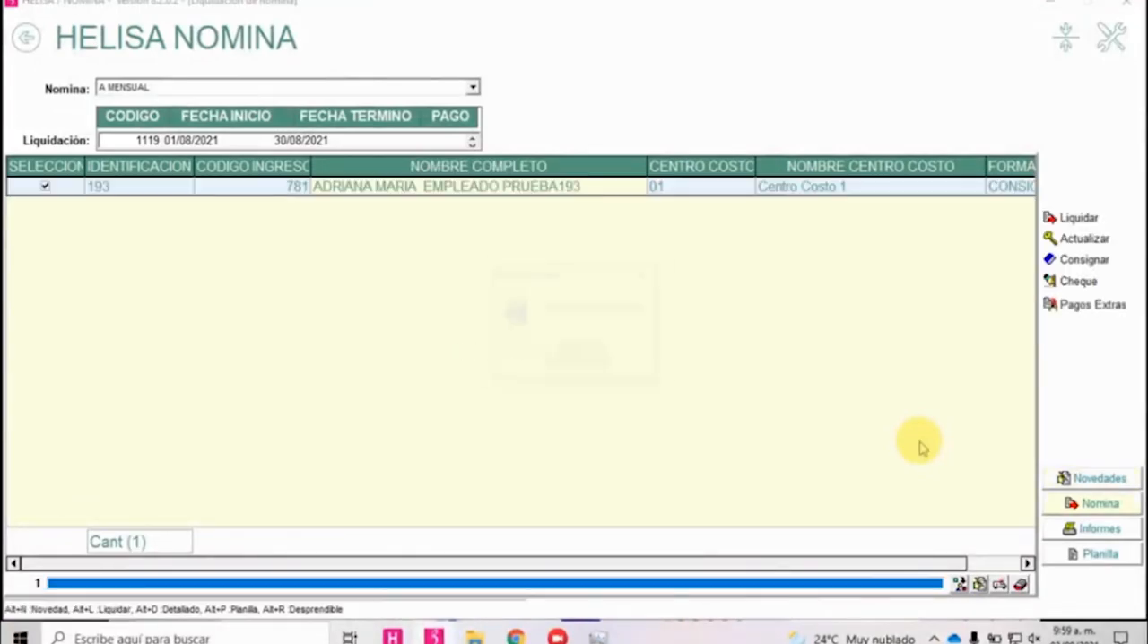
key("Return")
key("alt+r")
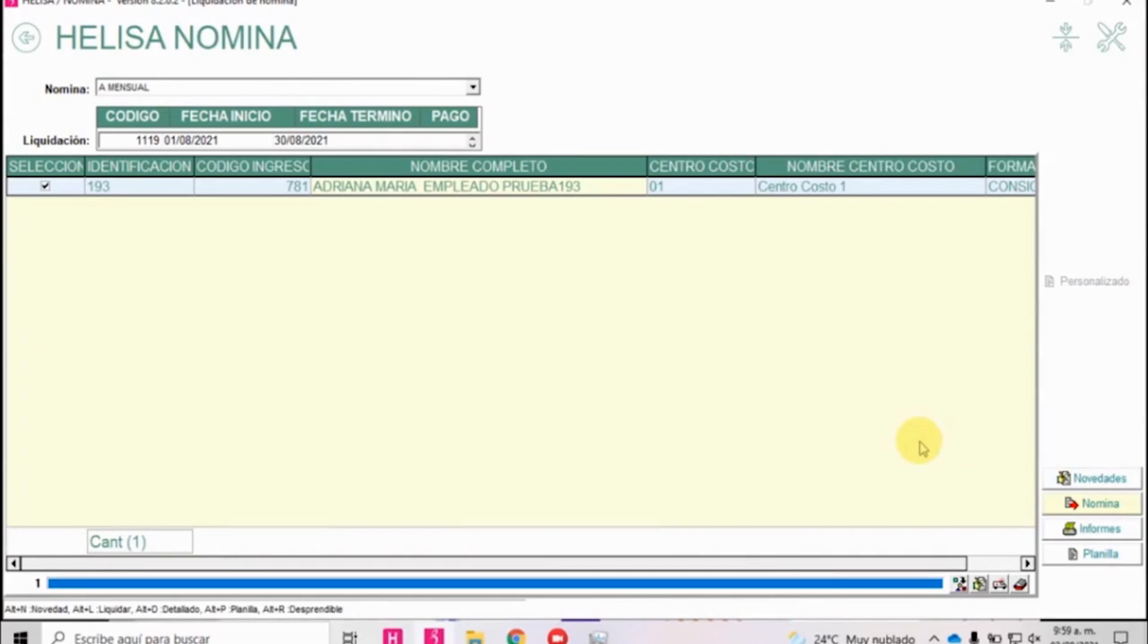
key("Return")
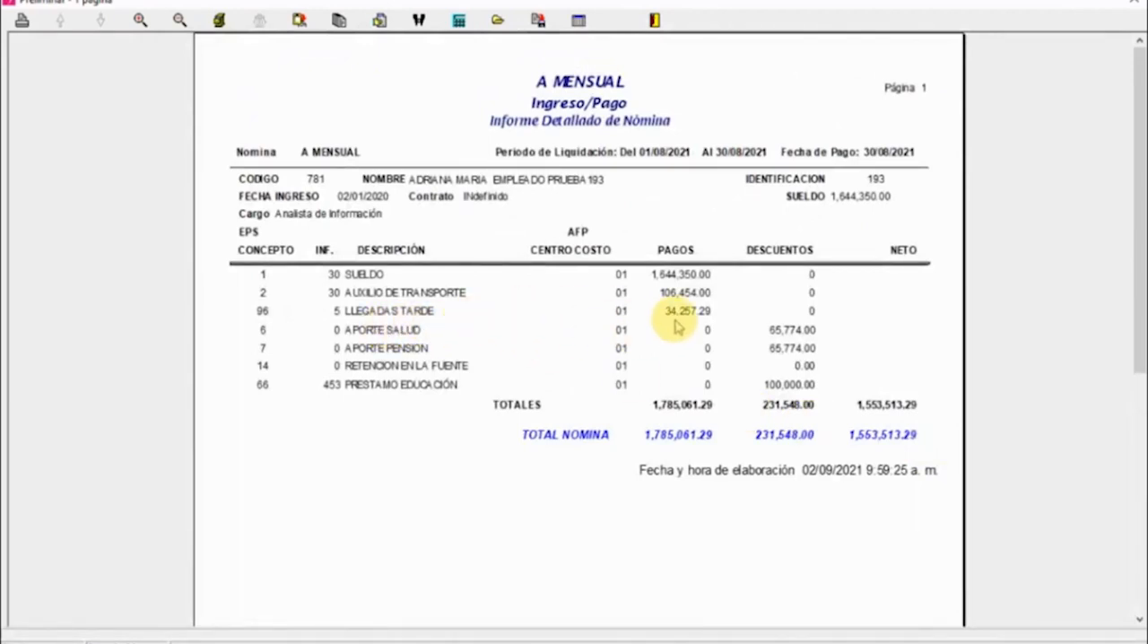
left_click(655, 19)
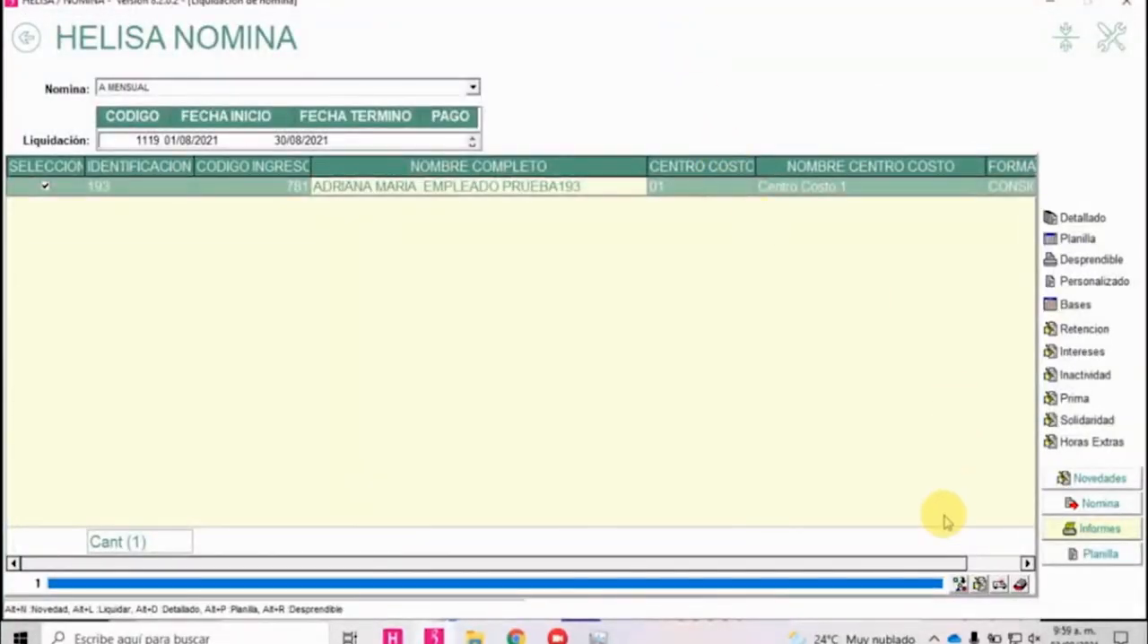
Leave the periodic liquidation and open the payroll concepts list from the particular parameters, sorted by code.
key("Escape")
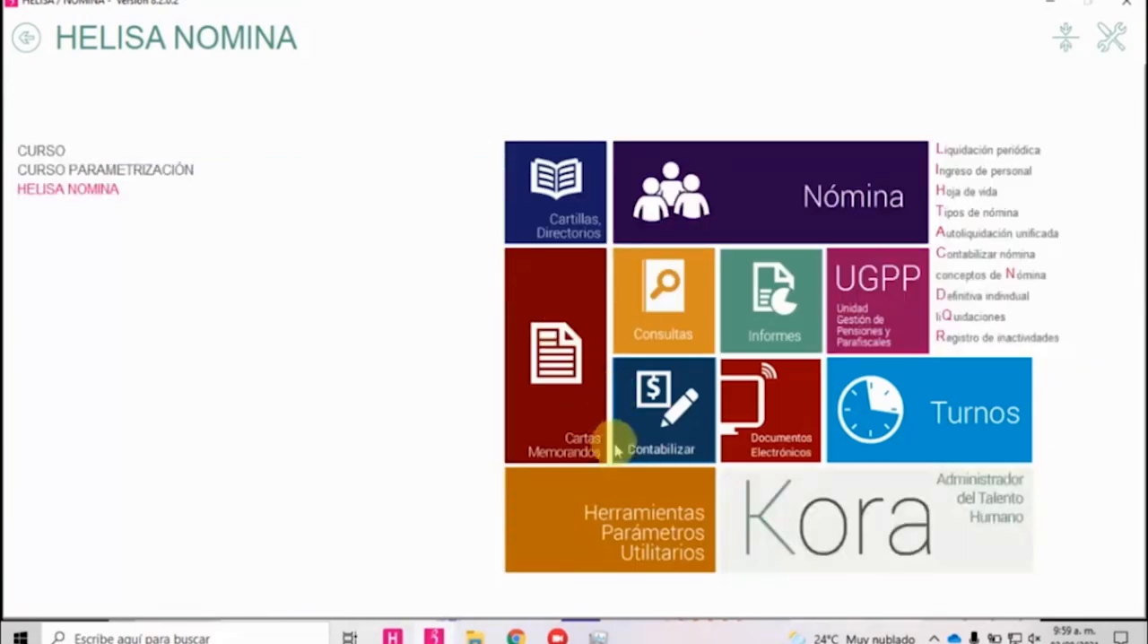
left_click(617, 511)
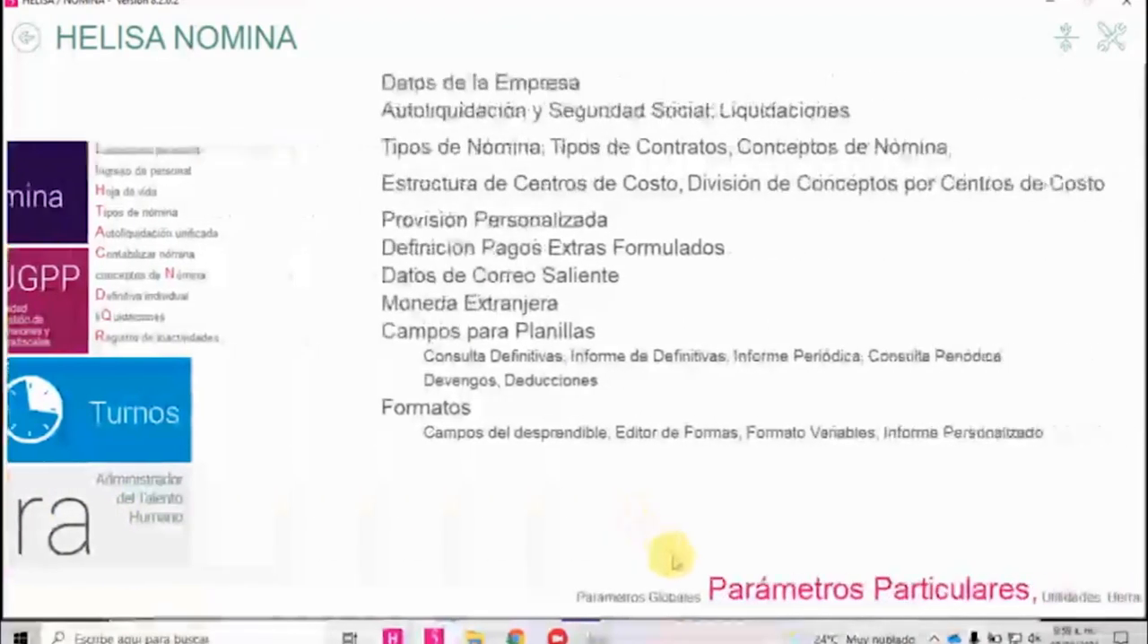
left_click(524, 154)
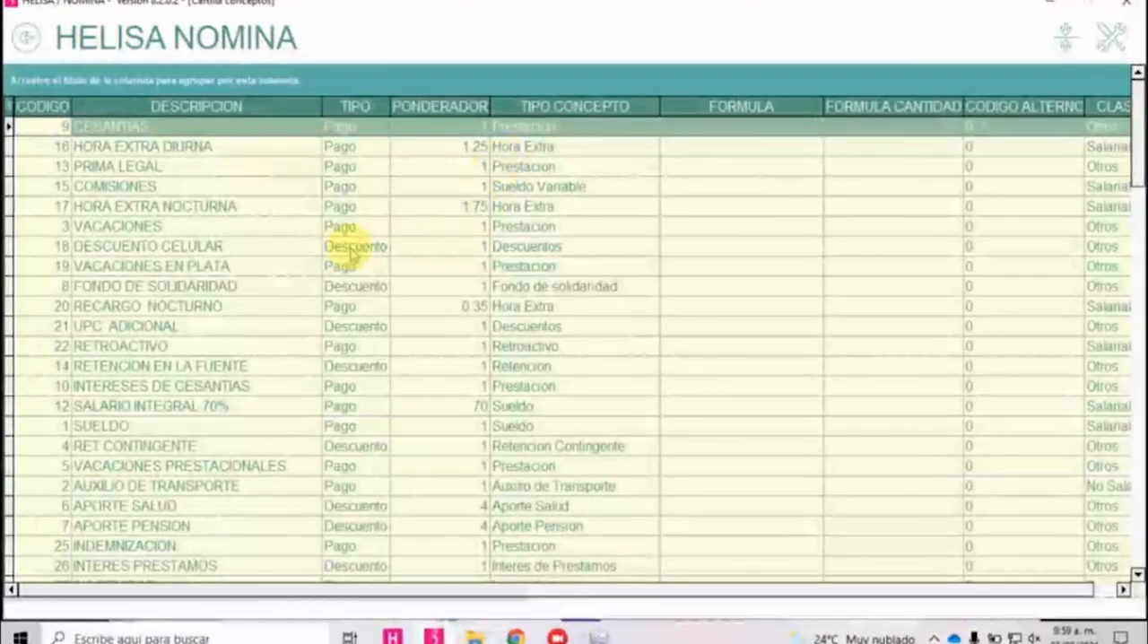
left_click(39, 105)
scroll(123, 244, "down", 5)
scroll(220, 406, "down", 15)
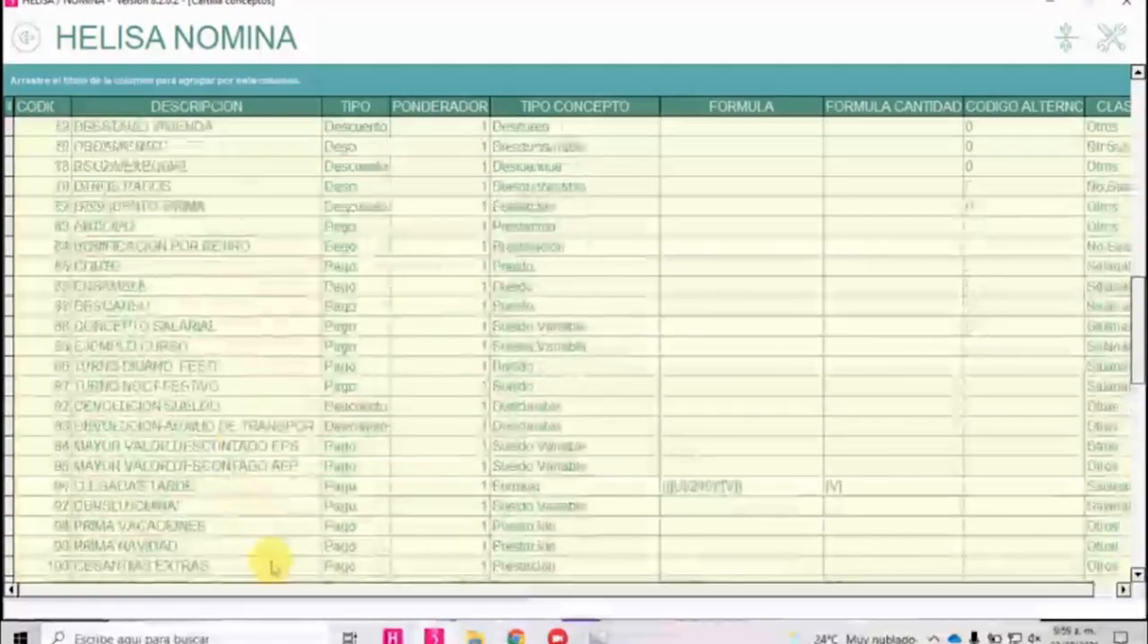
scroll(301, 562, "down", 5)
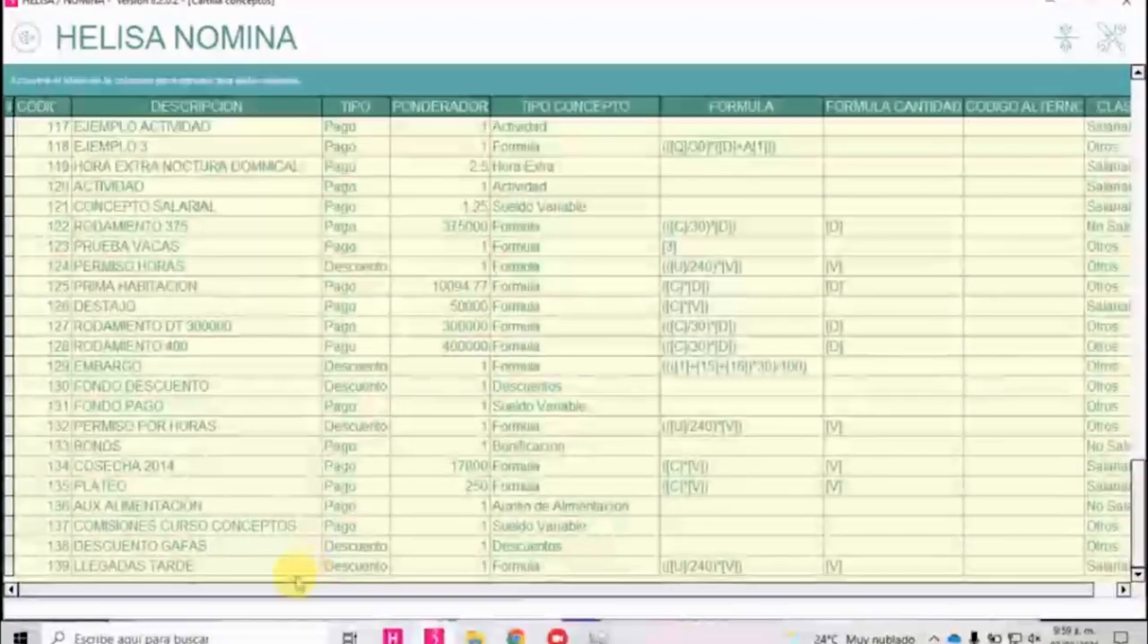
Rename concept 139 as LLEGADAS TARDE CURSO, save it and leave the concepts list.
left_click(263, 567)
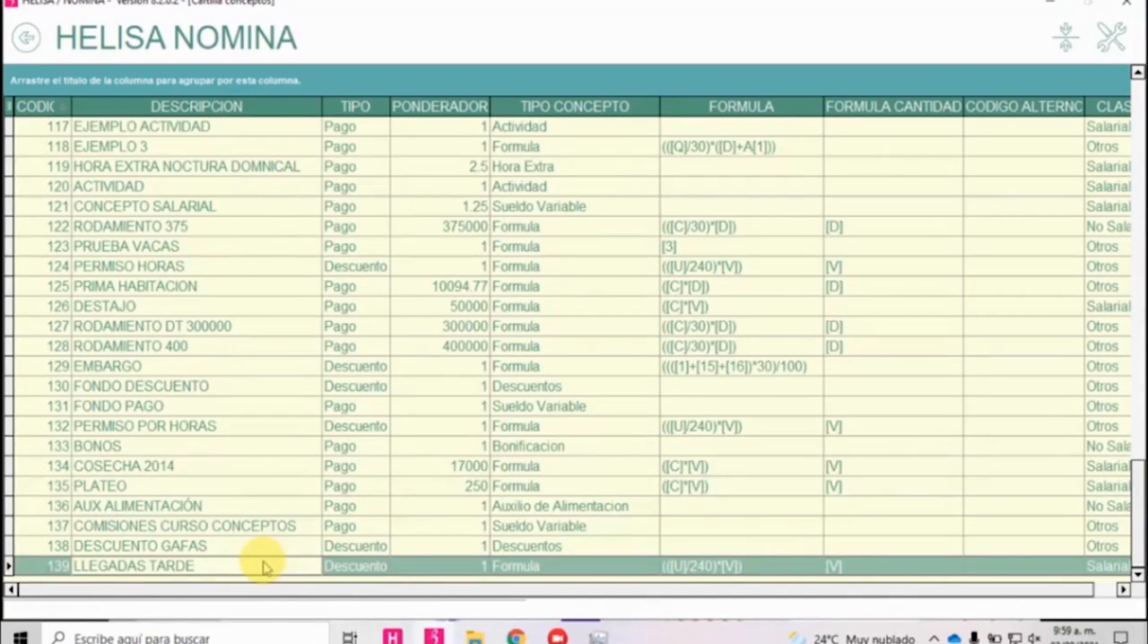
right_click(195, 573)
left_click(313, 446)
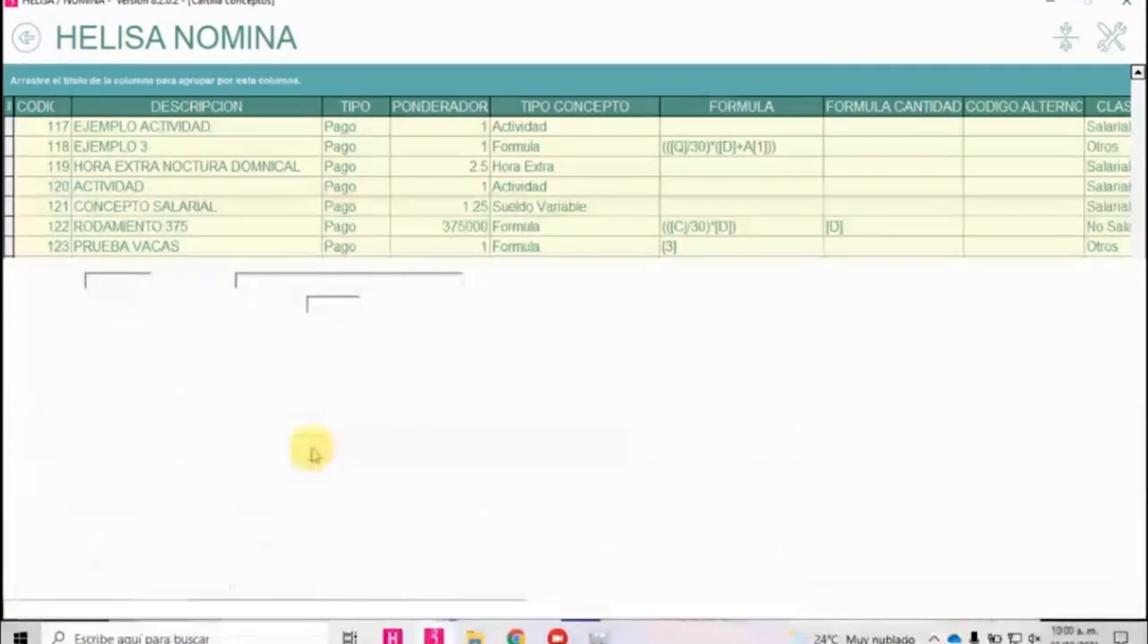
type("CURSO")
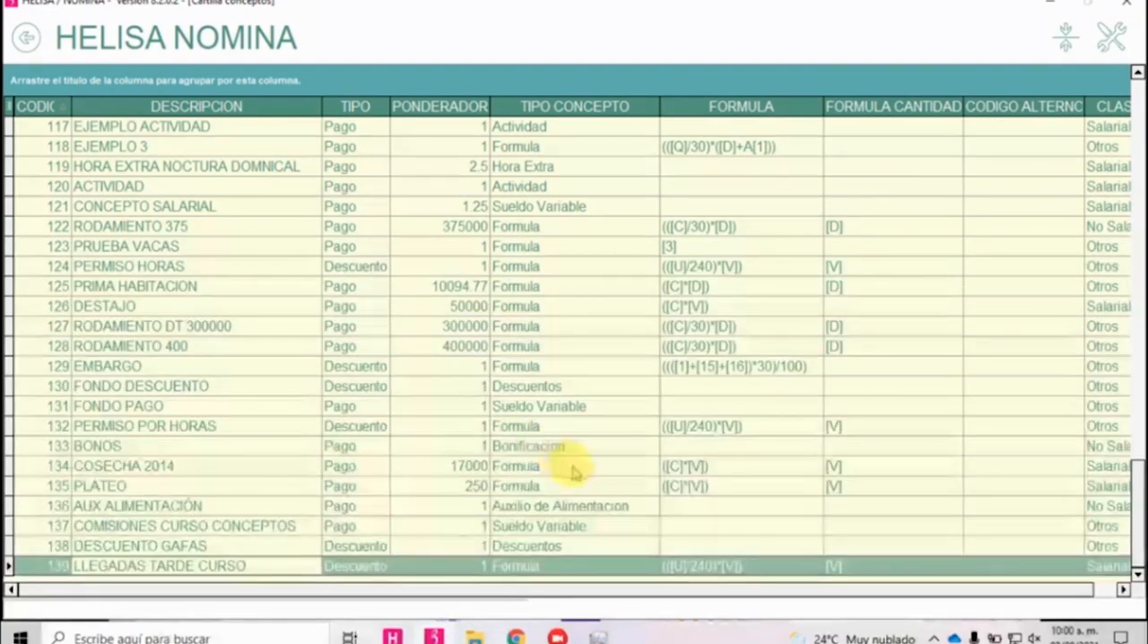
key("Escape")
key("Escape")
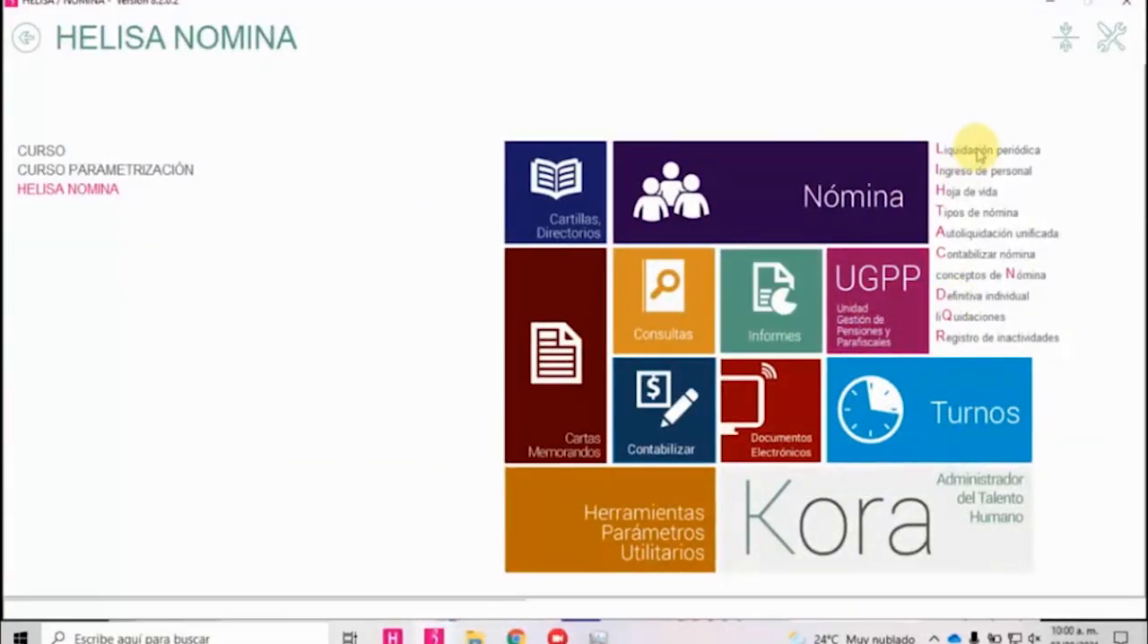
In the periodic liquidation, change the employee's existing novelty to the concept LLEGADAS TARDE CURSO and save it.
left_click(958, 150)
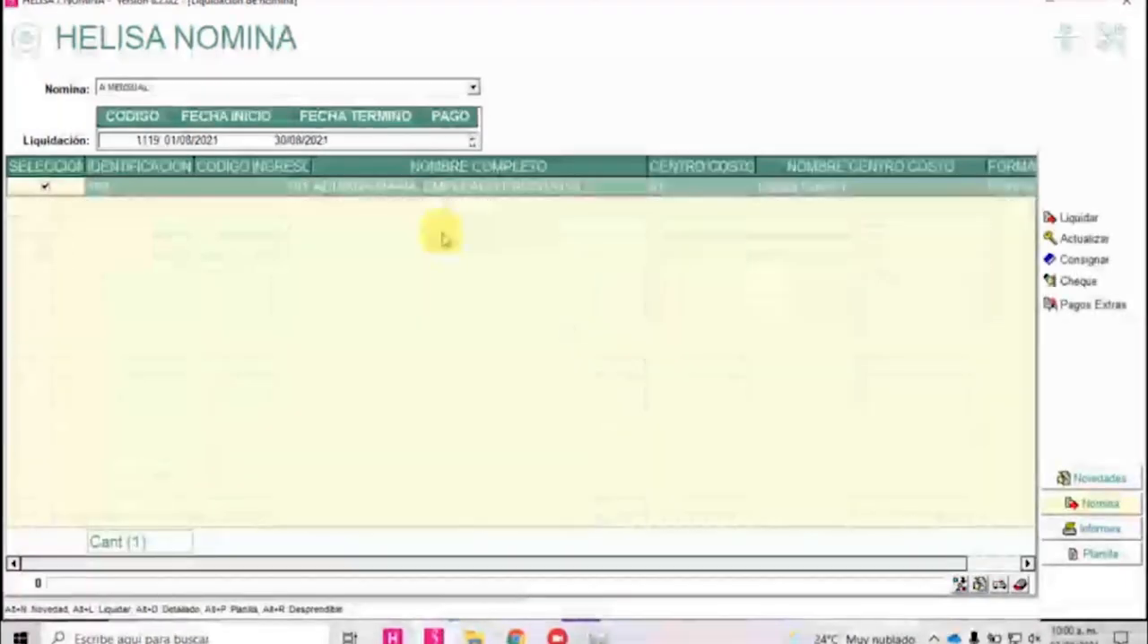
key("alt+n")
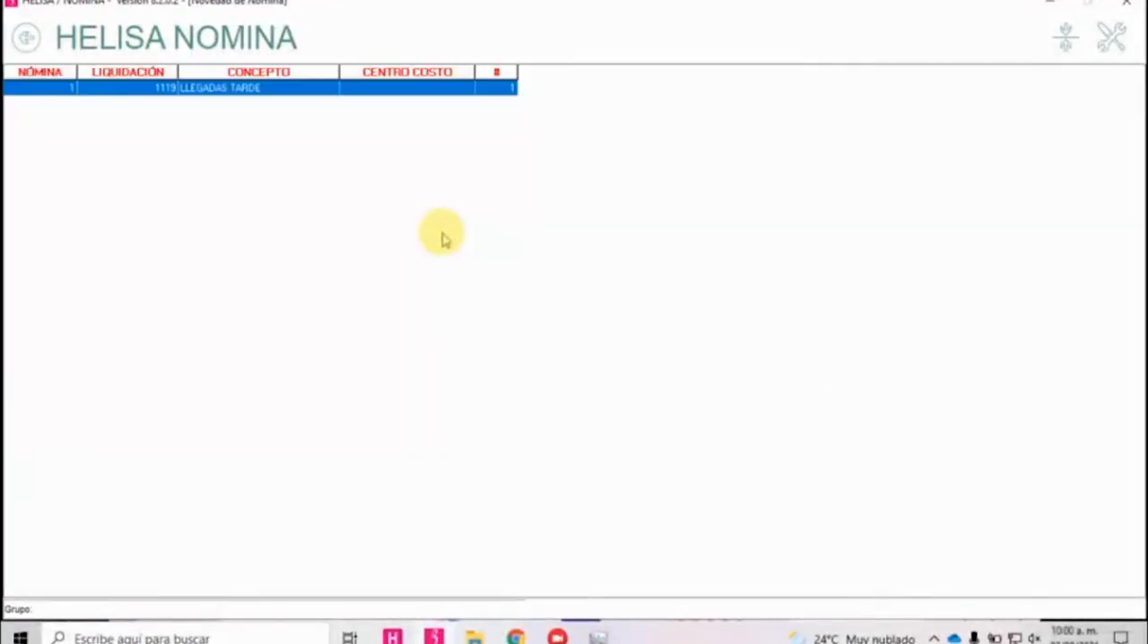
key("Return")
key("Return")
key("Return")
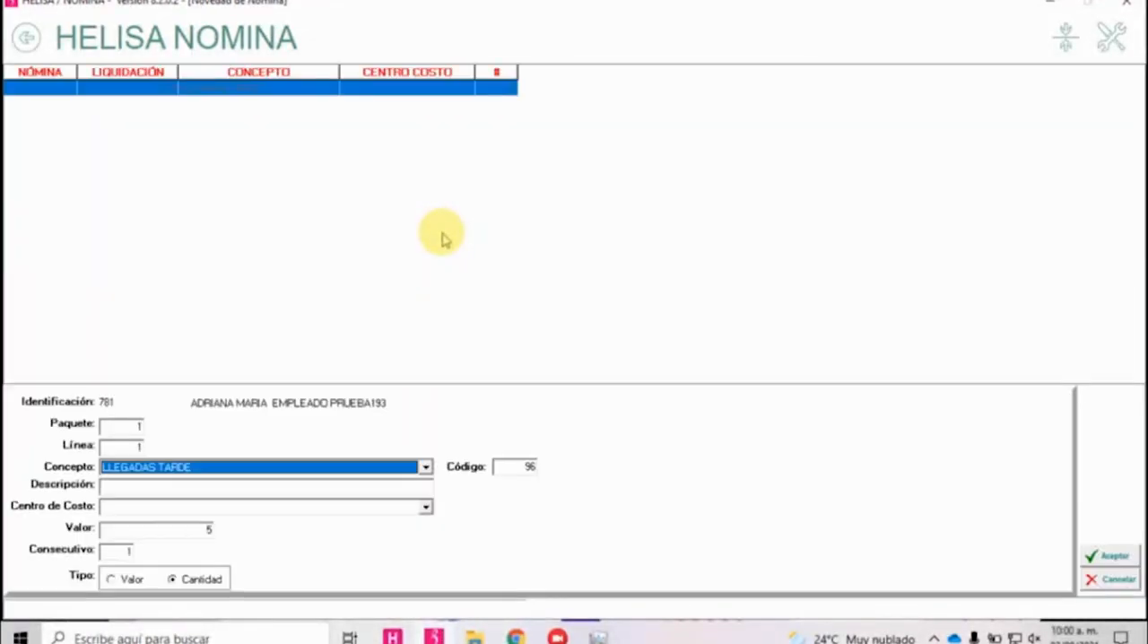
key("Return")
key("Return")
key("Return")
left_click(1111, 558)
left_click(1089, 555)
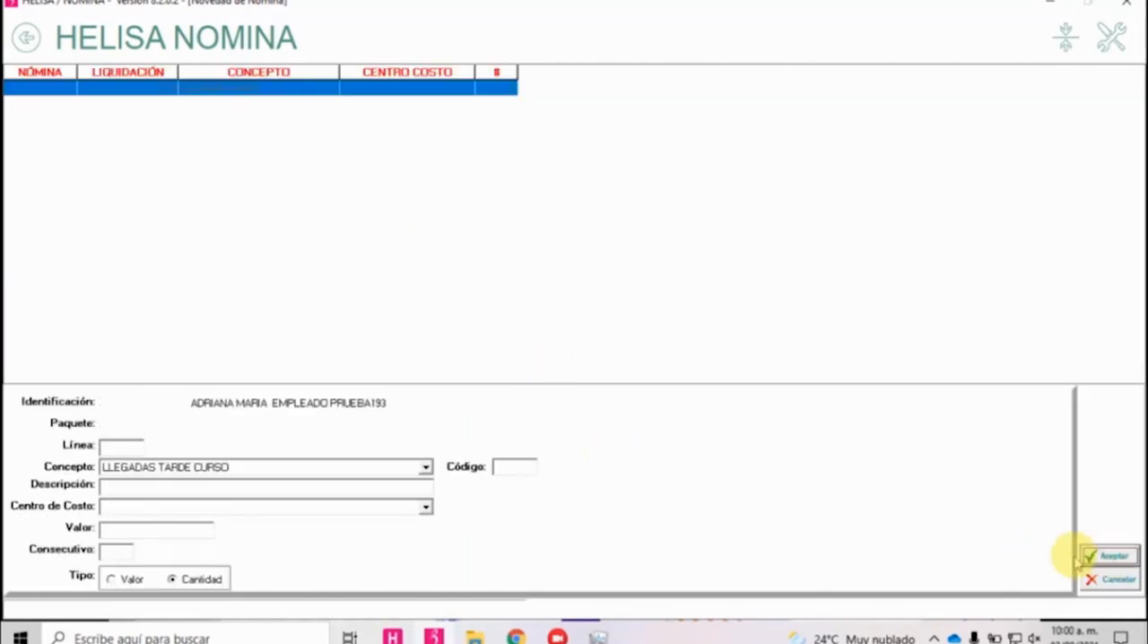
Liquidate the employee's payroll again, review the LLEGADAS TARDE CURSO line in the detailed payroll report and close the report.
key("Escape")
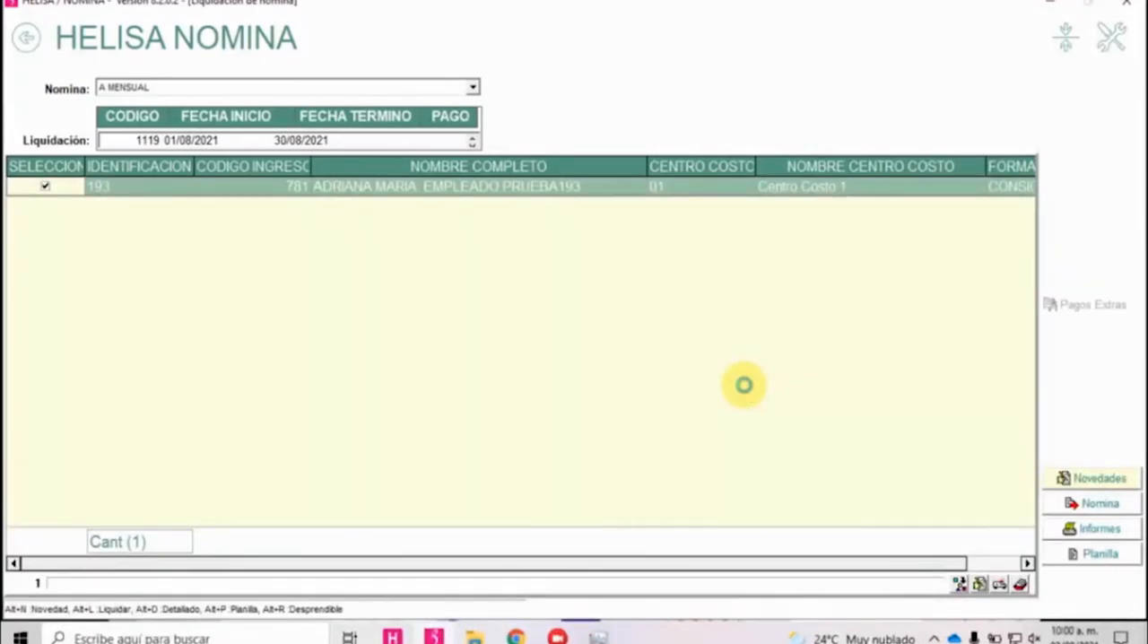
key("Return")
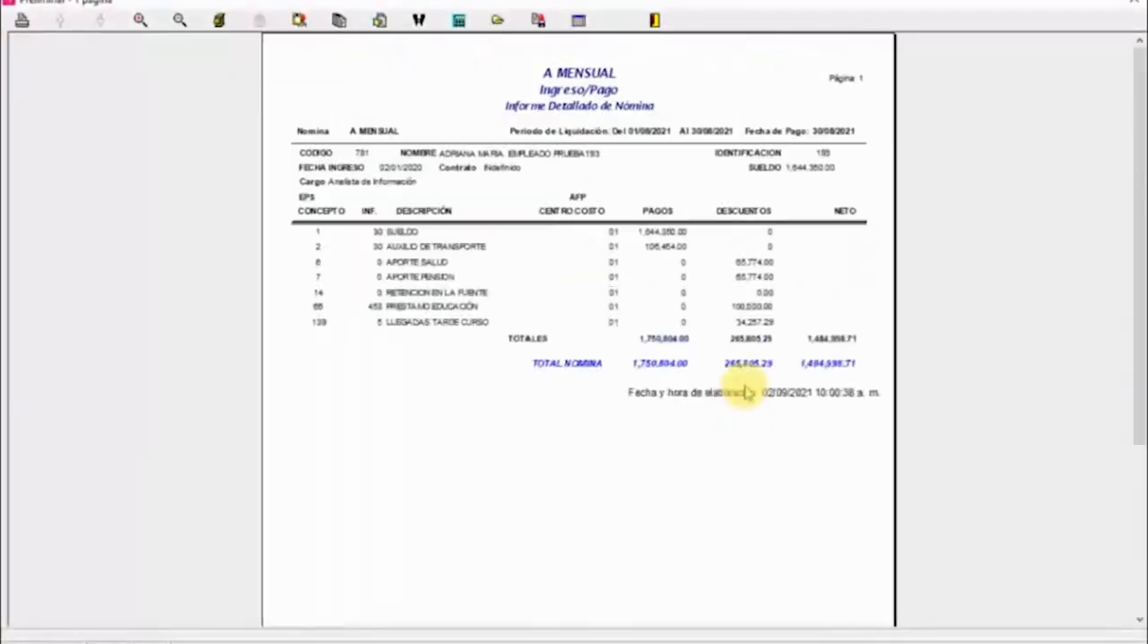
scroll(748, 393, "up", 3)
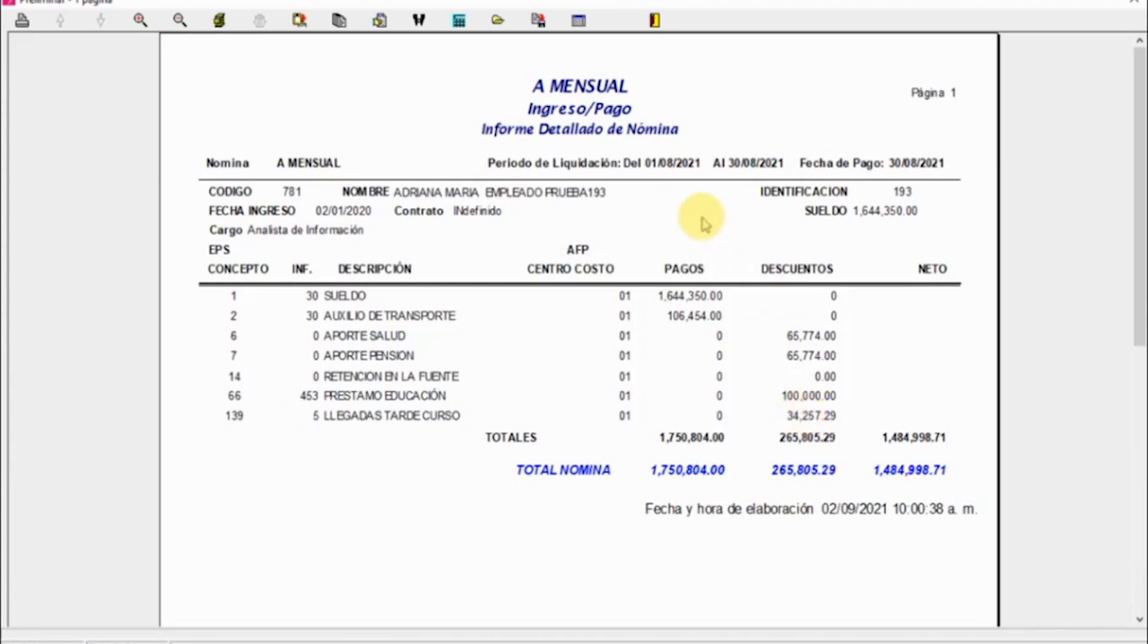
left_click(656, 21)
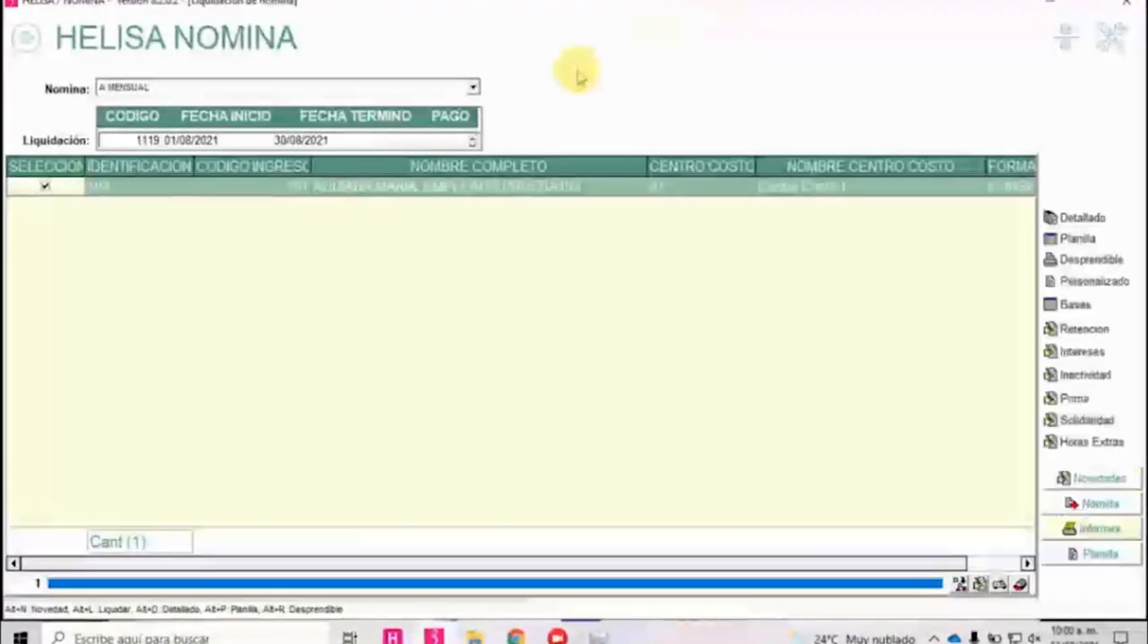
Find the concept COMISIONES CURSO CONCEPTOS in the code-sorted payroll concepts list, open it for review and return to the main screen.
left_click(27, 40)
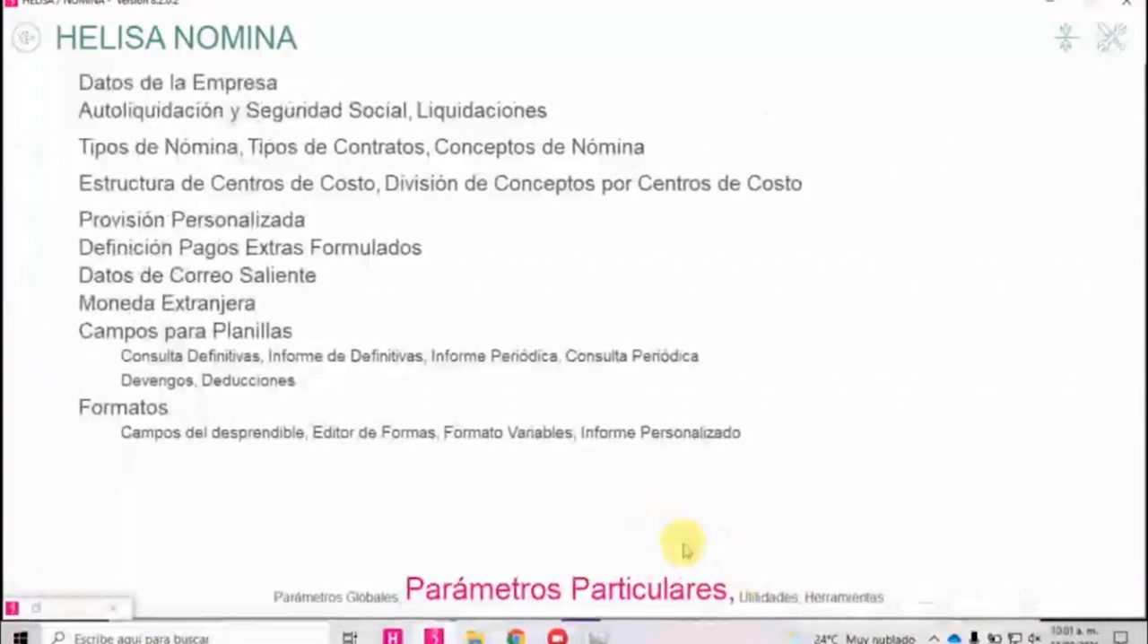
left_click(549, 149)
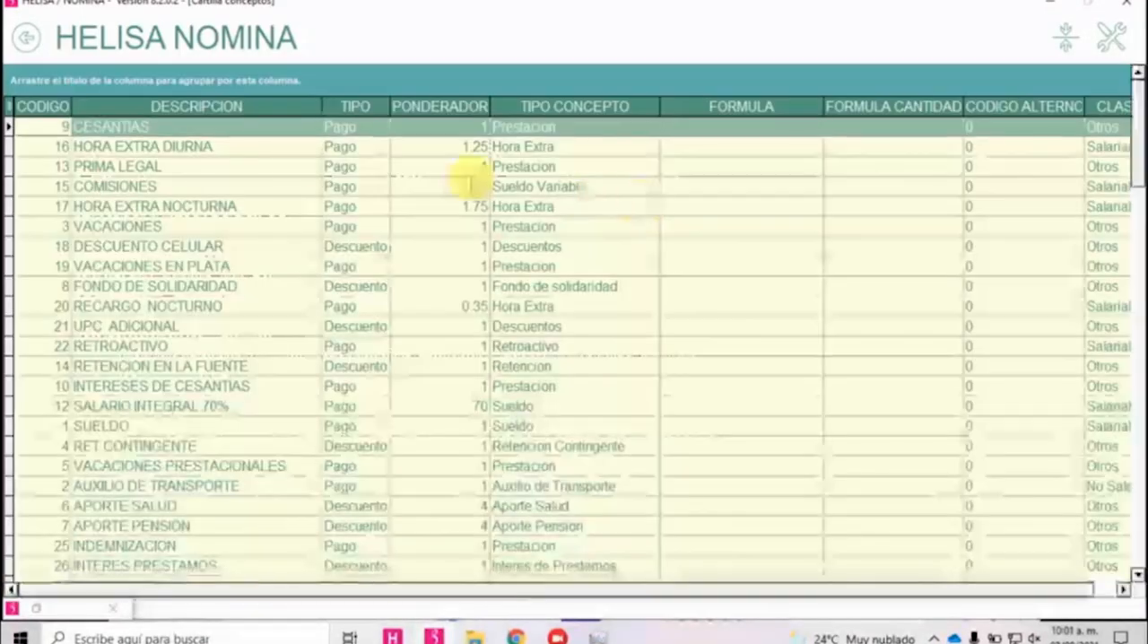
left_click(36, 106)
scroll(238, 323, "down", 15)
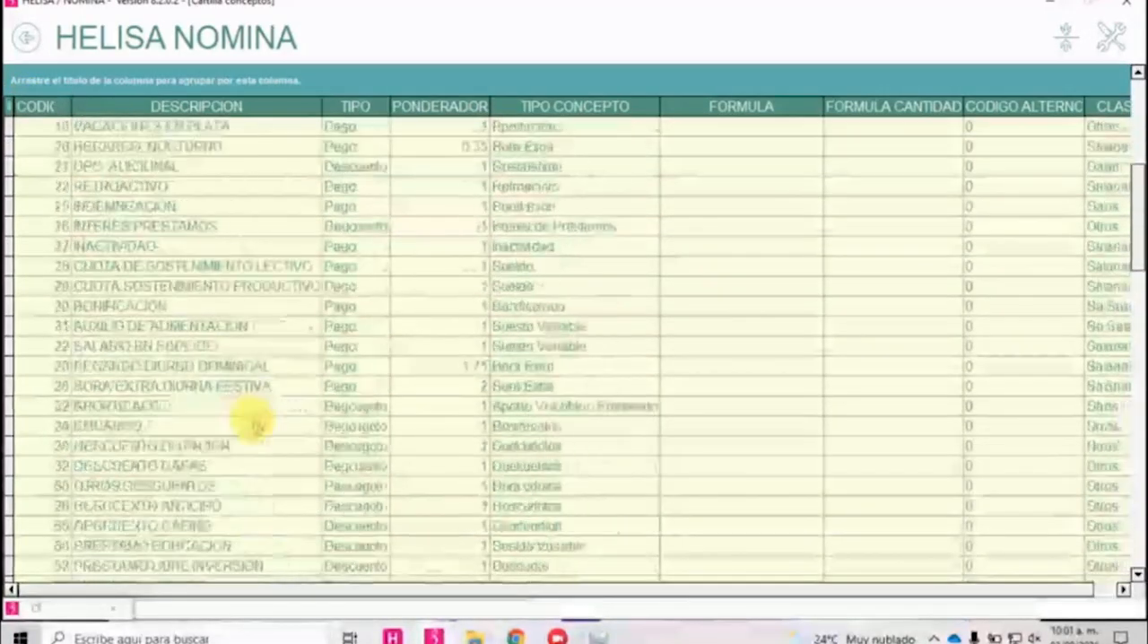
scroll(244, 511, "down", 20)
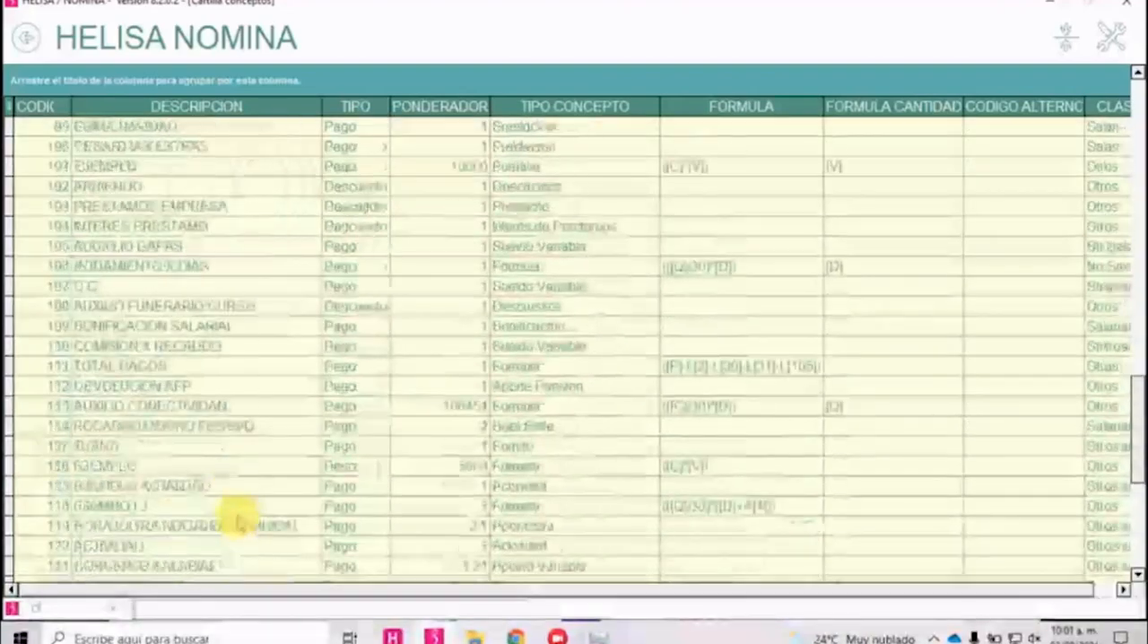
scroll(241, 526, "down", 3)
left_click(254, 526)
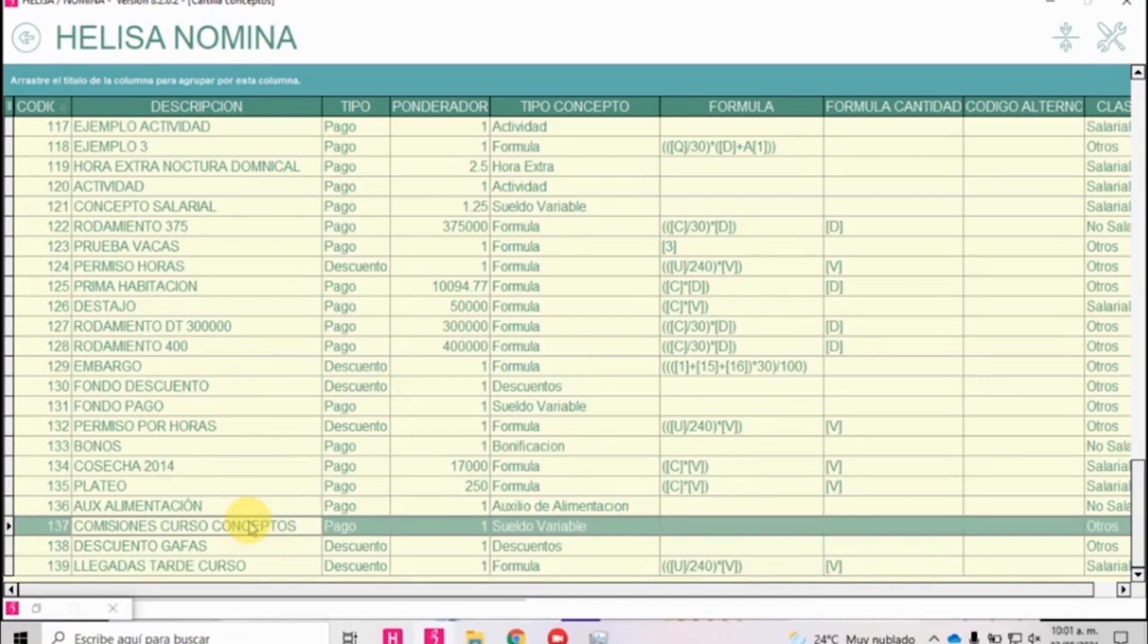
double_click(251, 528)
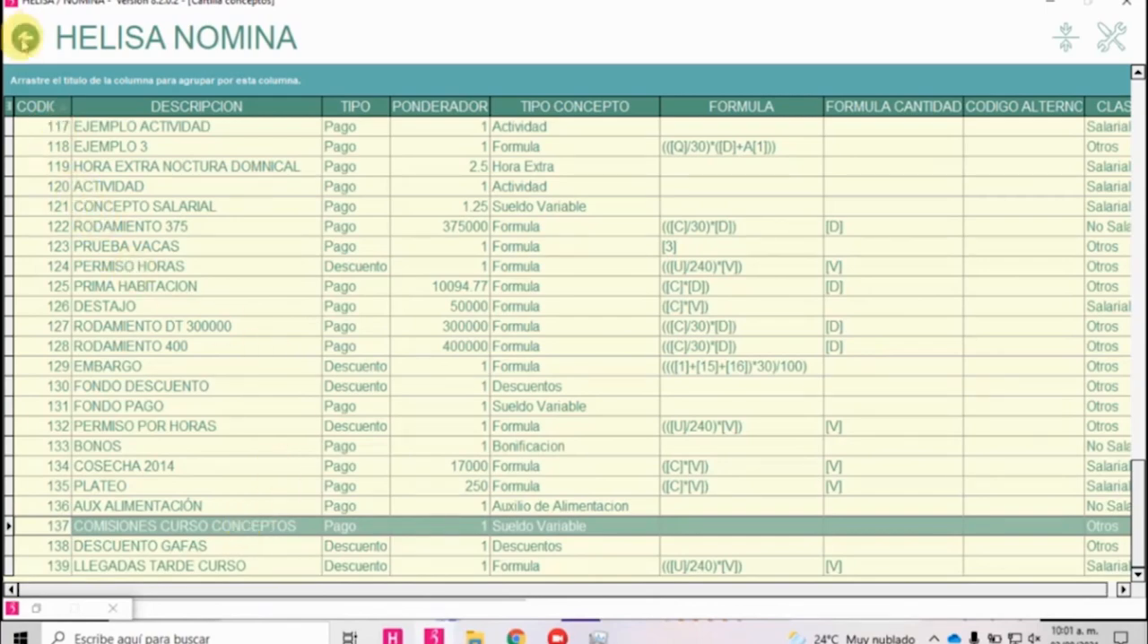
left_click(26, 37)
left_click(26, 38)
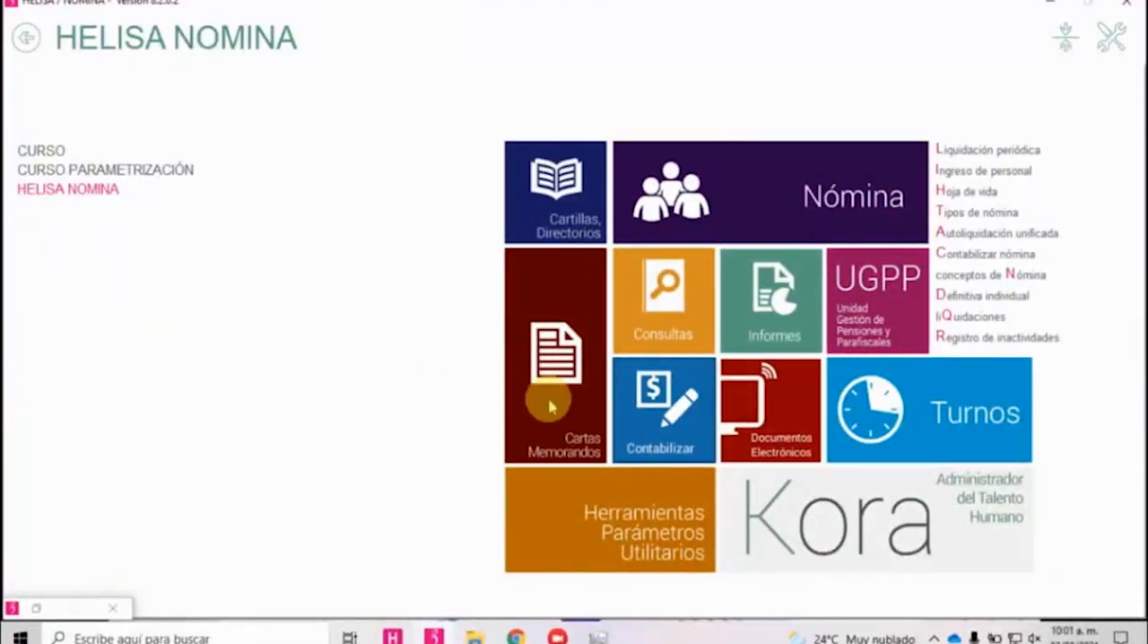
Open the accounting form Causación/Provisión Por Nómina y Liquidación and select periodic liquidation 1109 of the A MENSUAL payroll.
left_click(617, 401)
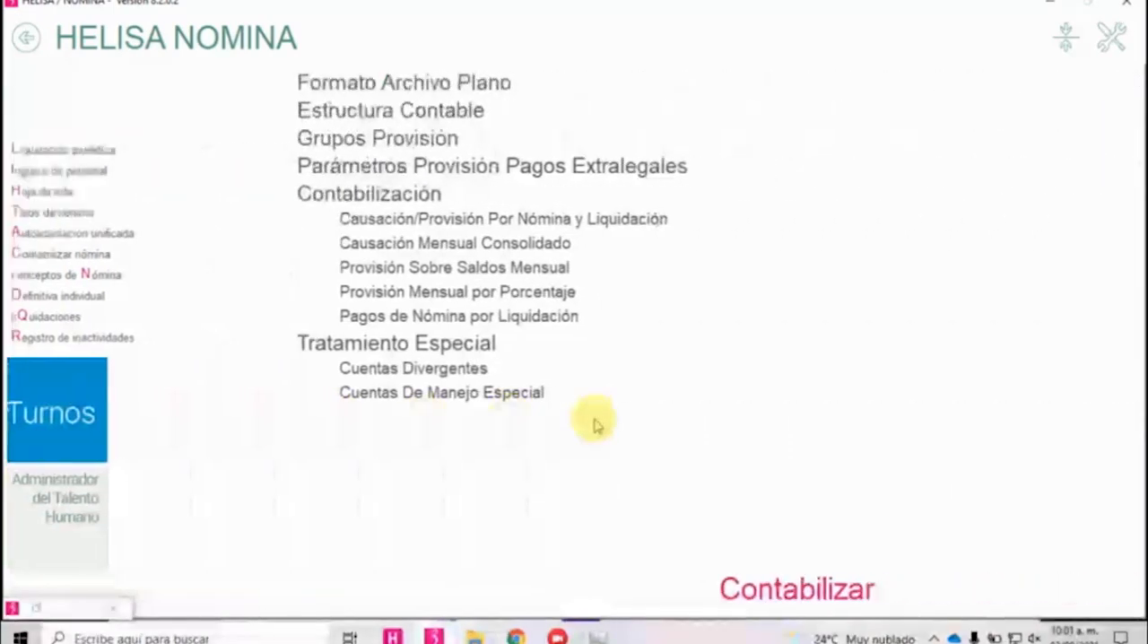
left_click(260, 224)
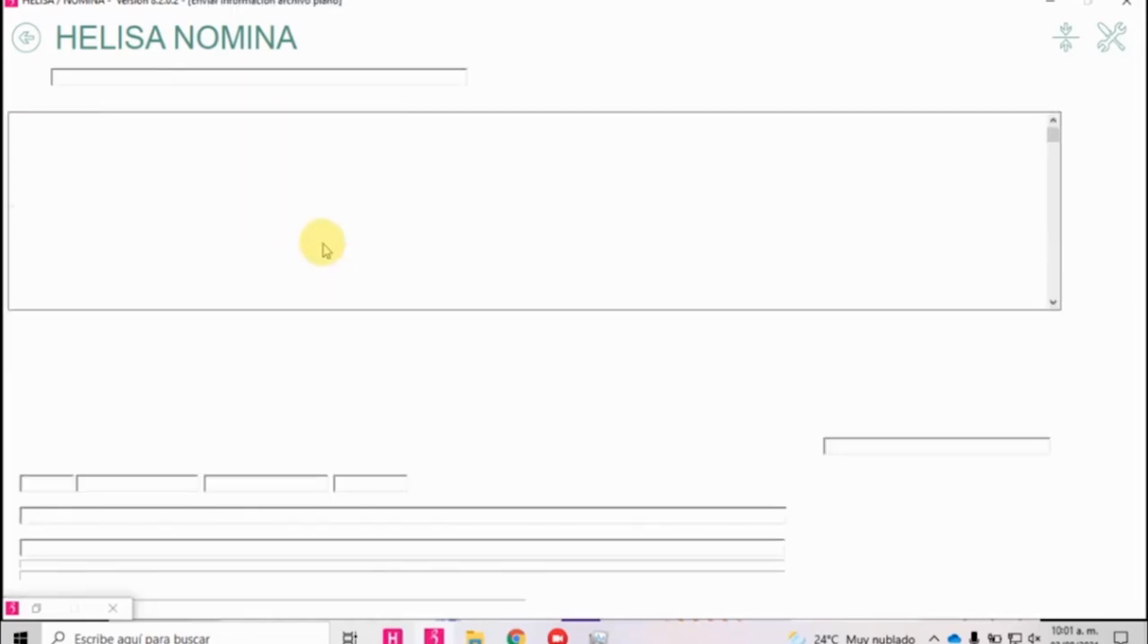
left_click(275, 292)
scroll(280, 293, "down", 20)
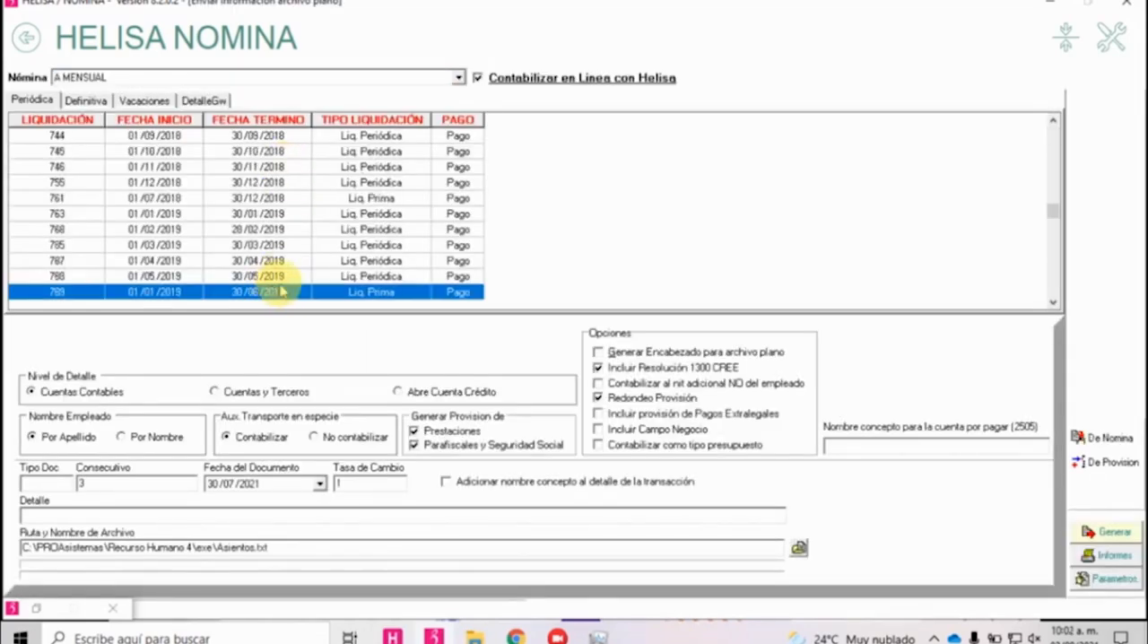
scroll(296, 296, "down", 10)
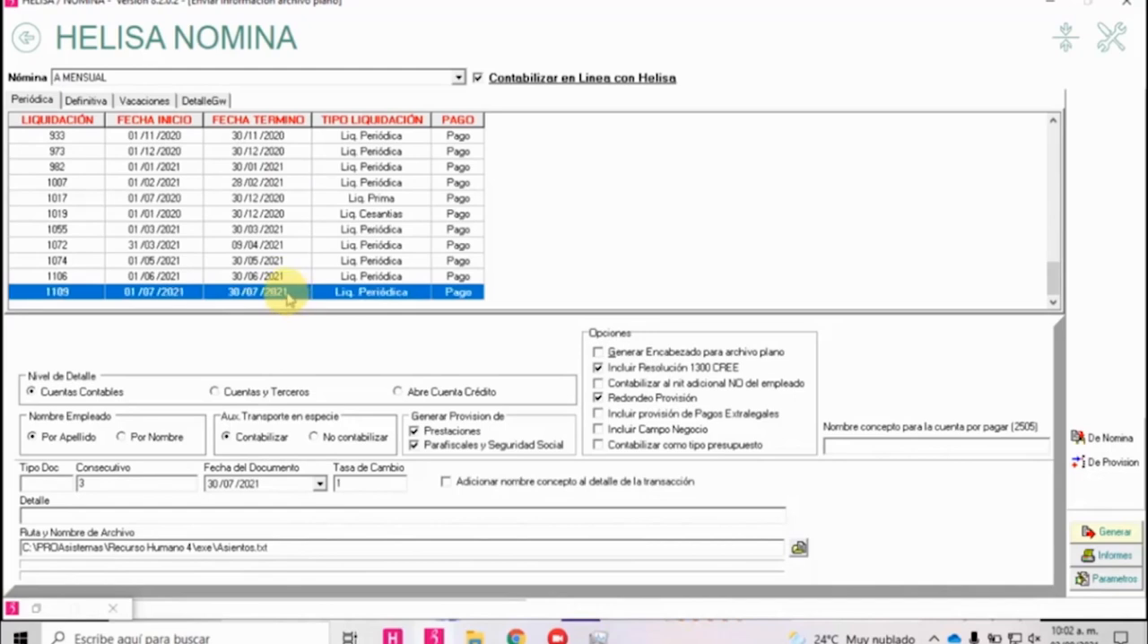
Try to generate the accounting with Contabilizar en Línea con Helisa turned off and the detail level set to Cuentas y Terceros.
left_click(523, 81)
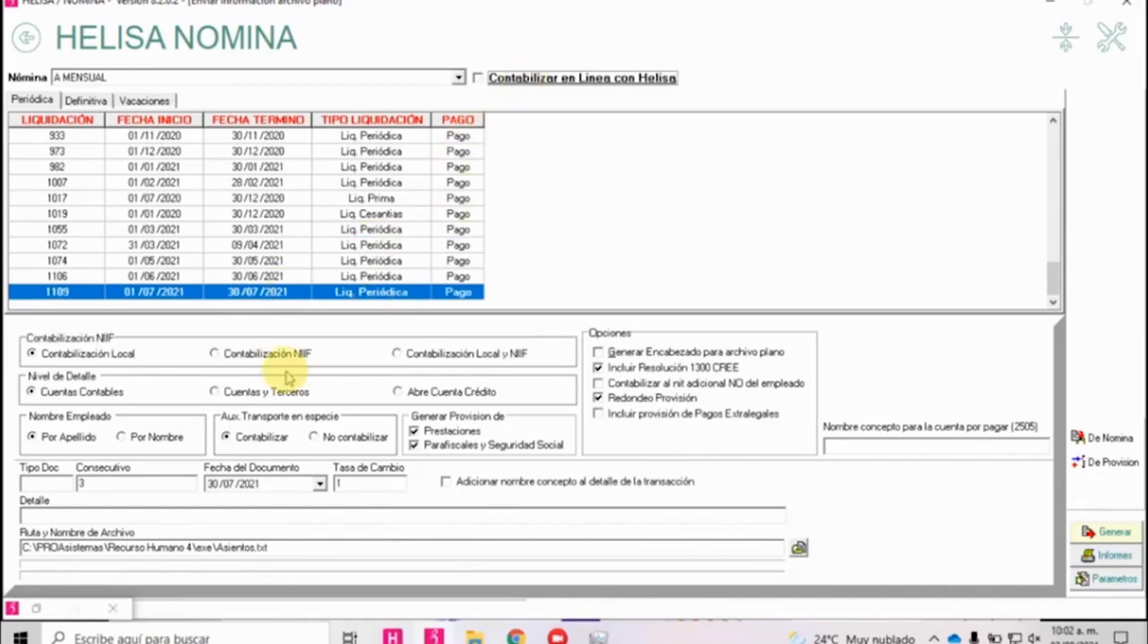
left_click(262, 395)
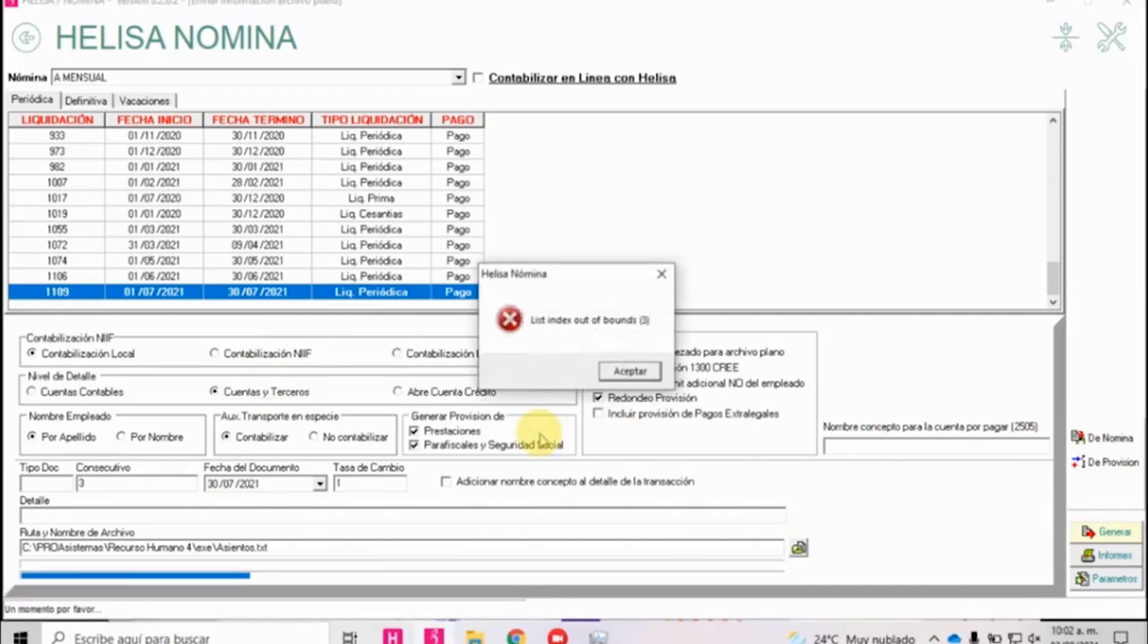
left_click(628, 374)
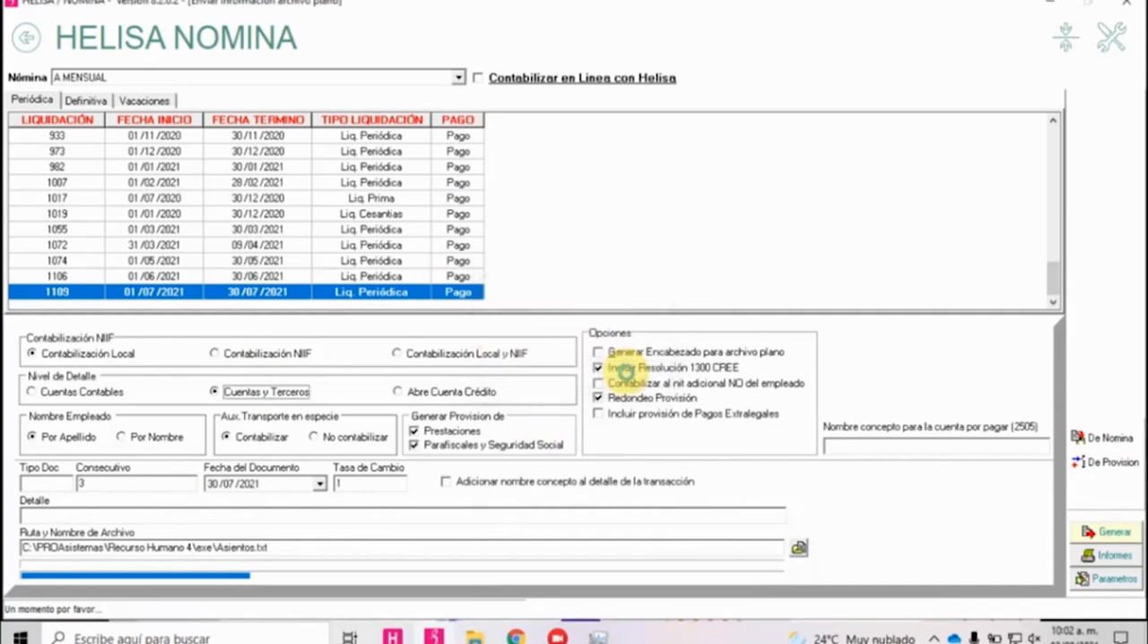
Re-enable Contabilizar en Línea con Helisa and try to post the liquidation to HELISA MEDELLIN with only Tributaria information.
left_click(559, 80)
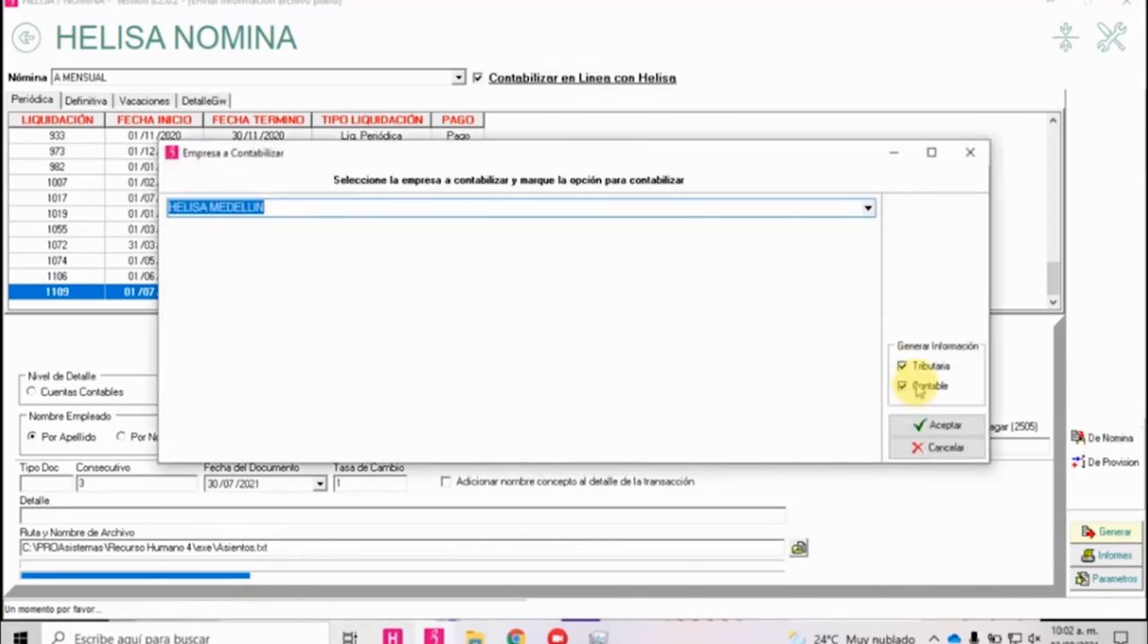
left_click(916, 387)
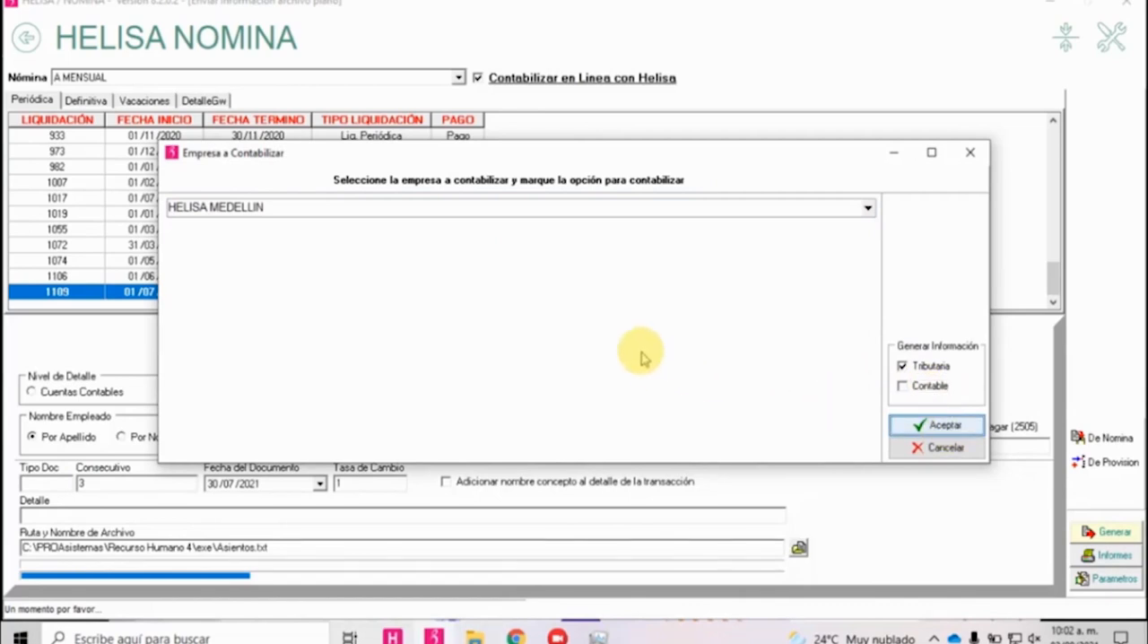
key("Return")
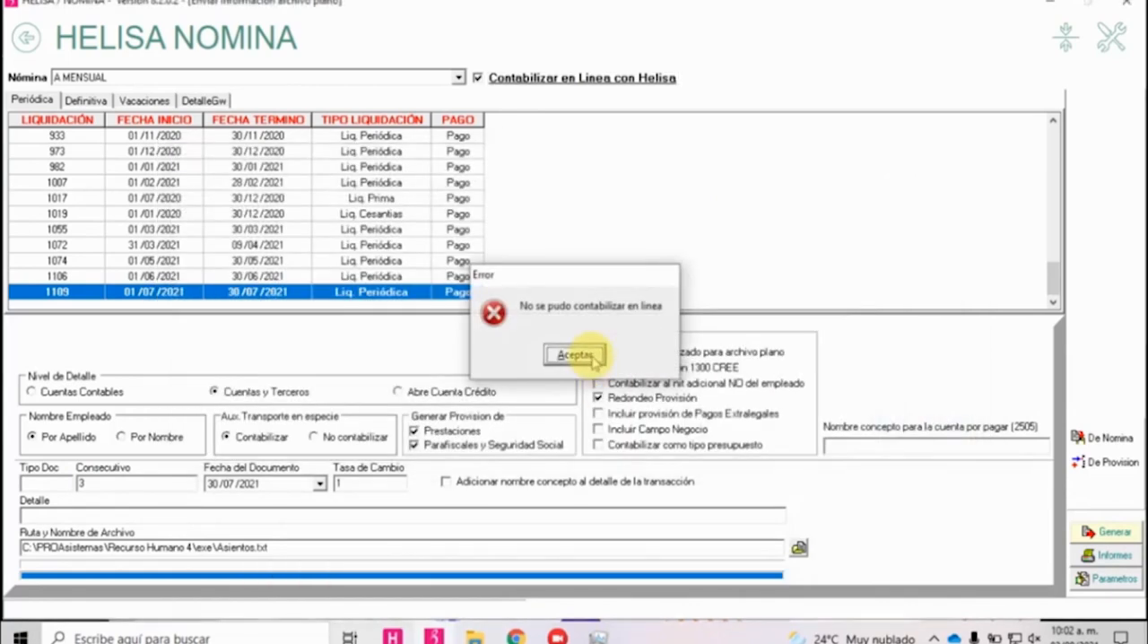
left_click(574, 355)
left_click(574, 355)
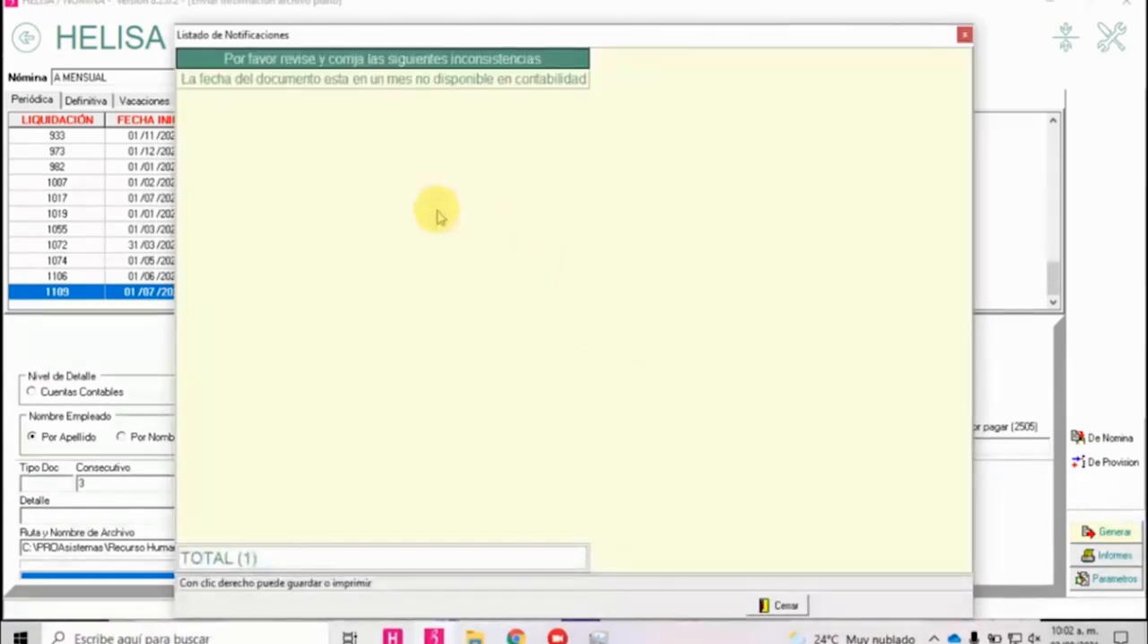
Review the posting inconsistencies and the notification list of concepts without accounting structure, and return to the main screen.
left_click(965, 35)
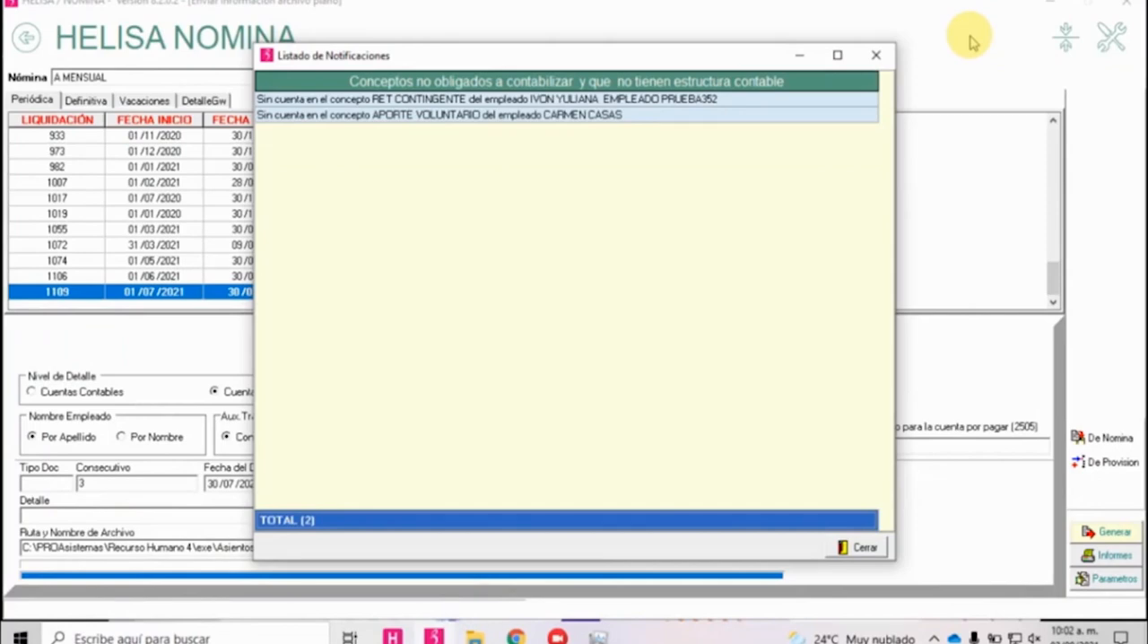
left_click(332, 119)
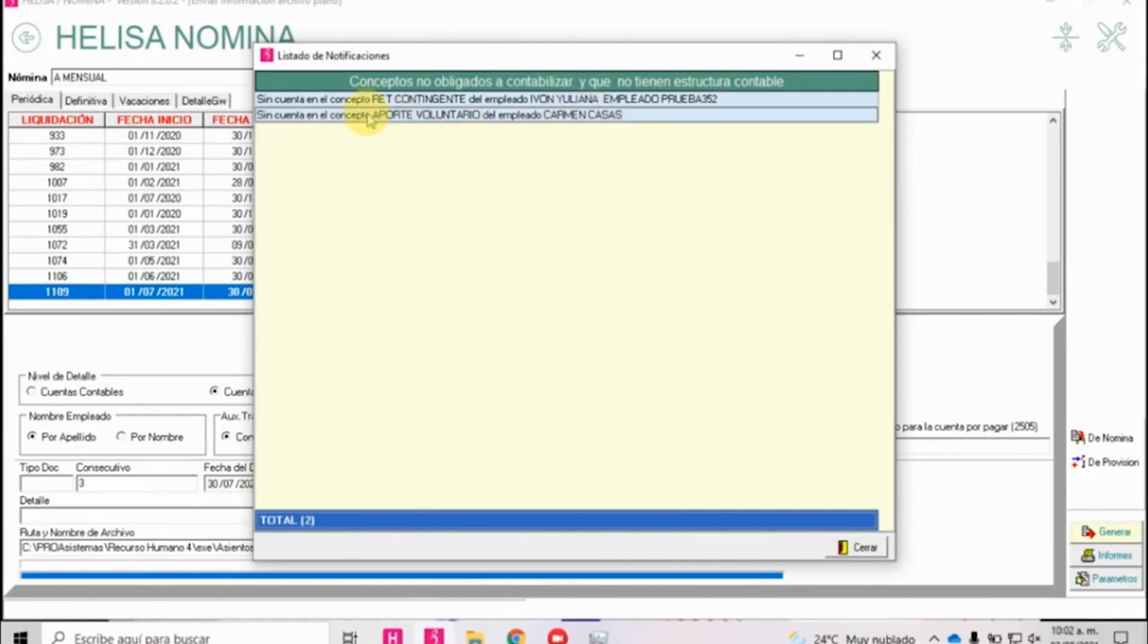
left_click(418, 100)
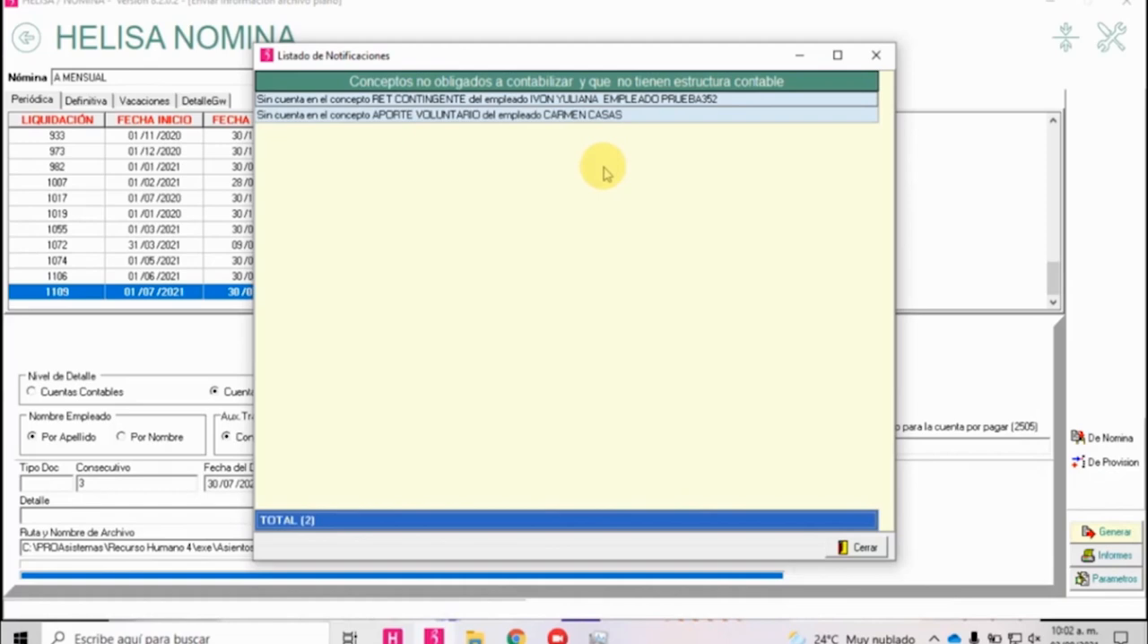
left_click(854, 548)
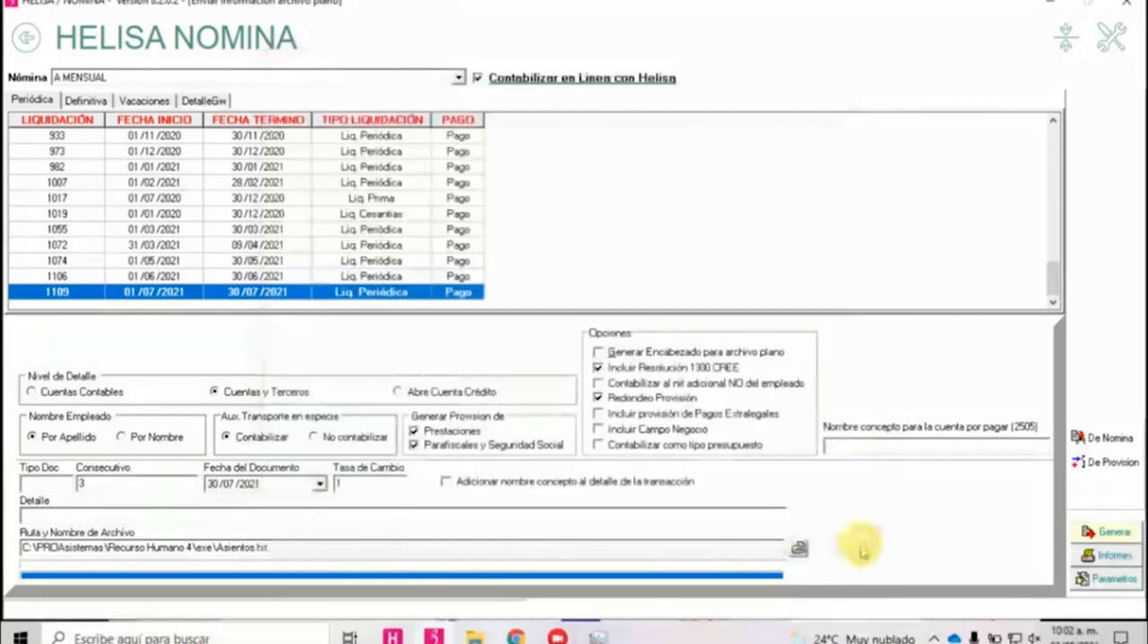
left_click(25, 38)
left_click(25, 37)
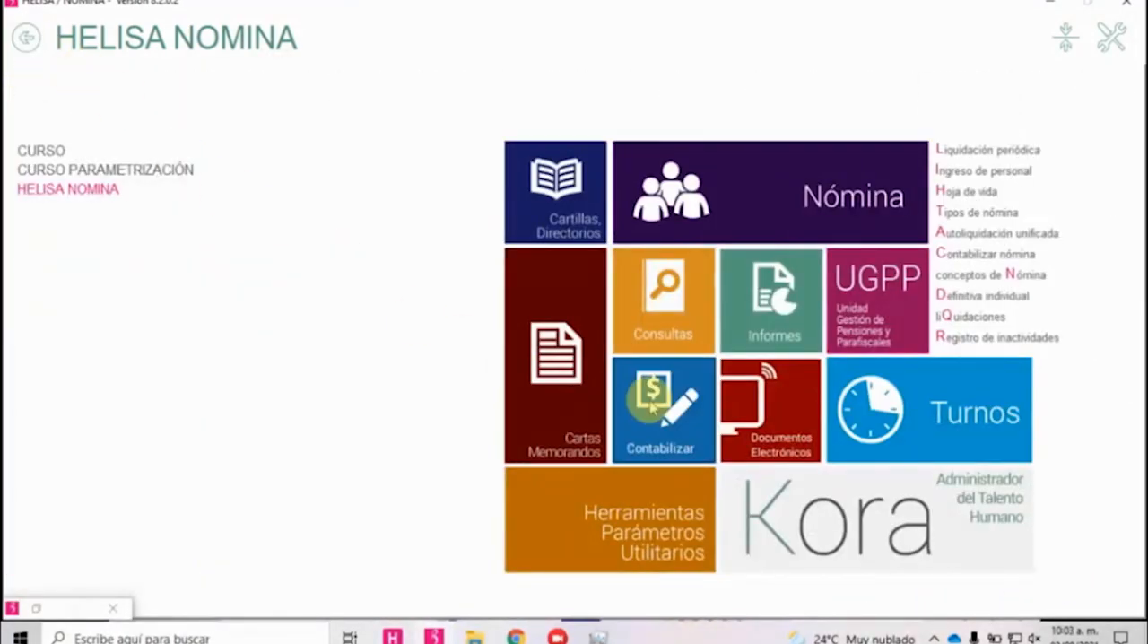
Open the Estructura Contable for the A MENSUAL payroll and load its unfiltered records.
left_click(658, 403)
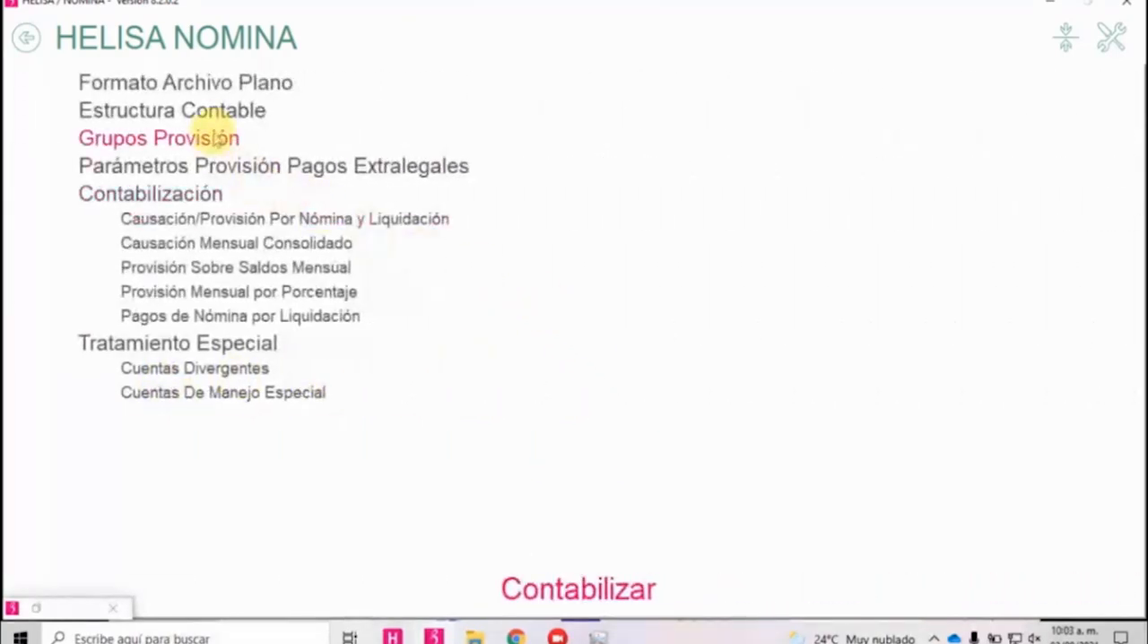
left_click(218, 115)
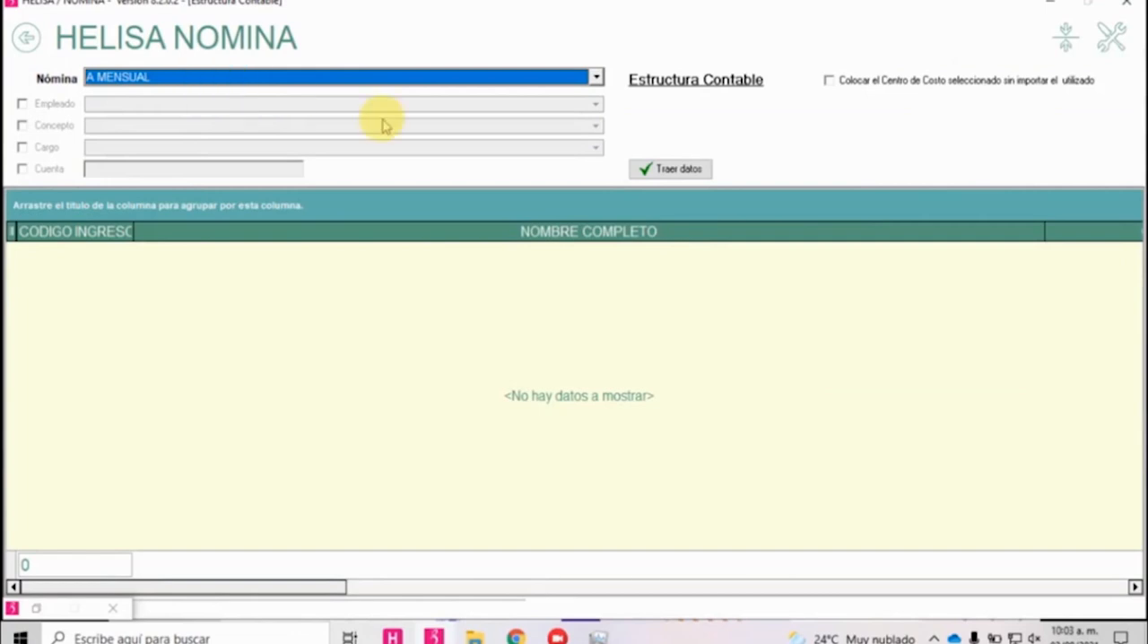
left_click(657, 169)
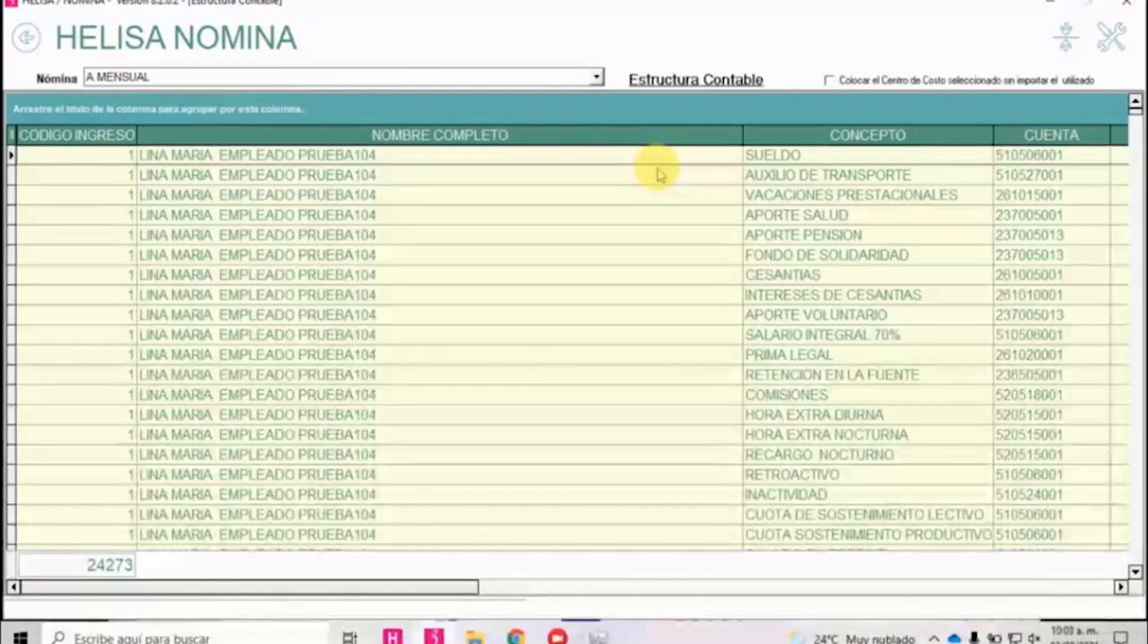
Start creating an accounting structure entry and set its account to 519505.
left_click(365, 200)
right_click(367, 200)
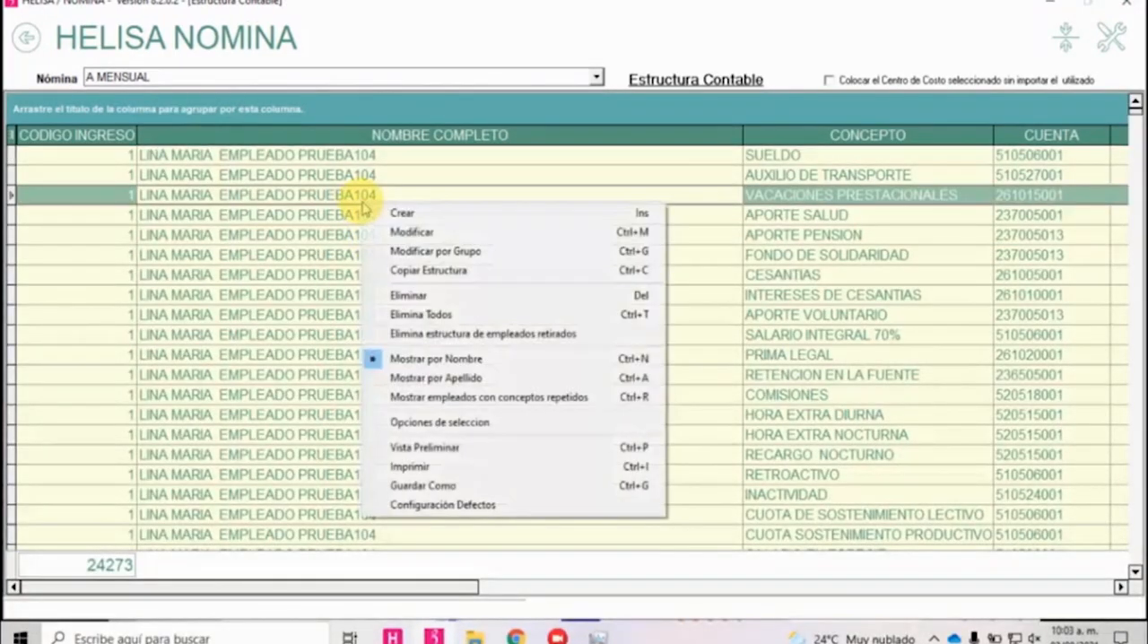
left_click(444, 226)
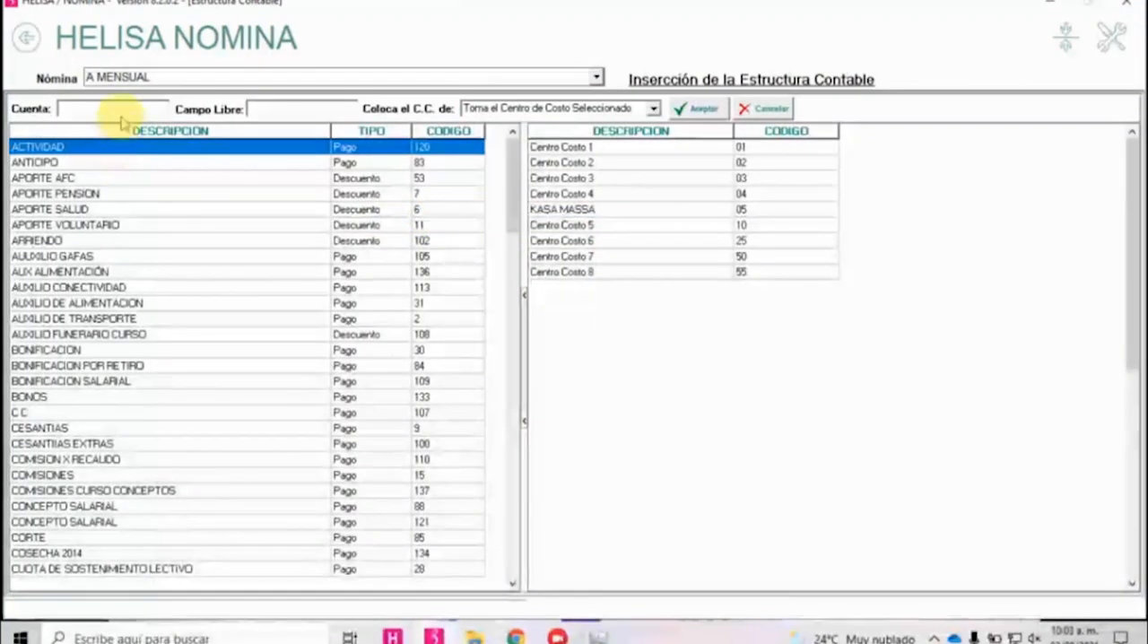
left_click(124, 109)
type("519505")
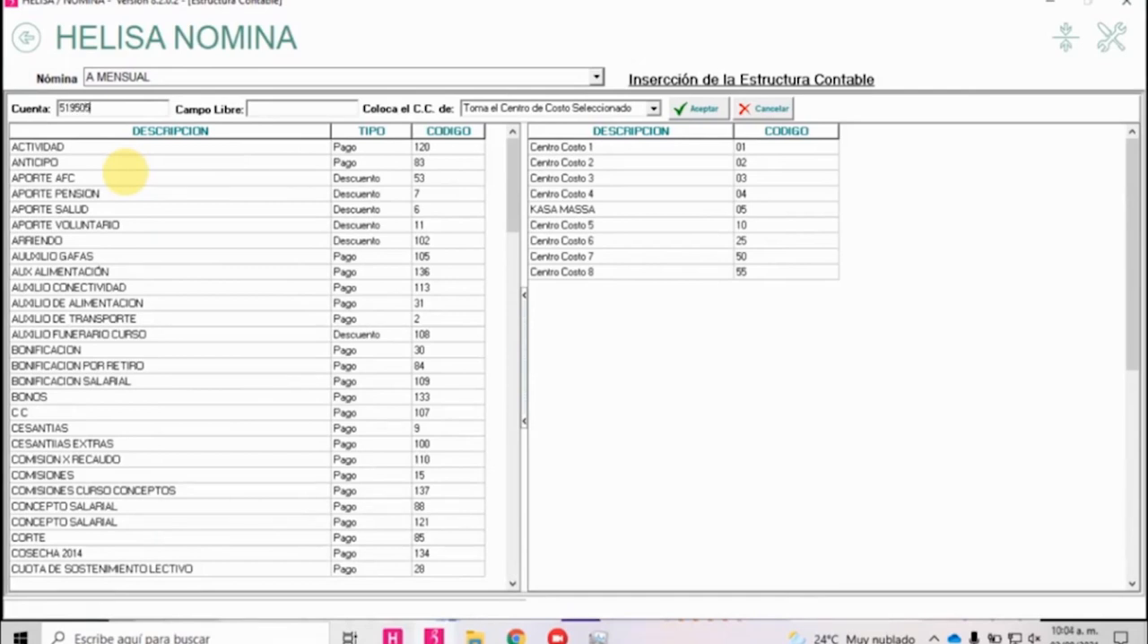
Mark the concept COMISIONES CURSO CONCEPTOS, code 137, for the new accounting structure entry.
left_click(116, 199)
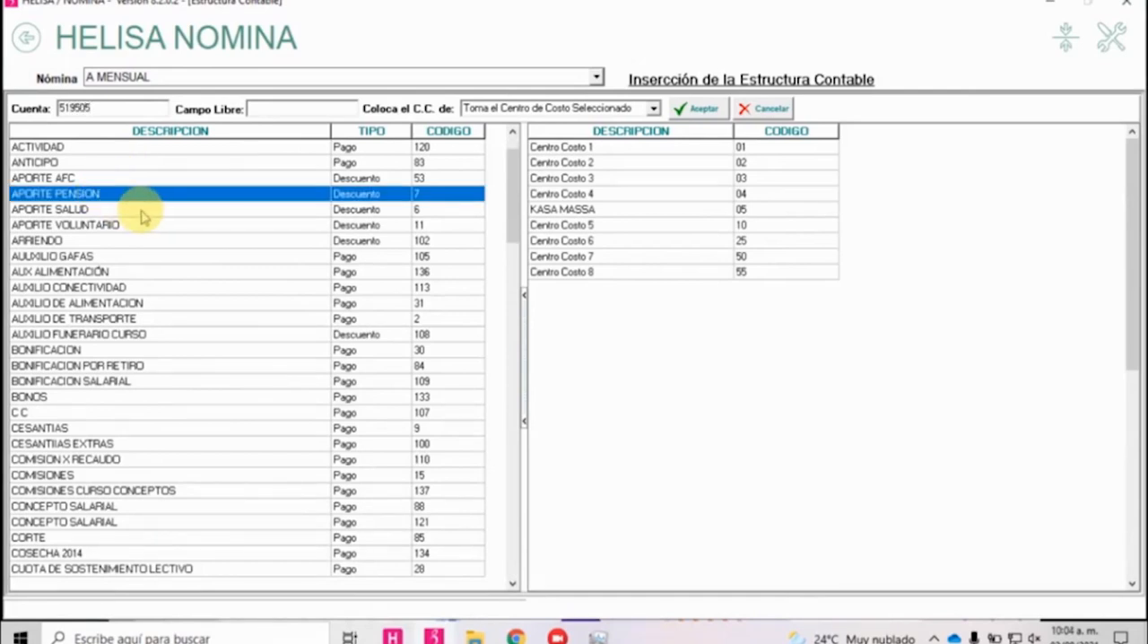
key("i")
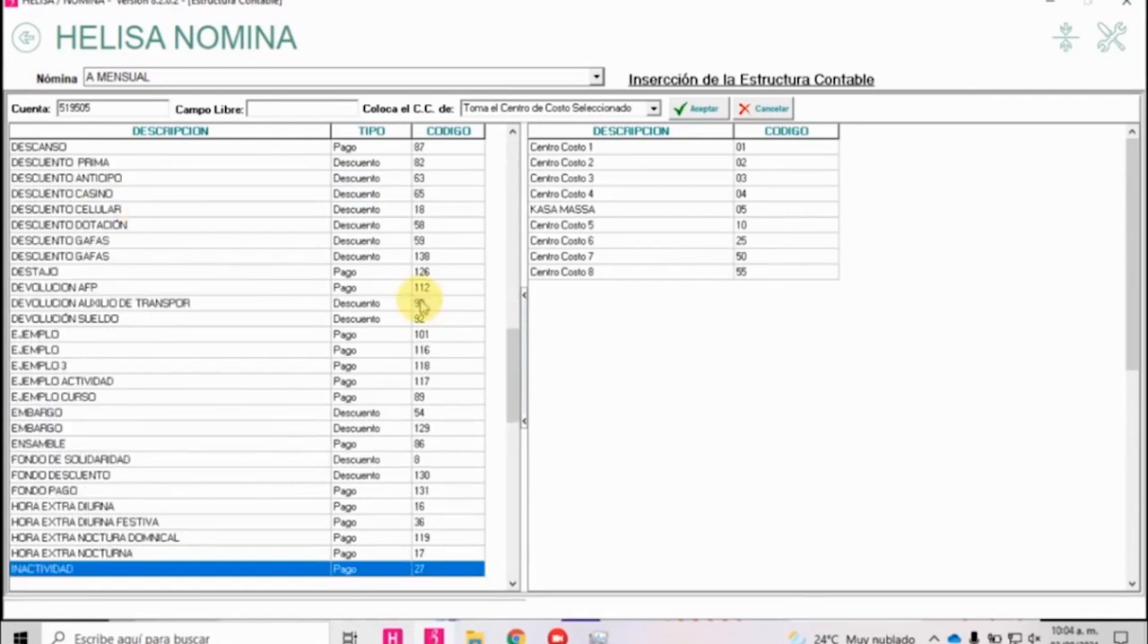
key("h")
left_click(130, 258)
key("c")
key("o")
key("Down")
key("Down")
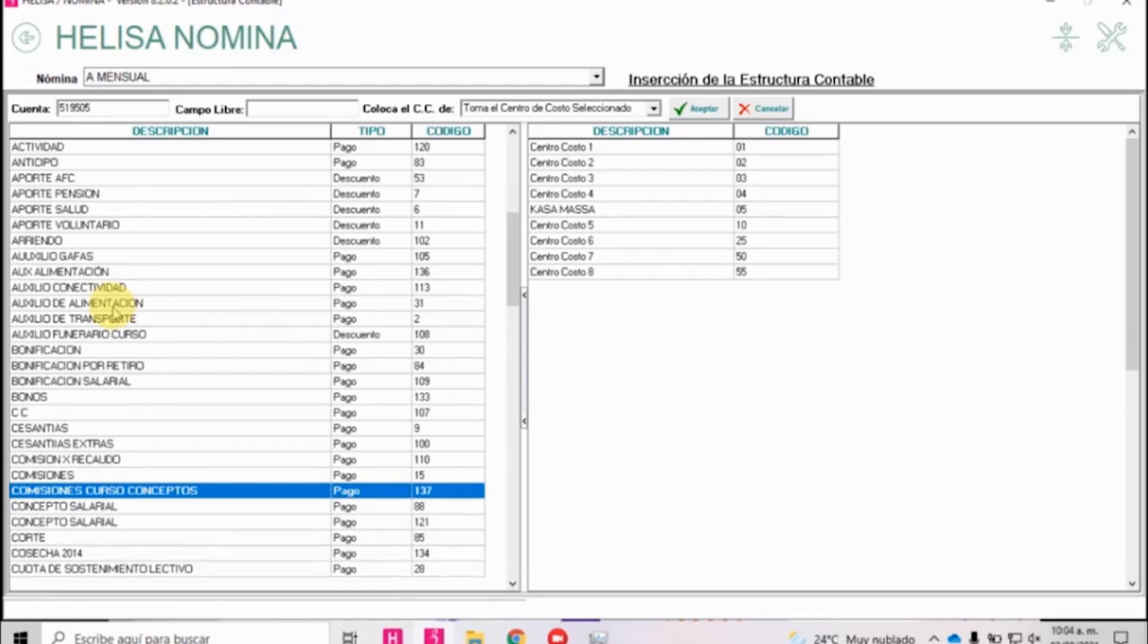
key("space")
key("Down")
key("Down")
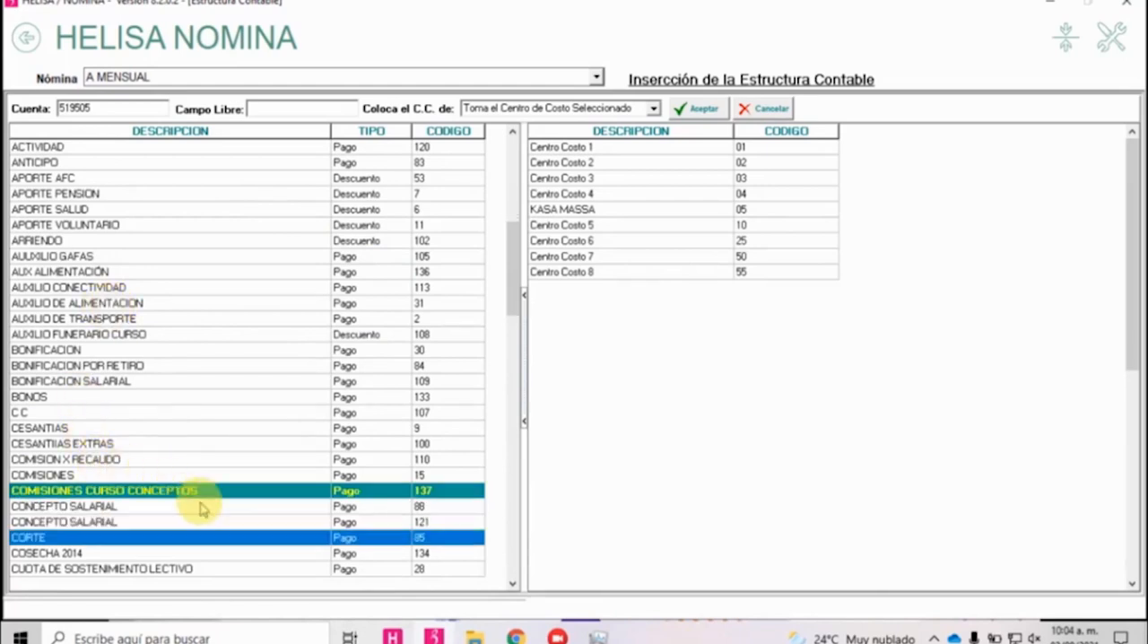
key("Down")
key("Down")
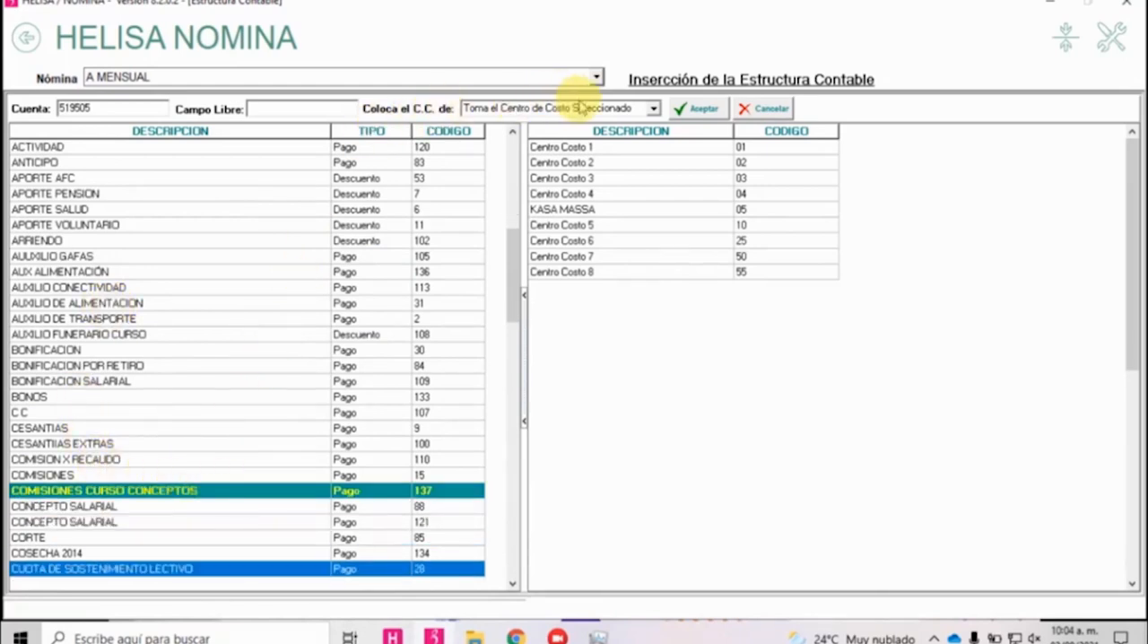
Try the cost centre option No coloca Centro de Costo for account 519505.
left_click(654, 109)
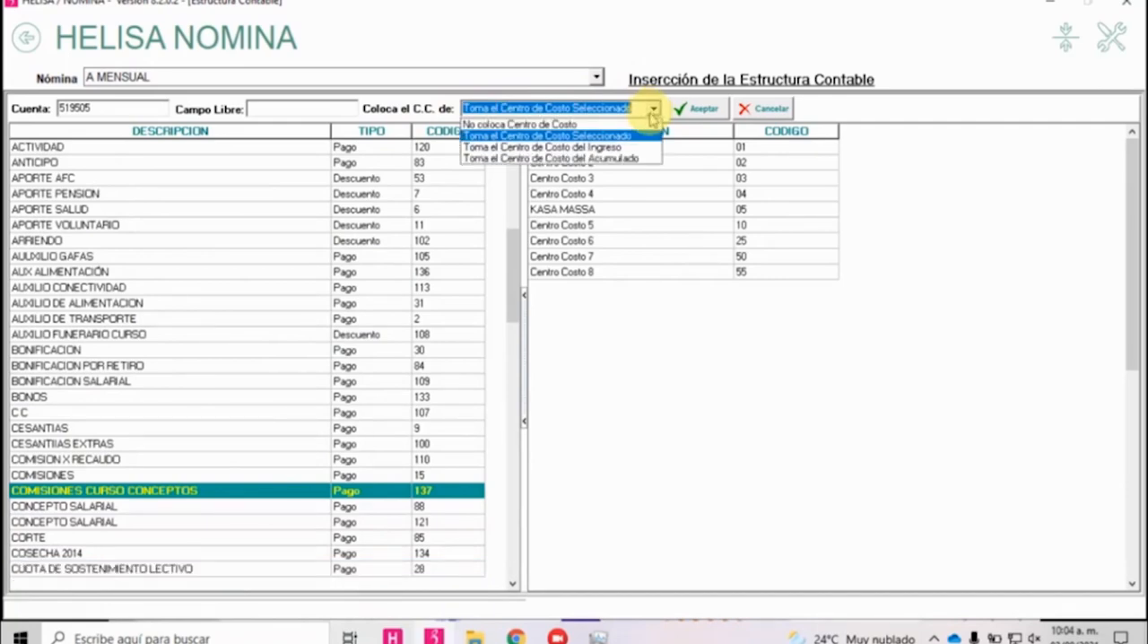
key("Up")
left_click(654, 109)
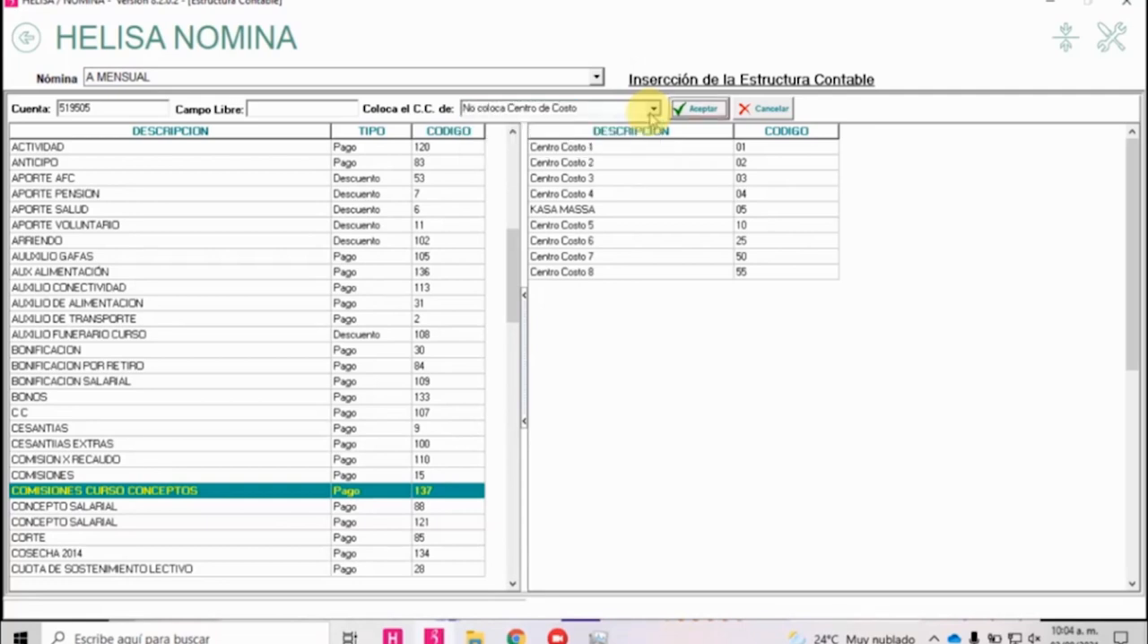
left_click(111, 108)
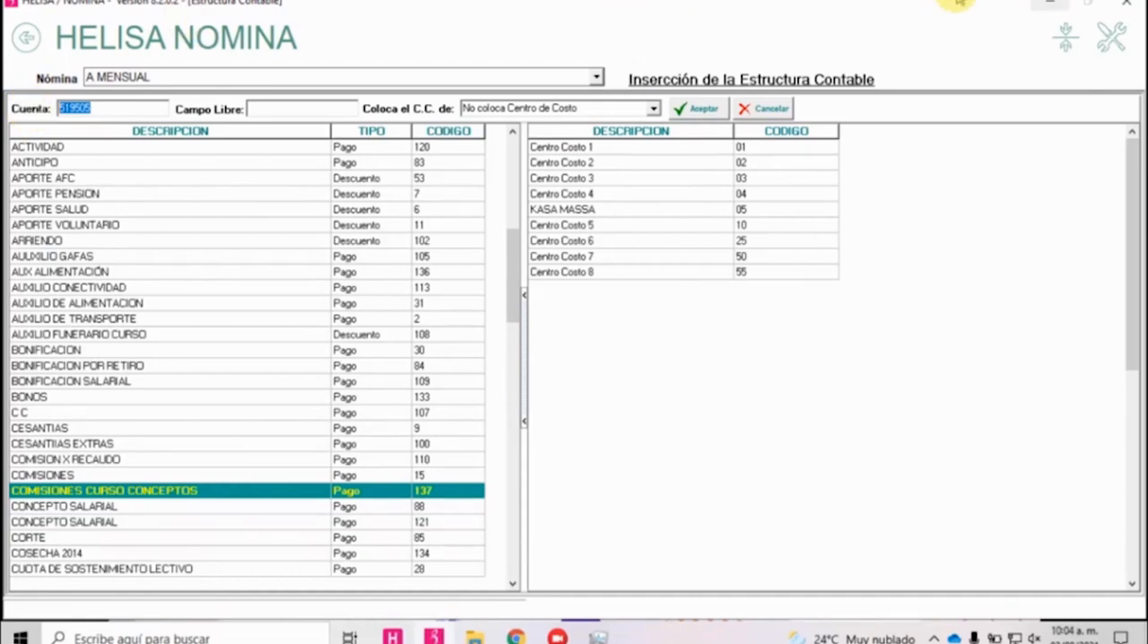
key("alt+Tab")
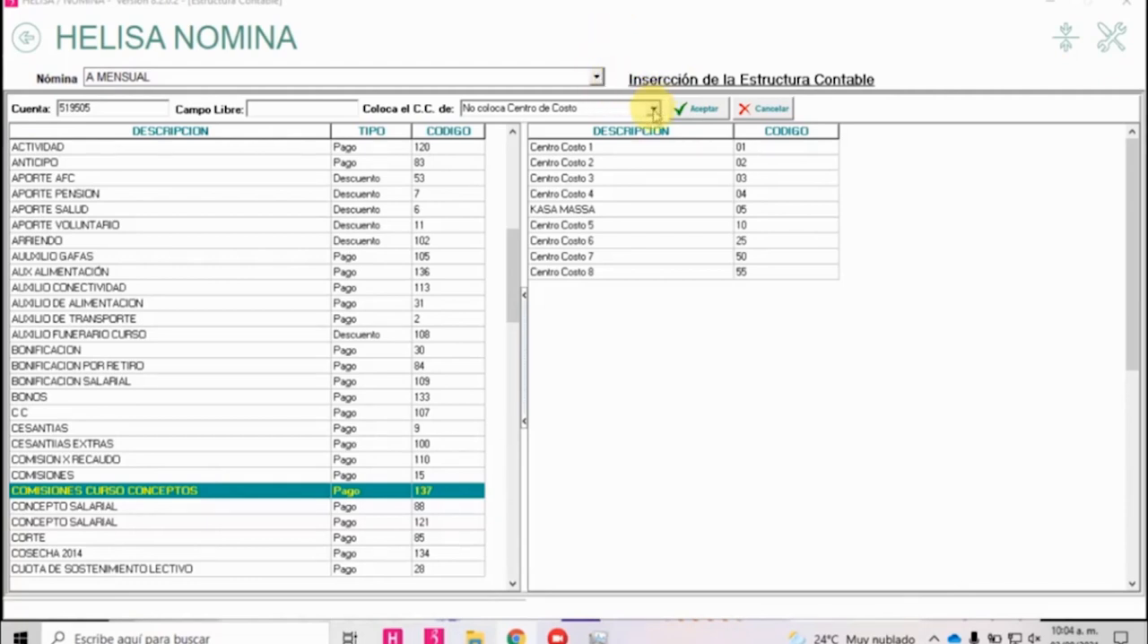
Try the cost centre options Toma el Centro de Costo Seleccionado with Centro Costo 1 and Toma el Centro de Costo del Ingreso.
left_click(654, 109)
left_click(638, 136)
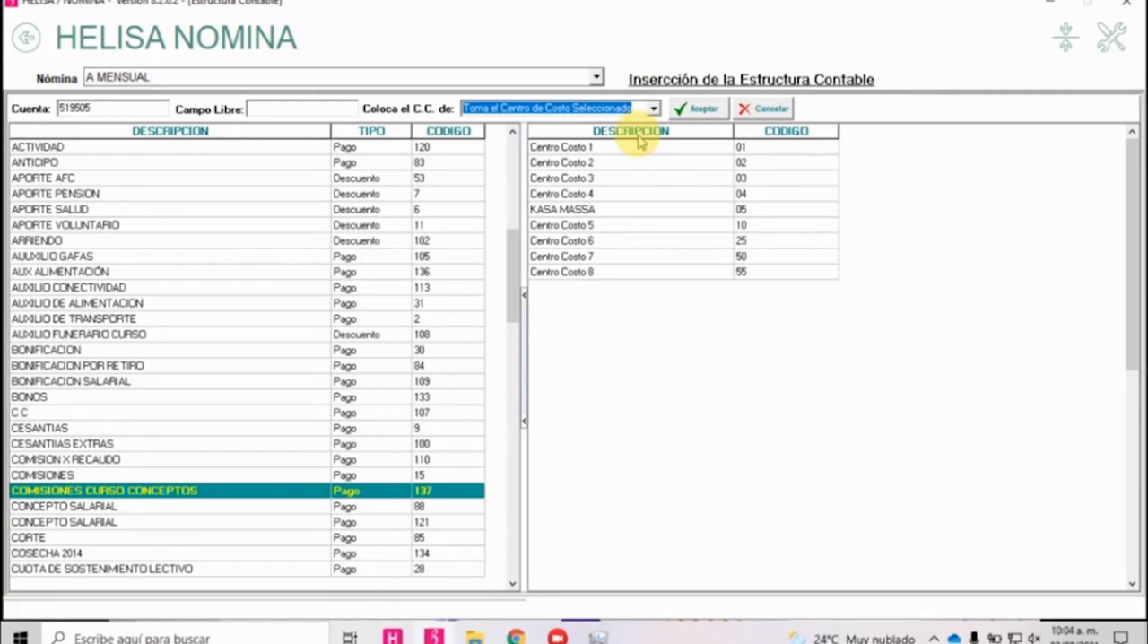
left_click(582, 152)
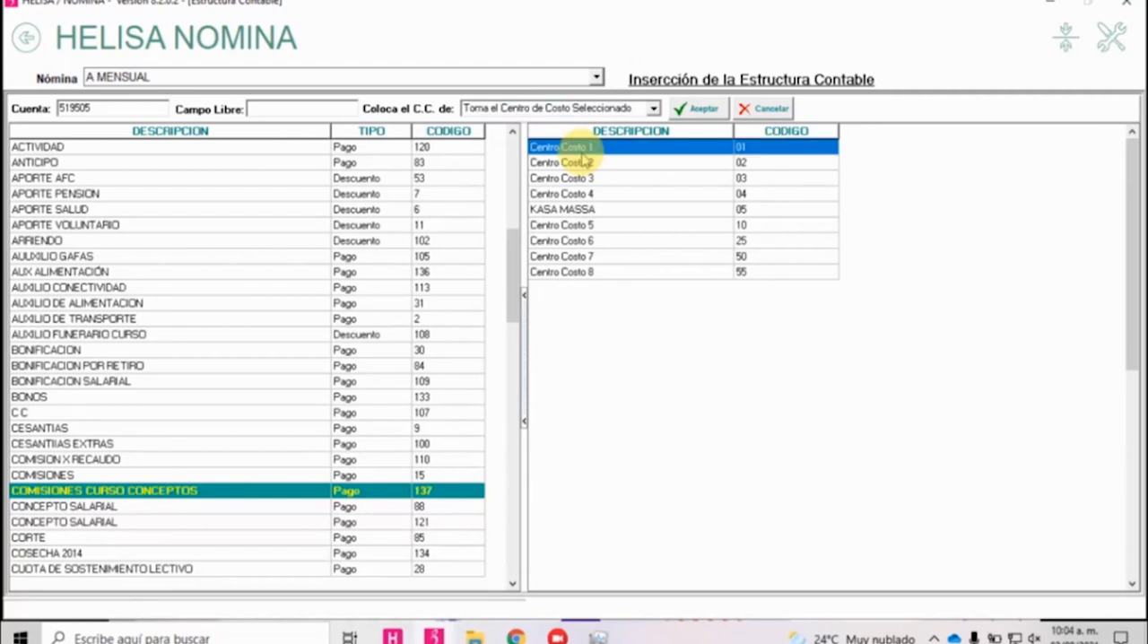
scroll(583, 166, "down", 4)
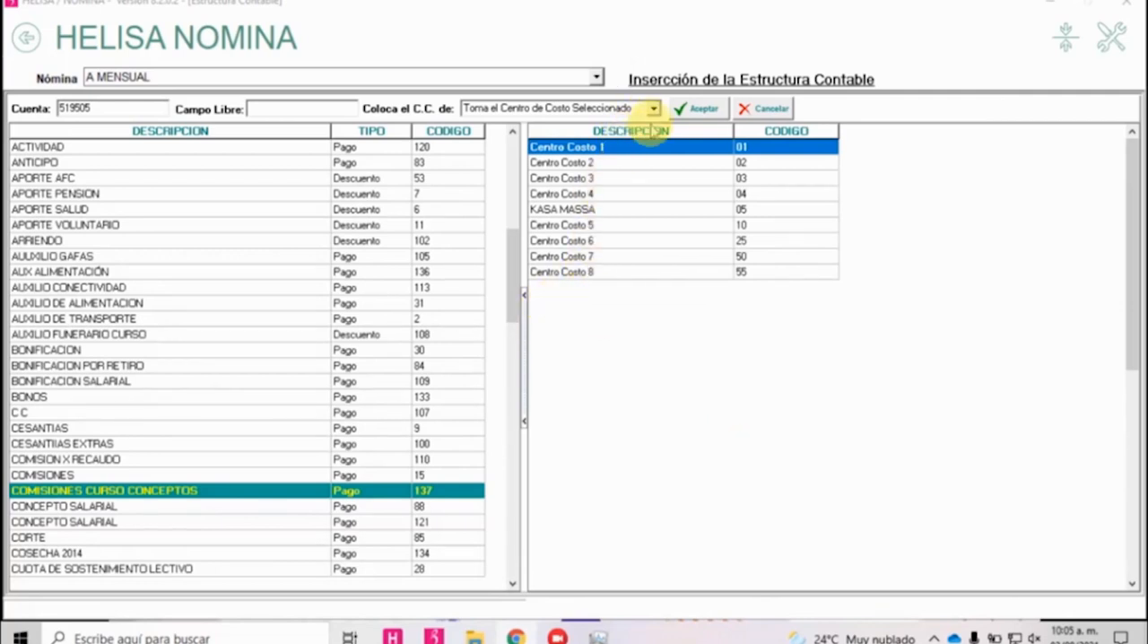
left_click(653, 107)
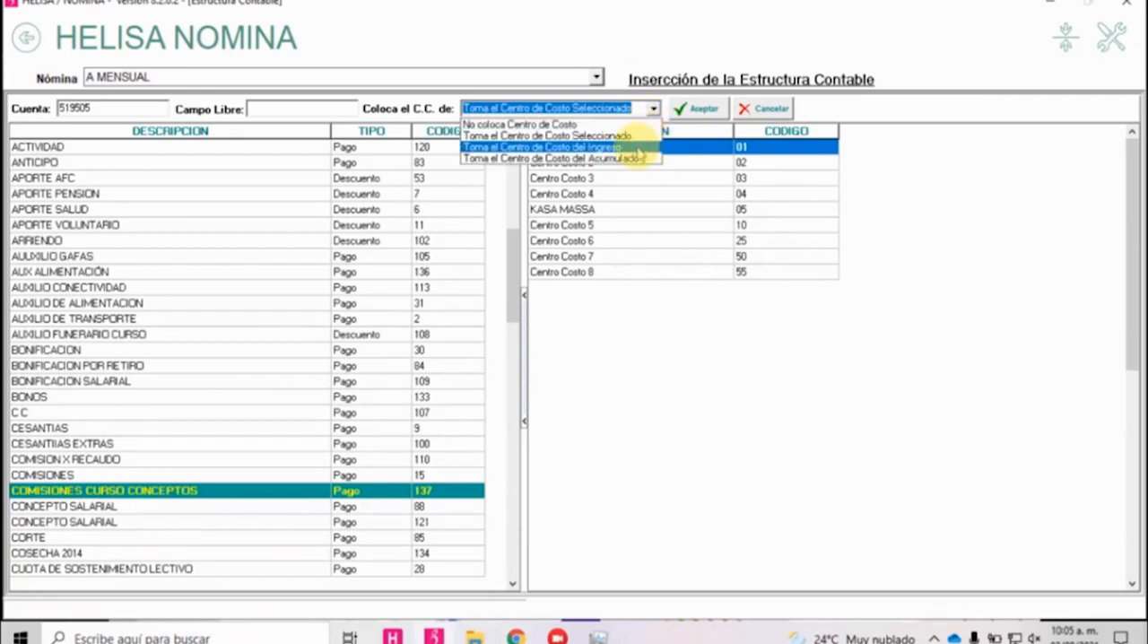
left_click(638, 149)
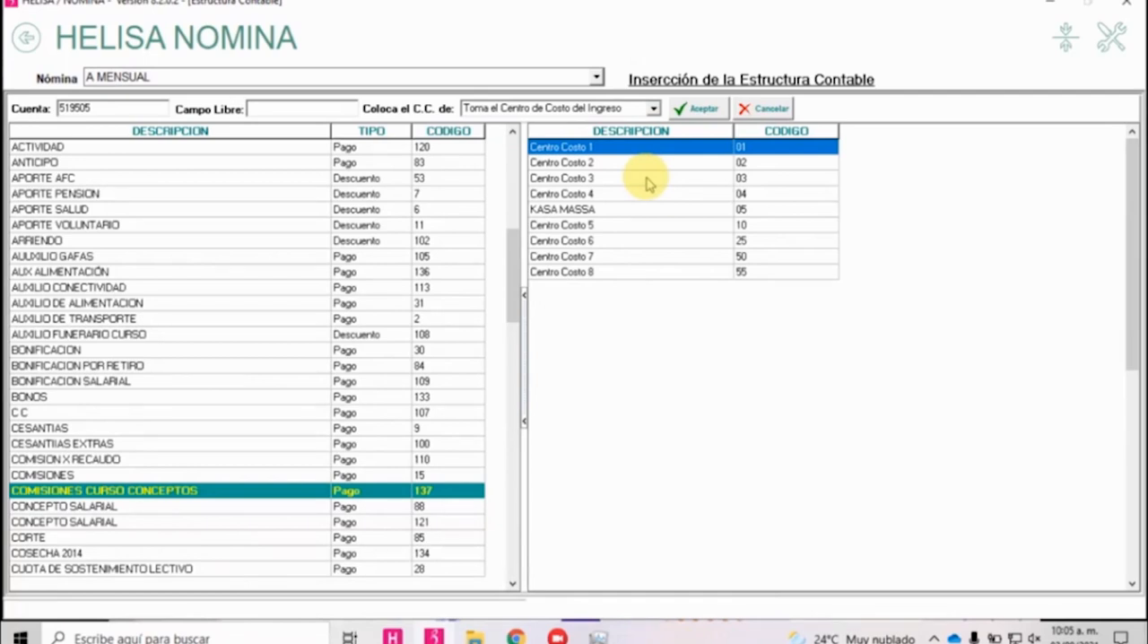
Set the cost centre option to Toma el Centro de Costo del Acumulado and continue to the employee selection.
left_click(653, 107)
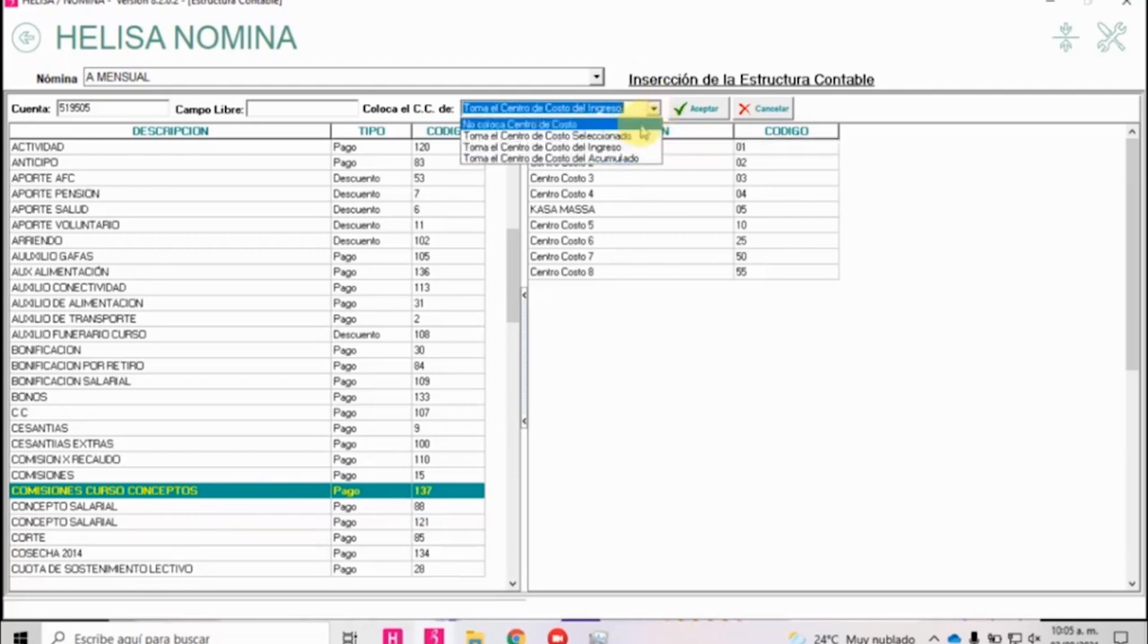
left_click(634, 159)
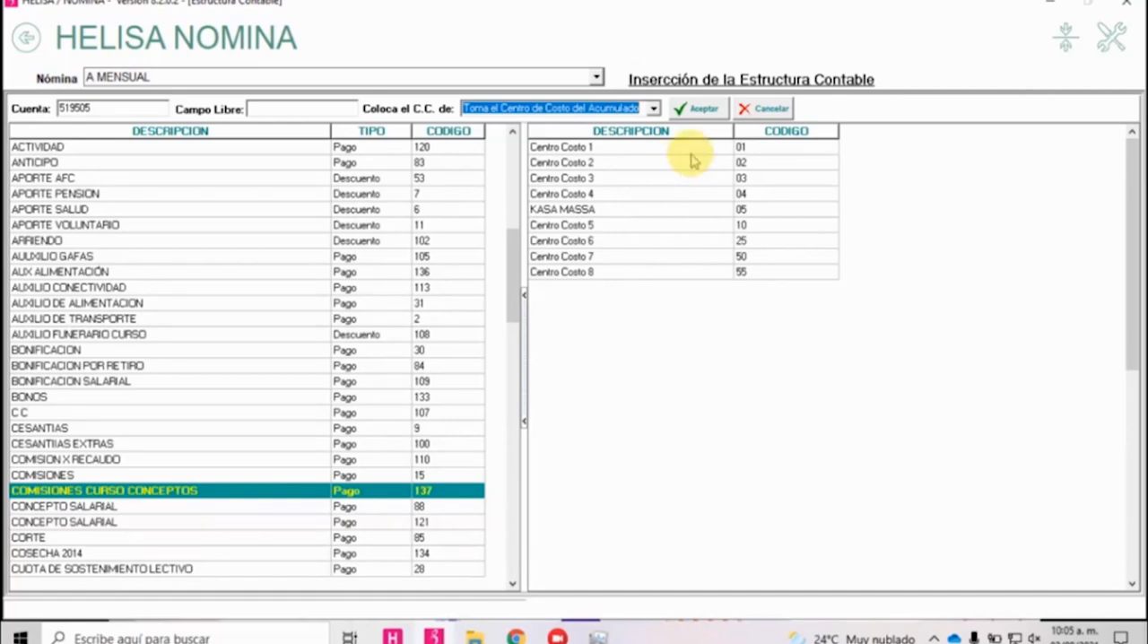
left_click(699, 109)
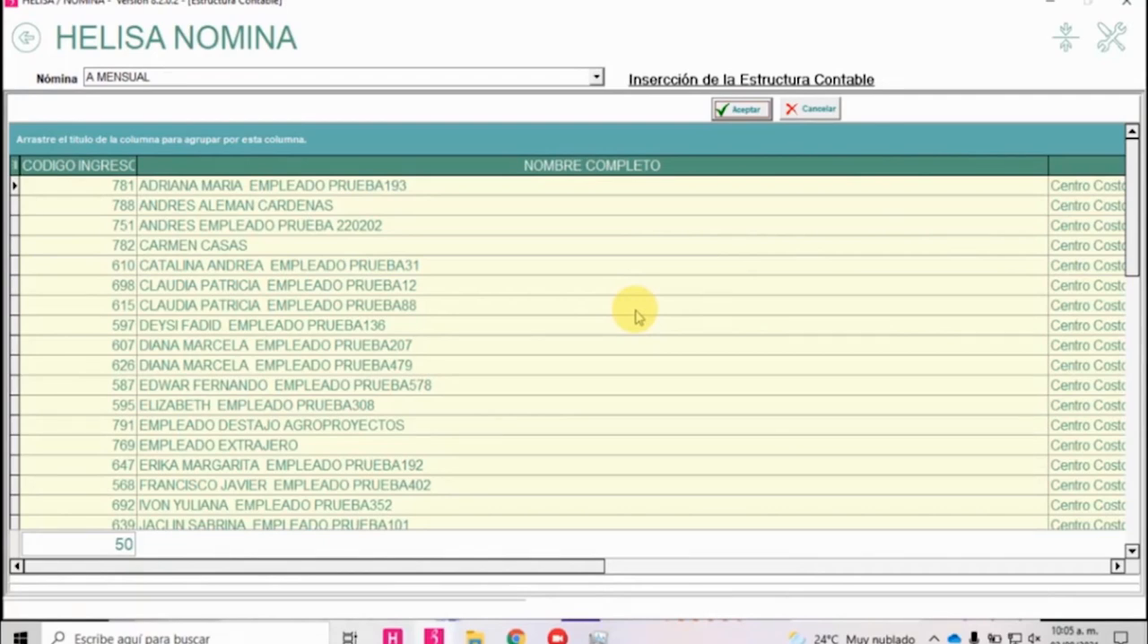
Include inactive employees in the selection list and filter it to ACTIVO = S.
right_click(397, 414)
left_click(493, 486)
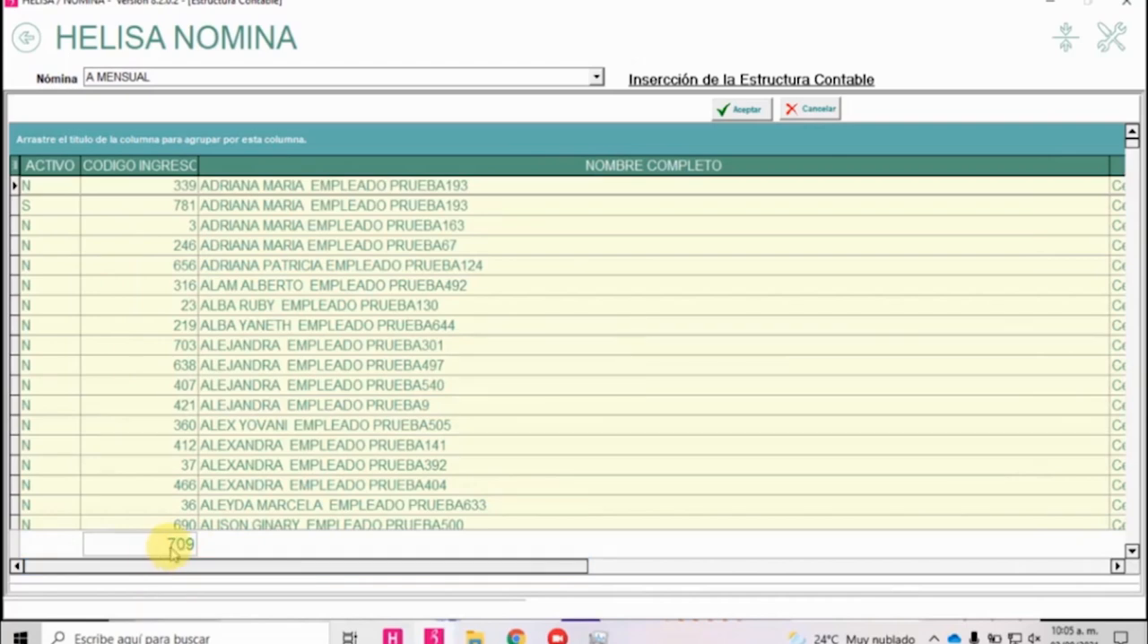
left_click(72, 167)
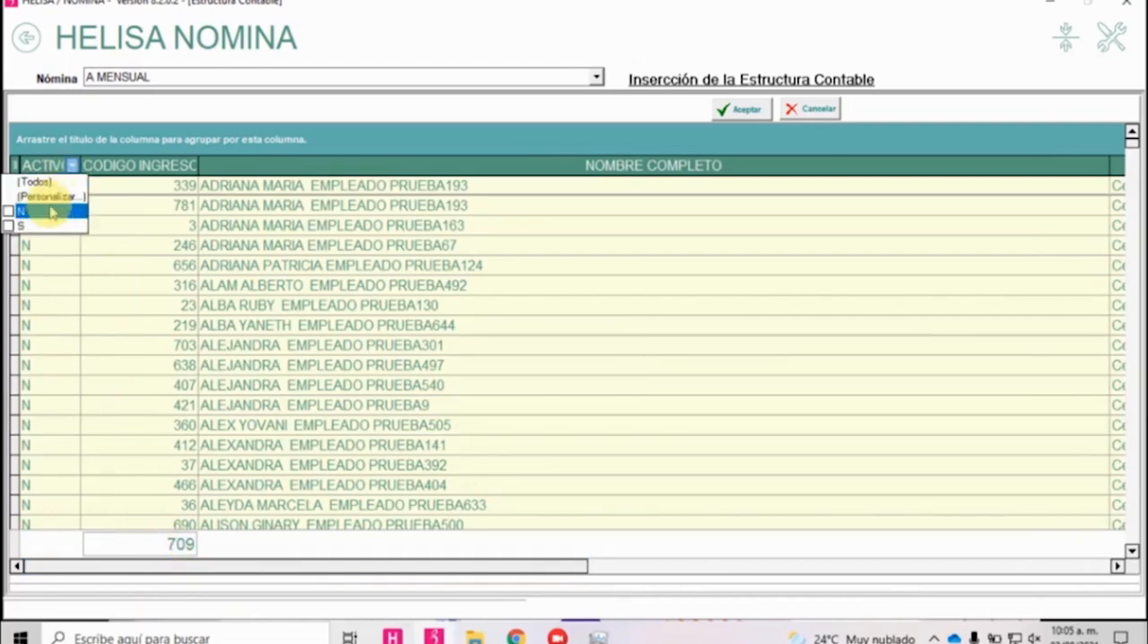
left_click(51, 225)
Mark all filtered employees and insert the accounting structure, replacing existing records with the new data.
right_click(414, 244)
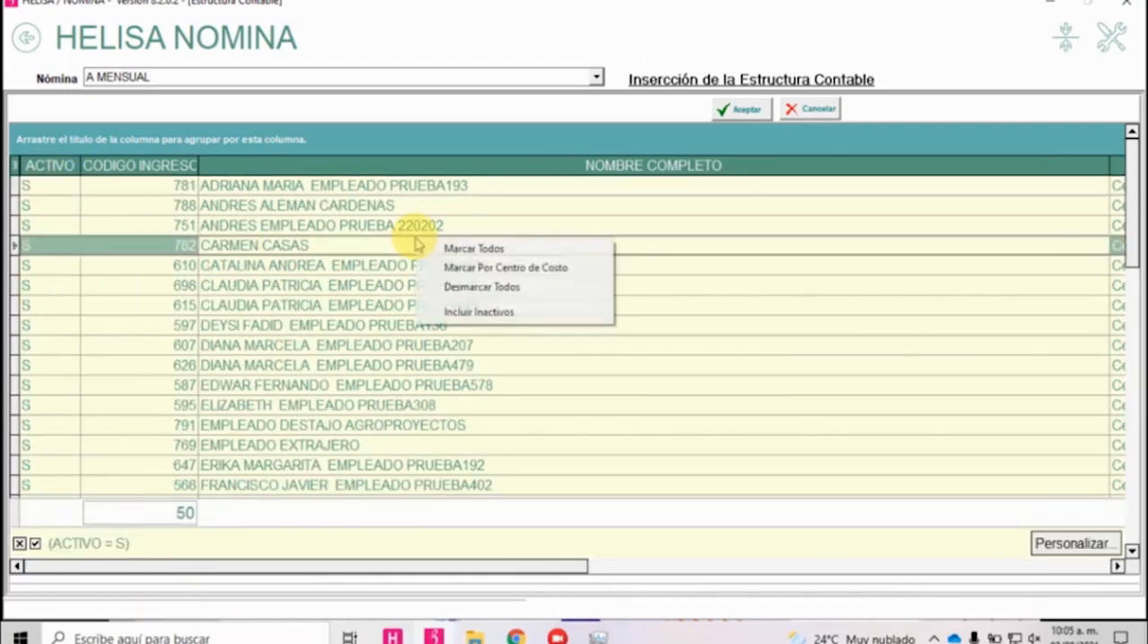
left_click(444, 249)
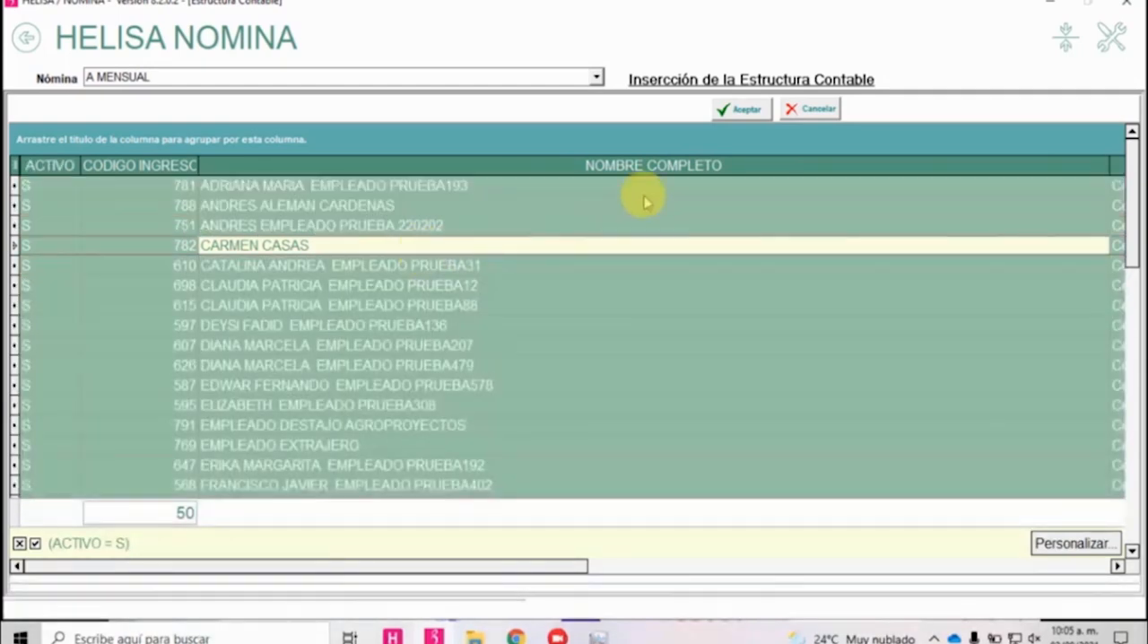
left_click(741, 108)
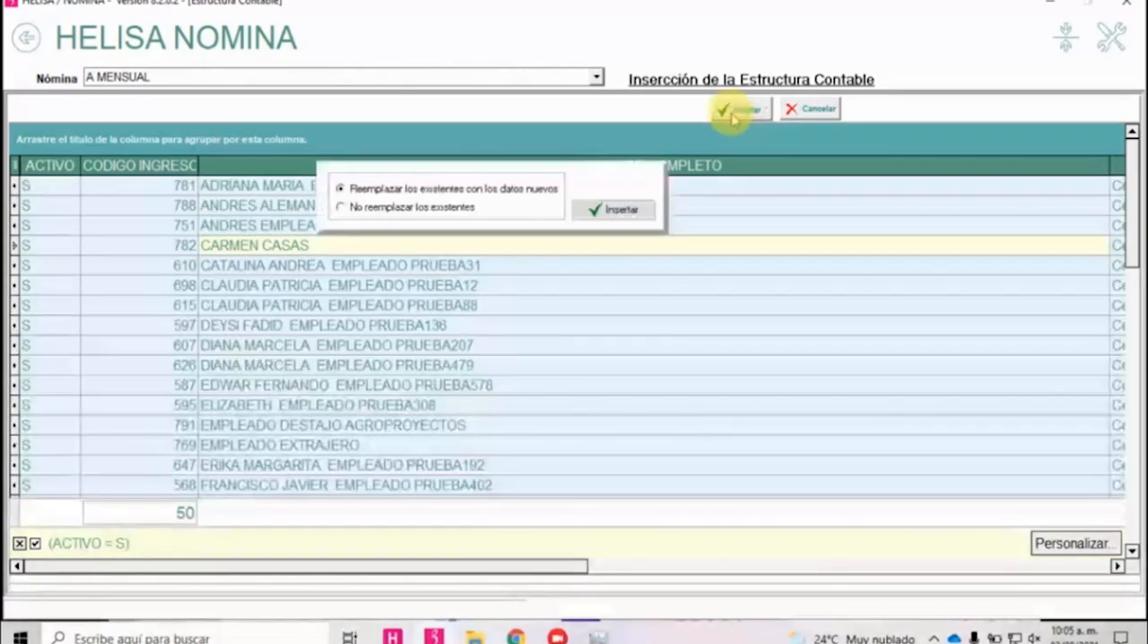
left_click(614, 210)
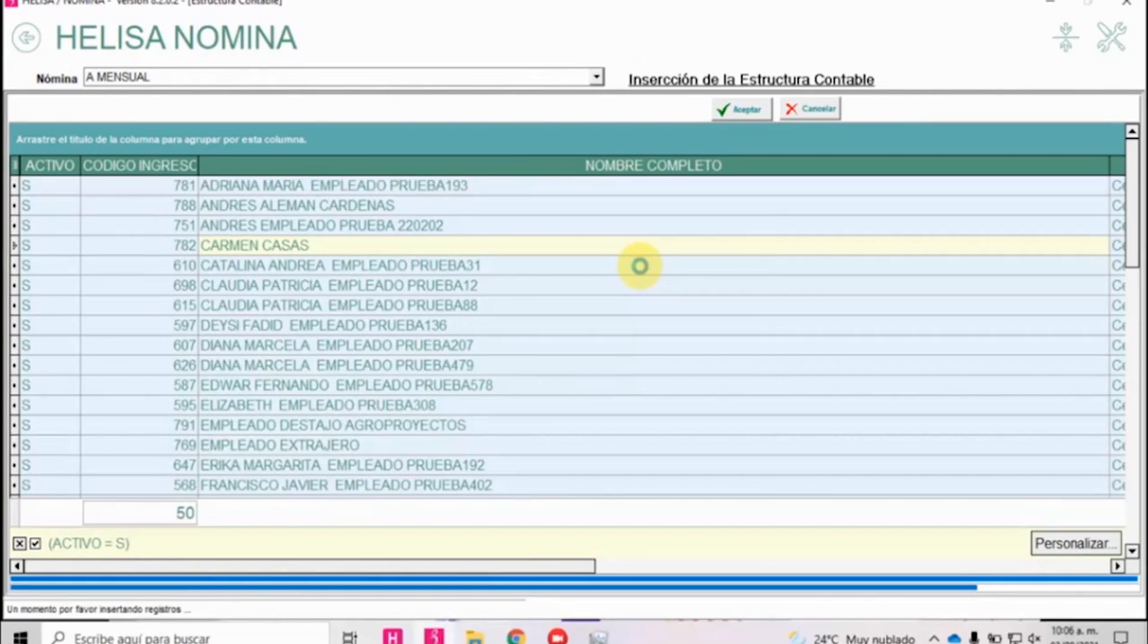
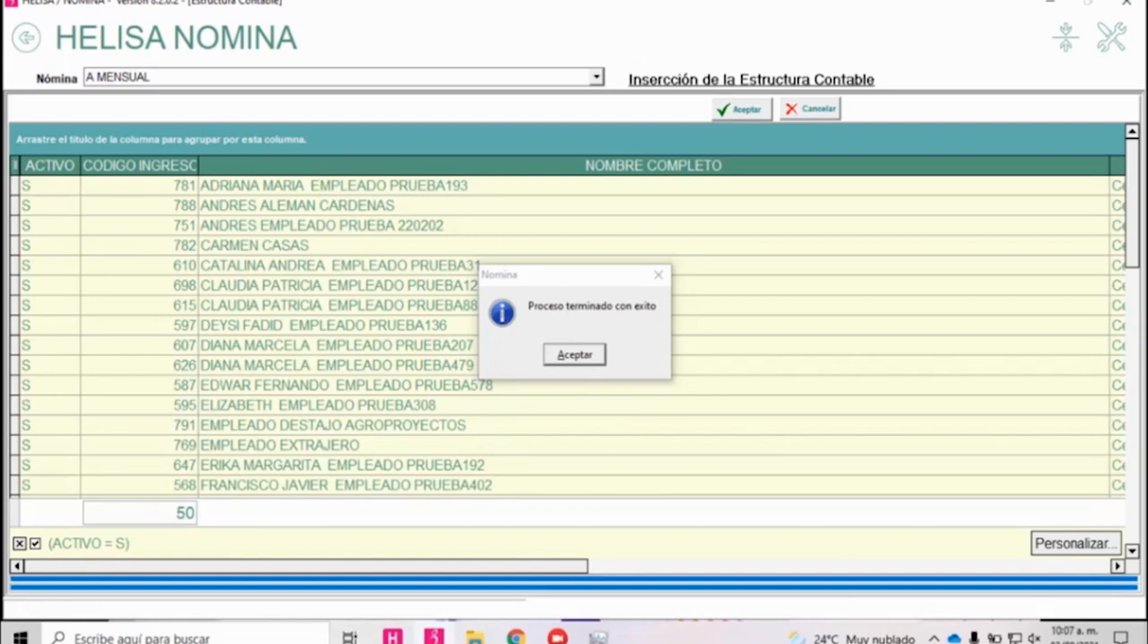
Close the completed accounting structure insertion and open División de Conceptos por Centros de Costo from the Parámetros Particulares.
left_click(578, 357)
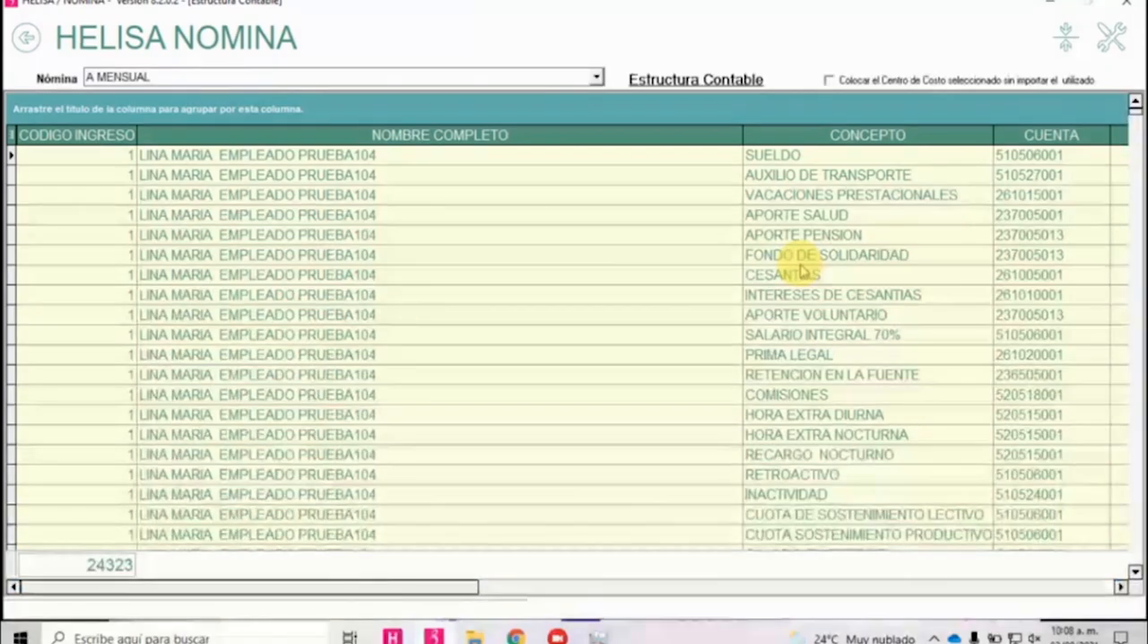
left_click(682, 281)
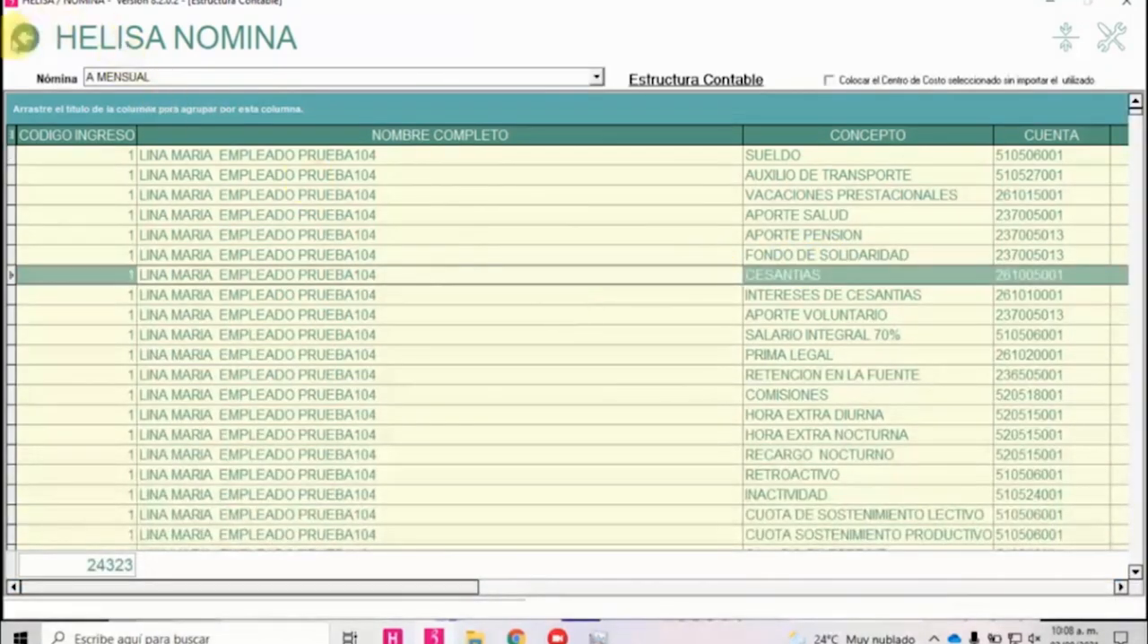
left_click(25, 37)
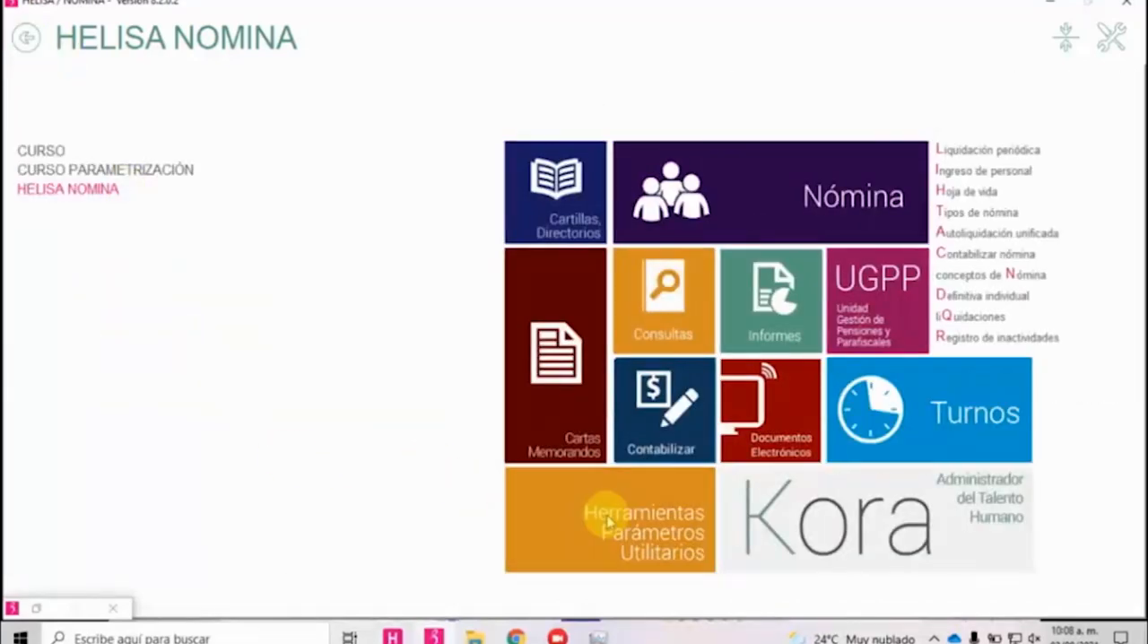
left_click(607, 520)
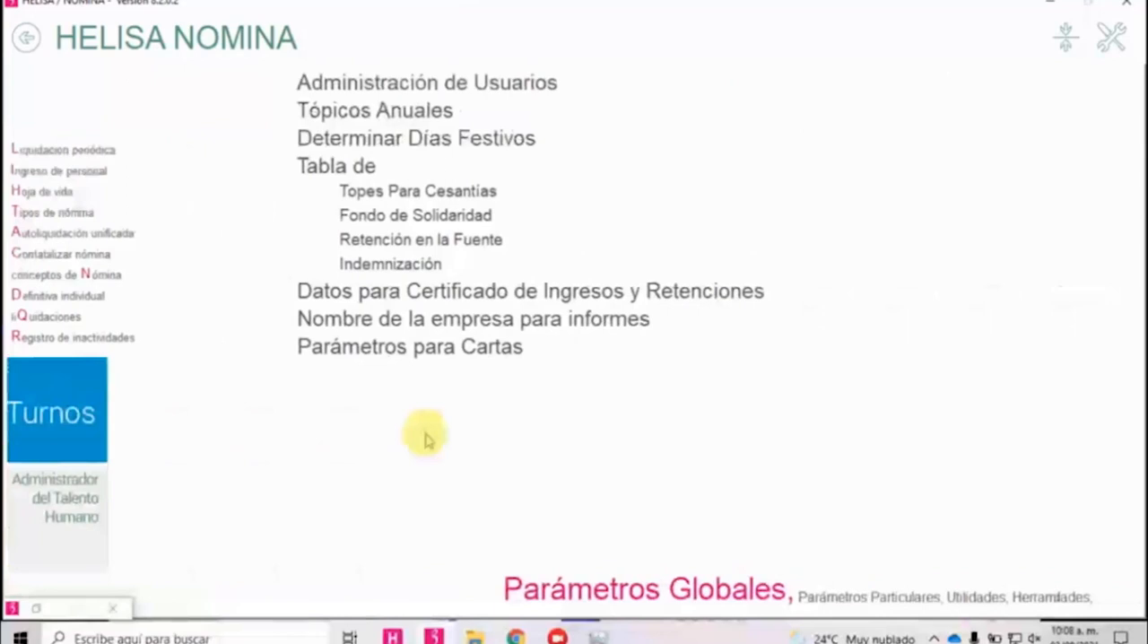
left_click(674, 597)
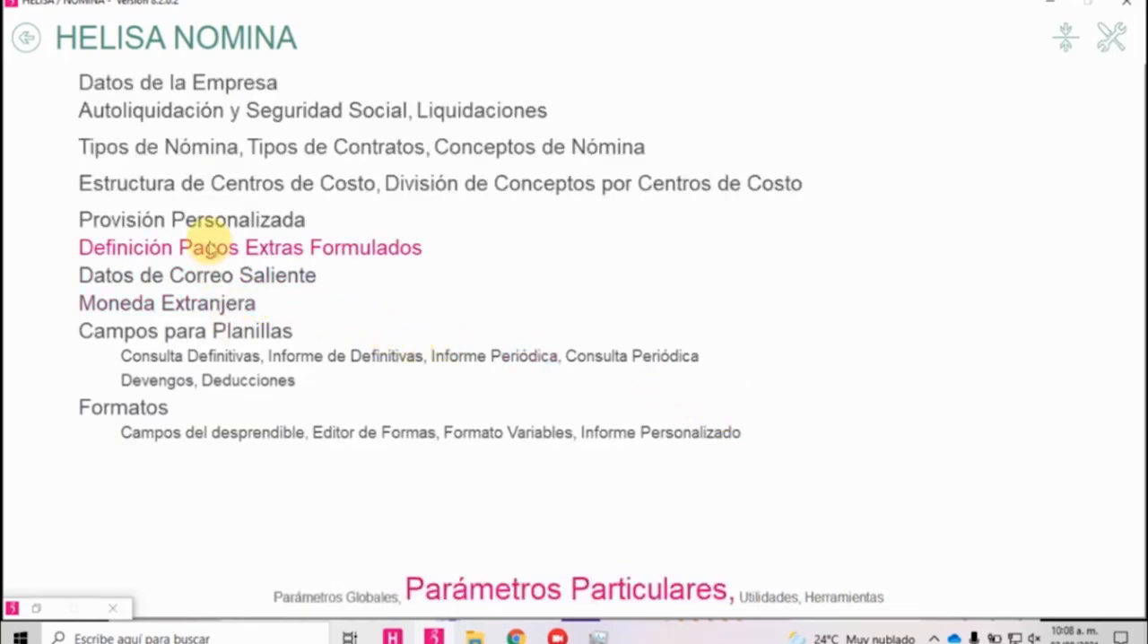
left_click(579, 186)
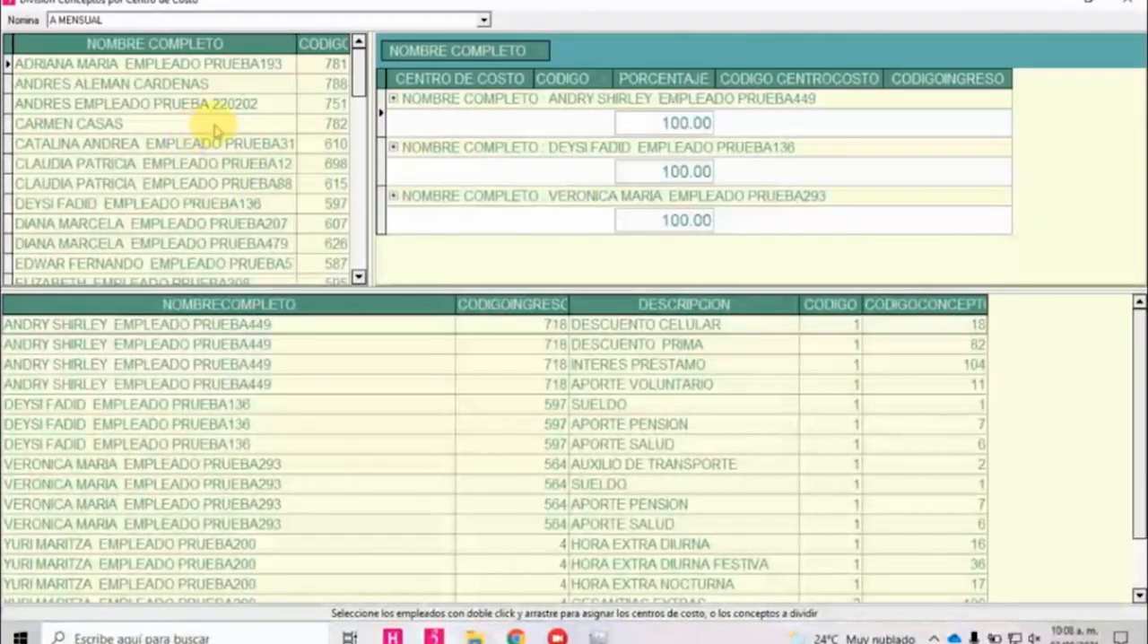
Start a cost centre and percentage assignment for the fourth listed employee, choosing Centro Costo 1 and Centro Costo 7.
left_click(109, 124)
right_click(112, 125)
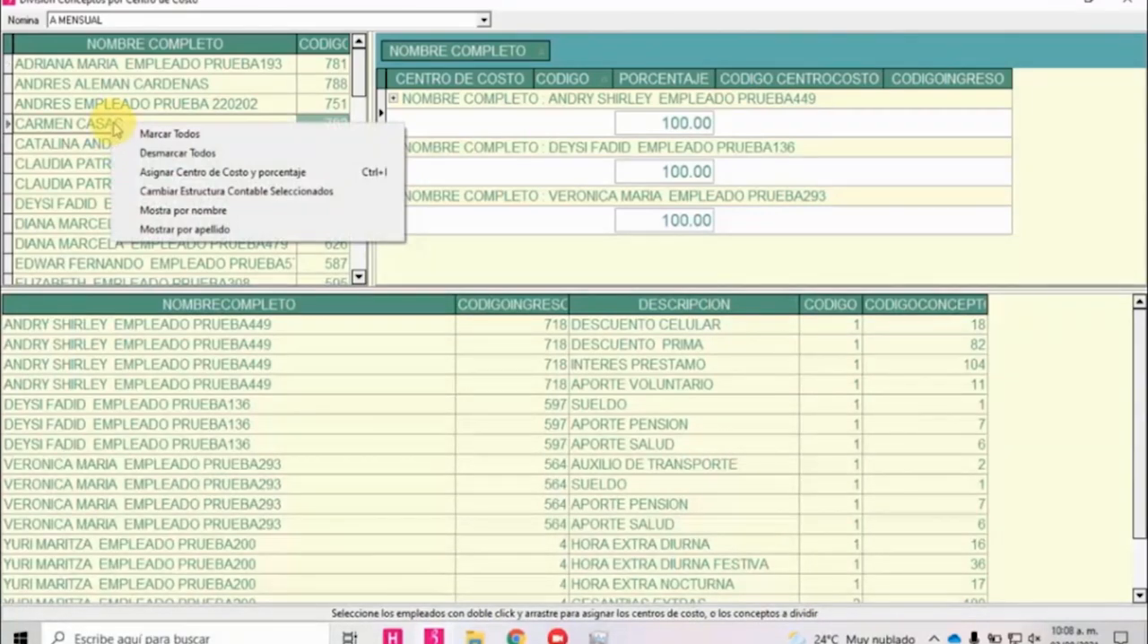
left_click(199, 175)
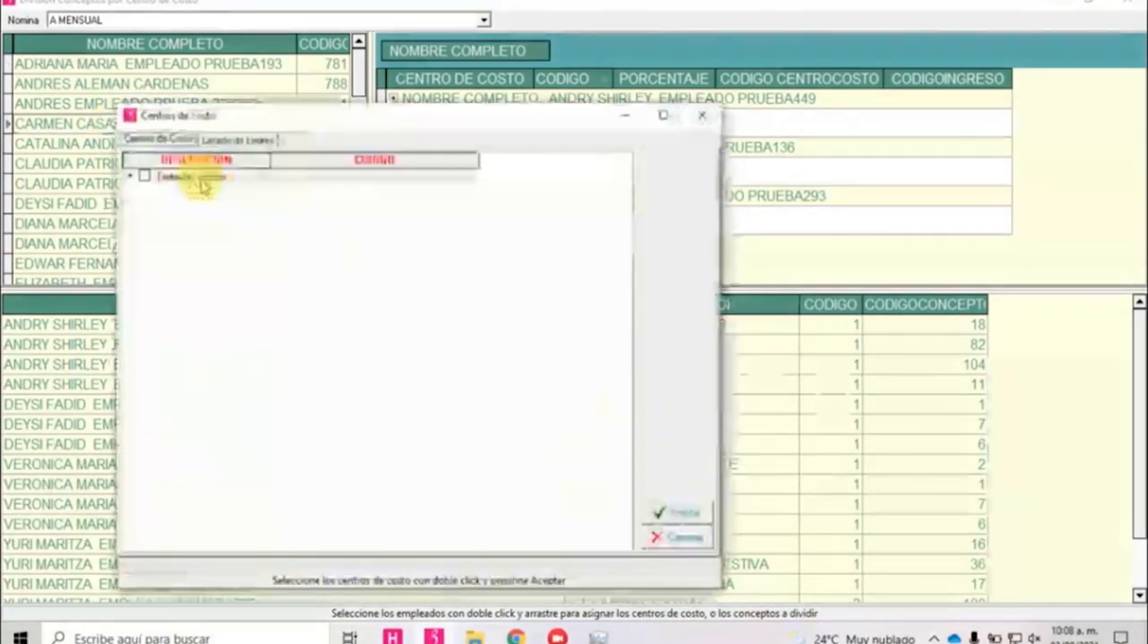
left_click(132, 176)
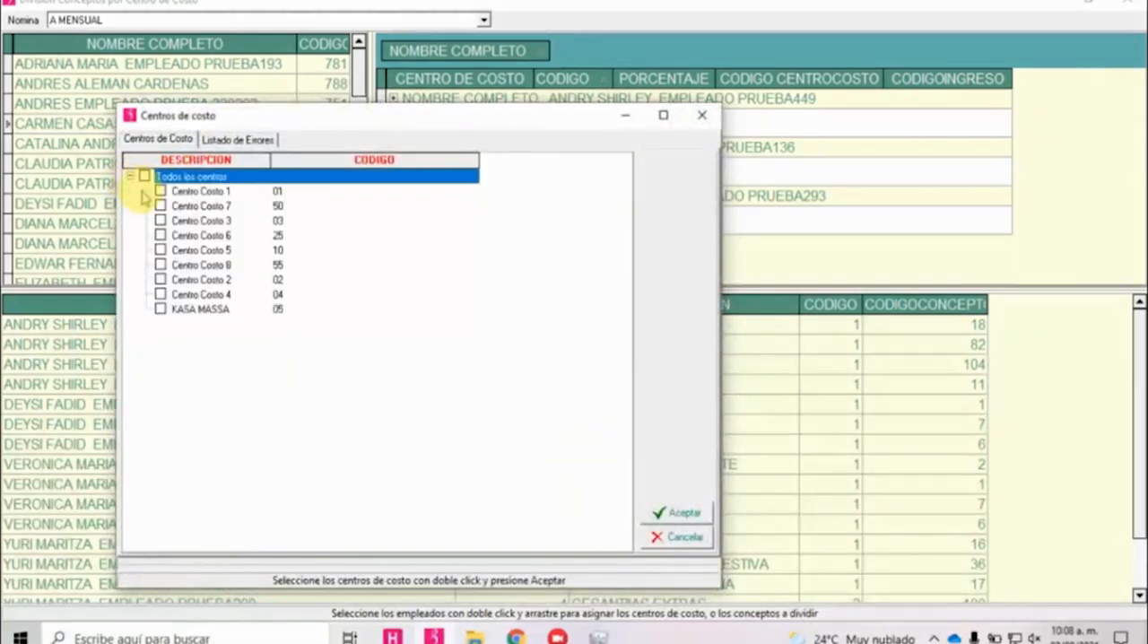
left_click(160, 191)
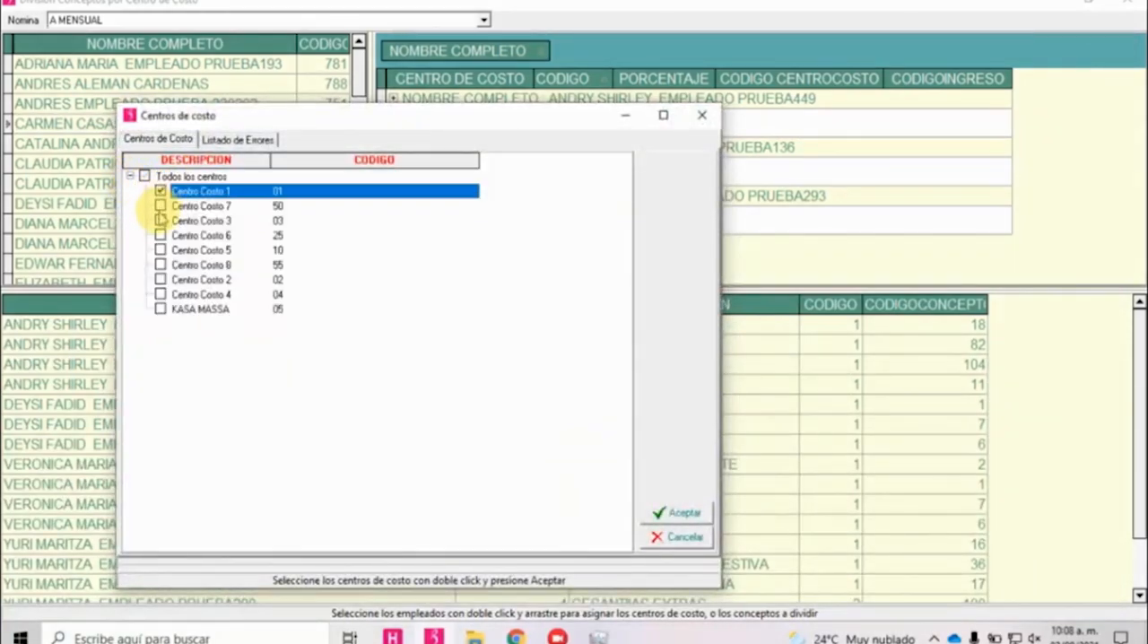
left_click(159, 206)
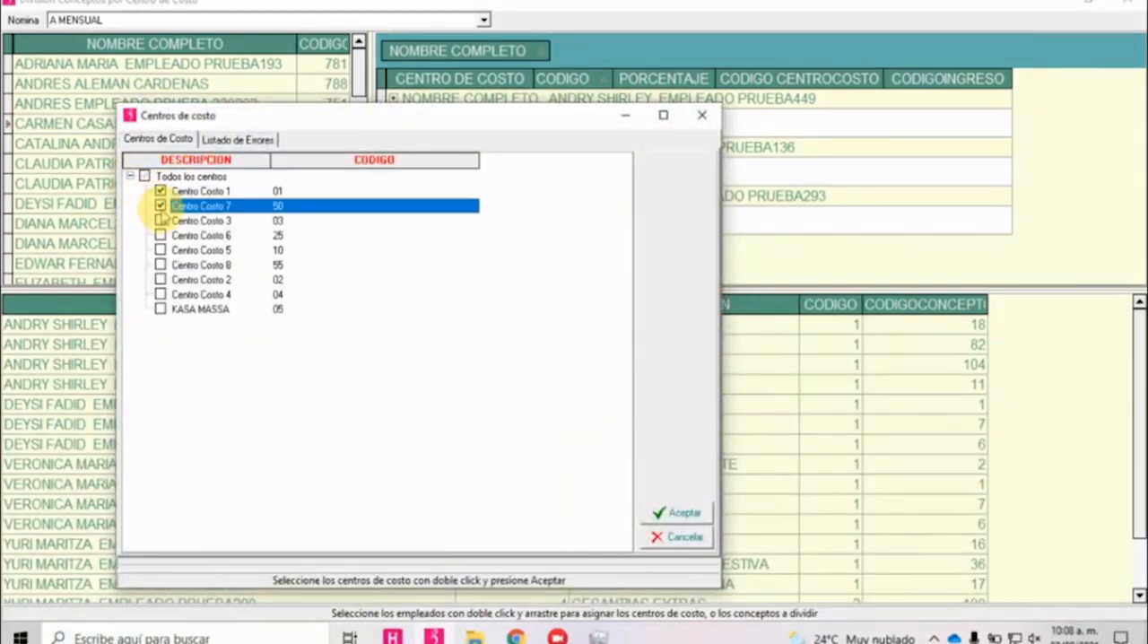
left_click(664, 512)
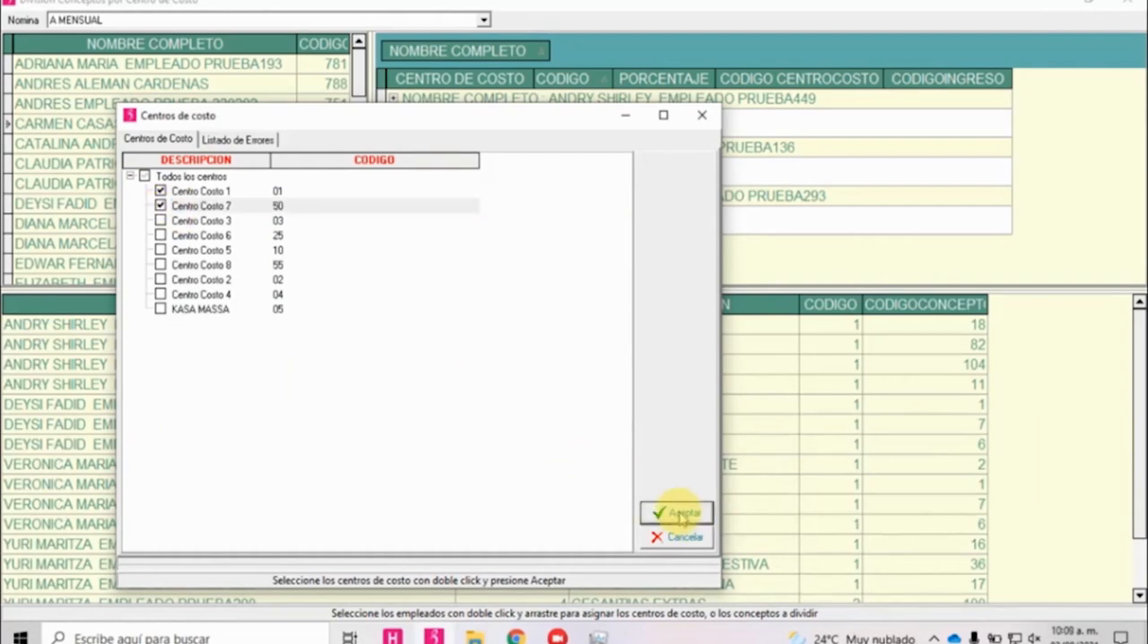
Set the percentage to 50 for both Centro Costo 1 and Centro Costo 7 and accept the distribution.
left_click(597, 178)
left_click(594, 179)
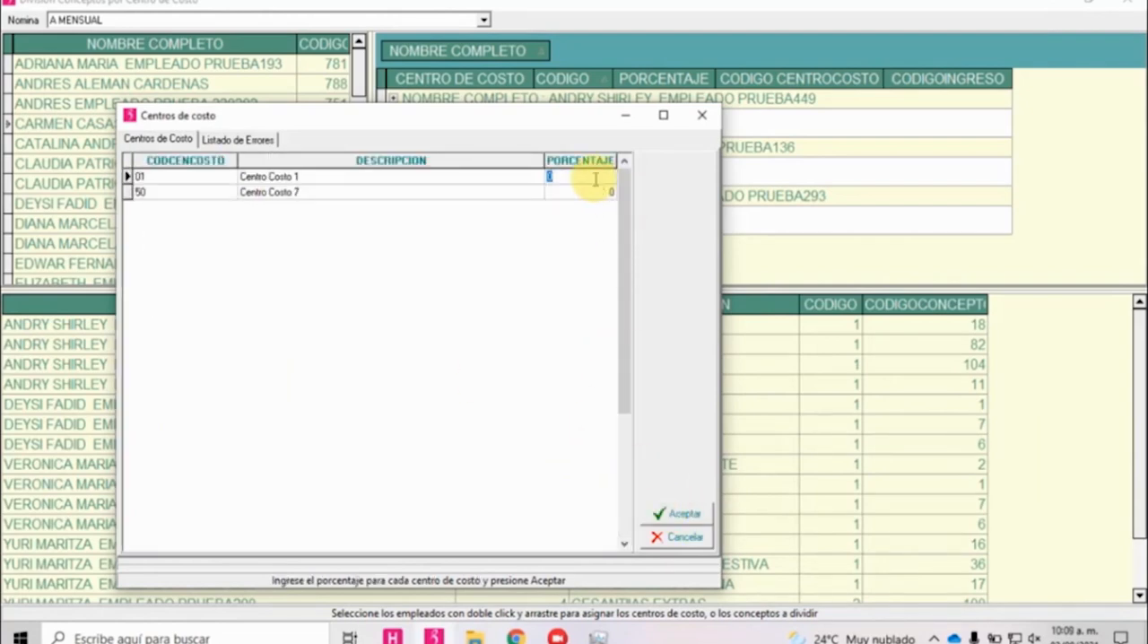
type("50")
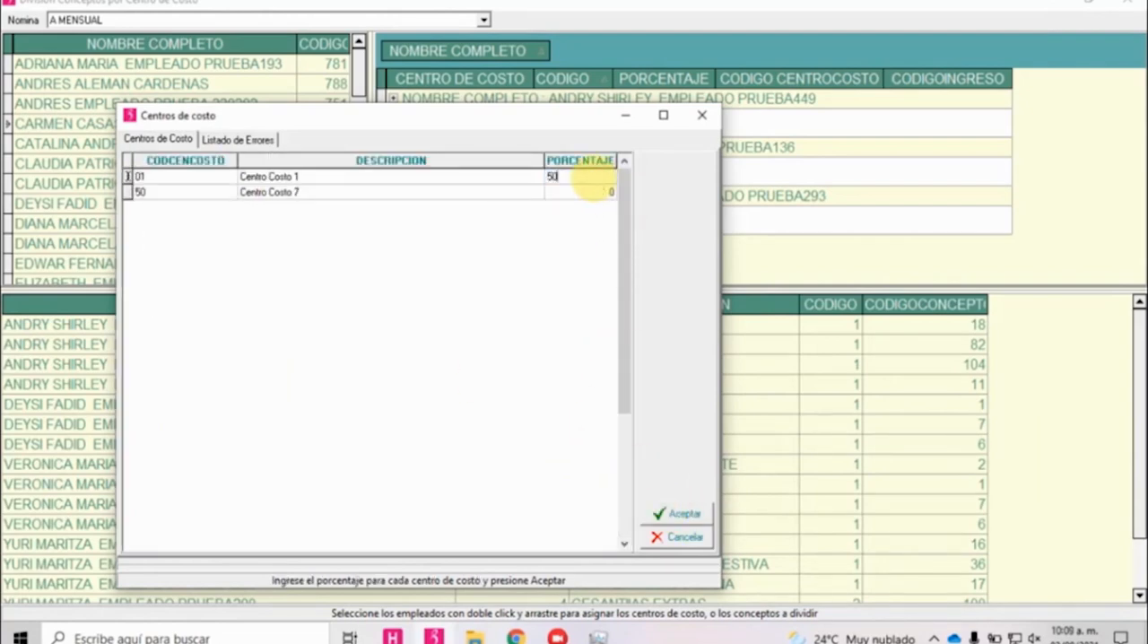
left_click(601, 193)
left_click(602, 199)
type("50")
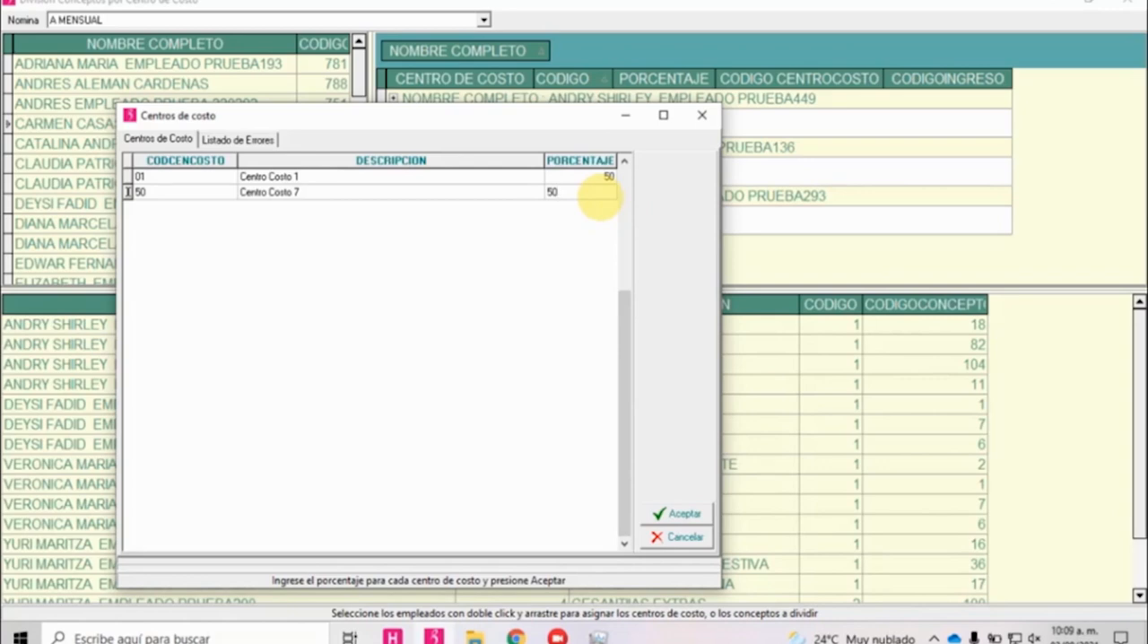
left_click(680, 514)
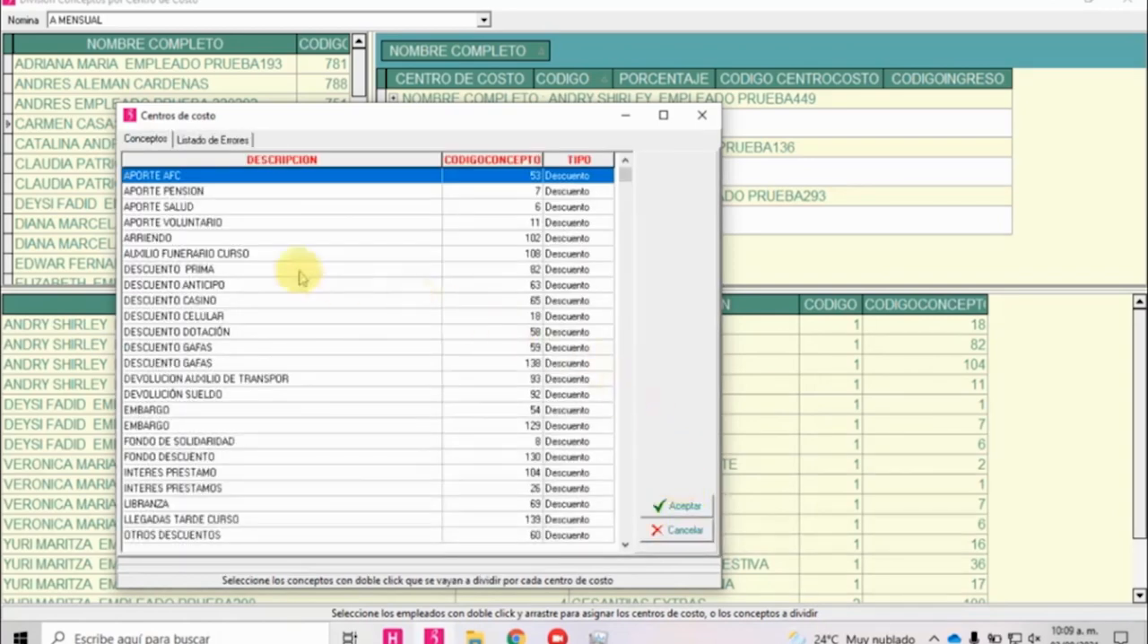
Assign COMISIONES CURSO CONCEPTOS as the concept to divide, save, and expand the employee's cost centre distribution.
left_click(259, 255)
scroll(274, 301, "down", 4)
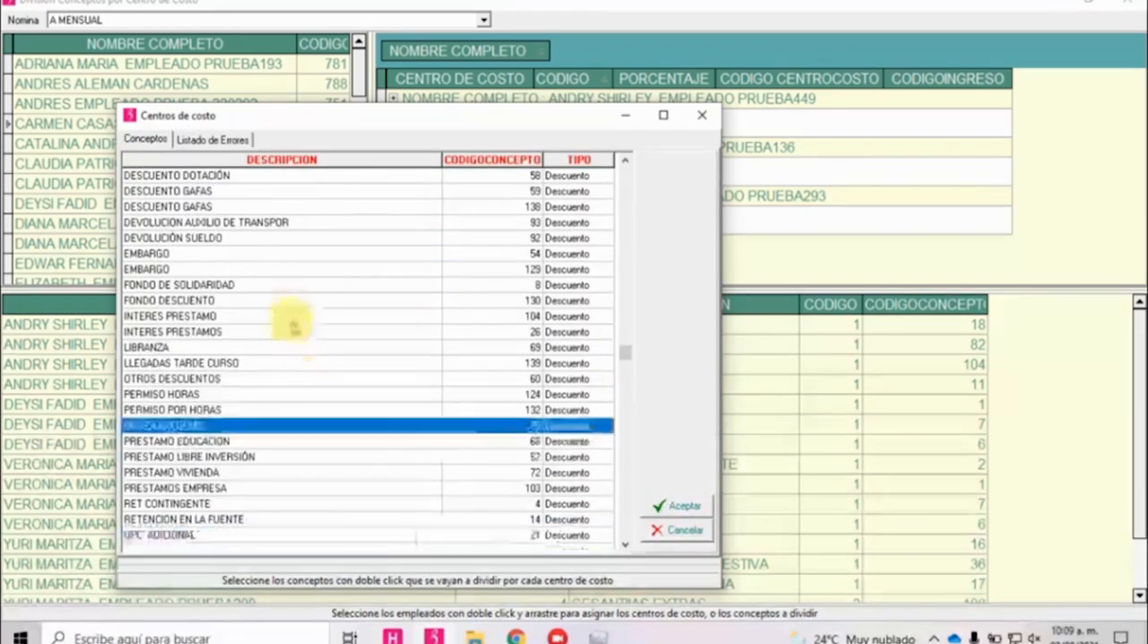
scroll(289, 339, "up", 4)
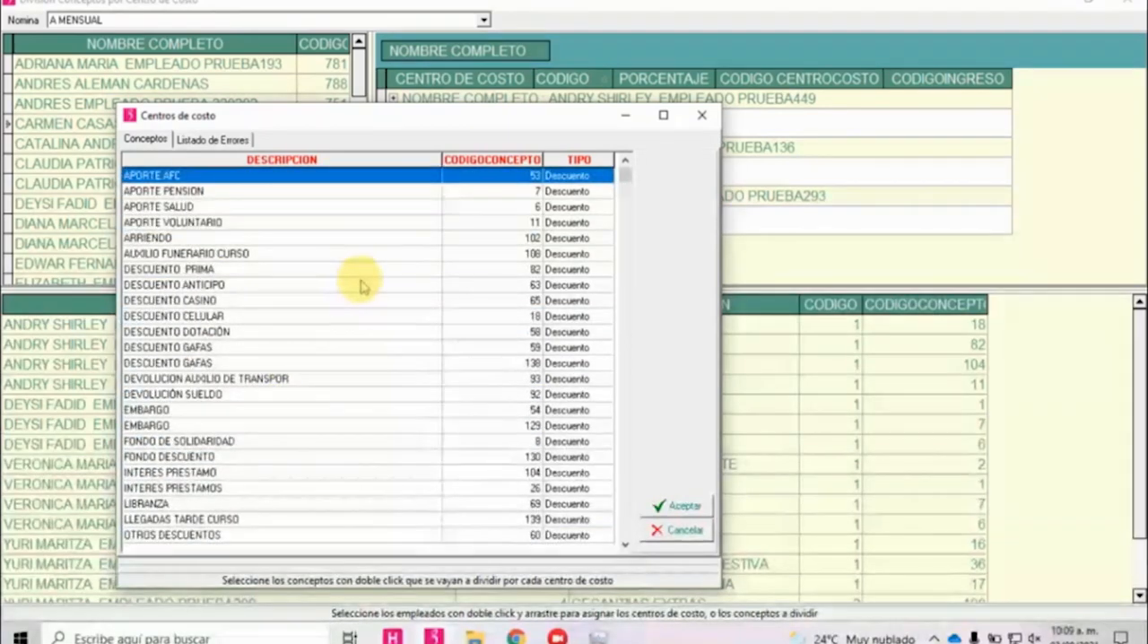
scroll(321, 285, "down", 1)
scroll(323, 287, "down", 20)
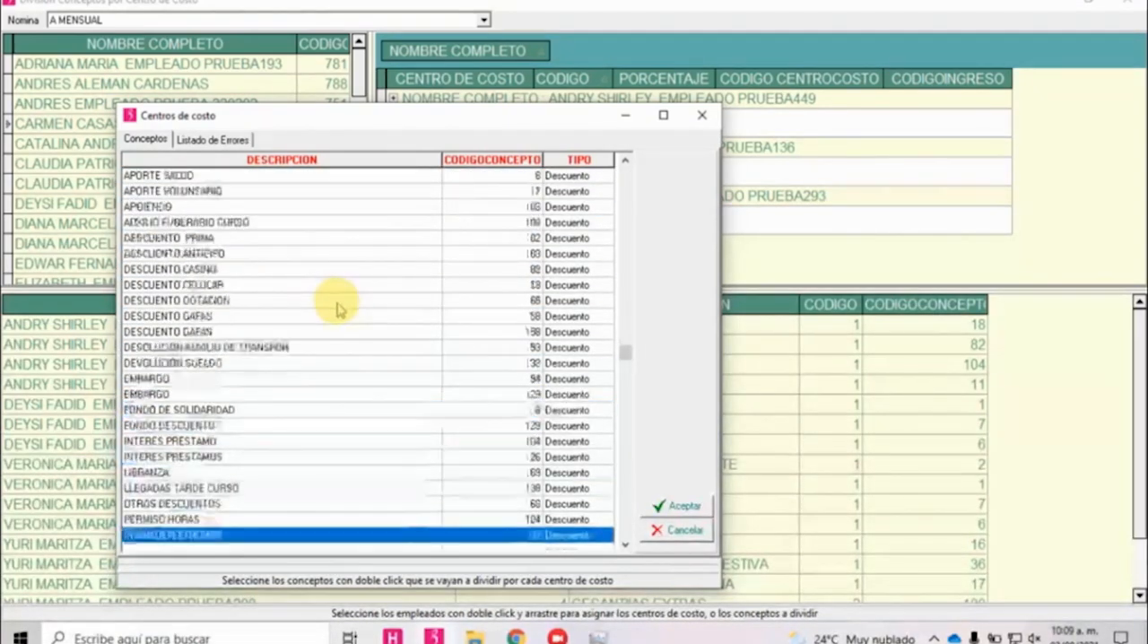
scroll(339, 307, "down", 20)
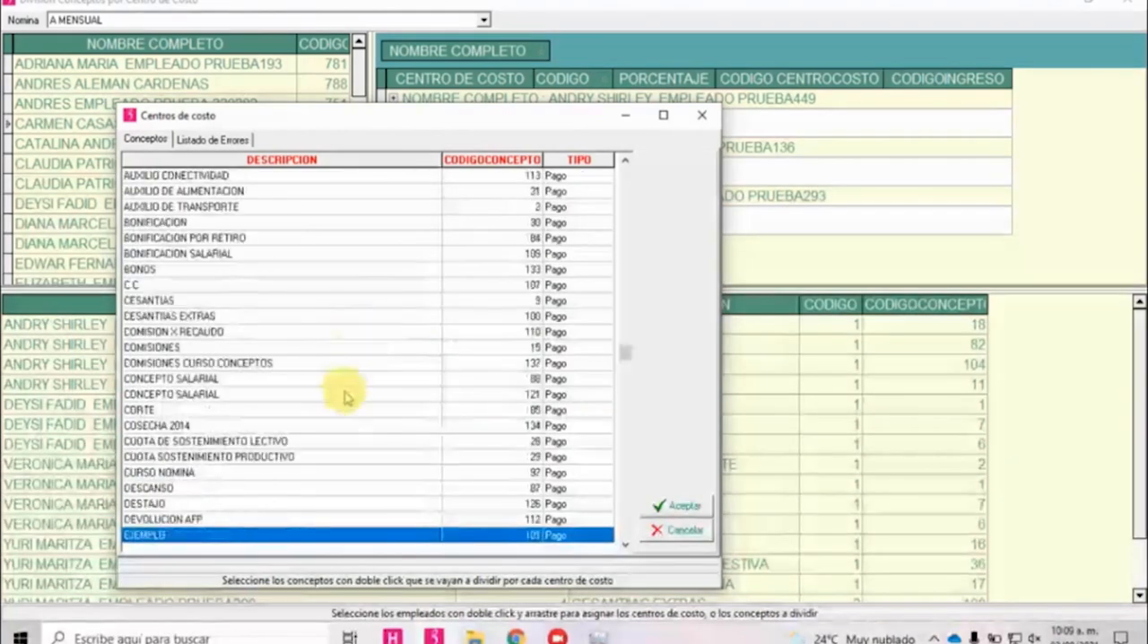
scroll(347, 387, "down", 3)
left_click_drag(622, 359, 617, 538)
scroll(385, 475, "up", 20)
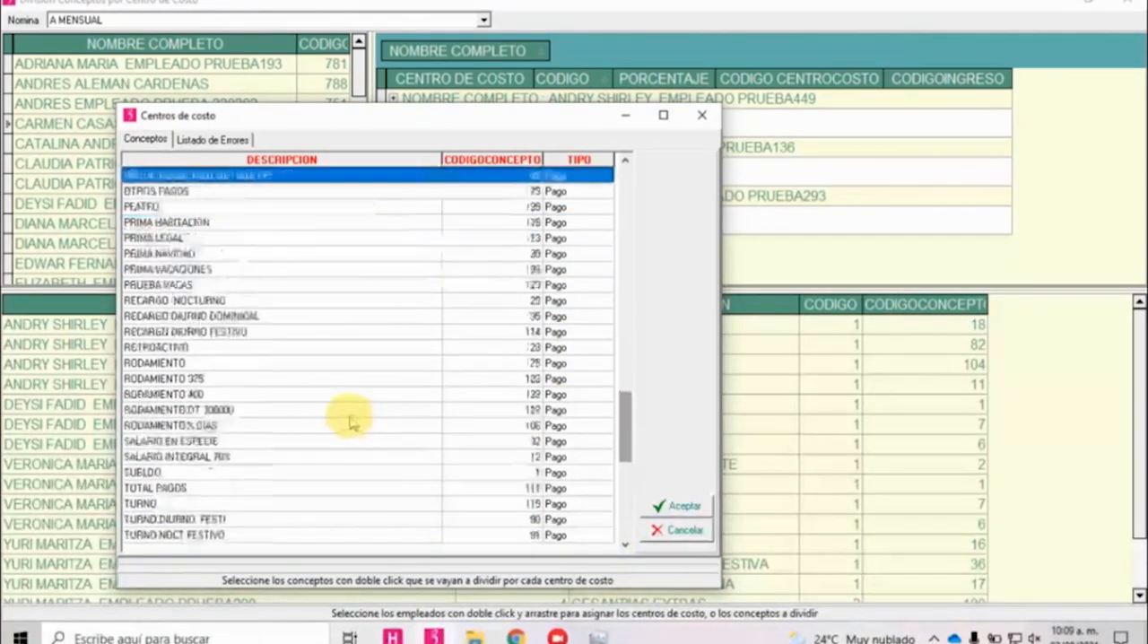
scroll(350, 420, "up", 20)
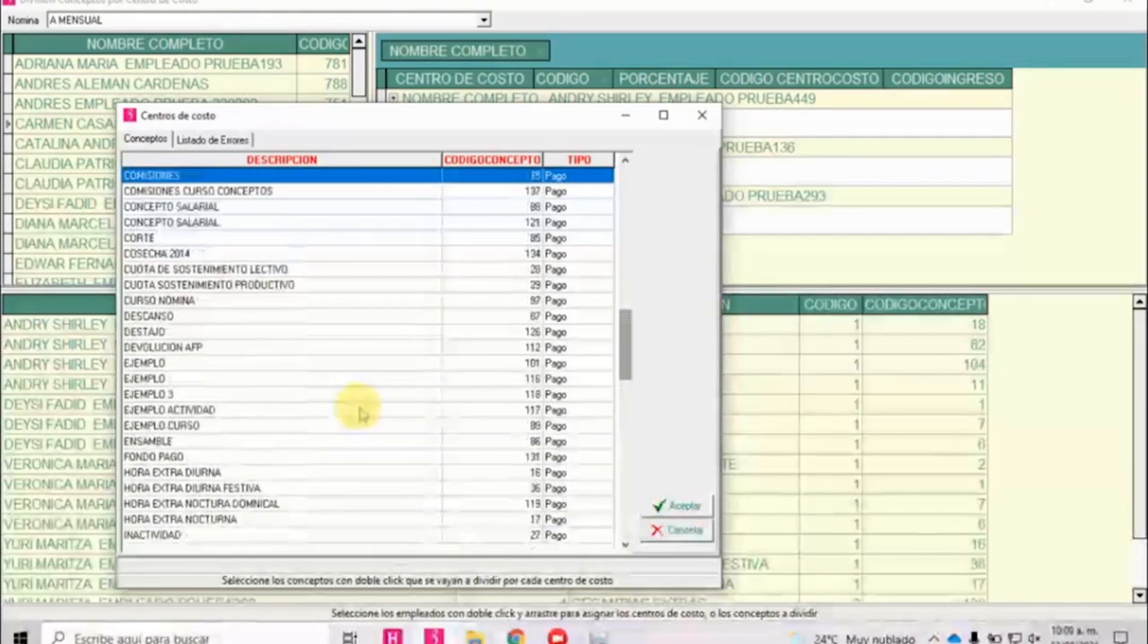
left_click(251, 269)
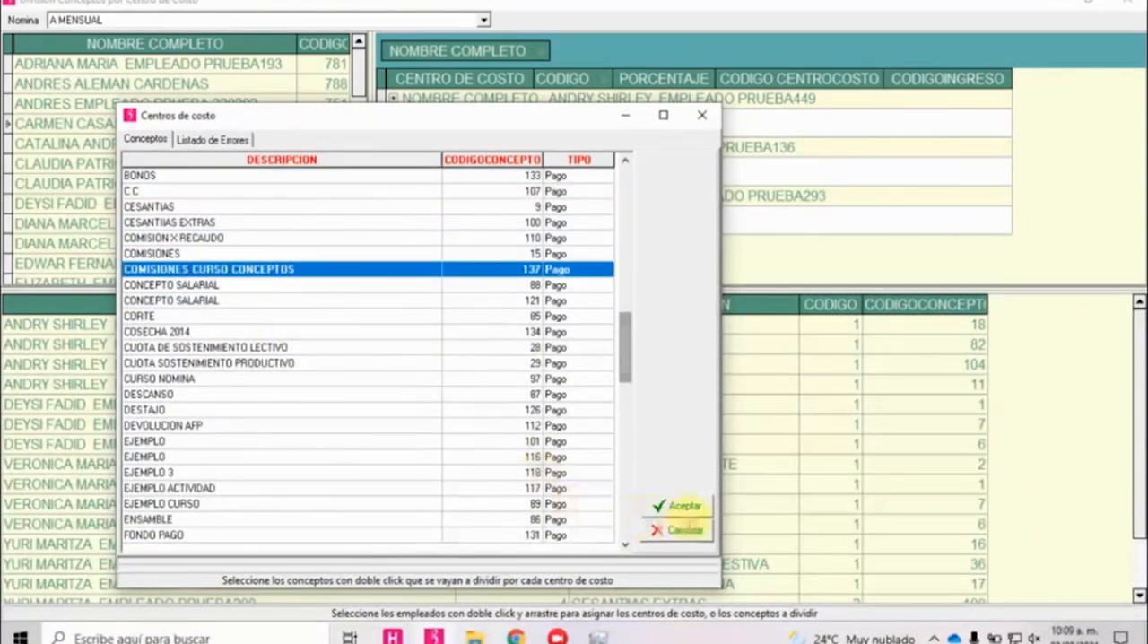
left_click(685, 507)
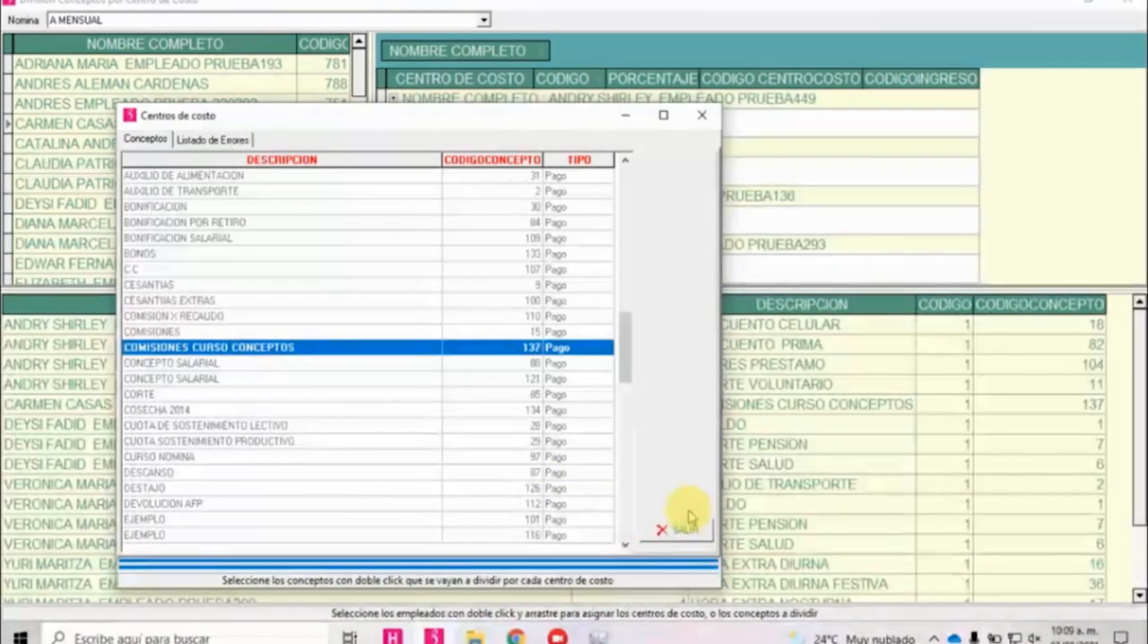
left_click(678, 531)
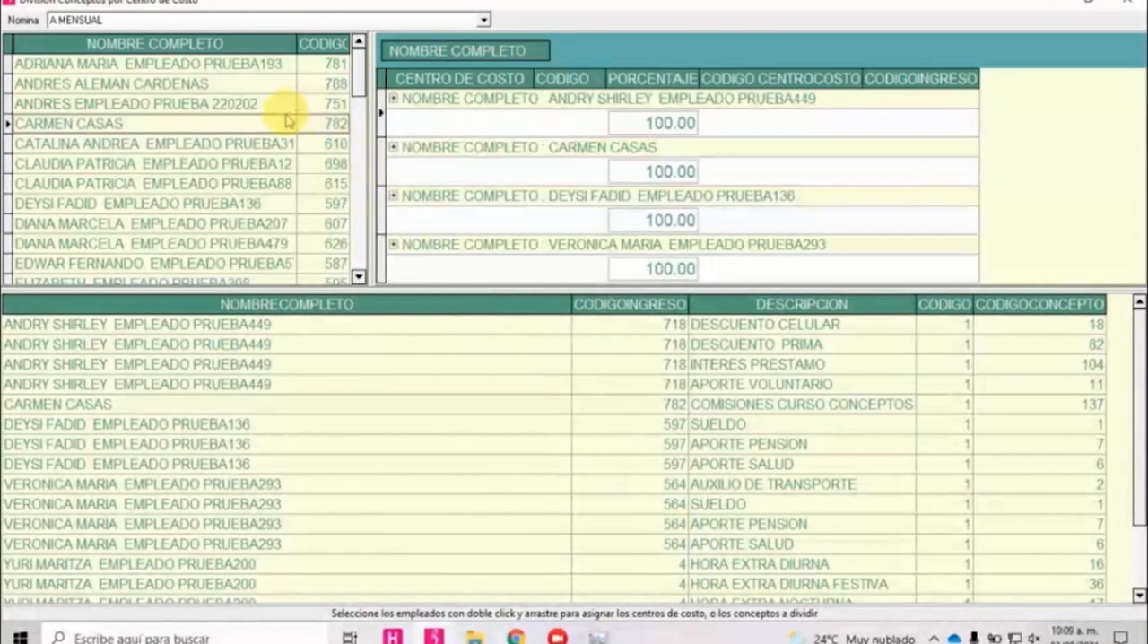
left_click(394, 147)
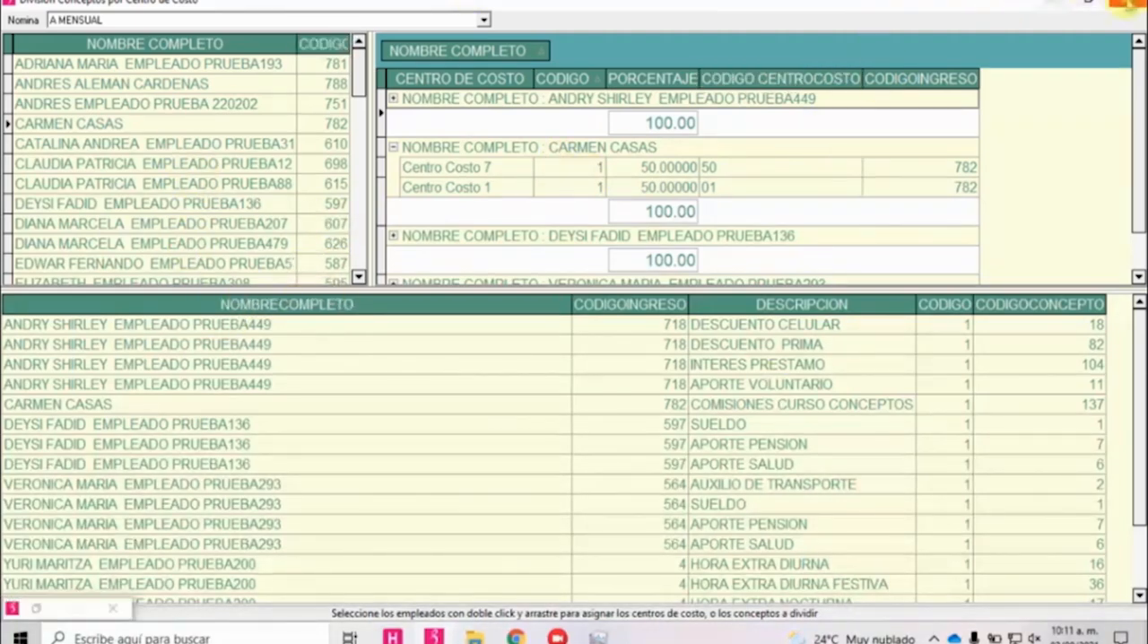
Leave the concept division, open Conceptos de Nómina sorted by code, and open LLEGADAS TARDE CURSO for modification.
left_click(1127, 2)
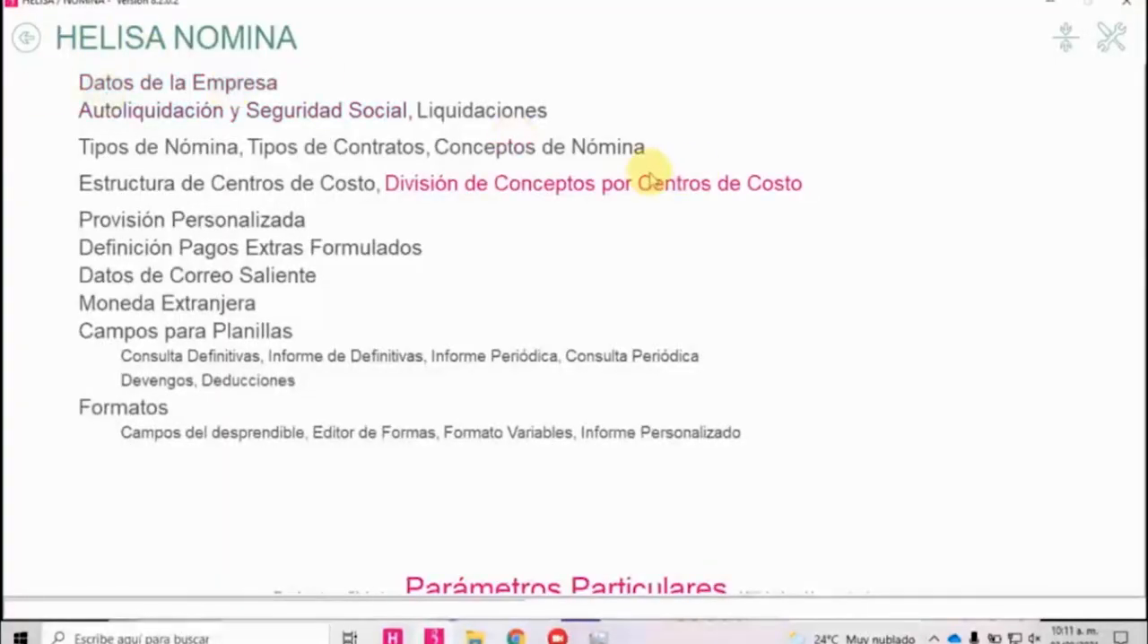
left_click(572, 153)
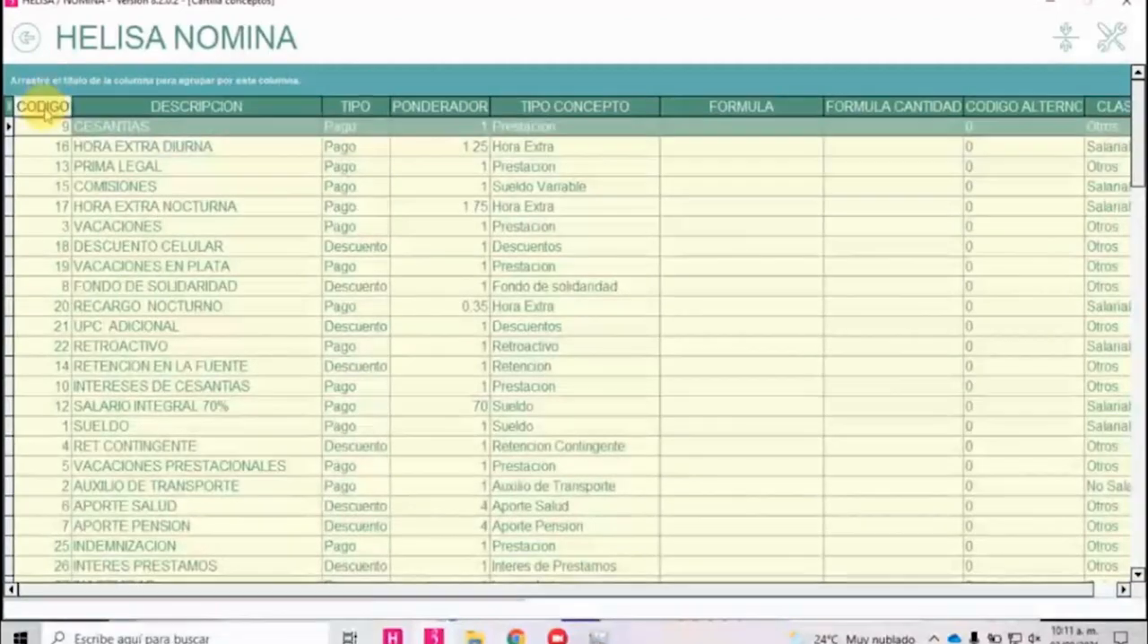
left_click(41, 105)
scroll(269, 358, "down", 4)
scroll(283, 415, "down", 15)
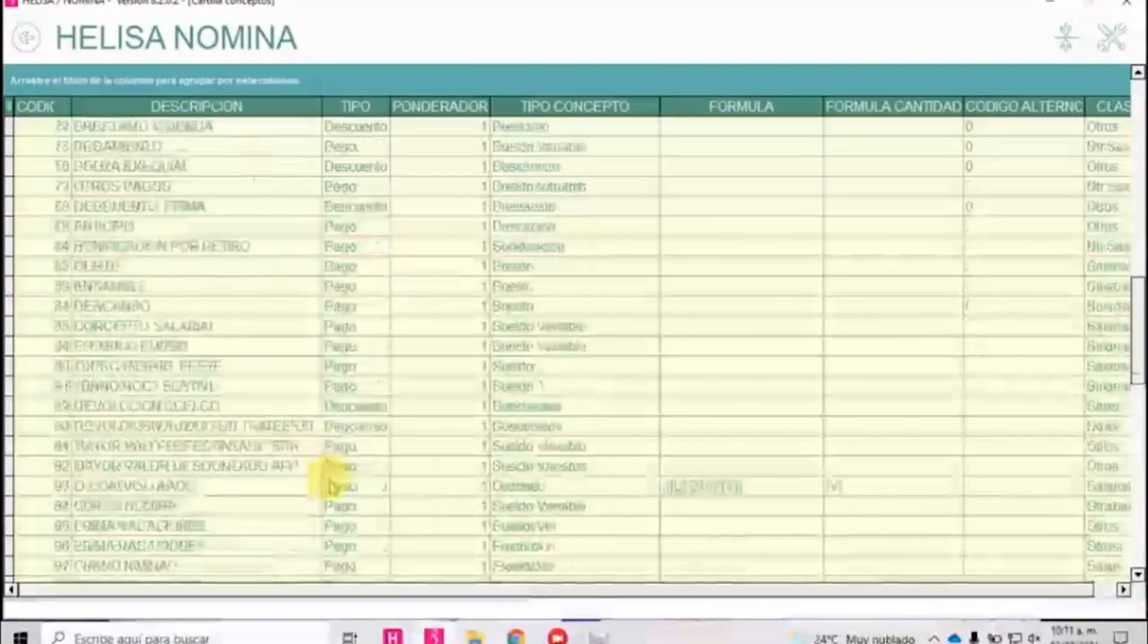
scroll(341, 486, "down", 6)
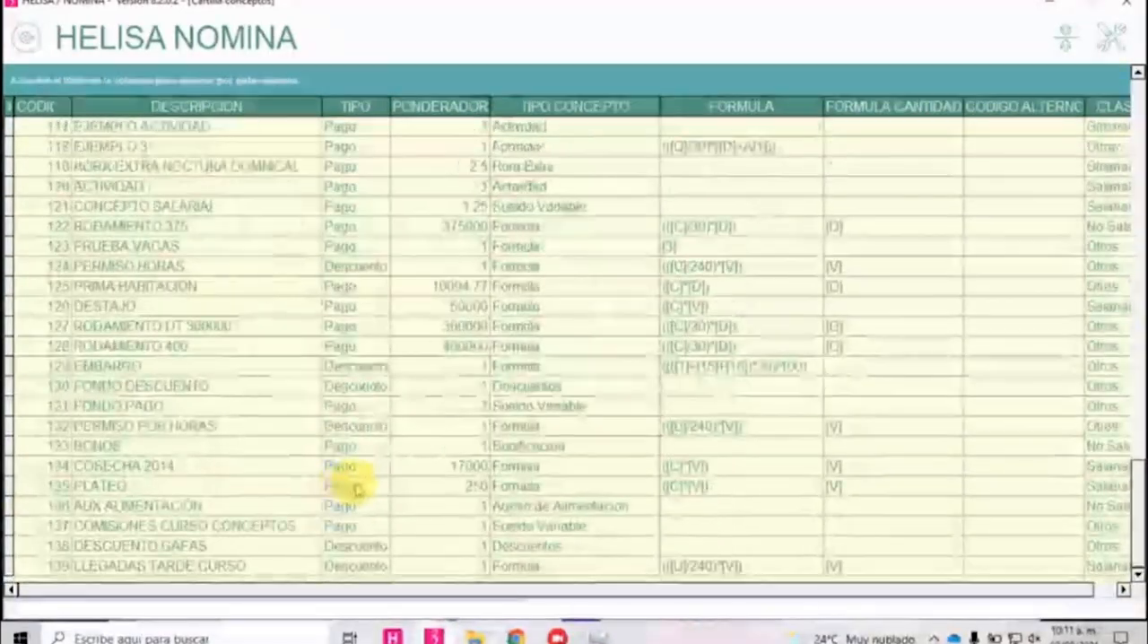
left_click(272, 567)
right_click(272, 567)
left_click(309, 442)
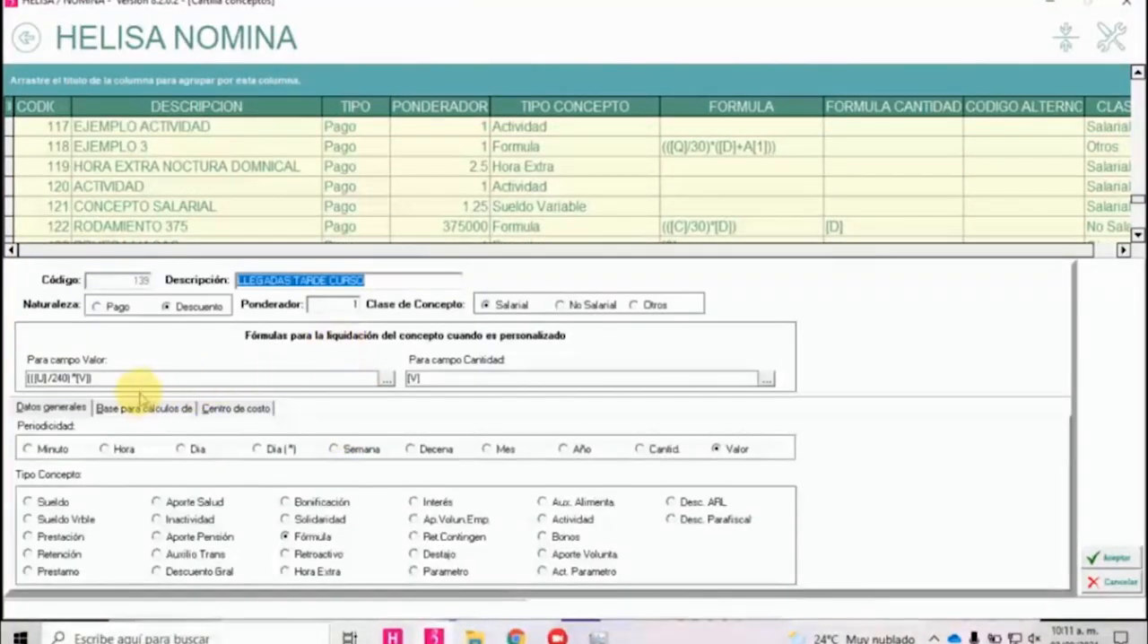
Copy the value formula (([U]/240)*[V]), switch to Chrome, and back in the concept form accept the record.
left_click_drag(100, 379, 25, 378)
right_click(59, 377)
left_click(85, 429)
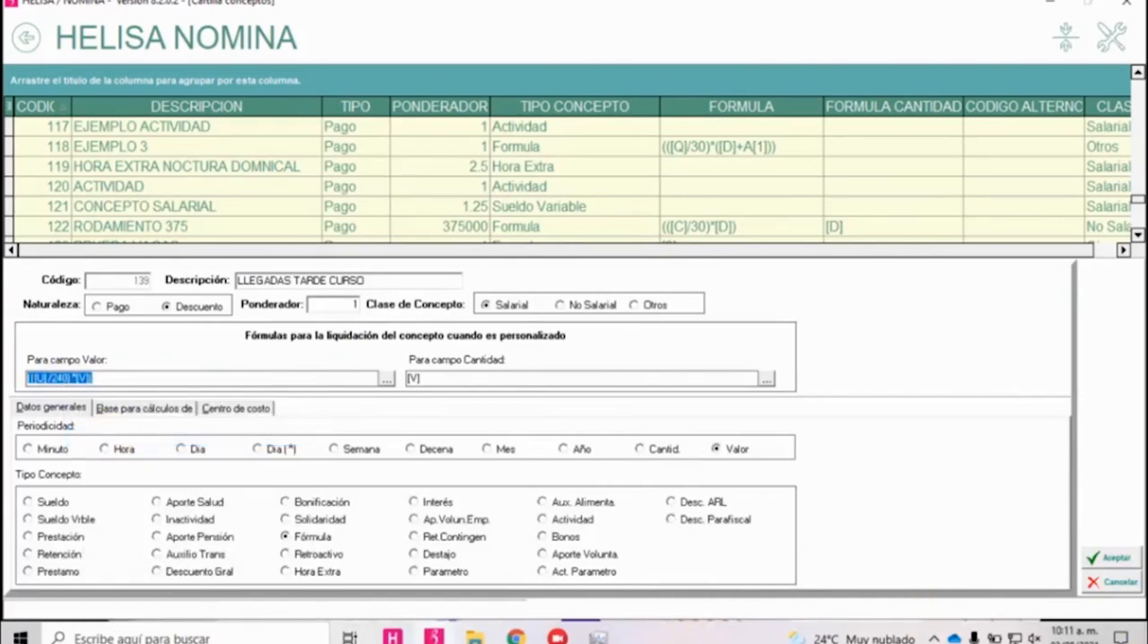
left_click(516, 638)
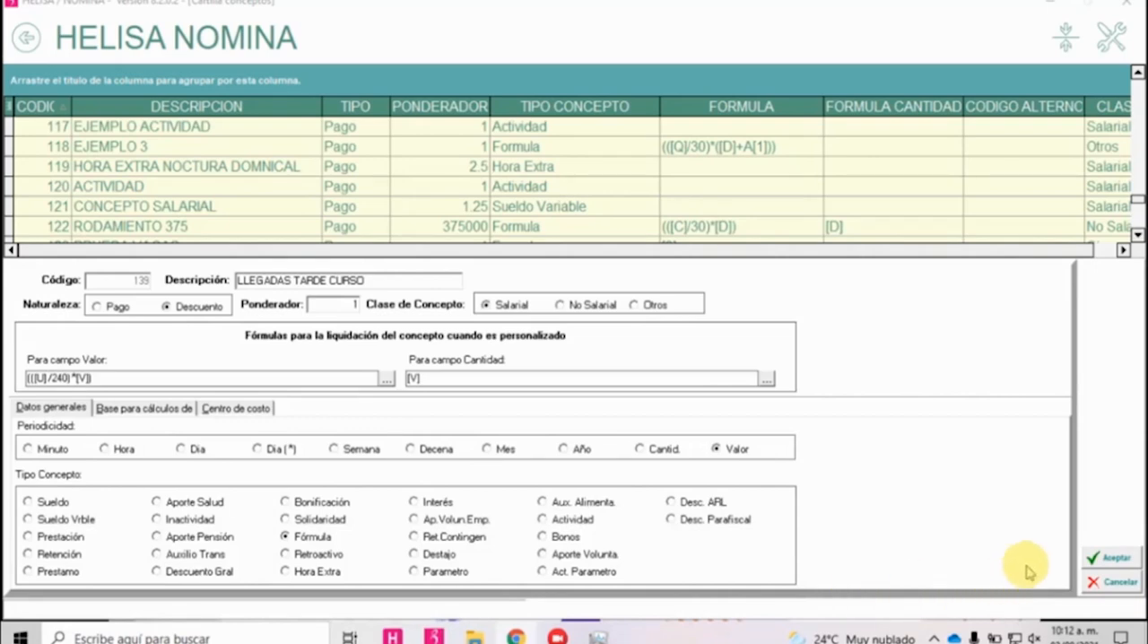
left_click(1116, 560)
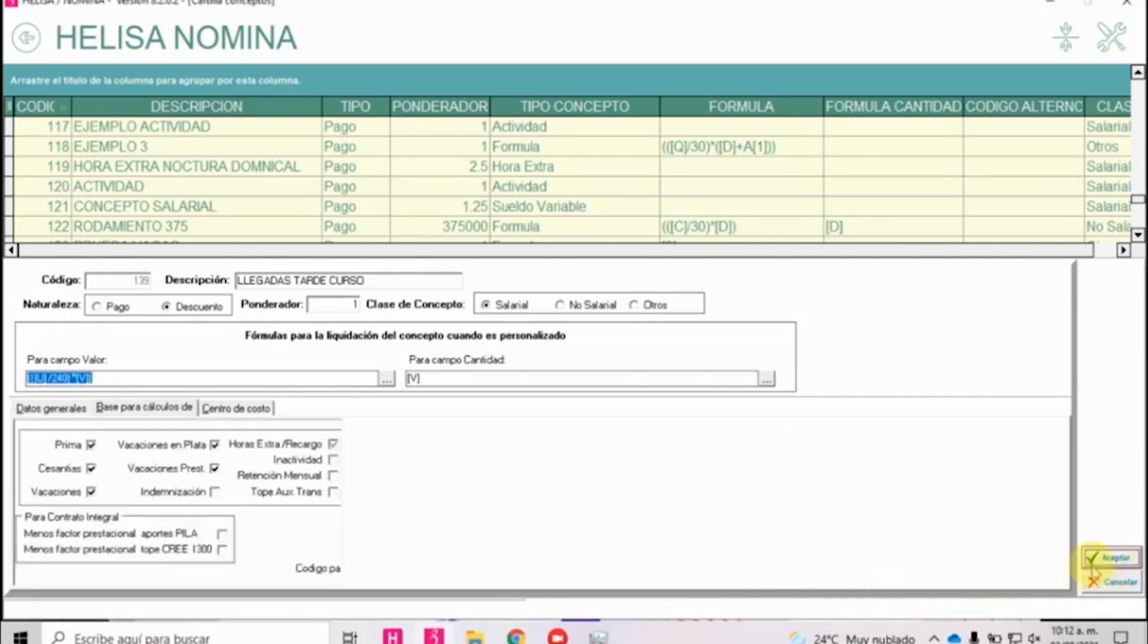
Create a new payroll concept with the description EMBARGO 50%.
right_click(249, 347)
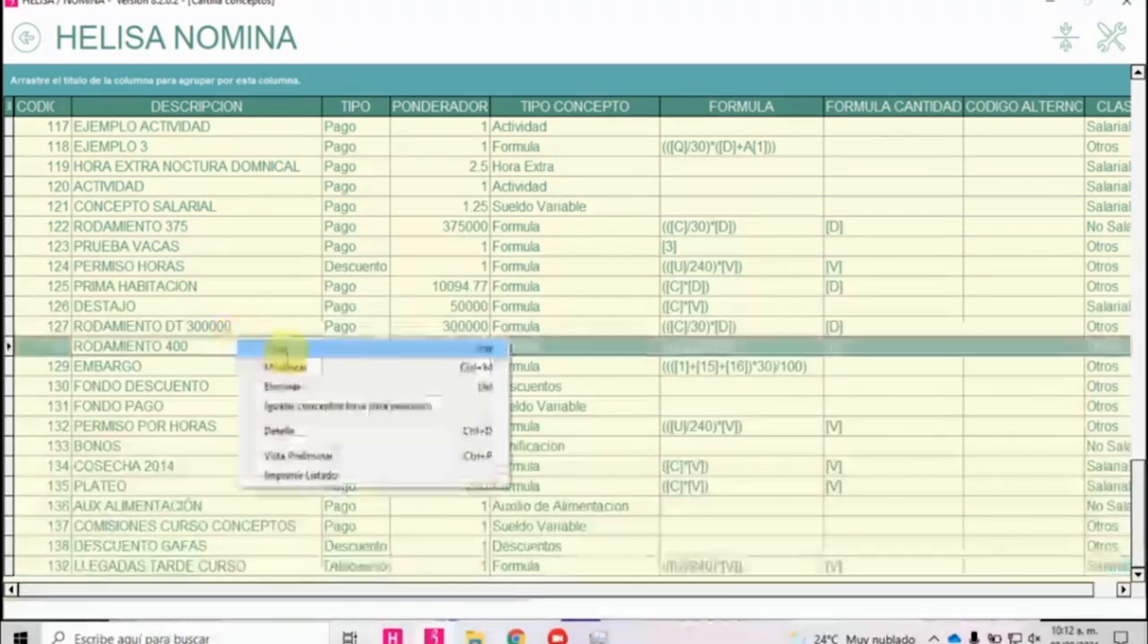
left_click(288, 354)
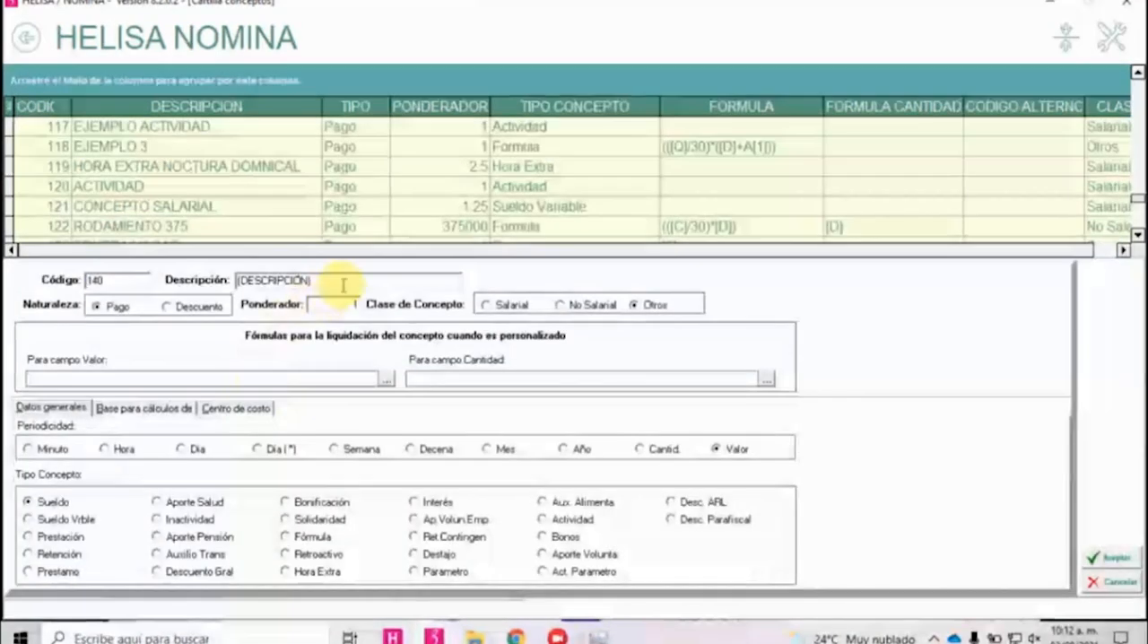
type("EMBAR")
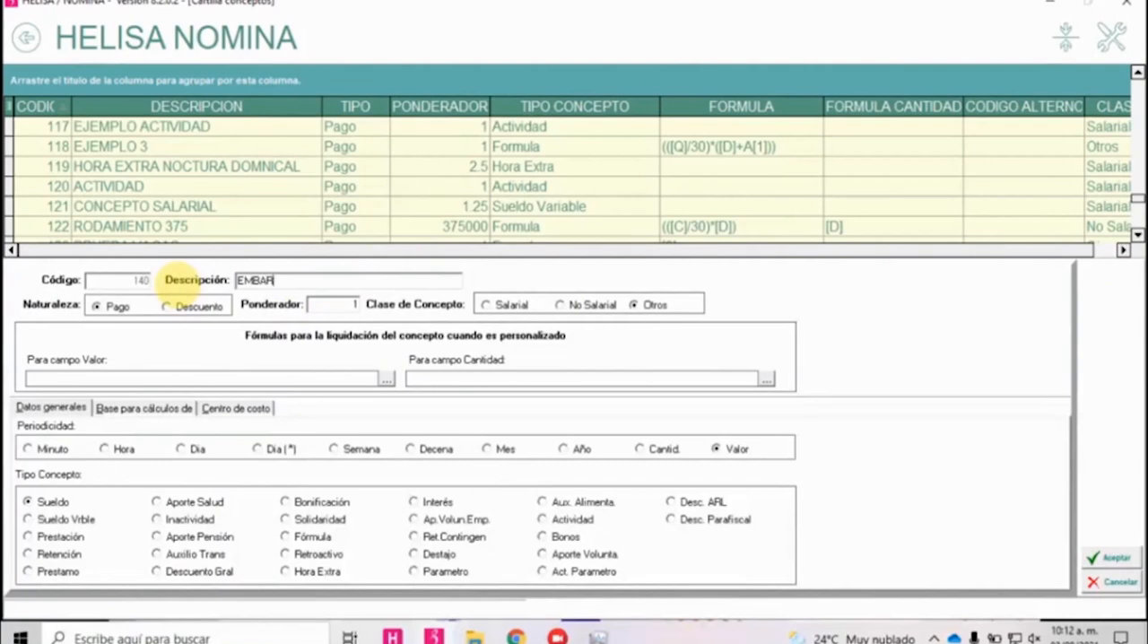
type("GO 50%")
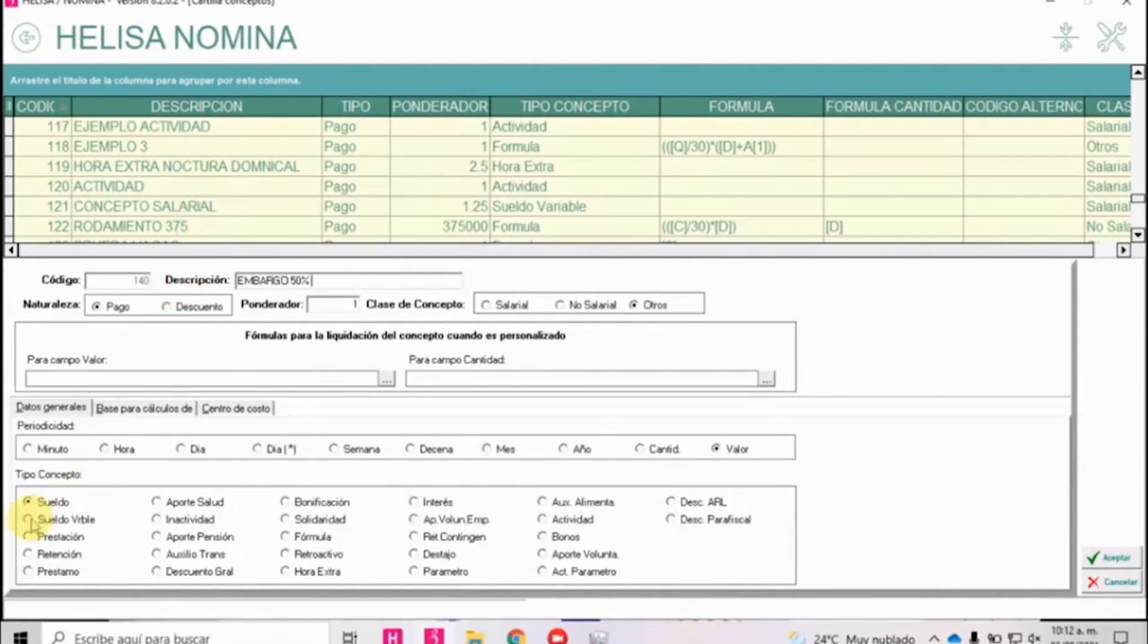
Begin the concept's value formula with the sum of the values of concepts 3, 4, 5 and 6.
left_click(80, 378)
type("(([")
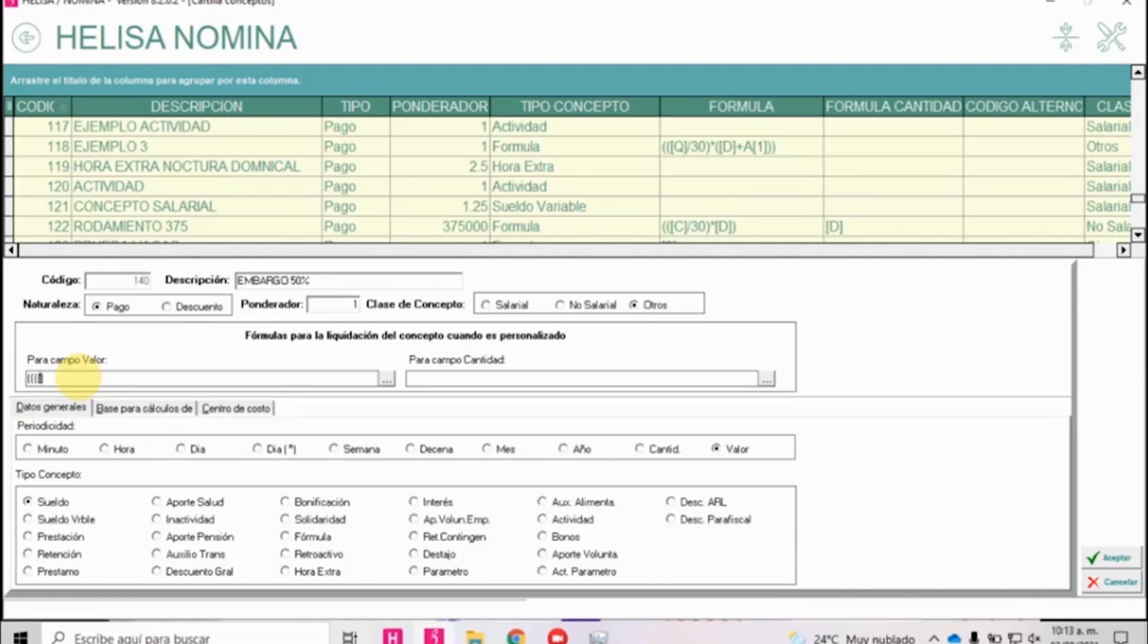
type("3]+")
type("[]")
type("4]+[")
type("5]")
type("+[]")
type("5")
key("BackSpace")
type("6")
Group the summed concepts in parentheses, multiply them by 50 and divide by 100.
key("Left")
key("Left")
key("Left")
key("Left")
key("Left")
key("Left")
key("Left")
key("Left")
key("Left")
key("Left")
key("Left")
key("Left")
key("Left")
key("Left")
key("Left")
key("Left")
key("Left")
key("Delete")
key("Delete")
type("(")
key("Right")
key("Right")
key("Right")
key("Right")
key("Right")
key("Right")
key("Right")
key("Right")
key("Right")
key("Right")
key("Right")
key("Right")
key("Right")
key("Right")
type(")*50) /")
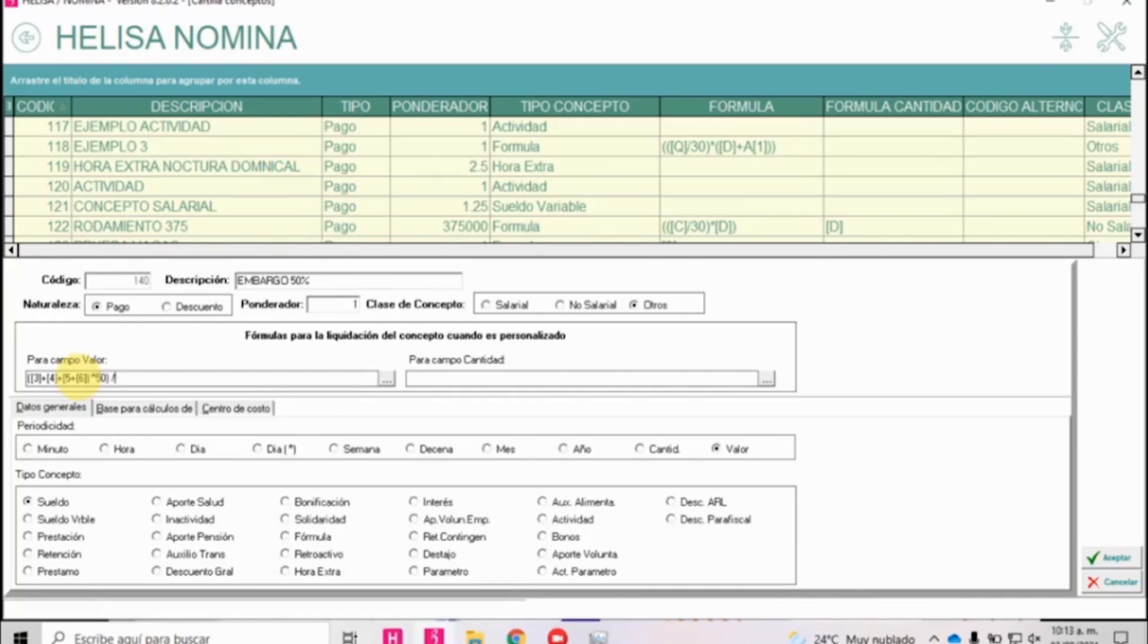
type("100)")
Complete the outer parentheses of the value formula as ((([3]+[4]+[5+[6]) *50) /100).
key("Left")
key("Left")
key("Left")
key("Left")
key("Left")
key("Left")
key("Left")
key("Left")
key("Left")
key("Left")
key("Left")
key("Left")
key("Left")
key("Left")
key("Left")
key("Left")
key("Left")
key("Left")
key("Left")
key("Left")
type("(")
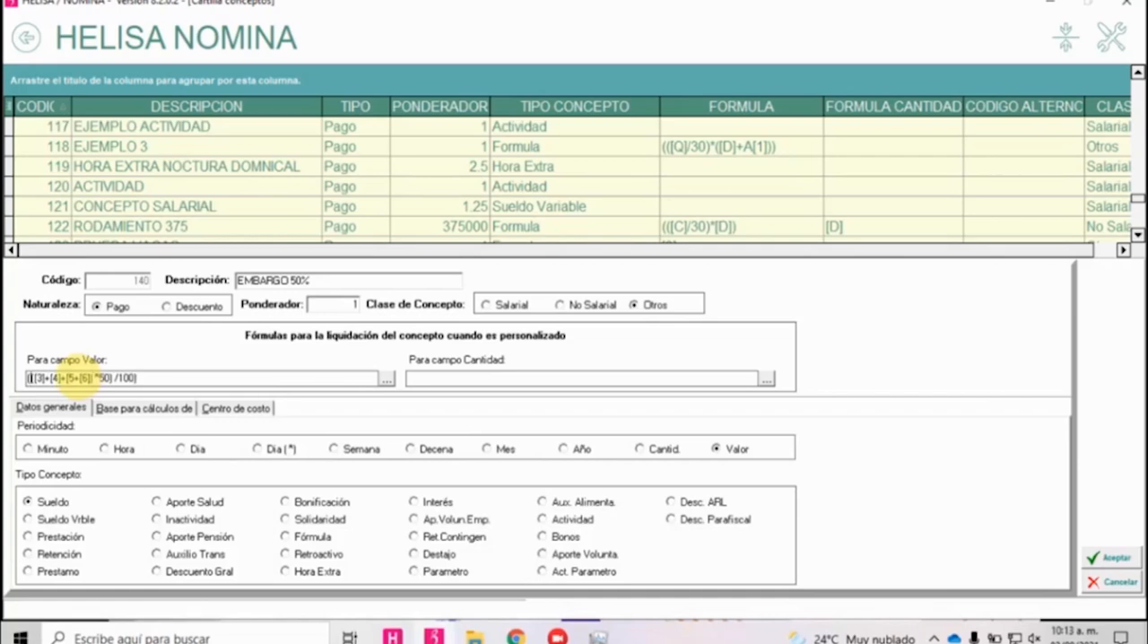
key("Right")
key("Right")
key("Right")
key("Right")
key("Right")
key("Right")
key("Right")
key("Right")
key("Right")
key("Right")
key("Right")
key("Right")
key("Right")
key("Right")
key("Right")
key("Right")
key("Right")
key("Right")
key("Right")
key("Right")
Copy the entire EMBARGO 50% value formula and switch to Chrome.
key("shift+Home")
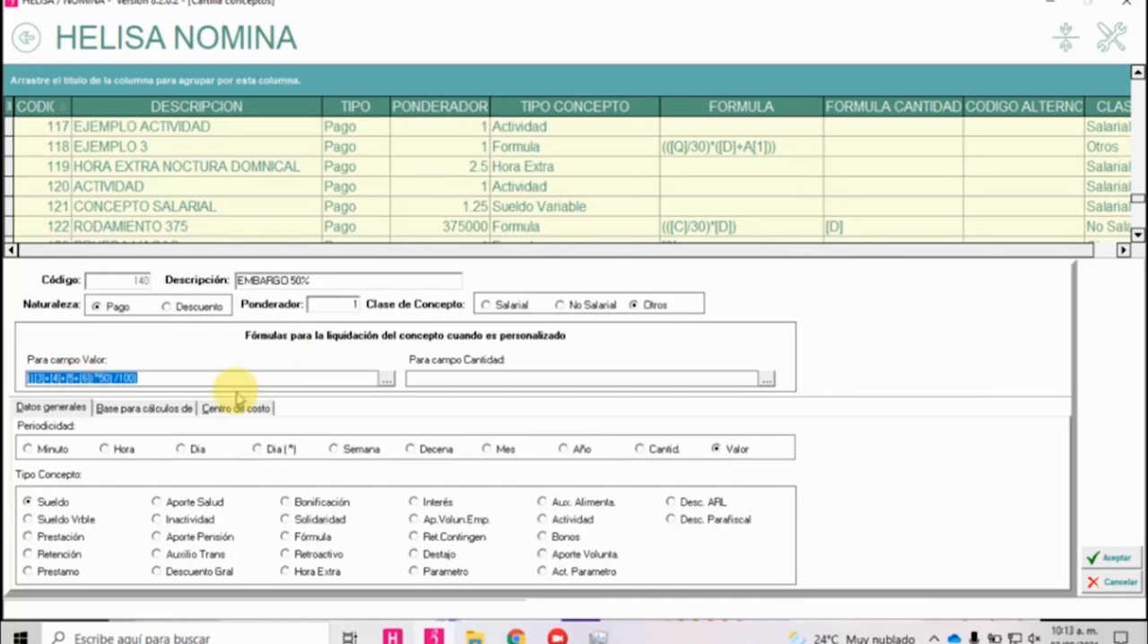
key("alt+Tab")
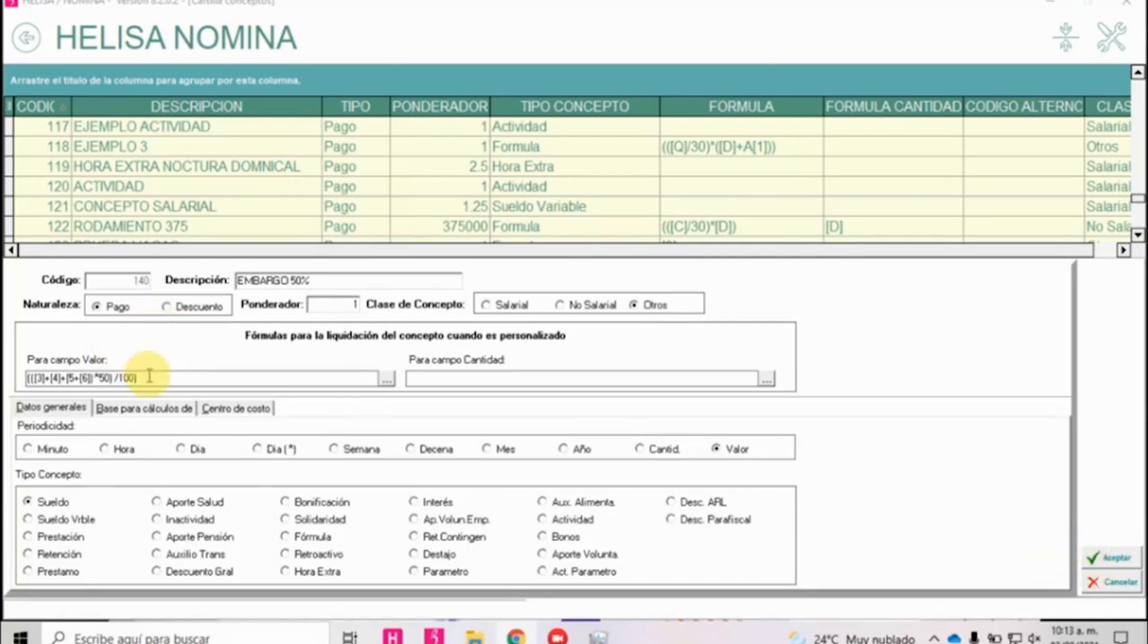
left_click_drag(151, 377, 5, 349)
right_click(84, 374)
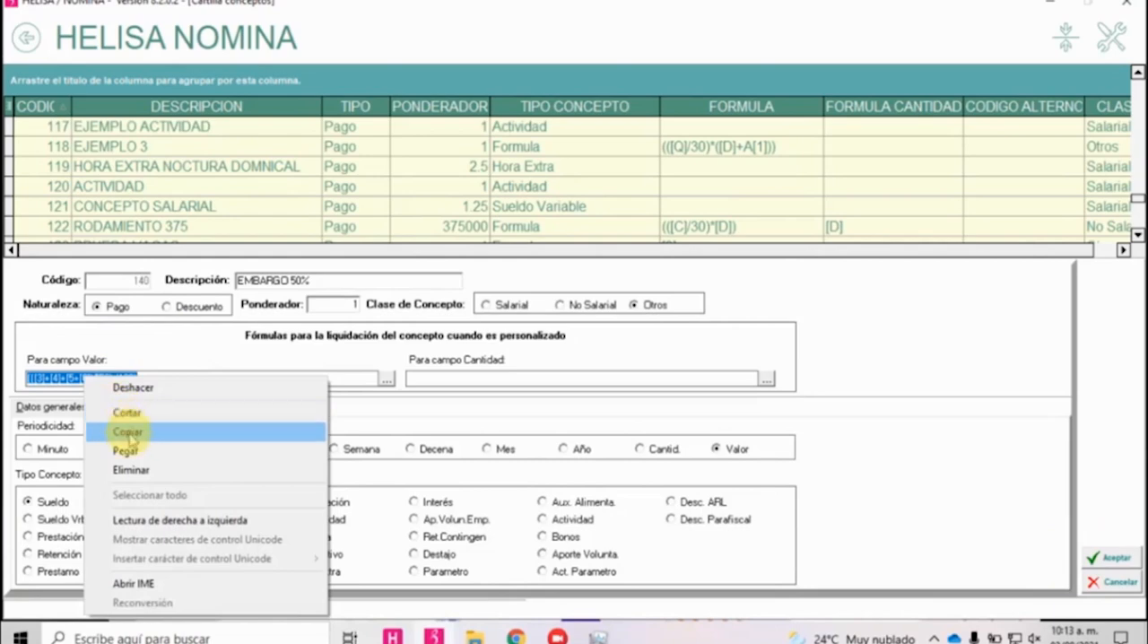
left_click(128, 432)
left_click(516, 638)
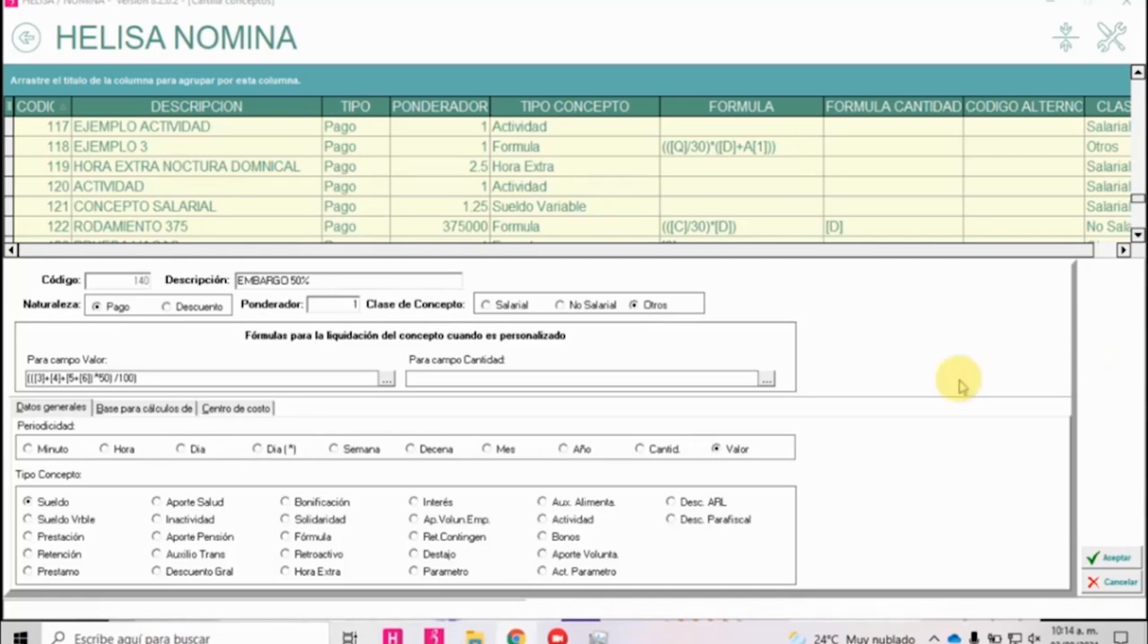
Examine the variables available for formulas, from the concept value codes to the rounding and fixed-payment variables, and close the list.
left_click(387, 383)
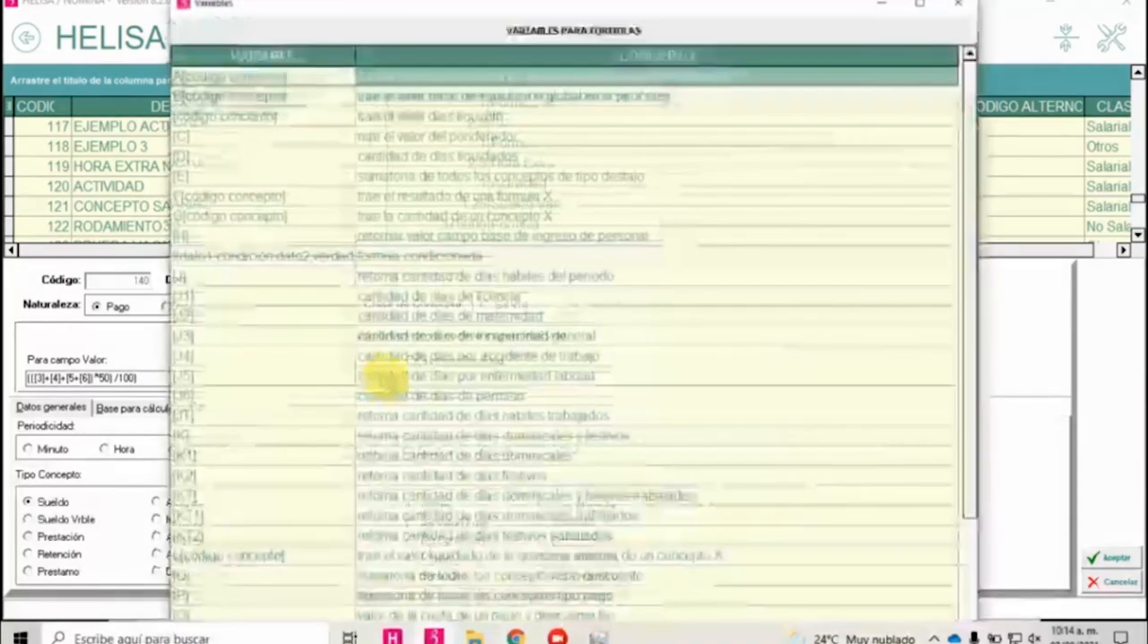
scroll(313, 187, "down", 4)
scroll(330, 283, "up", 4)
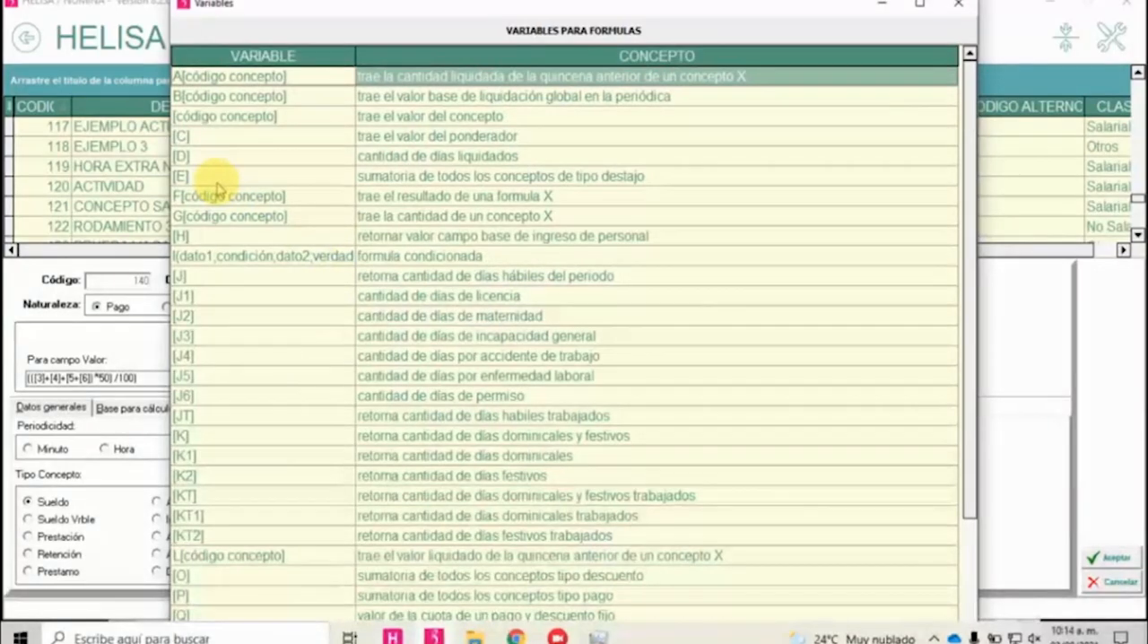
left_click(213, 140)
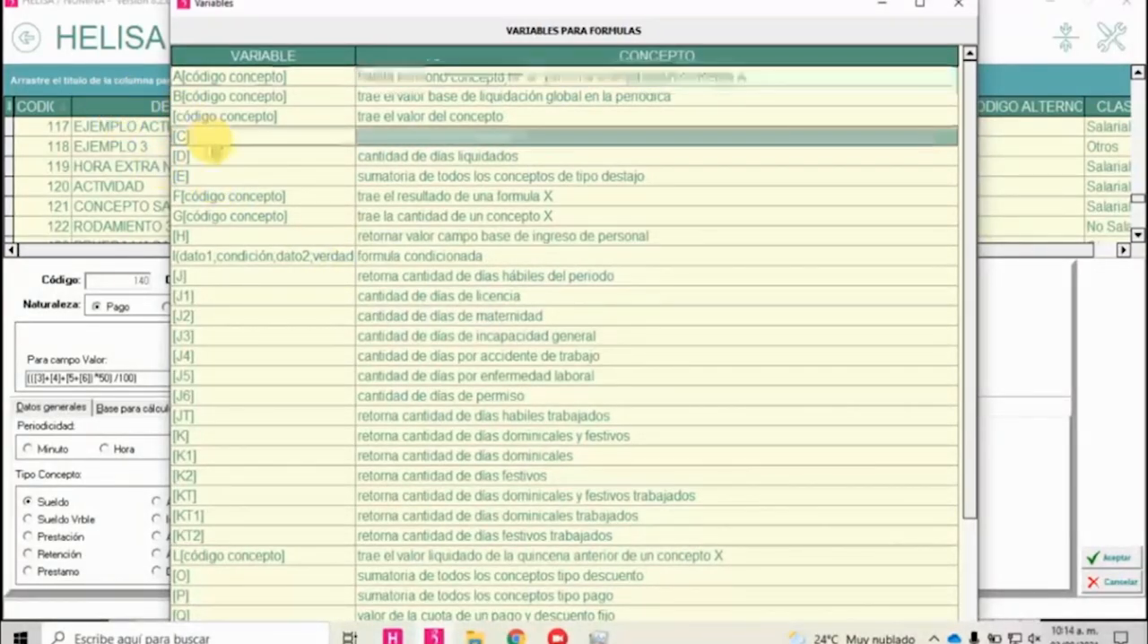
left_click(382, 156)
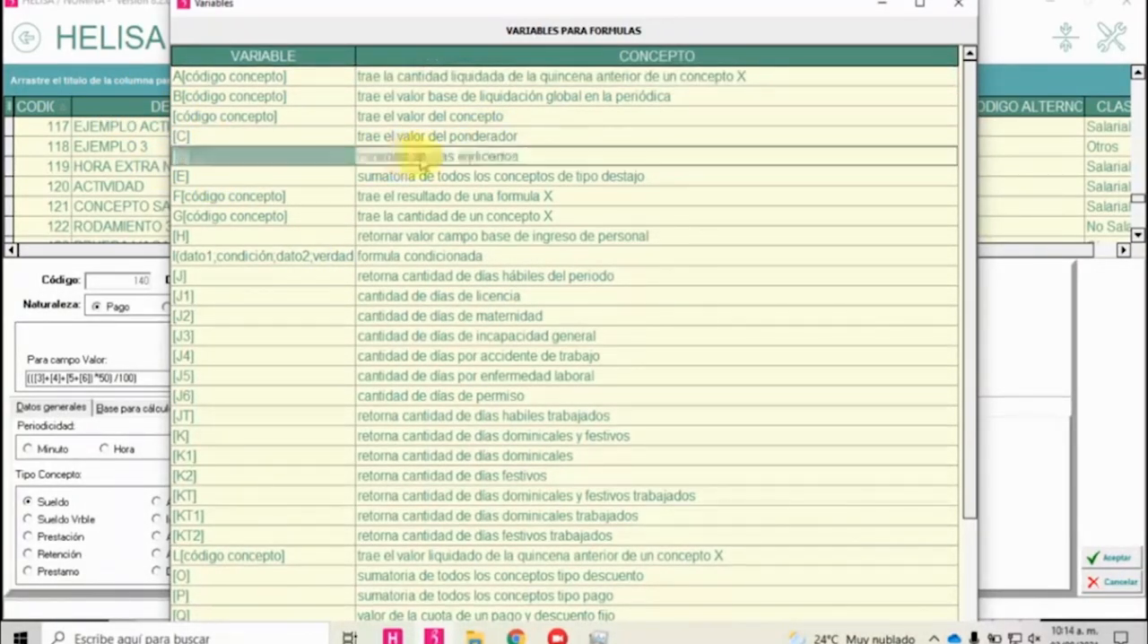
left_click(289, 179)
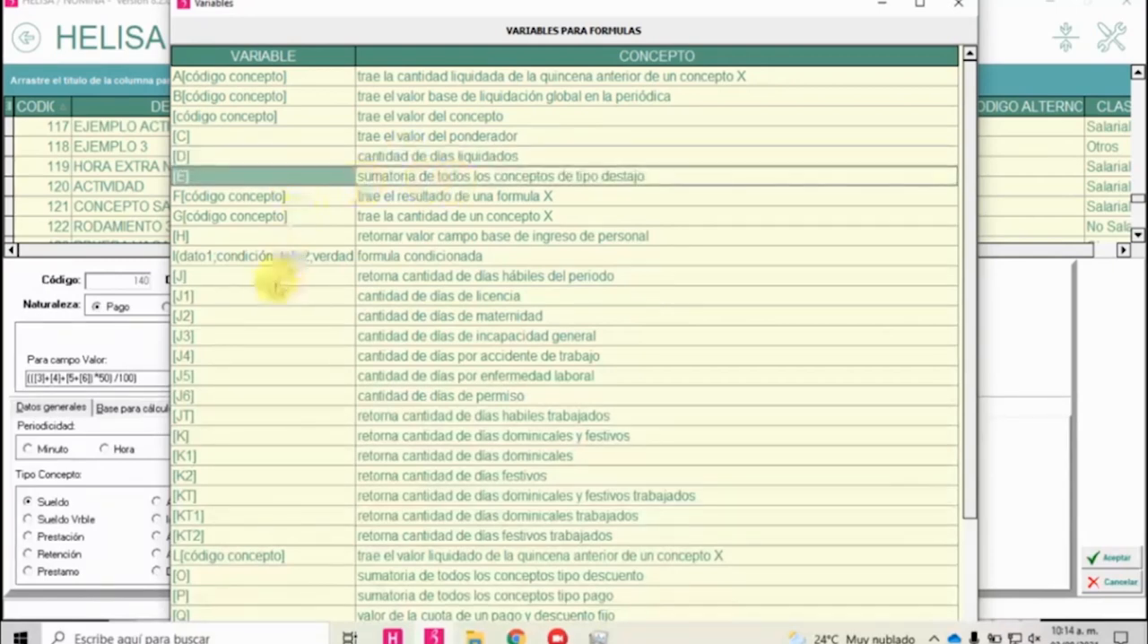
left_click(260, 278)
scroll(437, 277, "down", 4)
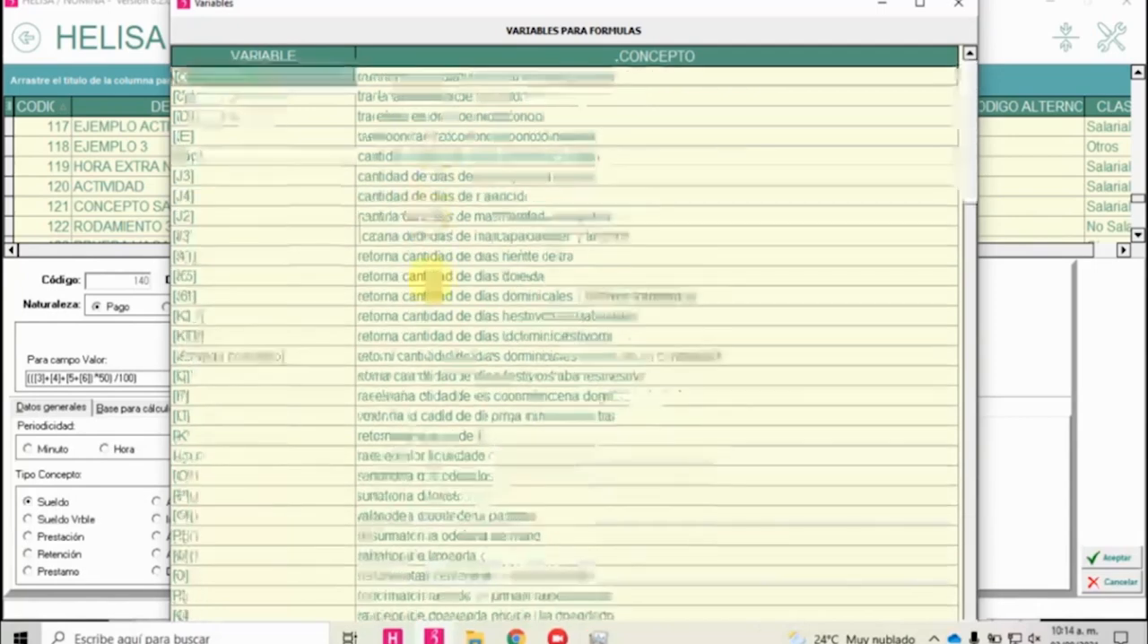
left_click(416, 539)
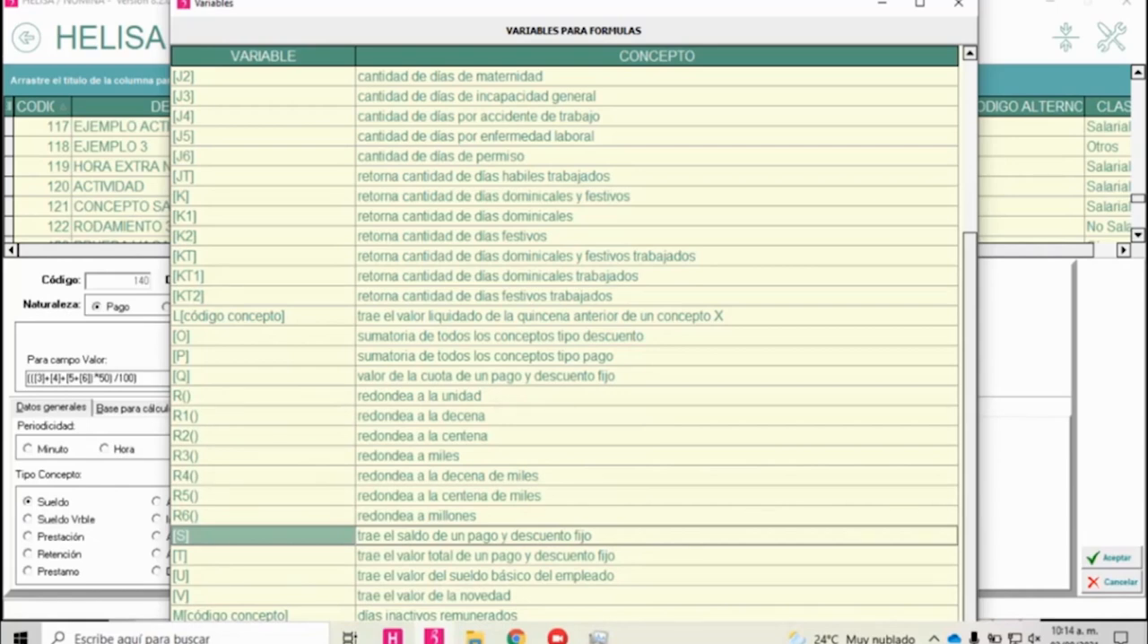
left_click(959, 7)
Leave the payroll concepts and open the provision parameters of the A MENSUAL payroll in the accounting module.
left_click(24, 39)
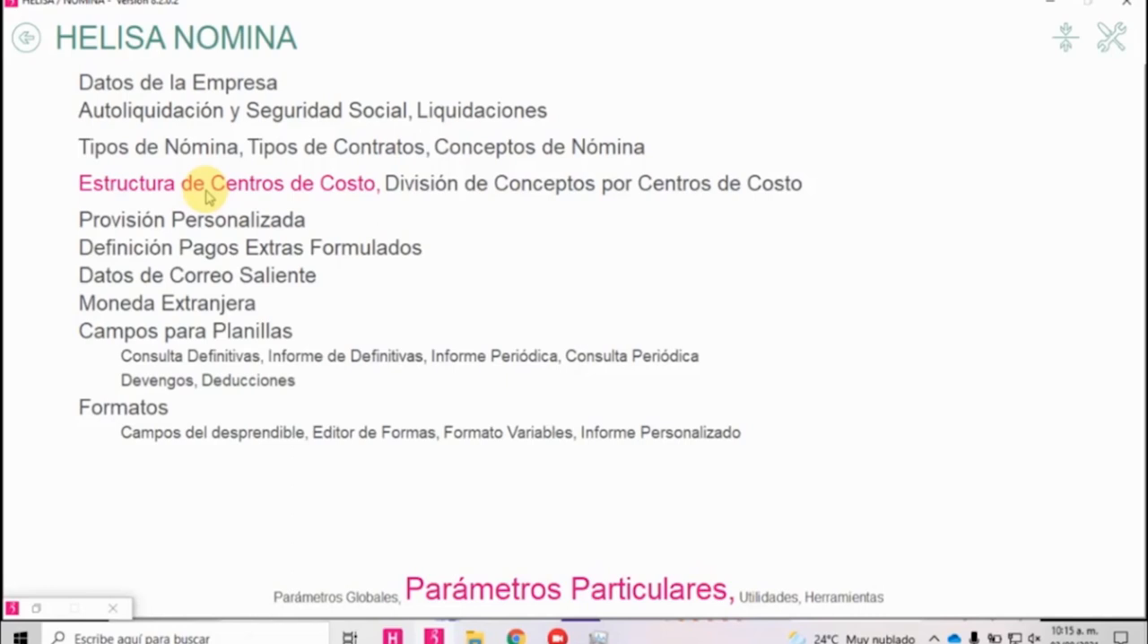
left_click(25, 38)
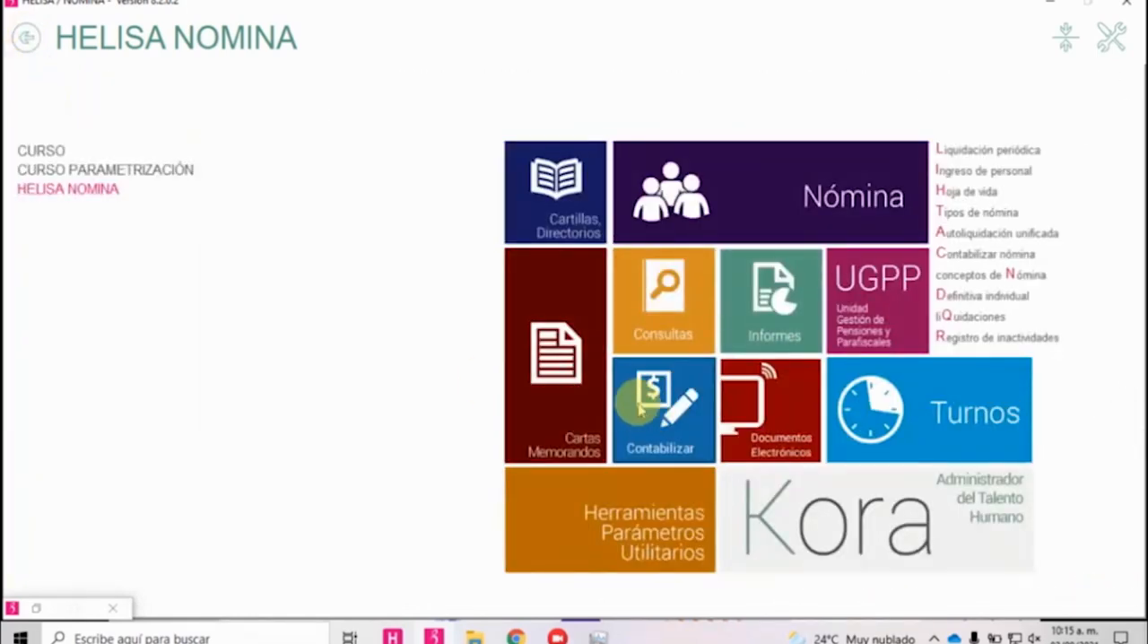
left_click(642, 409)
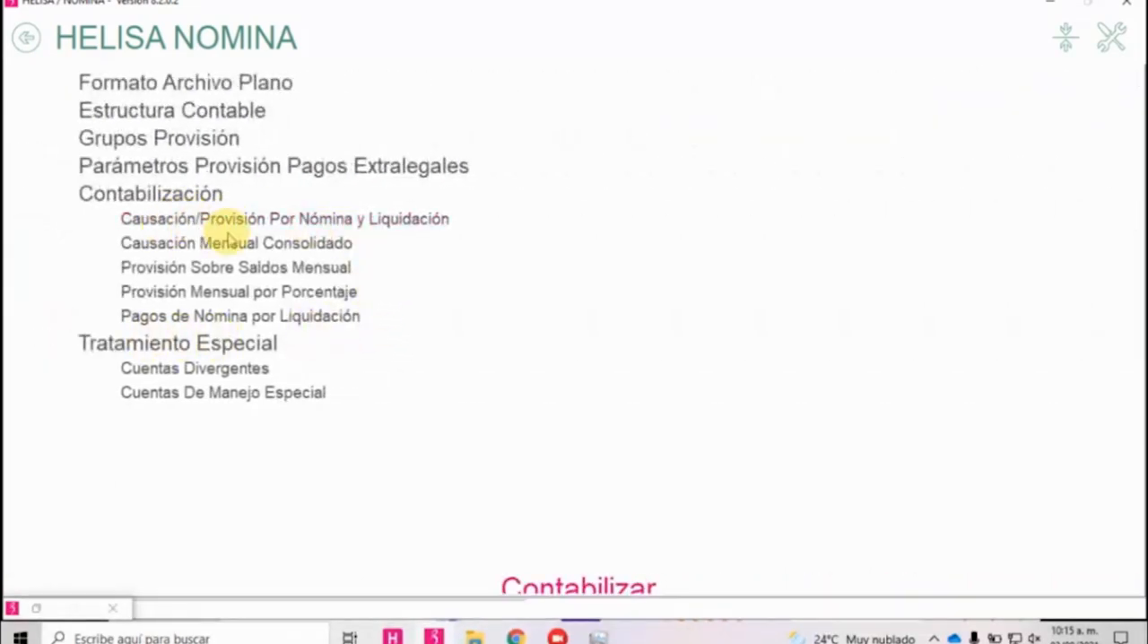
left_click(204, 247)
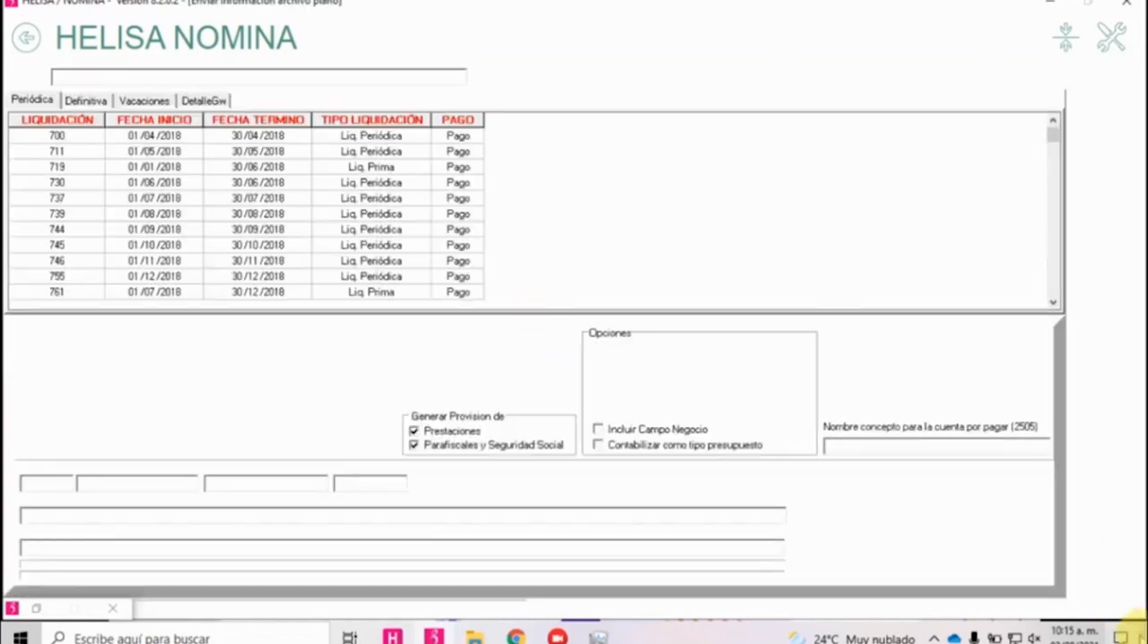
left_click(1089, 581)
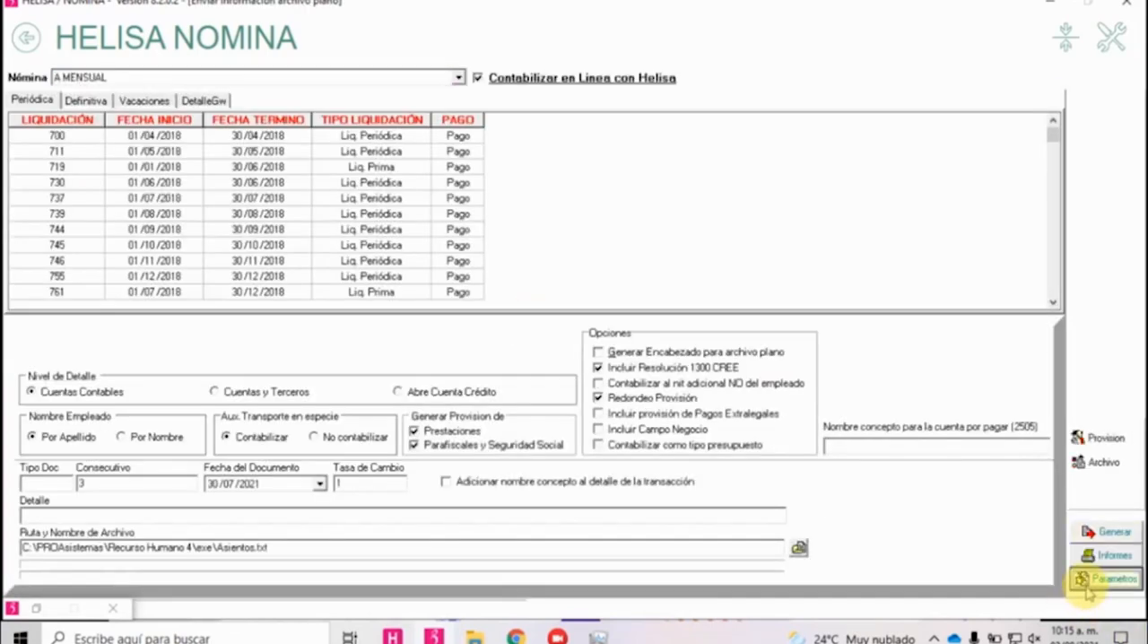
left_click(1105, 439)
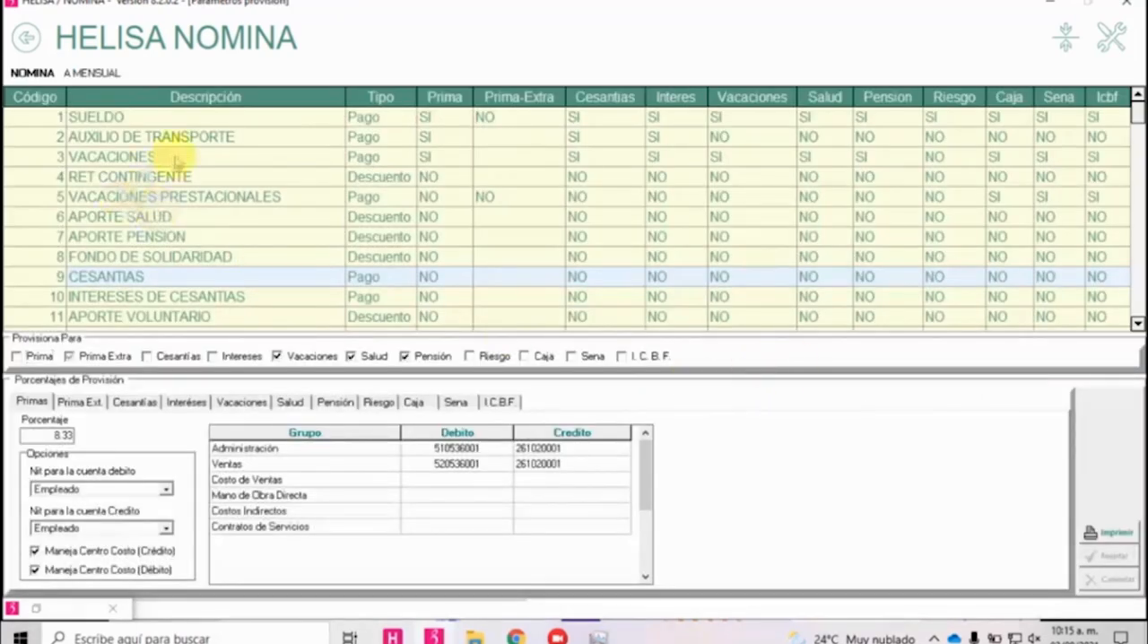
Review which provisions apply to VACACIONES, SUELDO and AUXILIO DE TRANSPORTE in the provision parameters.
left_click(182, 158)
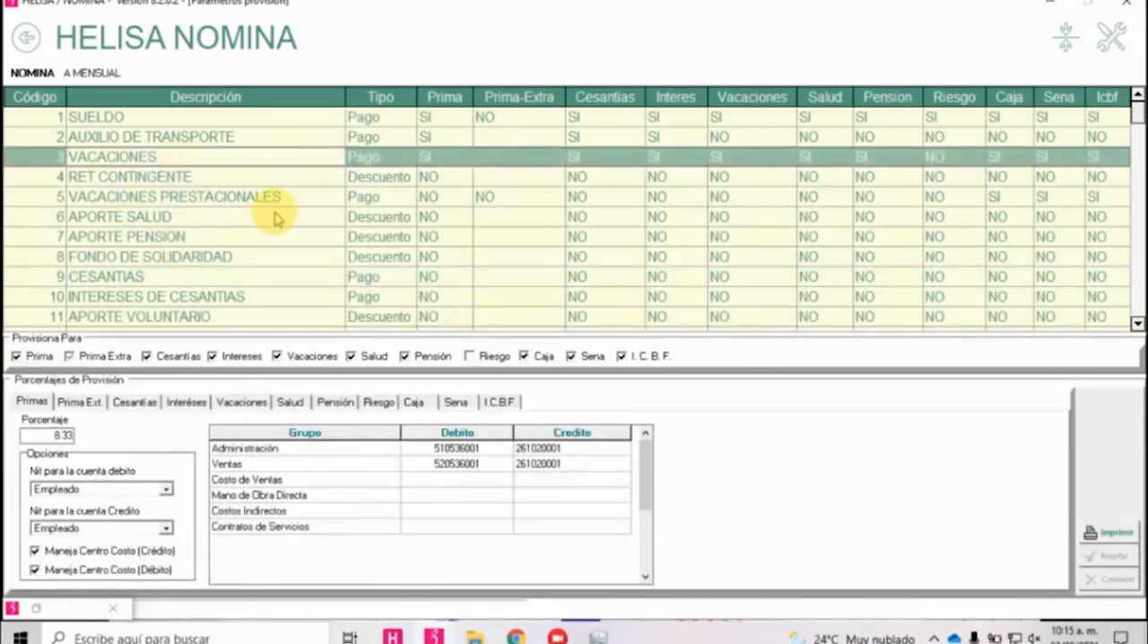
key("Up")
key("Up")
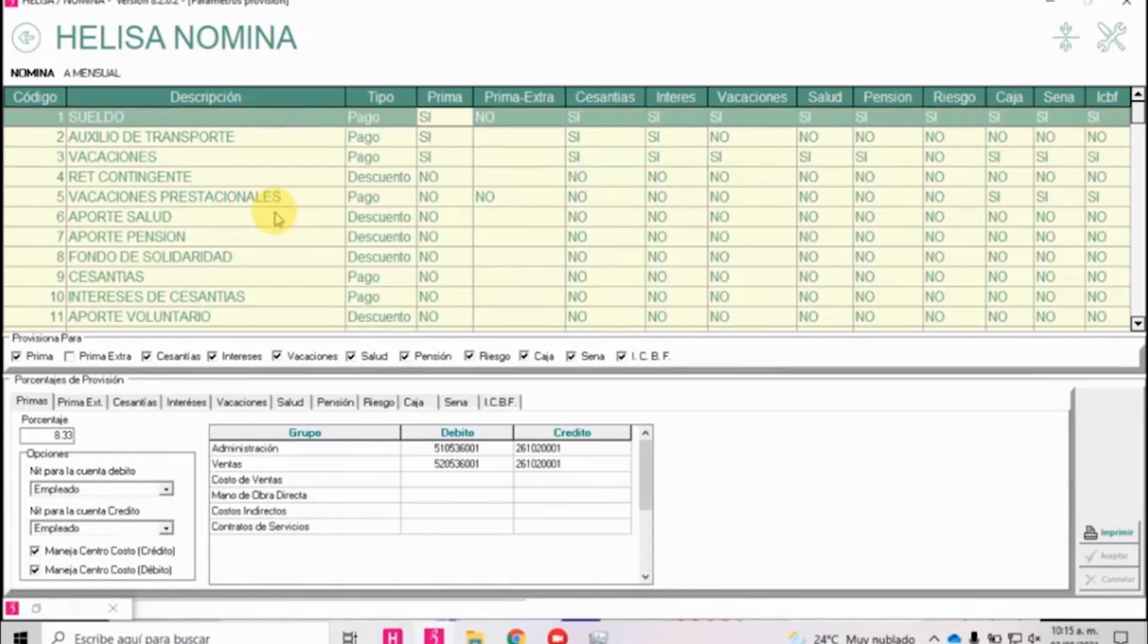
key("Right")
key("Right")
key("Right")
key("Right")
key("Down")
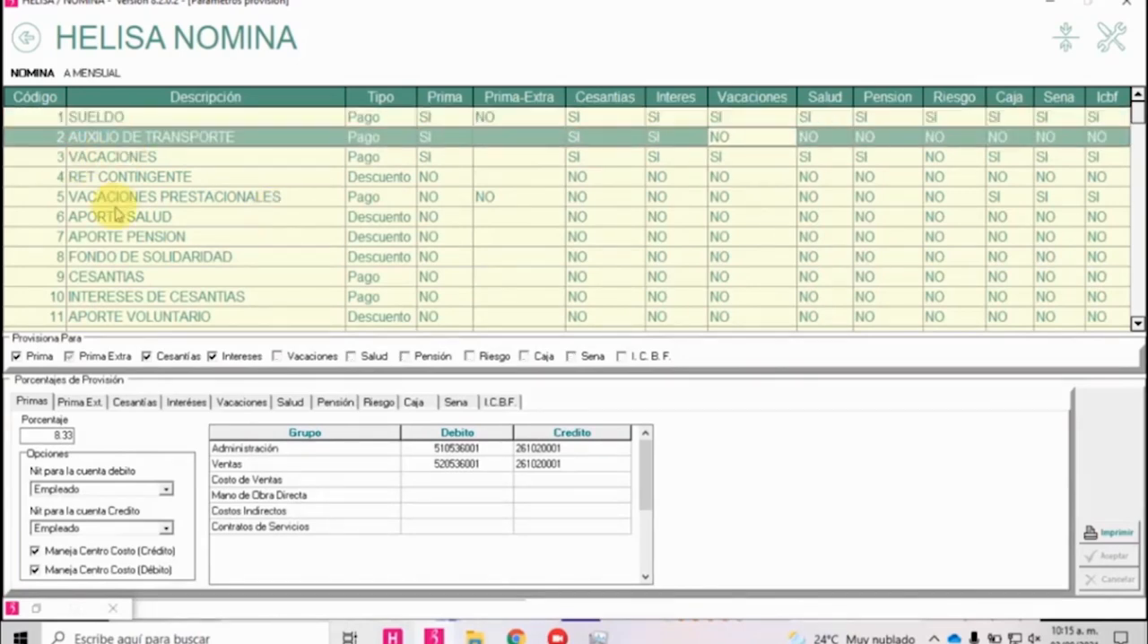
scroll(260, 224, "down", 15)
scroll(213, 281, "down", 10)
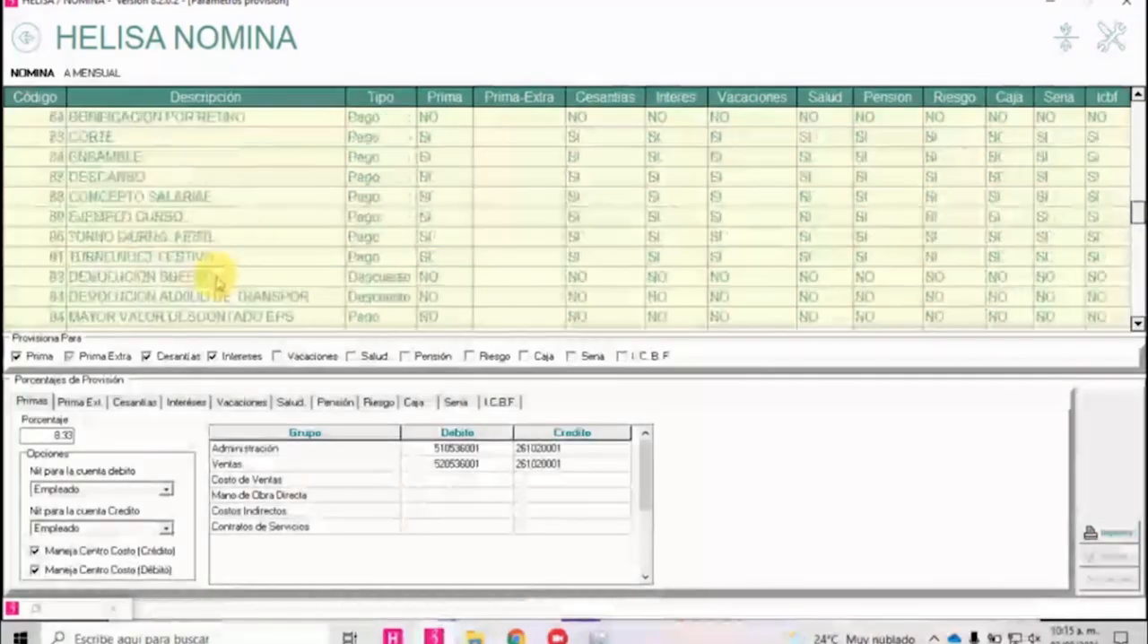
Find COMISIONES CURSO CONCEPTOS in the concept list and check its provision settings.
left_click(1126, 219)
left_click_drag(1135, 223, 1136, 305)
left_click(276, 318)
key("Up")
key("Up")
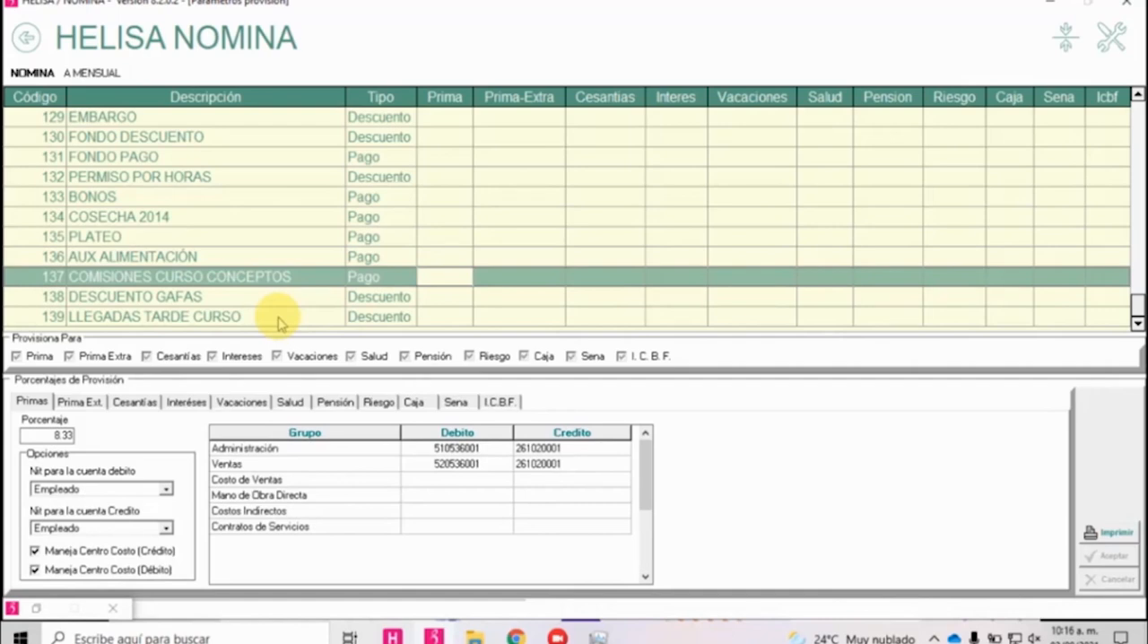
key("Right")
key("Right")
key("Right")
key("Right")
key("Right")
key("Right")
key("Right")
key("Right")
key("Right")
key("Left")
key("Left")
key("Left")
key("Left")
key("Left")
key("Left")
key("Left")
key("Left")
key("Left")
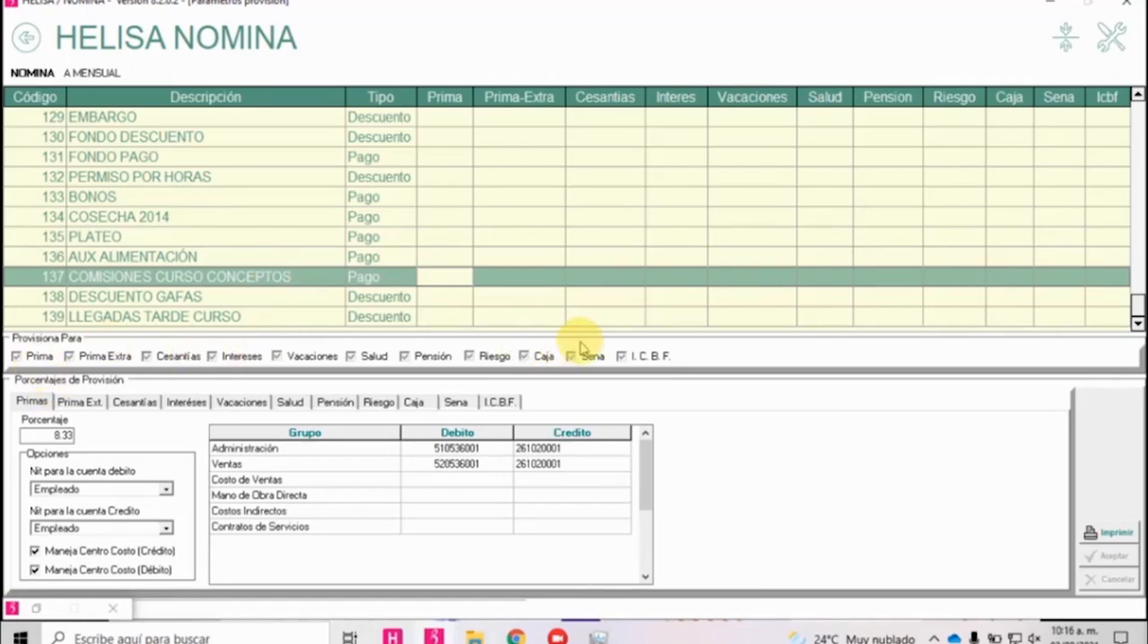
Leave the provision parameters and the accounting module and open Parámetros Particulares.
left_click(27, 37)
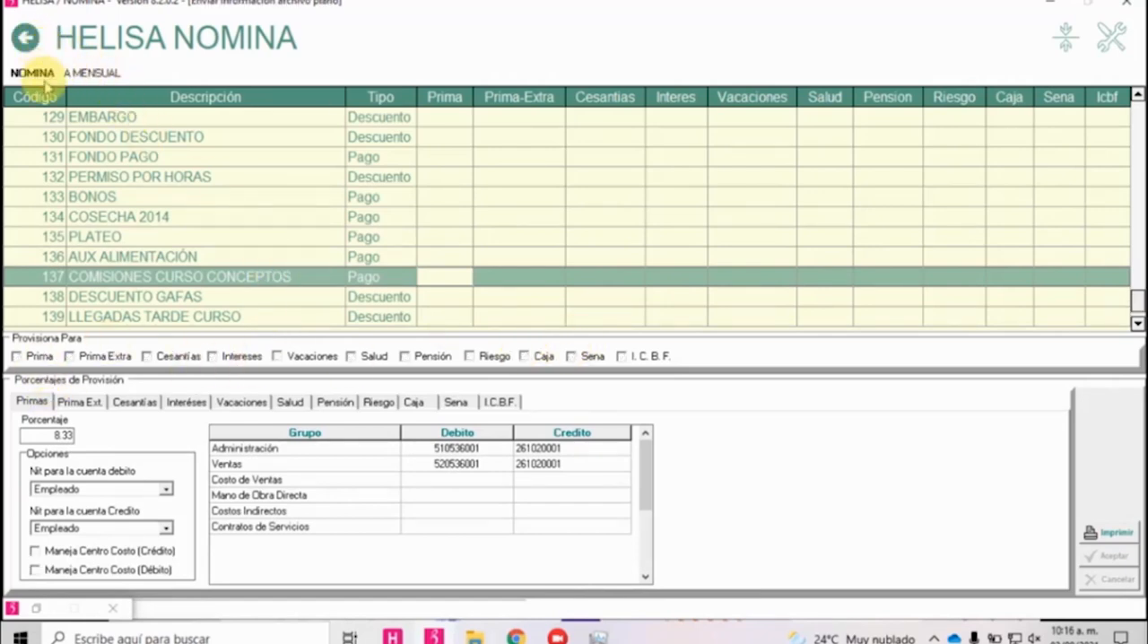
left_click(26, 38)
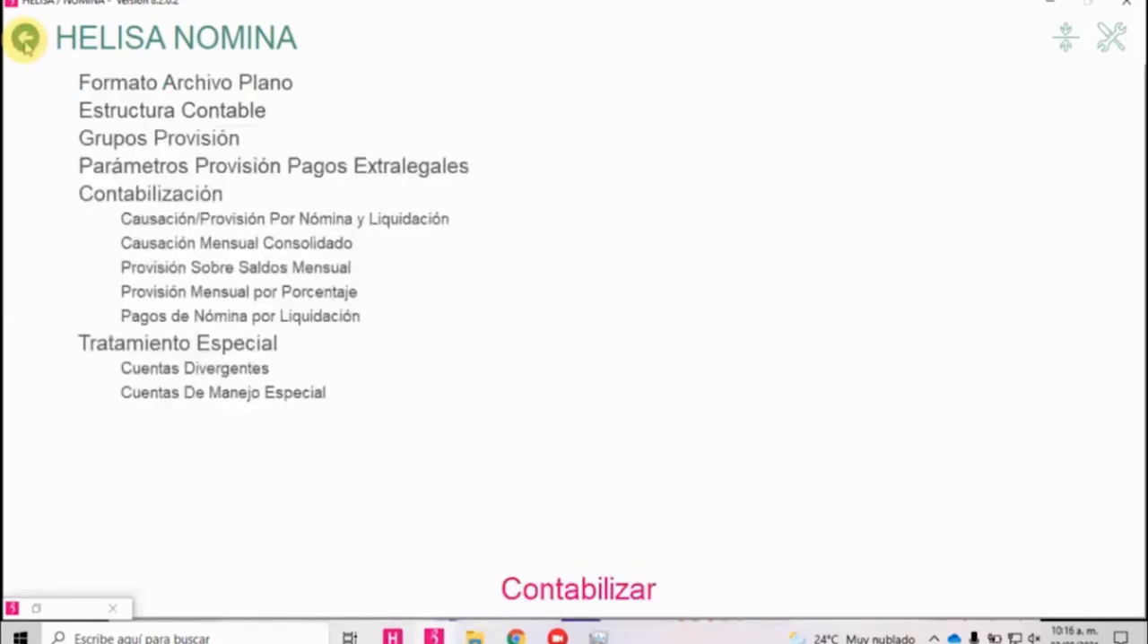
left_click(25, 40)
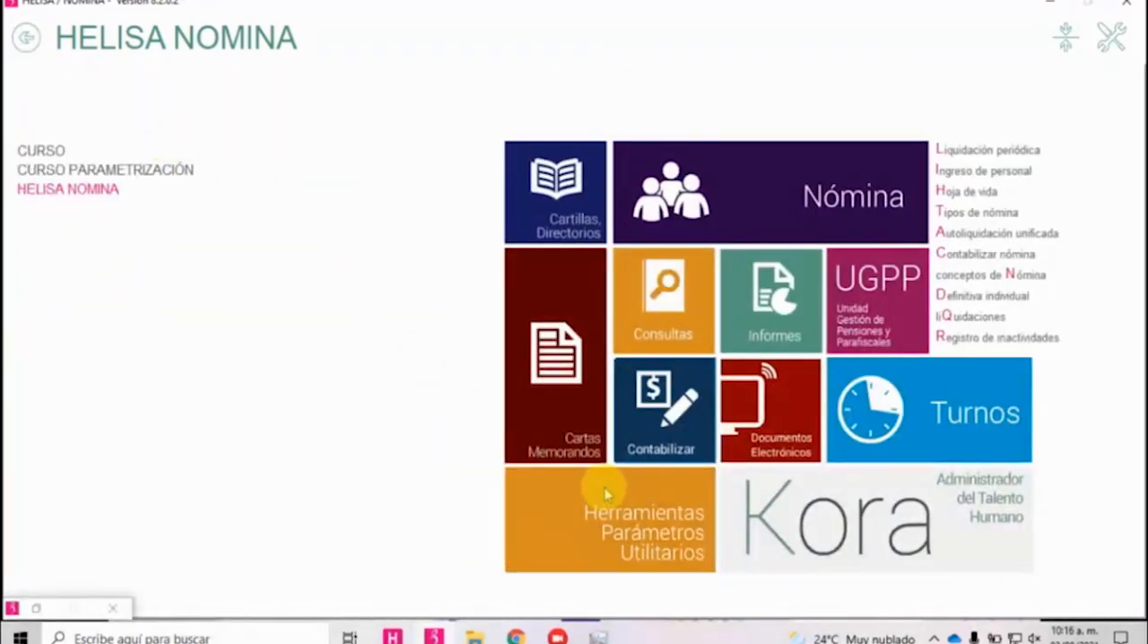
left_click(606, 493)
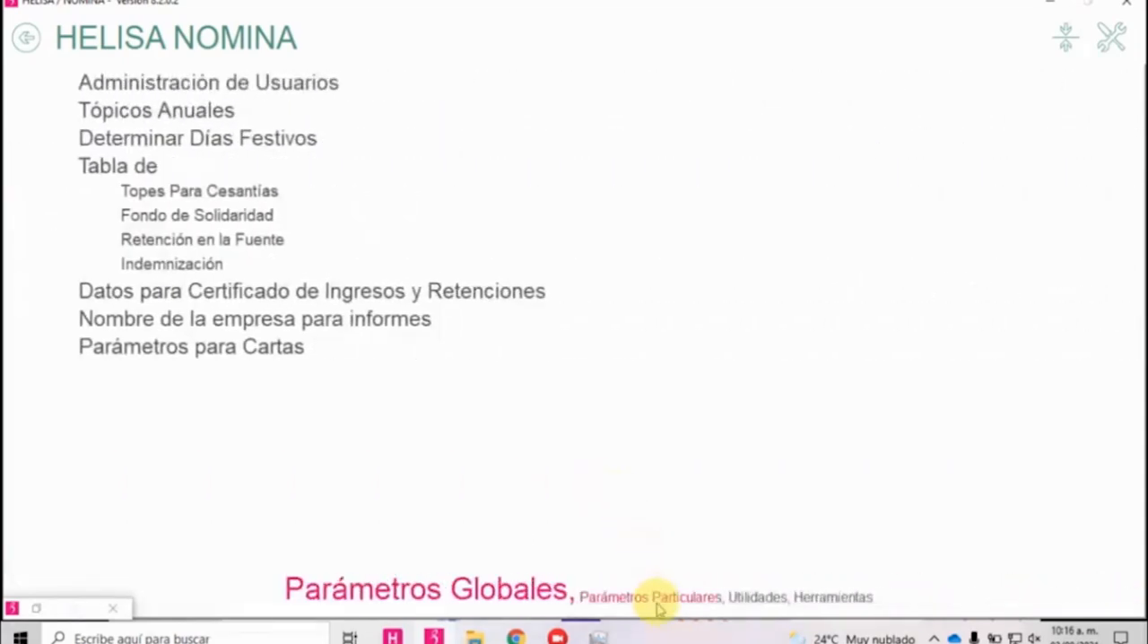
left_click(664, 600)
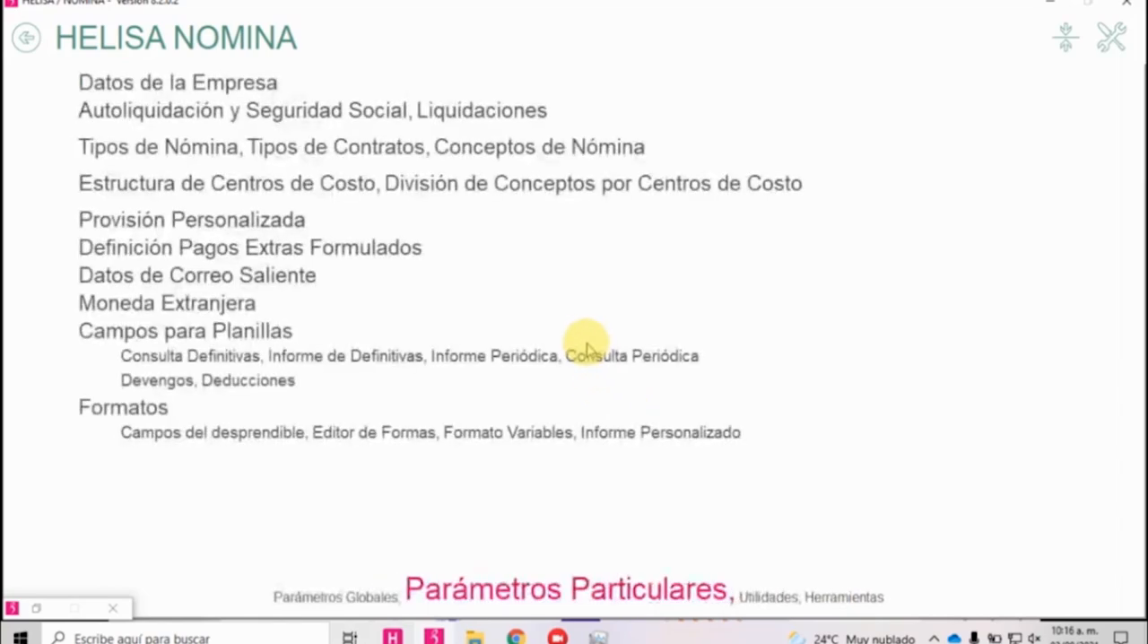
Open Conceptos de Nómina, run Igualar conceptos base para provisión, and leave the concept list.
left_click(505, 150)
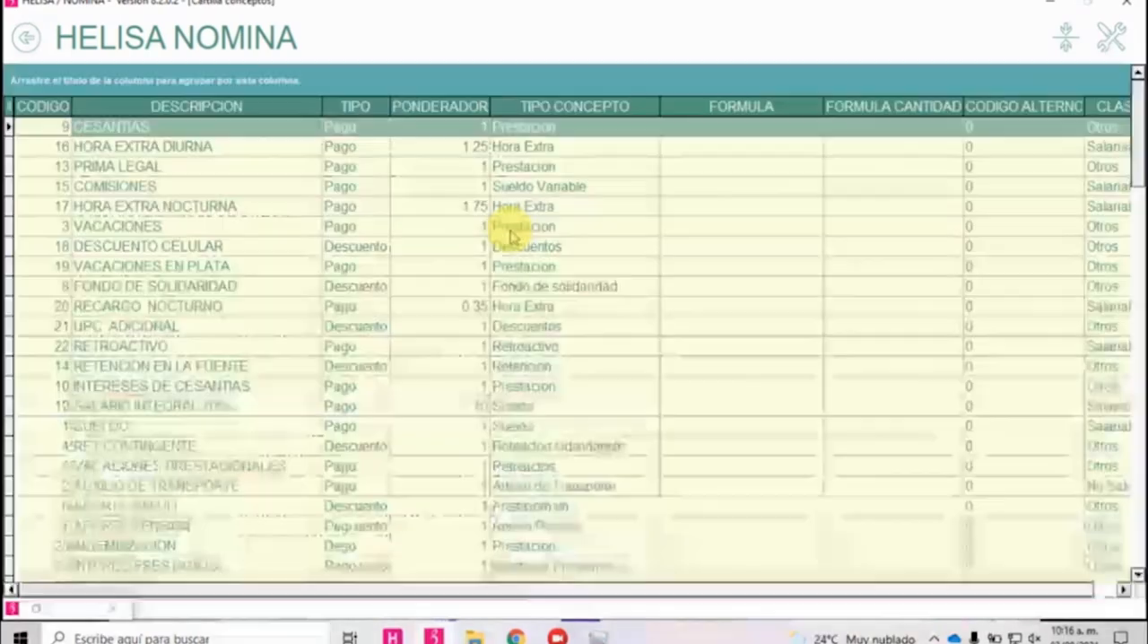
right_click(536, 347)
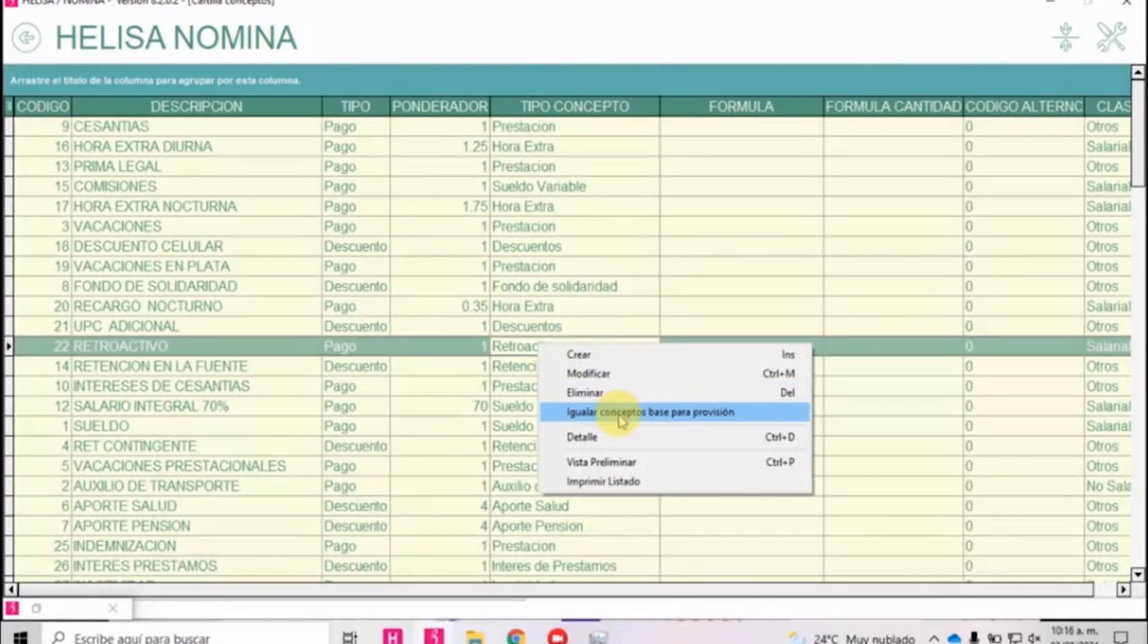
left_click(621, 413)
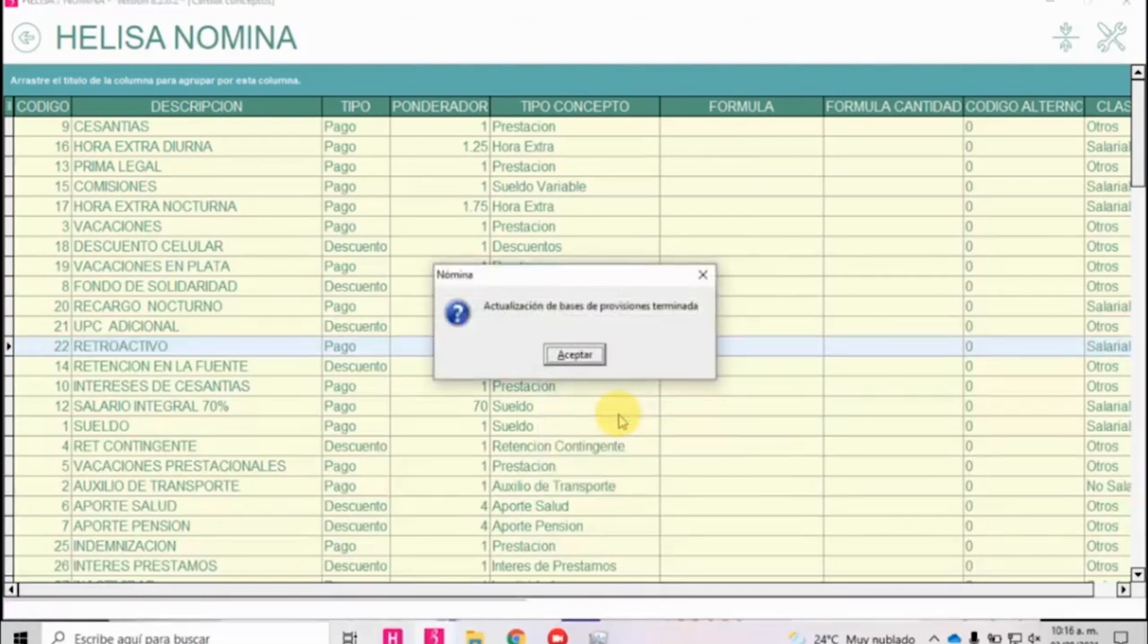
left_click(574, 355)
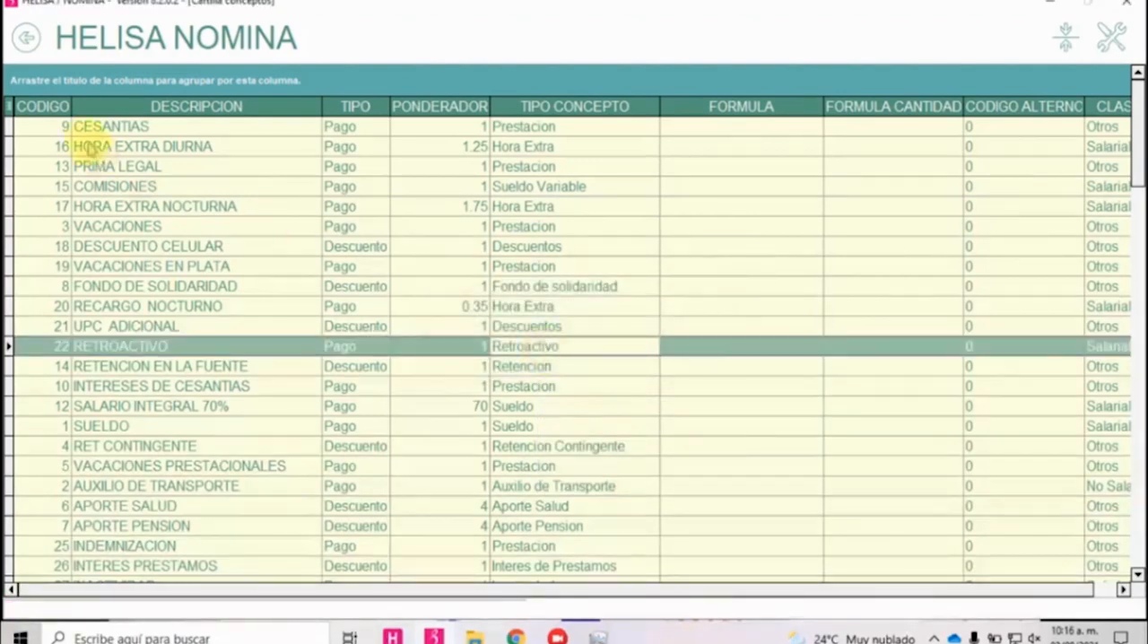
left_click(25, 38)
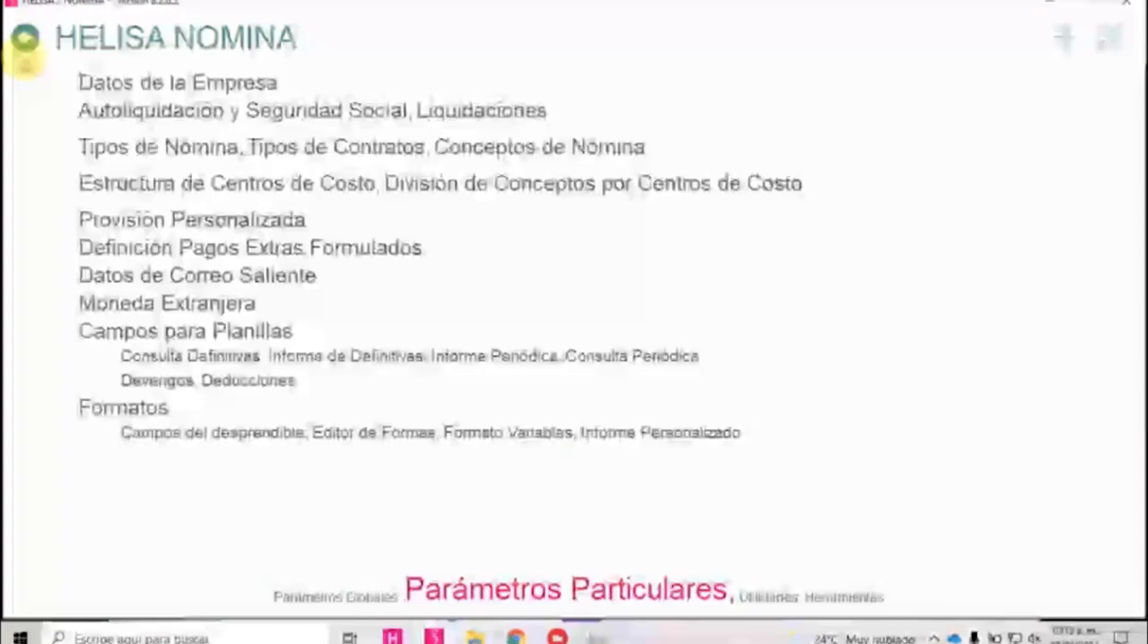
left_click(26, 38)
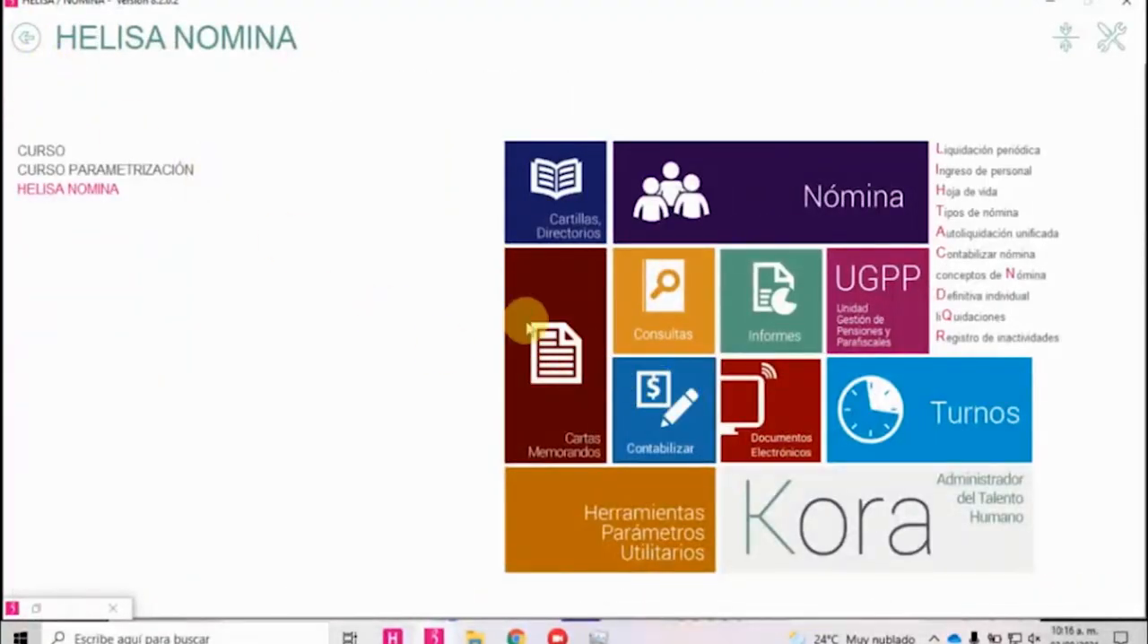
Reopen the provision parameters of the A MENSUAL payroll and find the course concepts at the end of the list.
scroll(456, 285, "down", 8)
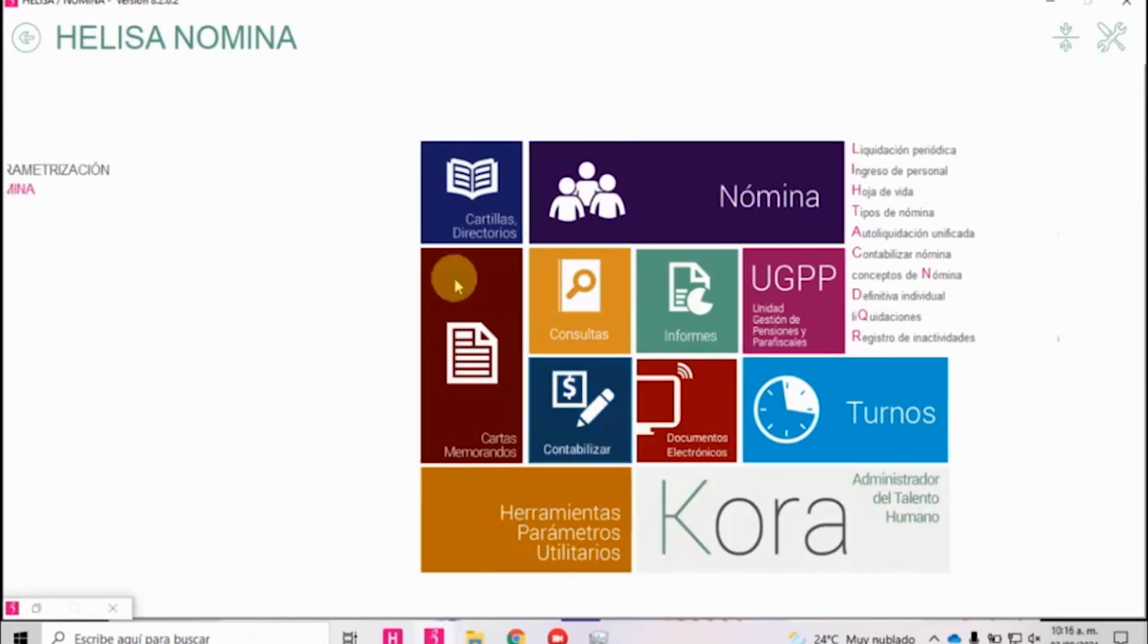
scroll(456, 285, "down", 5)
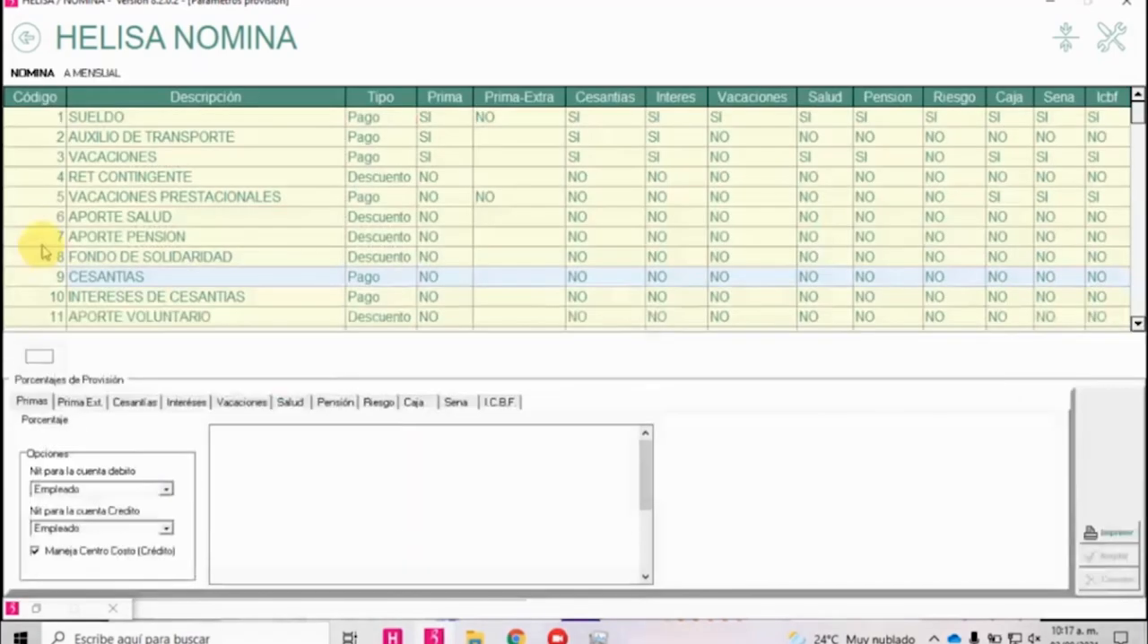
left_click(26, 236)
scroll(43, 263, "down", 4)
scroll(43, 263, "down", 7)
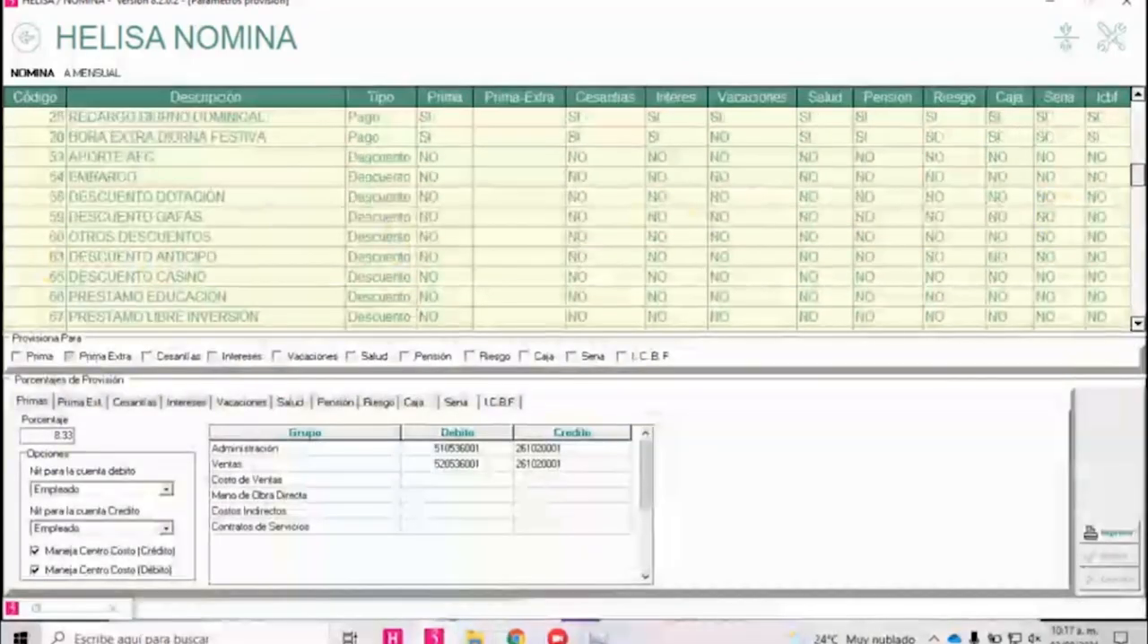
left_click_drag(1137, 177, 1138, 305)
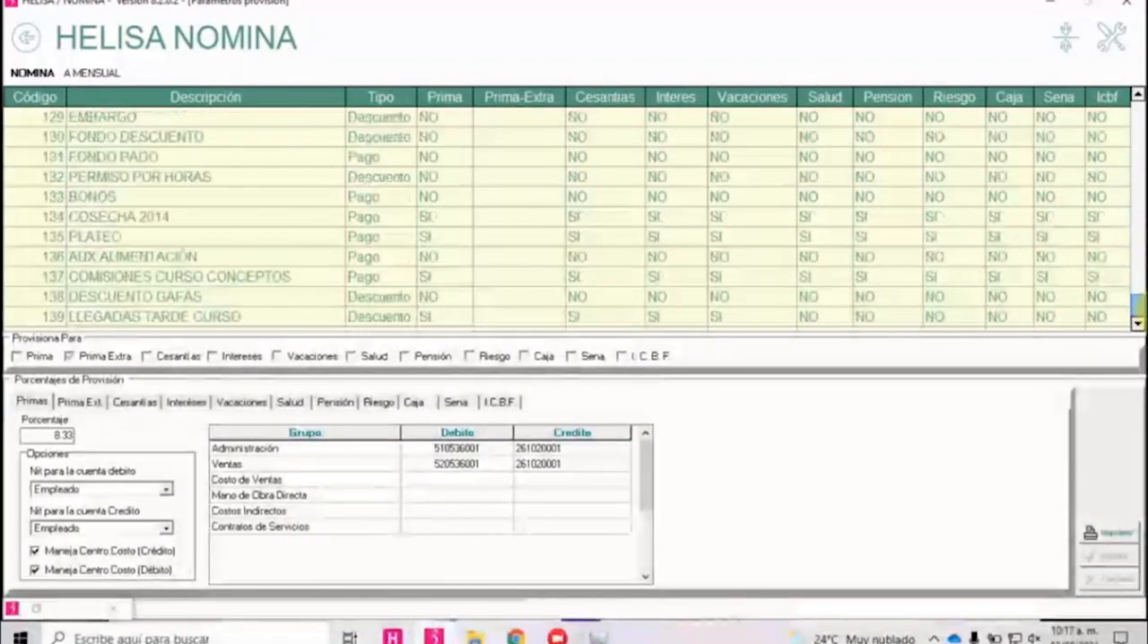
left_click(230, 292)
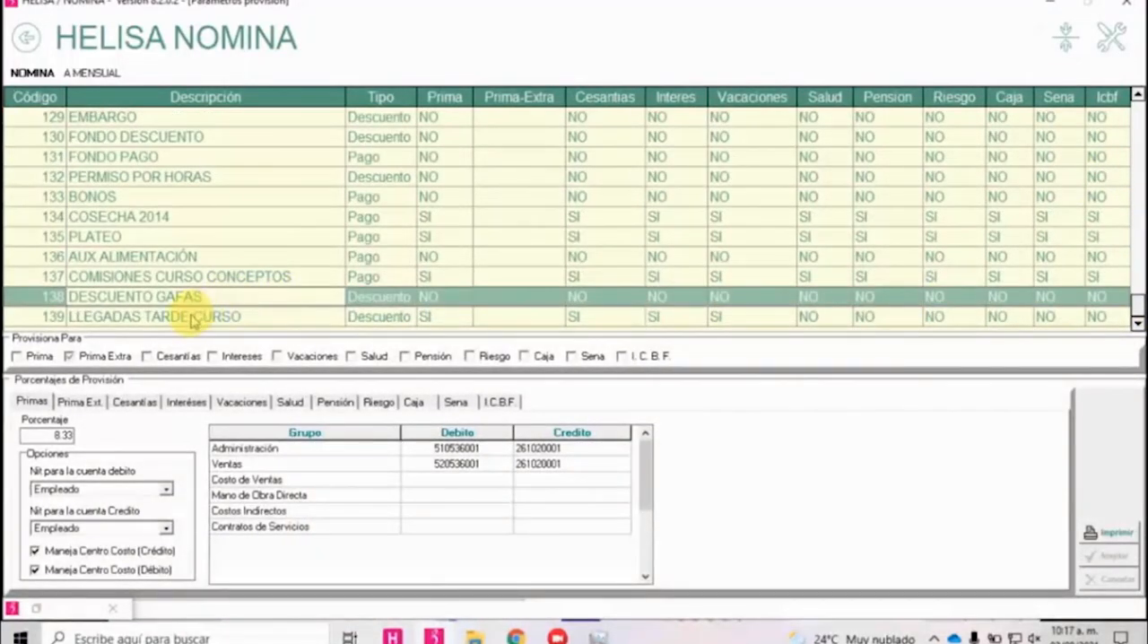
Check every provision column of COMISIONES CURSO CONCEPTOS and leave the provision parameters.
key("Up")
key("Right")
key("Right")
key("Right")
key("Right")
key("Right")
key("Right")
key("Right")
key("Right")
key("Right")
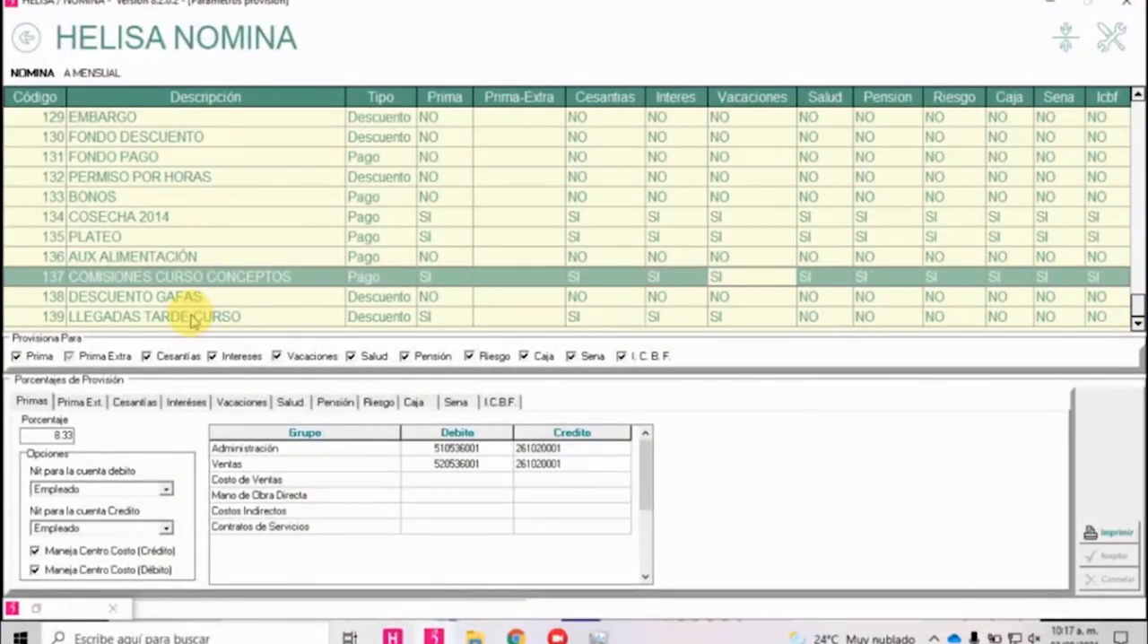
key("Right")
key("Left")
key("Left")
key("Left")
key("Left")
key("Left")
key("Left")
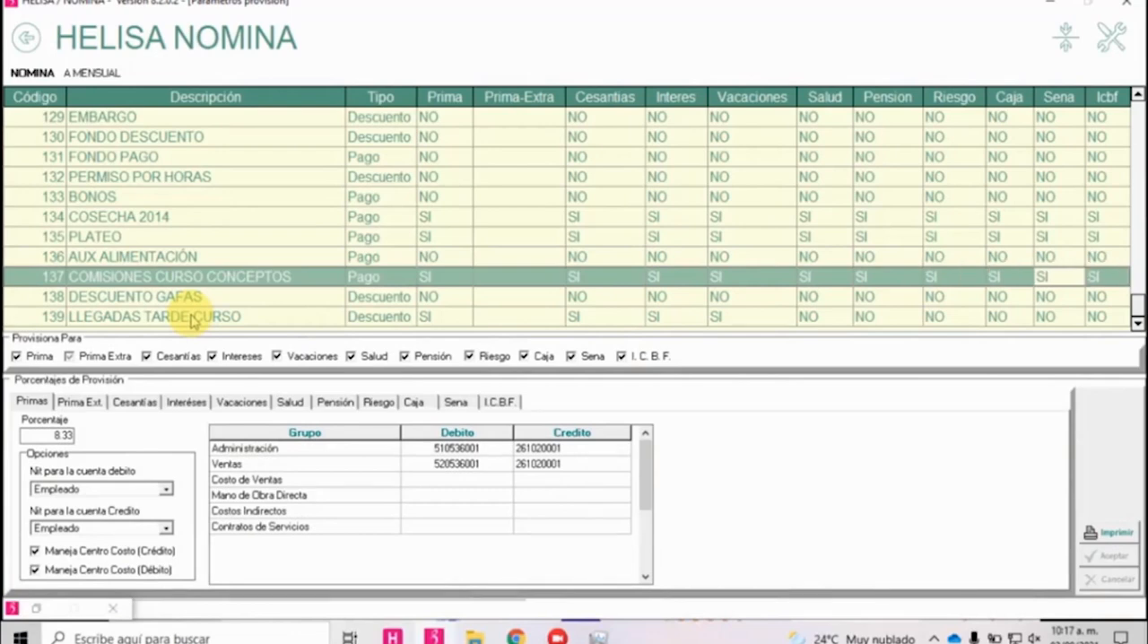
key("Left")
key("Left")
key("Left")
key("Left")
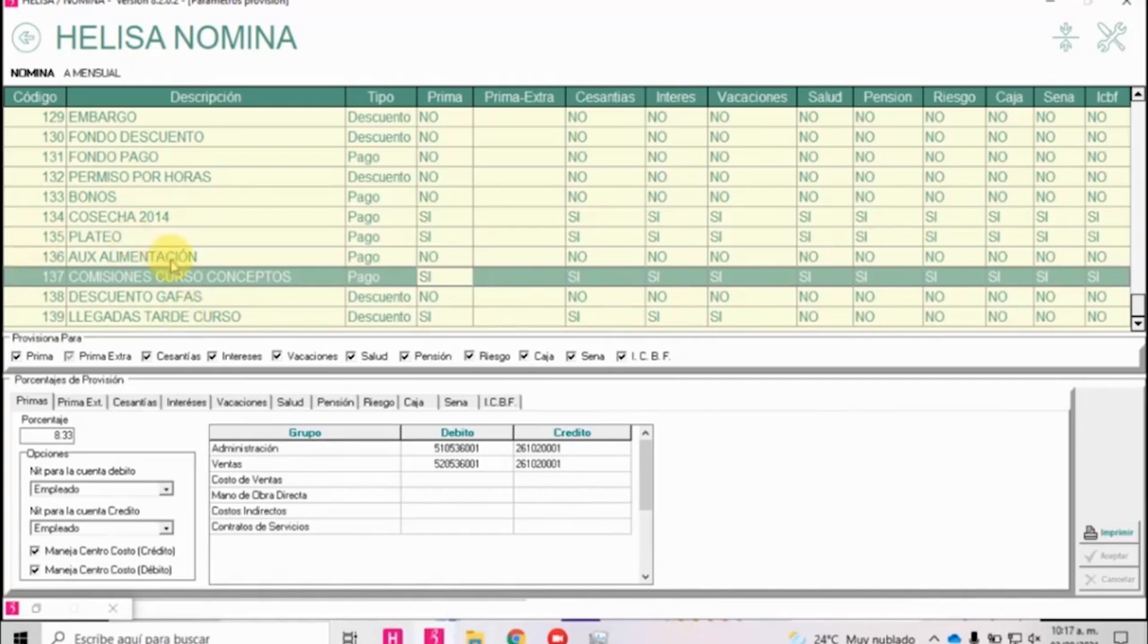
left_click(168, 282)
left_click(27, 36)
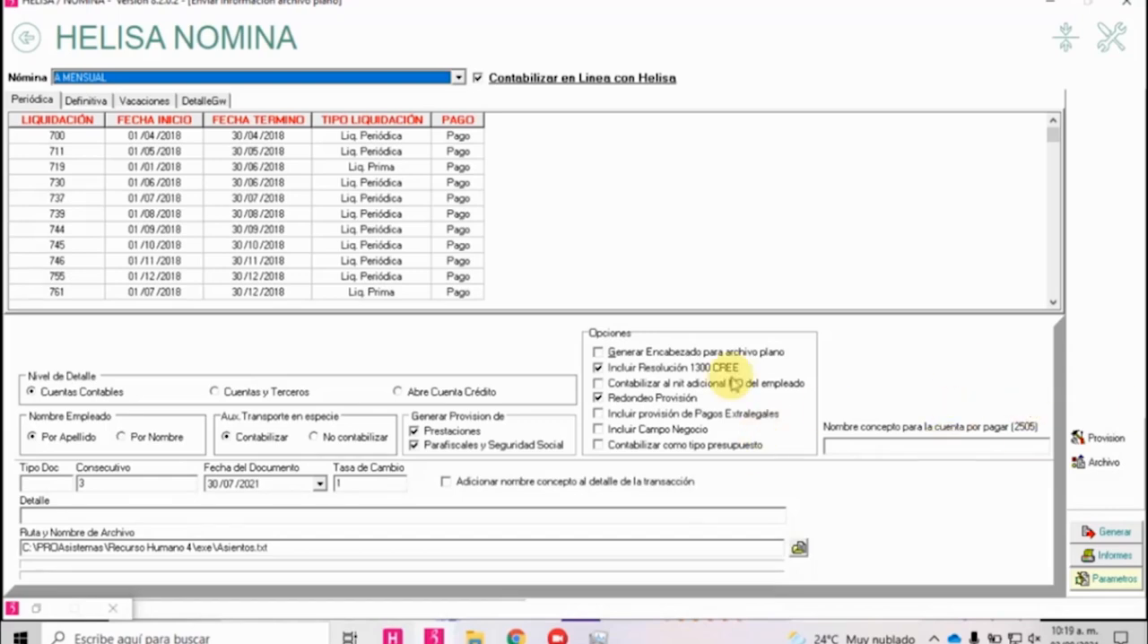
Review the Toma Porcentaje options of the Salud provision percentage in the provision parameters and keep Automatico.
left_click(1117, 583)
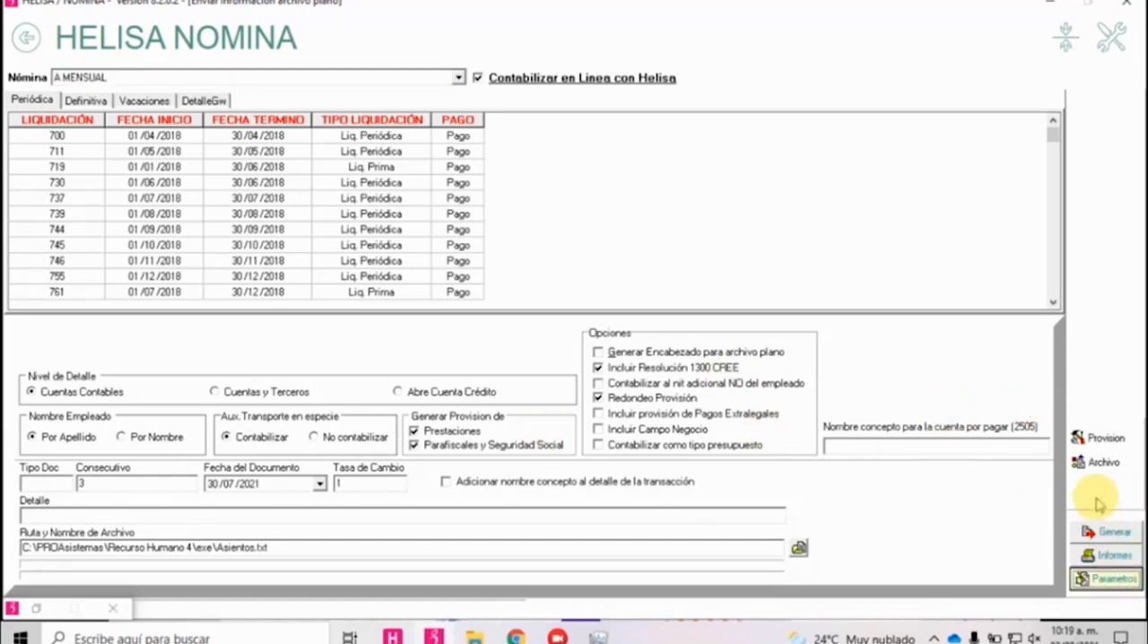
left_click(1103, 440)
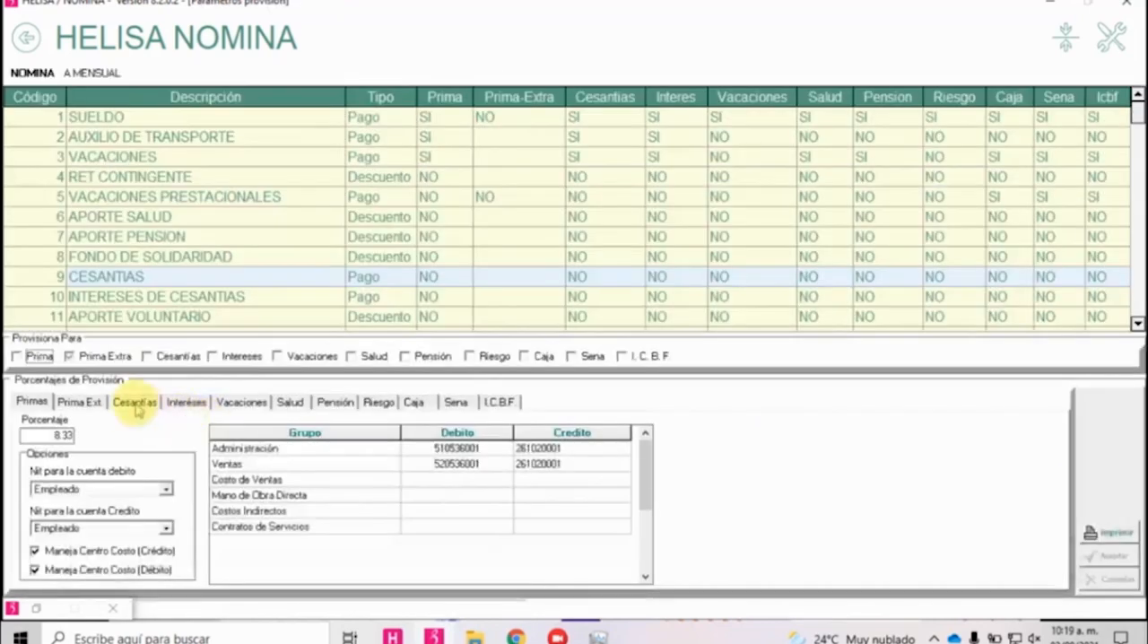
left_click(289, 402)
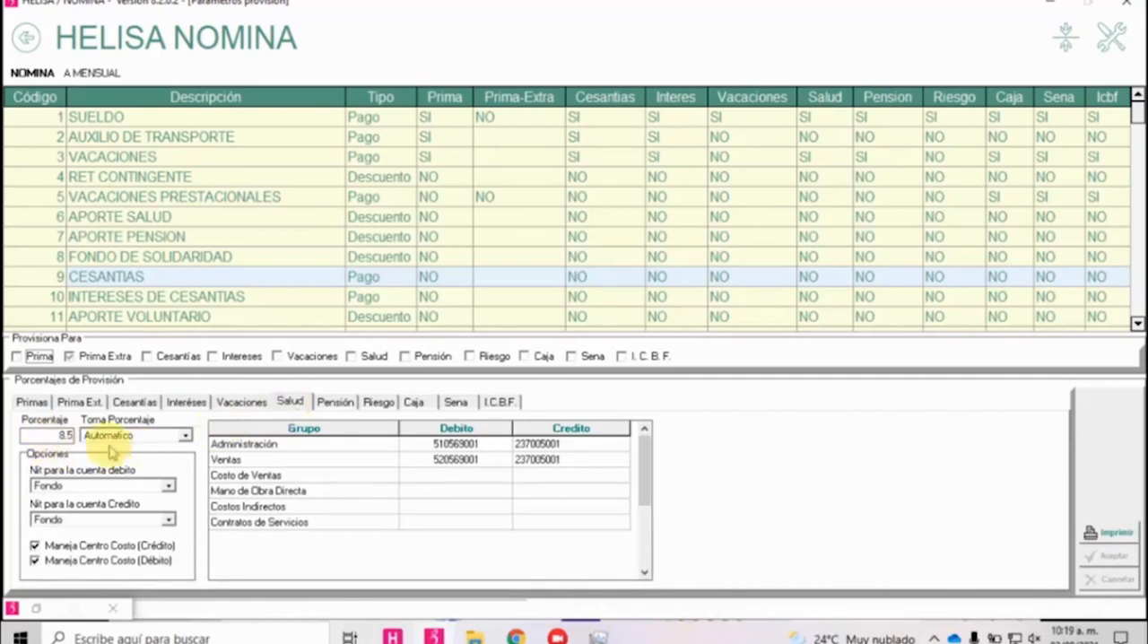
left_click(185, 437)
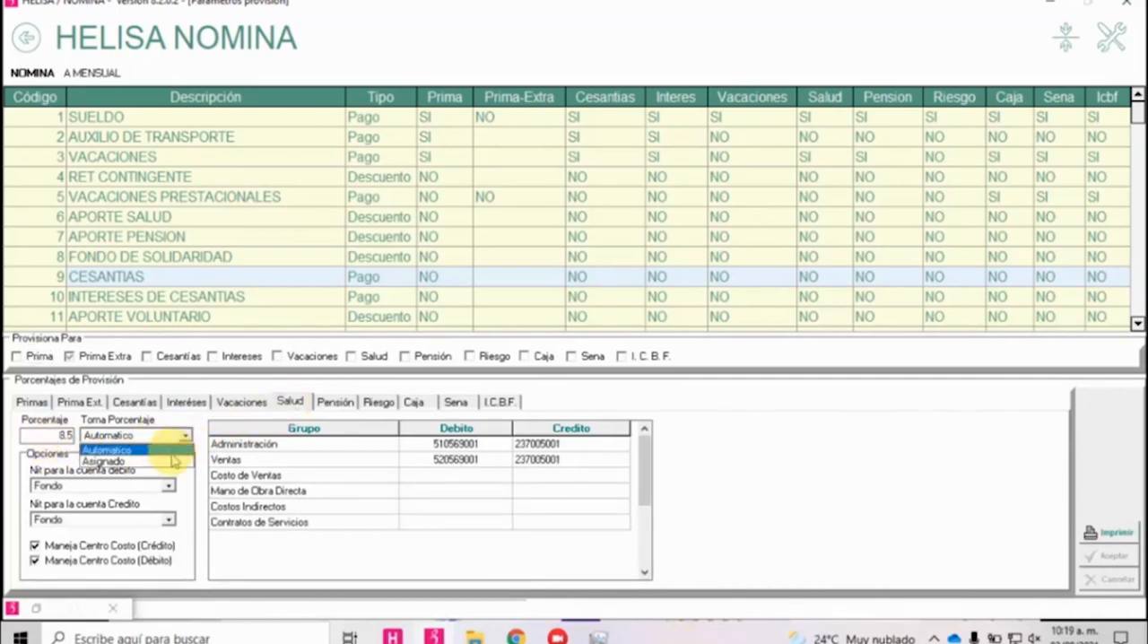
left_click(161, 451)
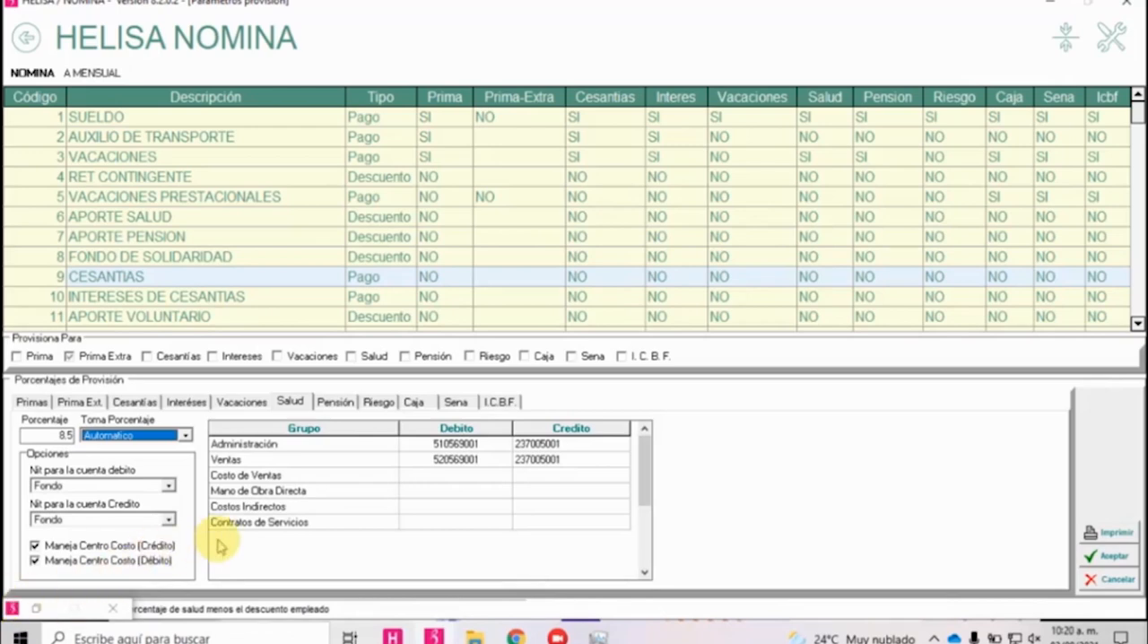
left_click(259, 260)
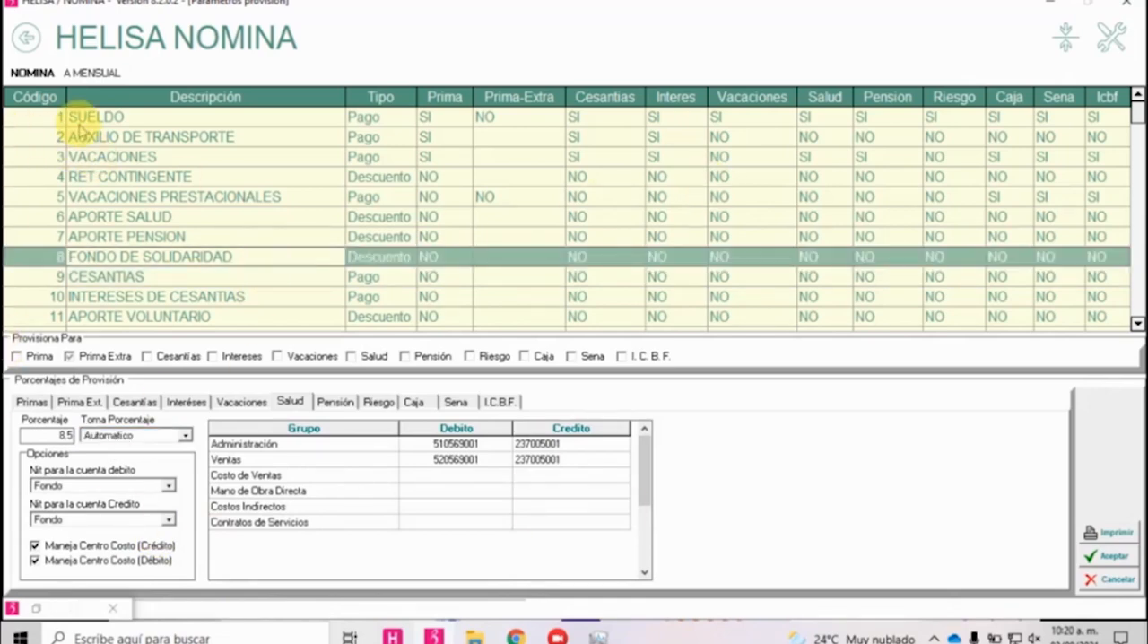
Leave the provision parameters and the accounting module and open Cartilla de Cuentas.
left_click(25, 41)
left_click(22, 48)
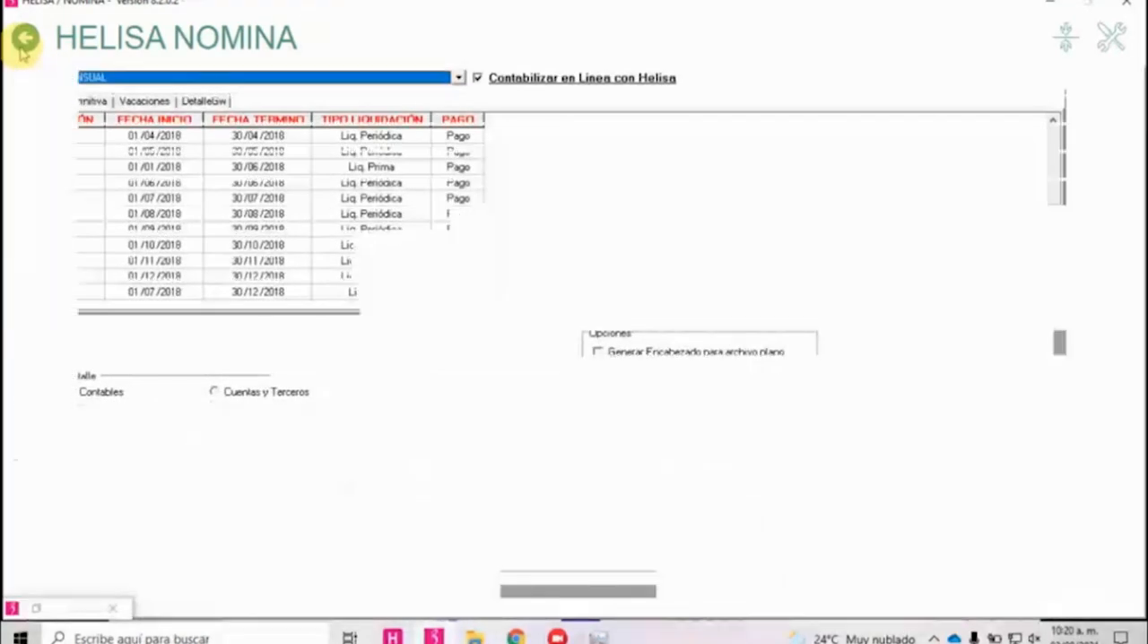
left_click(22, 48)
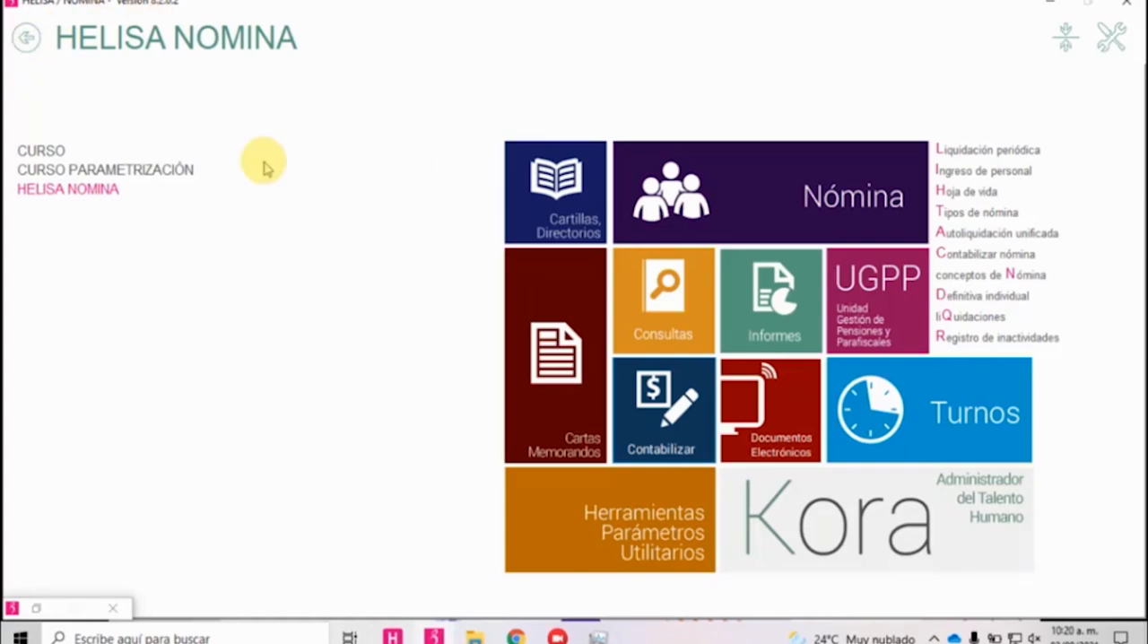
left_click(574, 208)
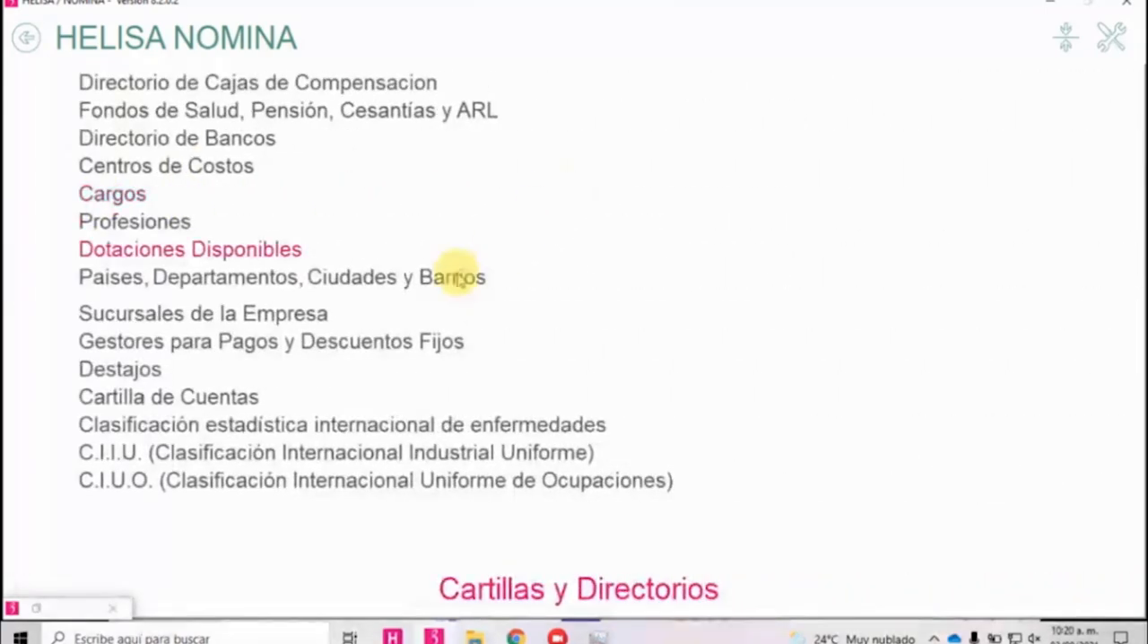
left_click(244, 398)
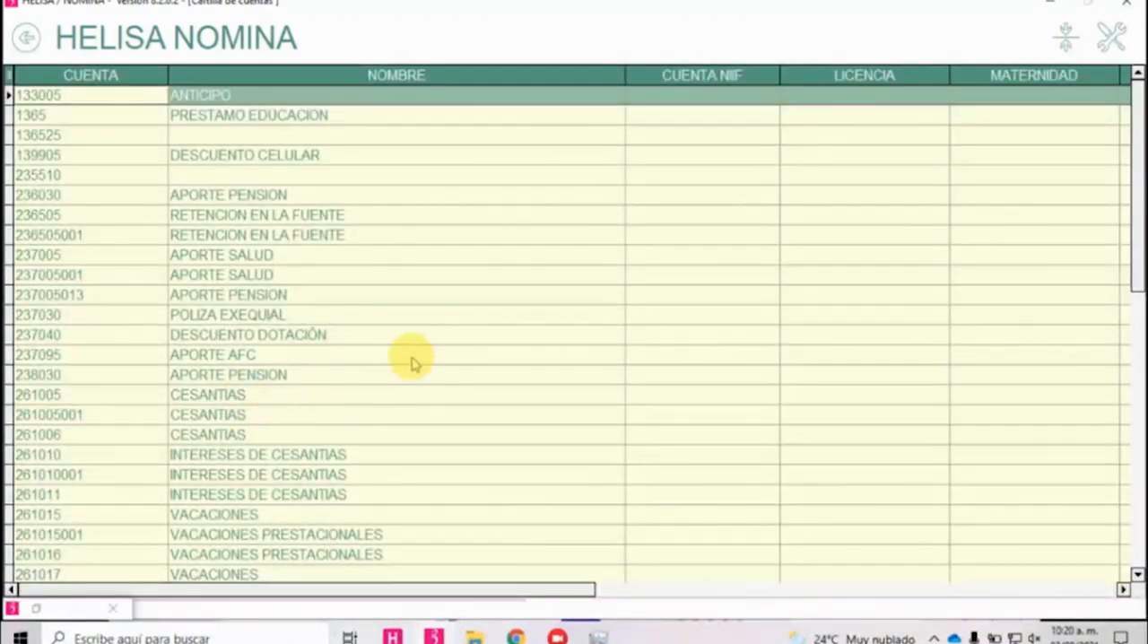
Import the account list from the accounting structure, accepting the loss of the current configuration.
right_click(402, 274)
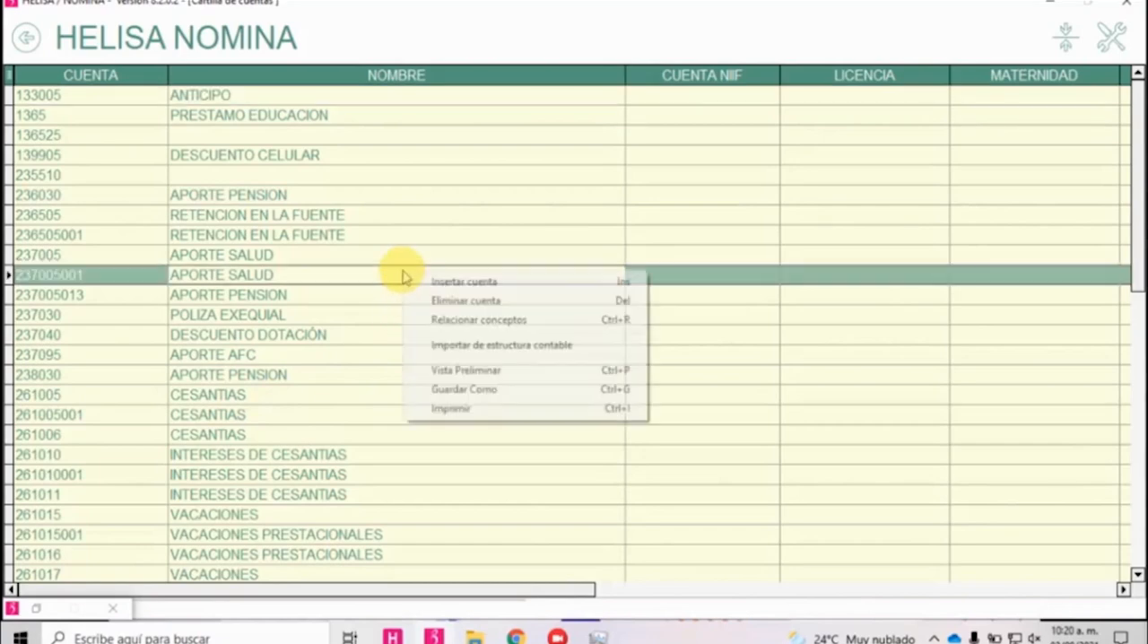
left_click(475, 345)
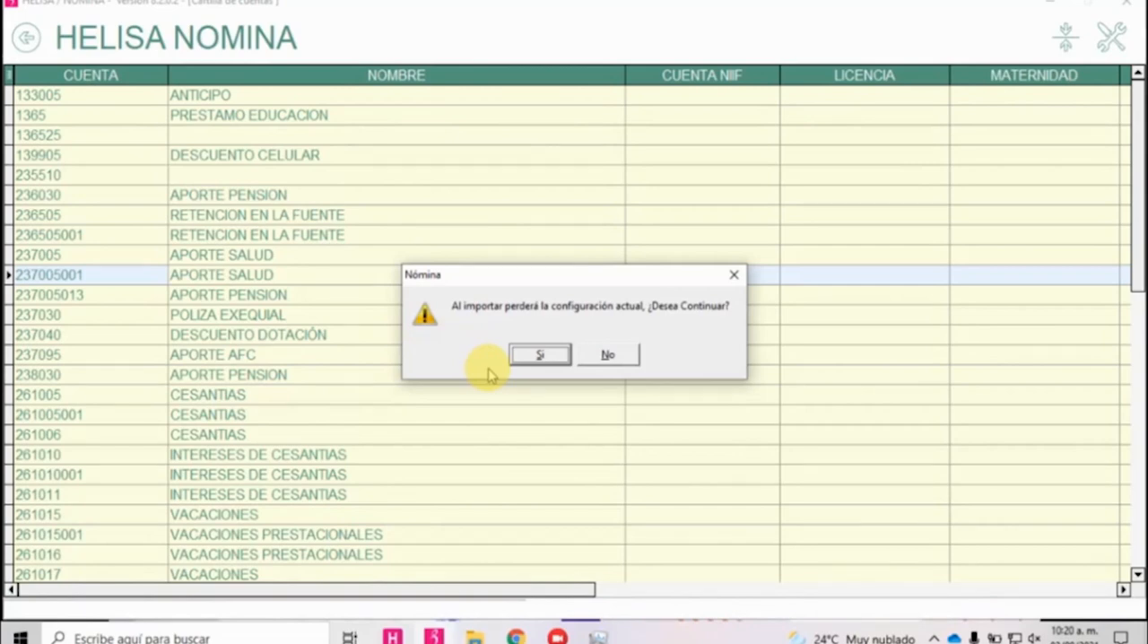
left_click(547, 355)
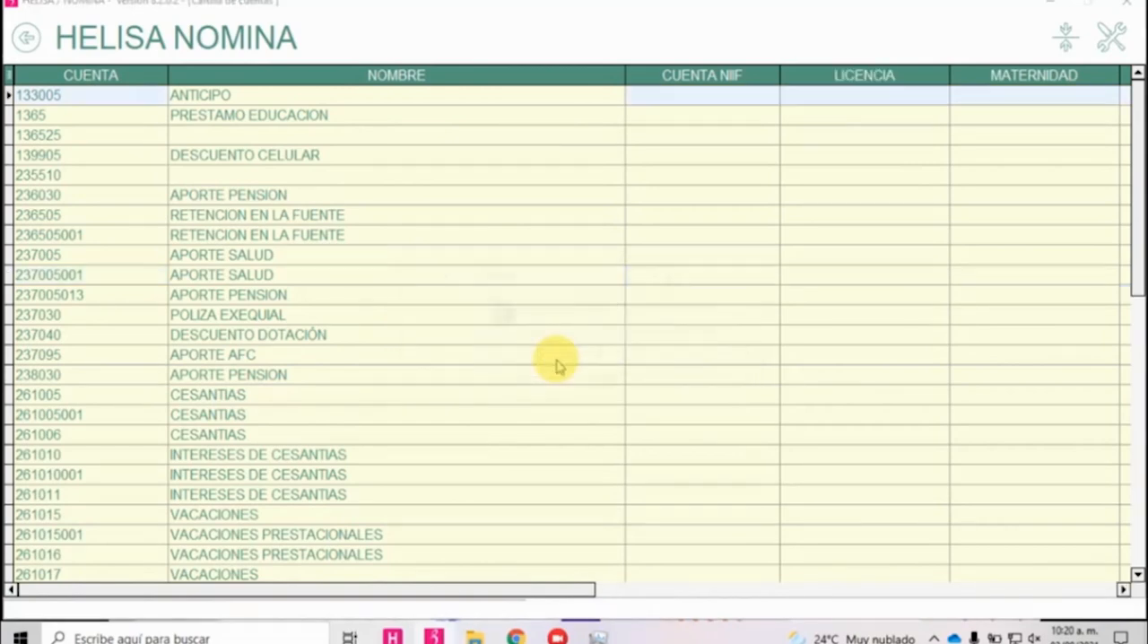
left_click(556, 357)
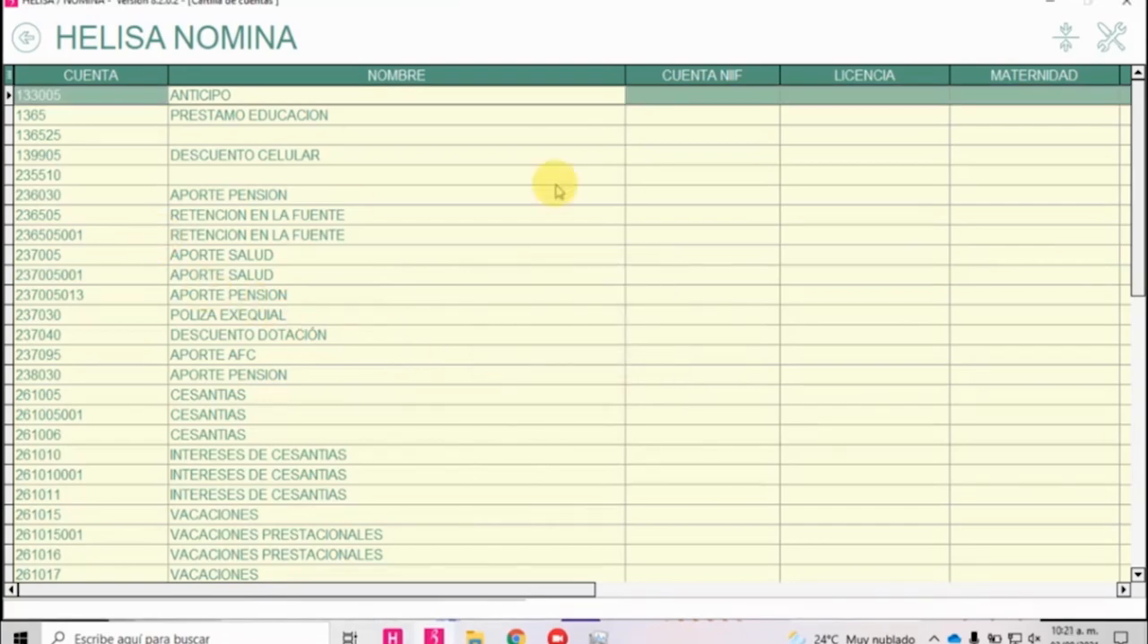
Copy the account codes 133005 and 1365 into CUENTA NIIF for ANTICIPO and PRESTAMO EDUCACION, and look through the remaining accounts.
left_click(716, 93)
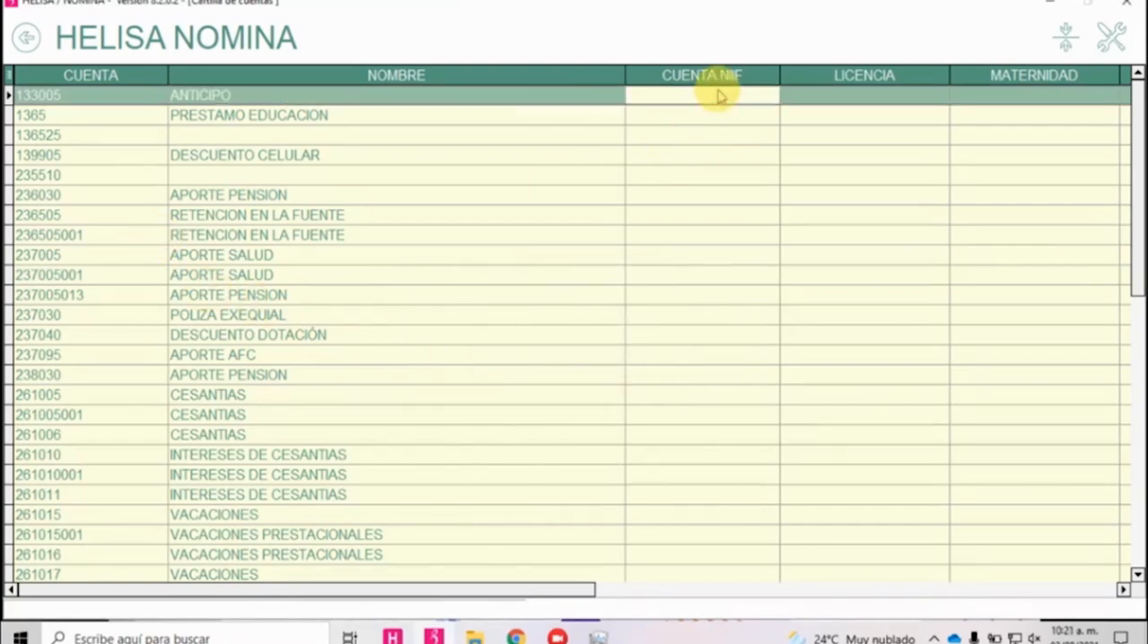
left_click(154, 95)
key("ctrl+c")
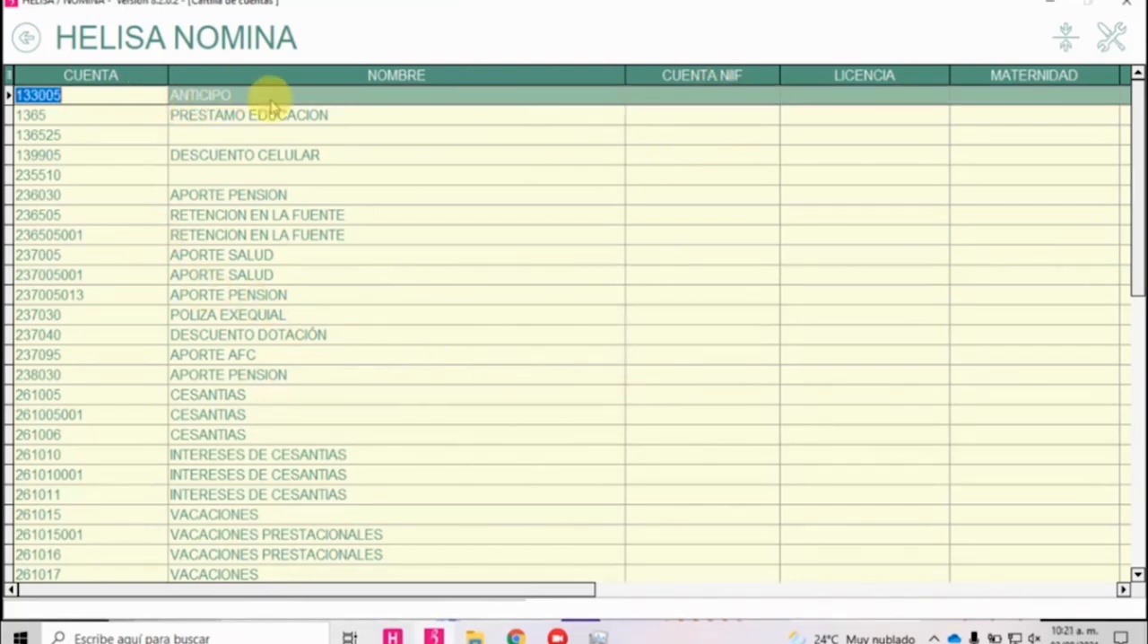
left_click(706, 96)
key("ctrl+v")
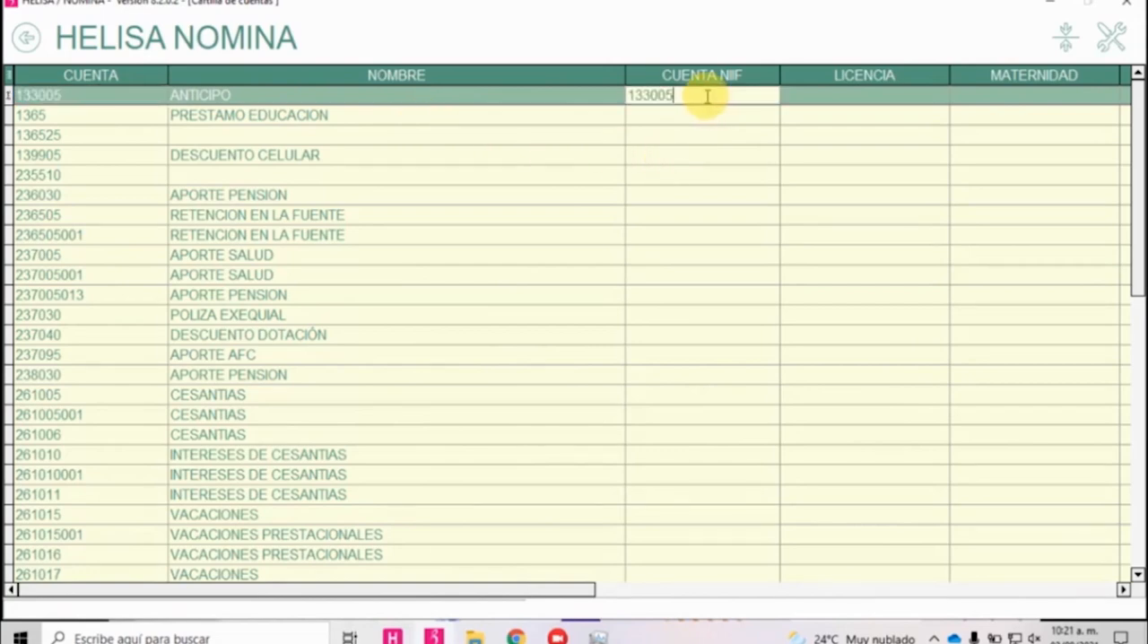
left_click(65, 114)
key("ctrl+c")
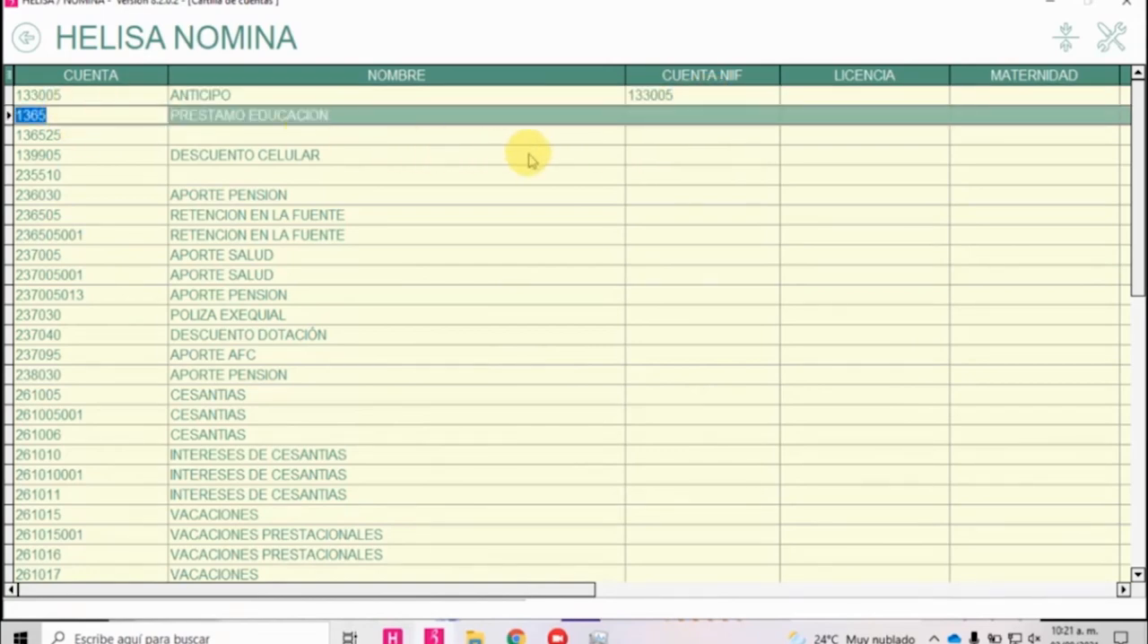
left_click(687, 117)
key("ctrl+v")
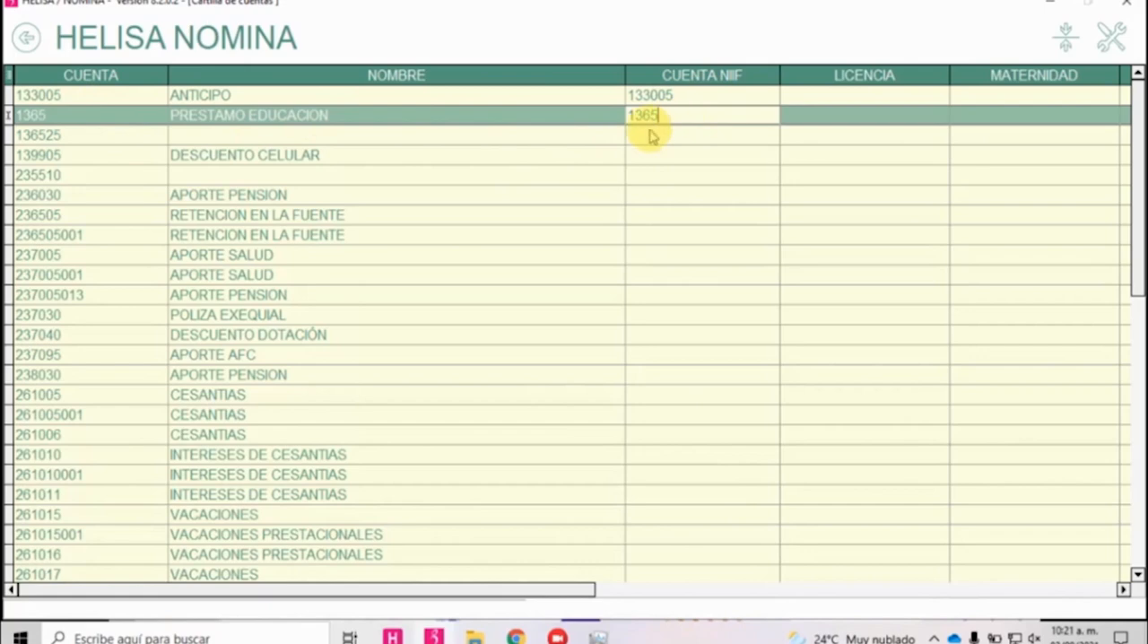
left_click(520, 197)
scroll(529, 205, "down", 4)
scroll(543, 215, "down", 6)
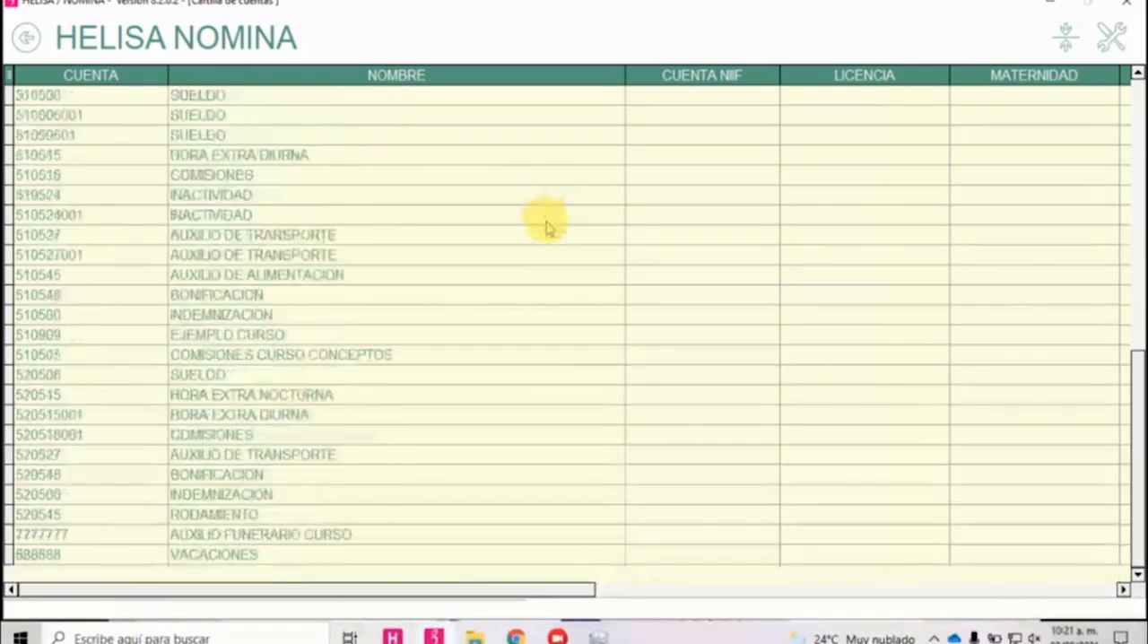
Delete account 519505 COMISIONES CURSO CONCEPTOS from the account list.
scroll(552, 238, "up", 5)
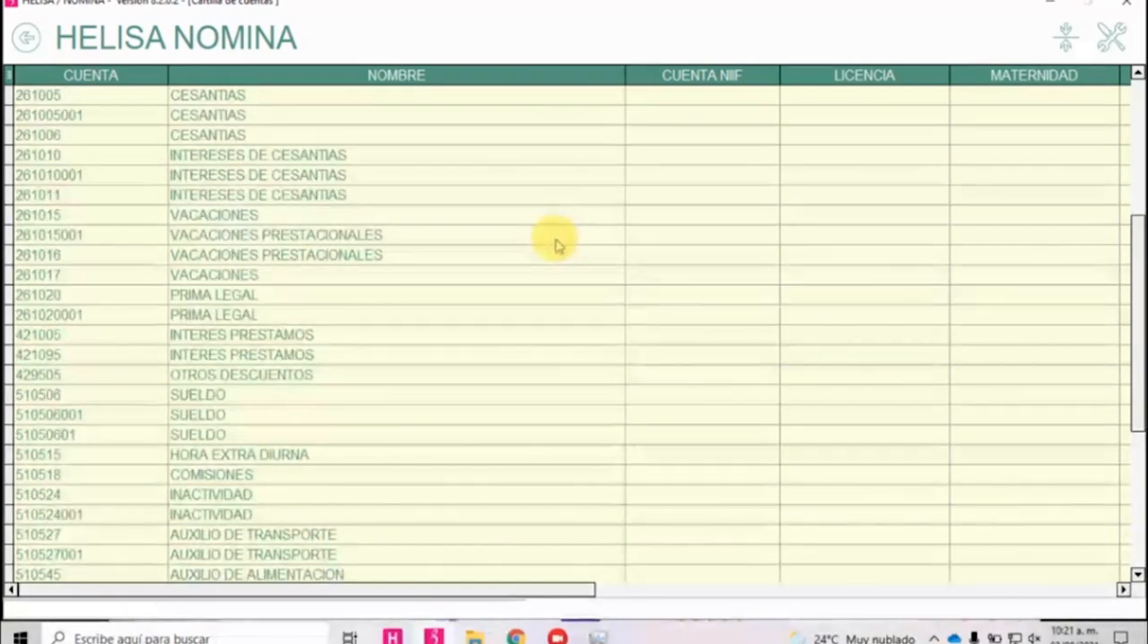
scroll(556, 242, "up", 5)
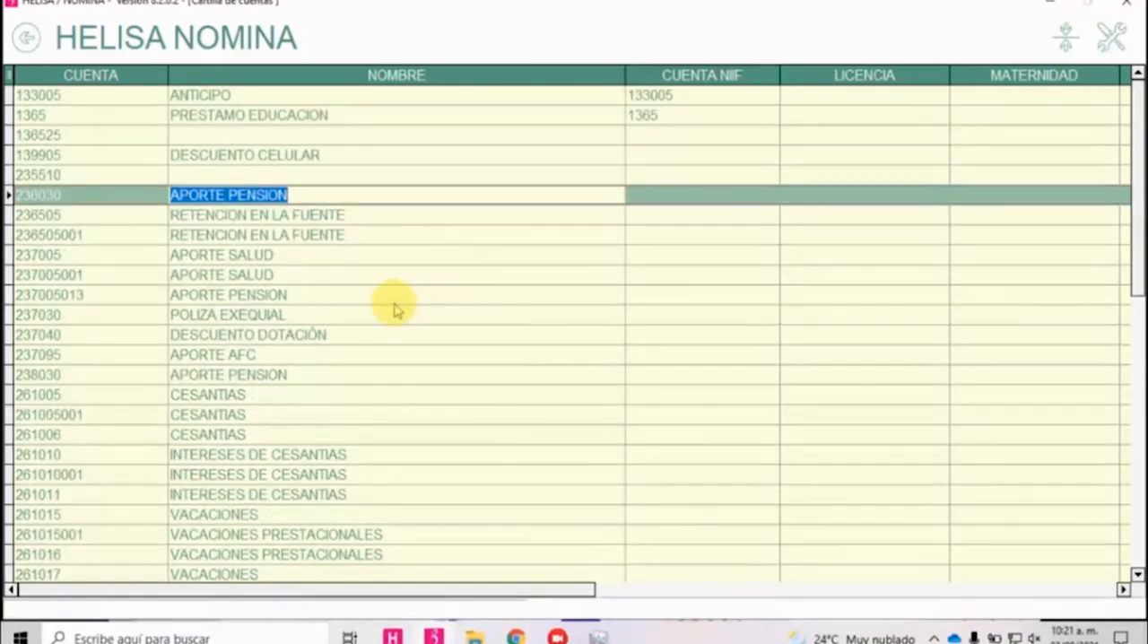
scroll(390, 303, "down", 3)
scroll(390, 303, "down", 7)
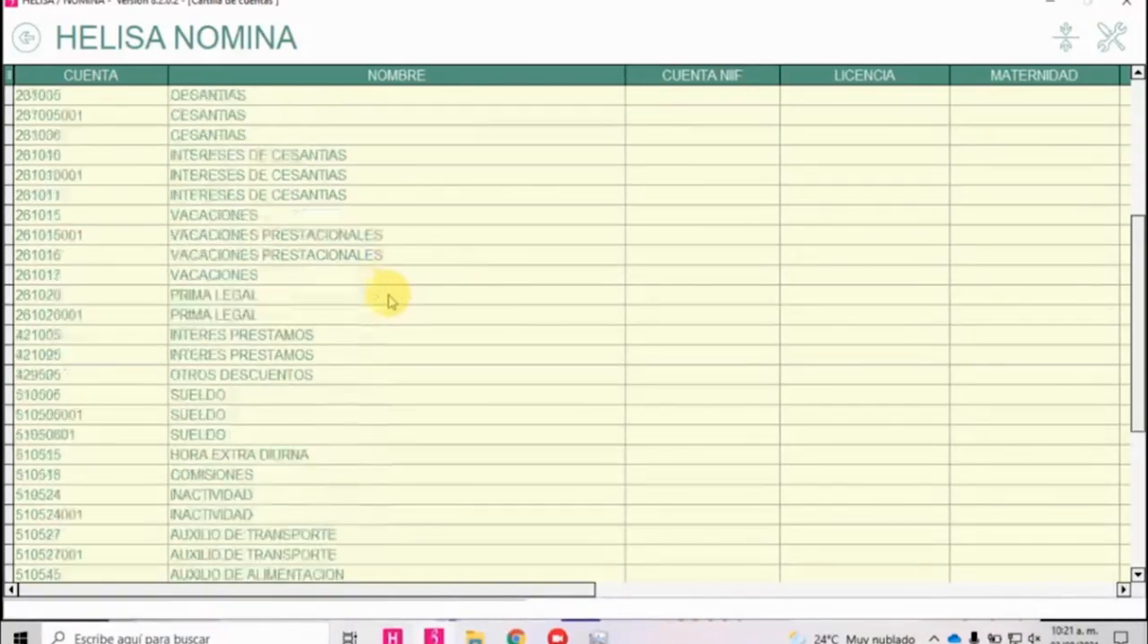
left_click(318, 353)
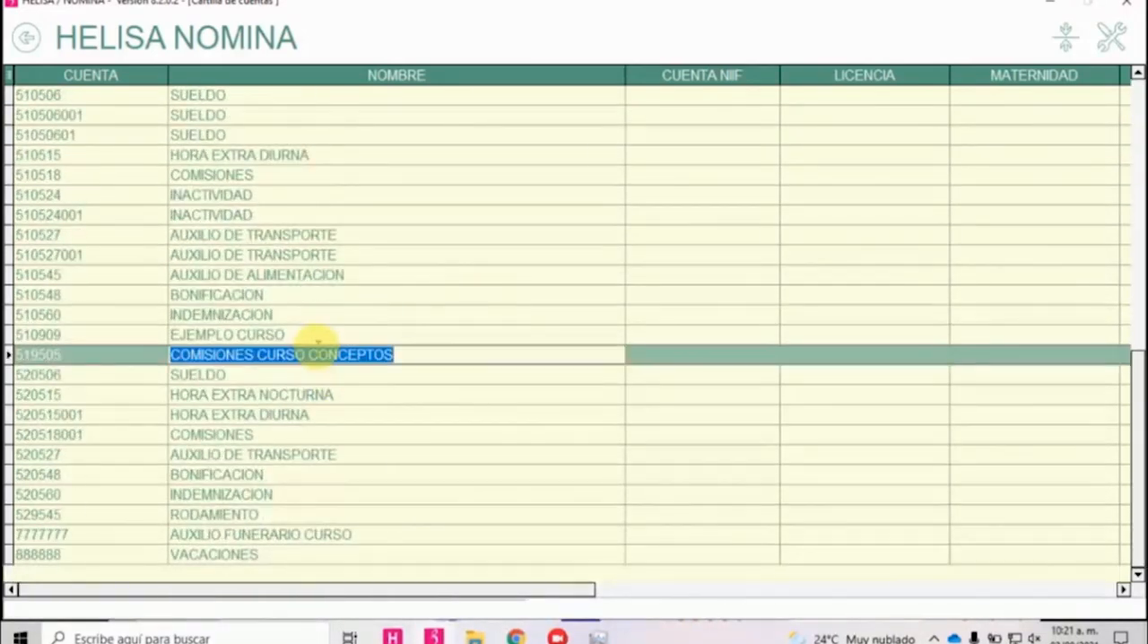
key("ctrl+Delete")
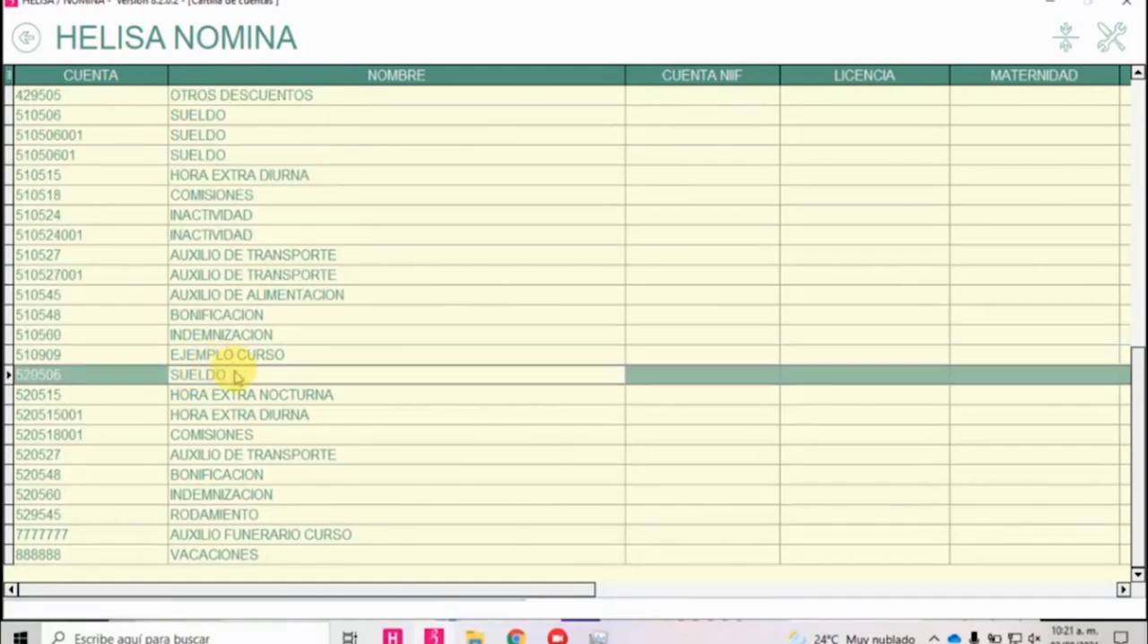
type("COKOI")
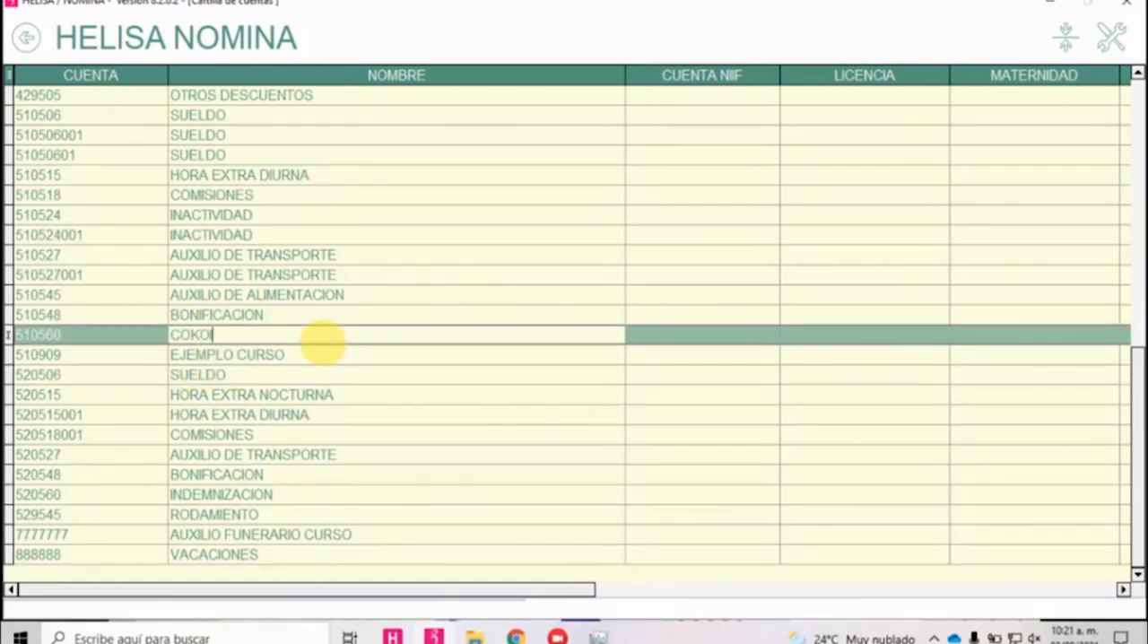
key("Escape")
key("Up")
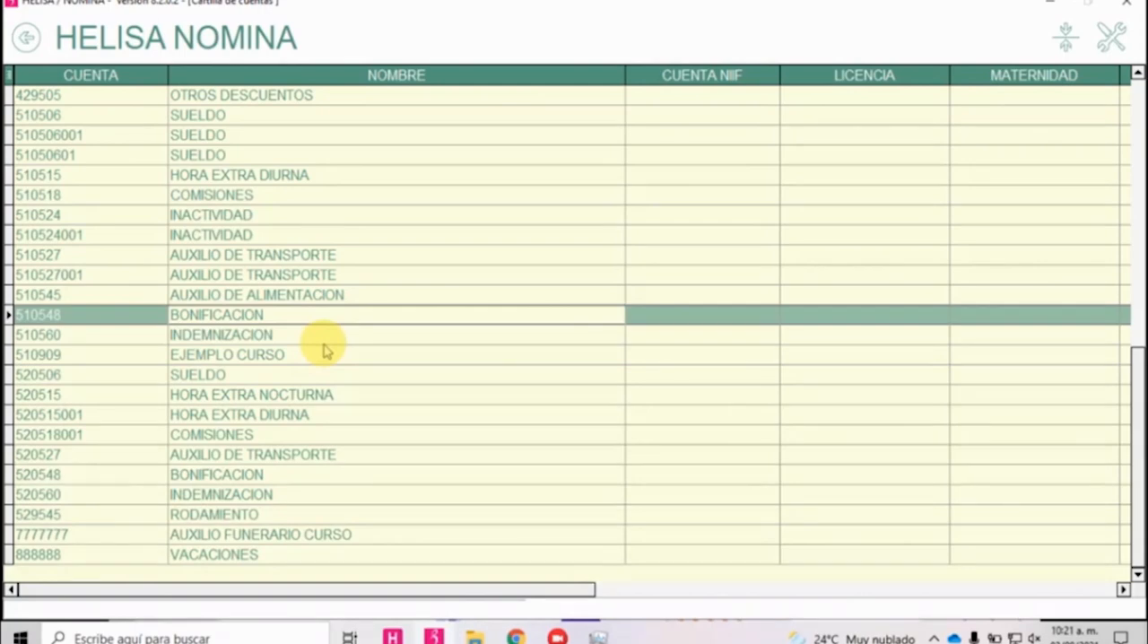
key("Down")
key("Down")
key("Down")
key("Down")
key("Down")
key("Down")
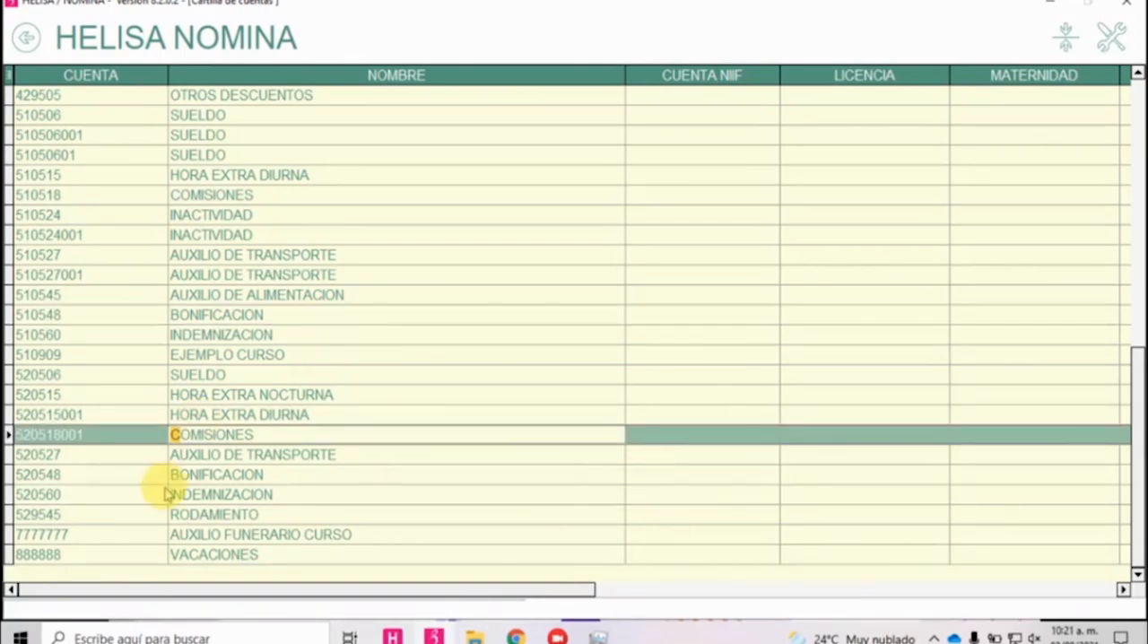
left_click(693, 438)
left_click(465, 438)
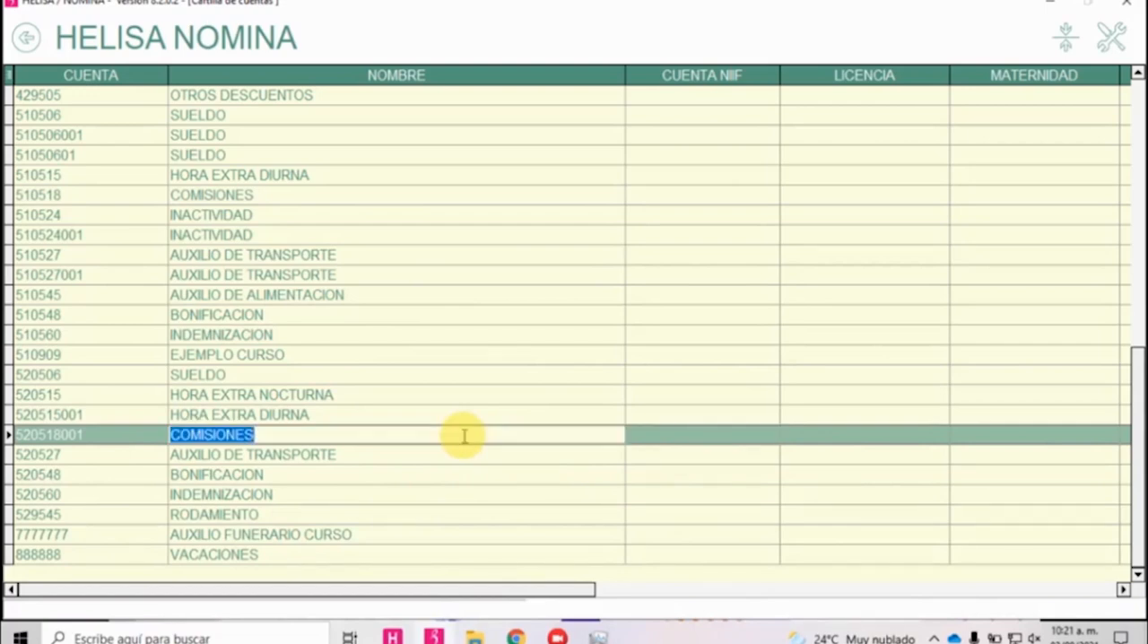
right_click(521, 315)
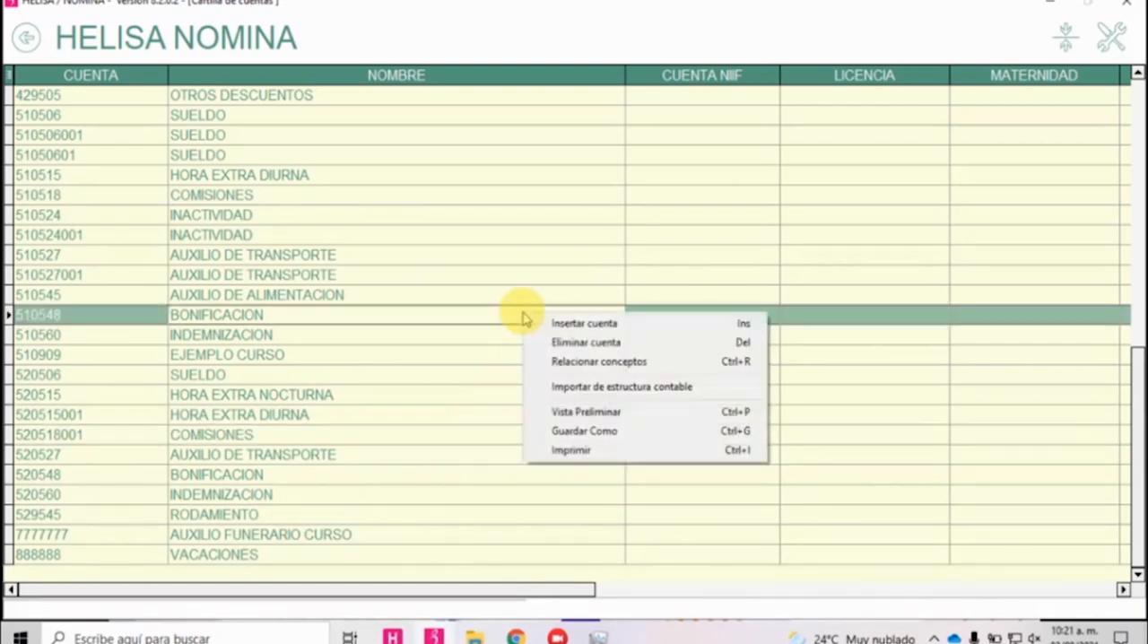
left_click(314, 393)
Copy the account codes 136525 and 139905 into CUENTA NIIF on their own rows.
scroll(499, 300, "up", 10)
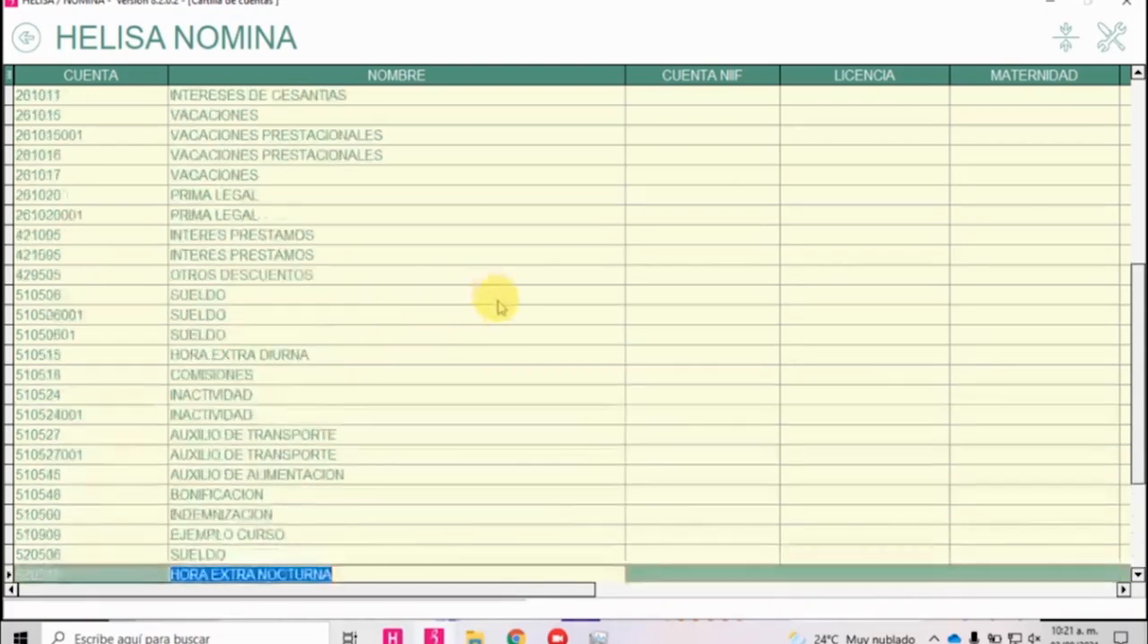
left_click(83, 135)
key("ctrl+c")
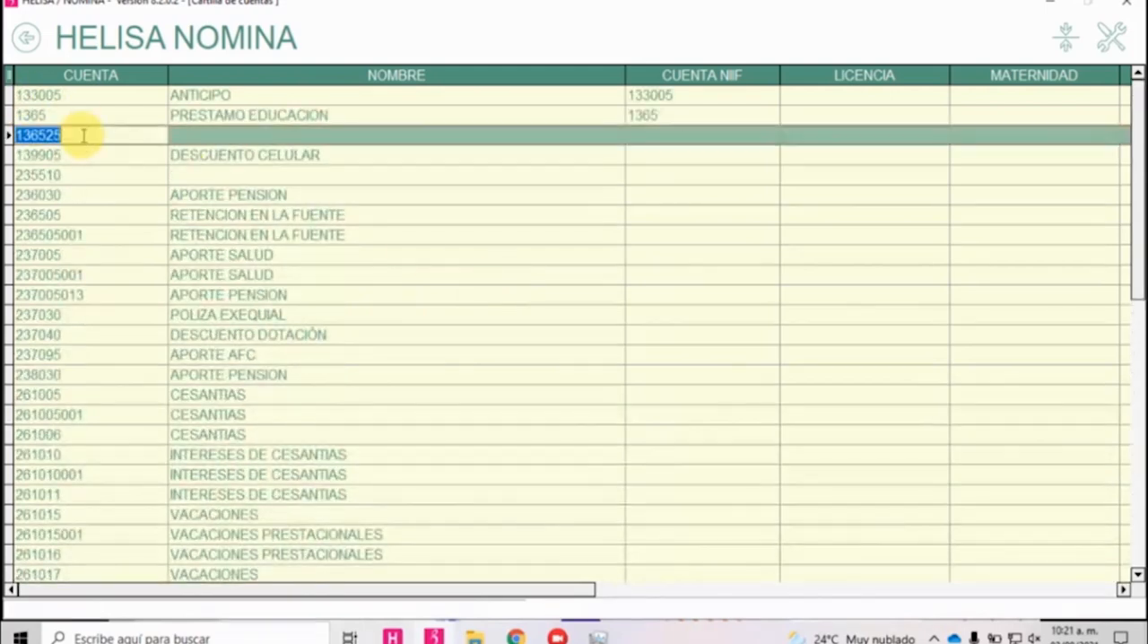
left_click(661, 136)
key("ctrl+v")
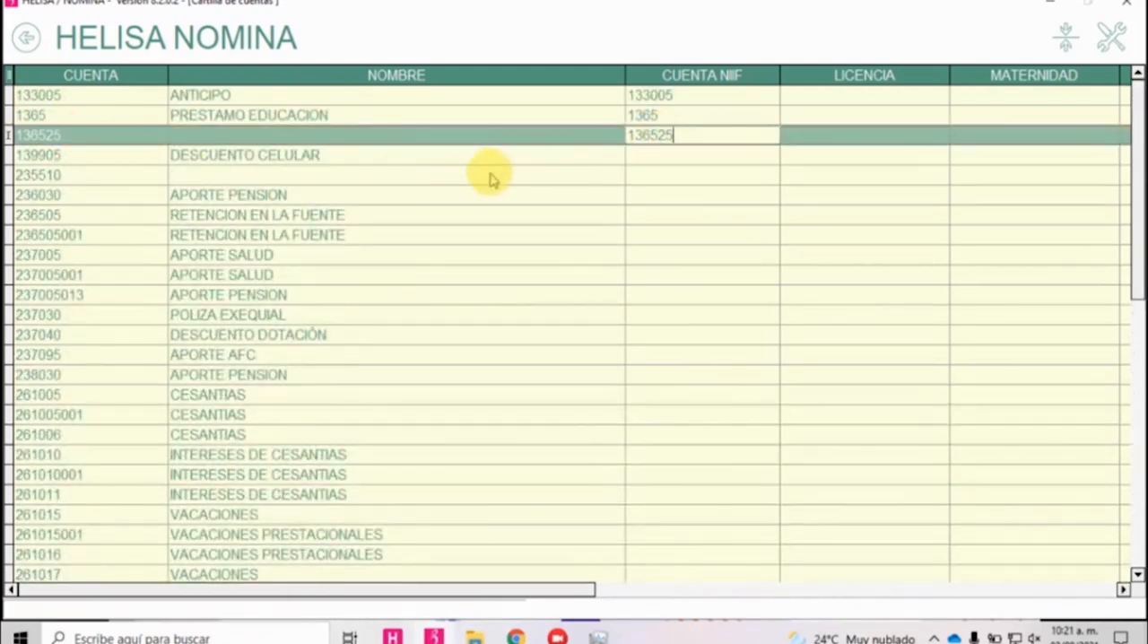
left_click(85, 156)
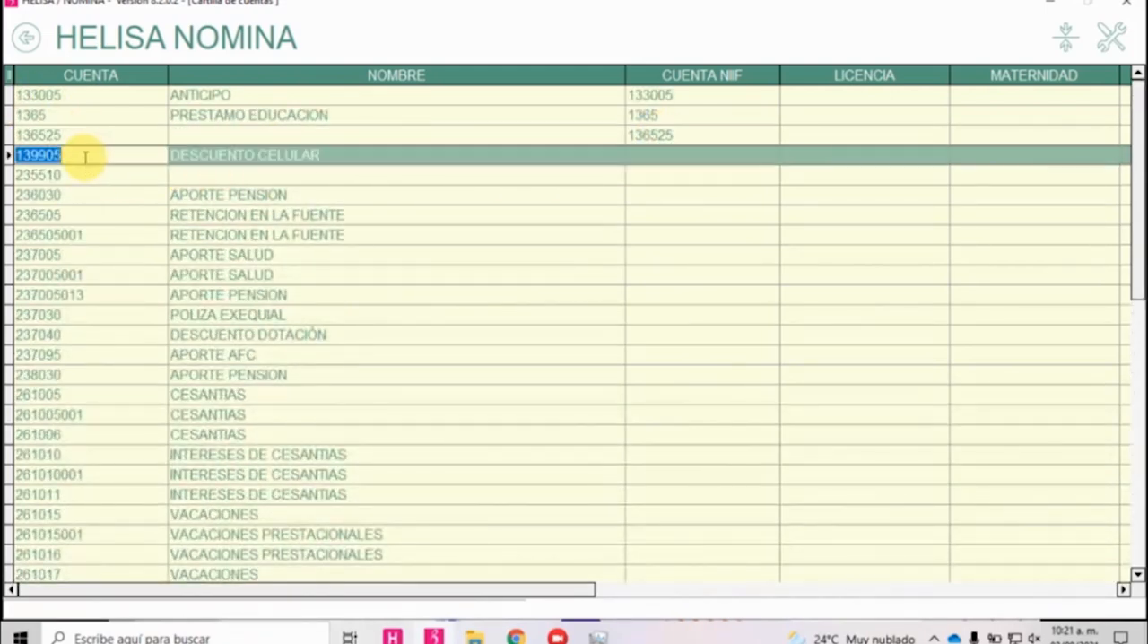
left_click(661, 158)
type("139905")
Import the account list again from the accounting structure, accepting the replacement of the current configuration.
right_click(628, 314)
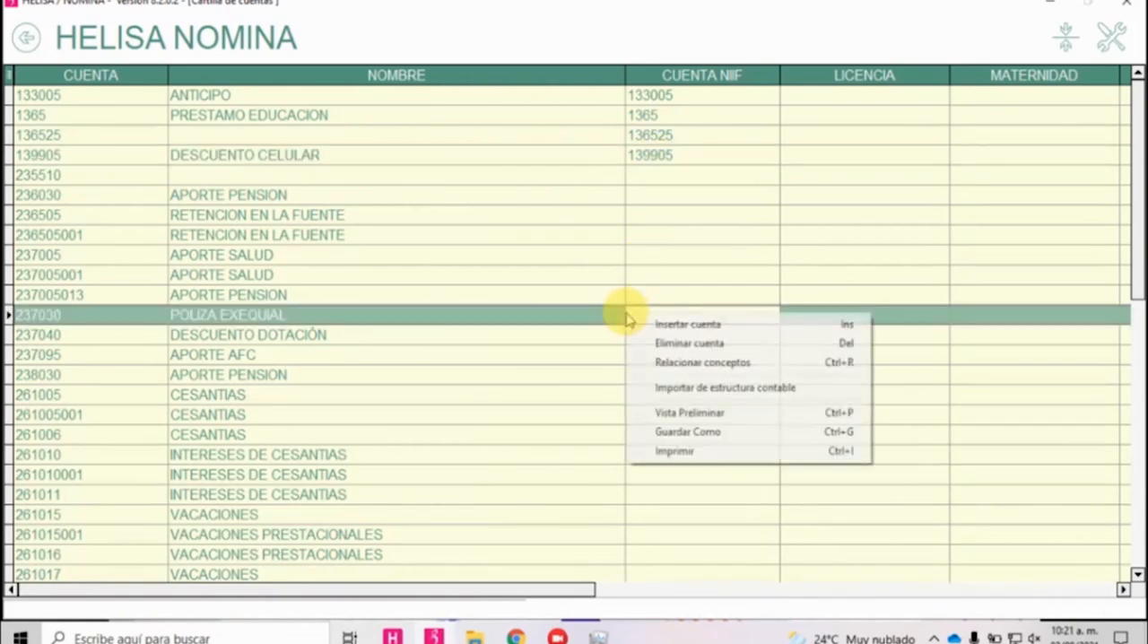
left_click(668, 389)
left_click(546, 355)
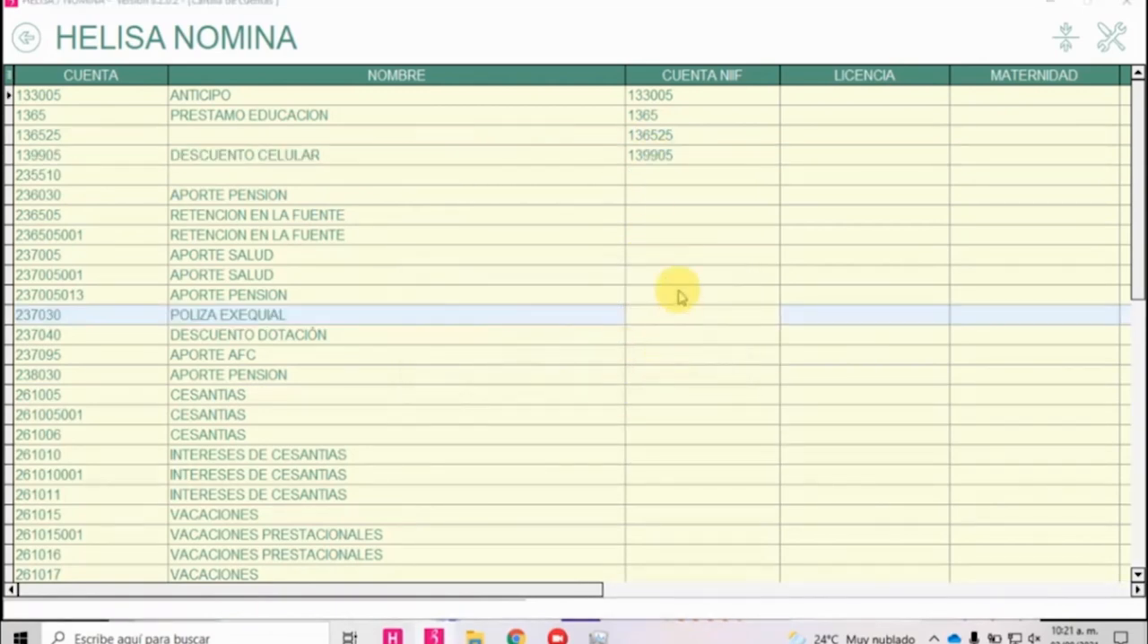
left_click(574, 354)
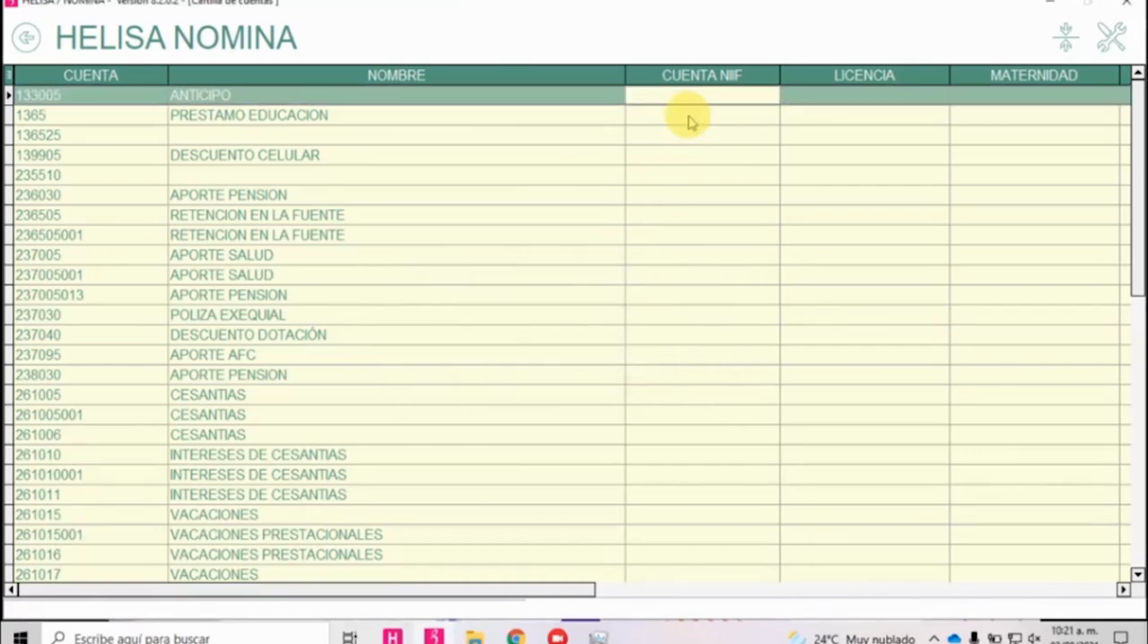
Relate the concept COMISIONES CURSO CONCEPTOS, code 137, to account 510518 COMISIONES and accept the selection.
scroll(681, 162, "down", 6)
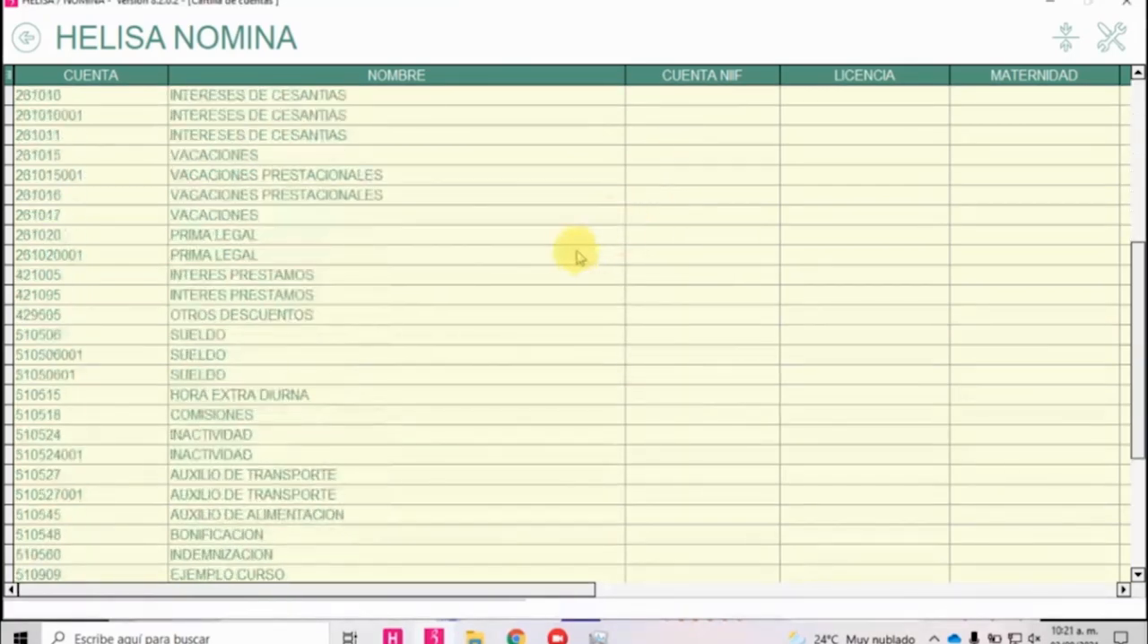
scroll(54, 274, "down", 4)
scroll(58, 283, "up", 10)
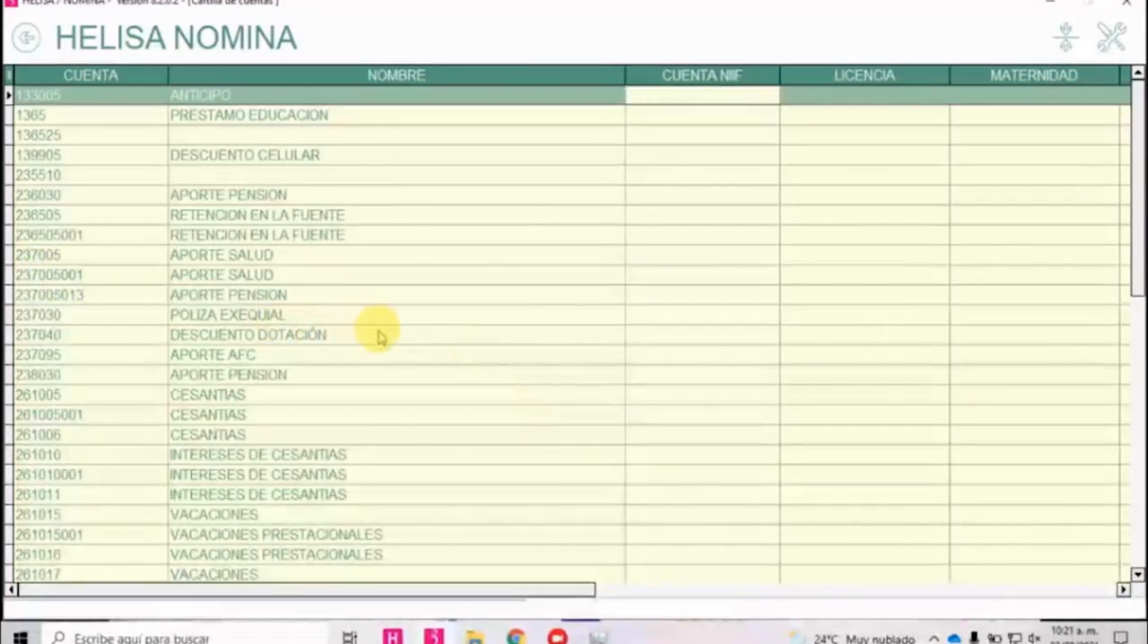
scroll(381, 340, "down", 8)
scroll(379, 356, "down", 2)
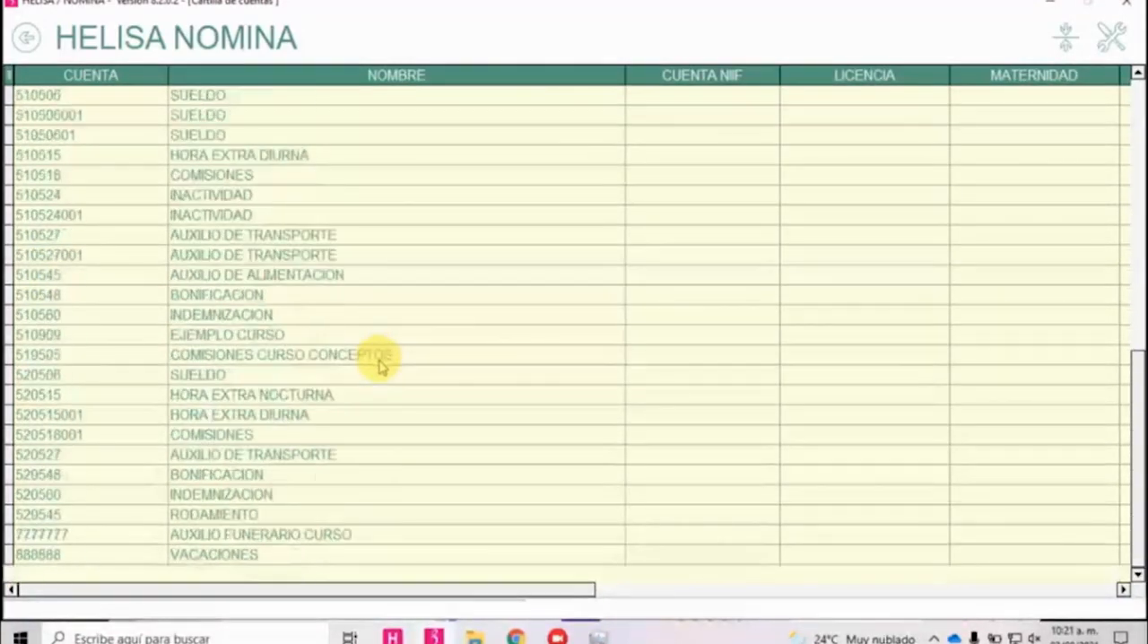
scroll(295, 269, "up", 1)
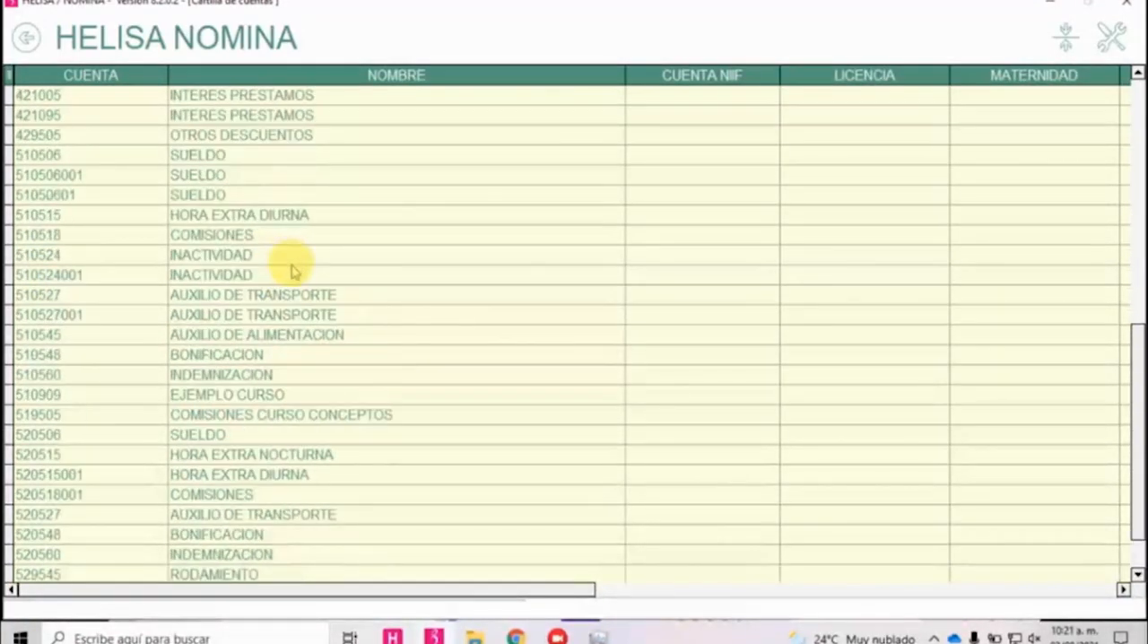
right_click(216, 240)
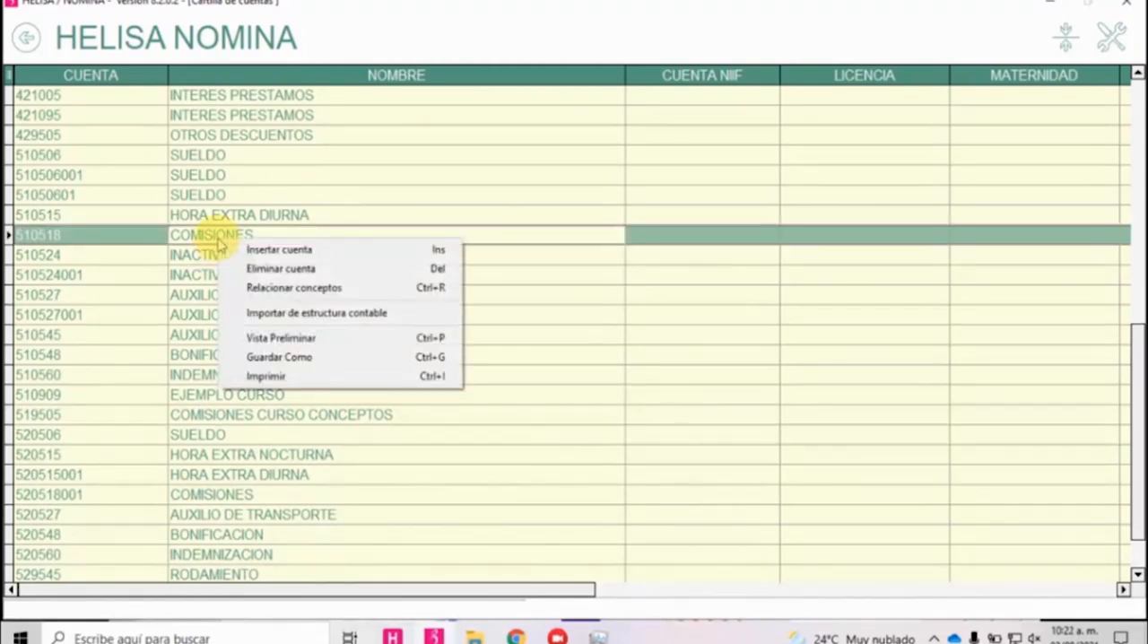
left_click(292, 287)
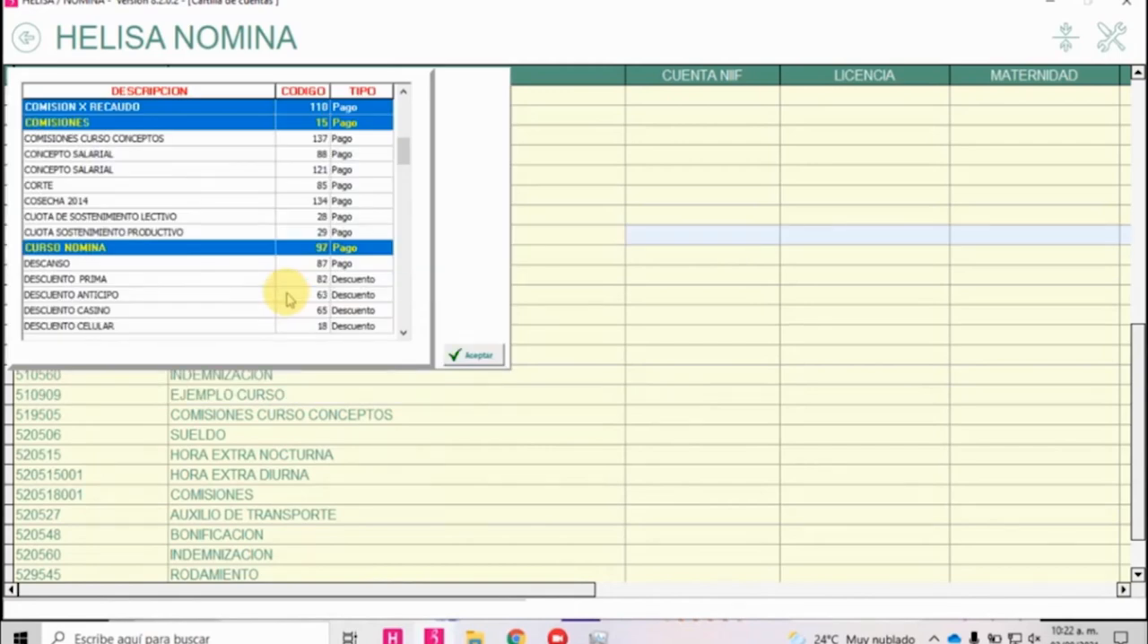
scroll(224, 251, "up", 1)
left_click(123, 170)
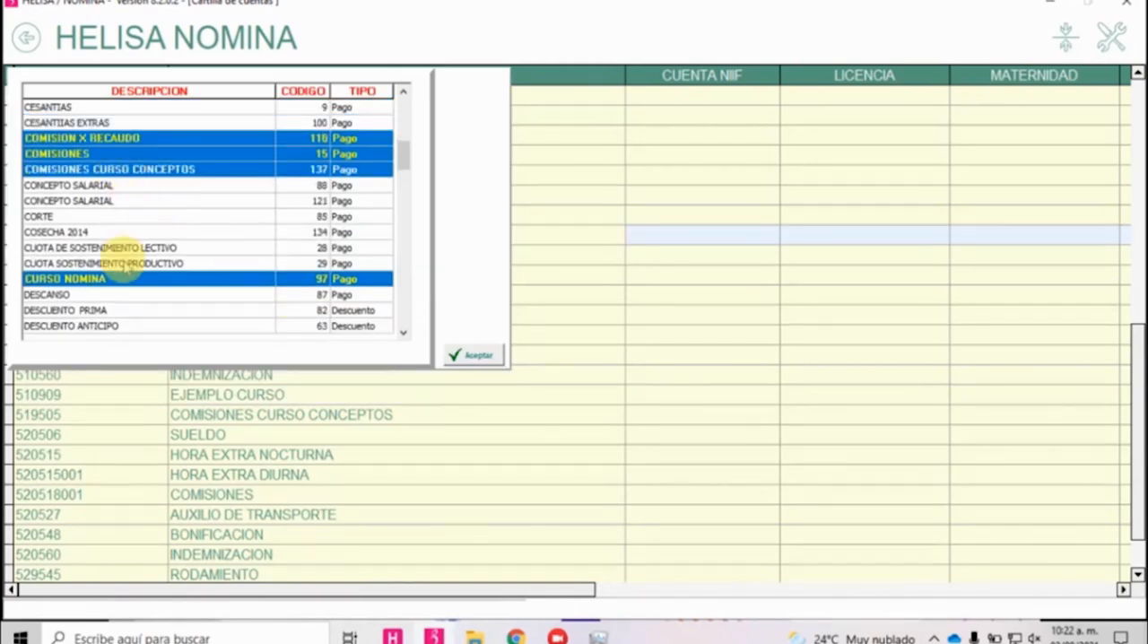
scroll(126, 266, "down", 1)
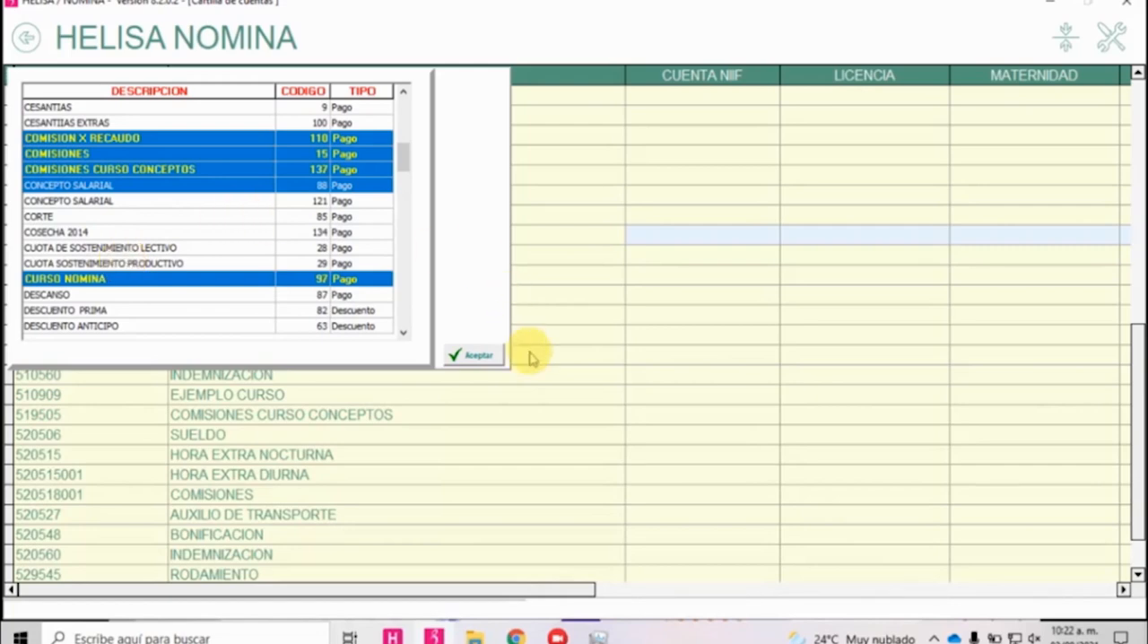
left_click(473, 355)
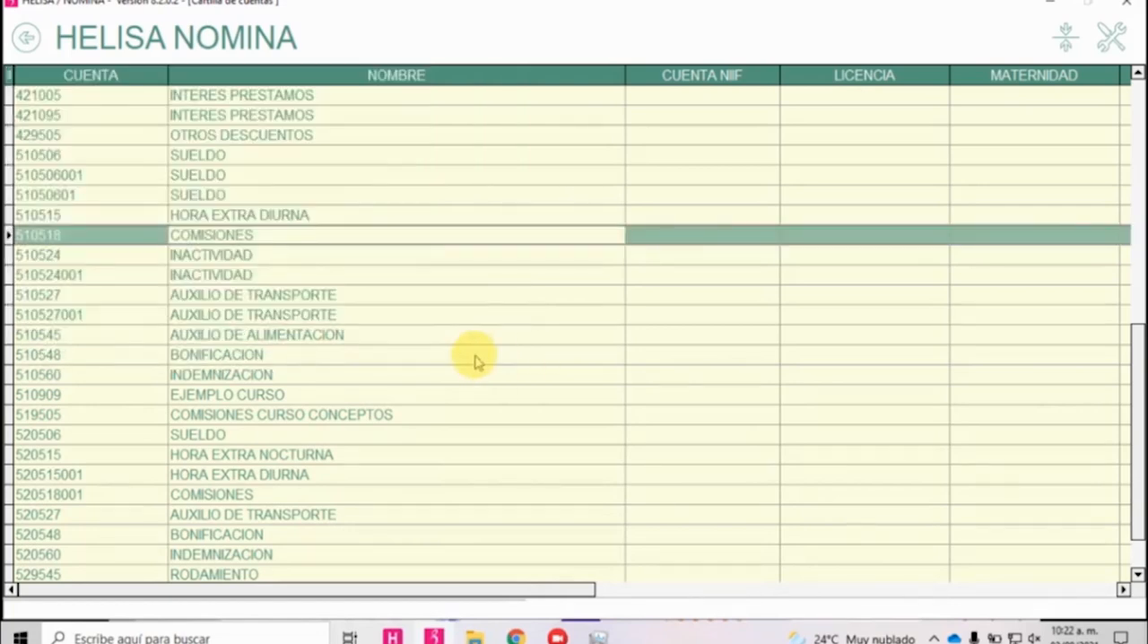
Leave Cartilla de Cuentas and open the Formato 2276 configuration in the Información Exógena section of Documentos Electrónicos.
scroll(476, 360, "up", 10)
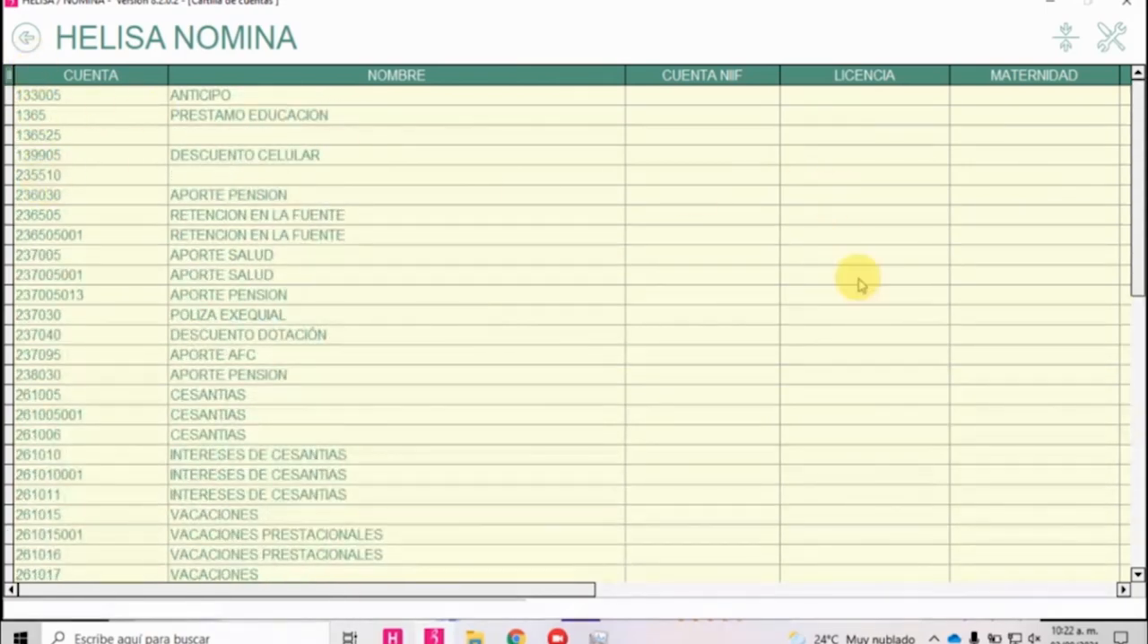
scroll(799, 318, "down", 9)
scroll(752, 280, "down", 1)
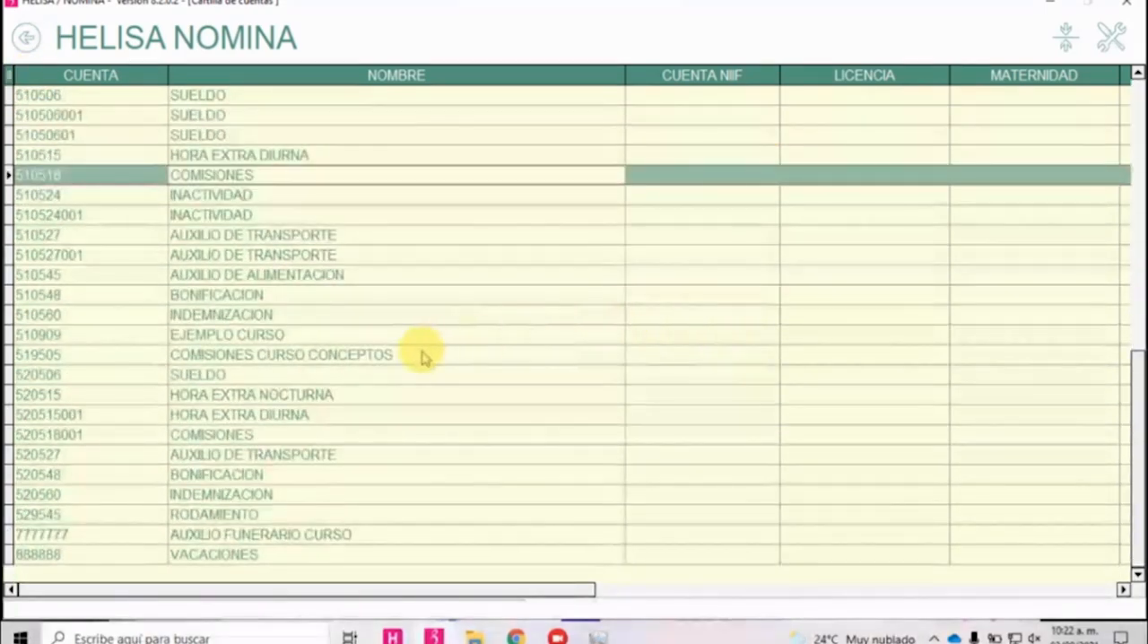
left_click(27, 43)
left_click(28, 51)
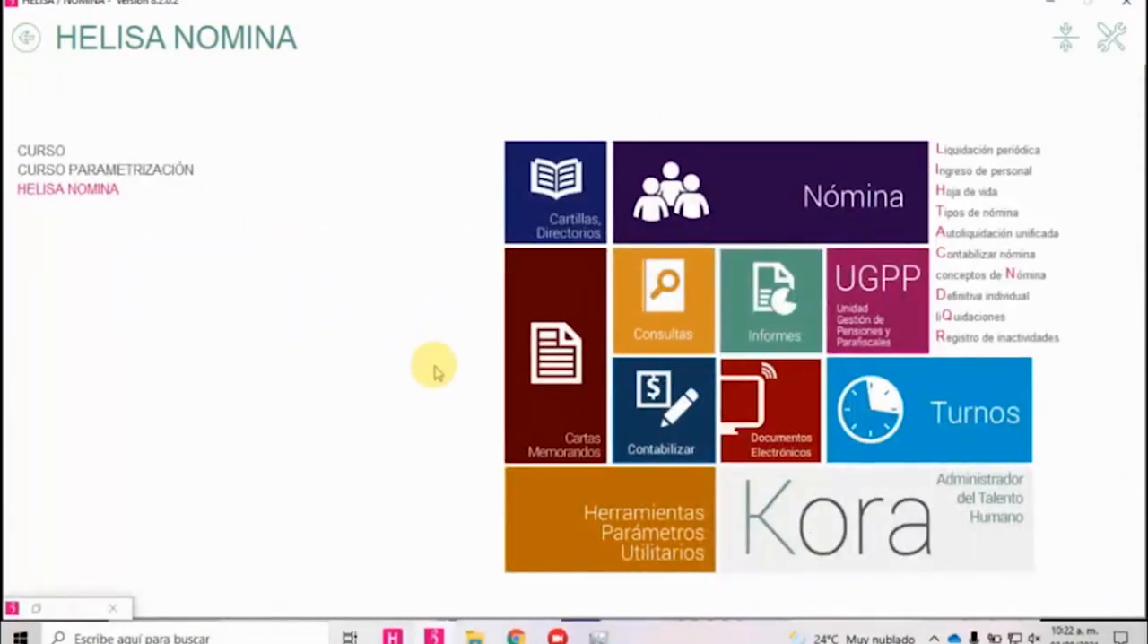
left_click(756, 422)
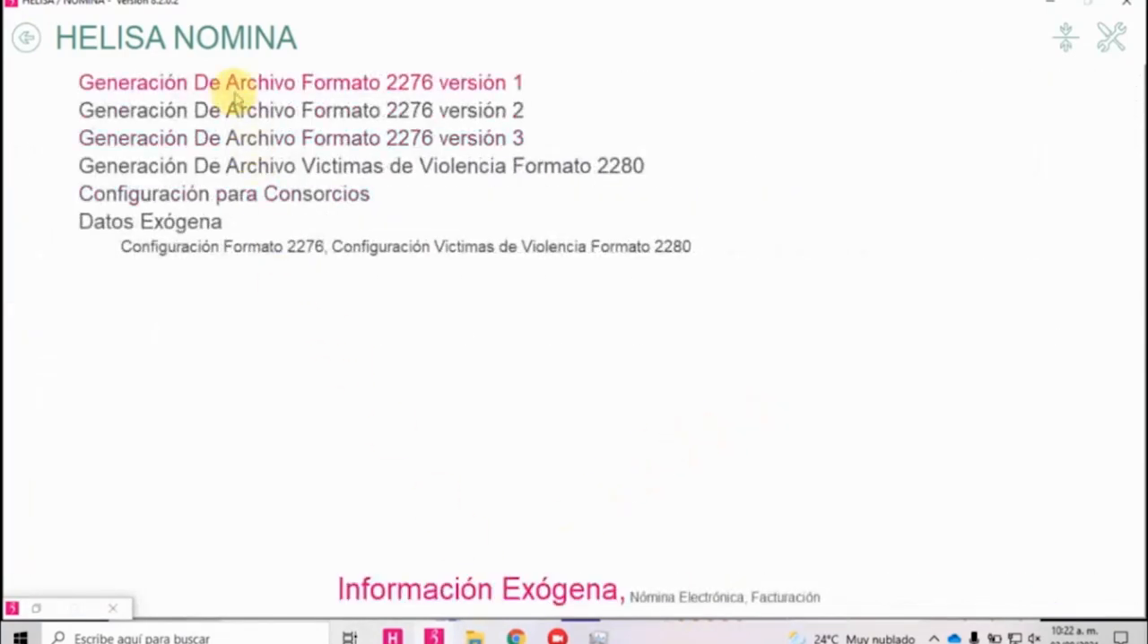
left_click(205, 251)
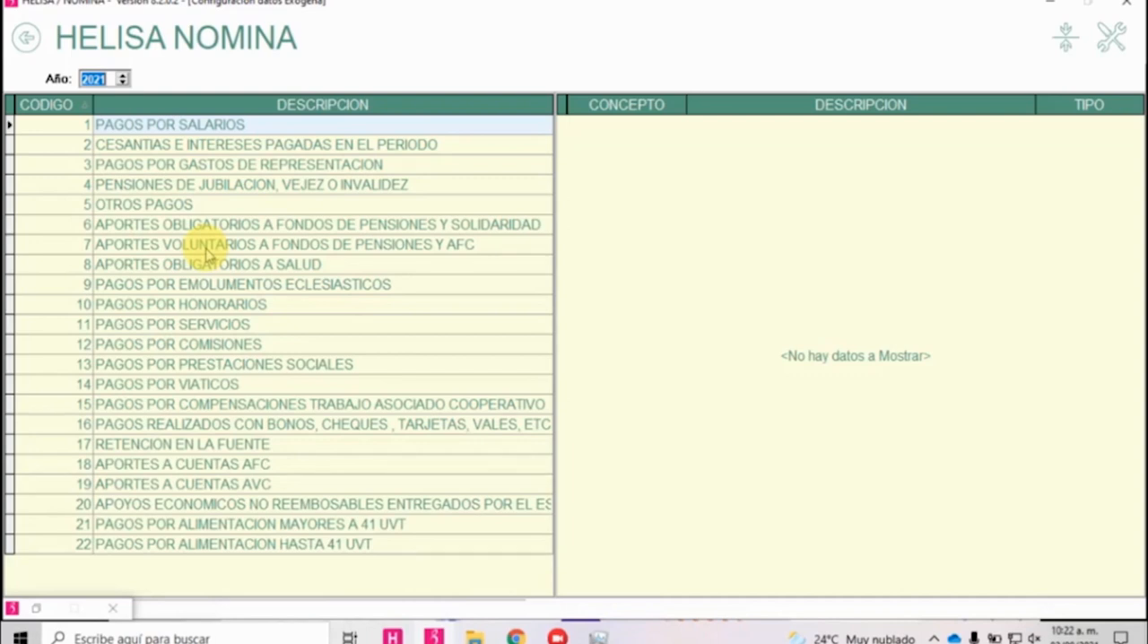
For year 2020, add the concept COMISIONES CURSO CONCEPTOS, code 137, to PAGOS POR SALARIOS and accept the selection.
left_click(231, 128)
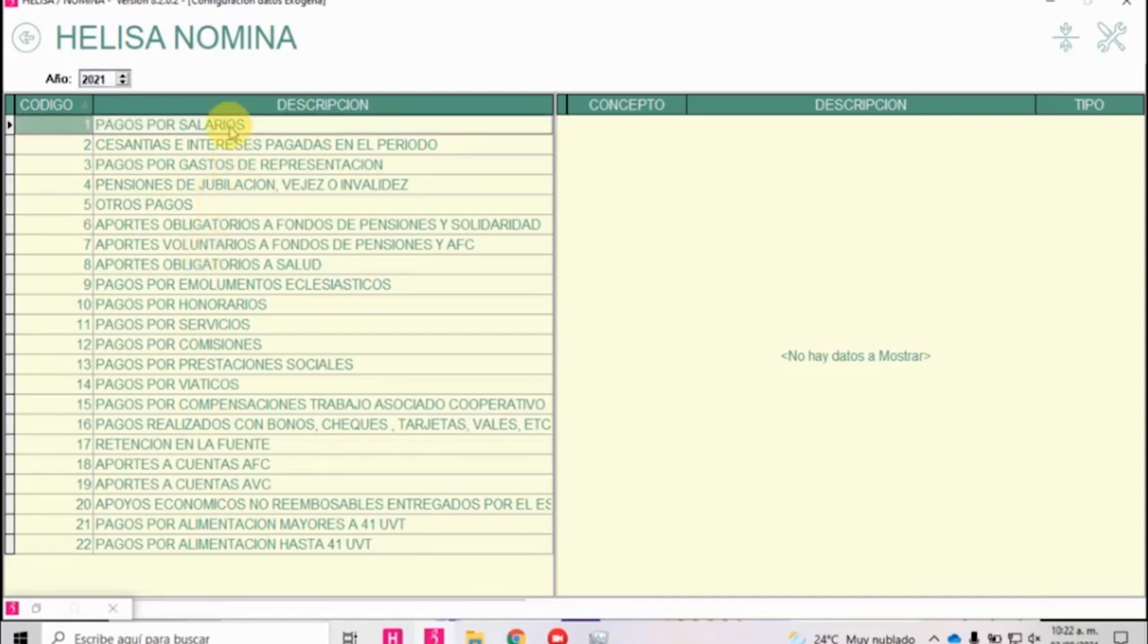
left_click(123, 83)
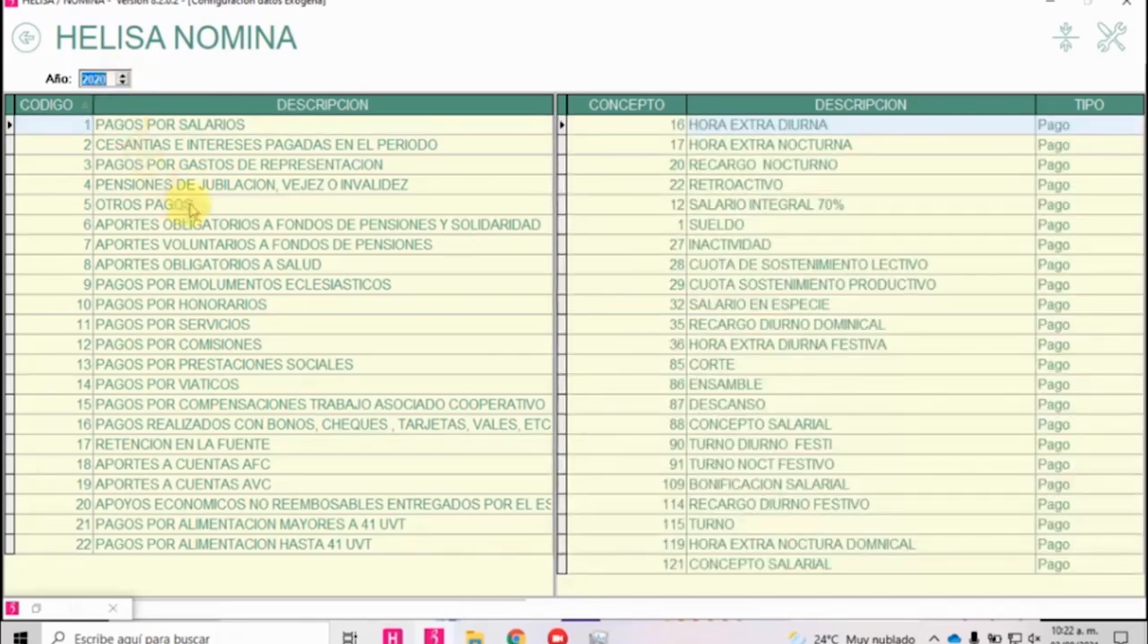
left_click(210, 130)
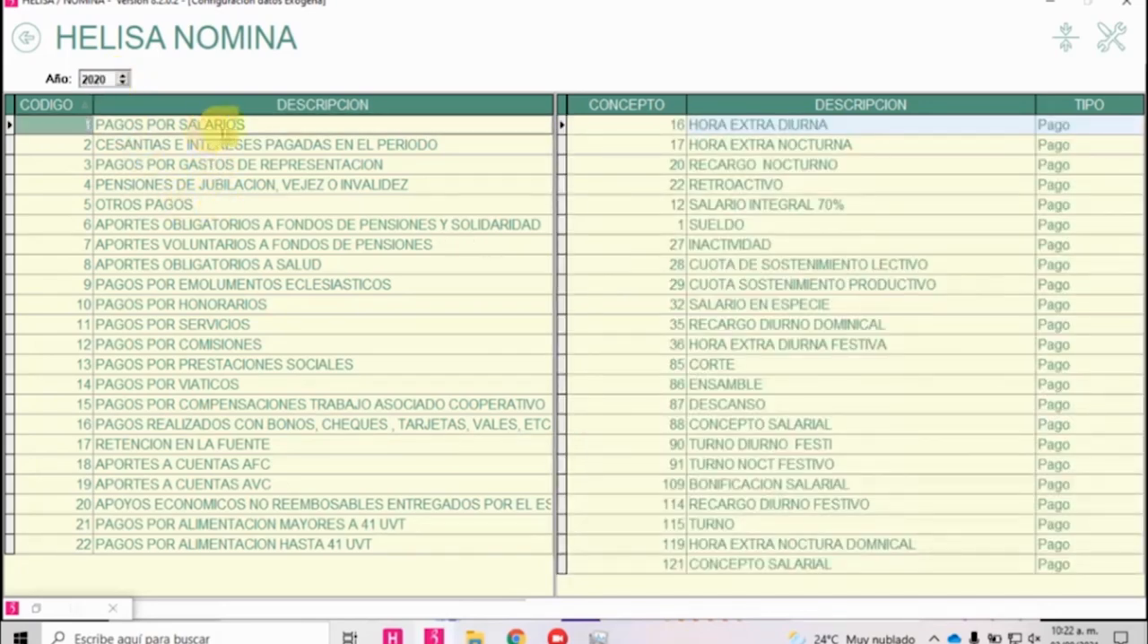
right_click(740, 251)
left_click(770, 267)
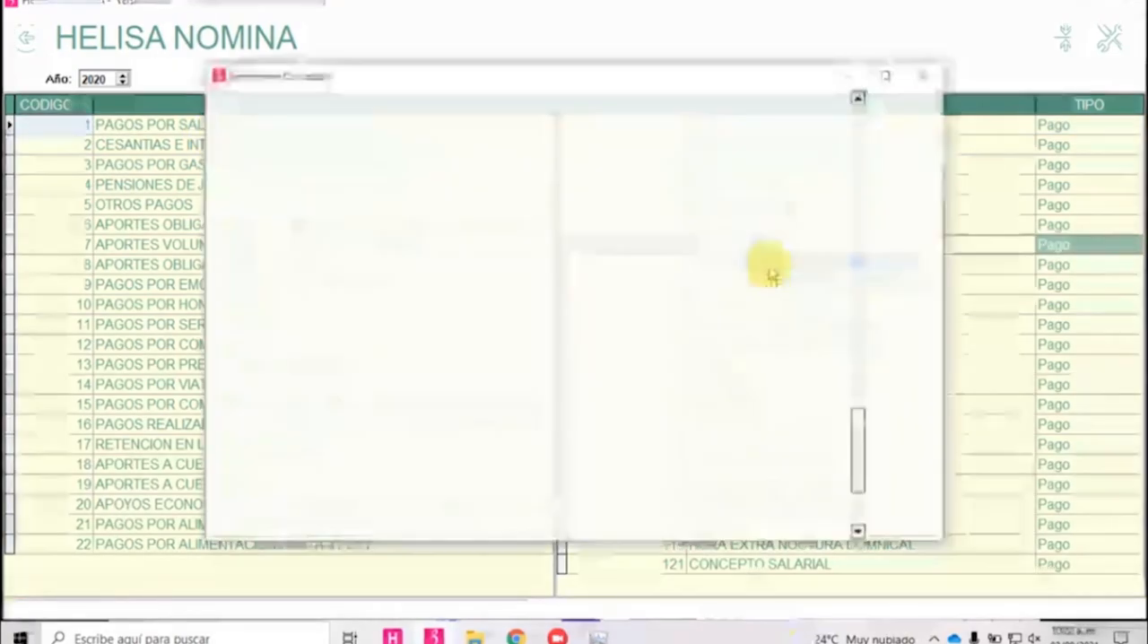
scroll(449, 269, "up", 10)
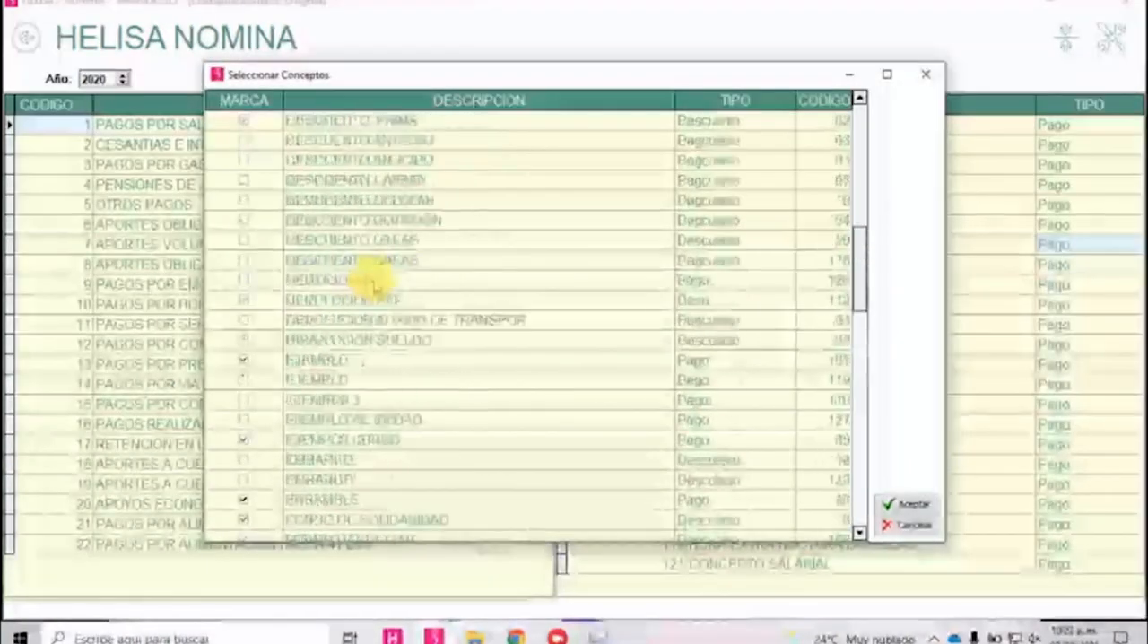
scroll(386, 278, "up", 7)
scroll(397, 297, "up", 2)
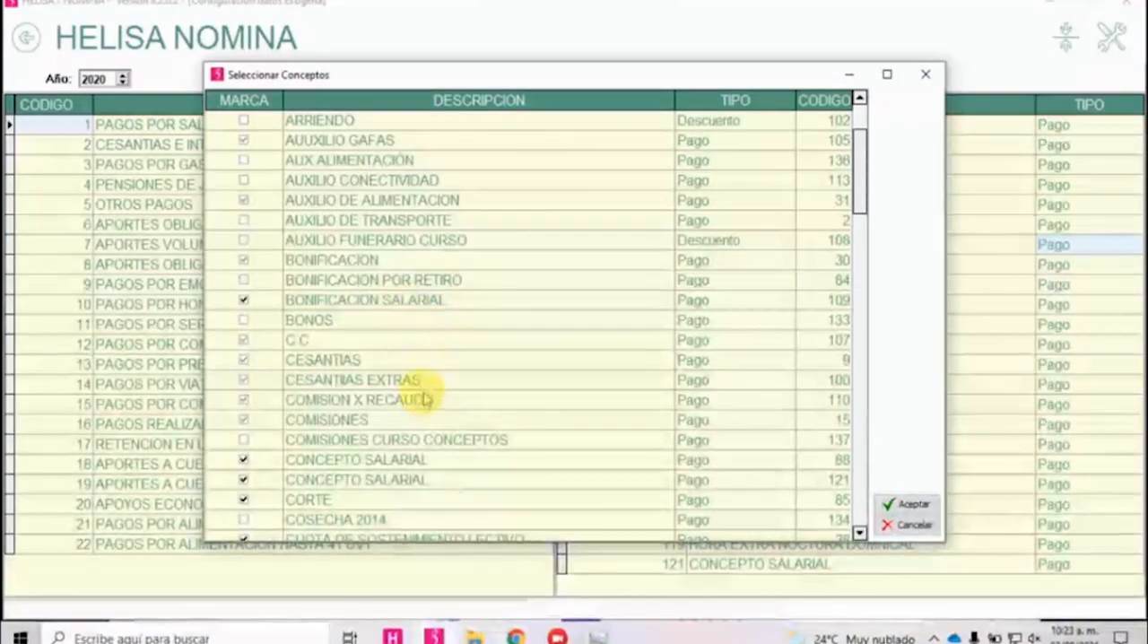
scroll(427, 400, "down", 3)
left_click(245, 260)
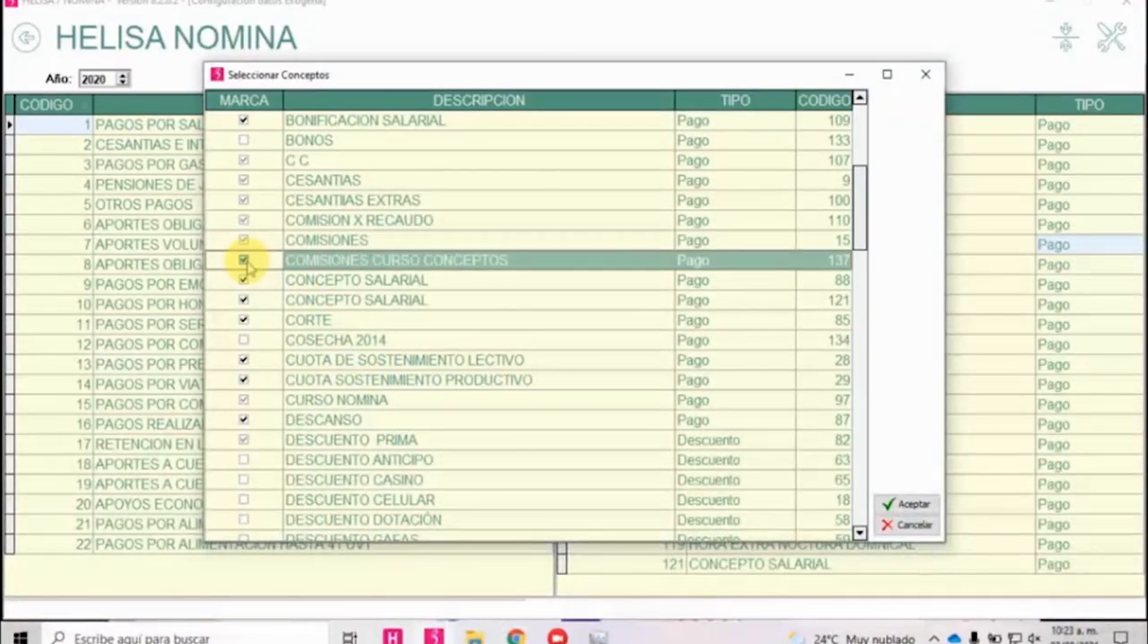
left_click(906, 504)
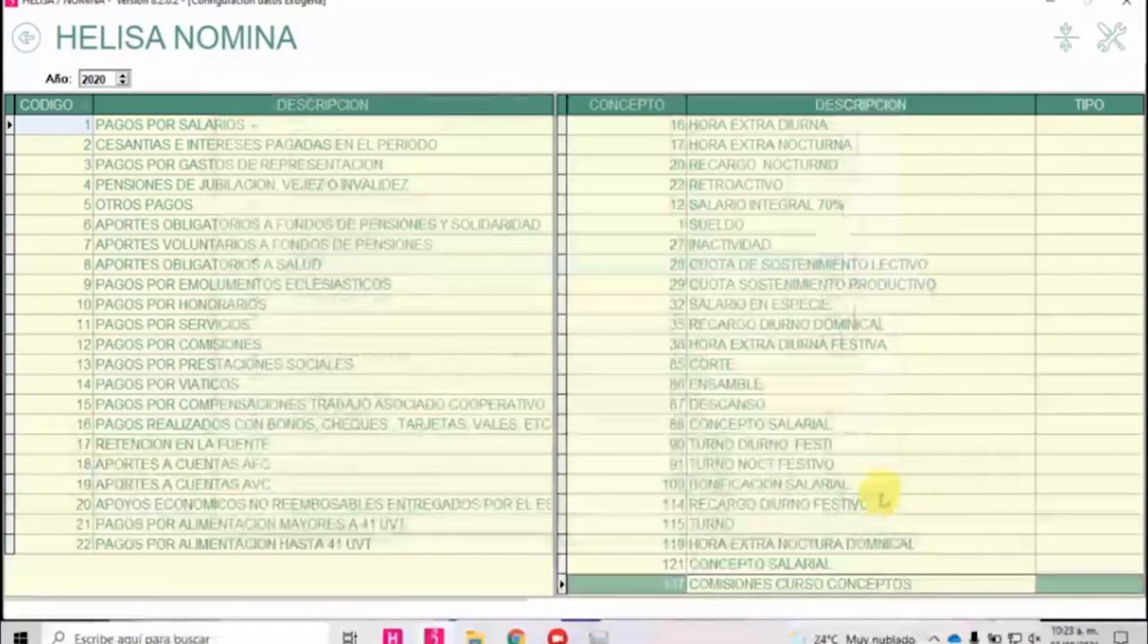
Switch the exogenous configuration to year 2021 and import the previous year's configuration, accepting the replacement, and check concept 137 under PAGOS POR SALARIOS.
double_click(100, 79)
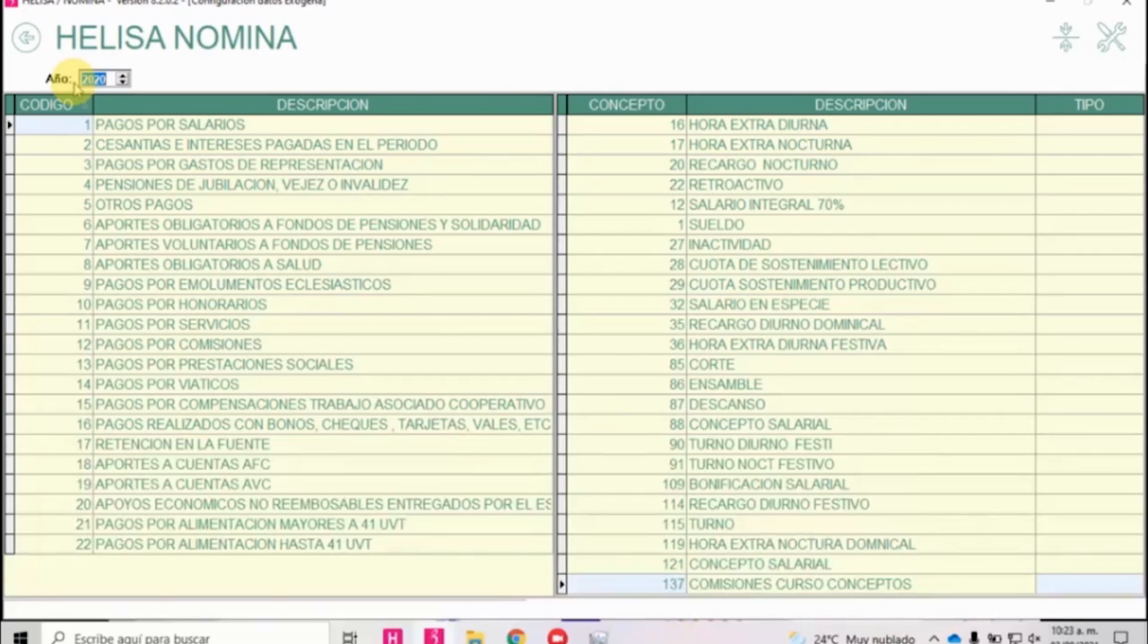
left_click(240, 99)
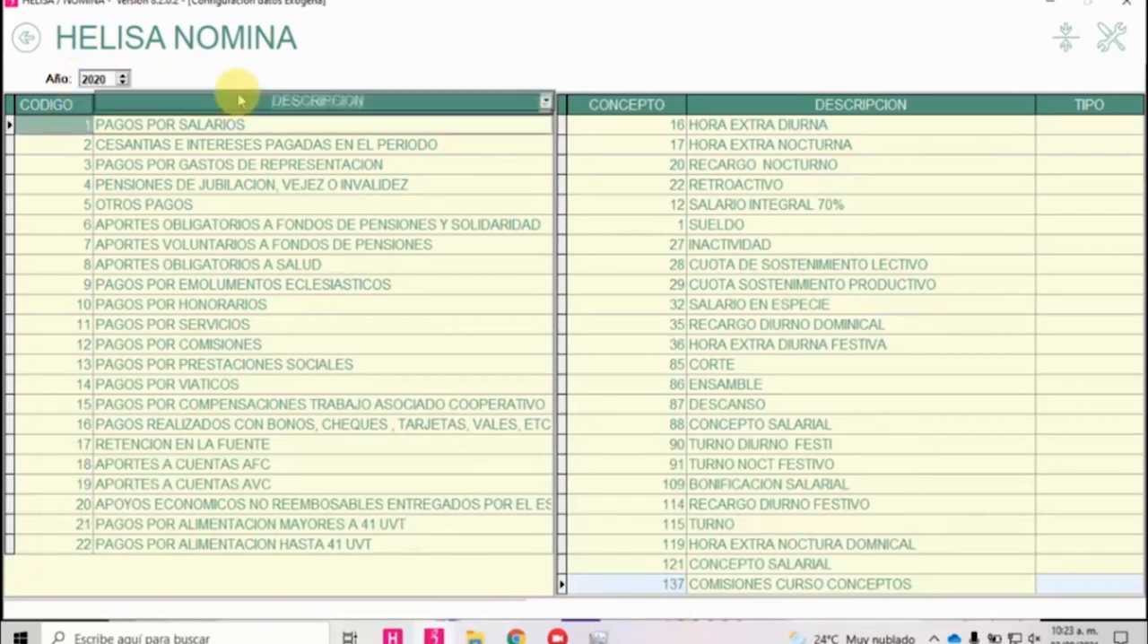
left_click(123, 75)
right_click(603, 301)
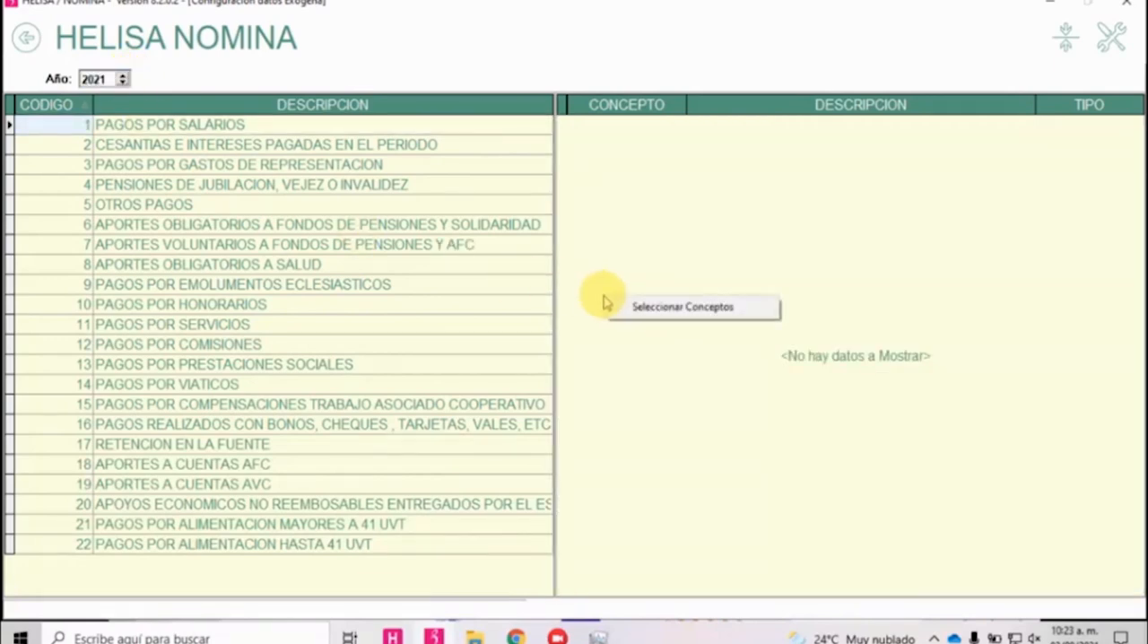
left_click(385, 266)
right_click(391, 271)
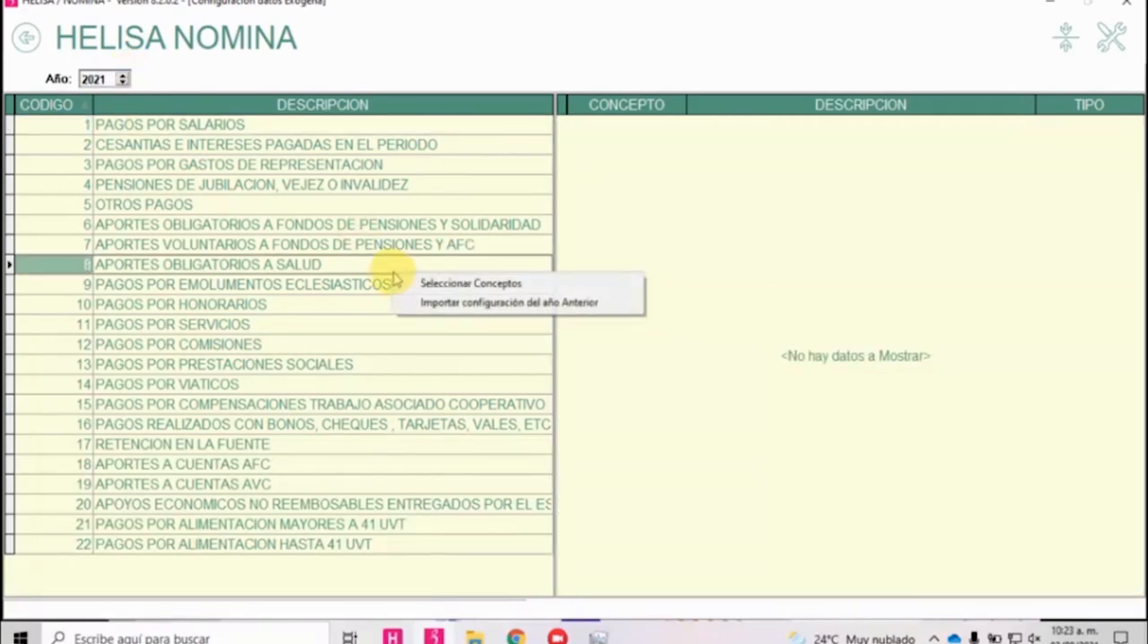
left_click(425, 311)
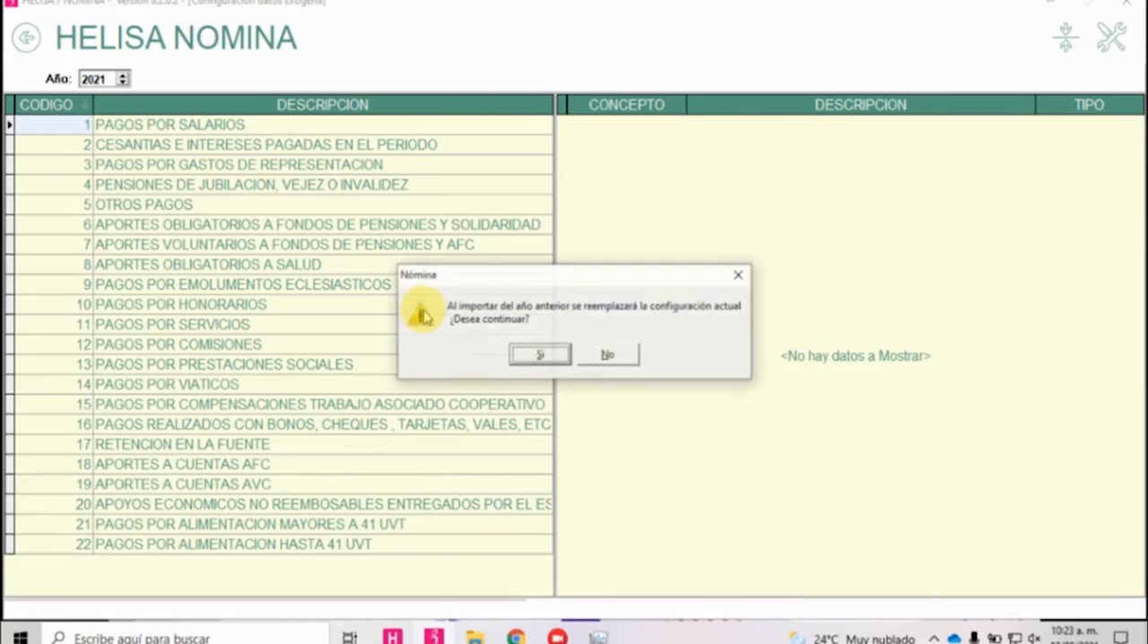
left_click(541, 357)
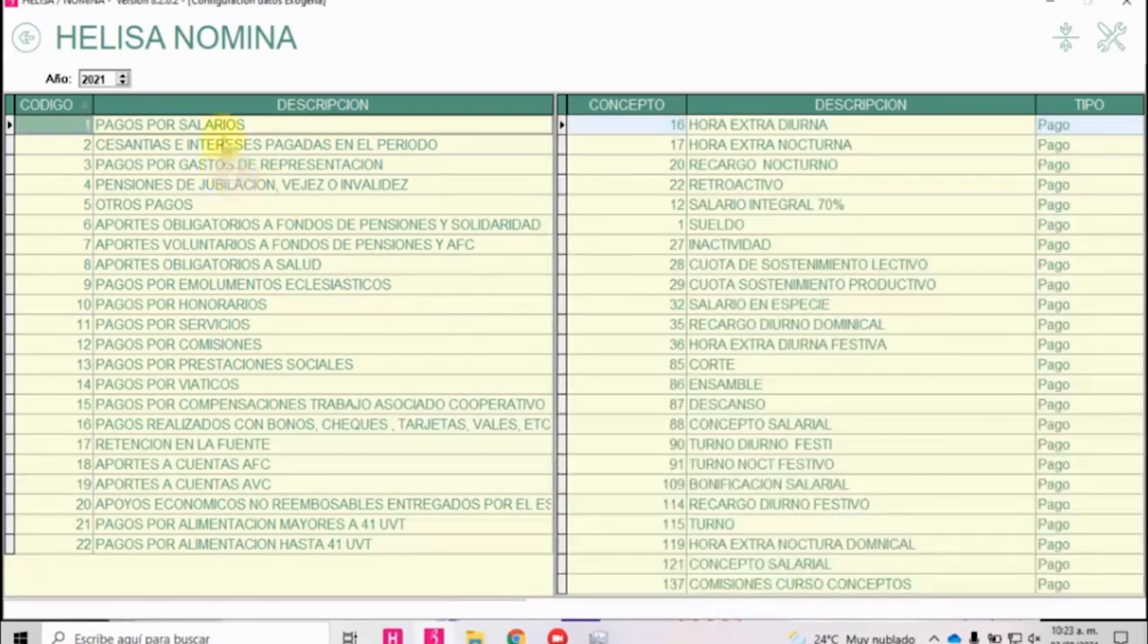
left_click(762, 363)
left_click(795, 584)
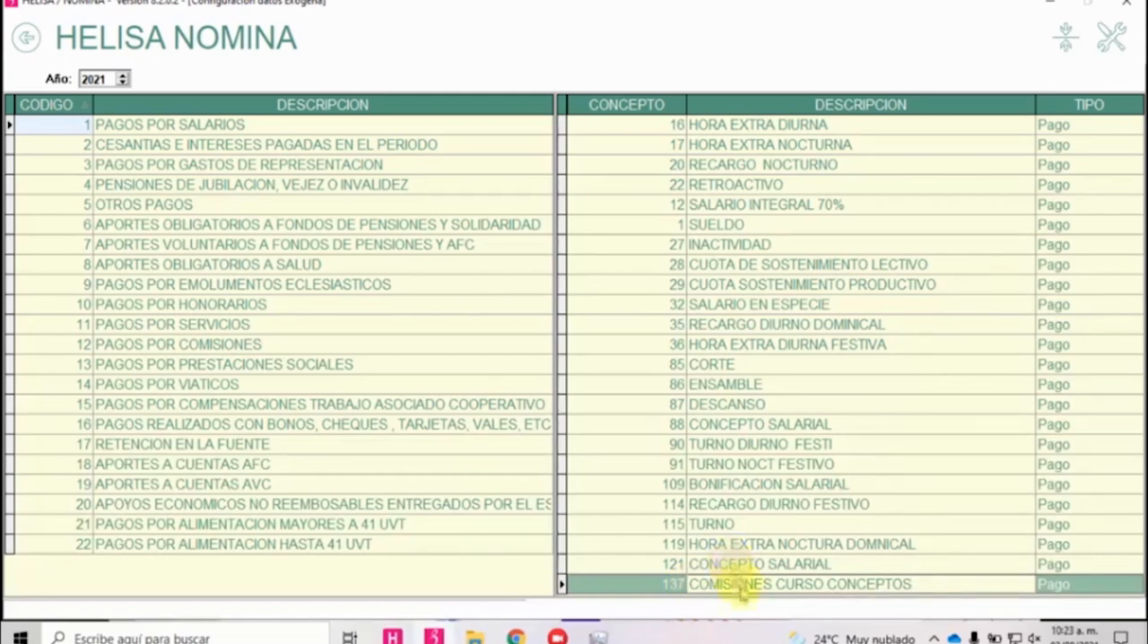
Leave the Formato 2276 configuration and open Relacionar Conceptos Nómina Electrónica in the Nómina Electrónica section.
left_click(27, 37)
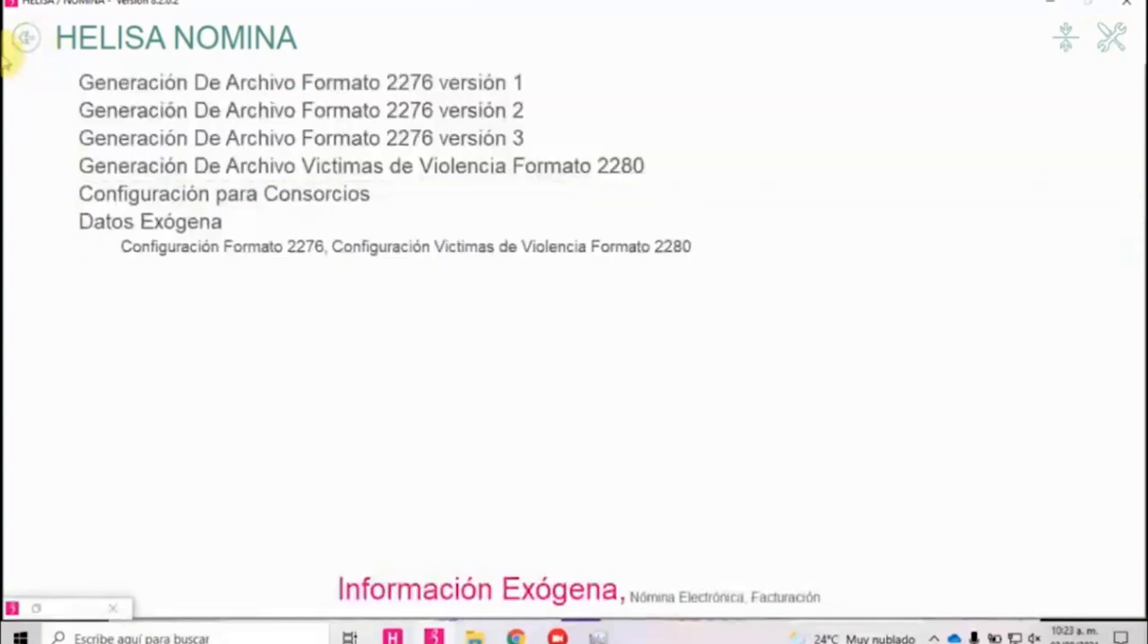
left_click(690, 599)
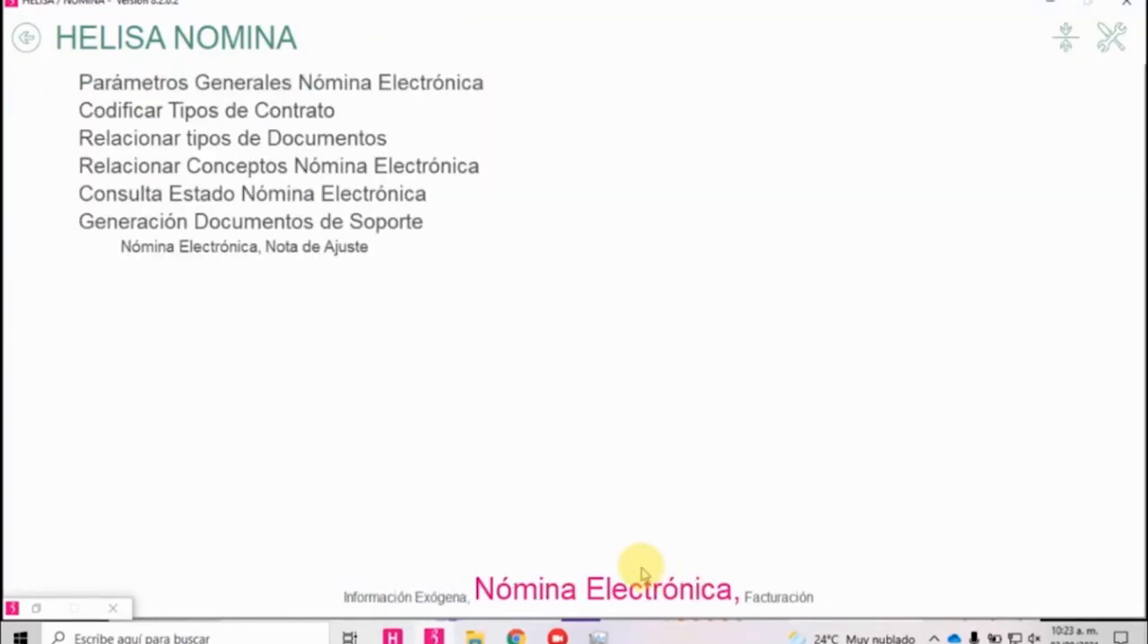
left_click(225, 175)
Go through the electronic payroll categories to Comisiones, relate the concept COMISIONES CURSO CONCEPTOS, code 137, to it and accept the selection.
left_click(139, 177)
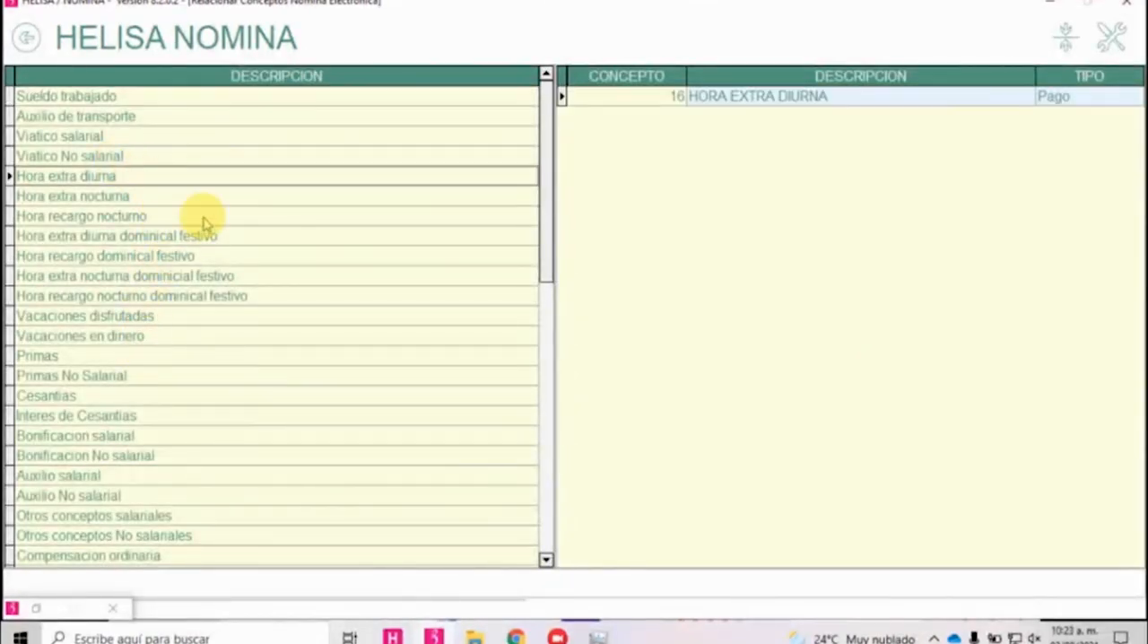
key("Up")
key("Up")
key("Up")
key("Up")
key("Down")
key("Down")
key("Down")
key("Down")
key("Down")
key("Down")
key("Down")
key("Down")
key("Down")
key("Down")
key("Down")
key("Down")
key("Down")
key("Down")
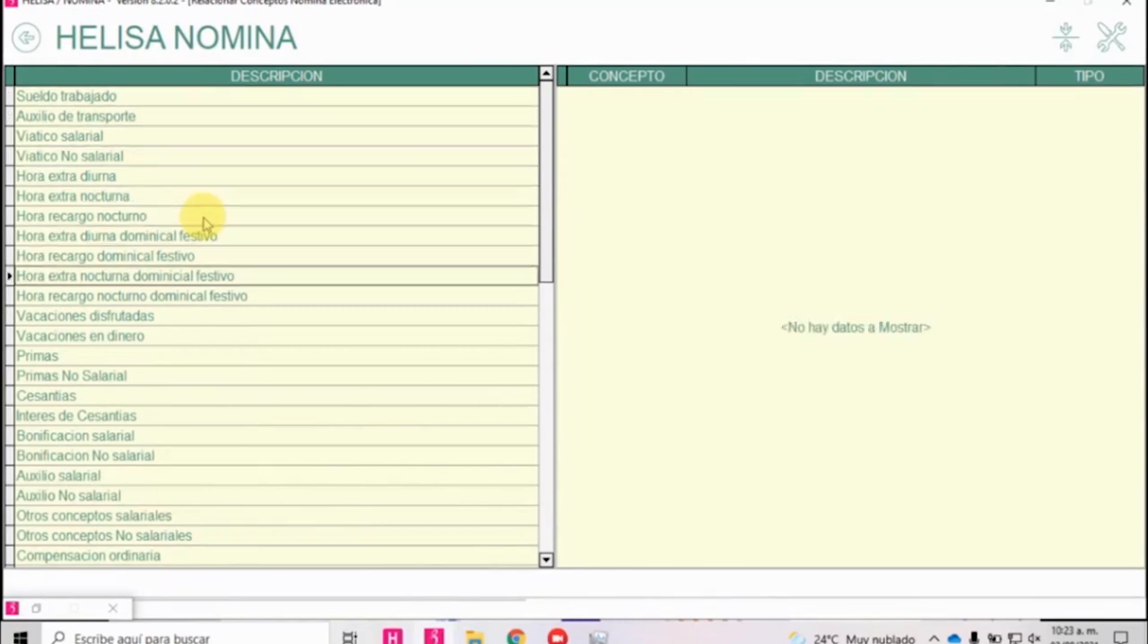
key("Down")
key("Down")
key("Down")
key("Down")
key("Down")
key("Down")
key("Down")
key("Down")
key("Down")
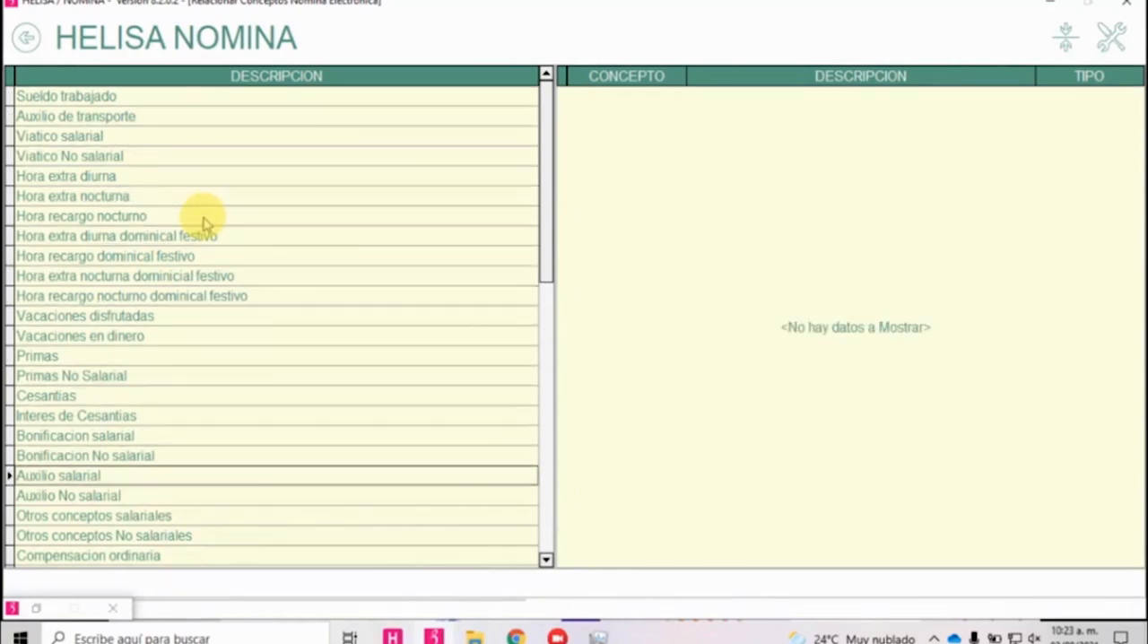
key("Down")
key("Down")
key("Down")
key("Down")
key("Down")
key("Down")
key("Down")
key("Down")
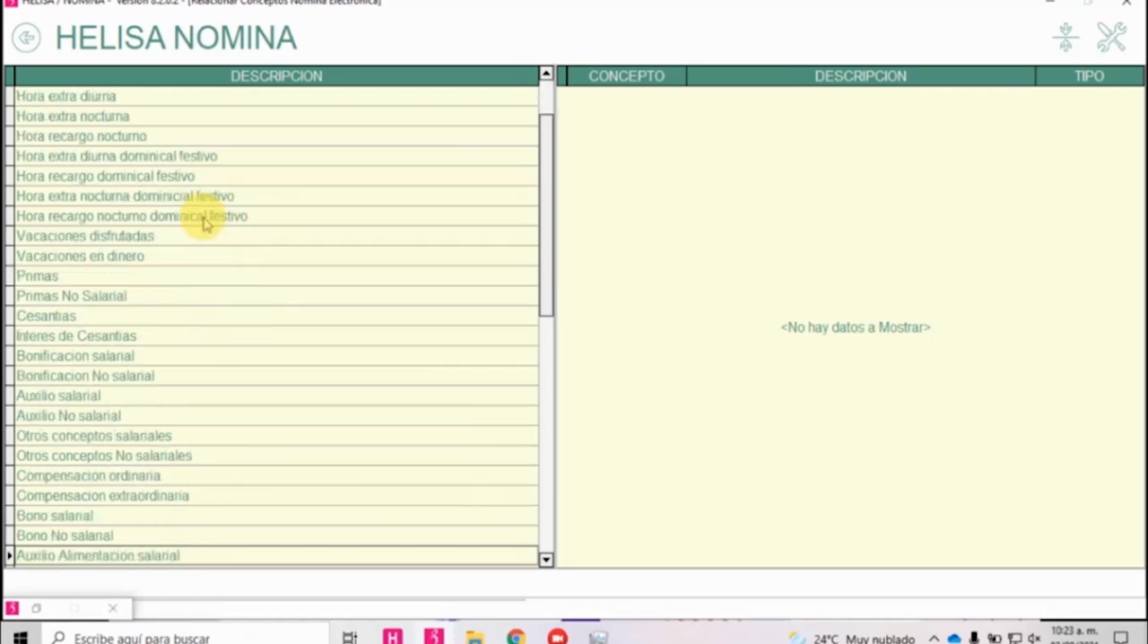
key("Up")
key("Up")
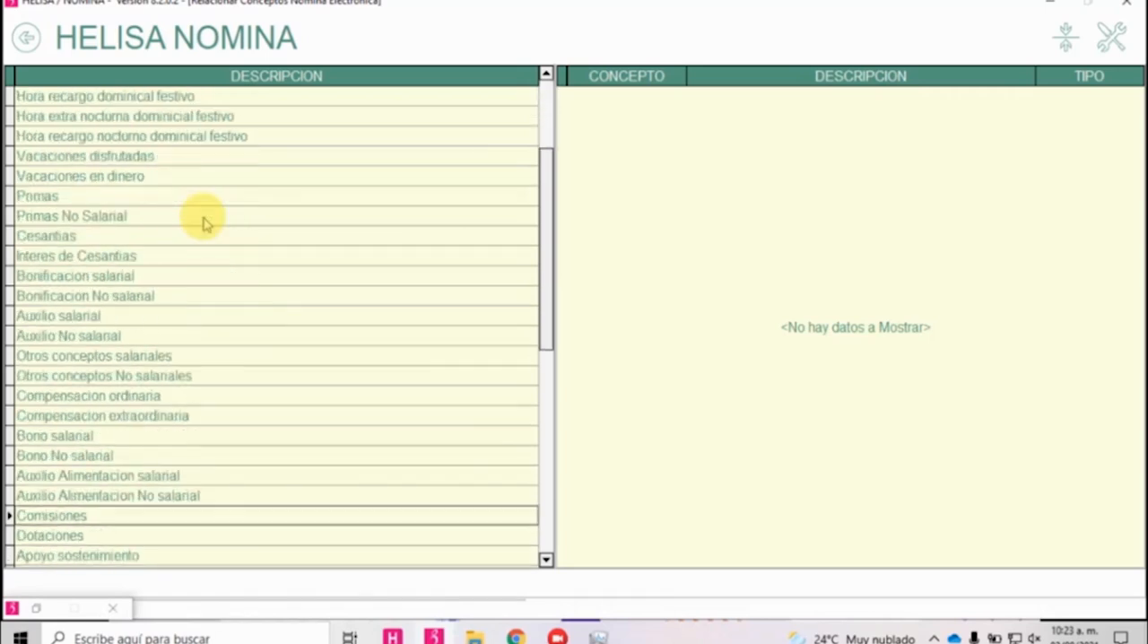
right_click(768, 269)
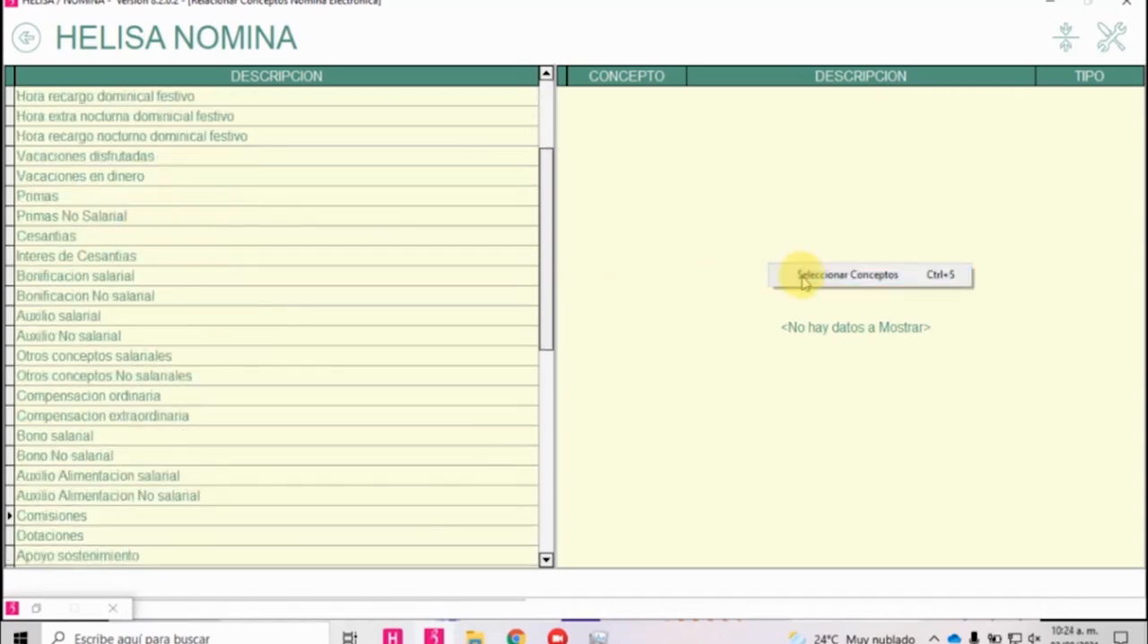
left_click(807, 272)
scroll(485, 377, "up", 1)
left_click(449, 299)
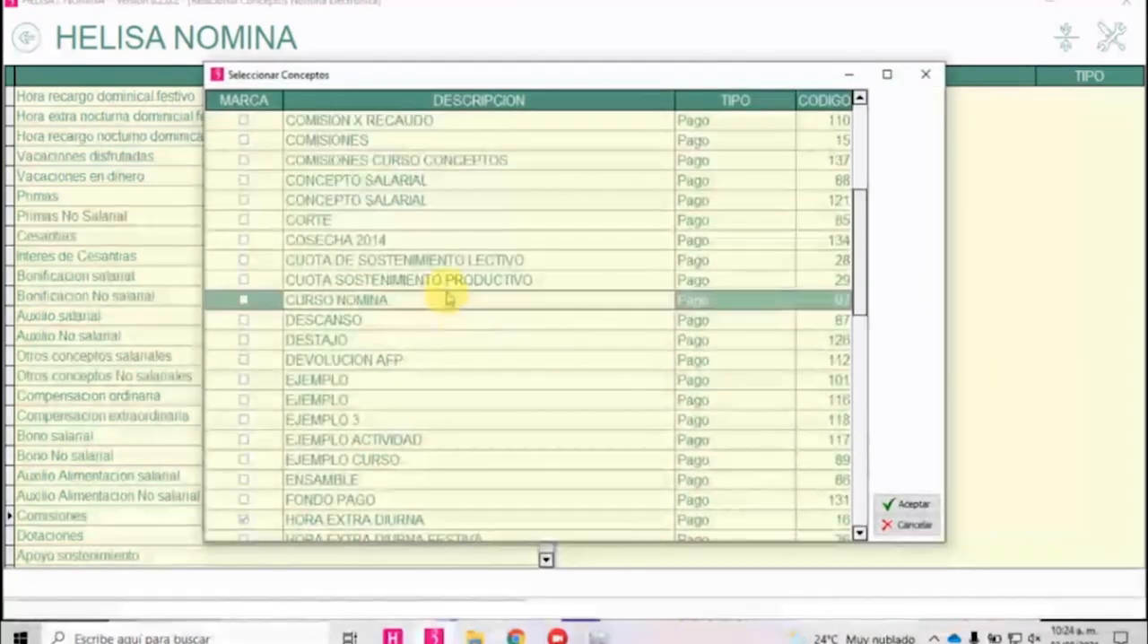
type("co")
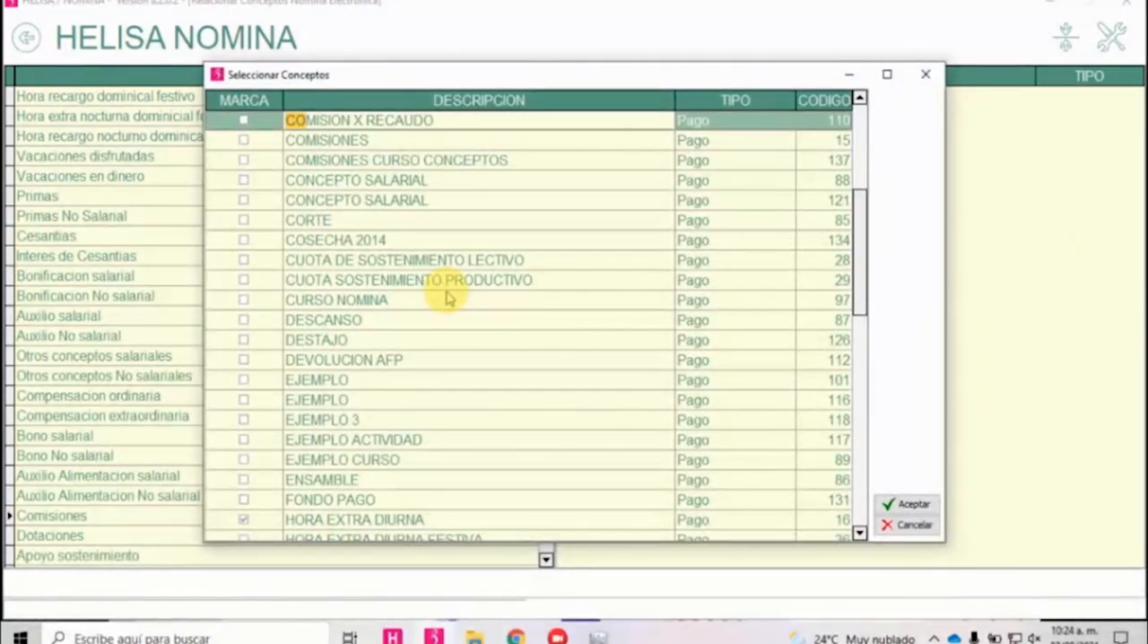
key("Down")
key("Down")
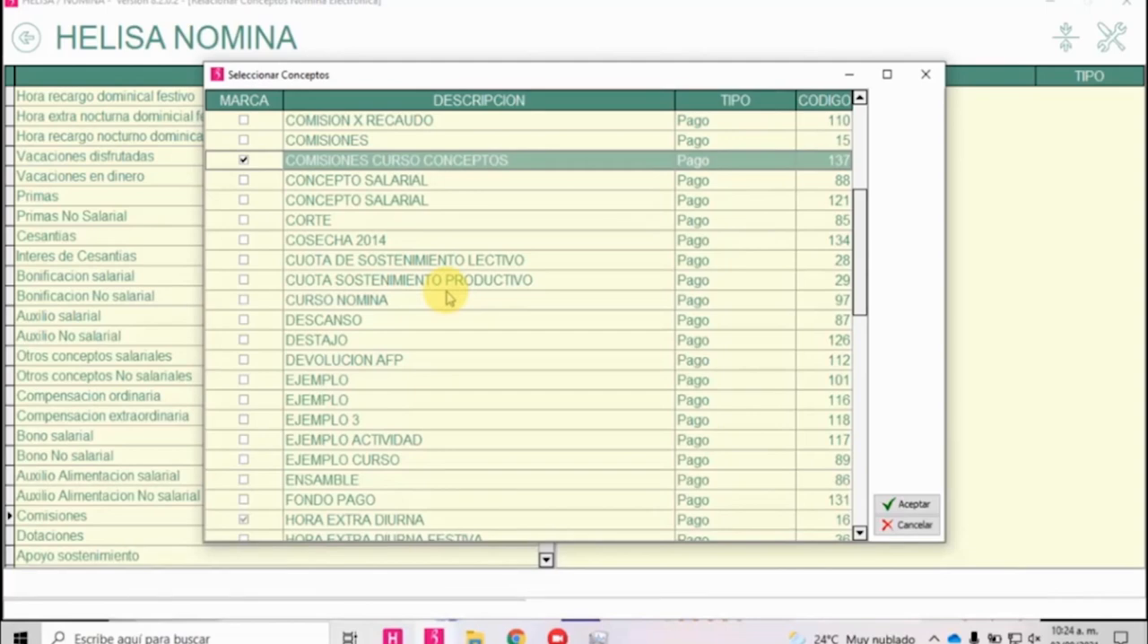
left_click(902, 504)
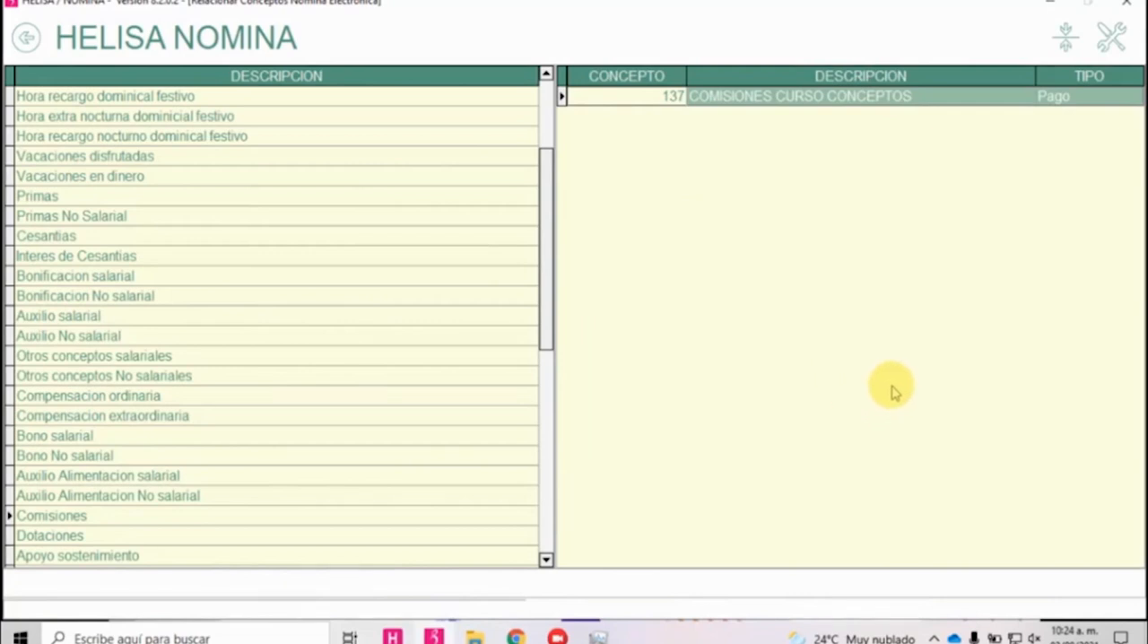
left_click(827, 97)
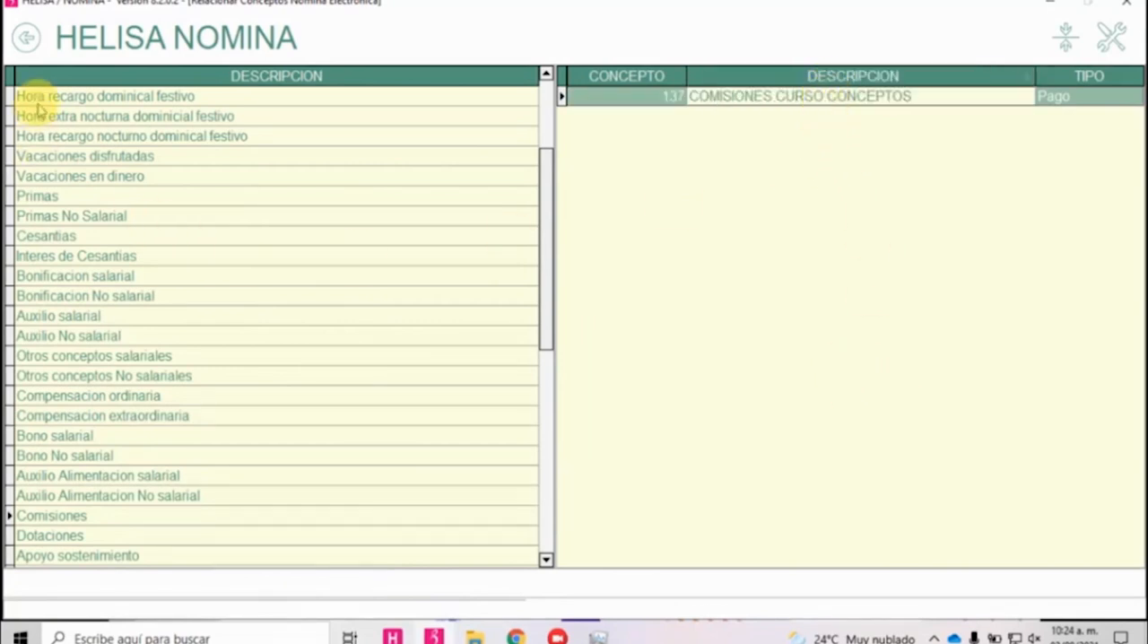
Leave the electronic payroll concept relations and open Modelos de Facturación in the Facturación section.
left_click(27, 37)
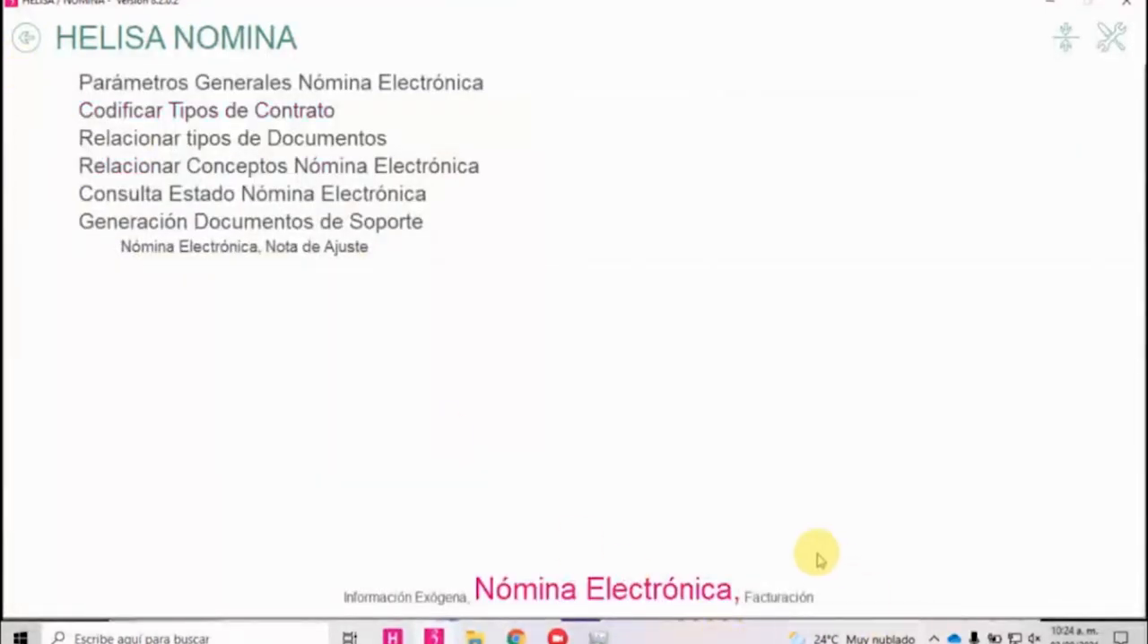
left_click(777, 598)
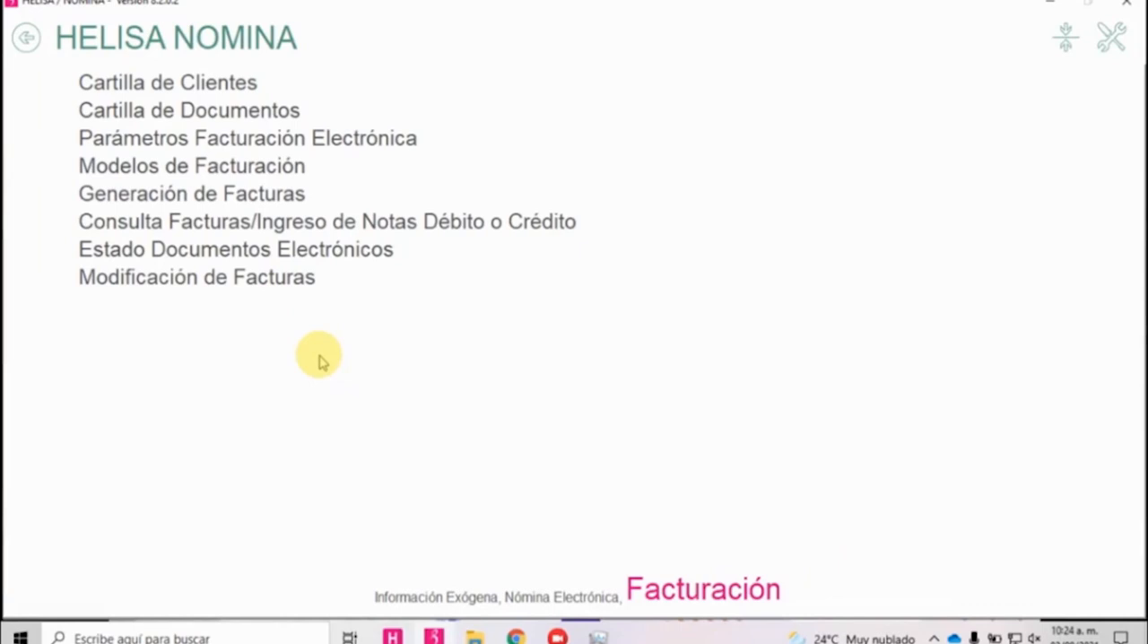
left_click(244, 167)
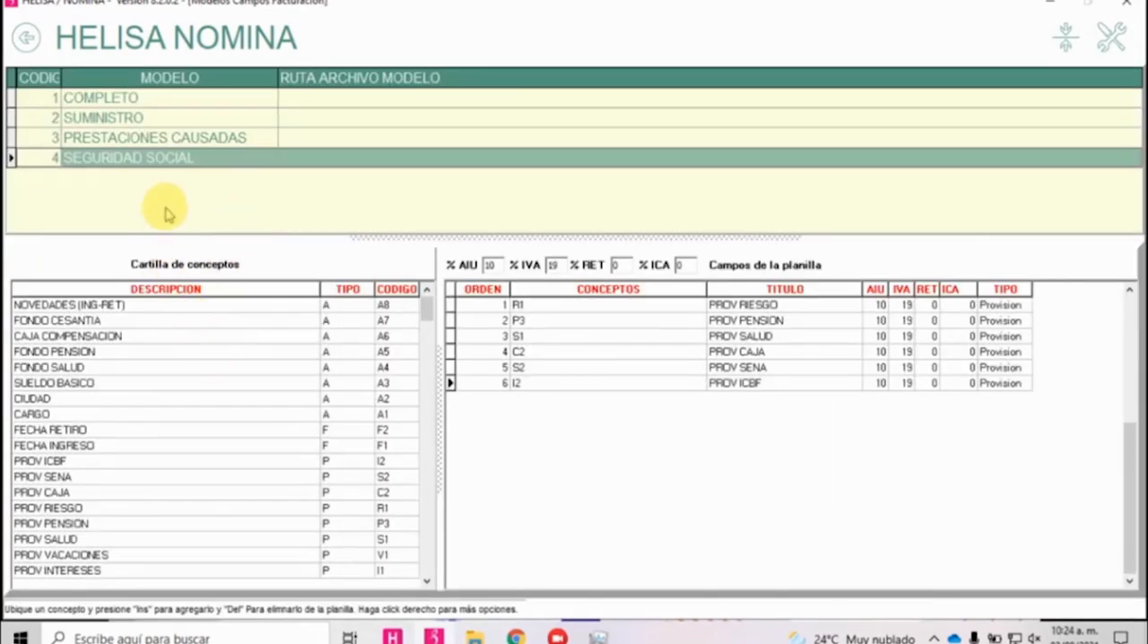
Go through the billing models PRESTACIONES CAUSADAS and SUMINISTRO, and select the COMPLETO model.
left_click(206, 139)
left_click(203, 116)
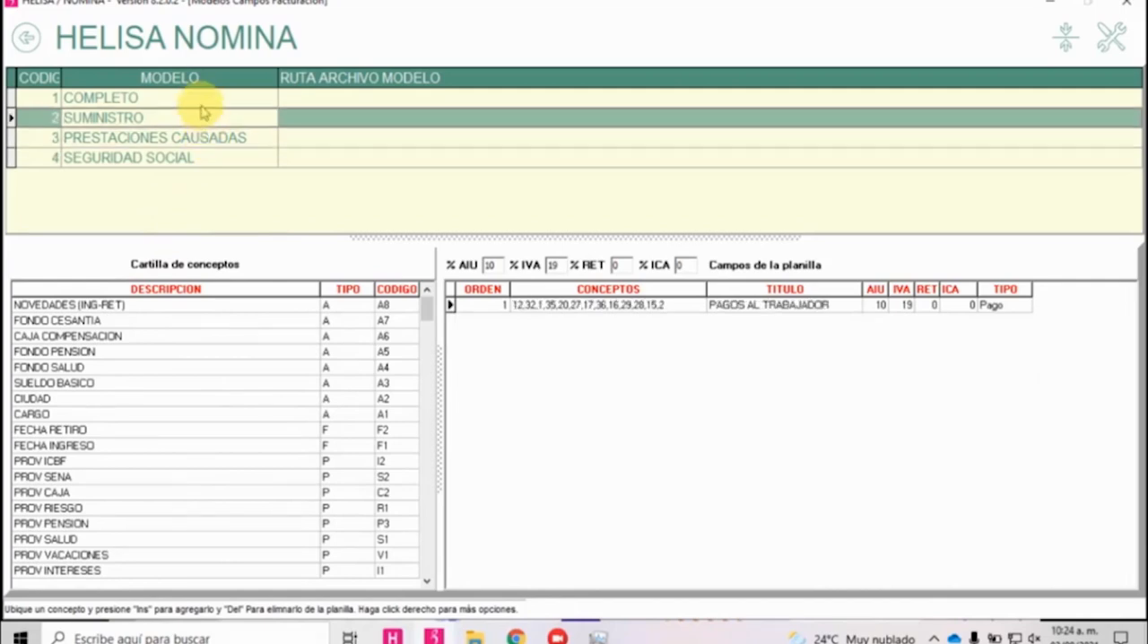
left_click(202, 98)
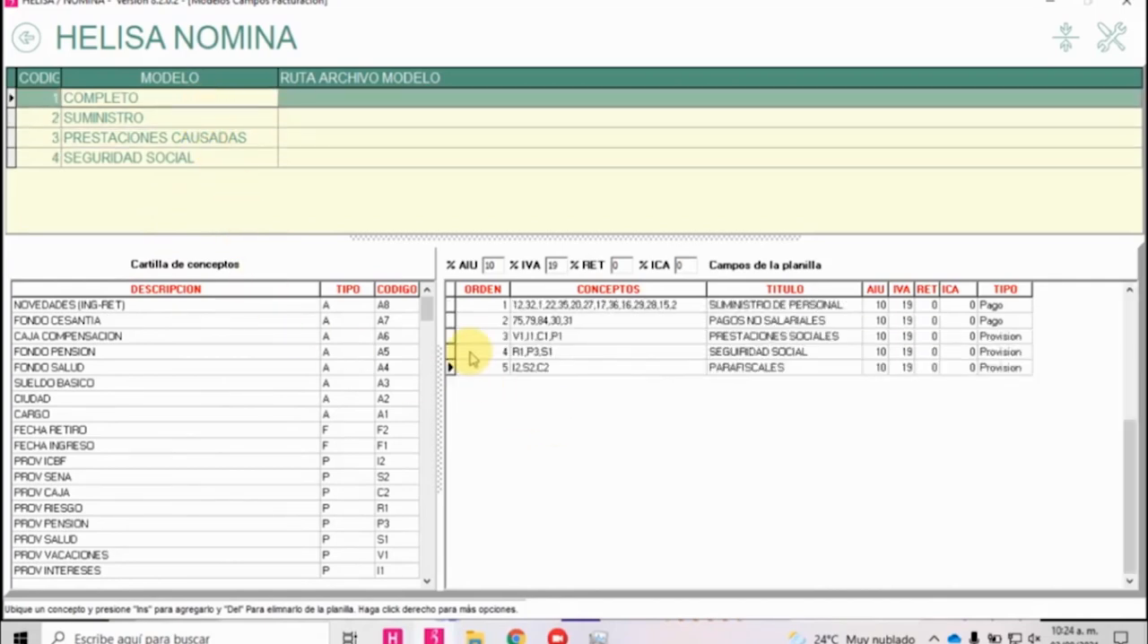
Add the concept COMISIONES CURSO CONCEPTOS, code 137, to the SUMINISTRO DE PERSONAL field of the COMPLETO billing model.
left_click(134, 369)
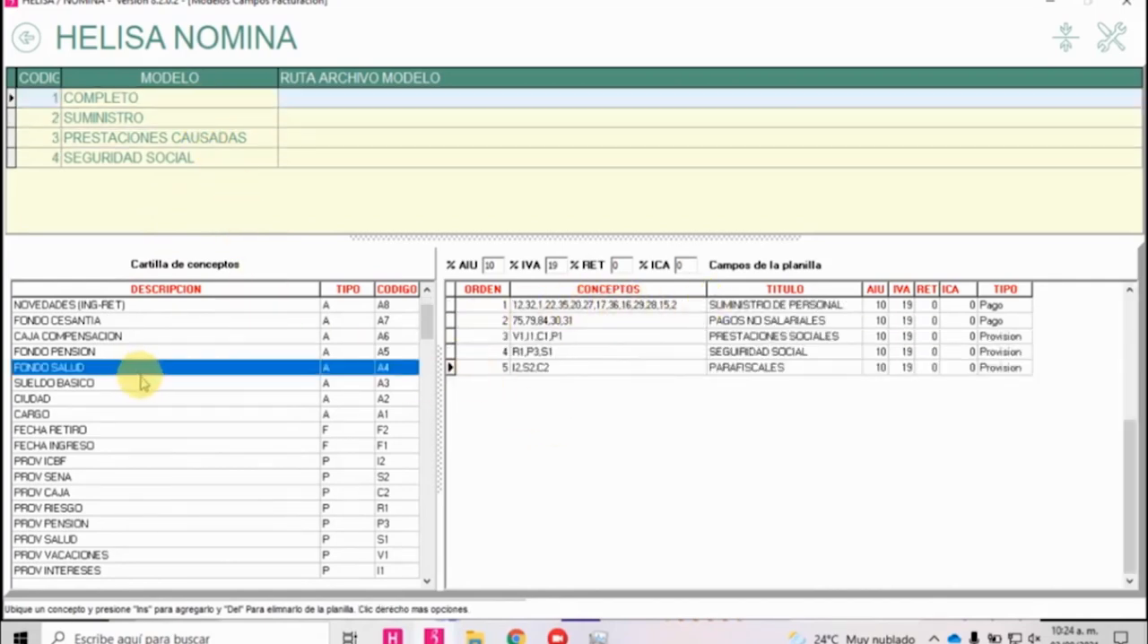
key("Down")
key("Down")
key("Down")
key("Down")
key("Down")
key("Down")
key("Down")
key("Down")
key("Down")
key("Down")
key("Down")
key("Down")
key("Down")
key("Down")
key("Down")
key("Down")
key("Down")
key("Down")
key("Down")
key("Down")
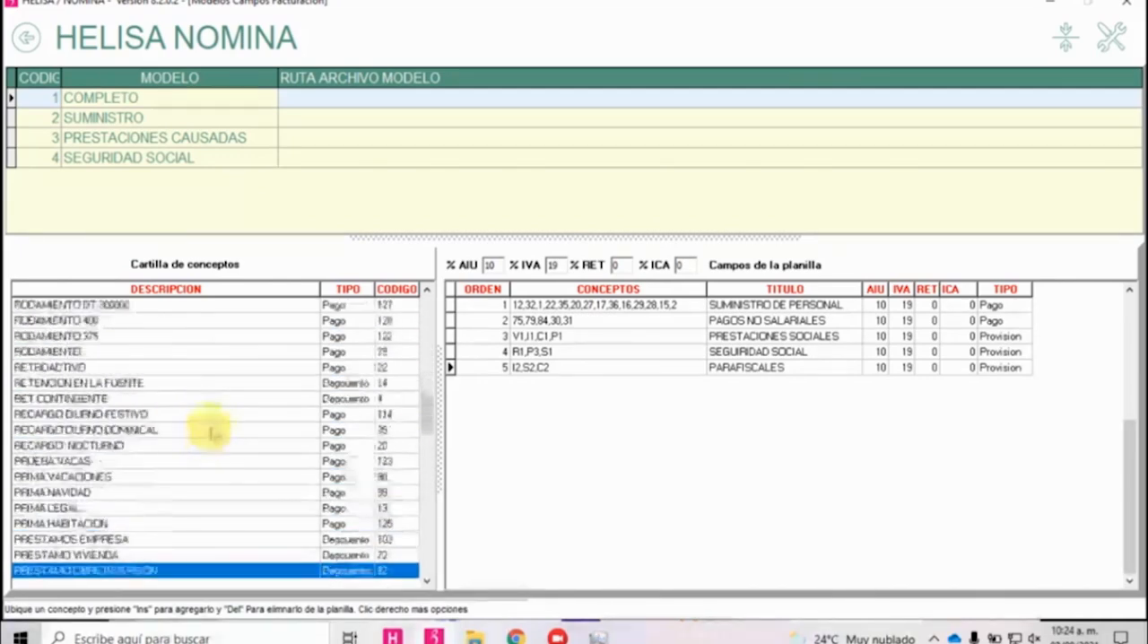
key("Down")
key("Down")
key("Down")
key("Down")
key("Down")
key("Down")
key("Down")
key("Down")
key("Down")
key("Down")
key("Down")
key("Down")
key("Down")
key("Down")
key("Down")
key("Down")
key("Down")
key("Down")
left_click(729, 305)
left_click(180, 493)
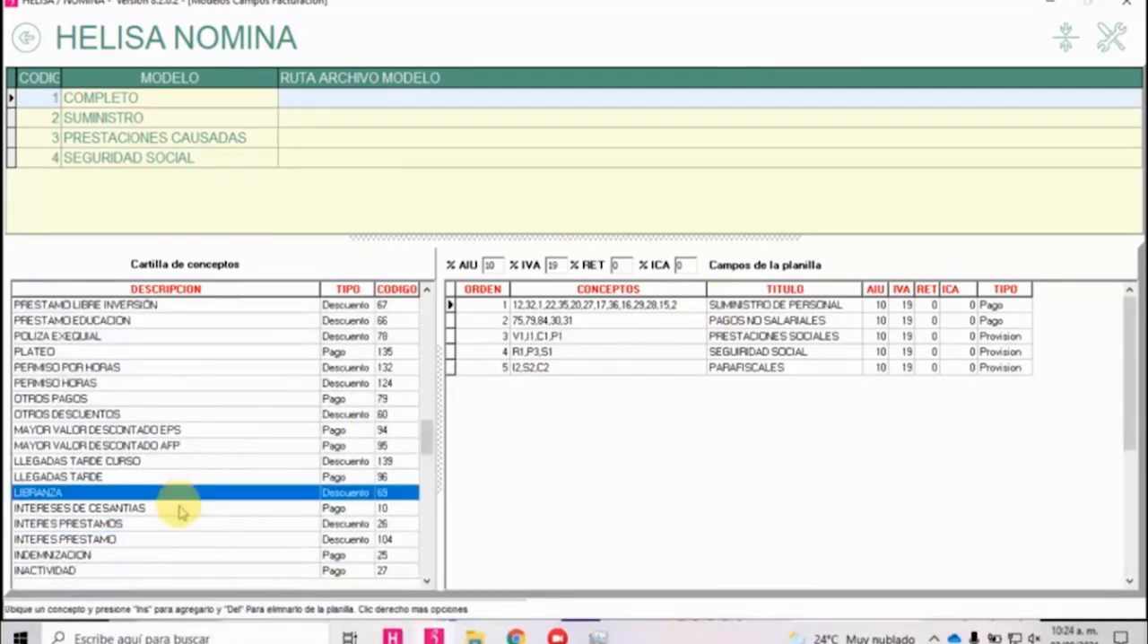
key("Down")
key("Down")
key("Down")
key("Down")
key("Down")
key("Down")
key("Down")
key("Down")
key("Down")
key("Down")
key("Down")
key("Down")
key("Down")
key("Down")
key("Down")
key("Down")
key("Down")
key("Down")
key("Down")
key("Down")
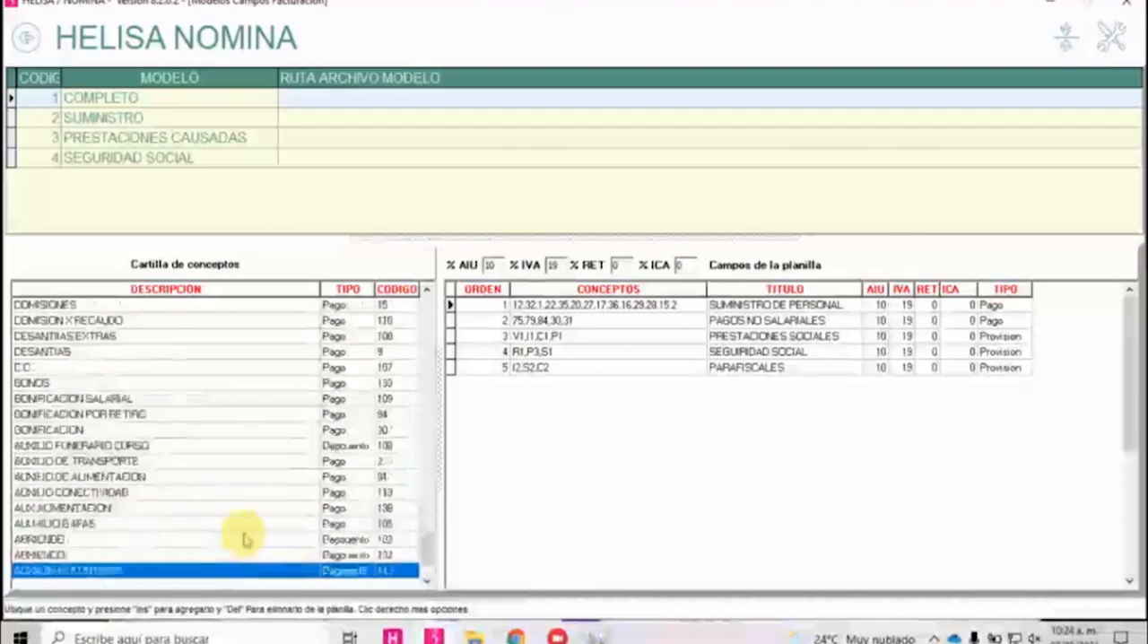
key("Down")
key("Down")
key("Down")
key("Down")
key("Up")
key("Up")
key("Up")
key("Up")
key("Up")
key("Up")
key("Up")
key("Up")
key("Up")
key("Up")
key("Up")
key("Up")
key("Up")
key("Up")
key("Up")
key("Up")
key("Up")
key("Up")
key("Up")
key("Up")
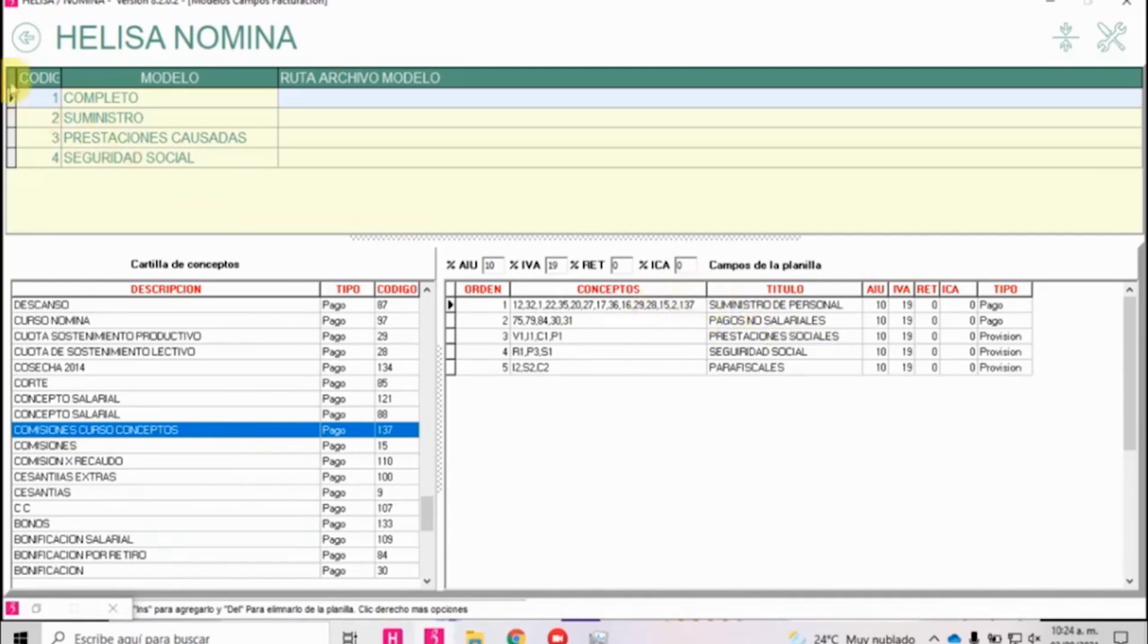
left_click(285, 396)
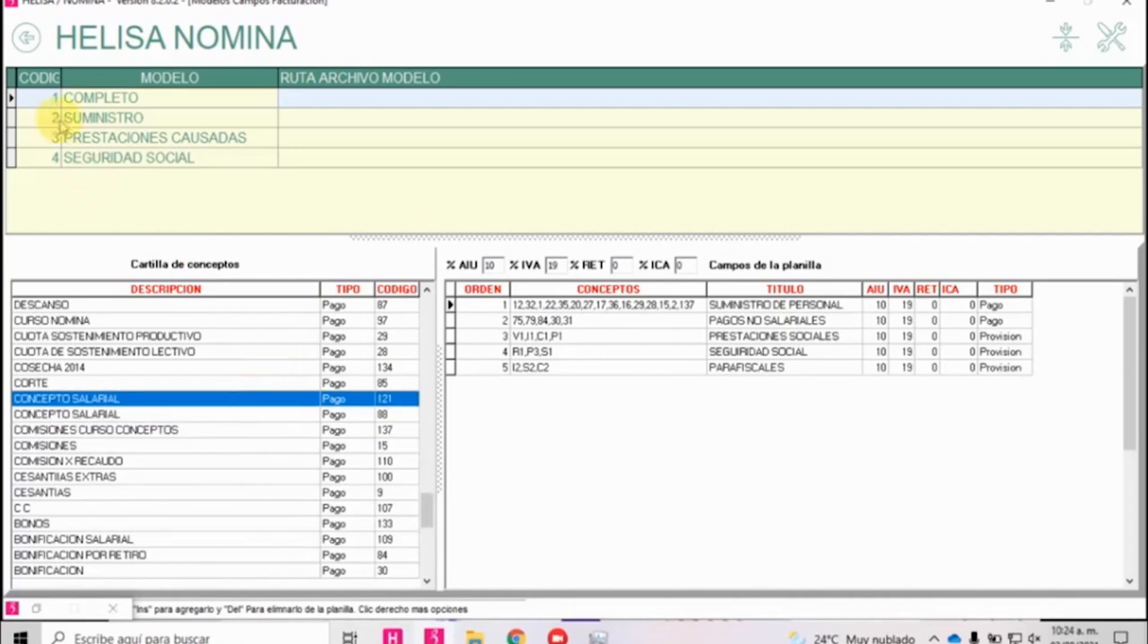
Leave the billing models and open the parameters of Certificado de Ingresos y Retenciones among the certificates and letters.
left_click(26, 38)
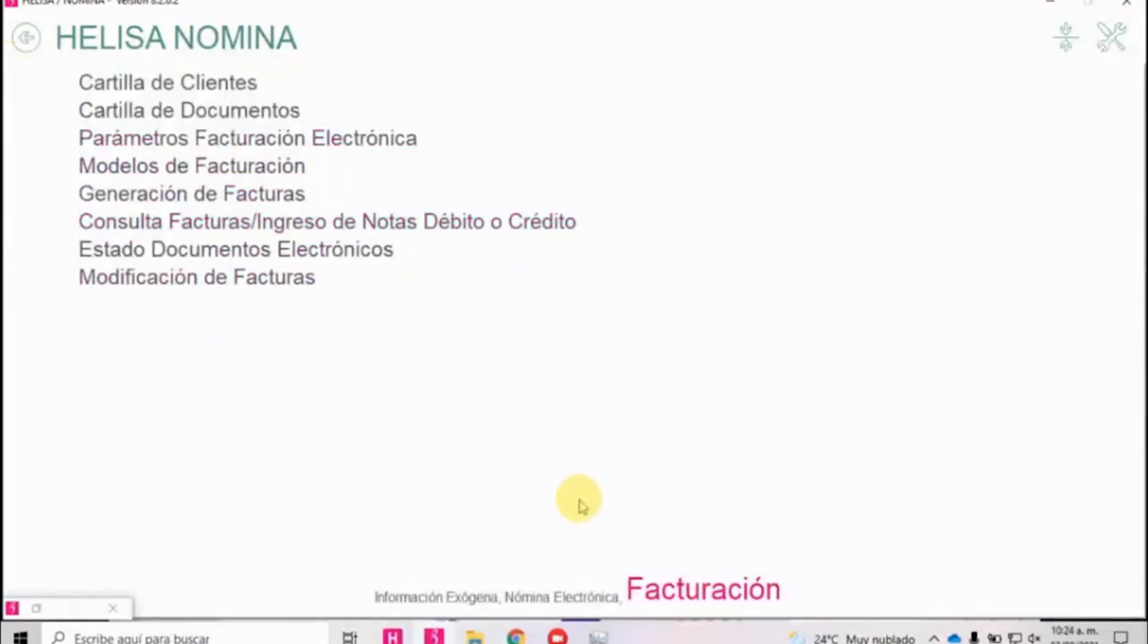
left_click(27, 38)
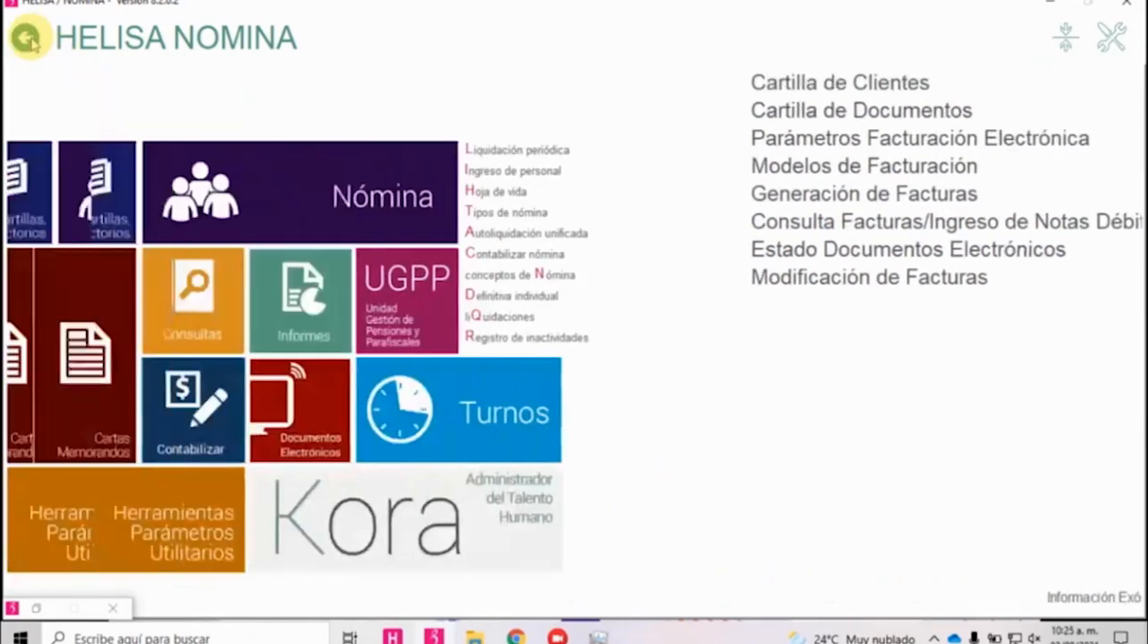
left_click(554, 346)
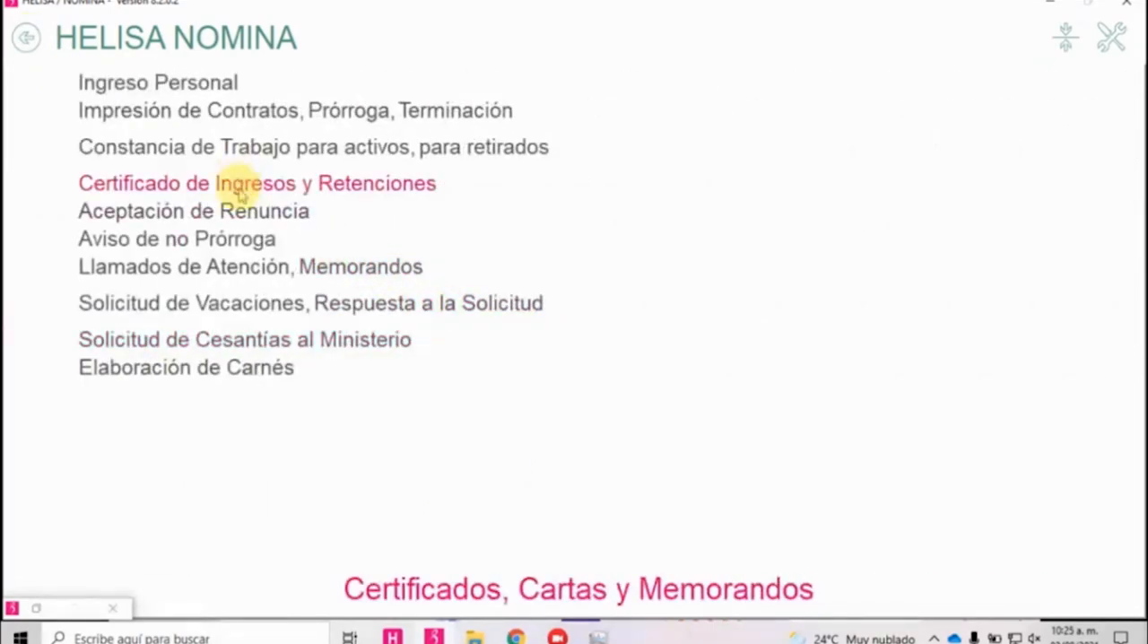
left_click(239, 188)
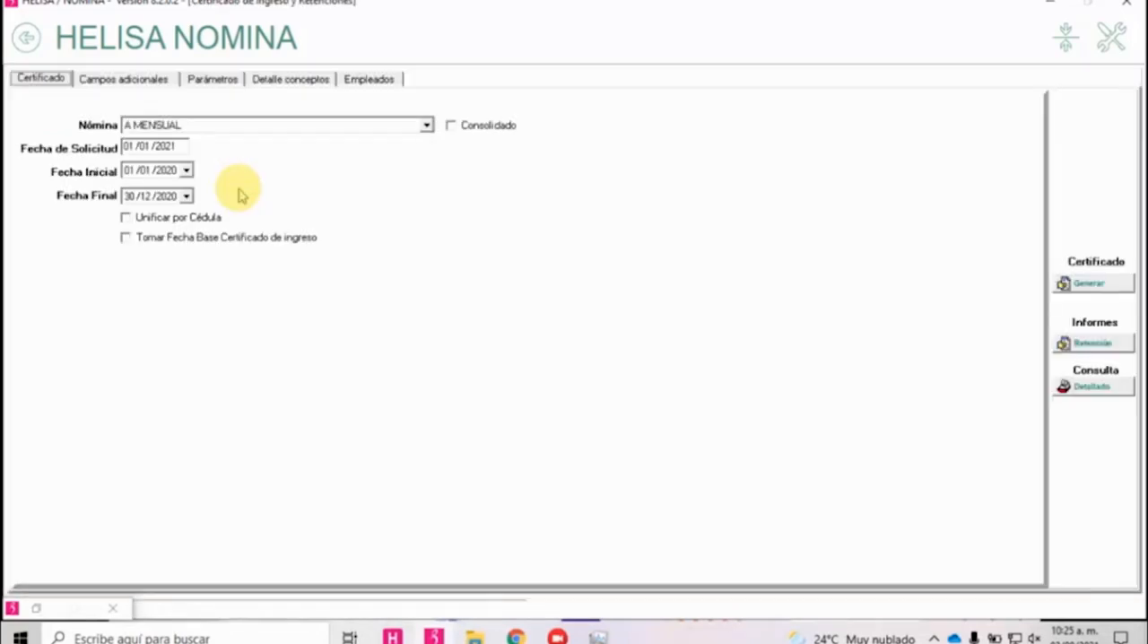
left_click(218, 82)
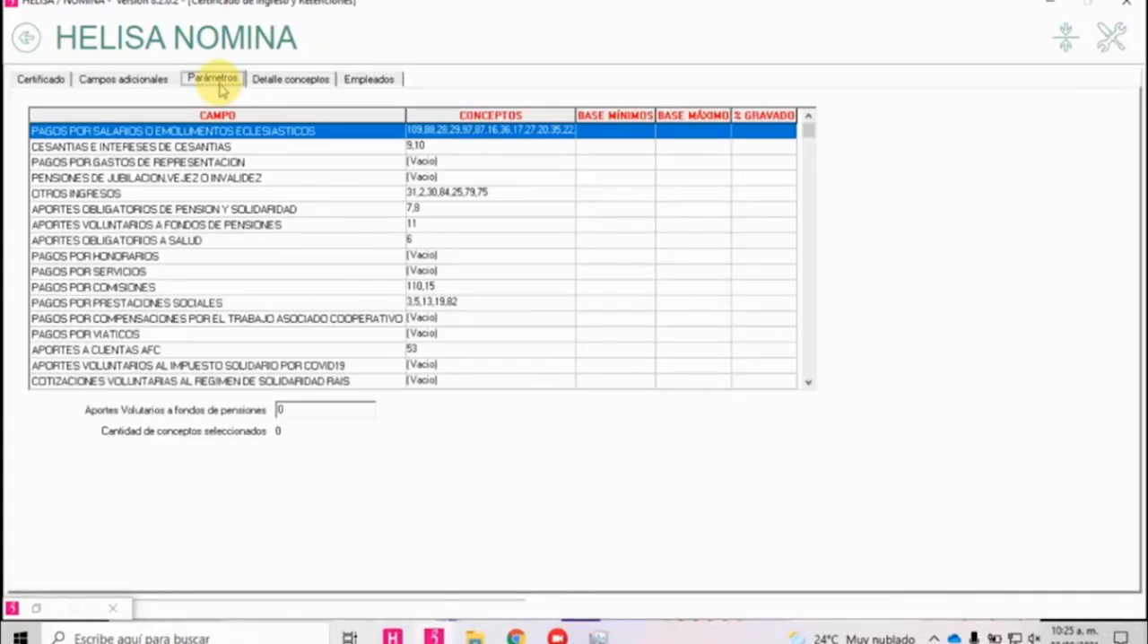
Add the concept COMISIONES CURSO CONCEPTOS, code 137, to the field PAGOS POR SALARIOS O EMOLUMENTOS ECLESIASTICOS and accept the selection.
right_click(224, 139)
left_click(226, 144)
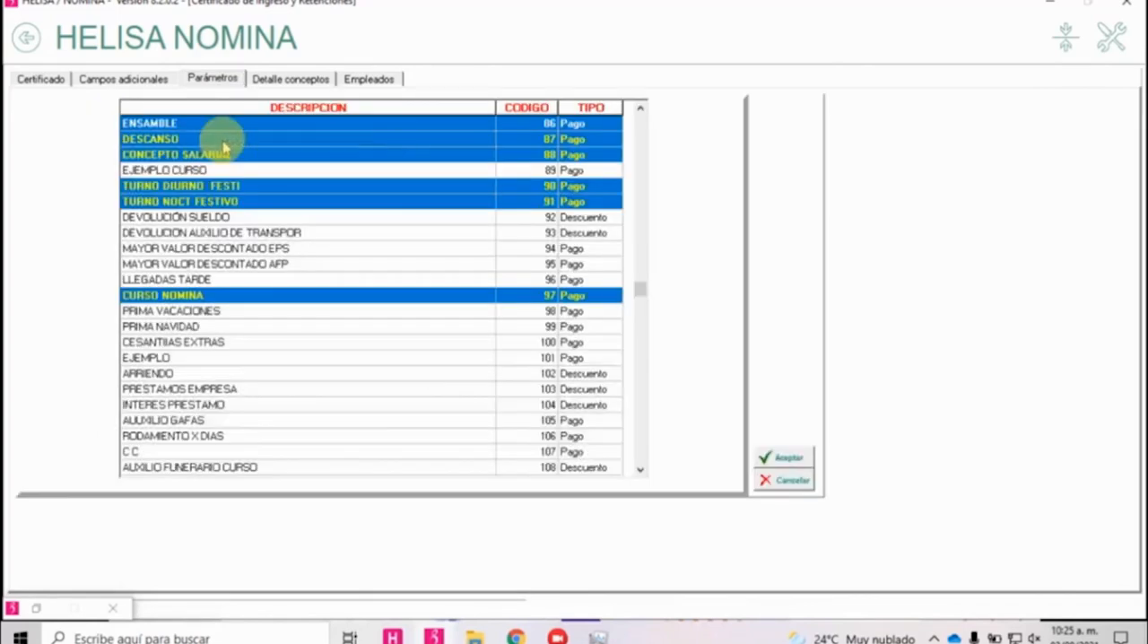
scroll(241, 251, "up", 6)
scroll(240, 252, "up", 7)
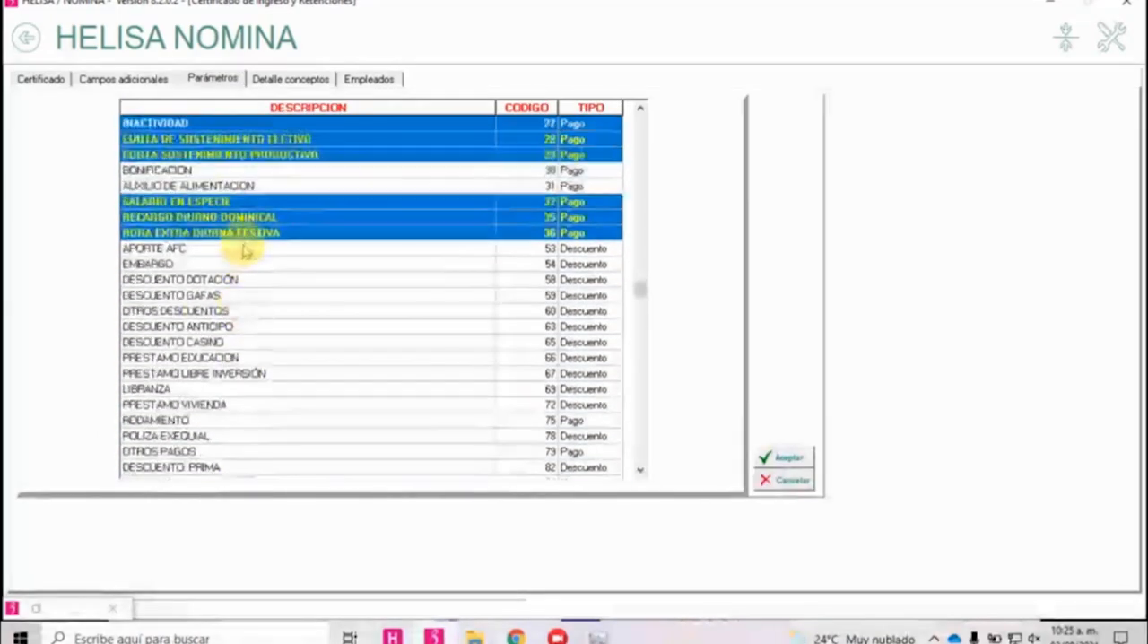
scroll(251, 247, "up", 1)
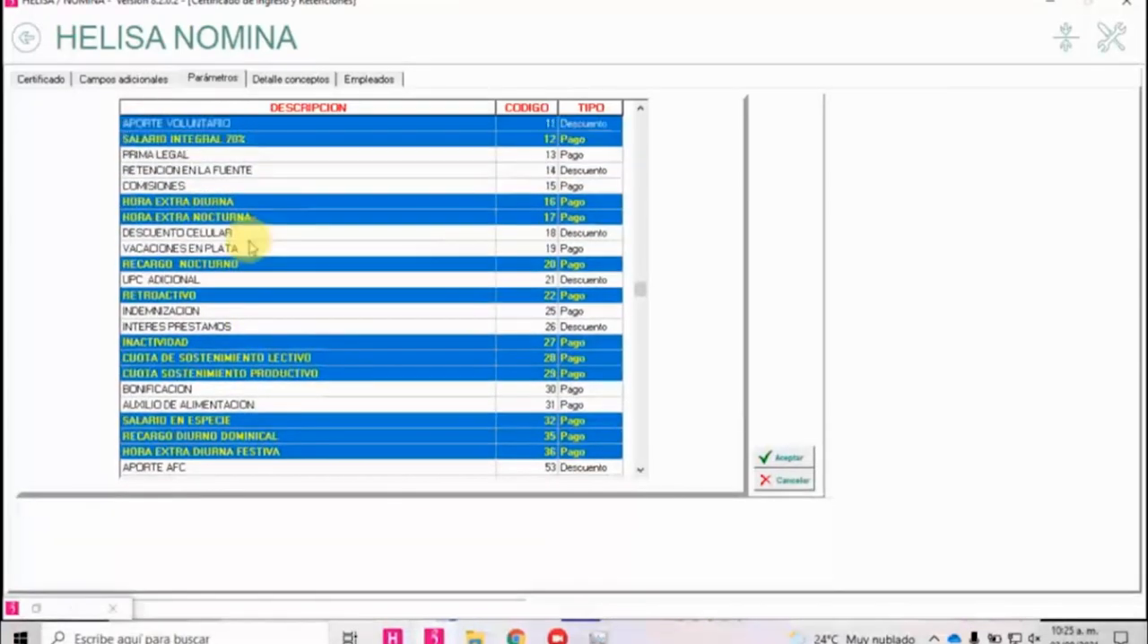
scroll(243, 250, "up", 1)
scroll(251, 238, "up", 2)
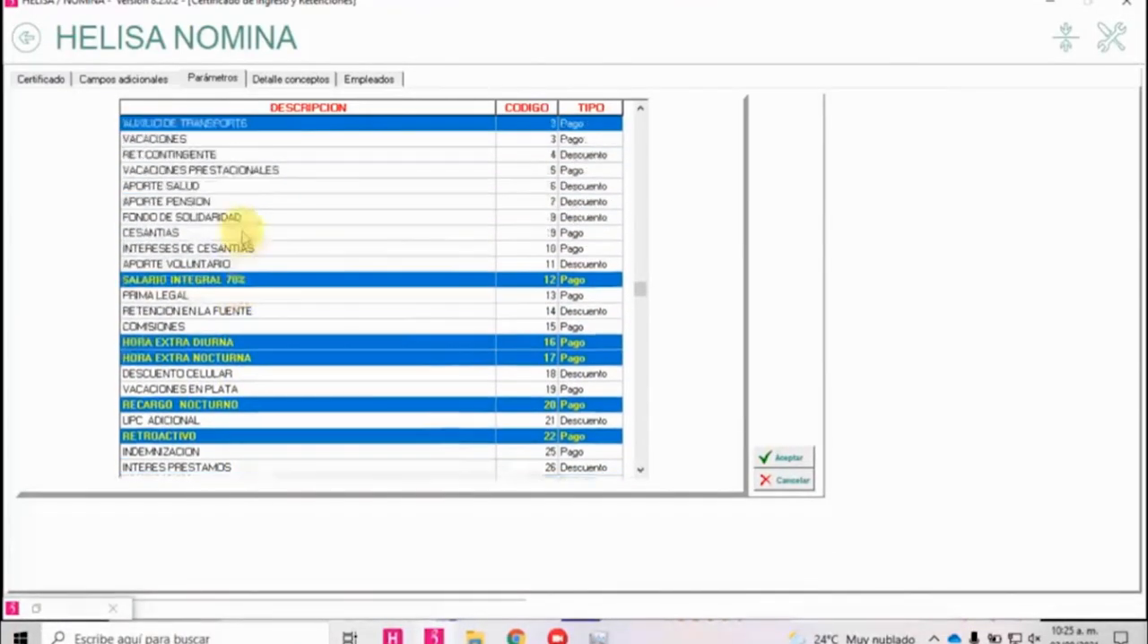
scroll(260, 235, "up", 1)
scroll(263, 240, "down", 7)
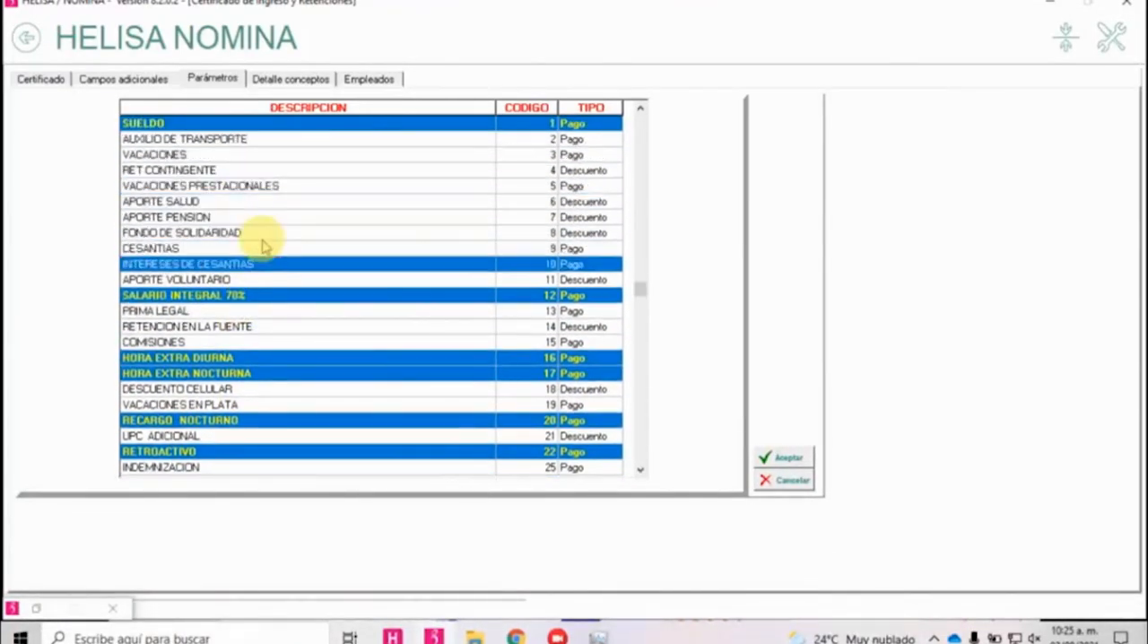
scroll(257, 274, "down", 7)
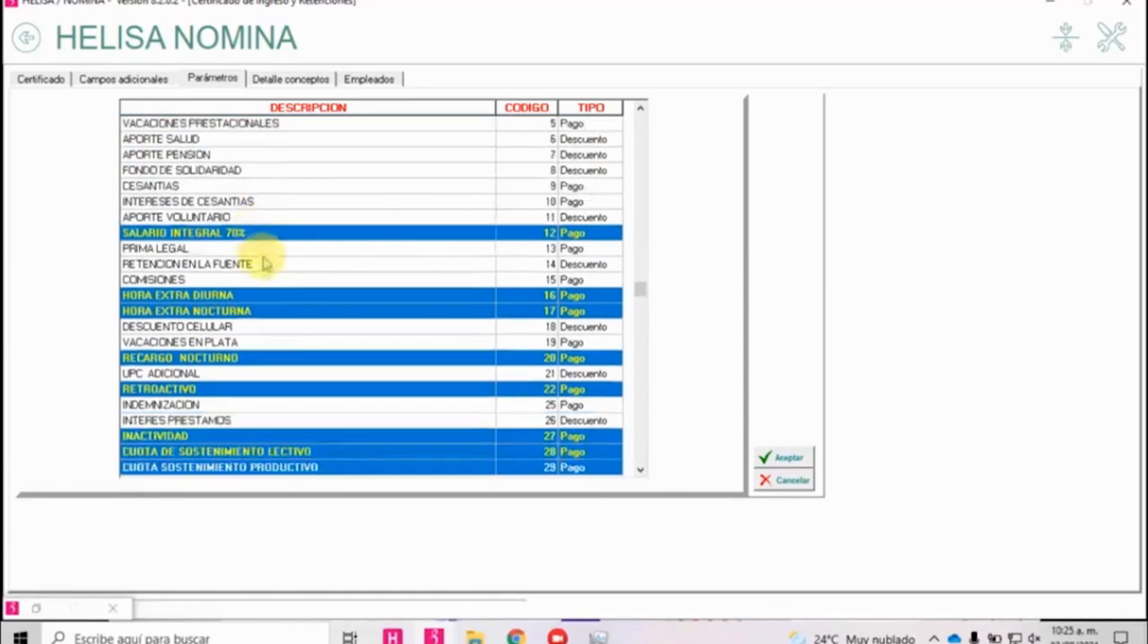
scroll(263, 285, "down", 7)
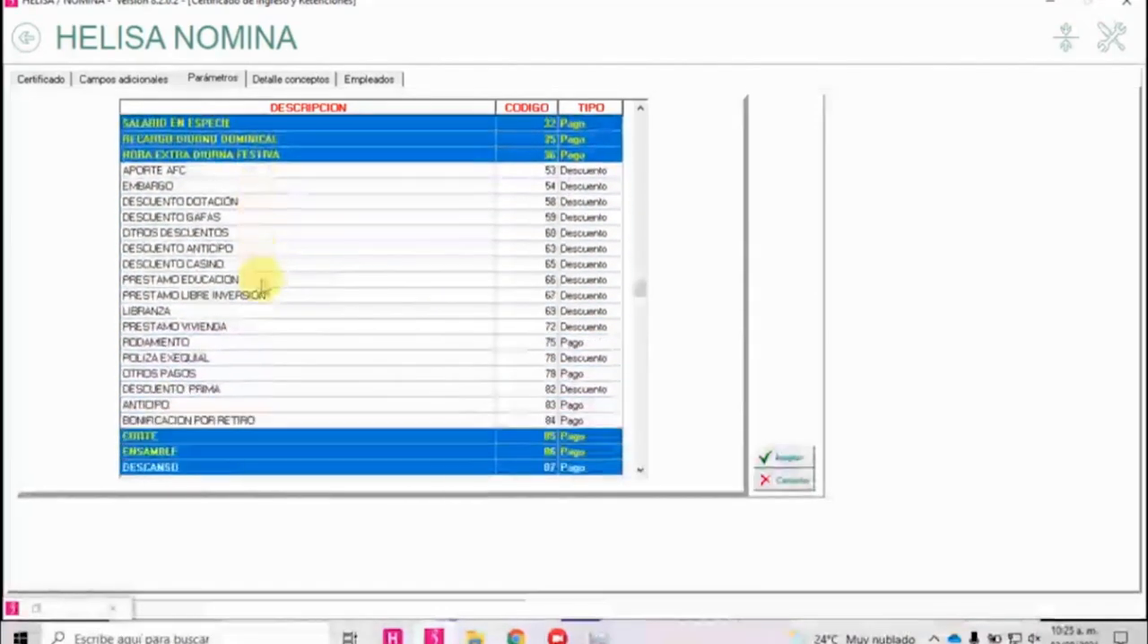
scroll(263, 286, "down", 8)
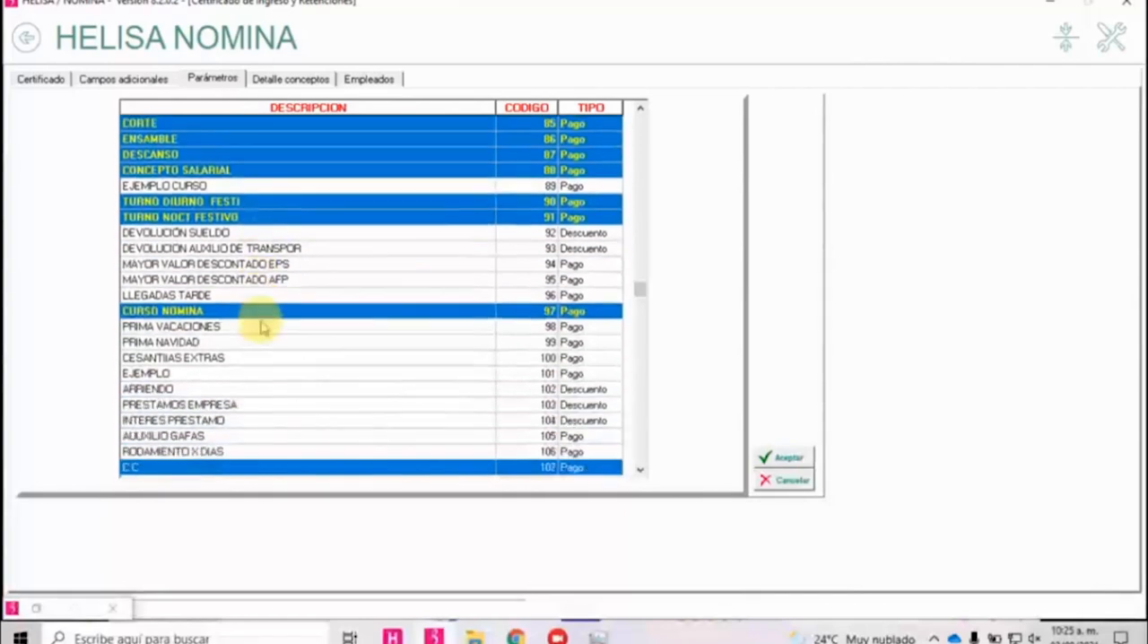
scroll(277, 329, "down", 5)
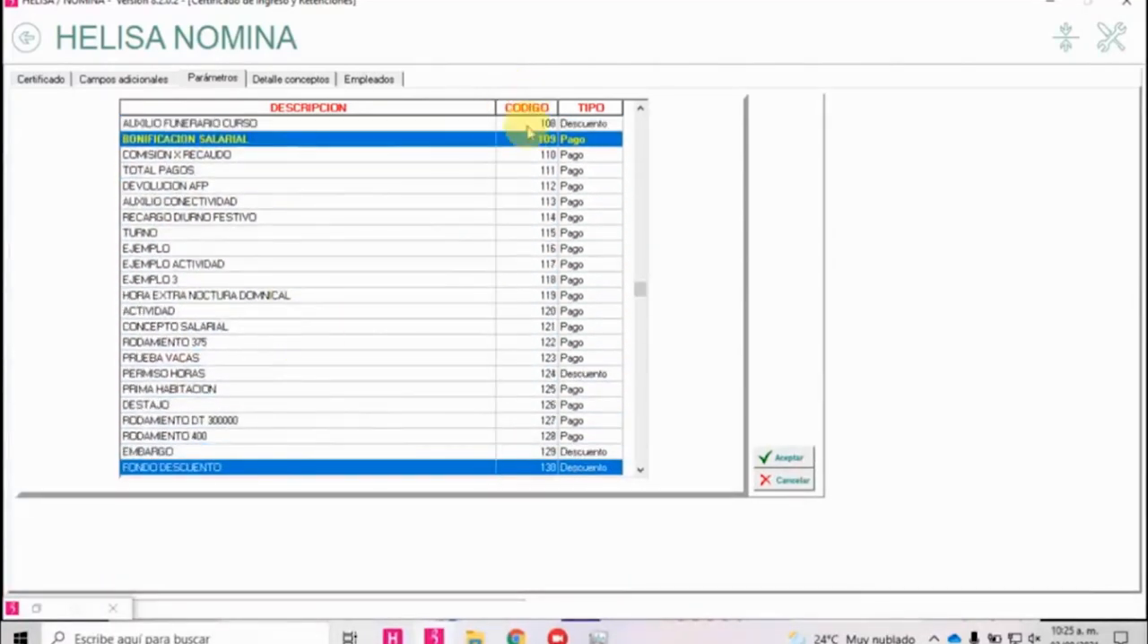
scroll(538, 216, "down", 9)
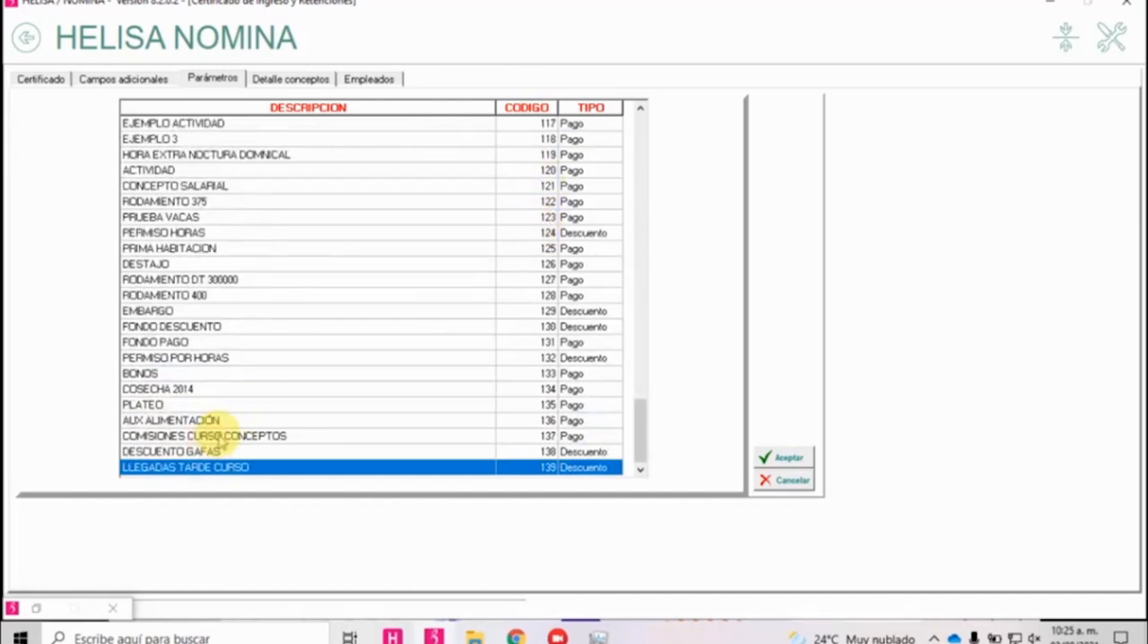
left_click(213, 435)
left_click(780, 456)
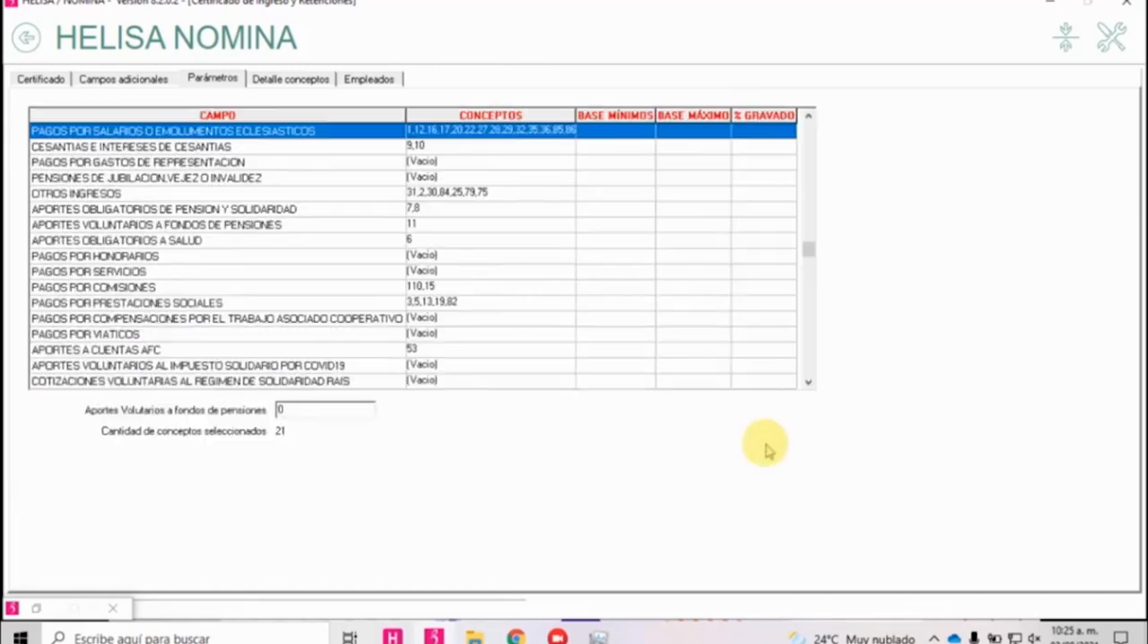
Leave the income certificate and open the parameters of Constancia de Trabajo para activos.
left_click(26, 37)
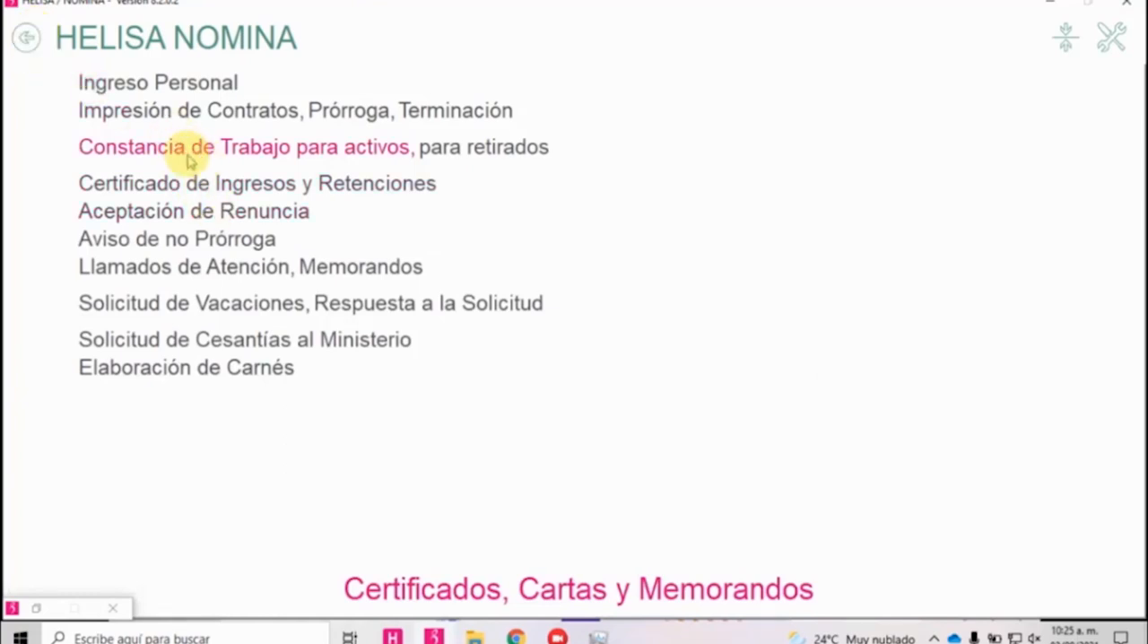
left_click(242, 152)
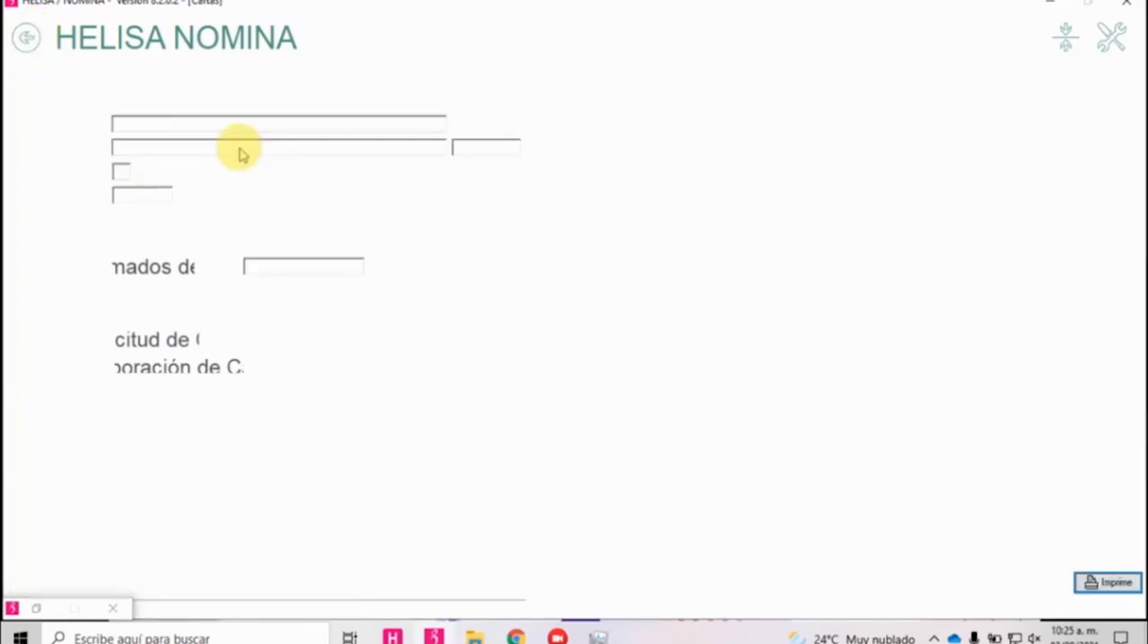
left_click(72, 78)
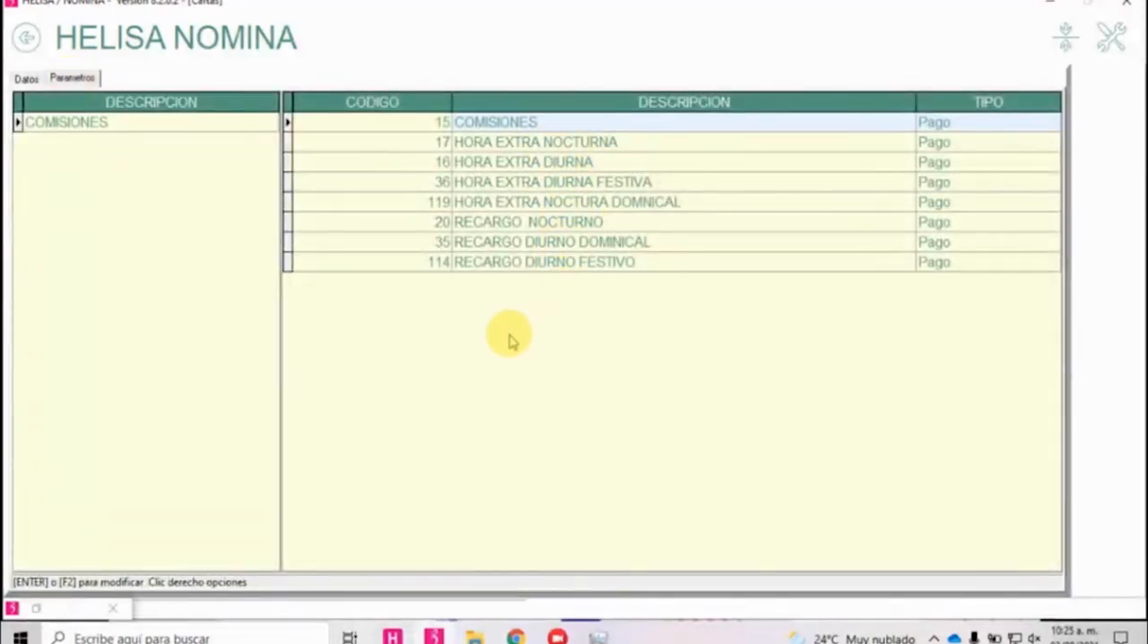
Mark COMISIONES CURSO CONCEPTOS, code 137, among the concepts related to COMISIONES for the work certificate and accept the selection.
right_click(537, 325)
left_click(556, 332)
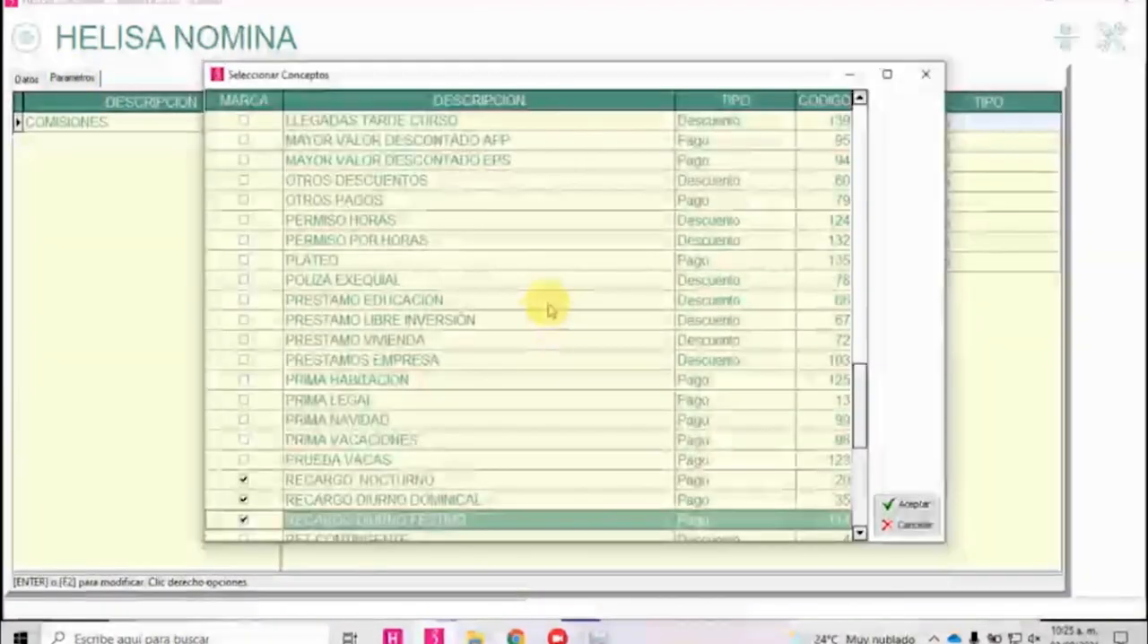
scroll(382, 232, "up", 20)
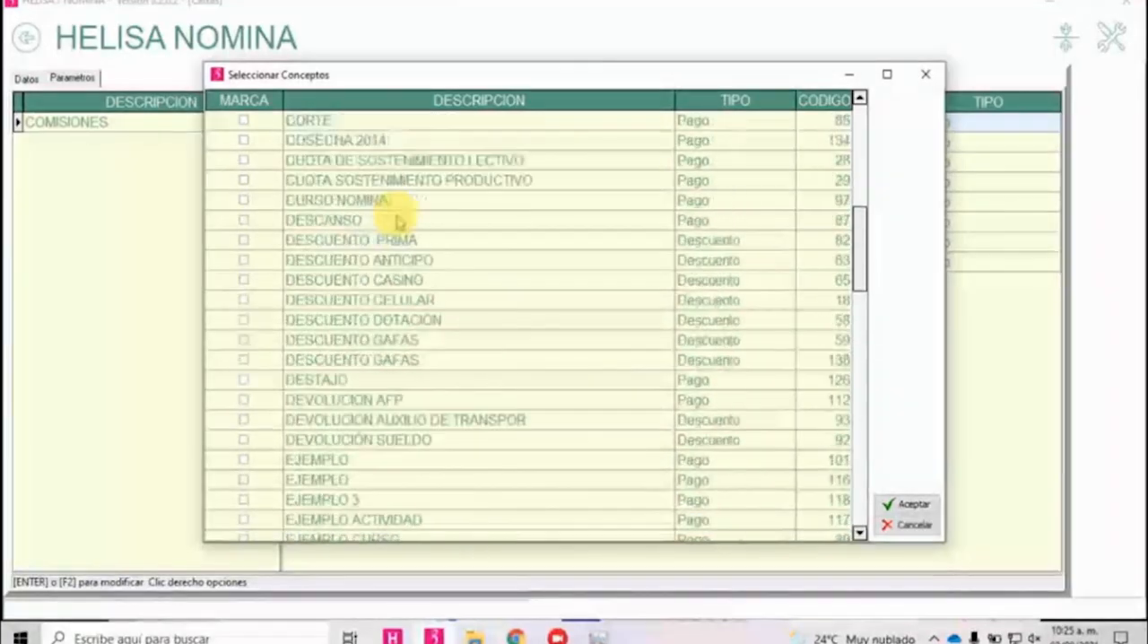
scroll(426, 240, "down", 2)
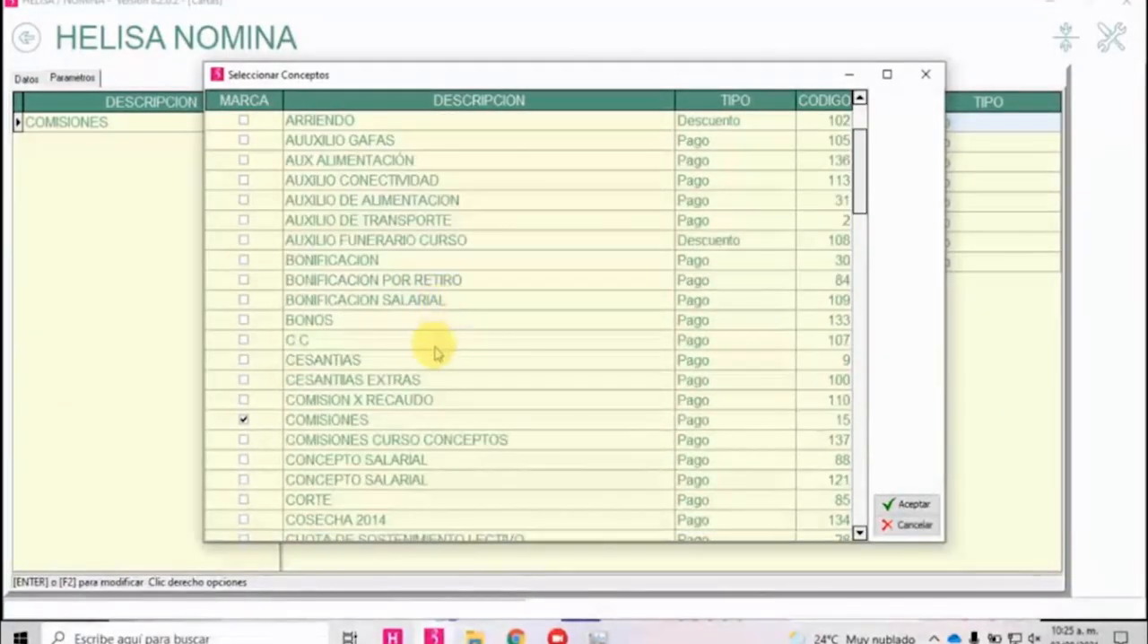
left_click(244, 439)
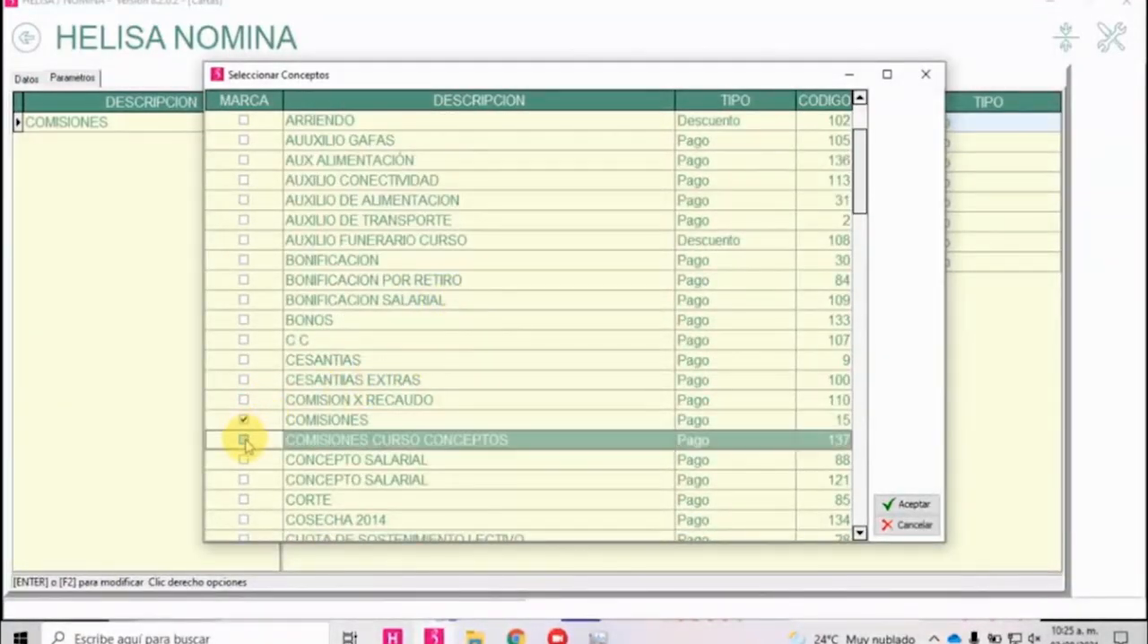
left_click(908, 504)
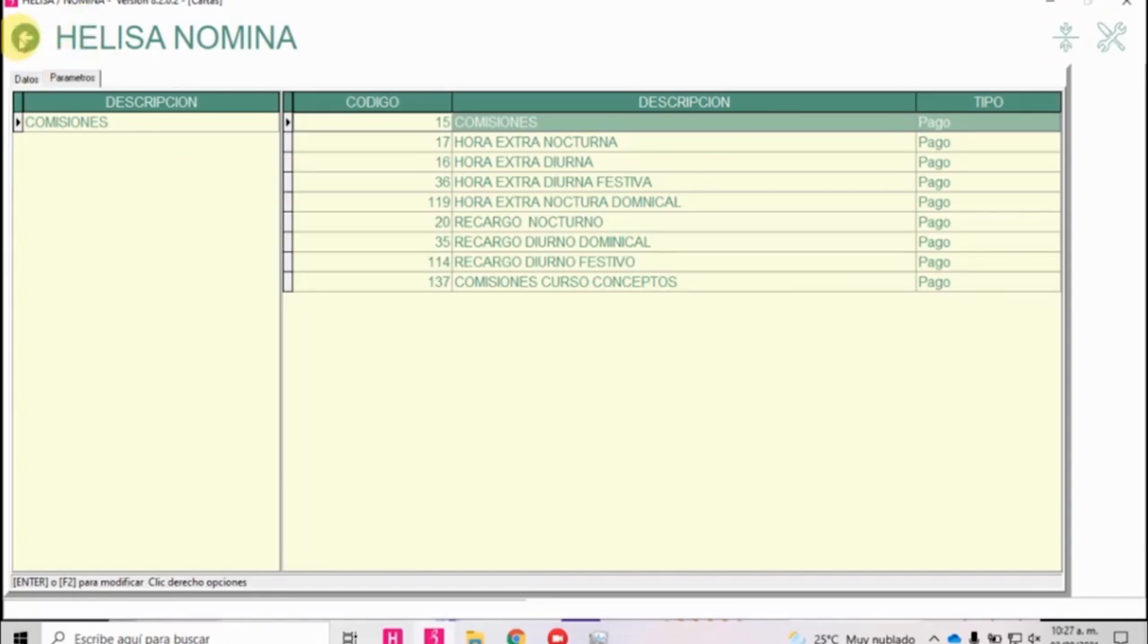
Leave the work certificate for the main menu and open Parámetros Particulares under Herramientas Parámetros Utilitarios.
left_click(27, 36)
left_click(27, 37)
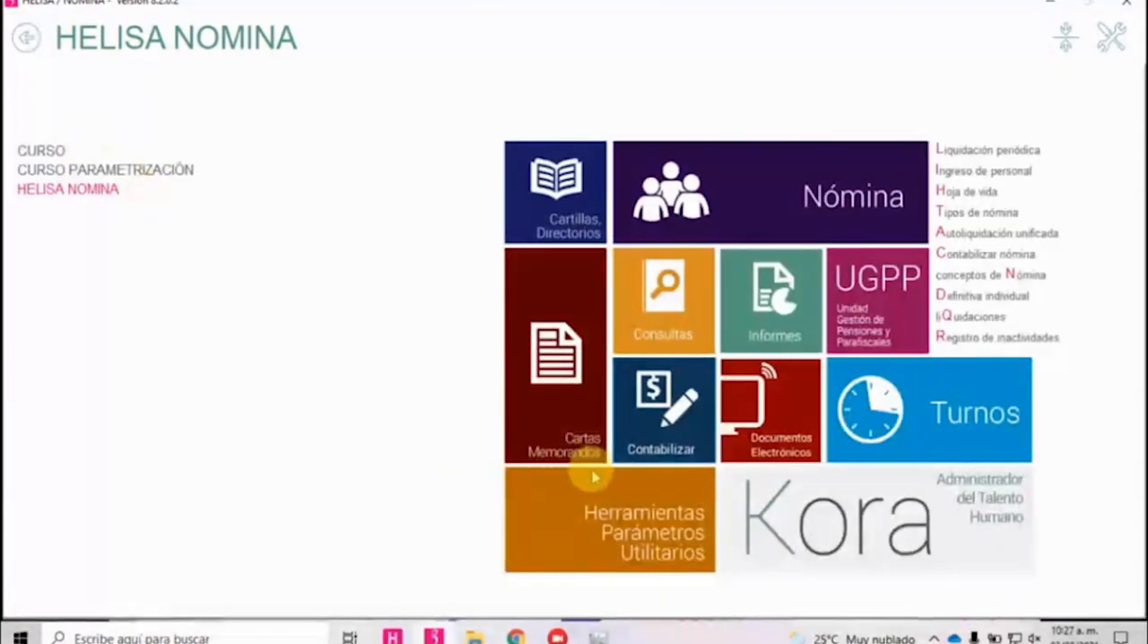
left_click(656, 533)
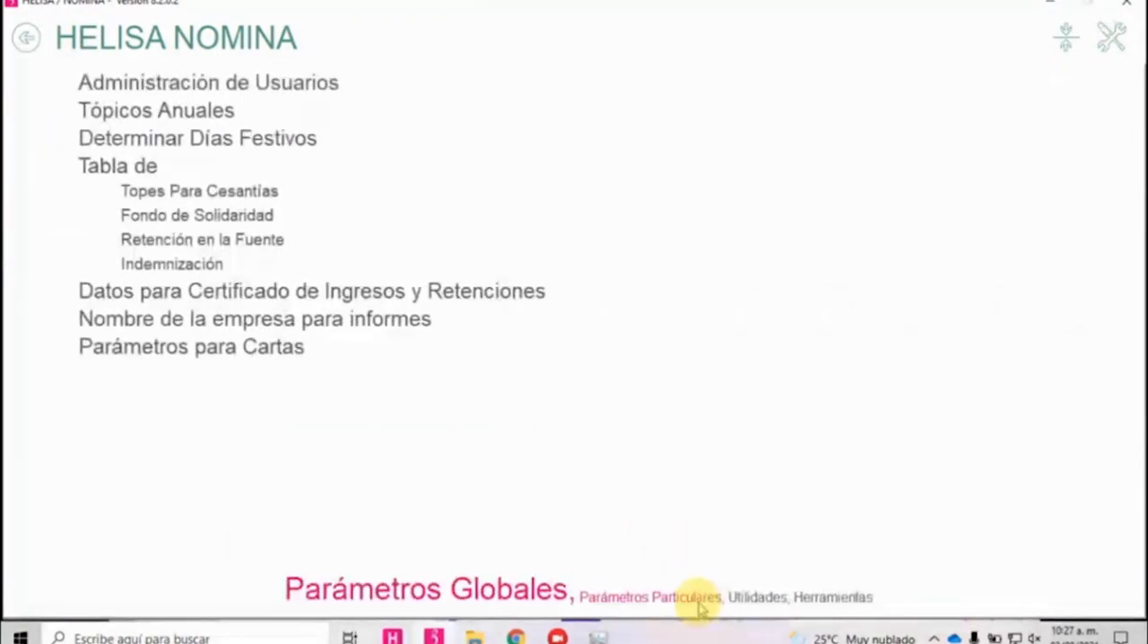
left_click(702, 598)
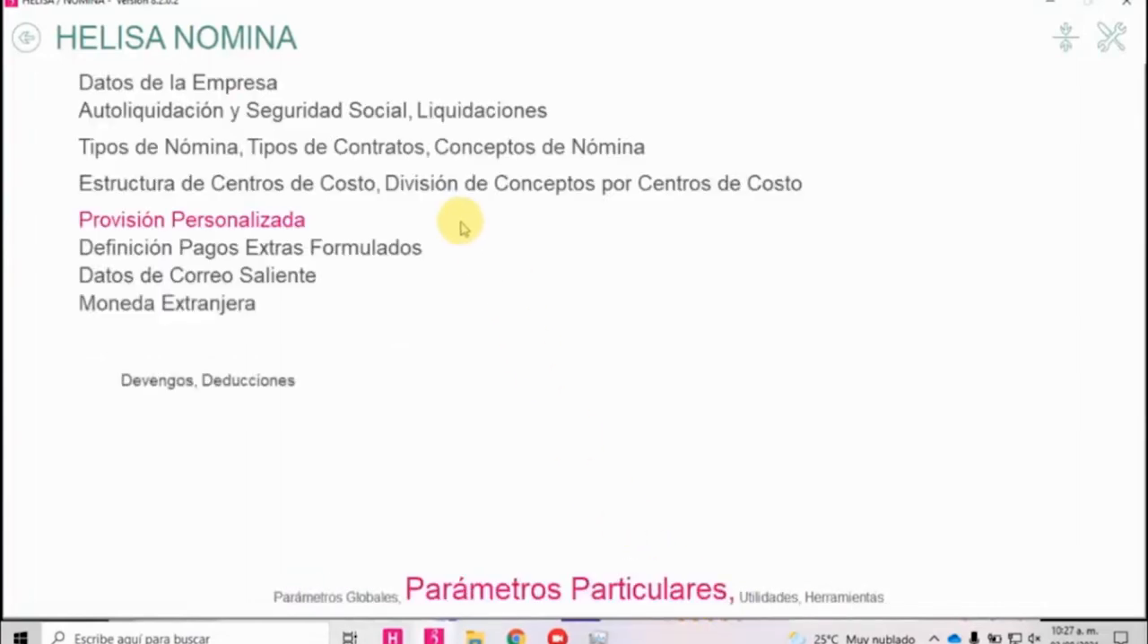
Open the contract type Aprendiz Lectivo for modification, review the Salud condition in its details, accept the record and leave Tipos de Contratos.
left_click(363, 153)
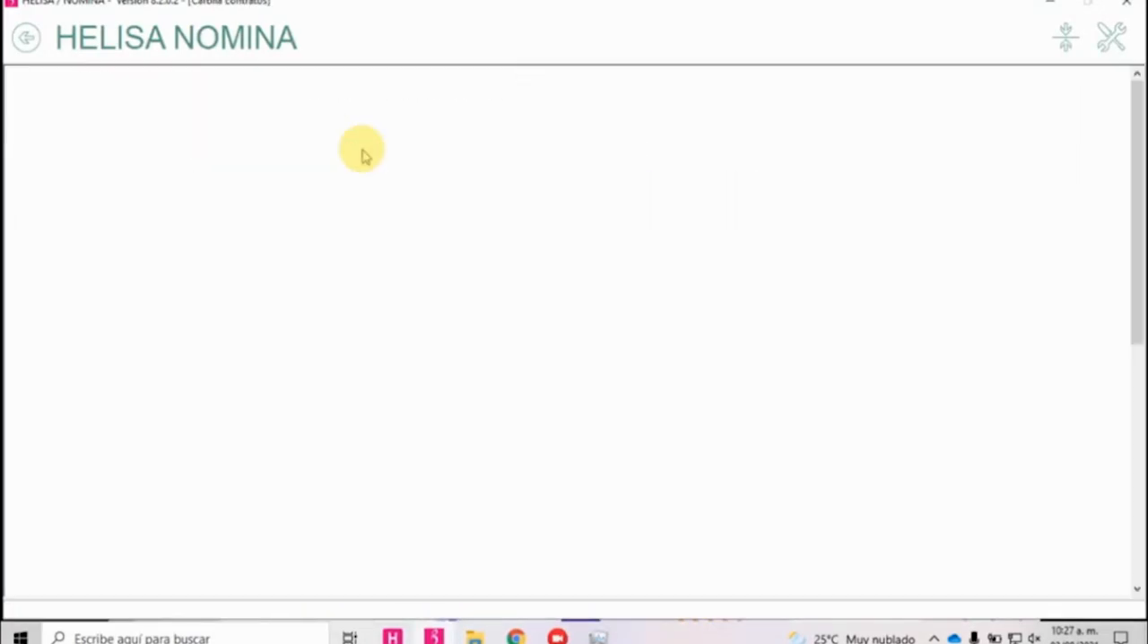
right_click(148, 137)
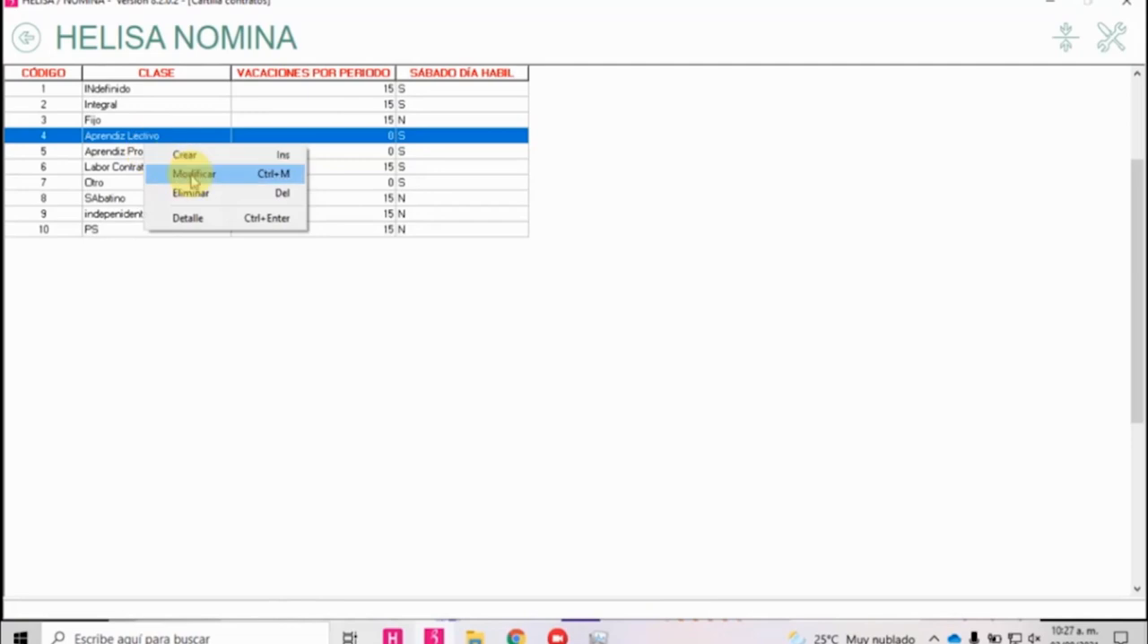
left_click(193, 175)
left_click(88, 351)
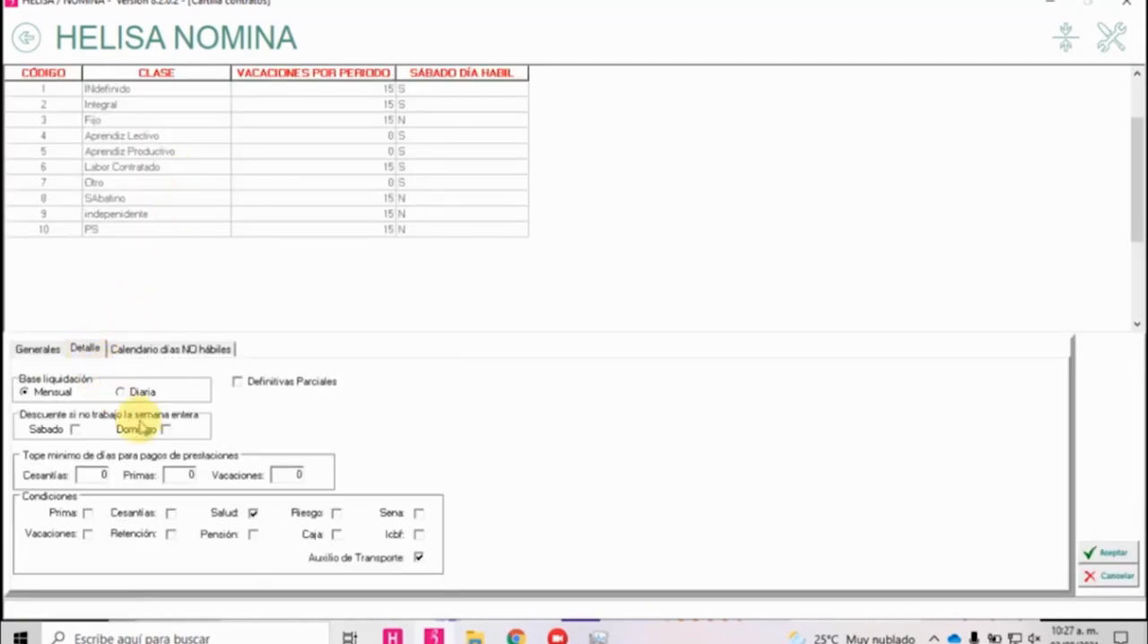
left_click(253, 513)
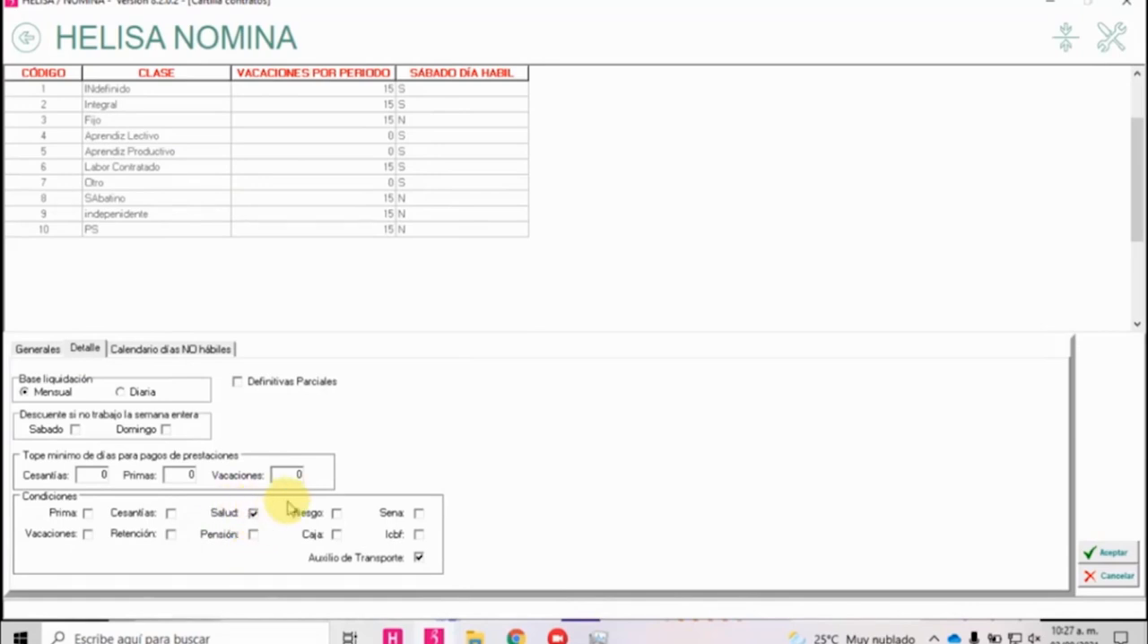
left_click(1109, 553)
left_click(26, 37)
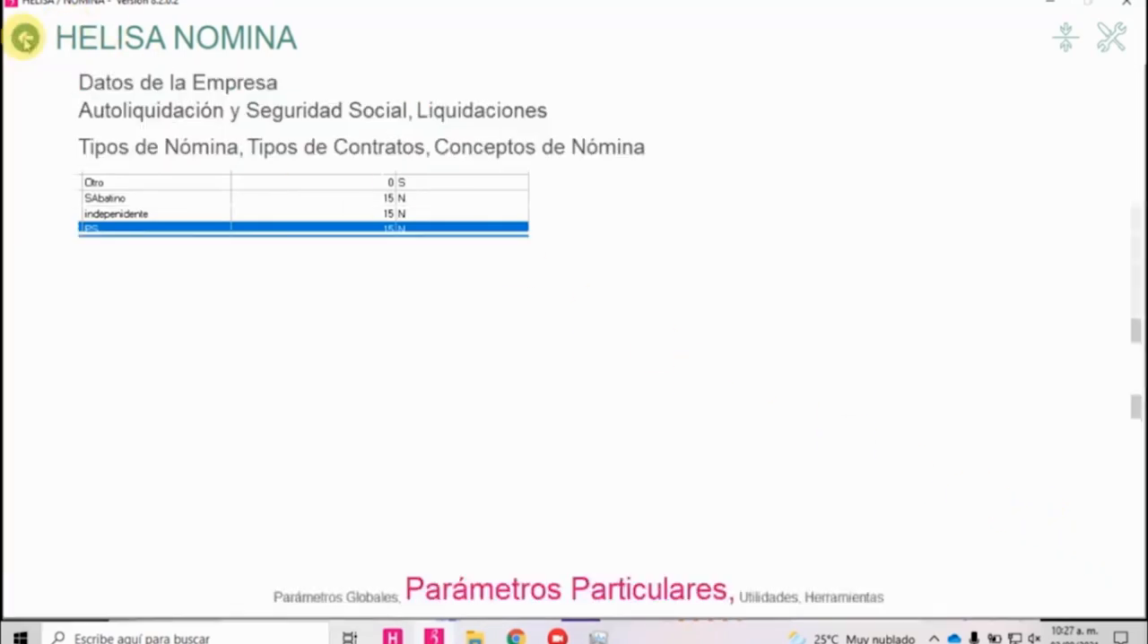
In Conceptos de Nómina, find CUOTA DE SOSTENIMIENTO LECTIVO, check which calculations it is a base for, and accept the record.
left_click(538, 152)
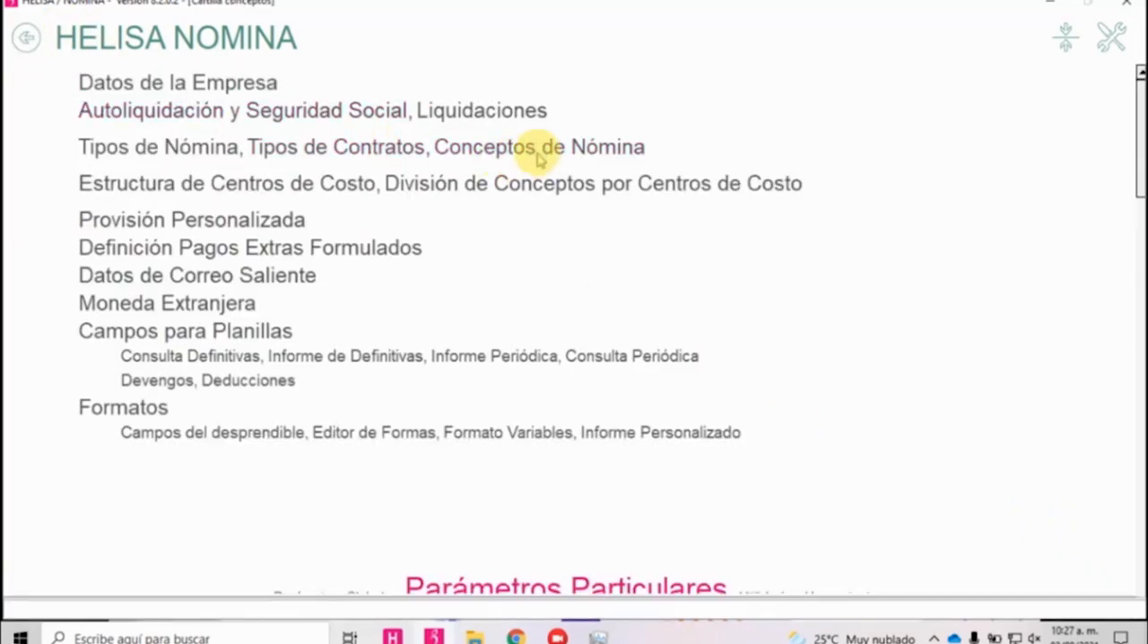
left_click(237, 207)
type("cuo")
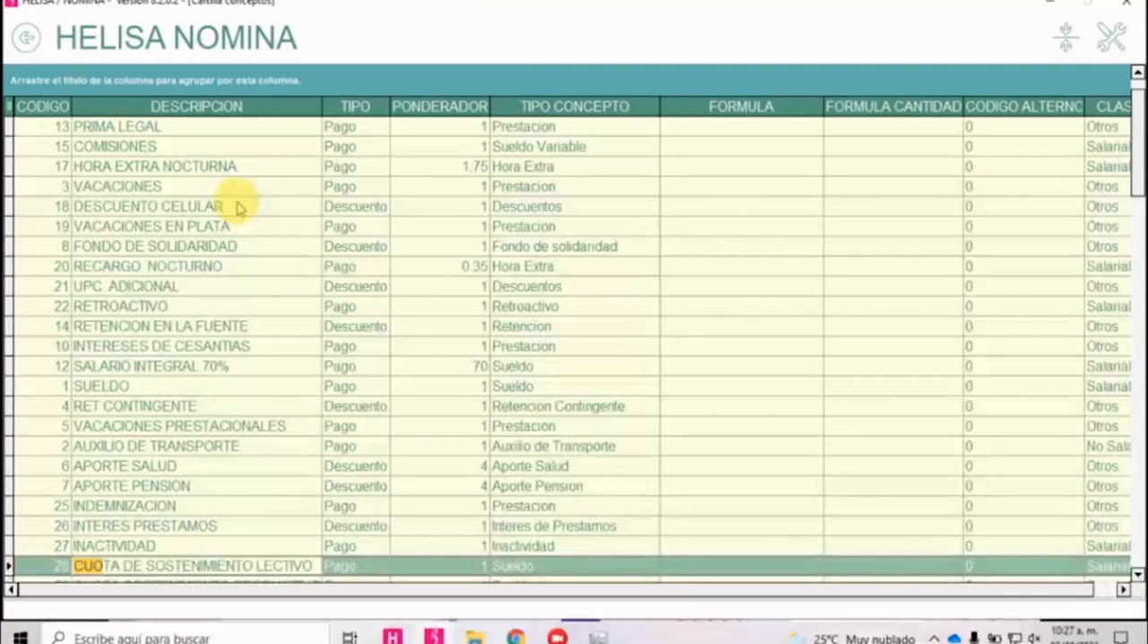
key("Return")
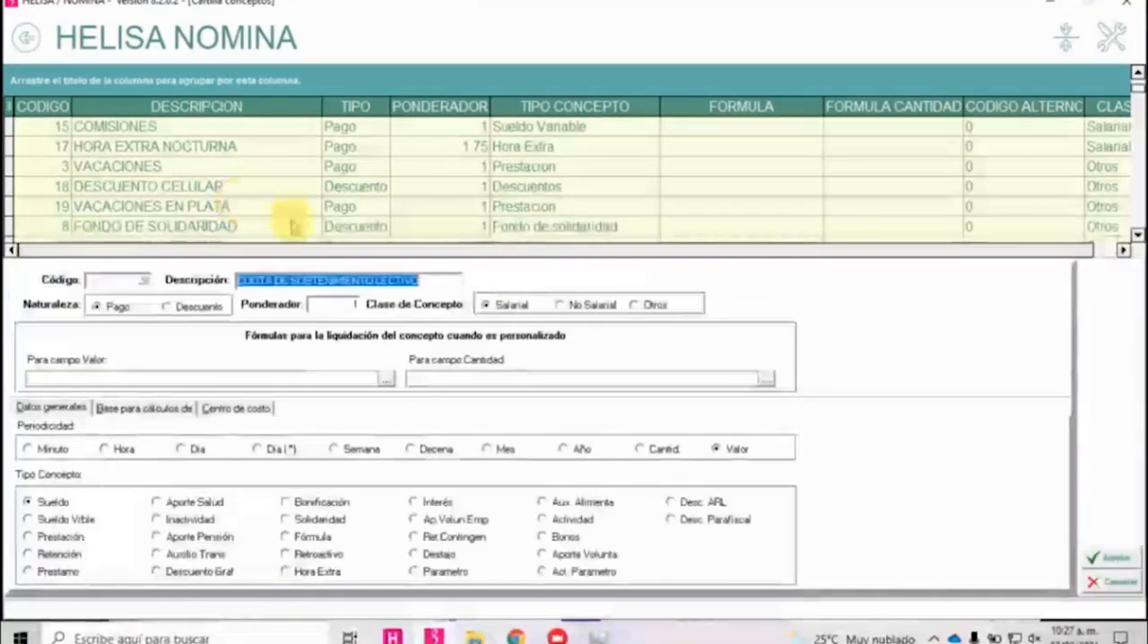
left_click(126, 408)
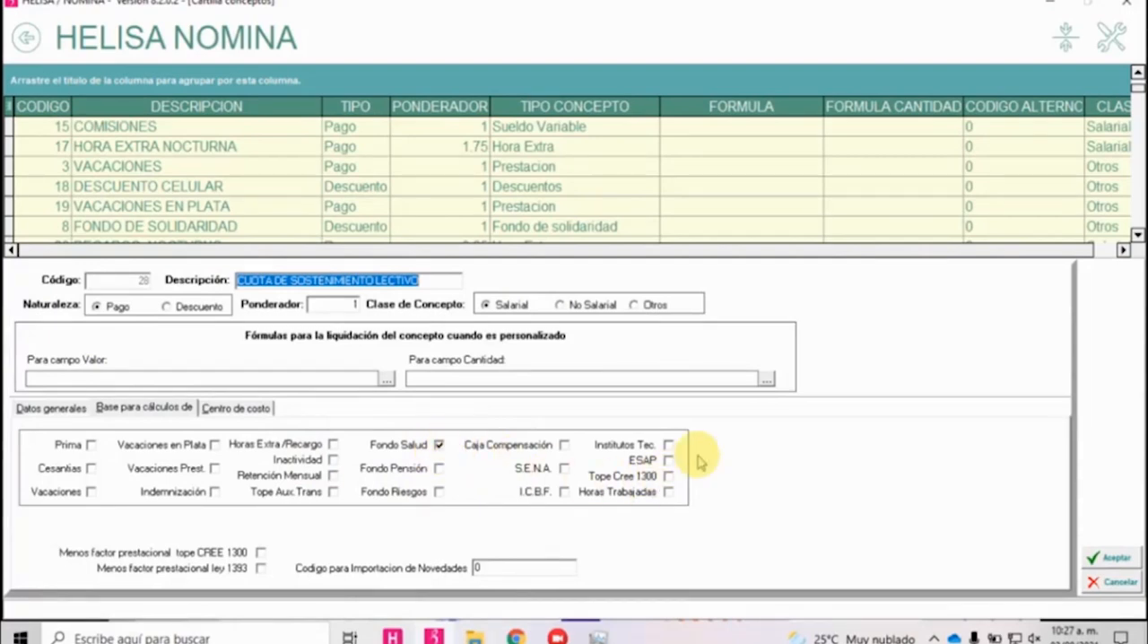
left_click(1111, 558)
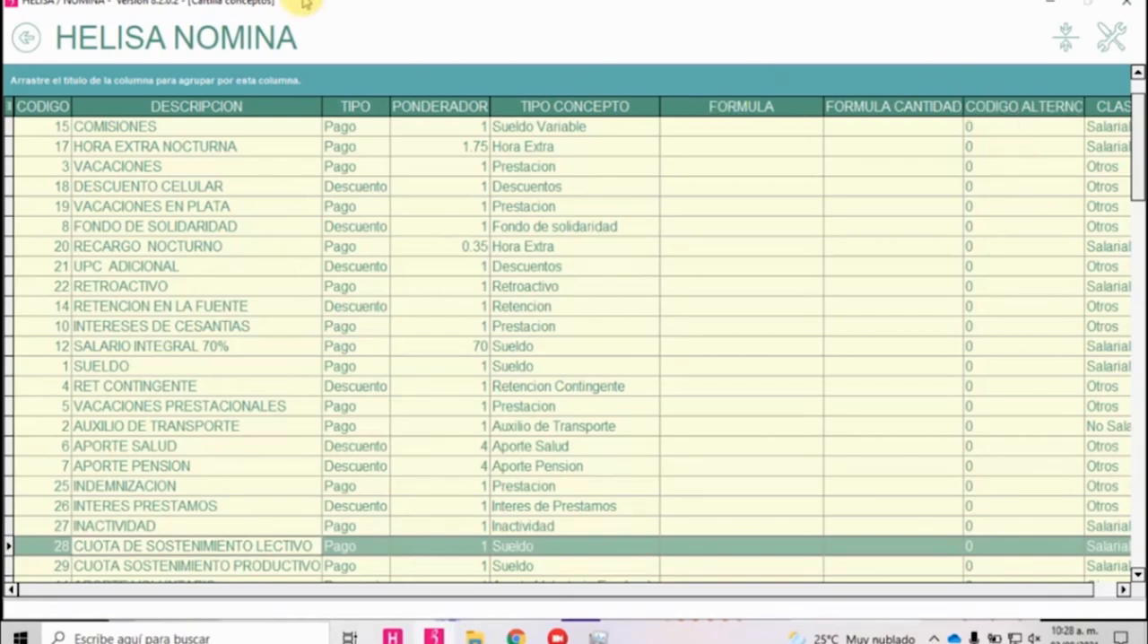
Return to the main menu and open Modelos de Facturación under the Facturación section of Documentos Electrónicos.
left_click(26, 38)
left_click(26, 37)
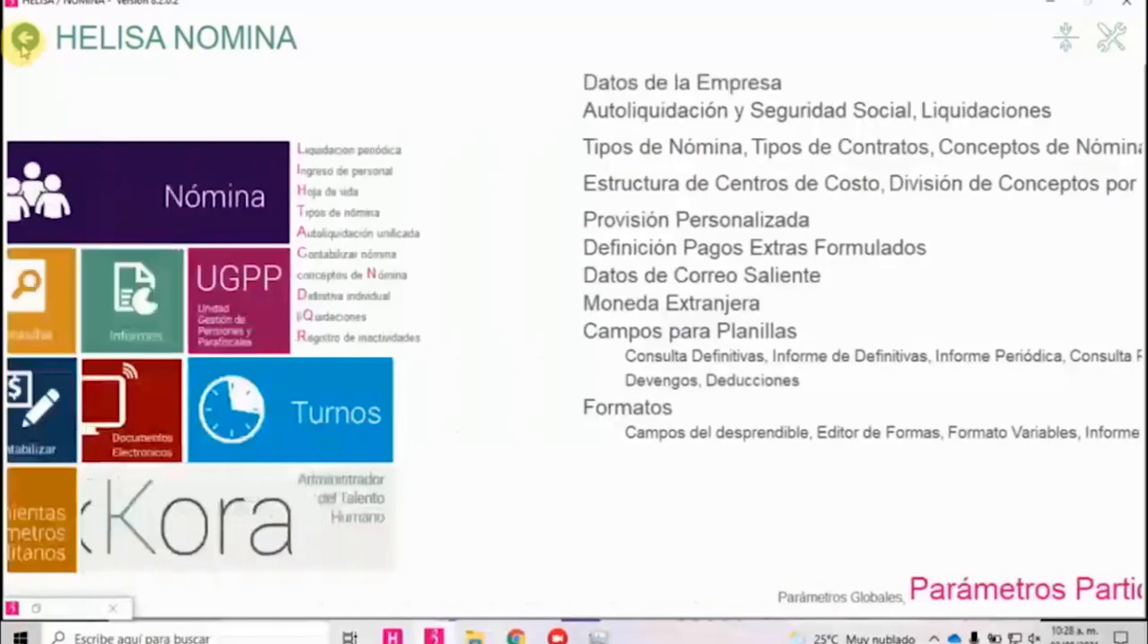
left_click(671, 422)
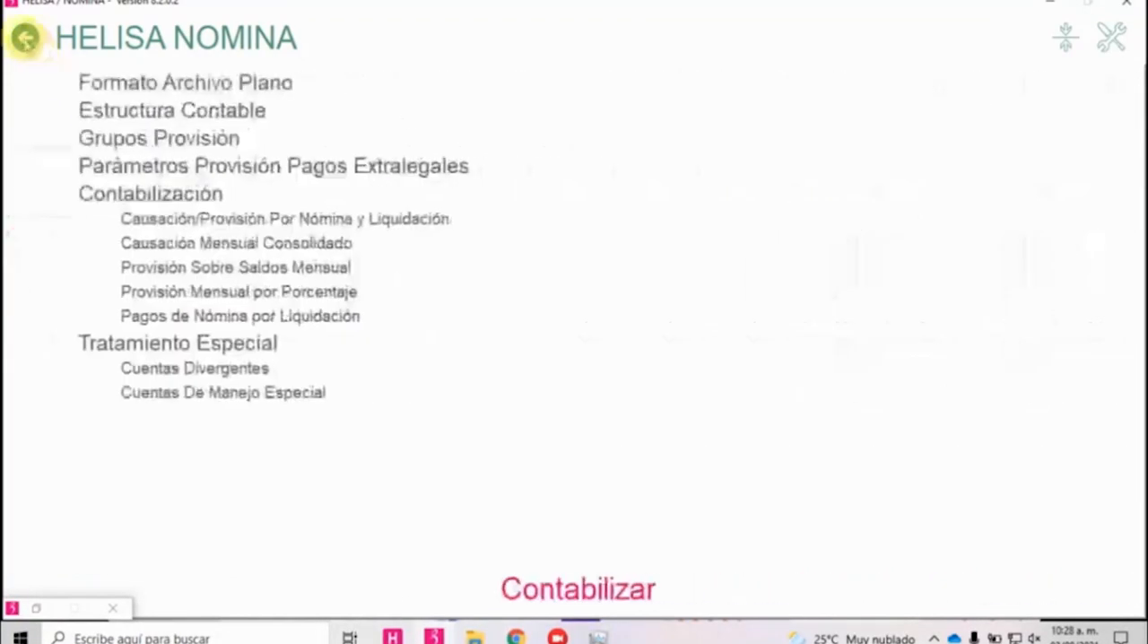
left_click(26, 38)
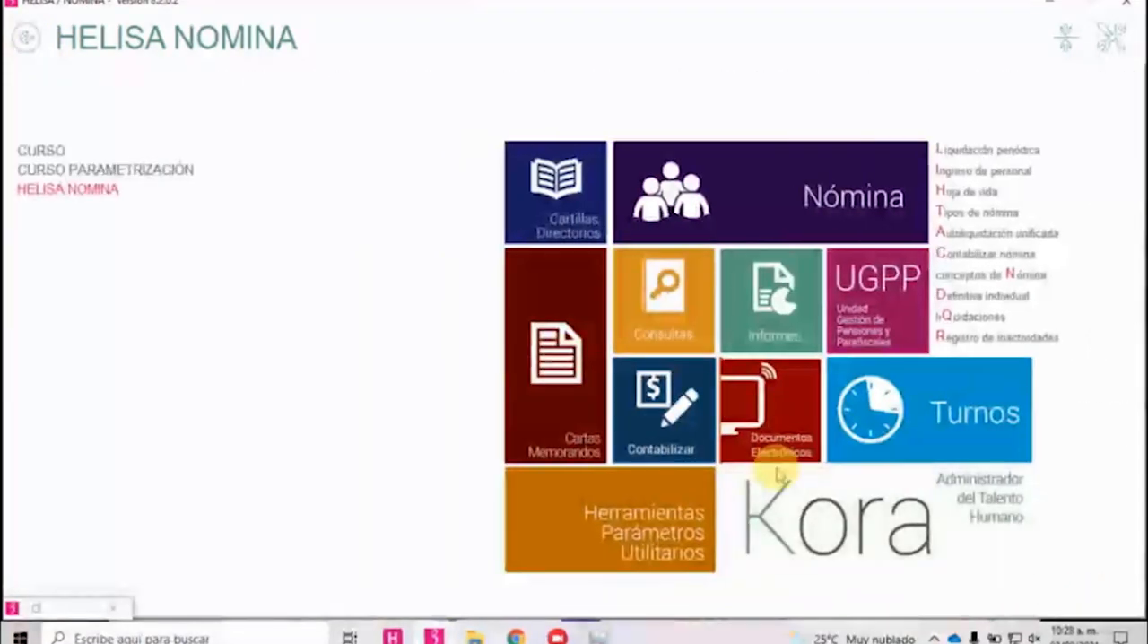
left_click(785, 443)
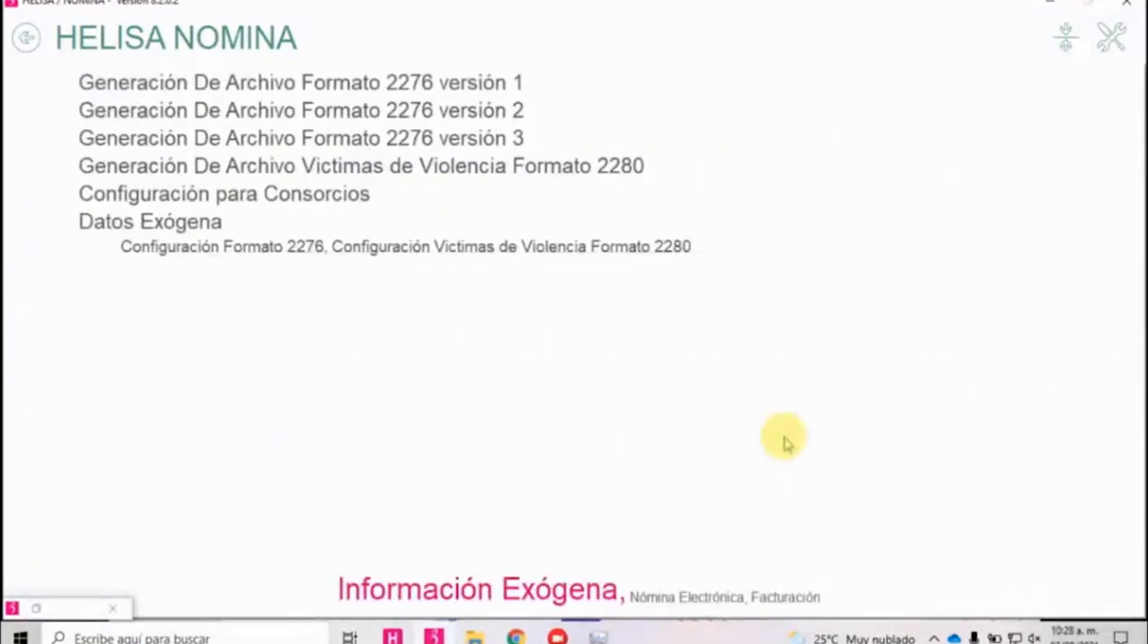
left_click(779, 599)
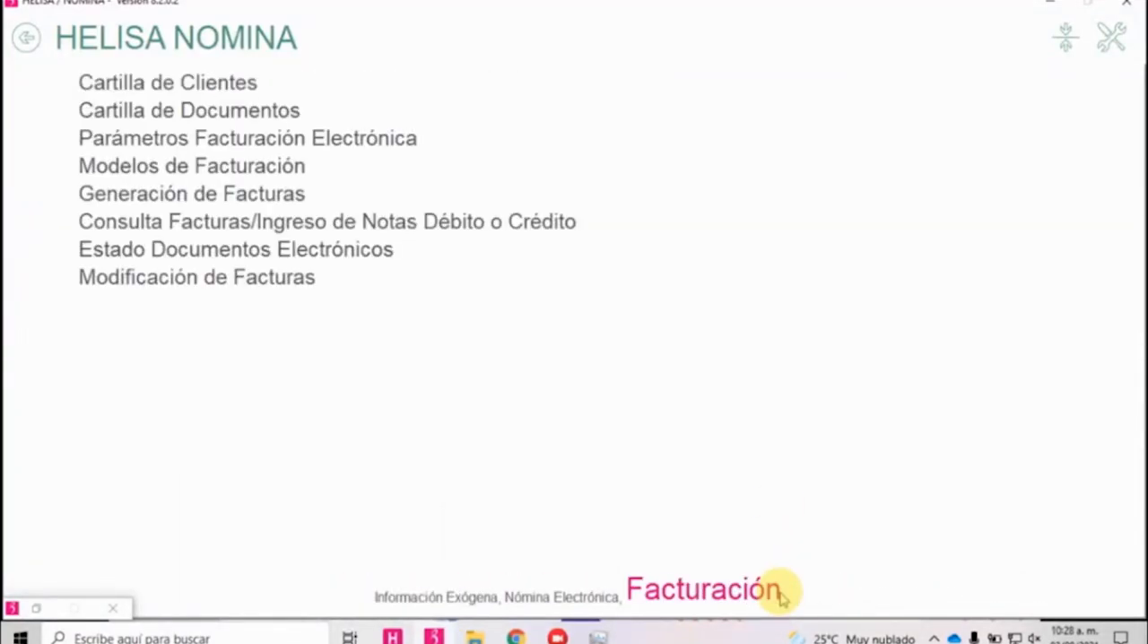
left_click(150, 169)
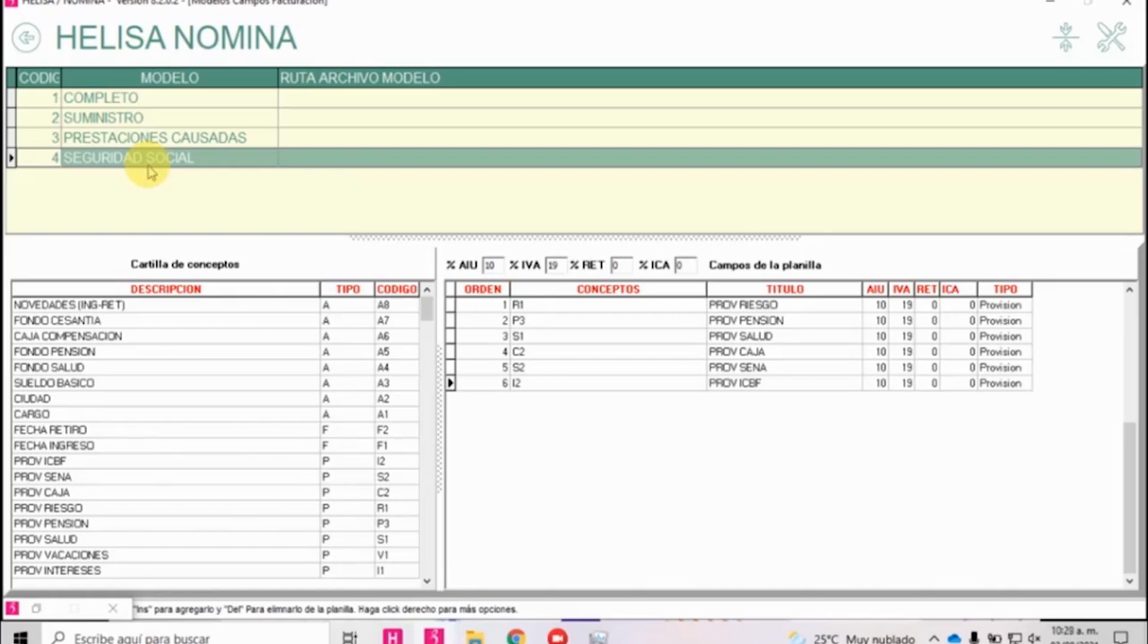
Check the AIU and IVA percentages of PROV RIESGO in the SEGURIDAD SOCIAL model, then view the fields of SUMINISTRO and COMPLETO.
left_click(877, 306)
left_click(902, 305)
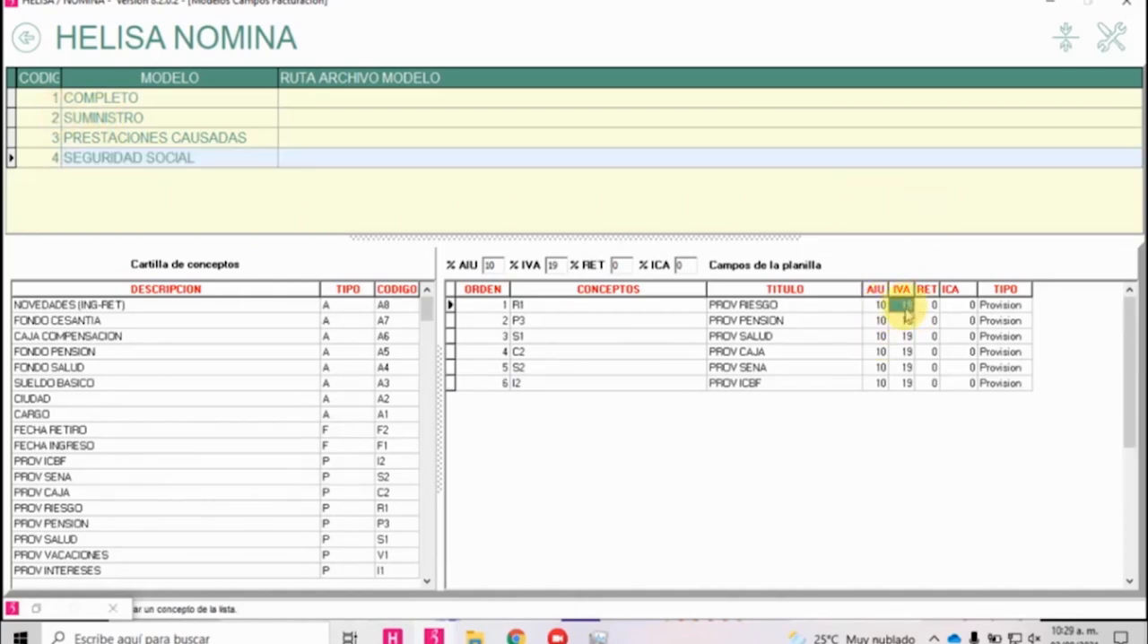
left_click(144, 118)
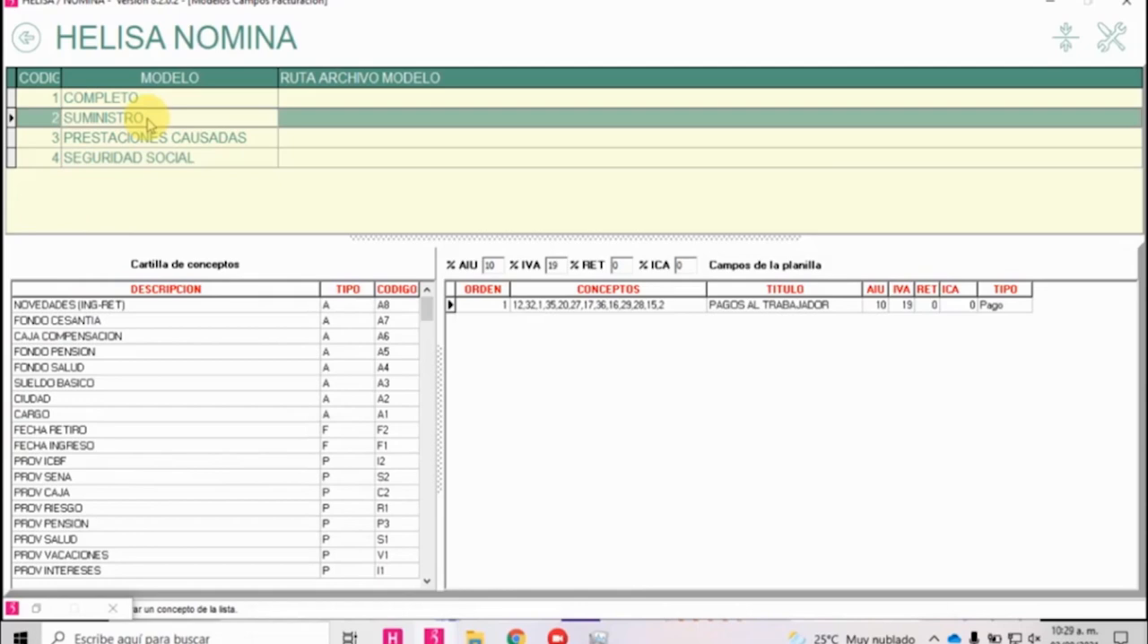
left_click(143, 101)
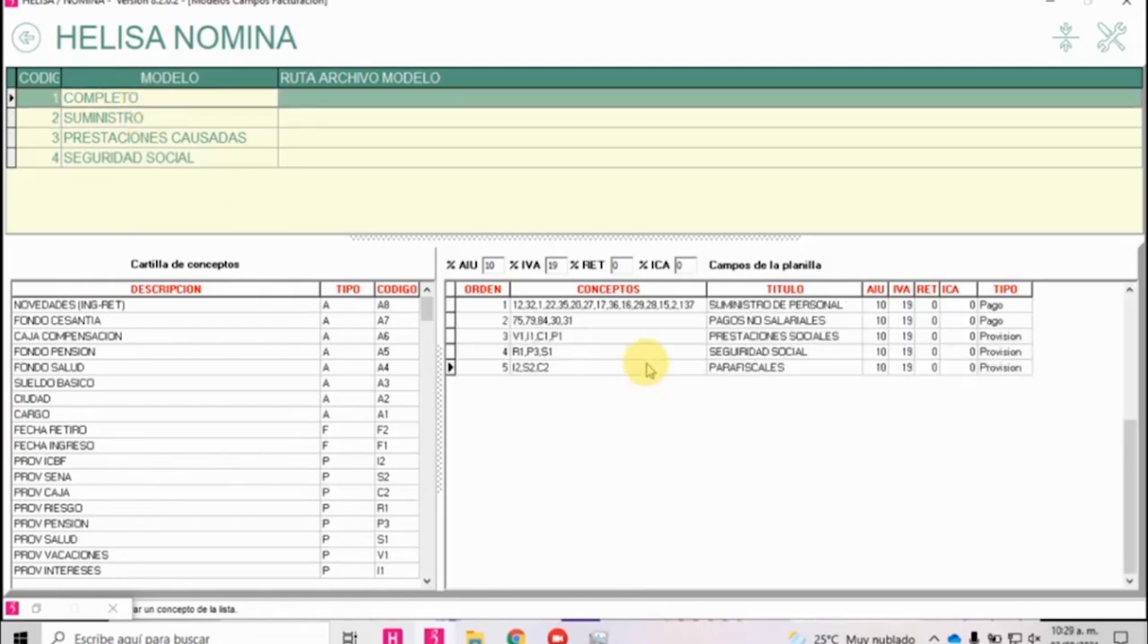
Review the concept codes and titles of the COMPLETO billing model's fields, from SUMINISTRO DE PERSONAL through PARAFISCALES.
left_click(554, 306)
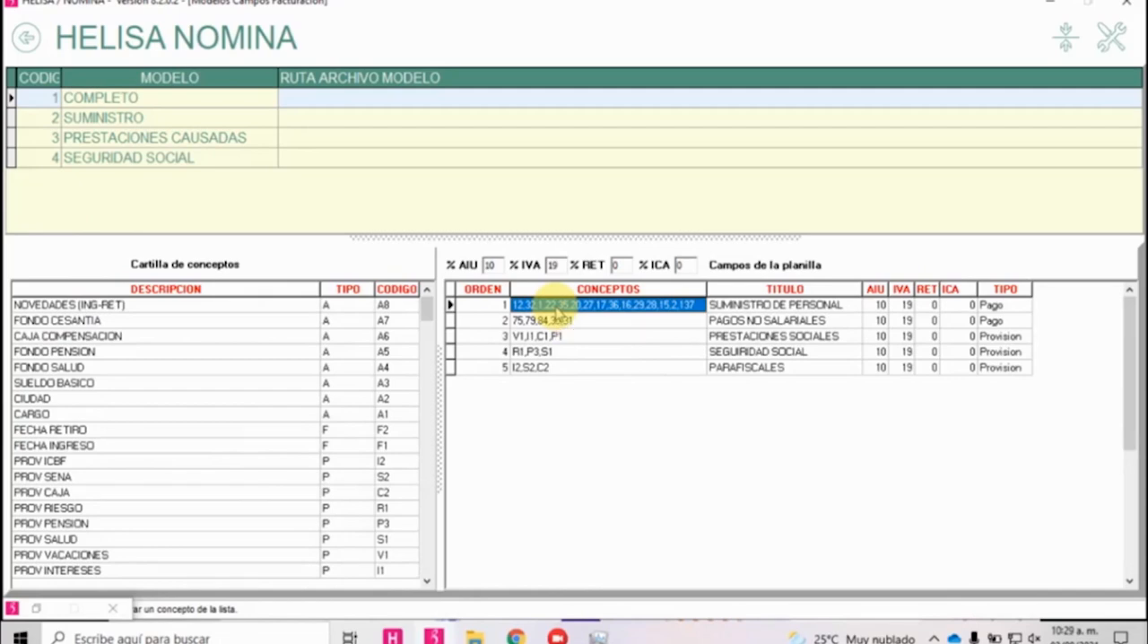
key("Right")
key("Left")
key("Down")
key("Right")
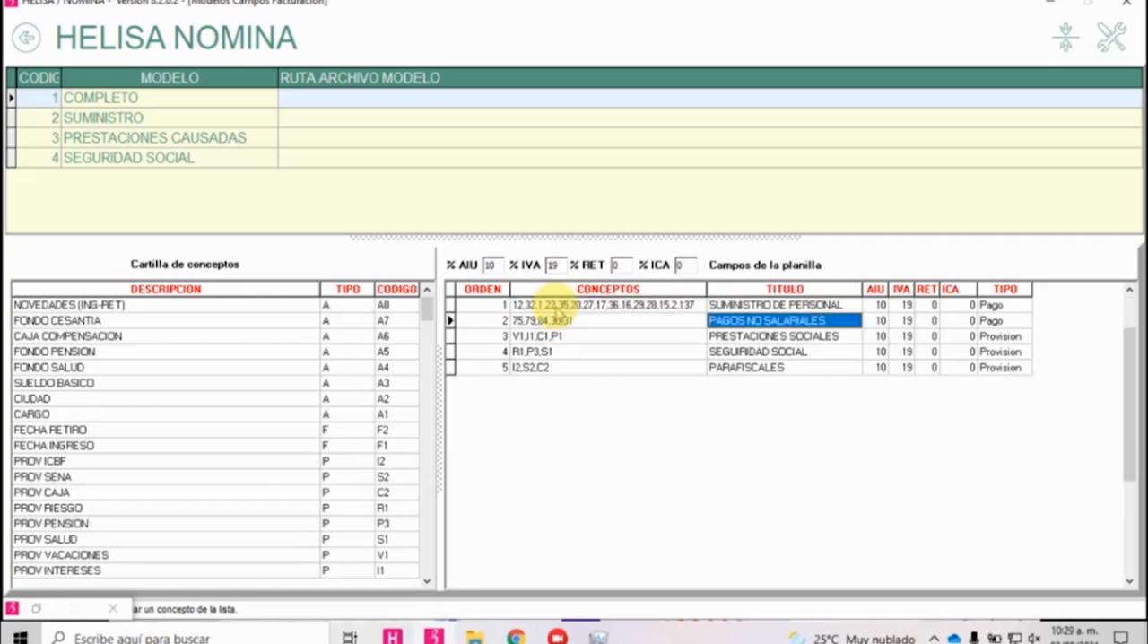
key("Left")
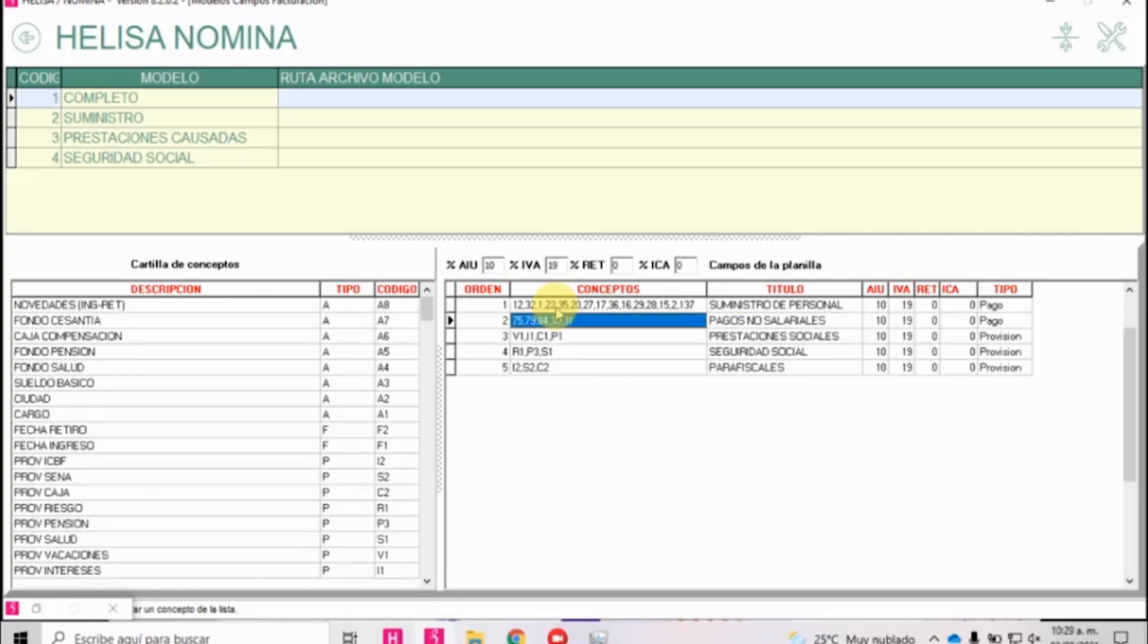
key("Down")
key("Right")
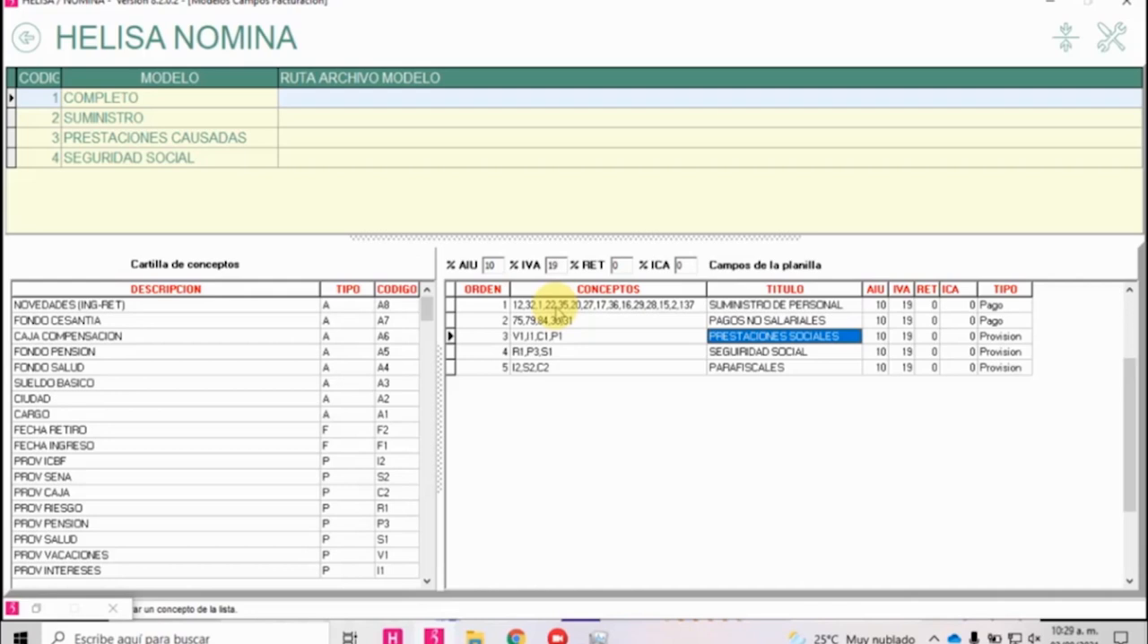
key("Down")
key("Down")
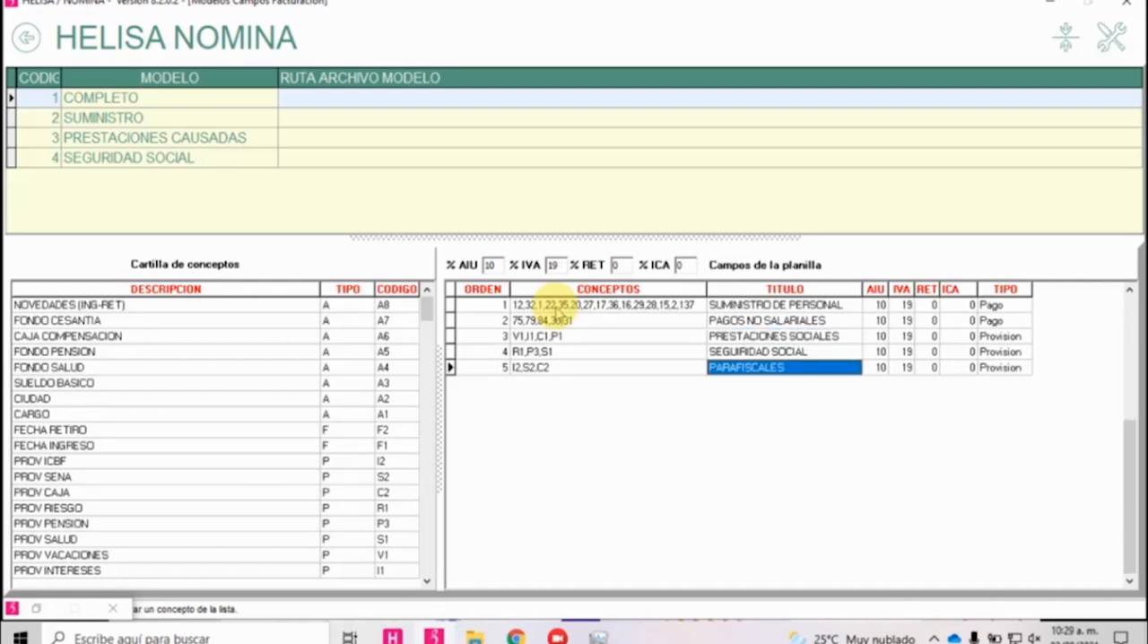
key("Up")
key("Up")
key("Up")
key("Up")
key("Left")
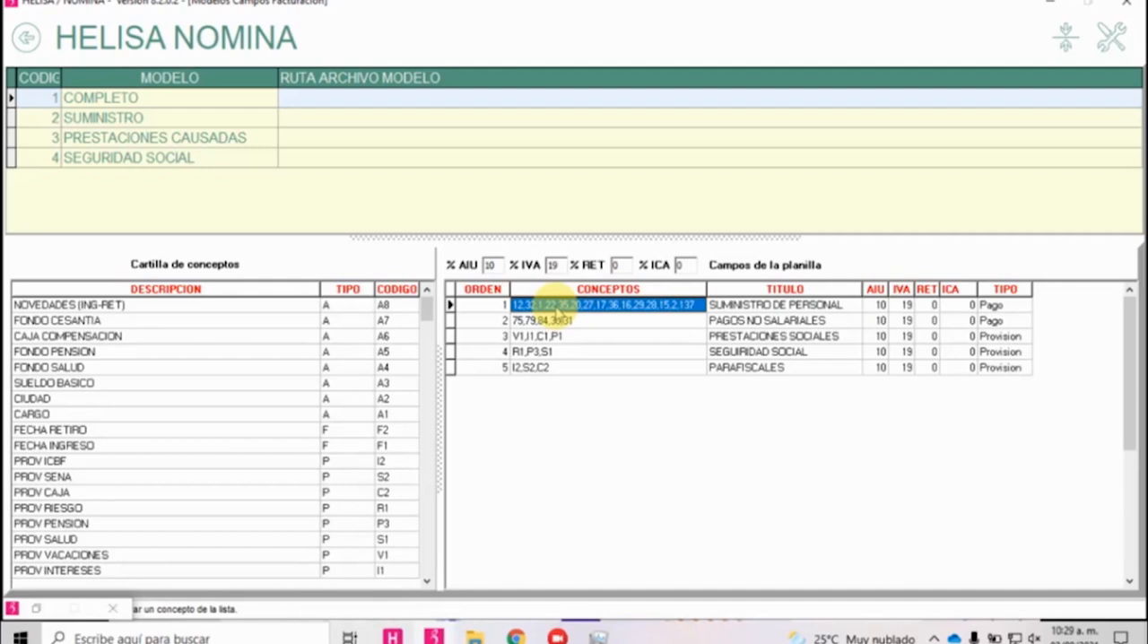
Inspect the concept code list of SUMINISTRO DE PERSONAL around code 137 and select CIUDAD in the concept catalogue.
left_click(557, 307)
key("Left")
key("Right")
key("Left")
key("Left")
key("Left")
key("Right")
key("Right")
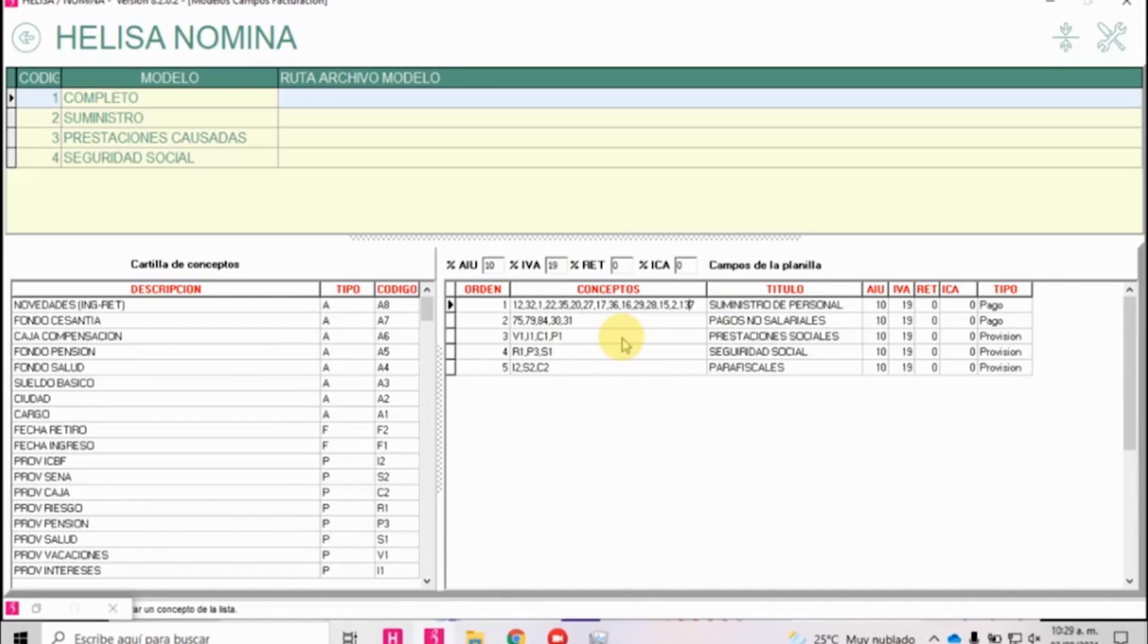
left_click(305, 398)
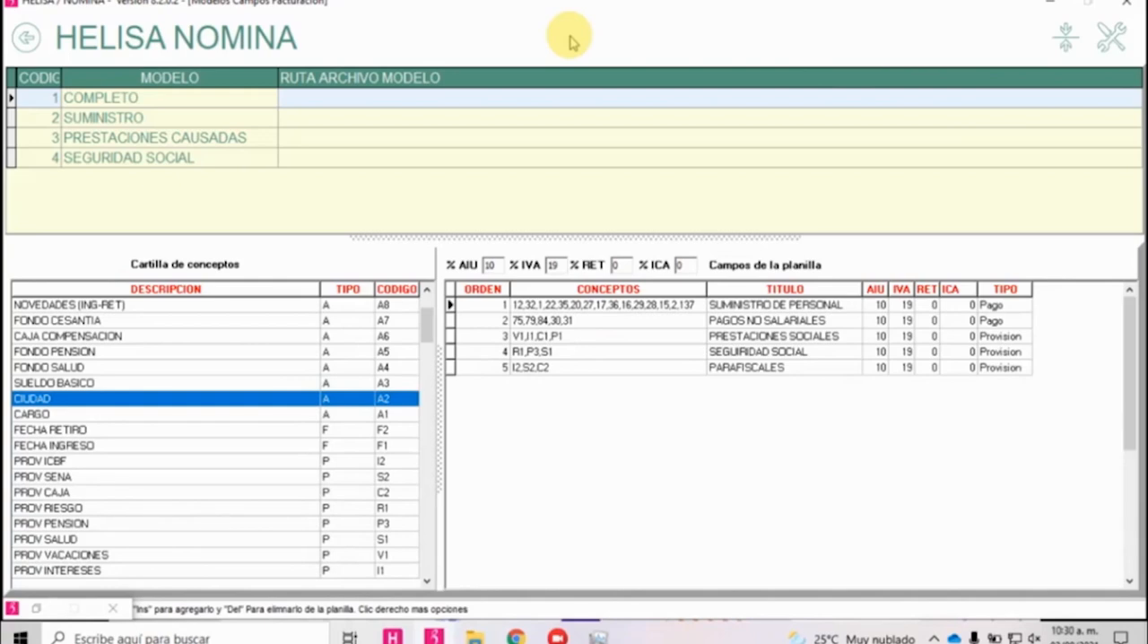
Leave the billing models, open Constancia de Trabajo para retirados and look through its employee list without changing the selection.
left_click(26, 39)
left_click(26, 38)
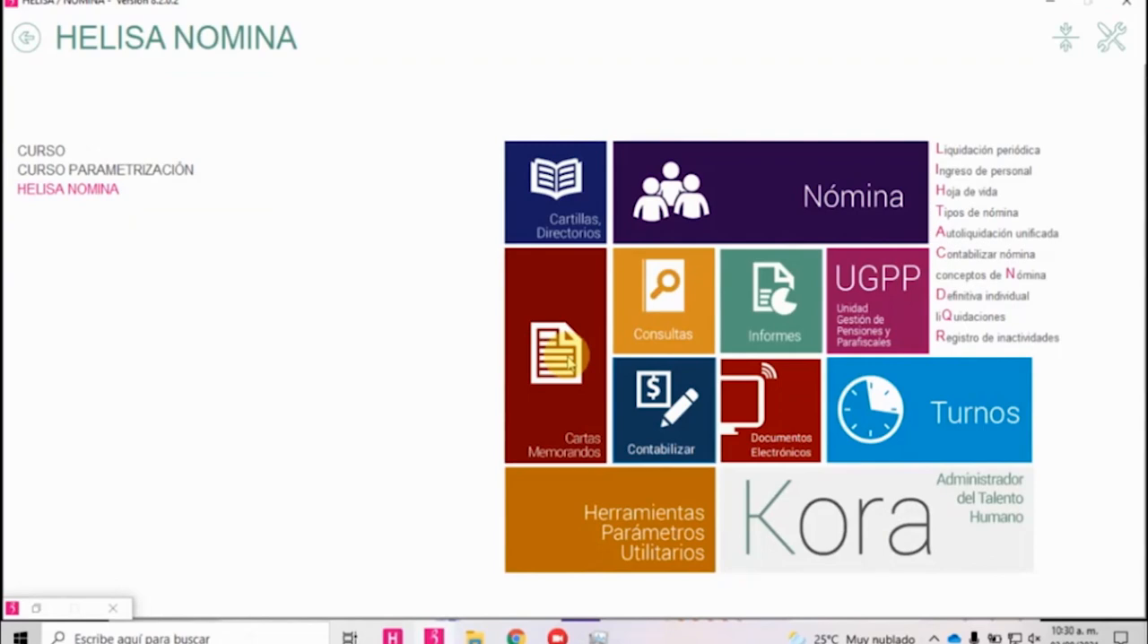
left_click(569, 359)
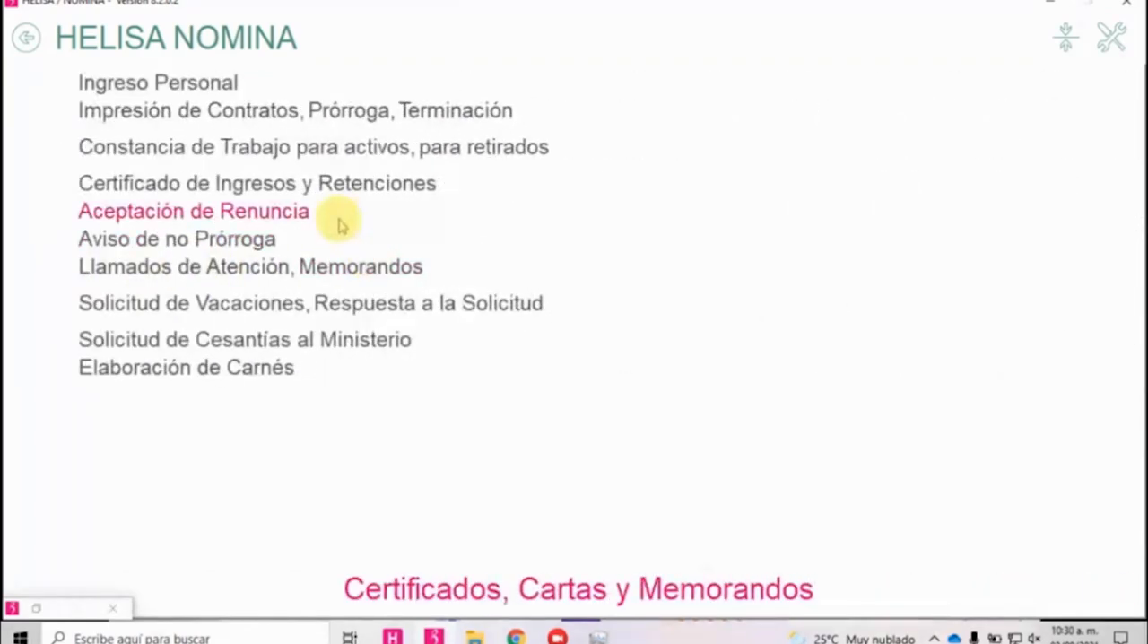
left_click(458, 154)
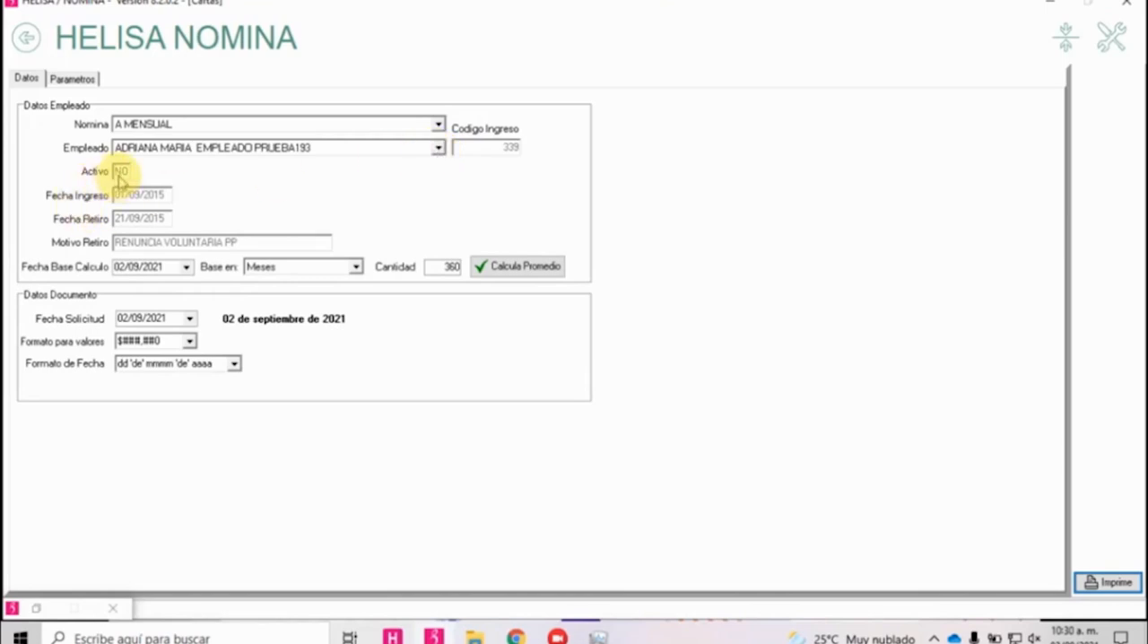
left_click(439, 148)
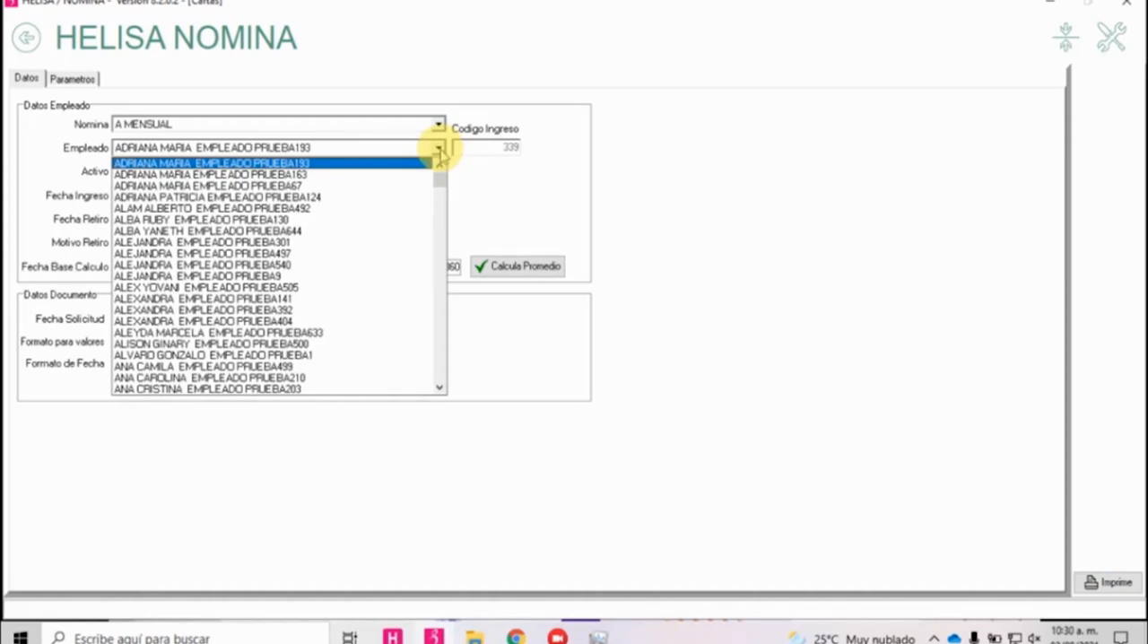
left_click(440, 152)
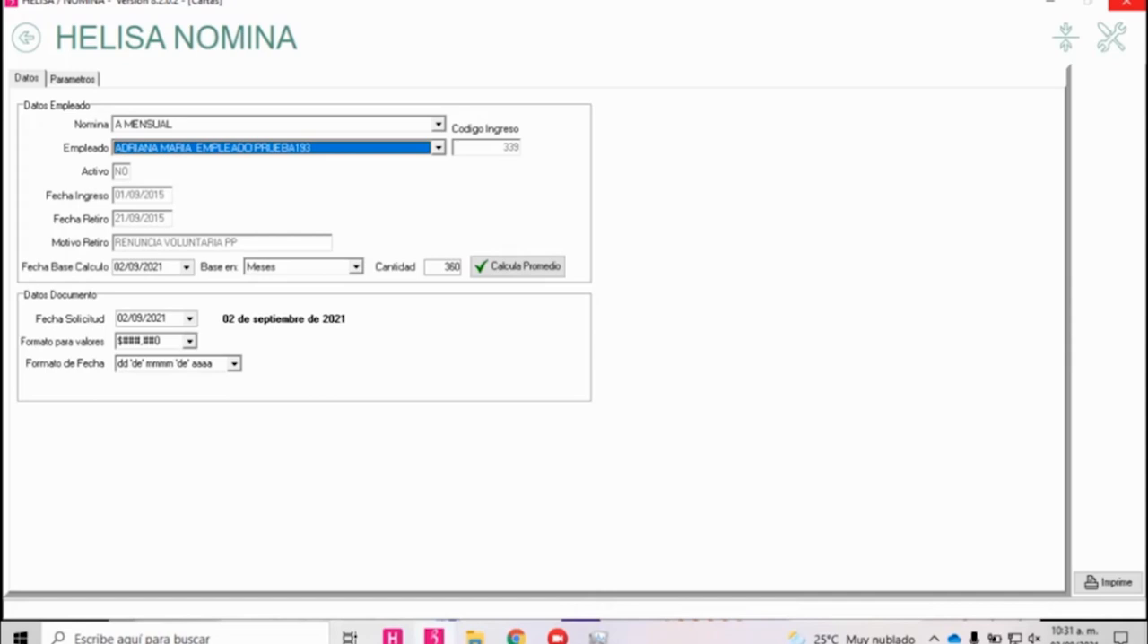
Leave the work certificate for retired employees and open Parámetros Particulares under Herramientas Parámetros Utilitarios.
left_click(28, 36)
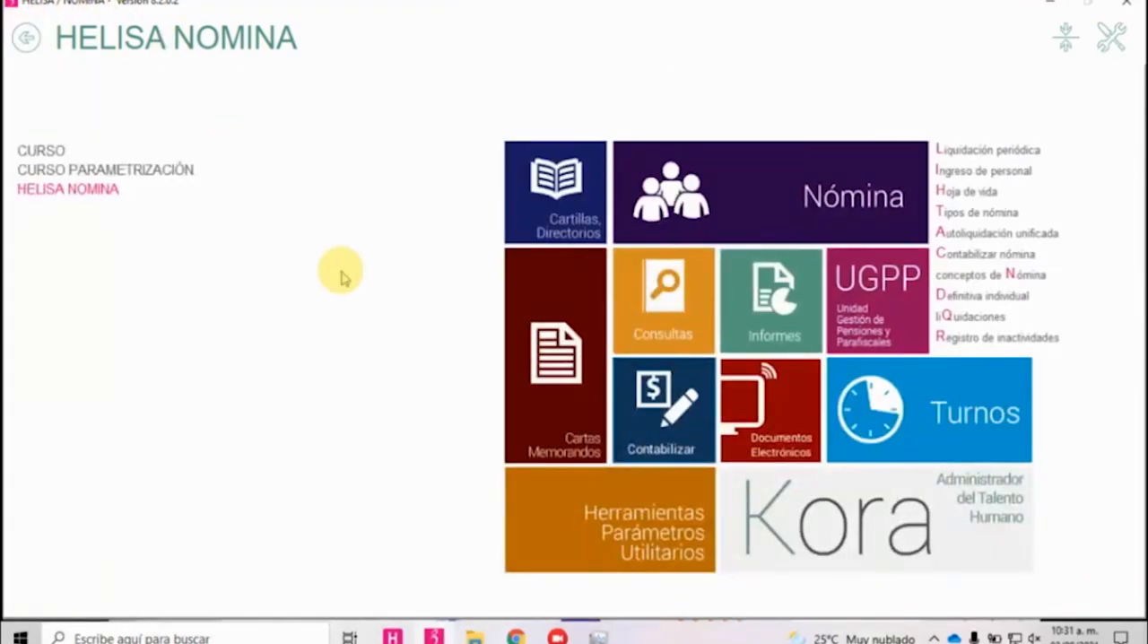
left_click(598, 512)
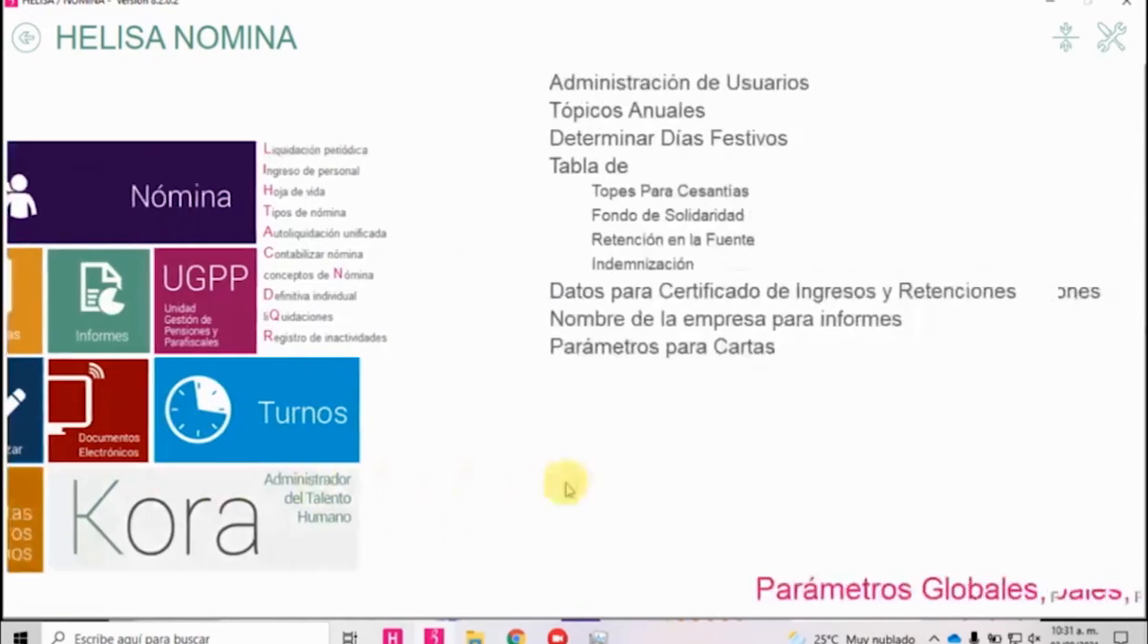
left_click(632, 598)
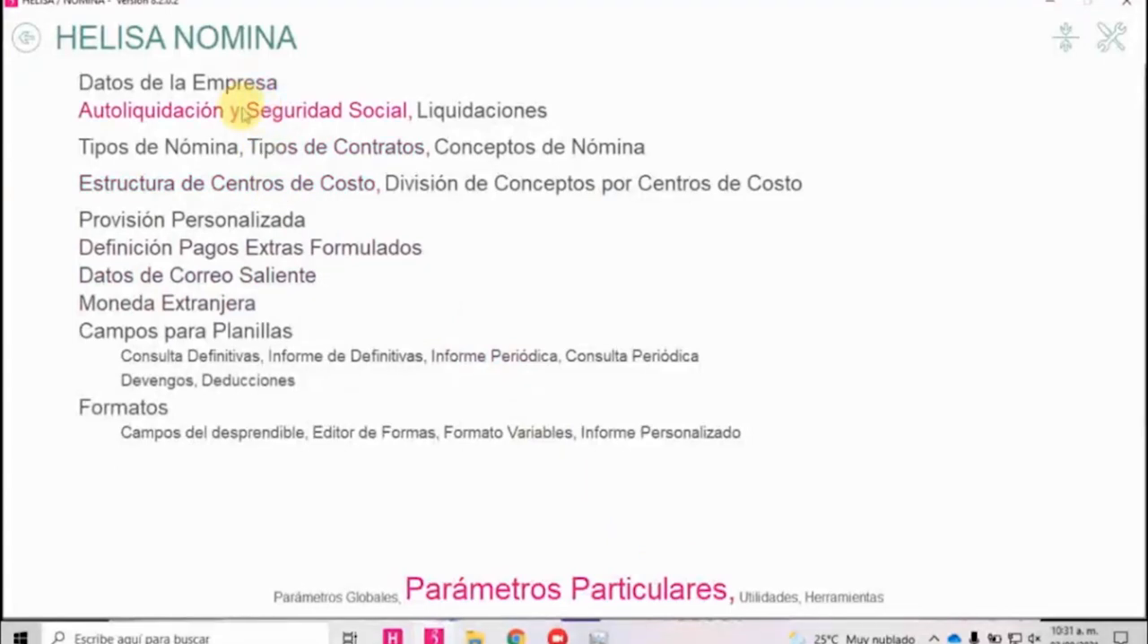
In Autoliquidación y Seguridad Social, keep the automatic flexibilización calculation based on Art 30 ley 1393 enabled and save the selection parameters.
left_click(241, 109)
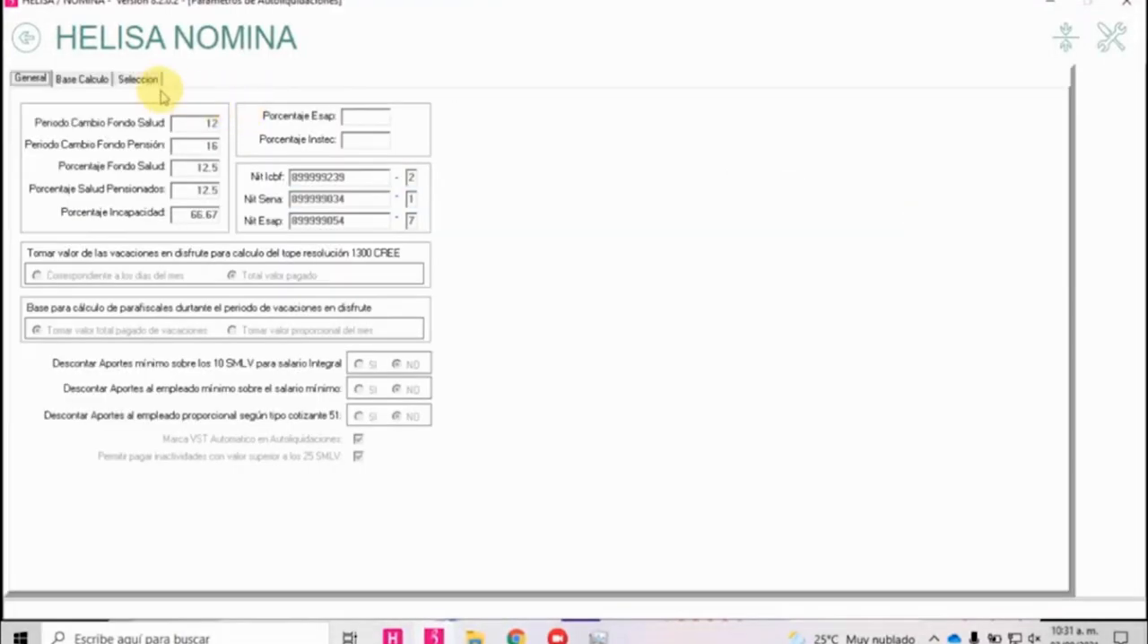
left_click(139, 79)
left_click(612, 332)
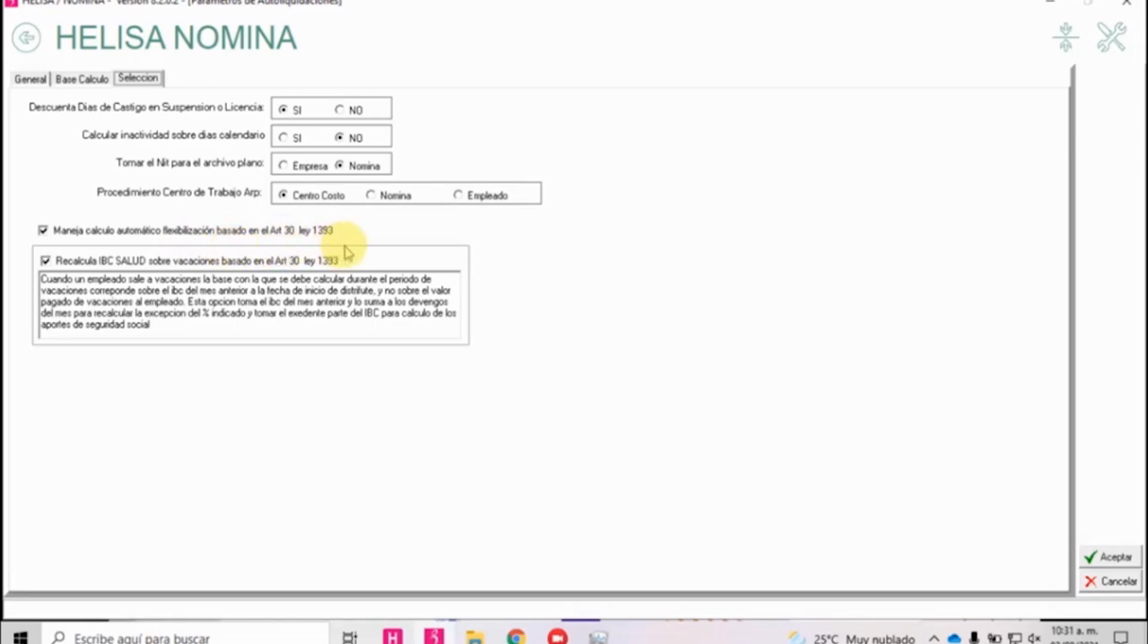
left_click(52, 234)
left_click(52, 234)
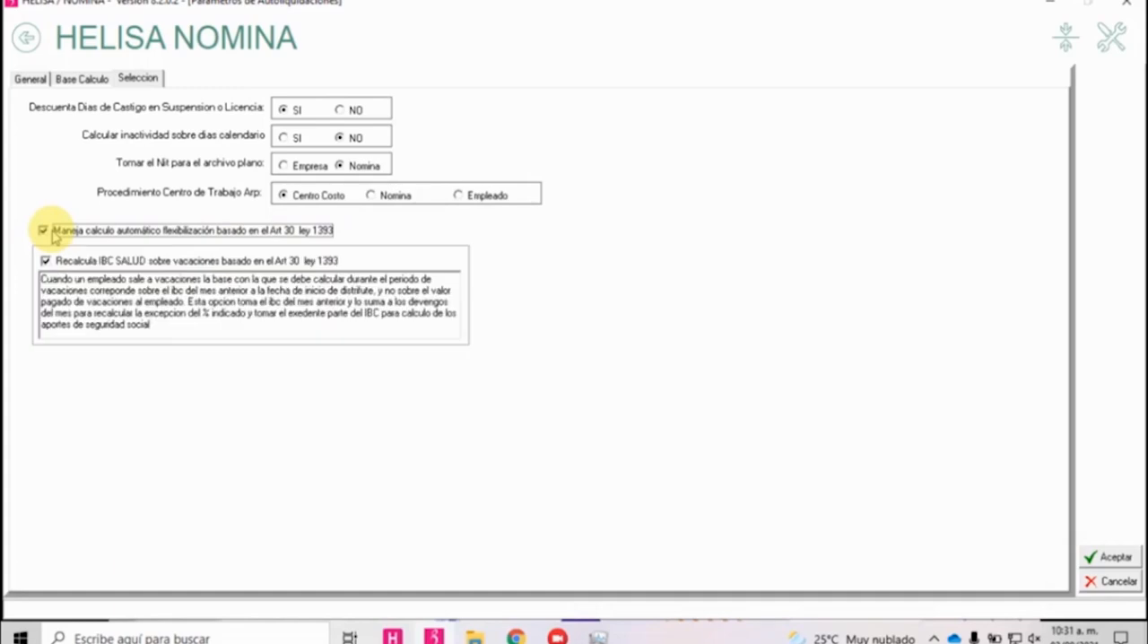
left_click(1112, 557)
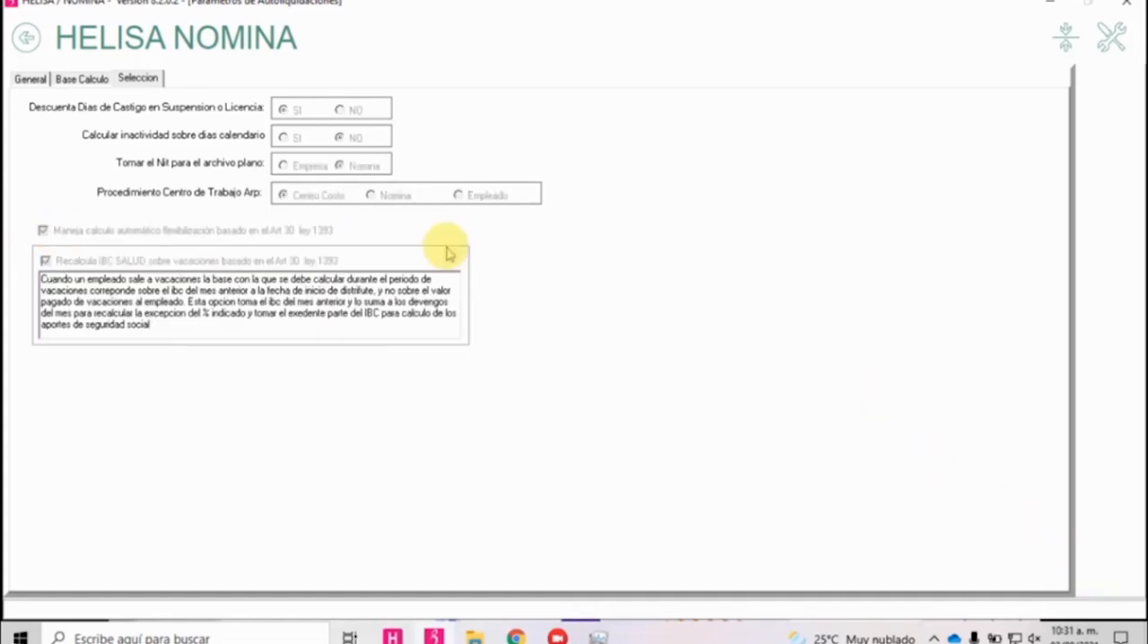
left_click(21, 41)
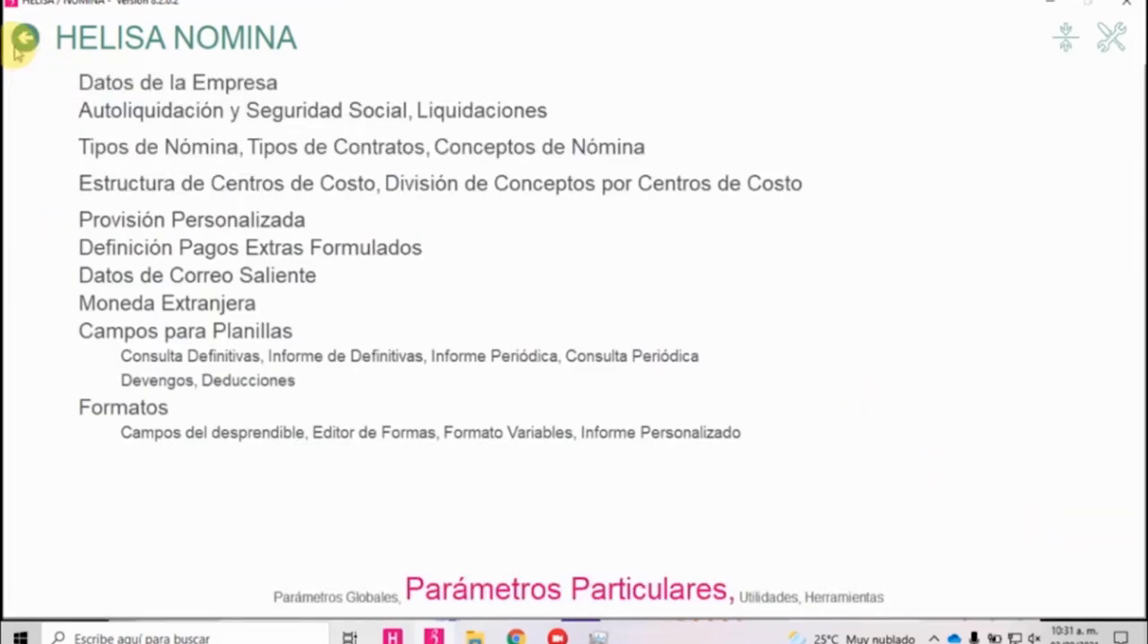
Open payroll type A MENSUAL for editing, check the Porcentaje exento ley 1393 in its payroll data and accept the form.
left_click(187, 148)
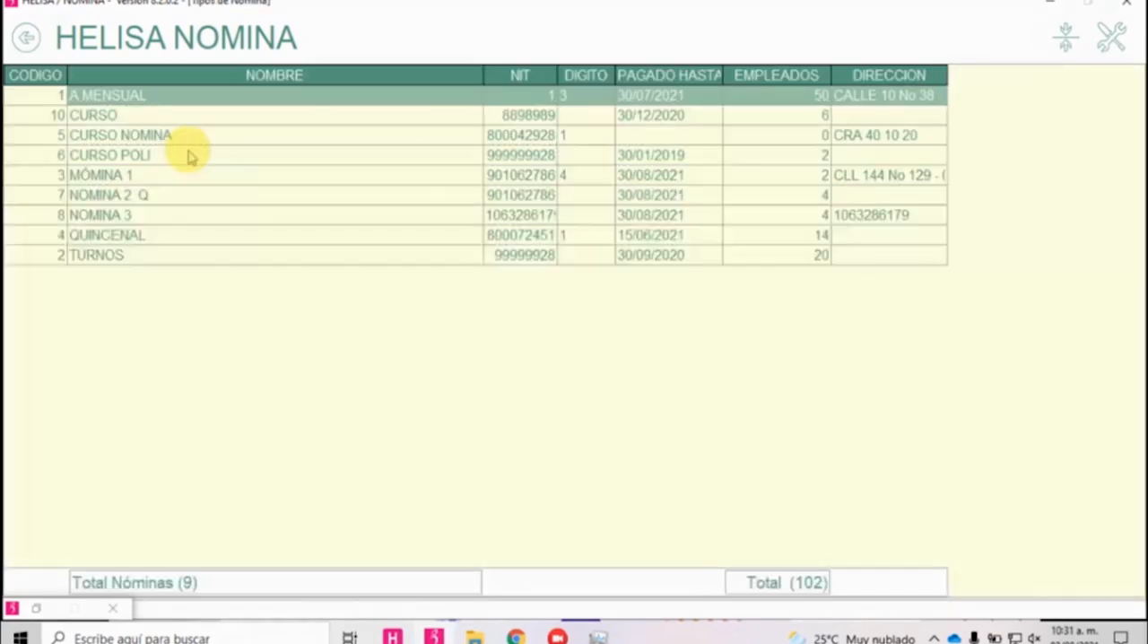
right_click(170, 107)
left_click(216, 128)
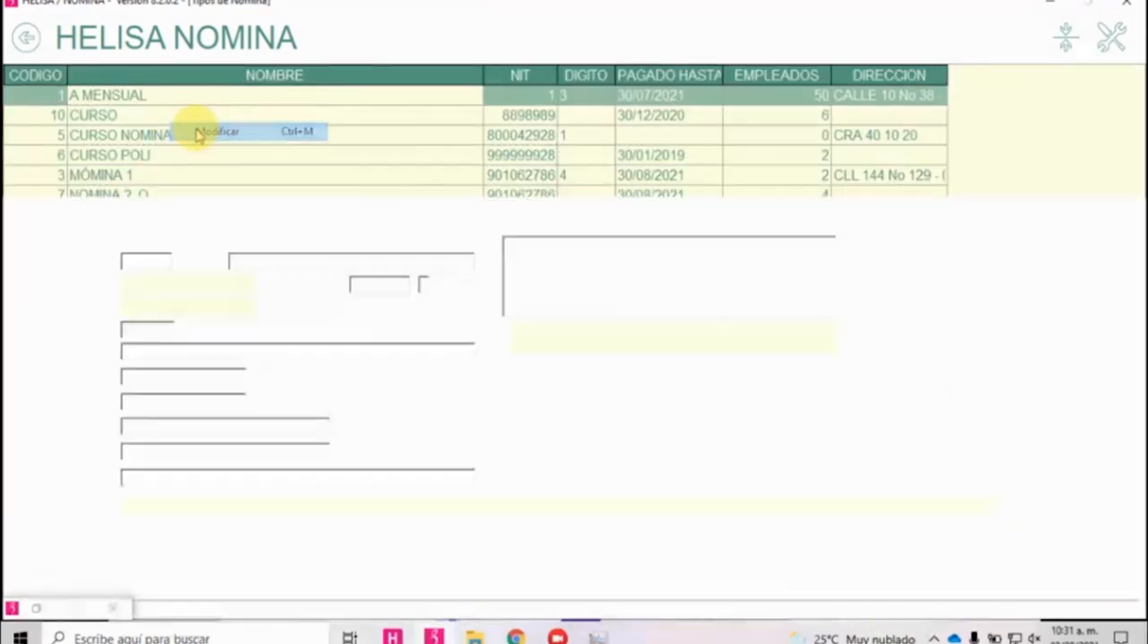
left_click(273, 213)
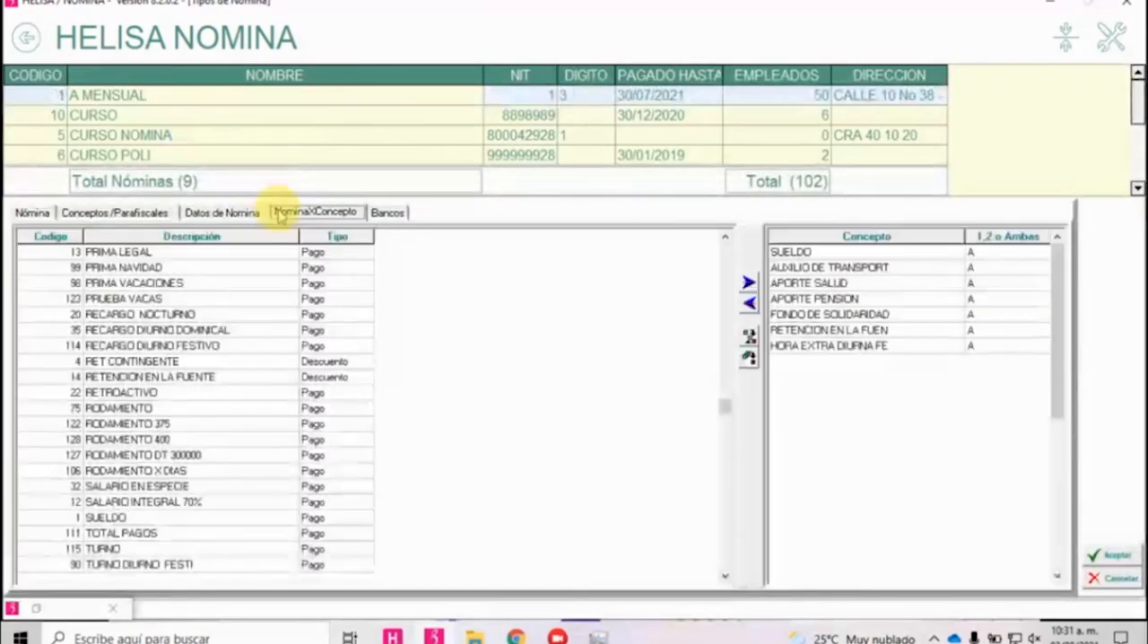
left_click(226, 213)
double_click(186, 399)
left_click_drag(193, 402, 150, 400)
left_click(179, 404)
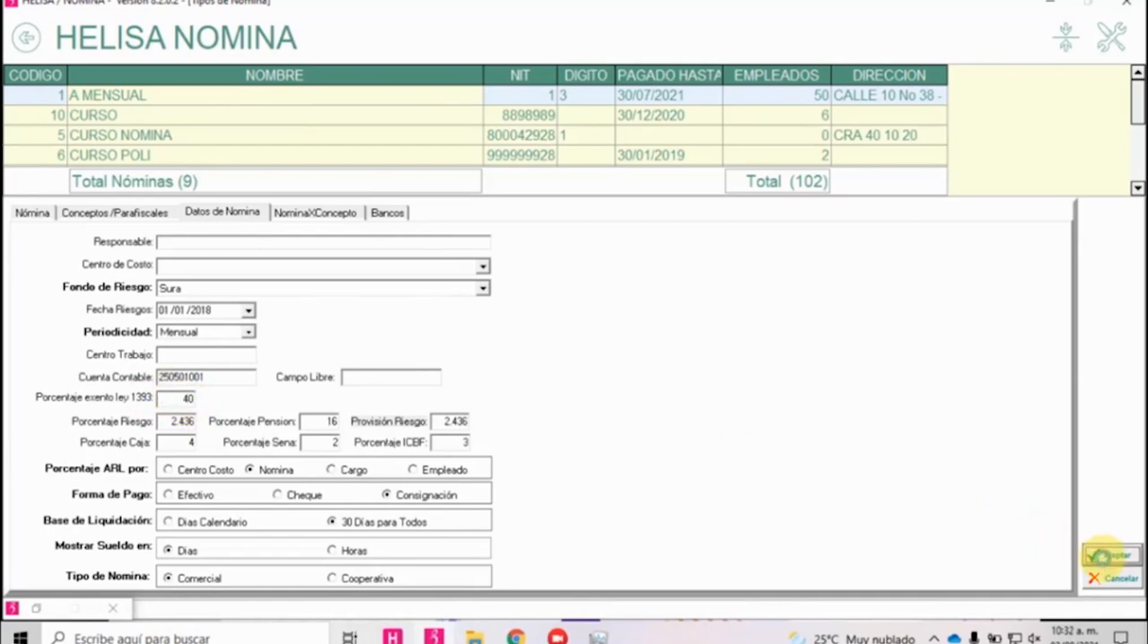
left_click(1108, 554)
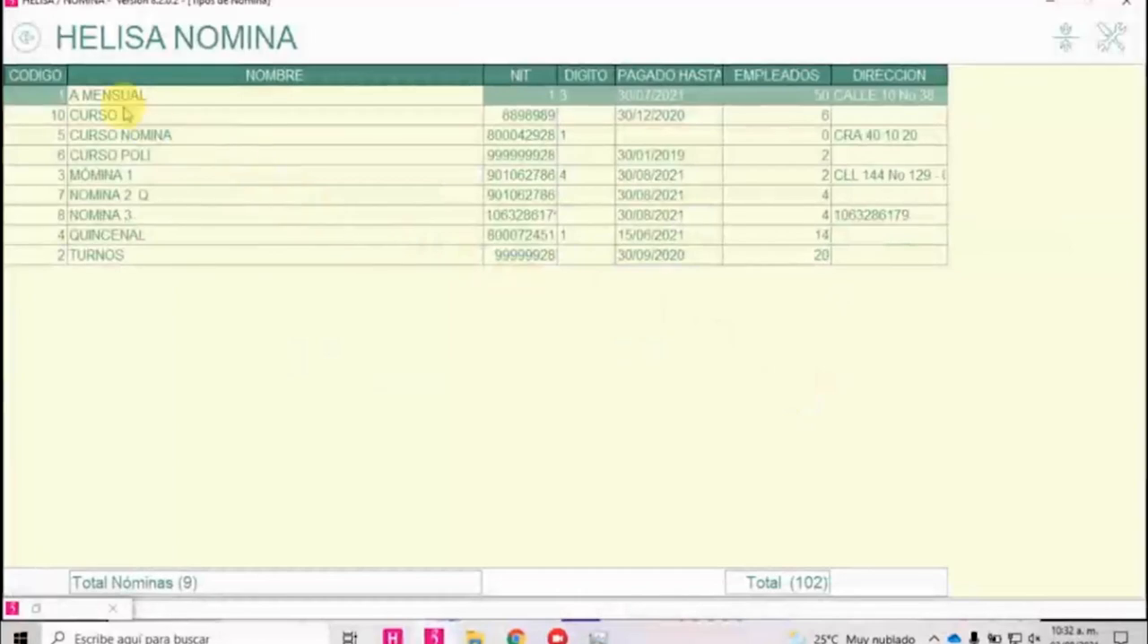
Find the BONIFICACION concept in Conceptos de Nómina, set its Clase de Concepto to No Salarial, save it and leave the concept list.
left_click(27, 38)
left_click(535, 147)
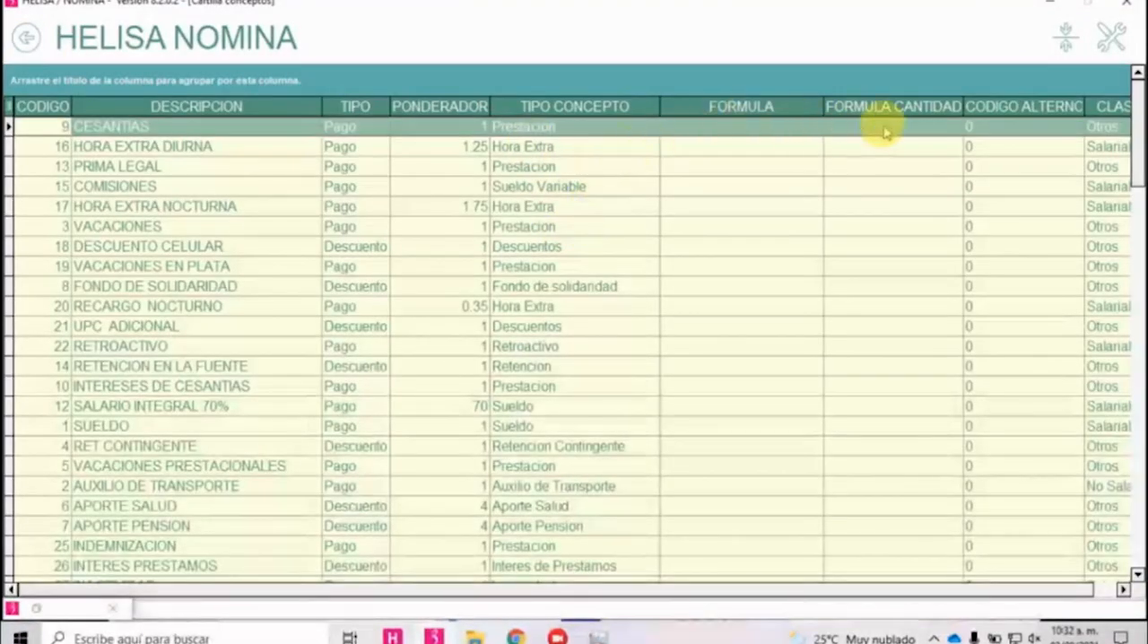
left_click(176, 251)
type("bo")
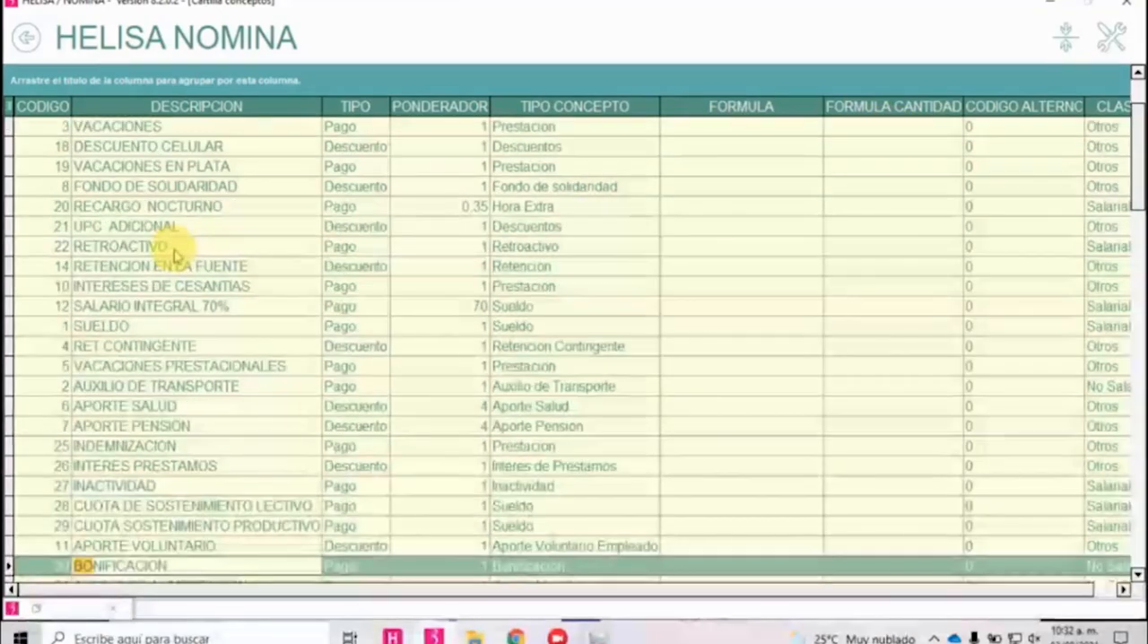
key("Return")
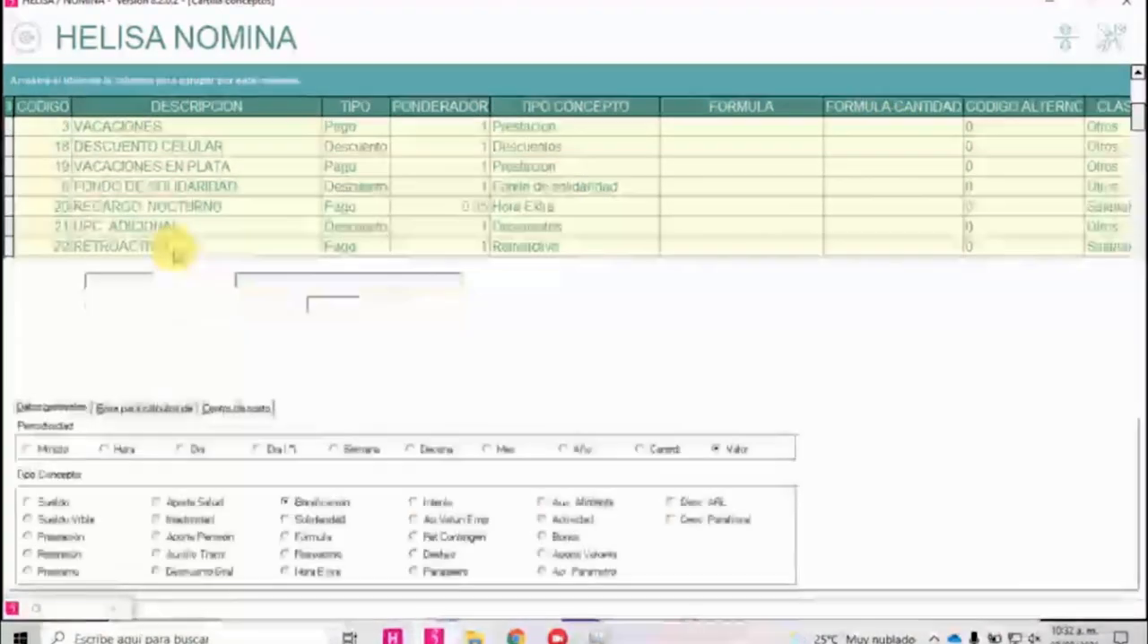
left_click(584, 305)
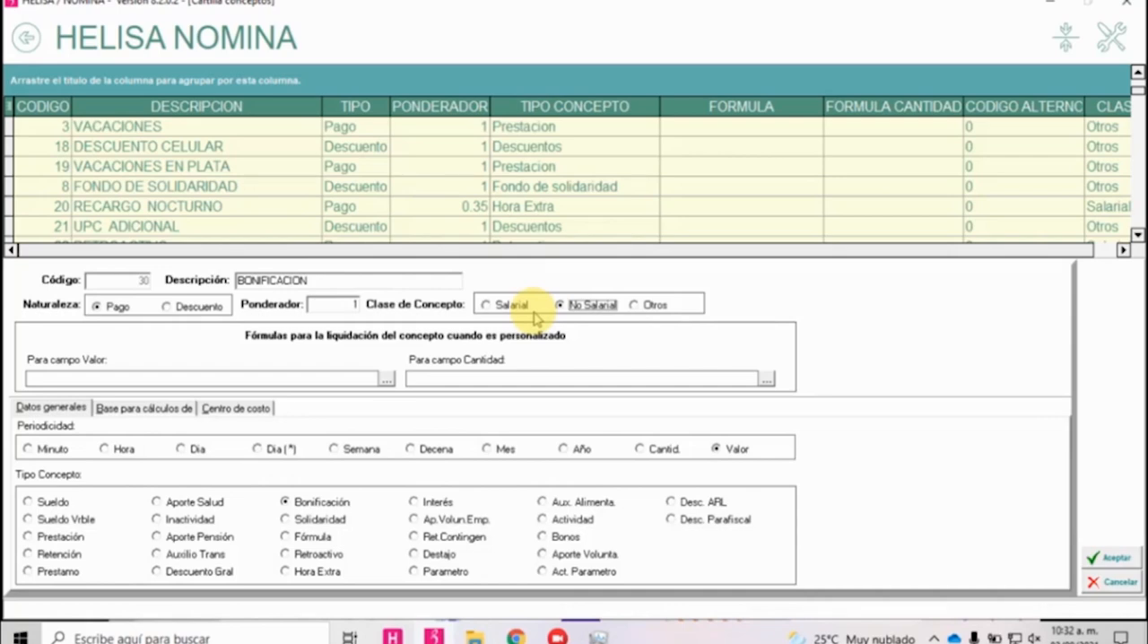
left_click(1109, 555)
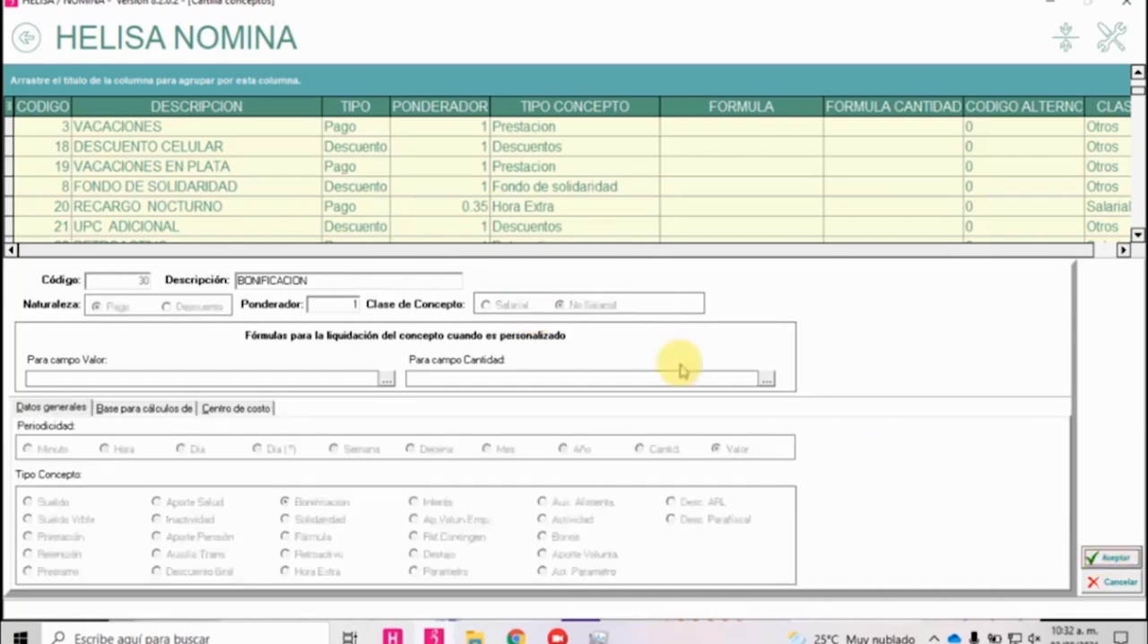
left_click(26, 38)
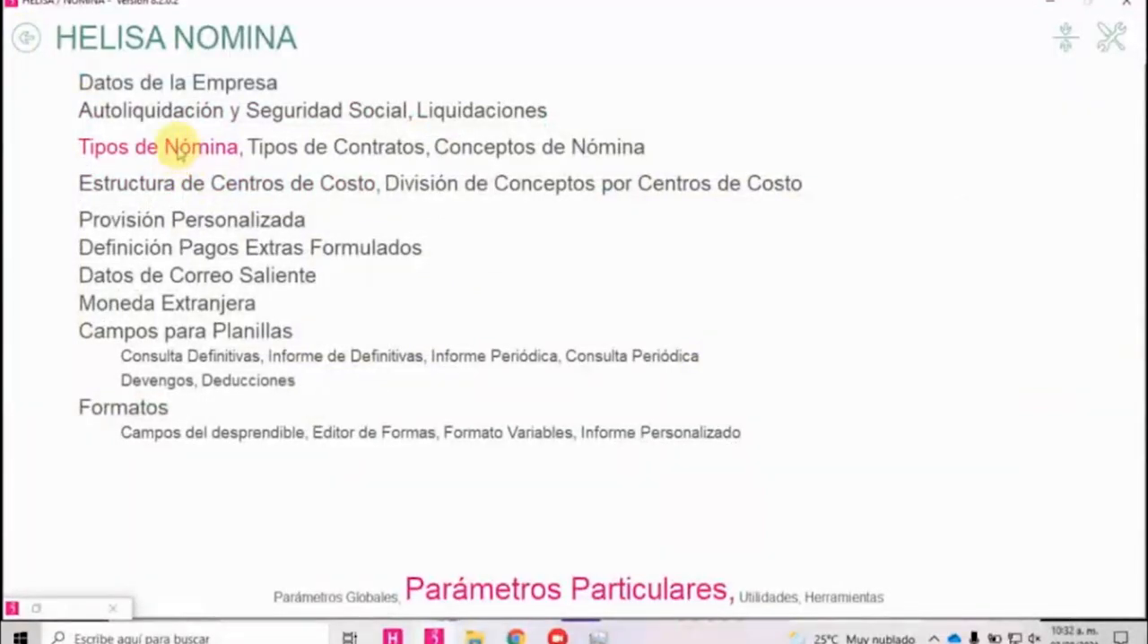
Open payroll type A MENSUAL for modification and bring up its NominaXConcepto assignment.
left_click(177, 149)
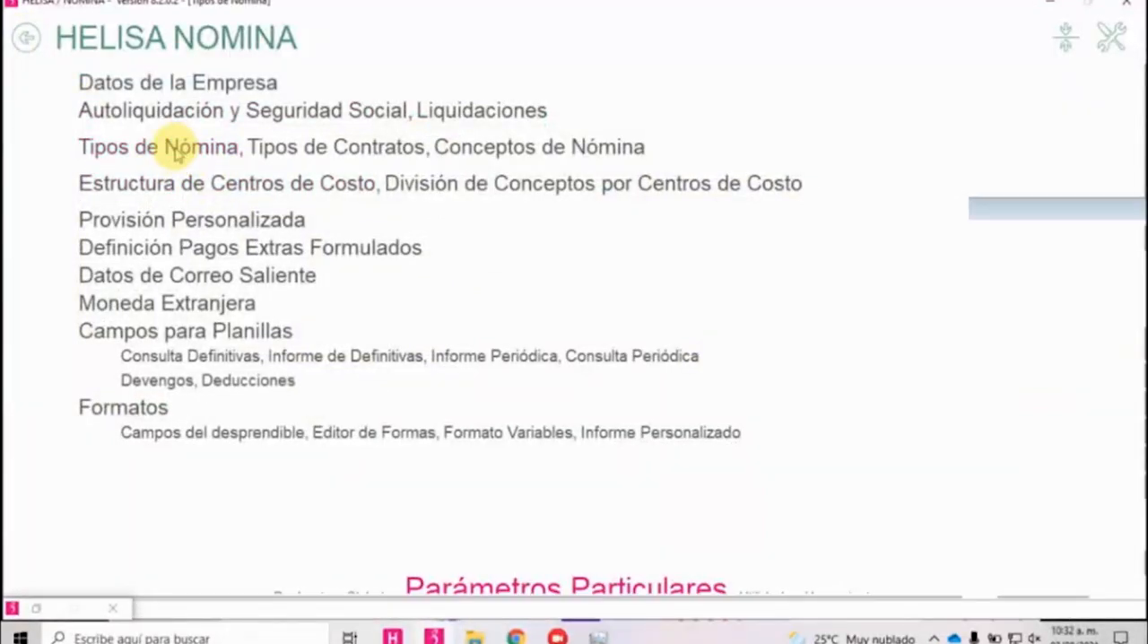
right_click(148, 97)
left_click(188, 131)
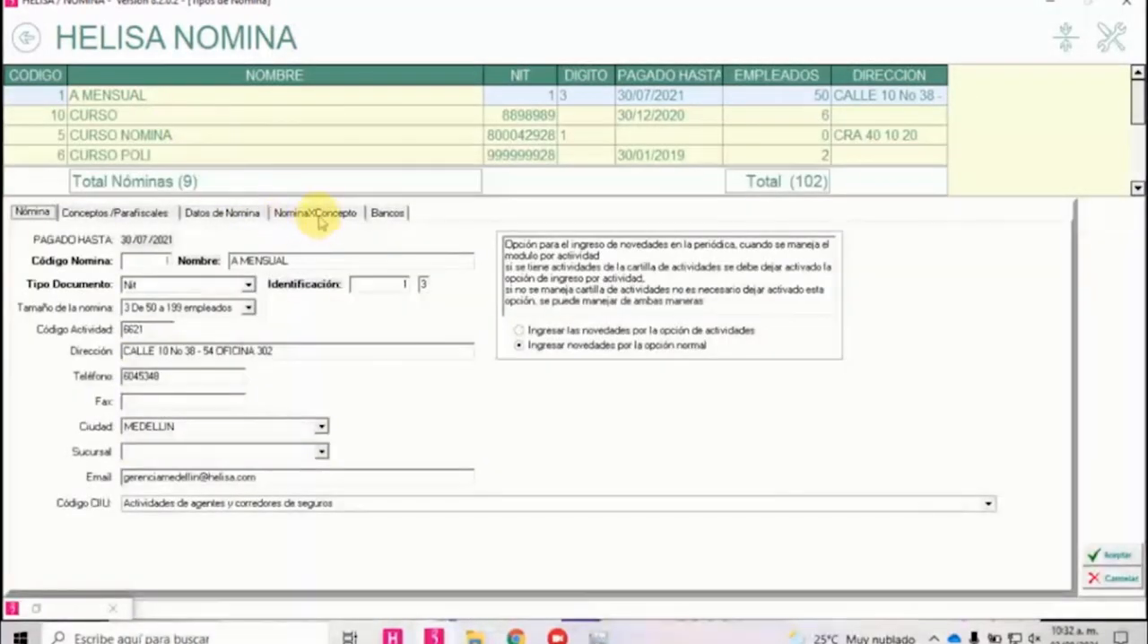
left_click(310, 211)
left_click(825, 357)
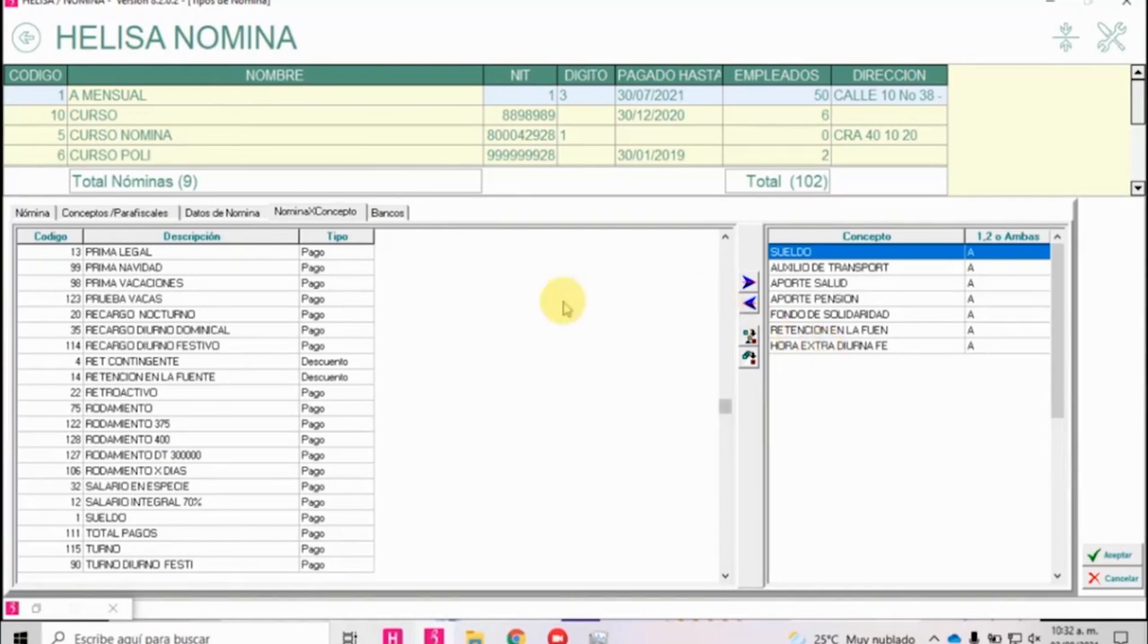
Assign the concepts from PRIMA LEGAL through RETROACTIVO to payroll type A MENSUAL.
left_click(206, 255)
left_click(749, 283)
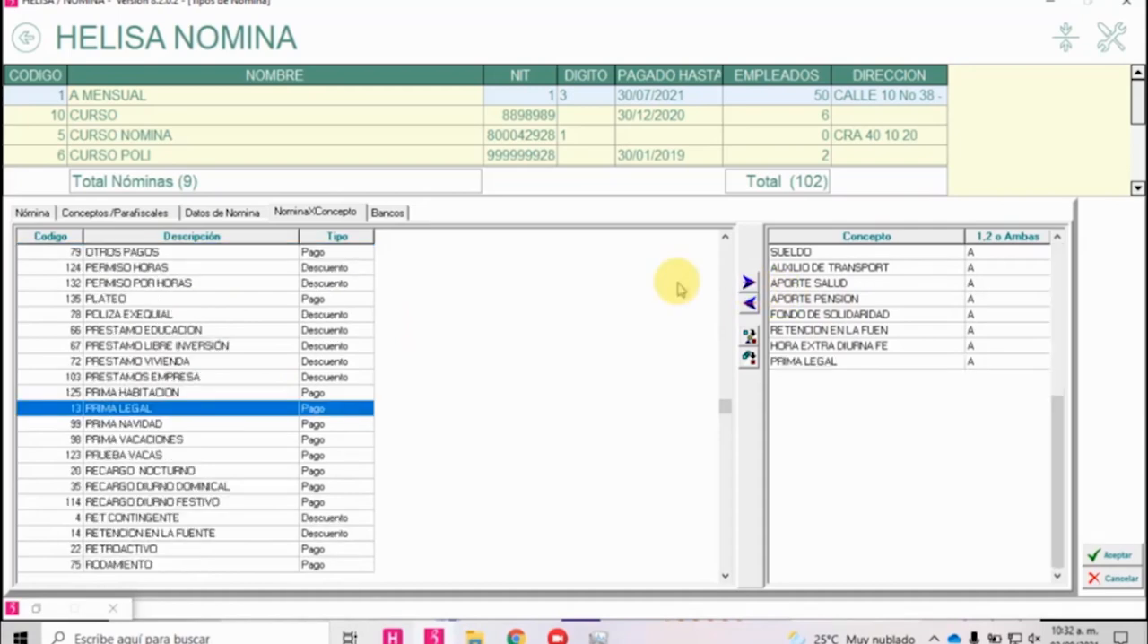
key("Down")
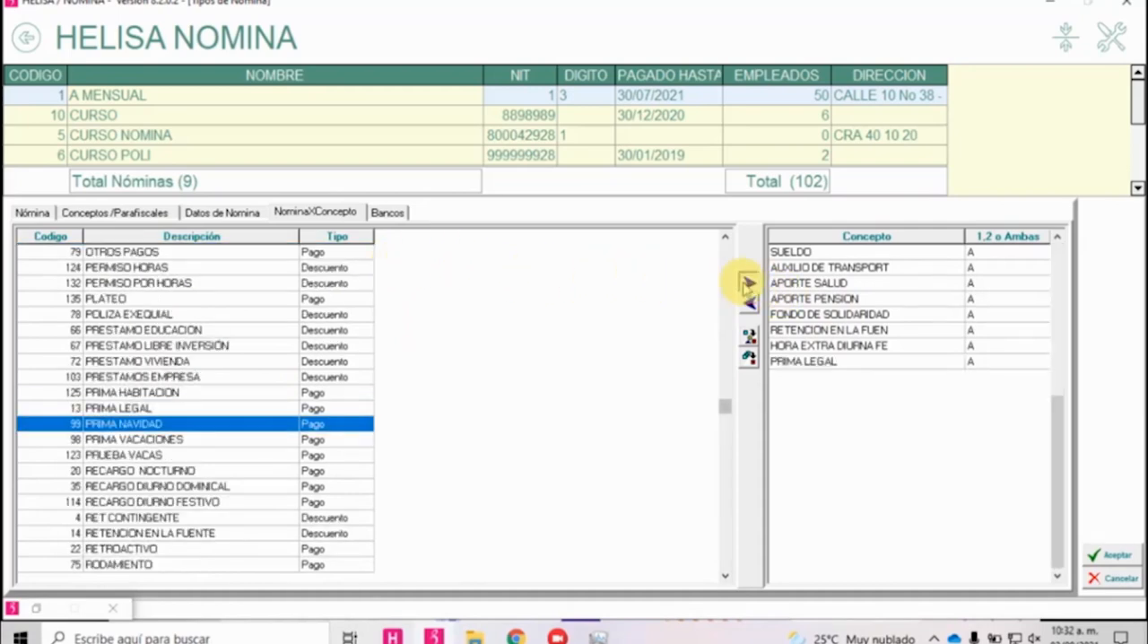
left_click(748, 283)
left_click(748, 282)
left_click(748, 283)
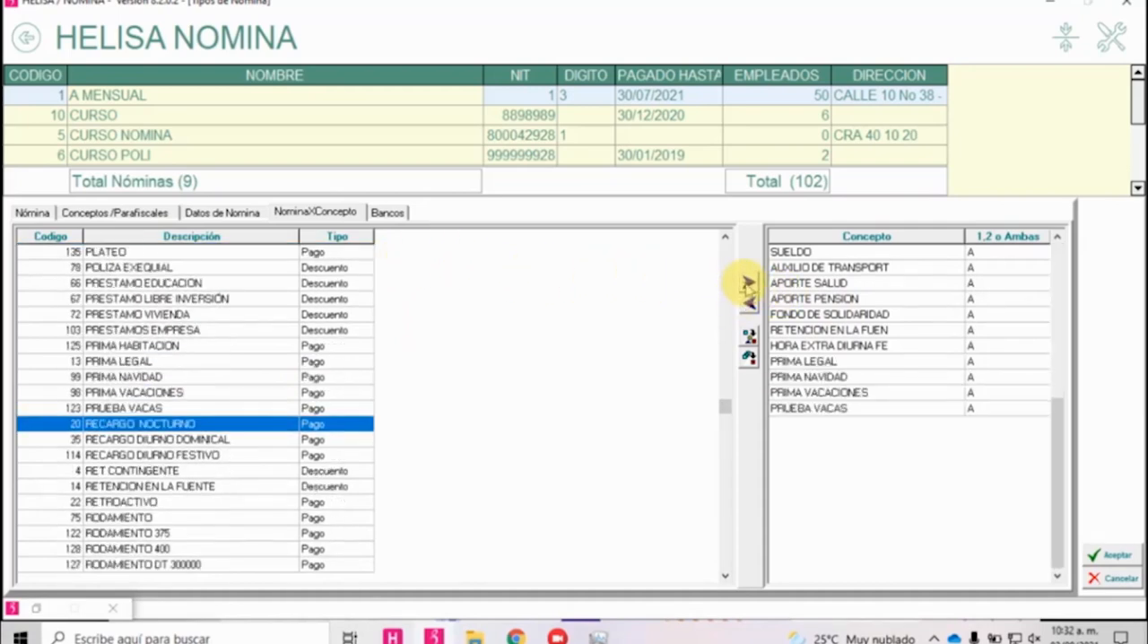
left_click(748, 282)
left_click(748, 282)
left_click(748, 282)
left_click(748, 283)
left_click(748, 282)
left_click(748, 282)
Go through the concepts assigned to A MENSUAL, from RETROACTIVO up to SUELDO and back down to RETENCION EN LA FUENTE.
left_click(918, 504)
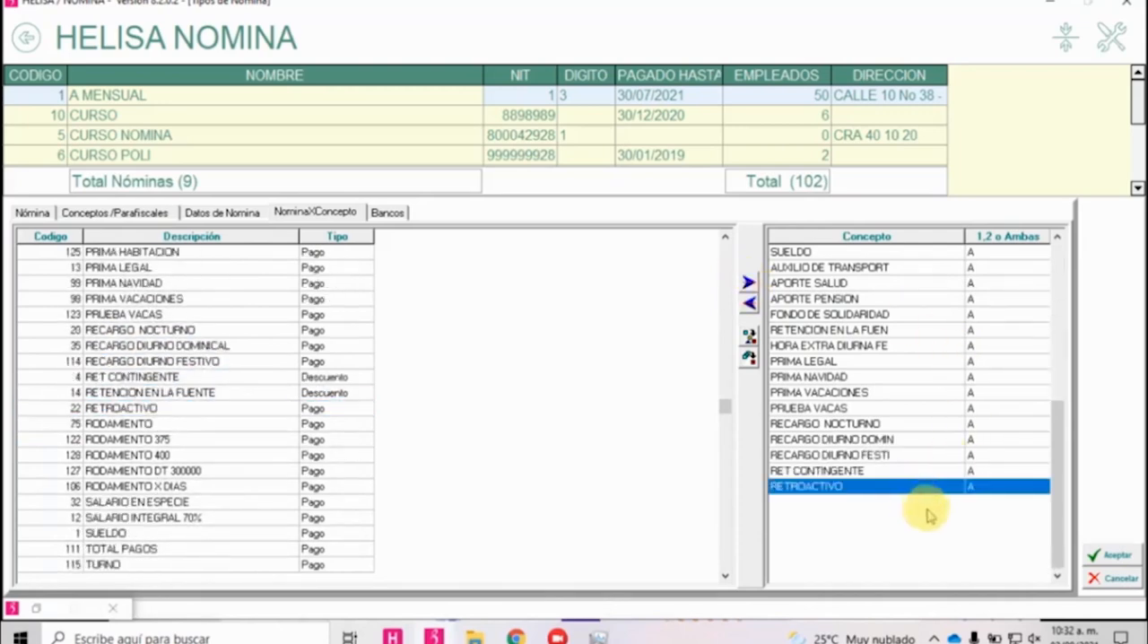
key("Up")
key("Up")
key("Up")
key("Up")
key("Up")
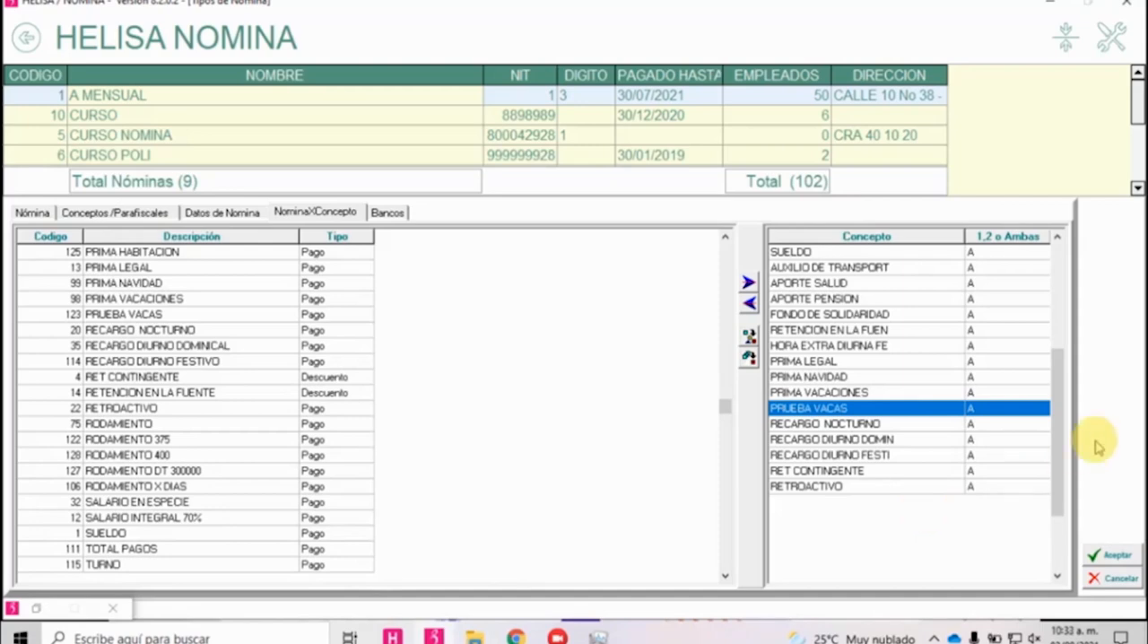
key("Up")
key("Up")
key("Up")
key("Up")
key("Up")
key("Up")
key("Up")
key("Up")
key("Up")
key("Up")
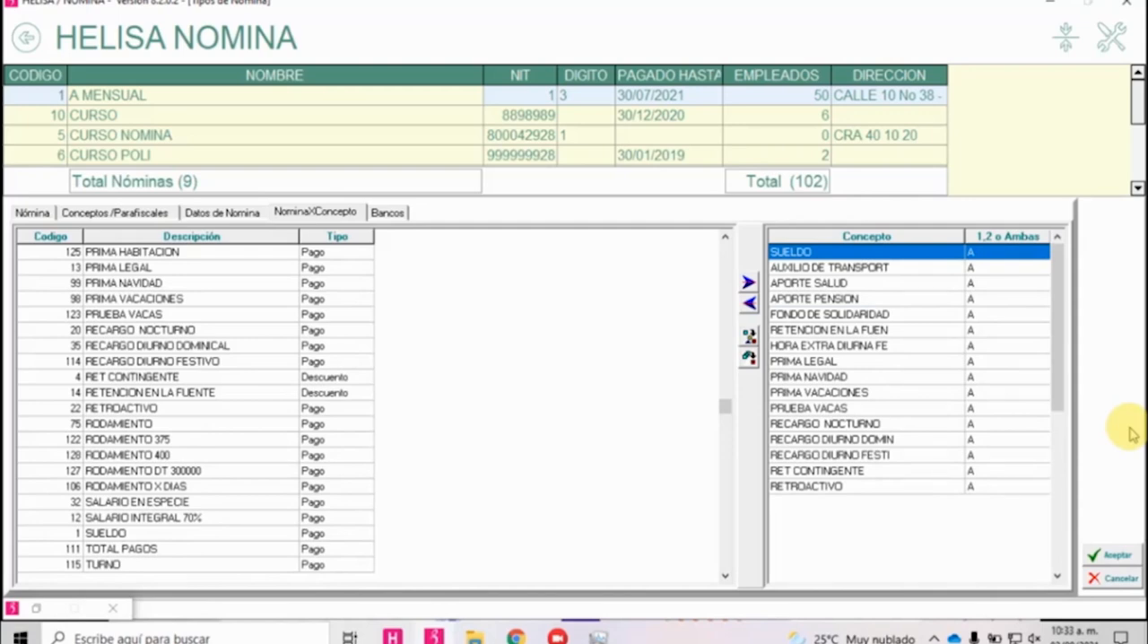
key("Down")
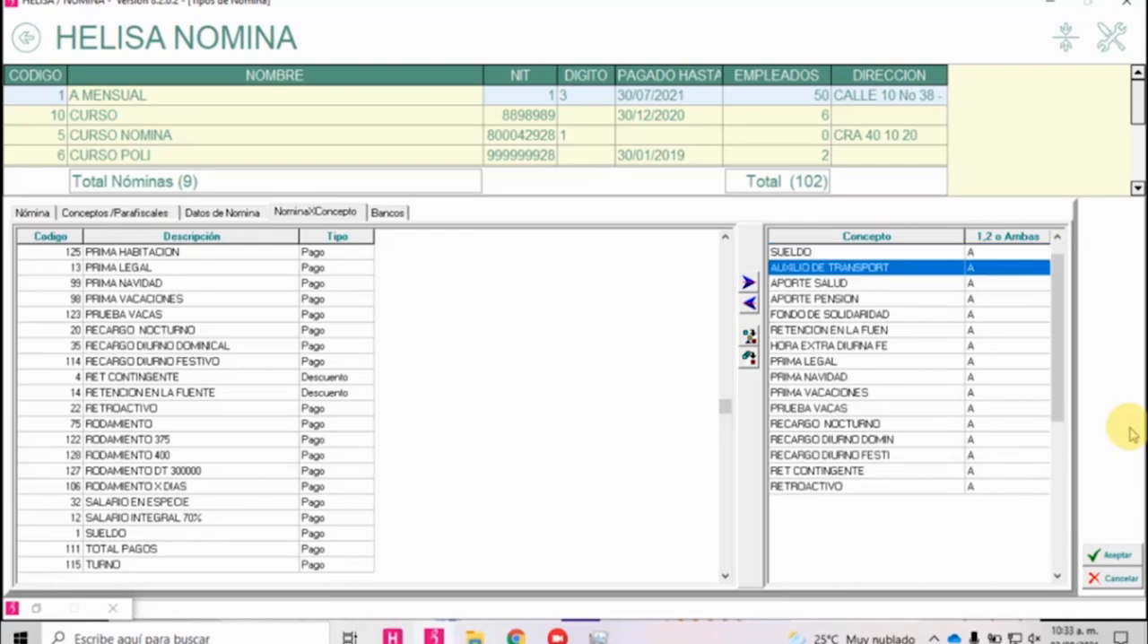
key("Down")
key("Down")
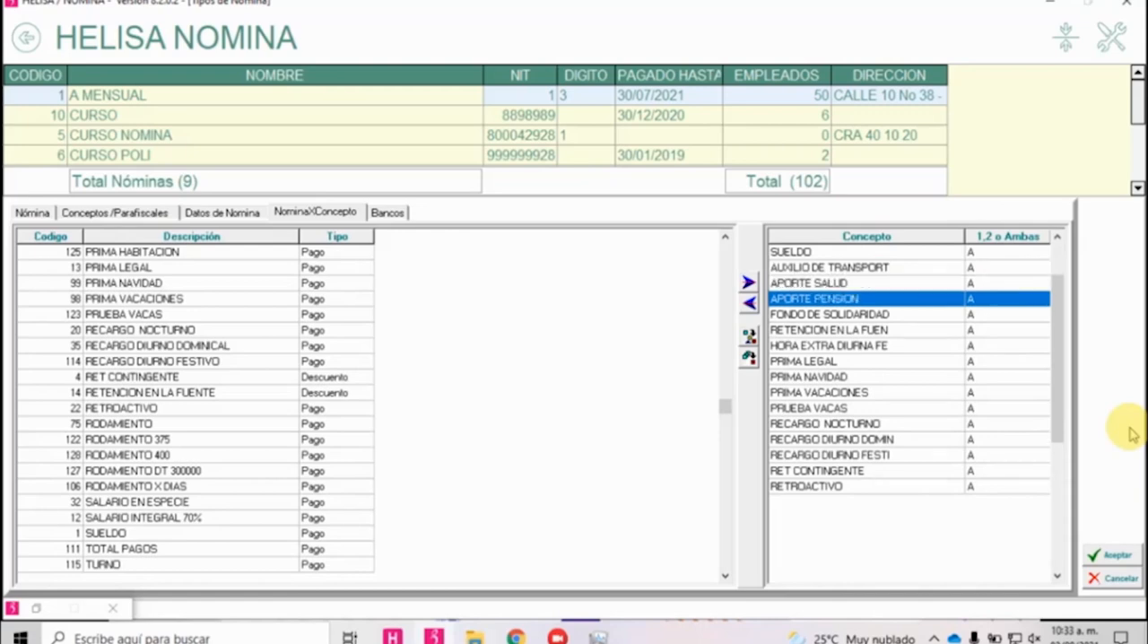
key("Down")
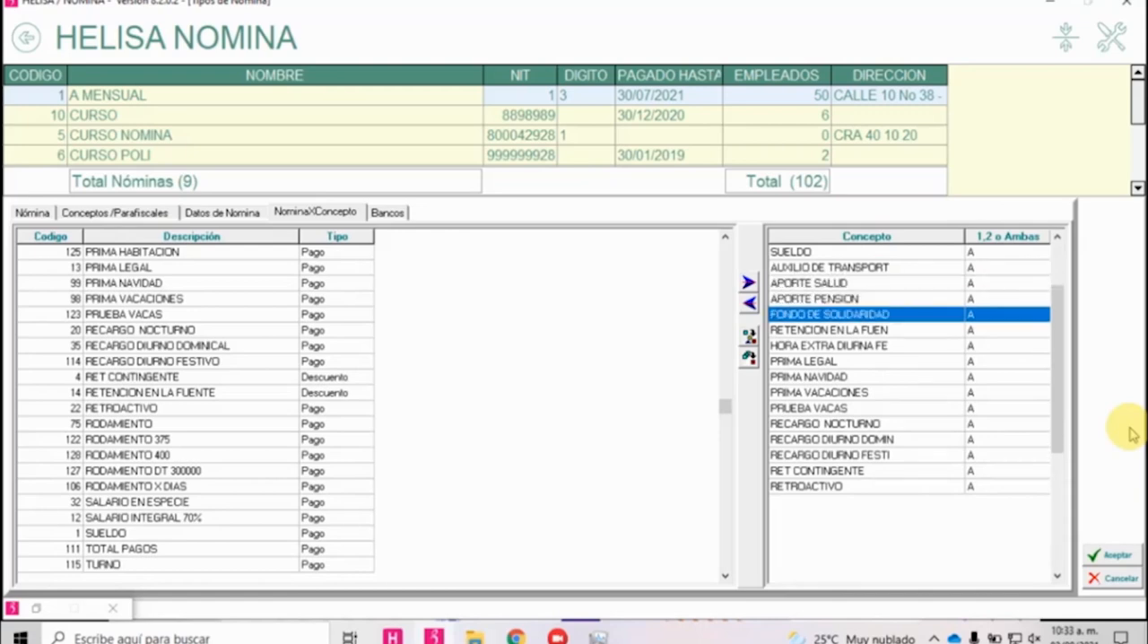
key("Down")
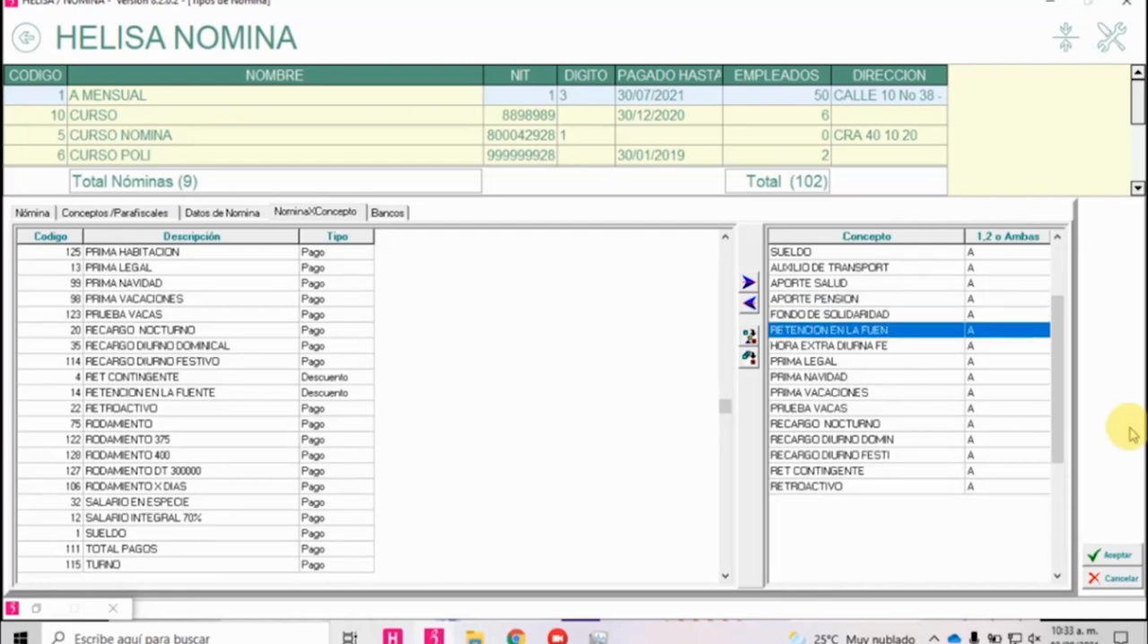
Remove HORA EXTRA DIURNA FE and all concepts listed after it, through RETROACTIVO, from A MENSUAL's assigned concepts.
key("Down")
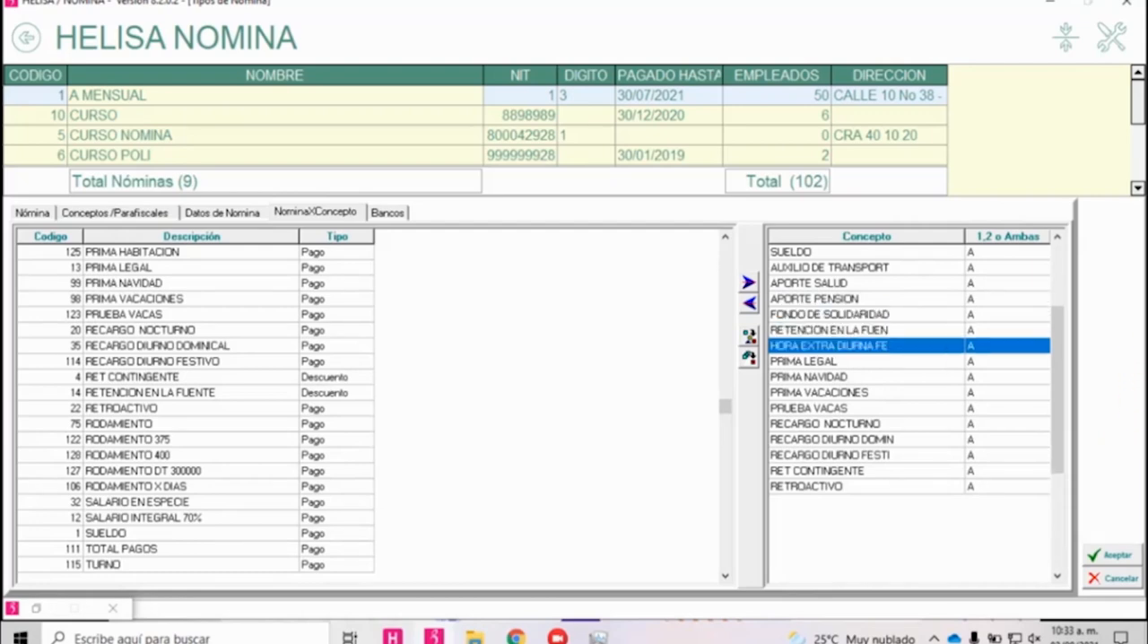
left_click(744, 303)
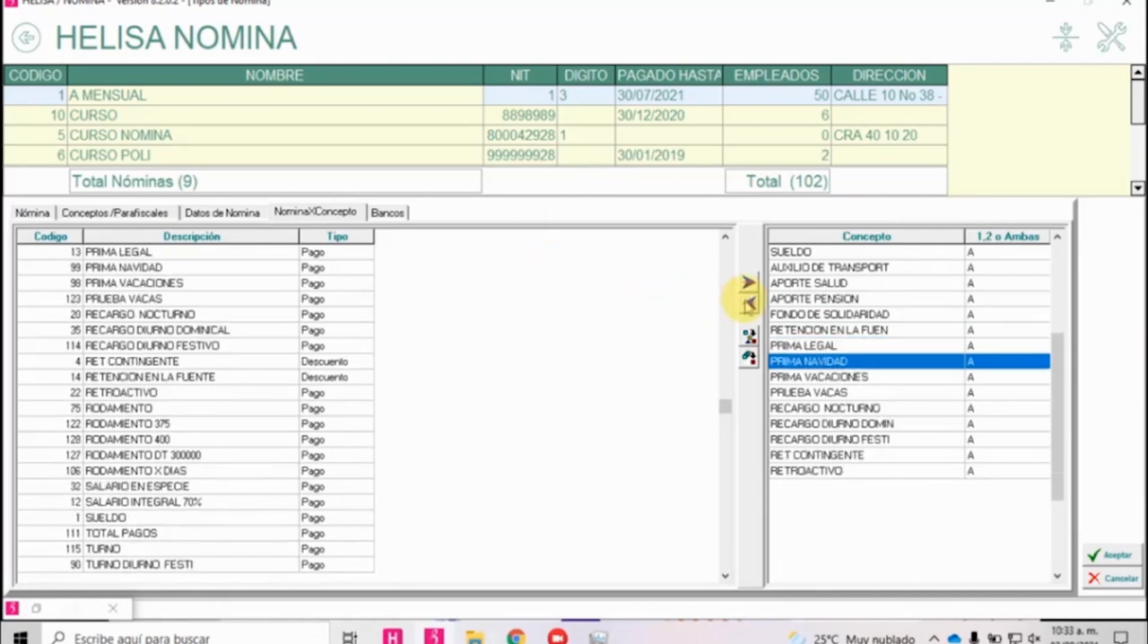
left_click(746, 303)
left_click(747, 303)
left_click(746, 303)
left_click(747, 303)
left_click(746, 303)
left_click(746, 304)
left_click(747, 303)
left_click(746, 303)
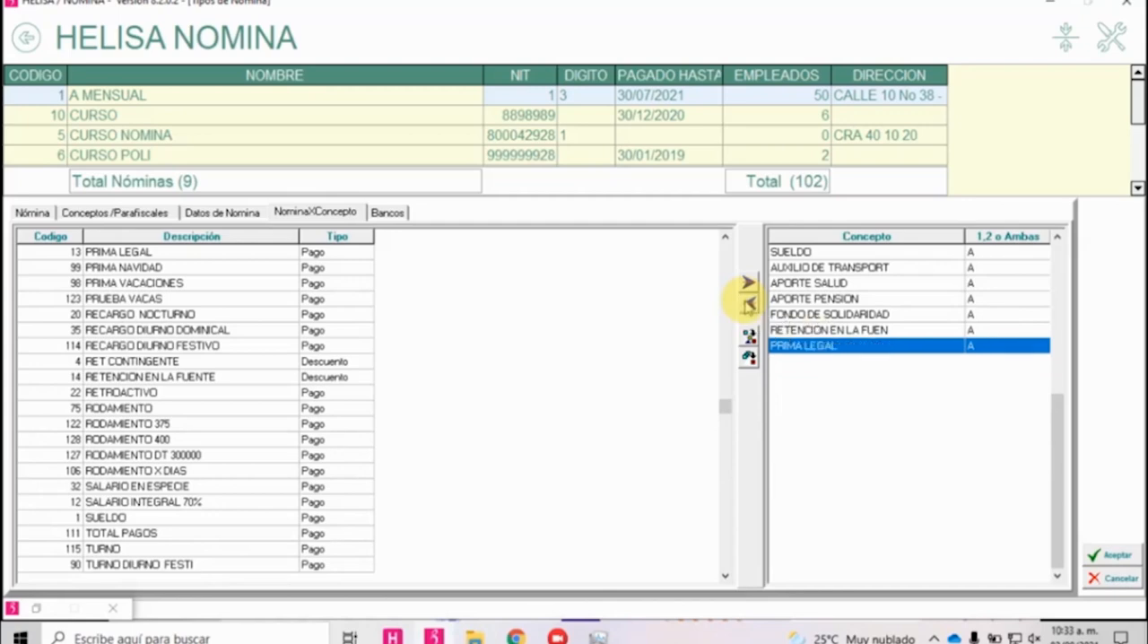
left_click(746, 303)
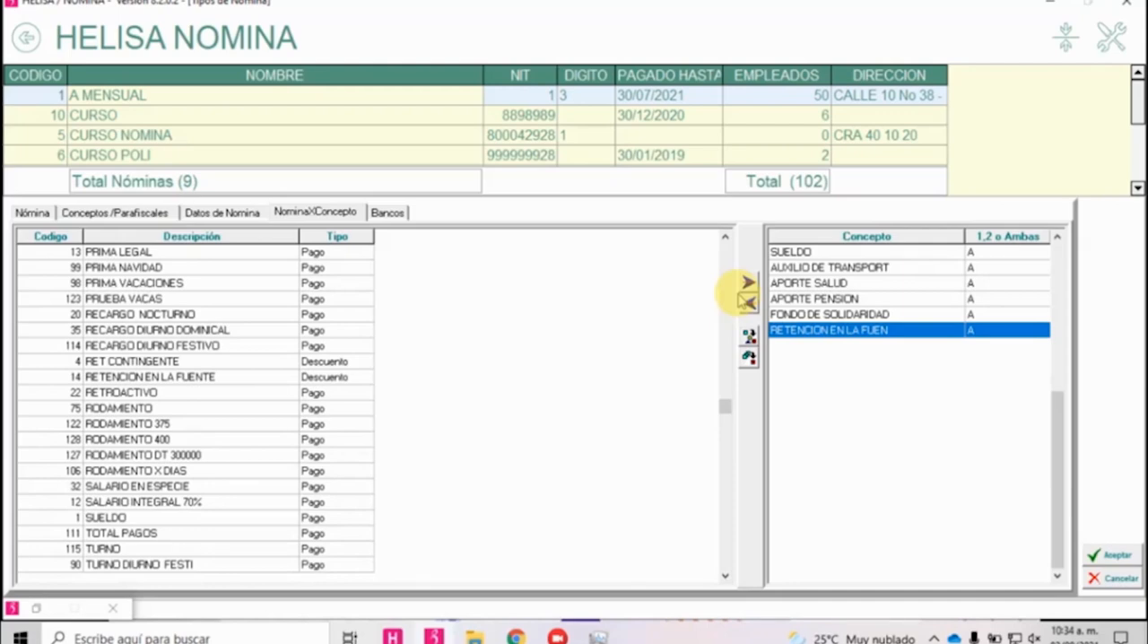
Save payroll type A MENSUAL's concept assignment and start creating a new concept in Conceptos de Nómina.
left_click(1109, 554)
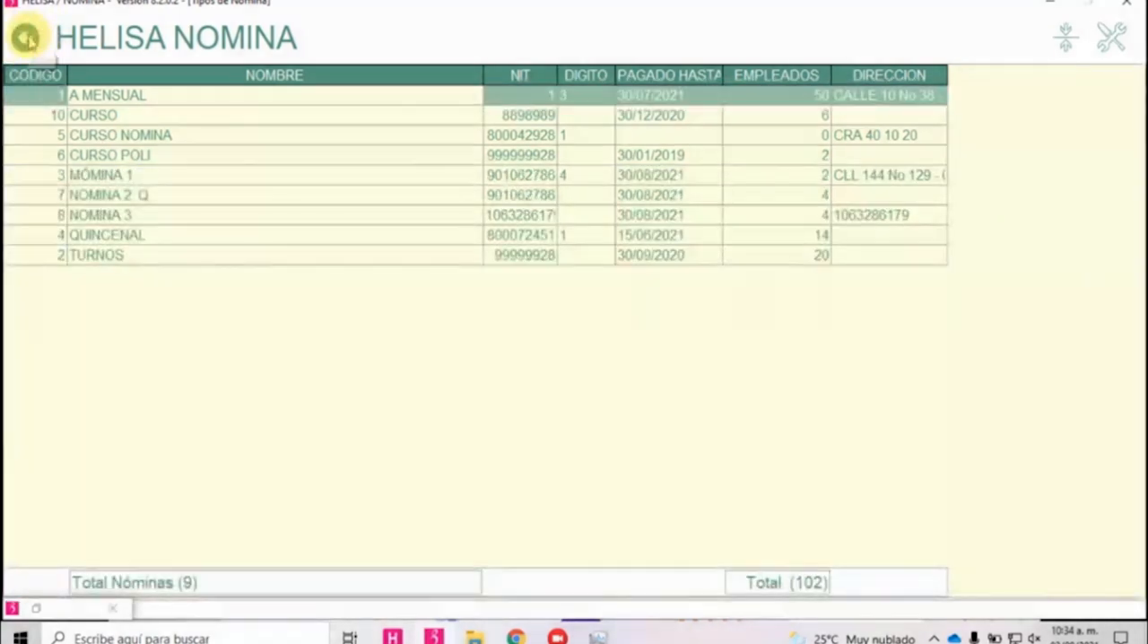
left_click(27, 39)
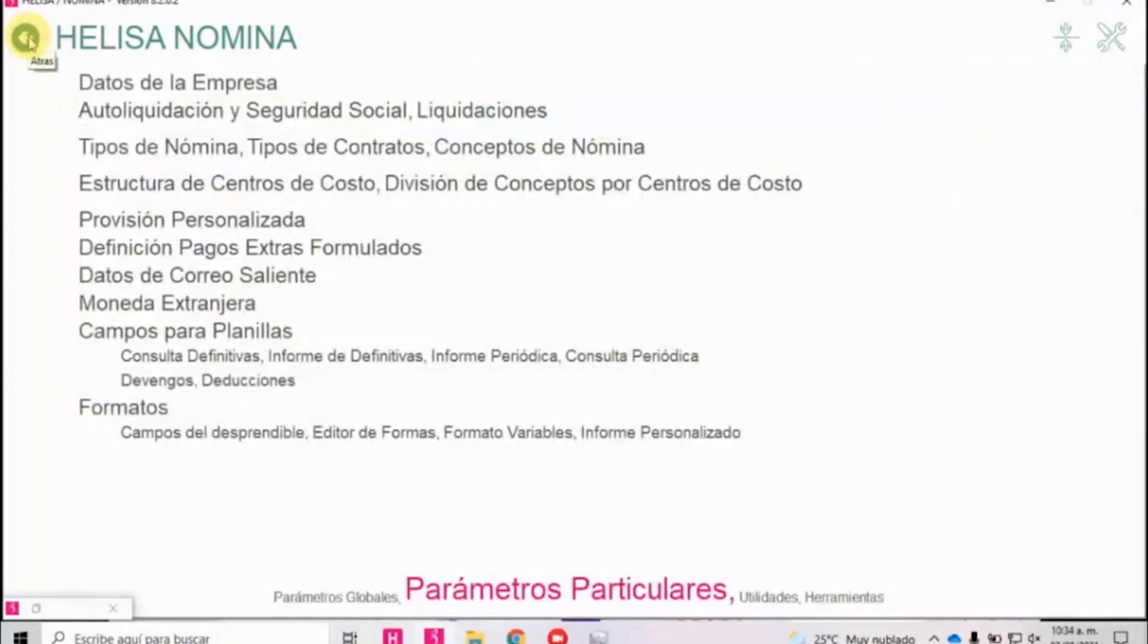
left_click(513, 151)
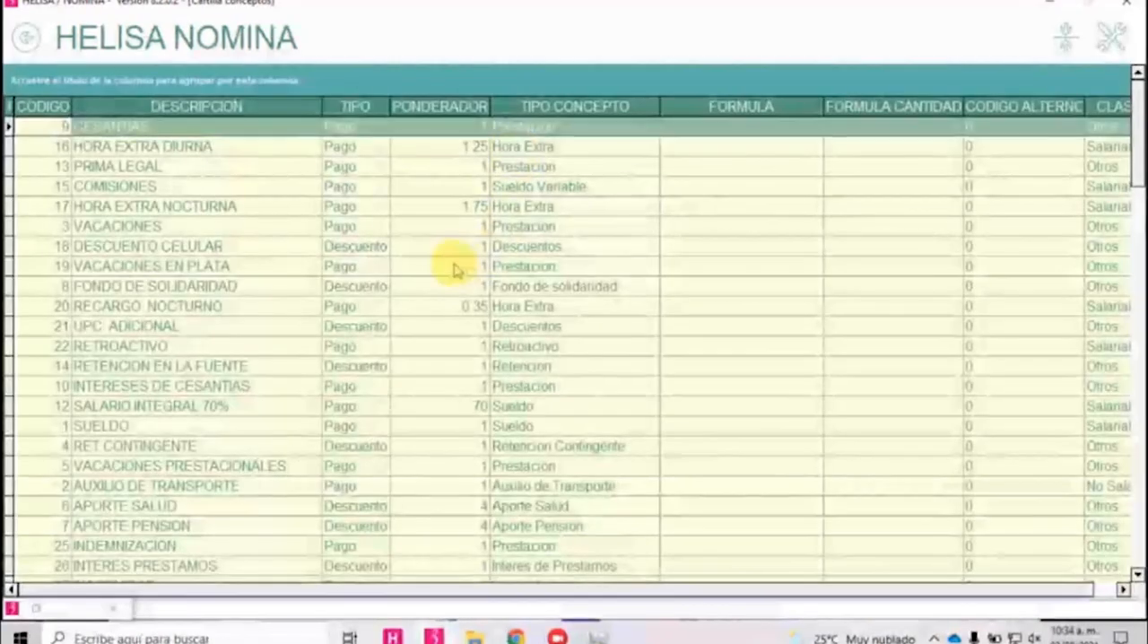
right_click(456, 263)
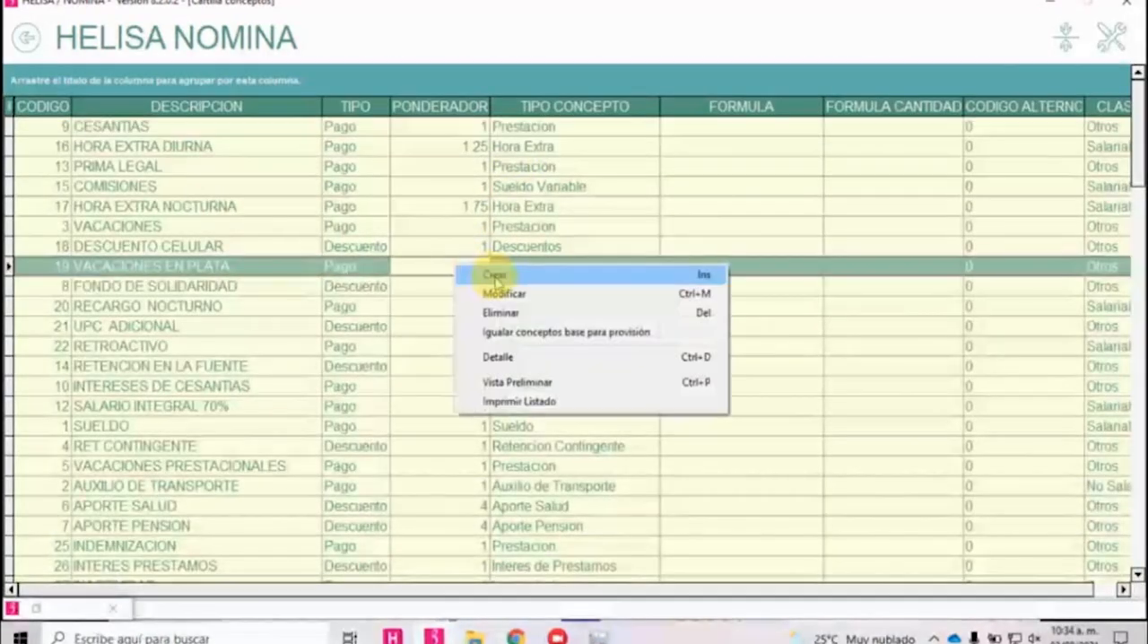
left_click(498, 272)
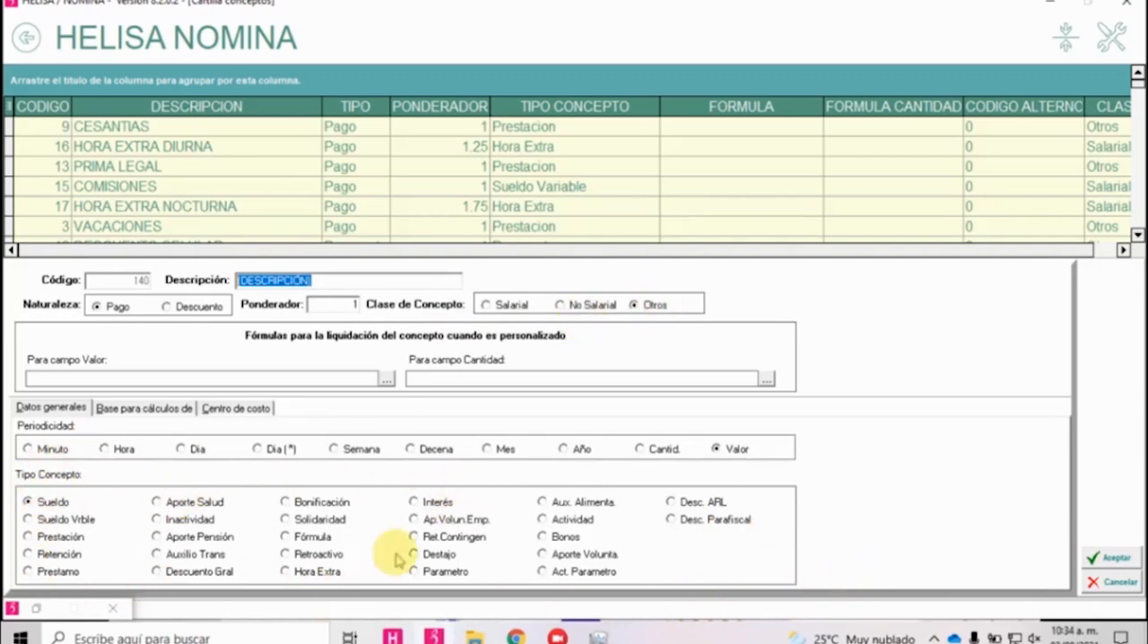
Describe the new concept as BOMIFICACION SALARIO, with nature Pago, class Salarial and concept type Sueldo Vrble.
left_click(53, 505)
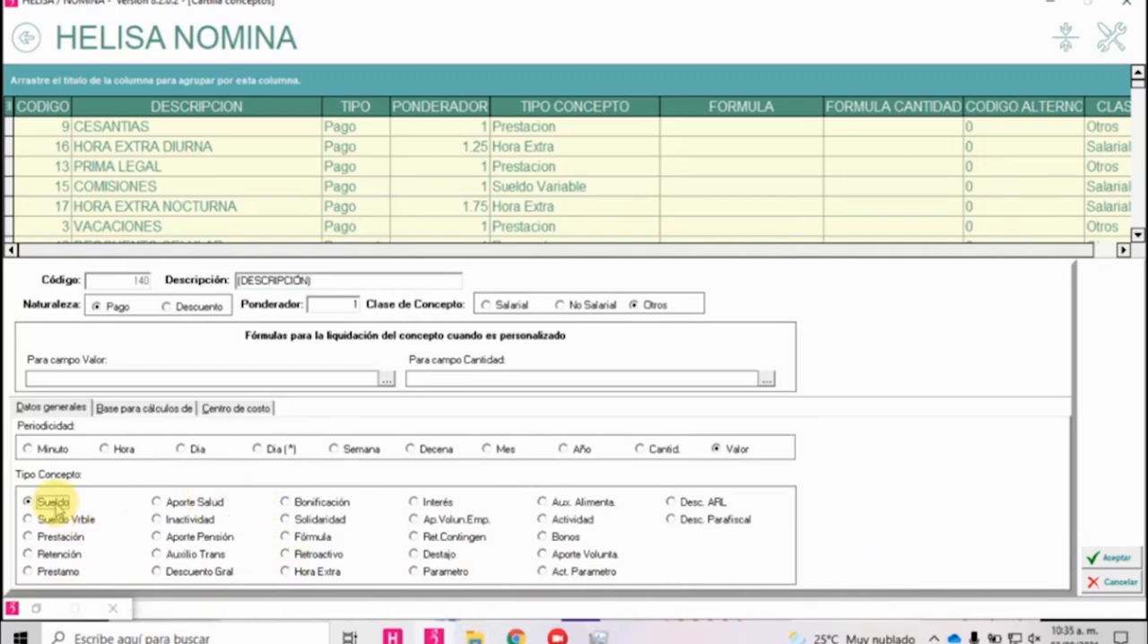
left_click(123, 410)
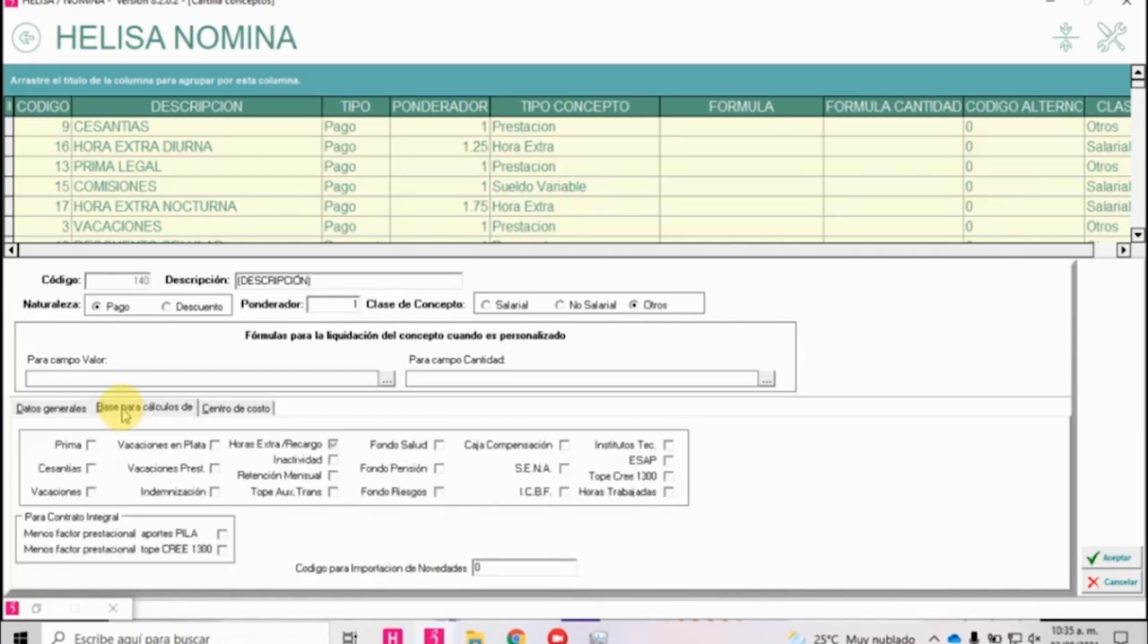
left_click(354, 281)
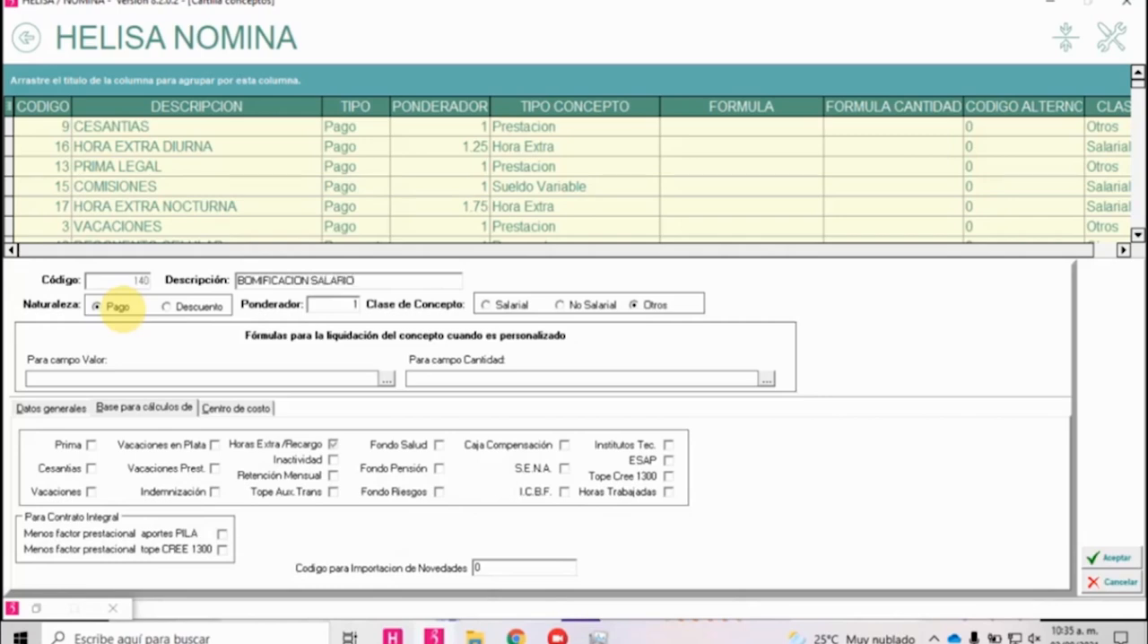
left_click(493, 305)
left_click(112, 306)
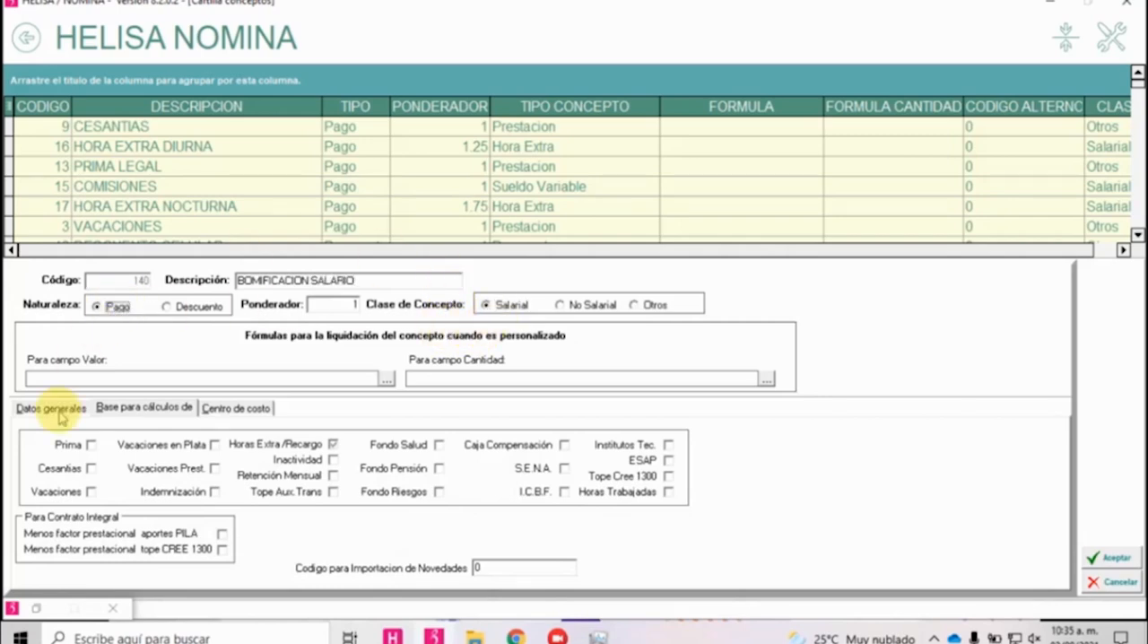
left_click(59, 413)
Make the concept a calculation base for Prima, Cesantías, Vacaciones, Vacaciones en Plata, Vacaciones Prest. and Indemnización, and exclude Horas Extra/Recargo.
left_click(112, 407)
left_click(90, 444)
left_click(90, 468)
left_click(91, 492)
left_click(215, 445)
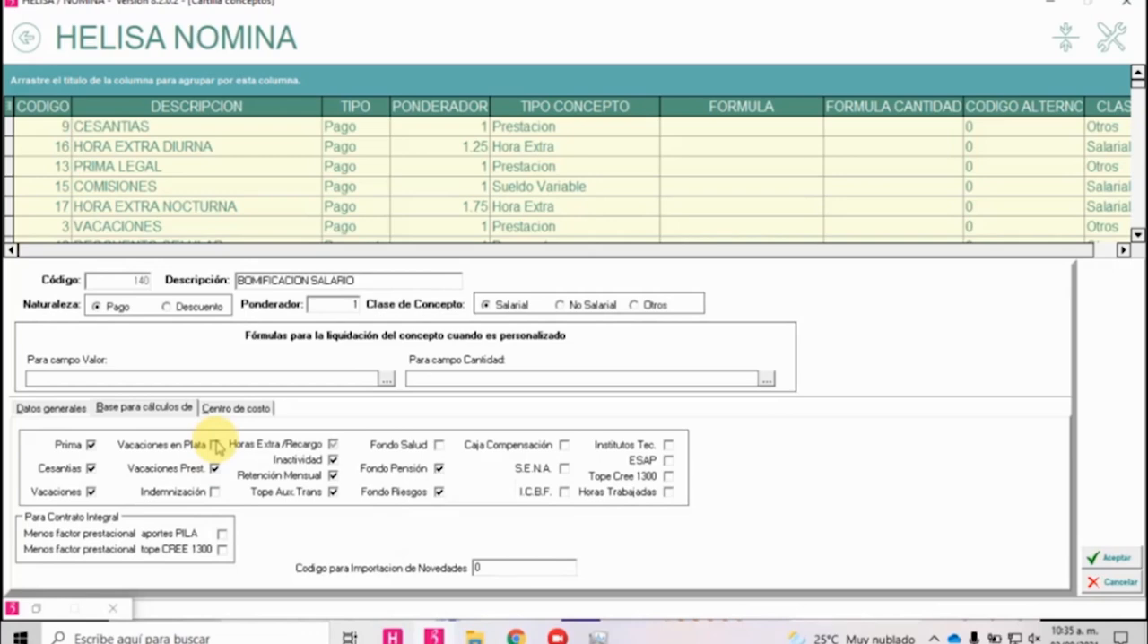
left_click(214, 444)
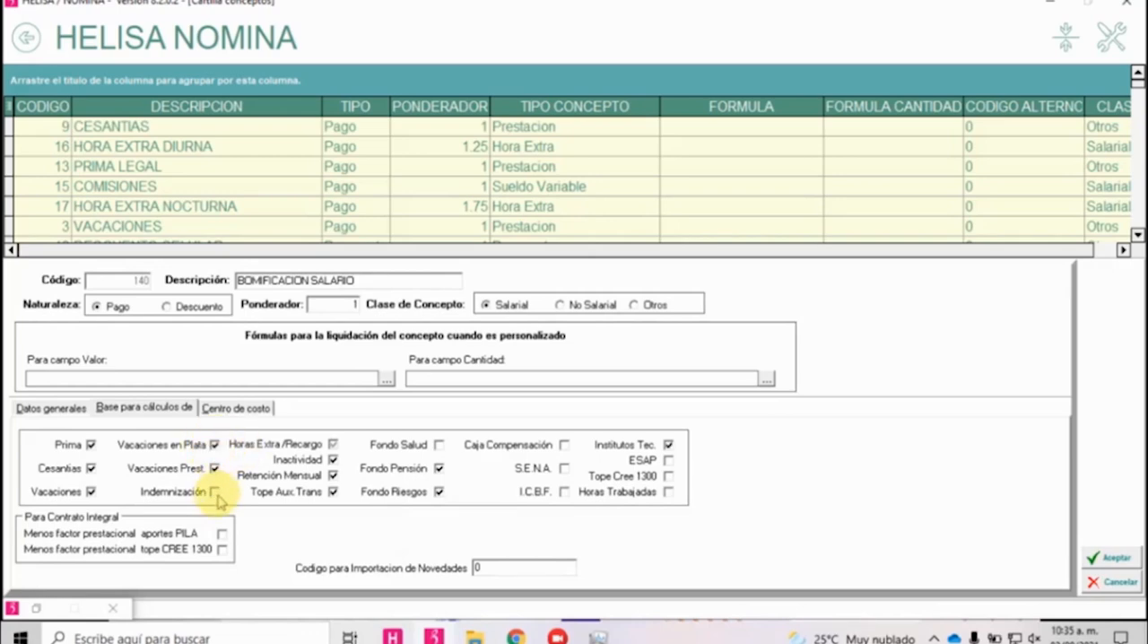
left_click(333, 444)
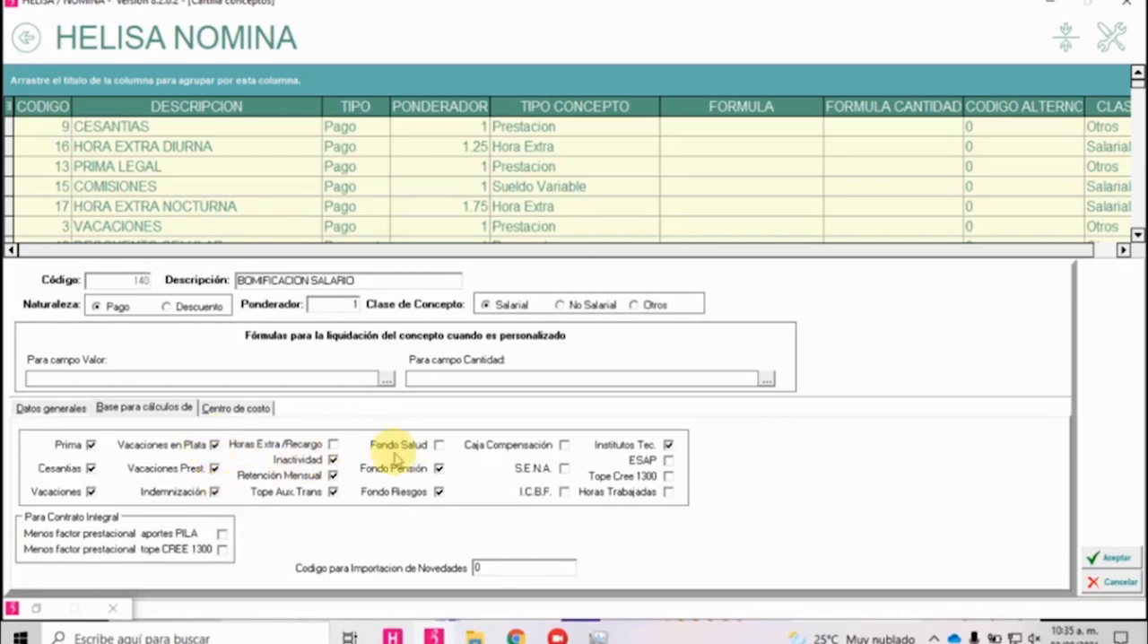
Include Fondo Salud, Caja Compensación, S.E.N.A., I.C.B.F. and Tope Cree 1300 as bases, exclude Institutos Tec., and save the concept.
left_click(437, 447)
left_click(563, 445)
left_click(563, 468)
left_click(563, 491)
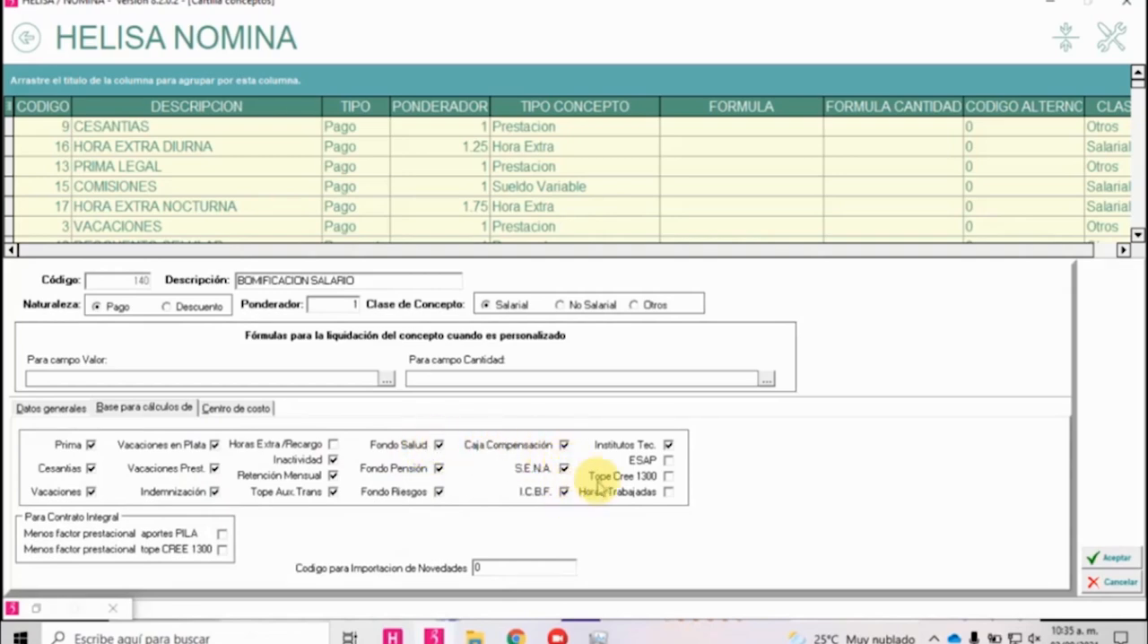
left_click(668, 444)
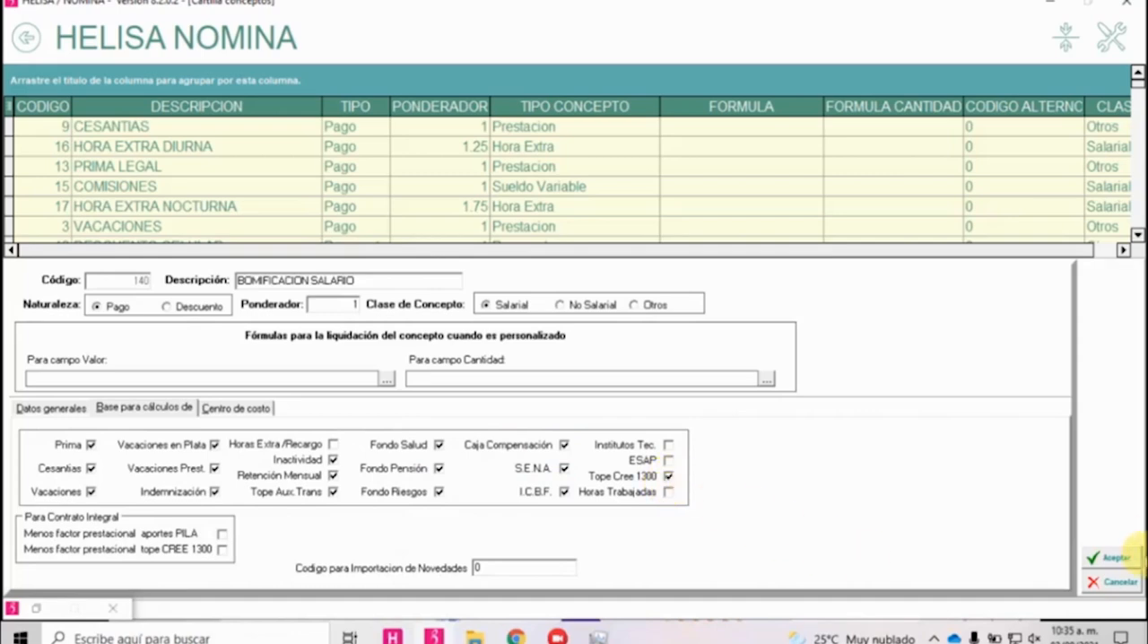
left_click(1096, 557)
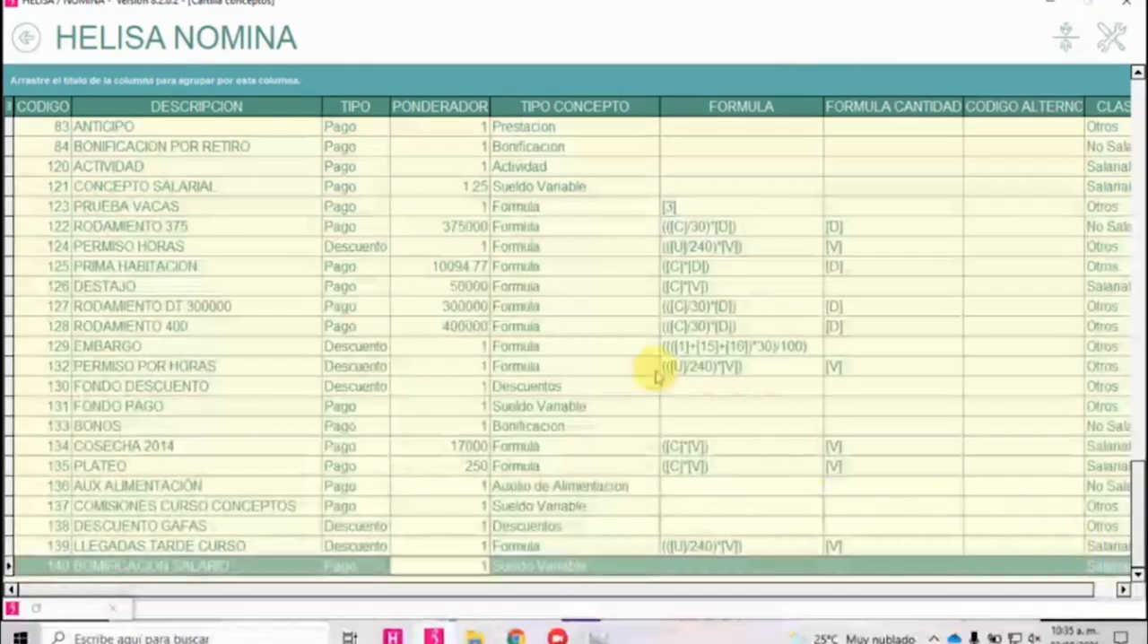
Equalize the base concepts for provision from the BOMIFICACION SALARIO concept.
right_click(447, 574)
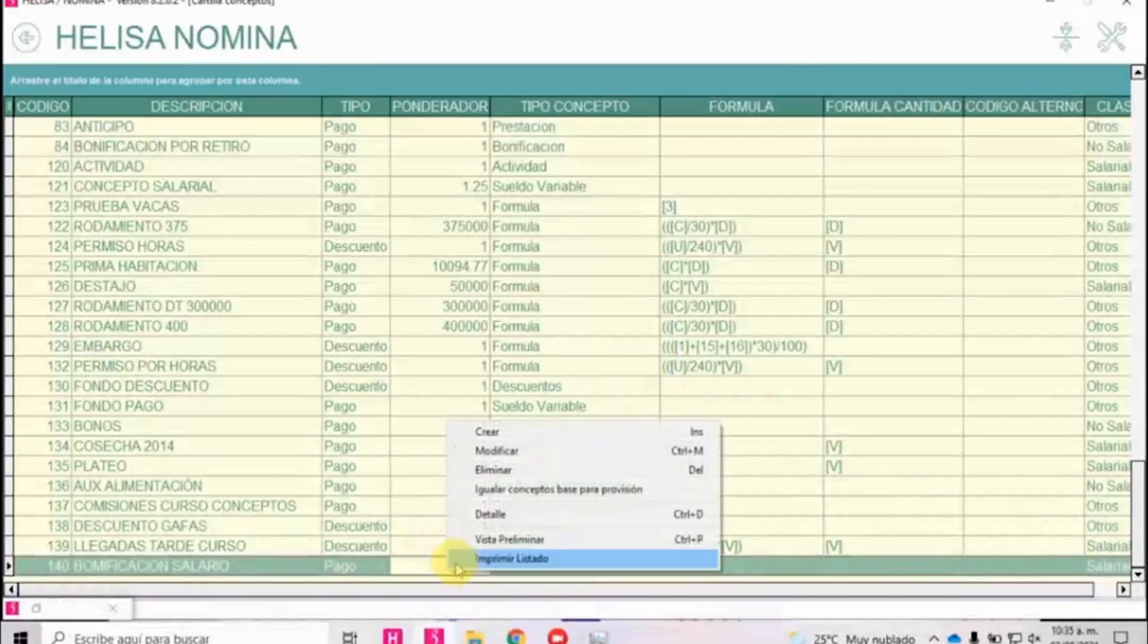
left_click(500, 492)
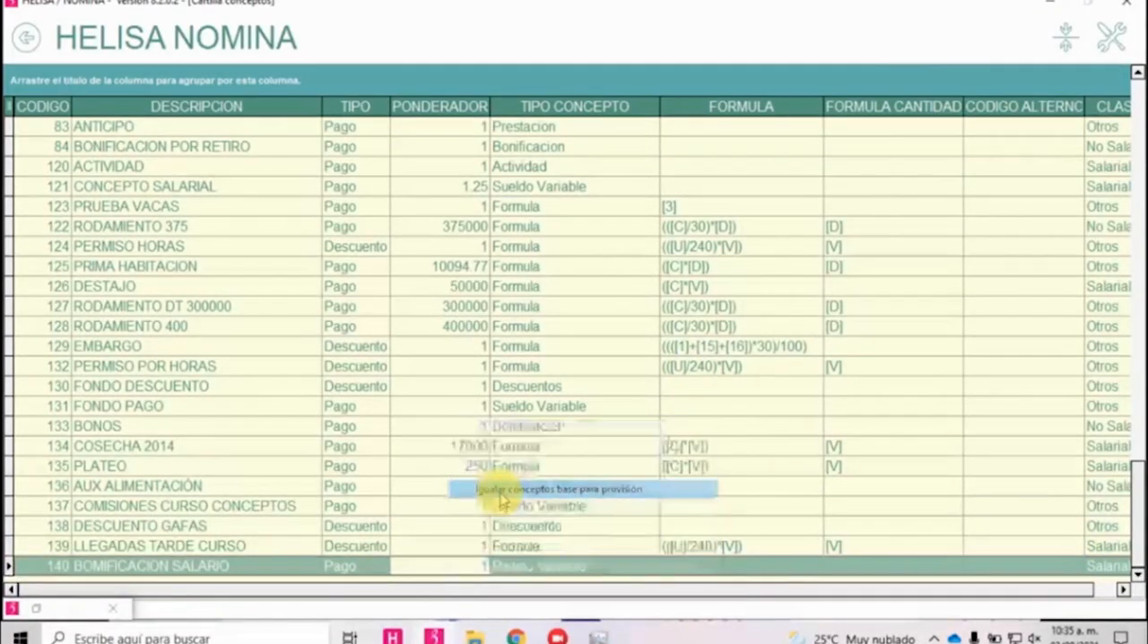
left_click(575, 355)
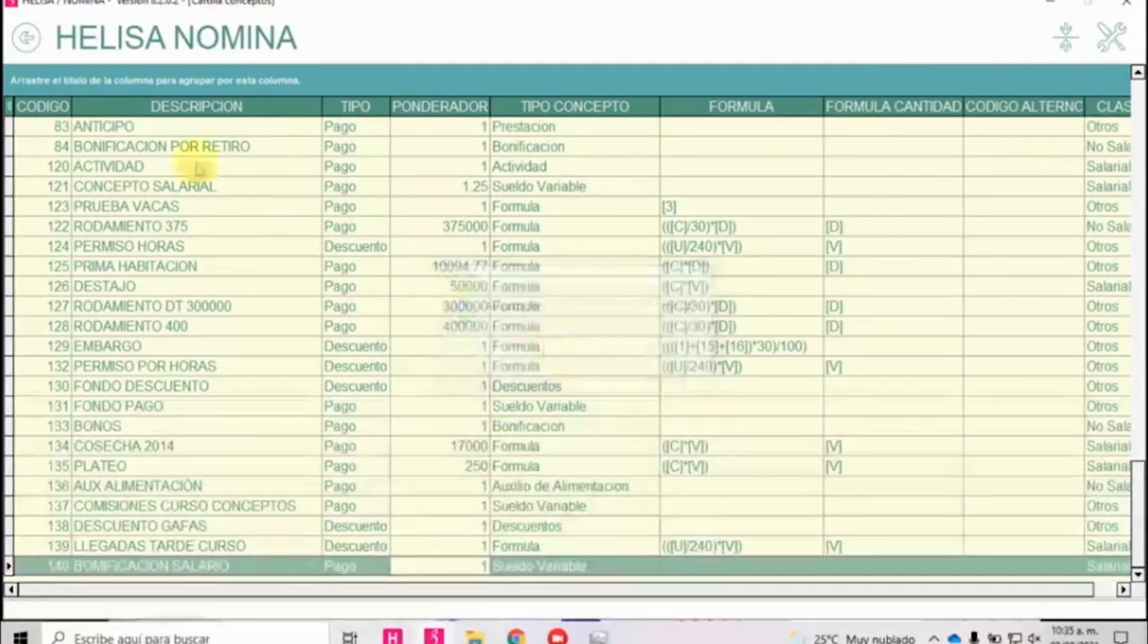
Open Estructura Contable in the Contabilizar module and retrieve the data for the CURSO payroll.
left_click(26, 42)
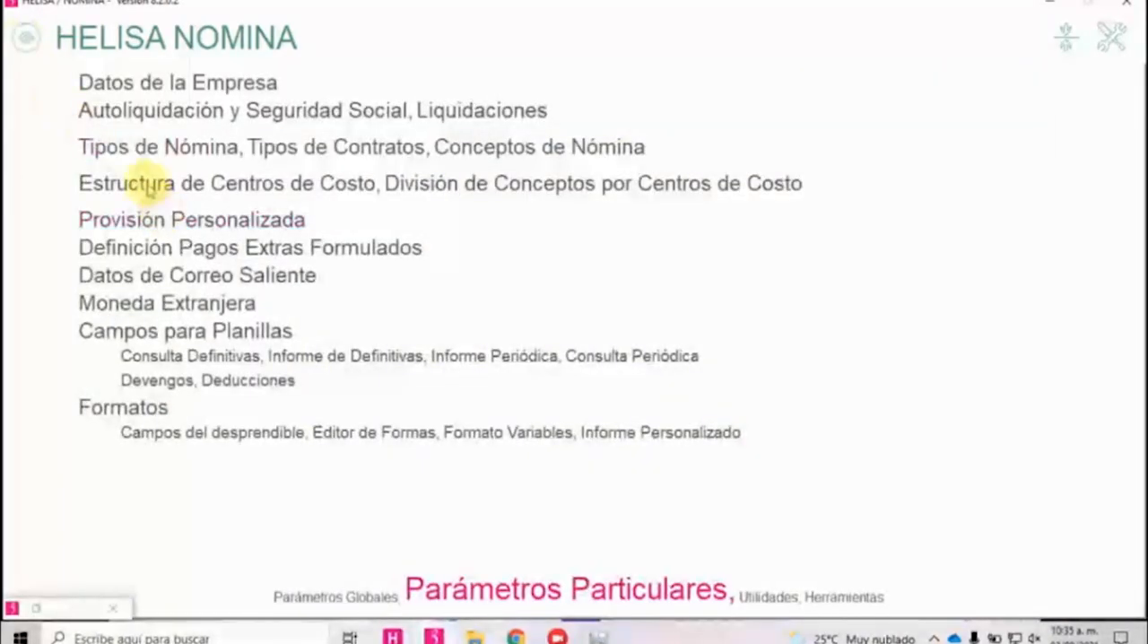
left_click(33, 44)
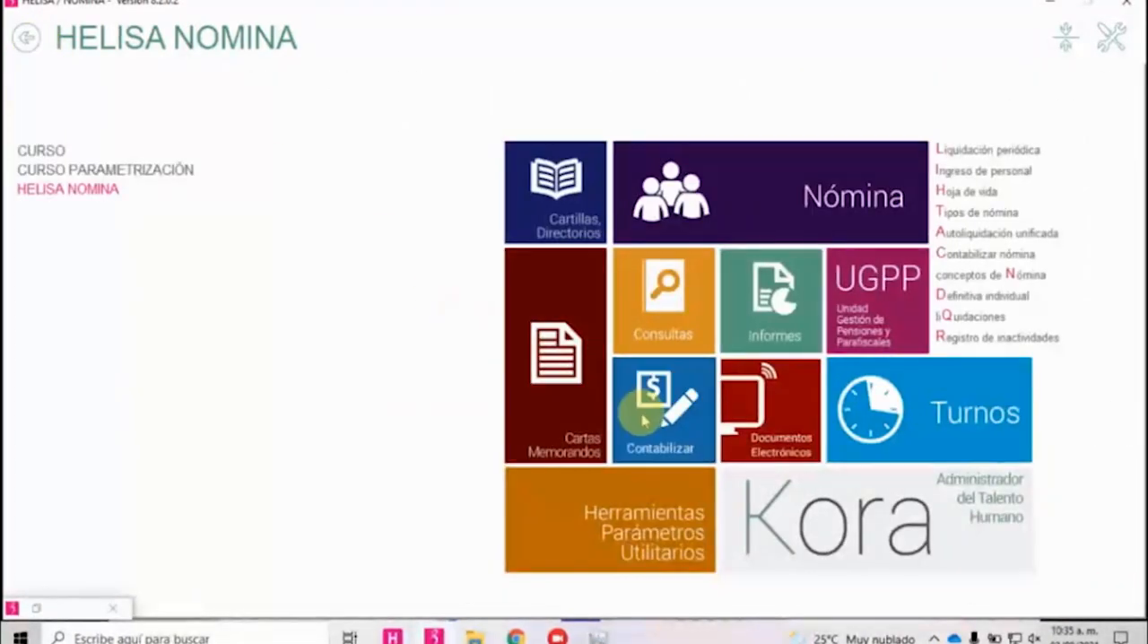
left_click(645, 418)
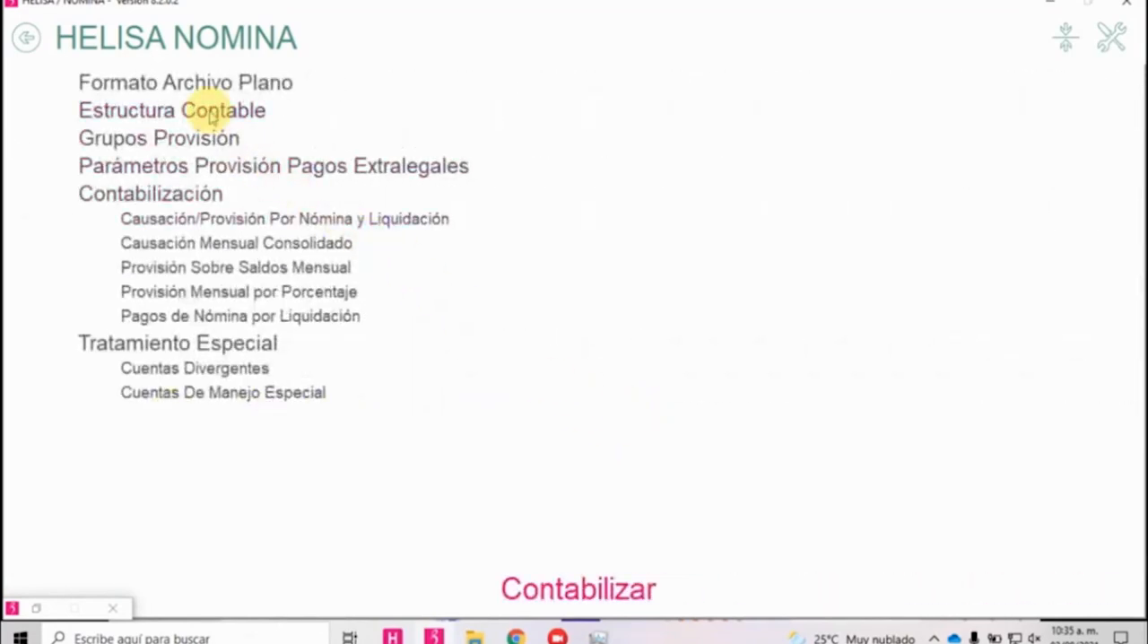
left_click(214, 112)
left_click(201, 79)
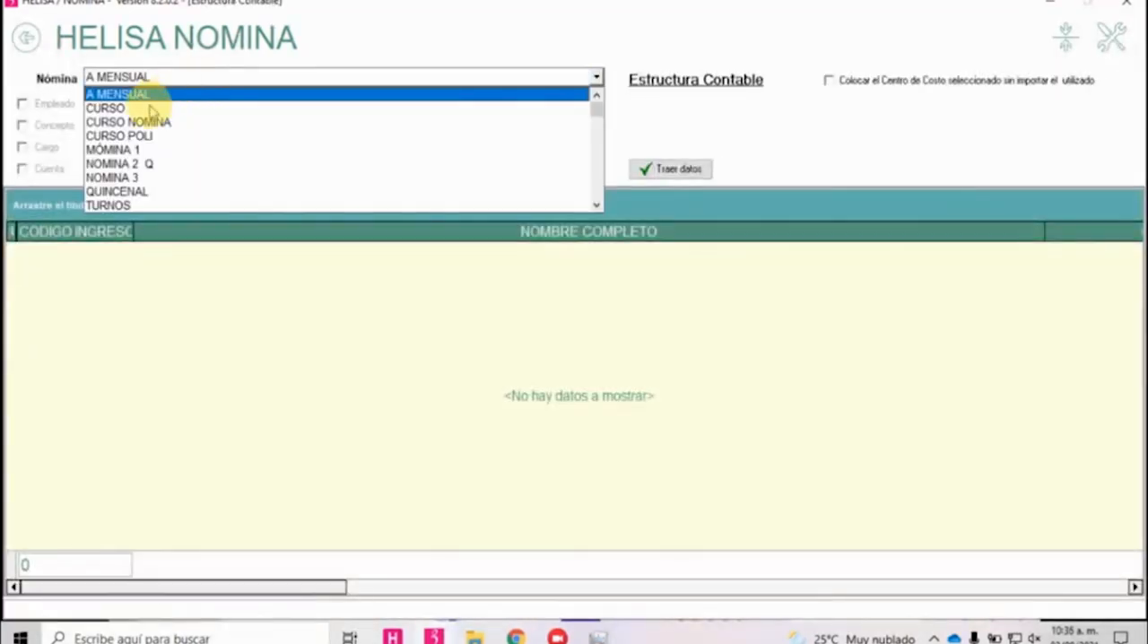
left_click(148, 109)
left_click(663, 169)
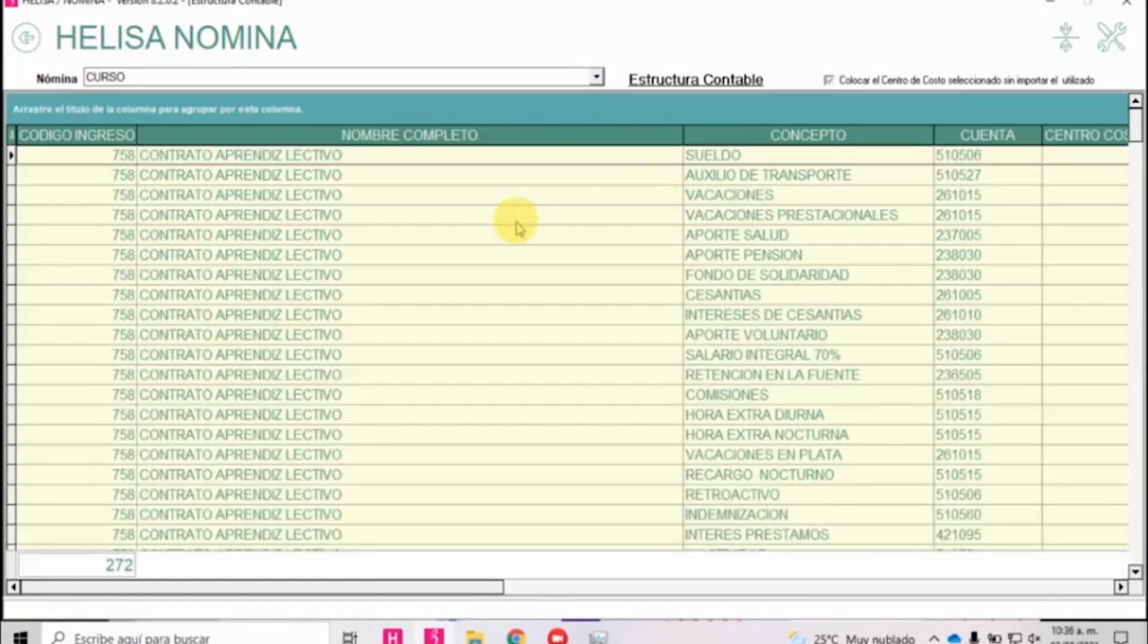
Start an accounting structure entry assigning account 512525 to BOMIFICACION SALARIO, using the option Toma el Centro de Costo del Ingreso.
right_click(451, 224)
left_click(466, 233)
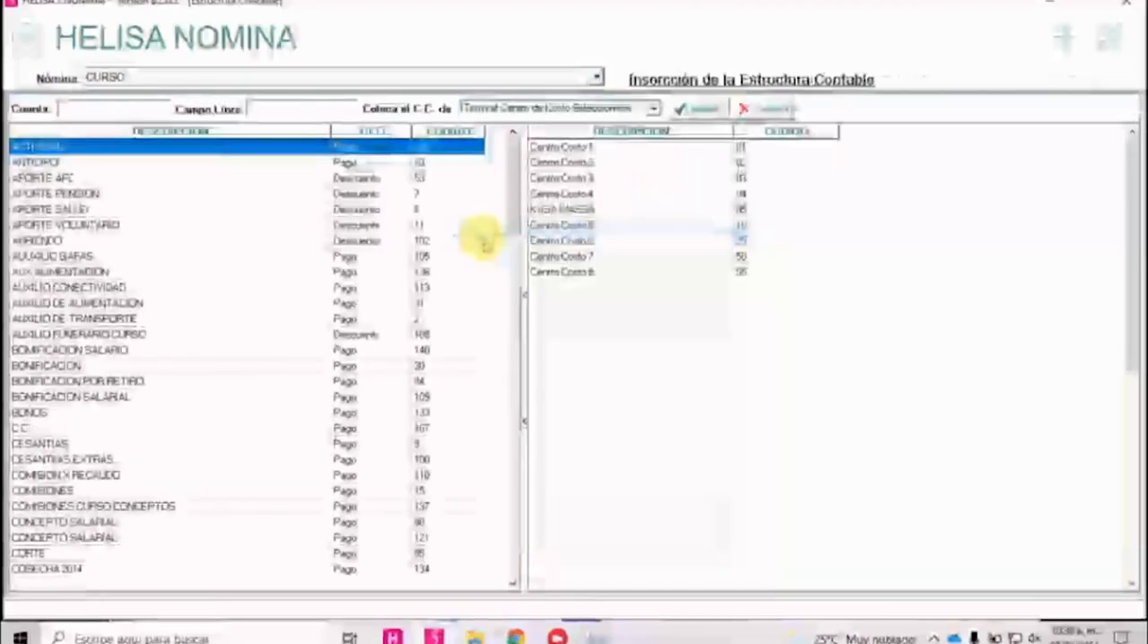
left_click(106, 108)
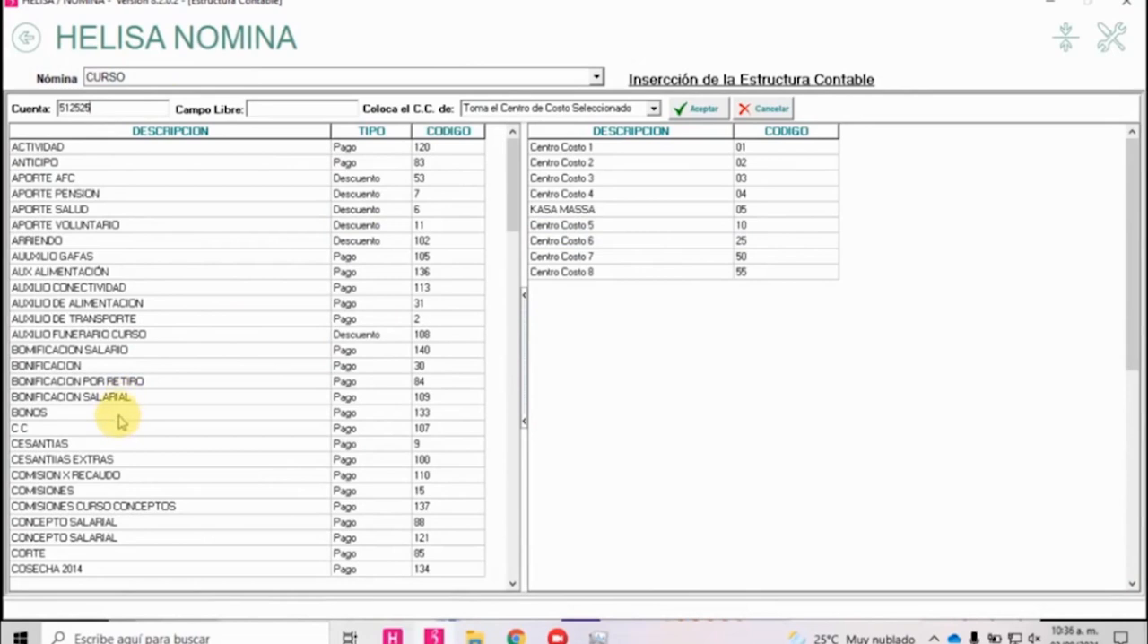
left_click(126, 352)
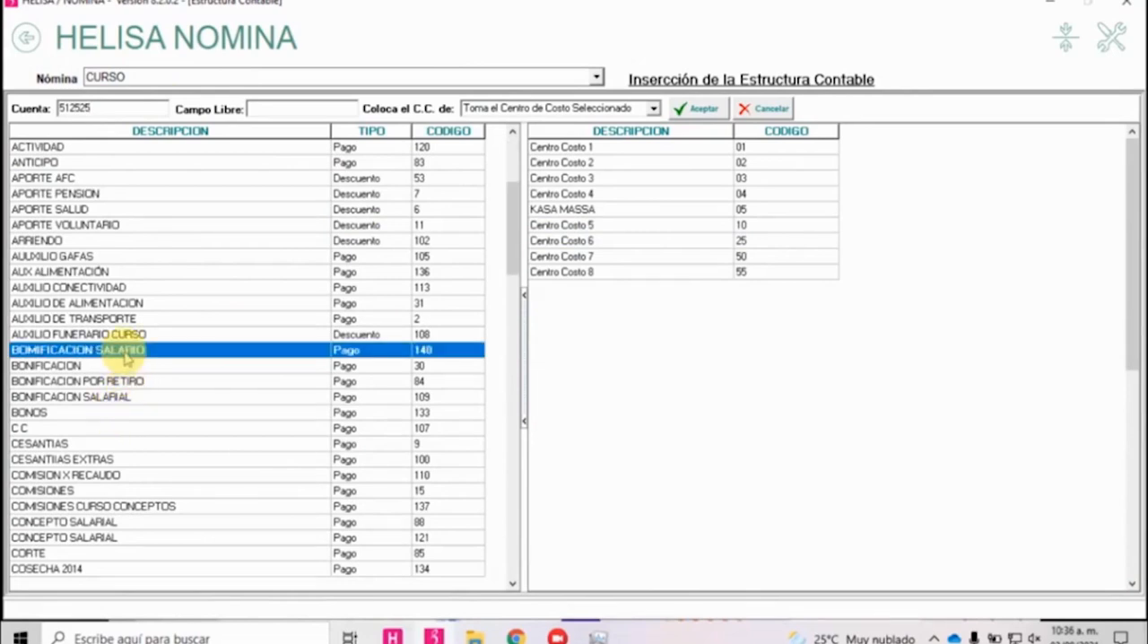
left_click(653, 108)
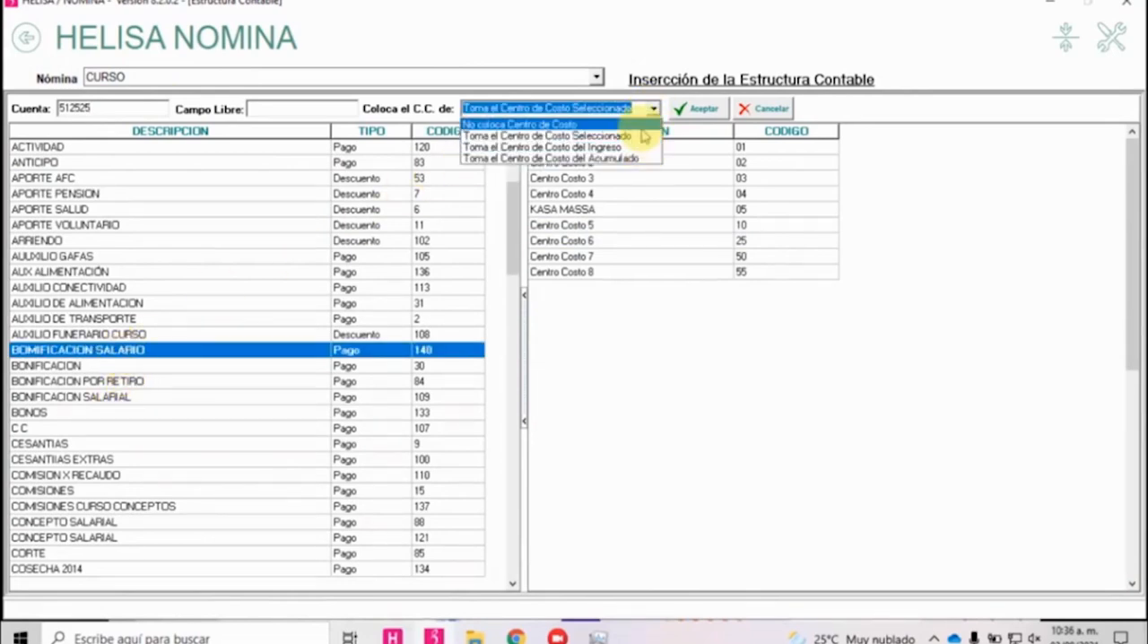
left_click(628, 146)
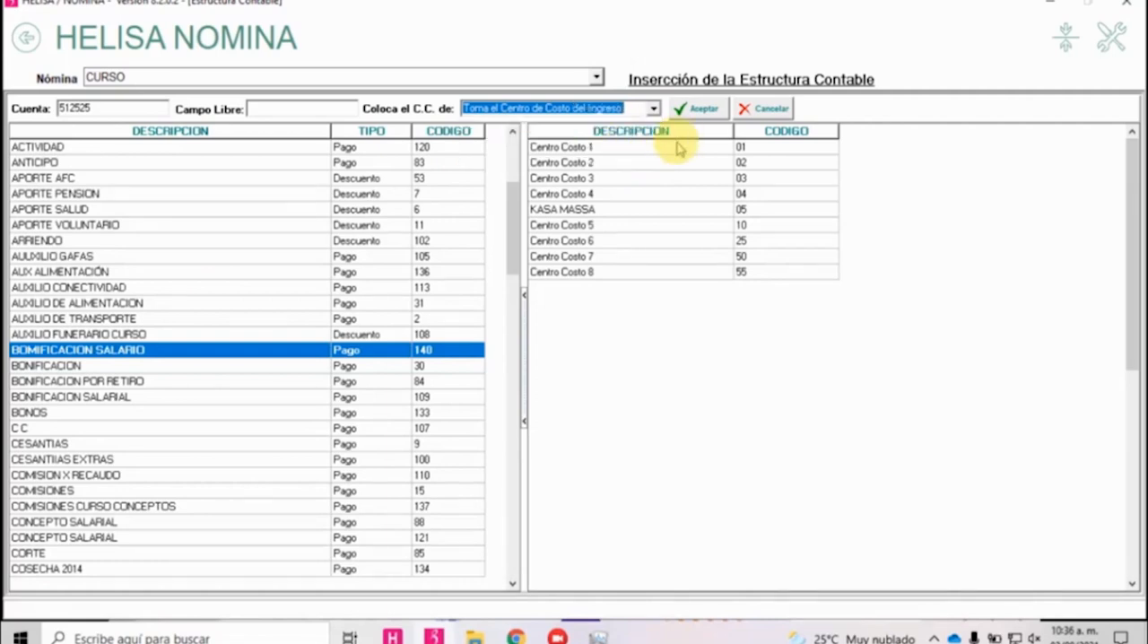
left_click(697, 109)
Insert the accounting entry for all employees of the CURSO payroll, replacing existing records with the new data.
left_click(453, 230)
right_click(453, 231)
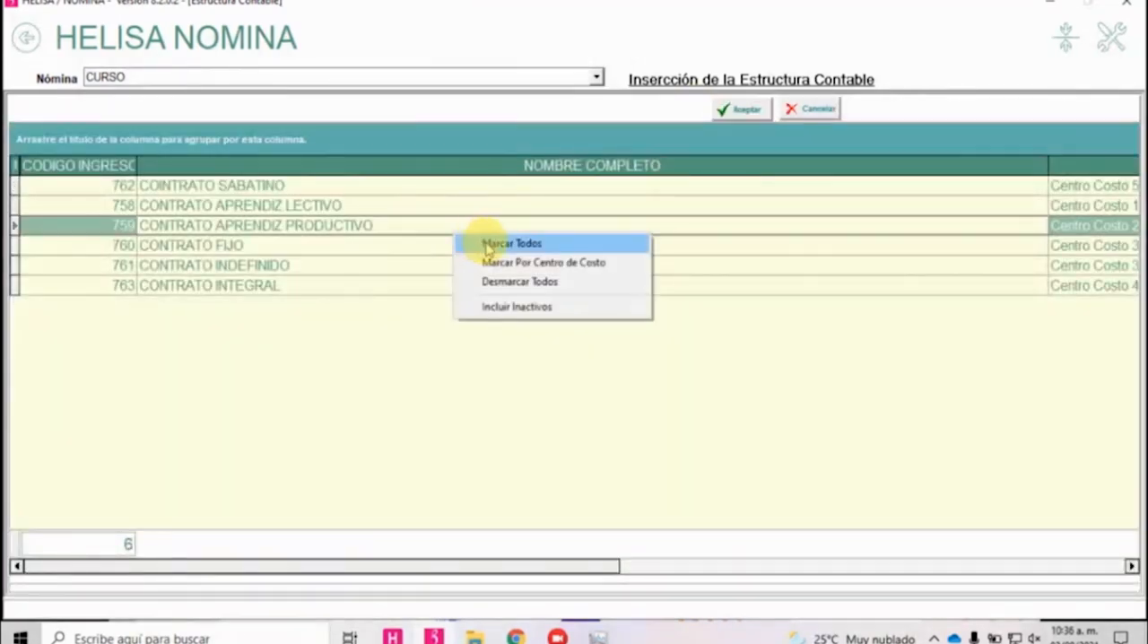
left_click(487, 243)
left_click(741, 111)
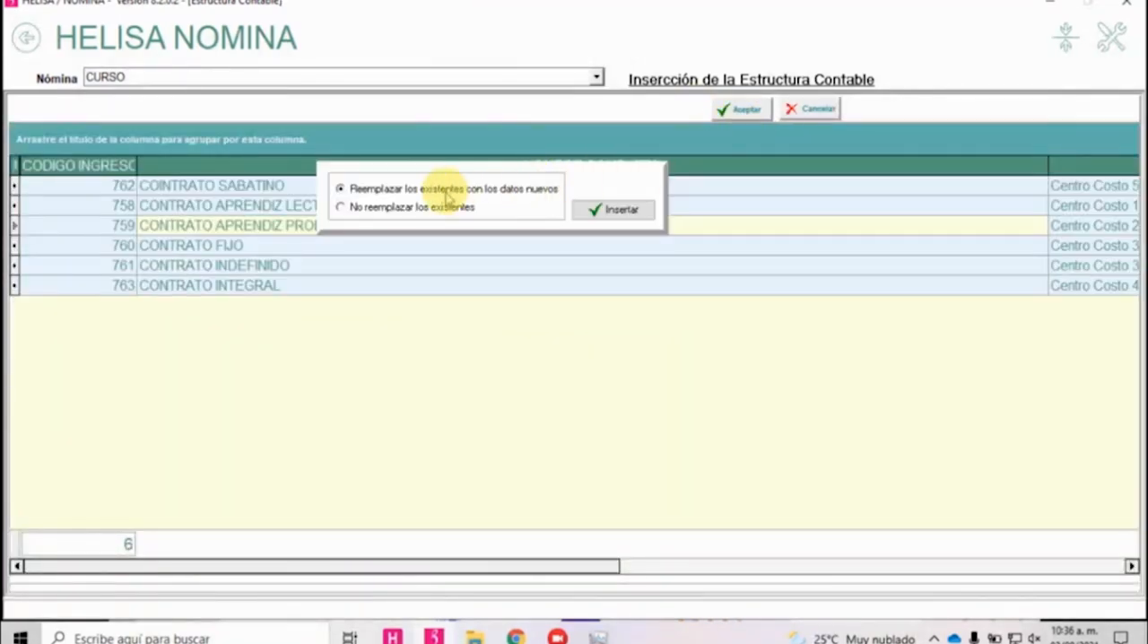
left_click(595, 208)
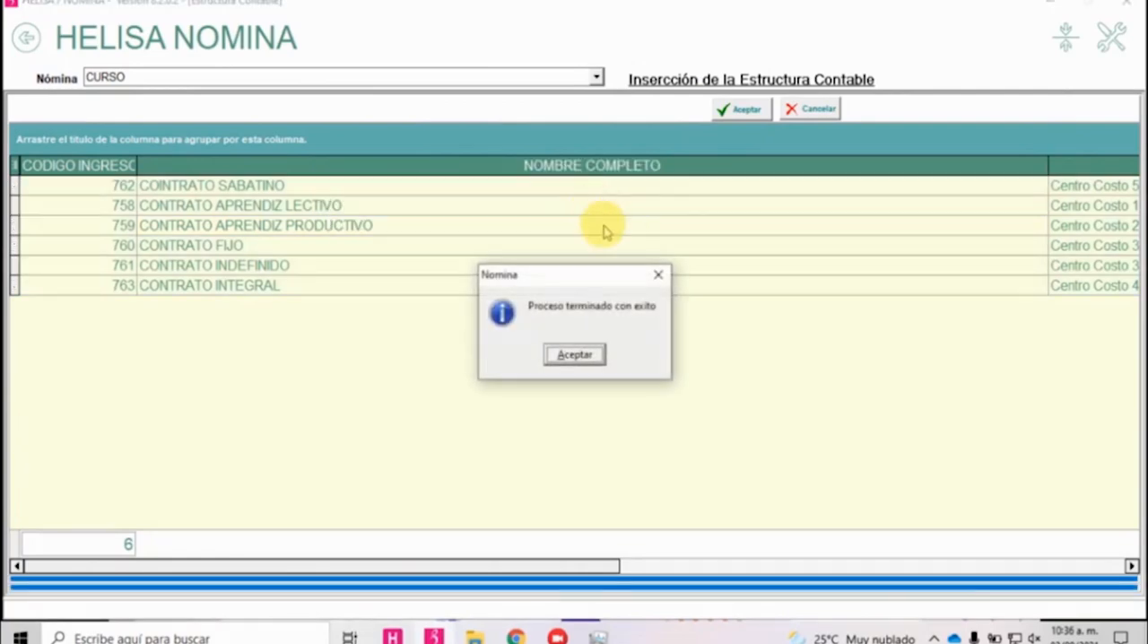
left_click(576, 352)
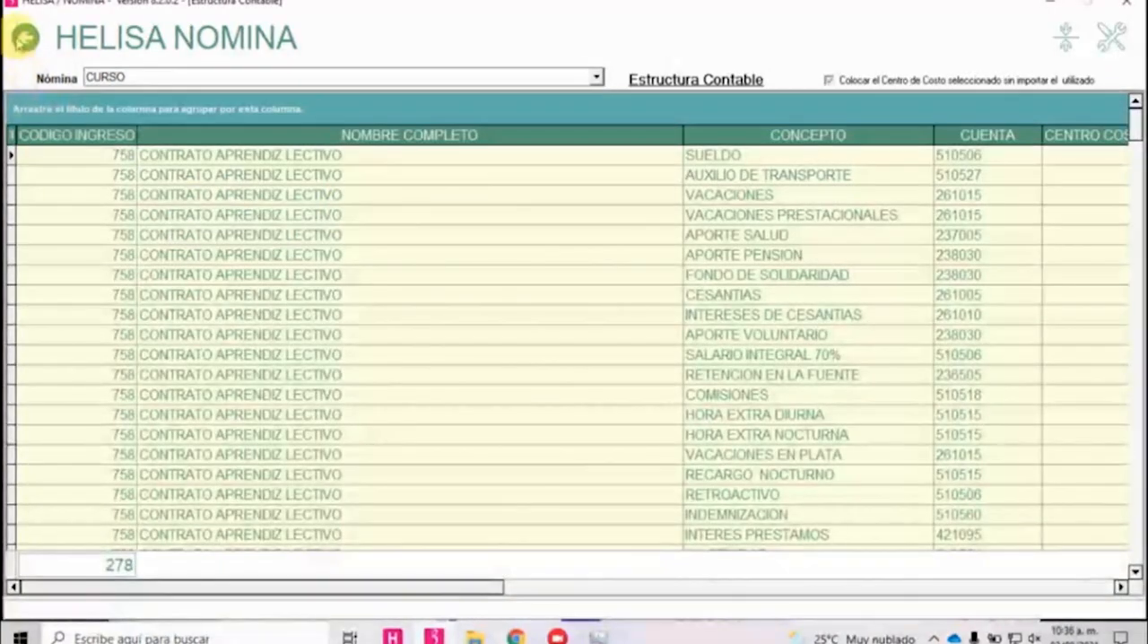
Leave Estructura Contable and open Cartilla de Cuentas under Cartillas y Directorios.
left_click(25, 37)
left_click(25, 38)
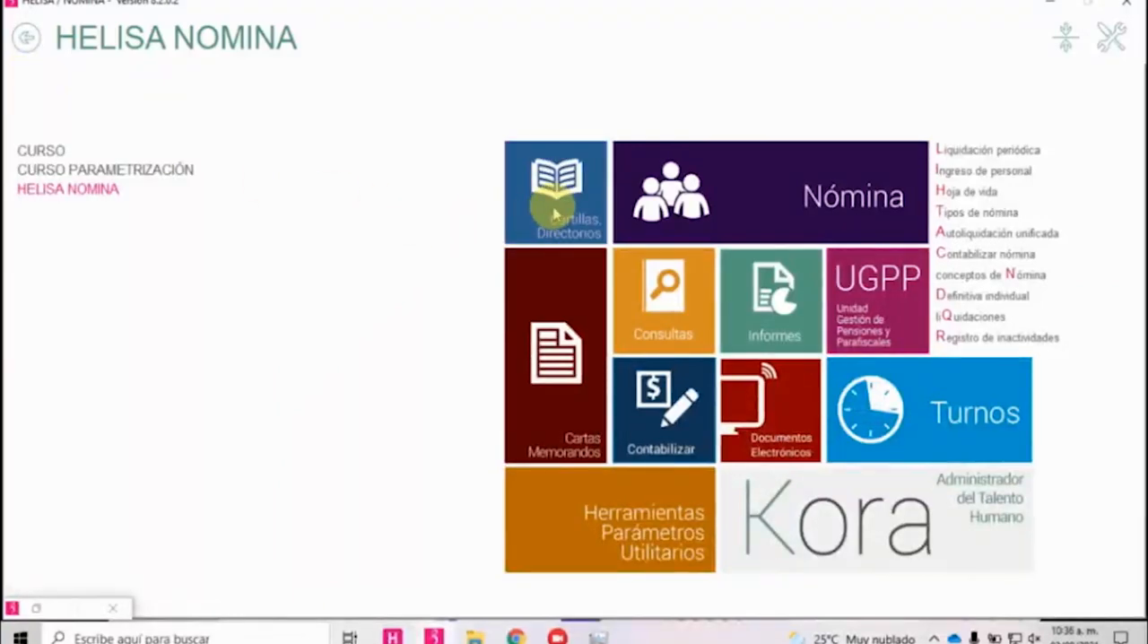
left_click(553, 216)
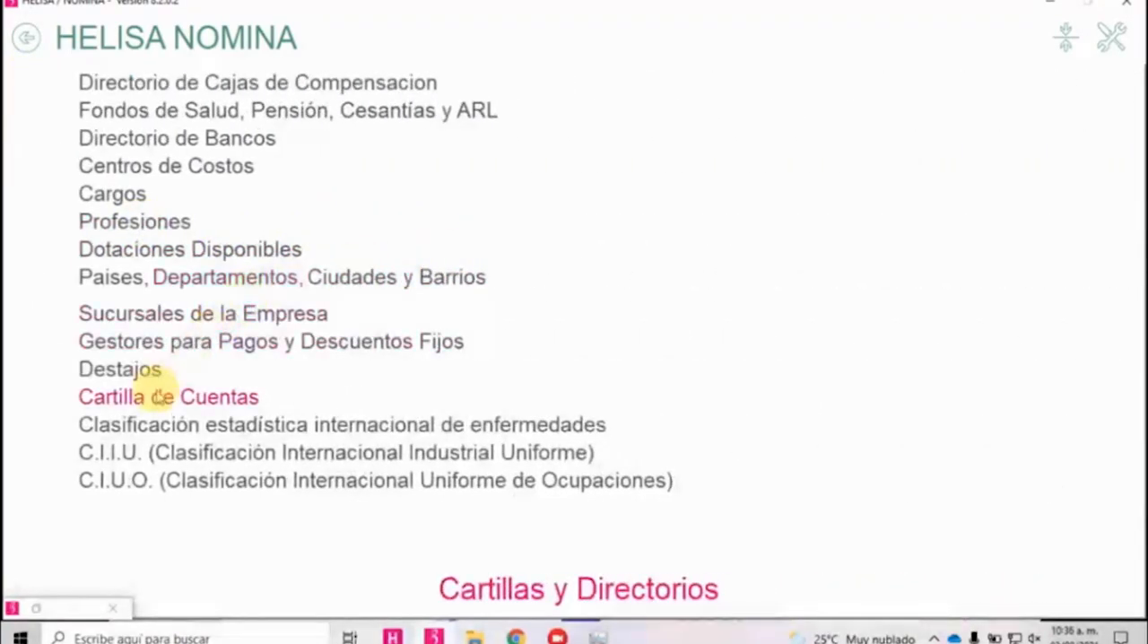
left_click(158, 397)
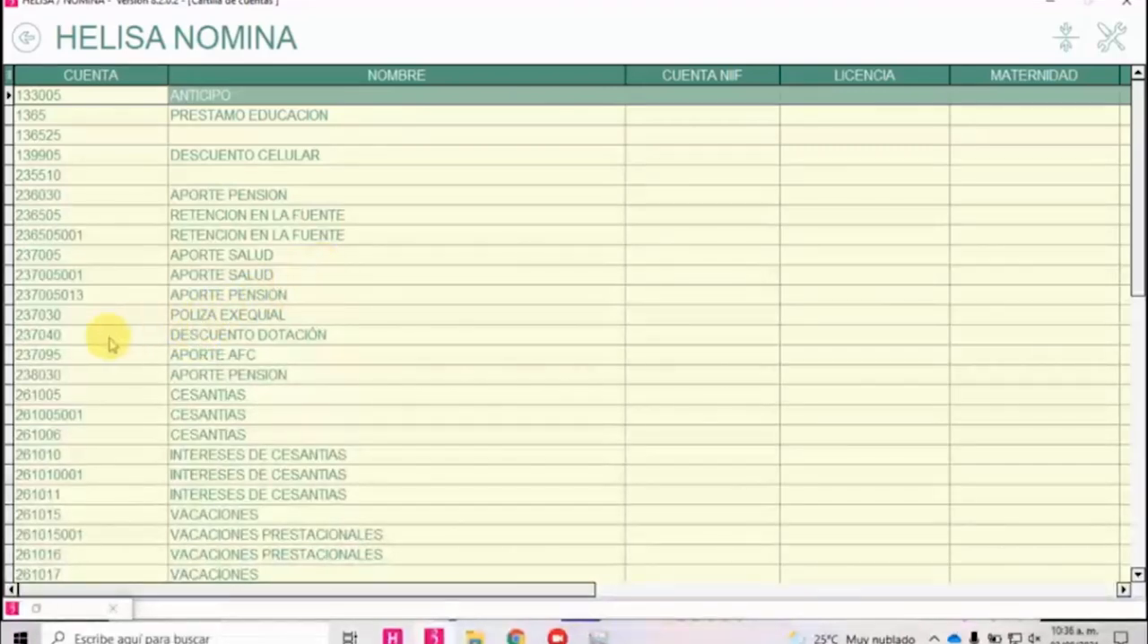
Add account 512525 named BONIFICACION SALARIO with Cuenta NIIF 512525 to the chart of accounts.
key("Insert")
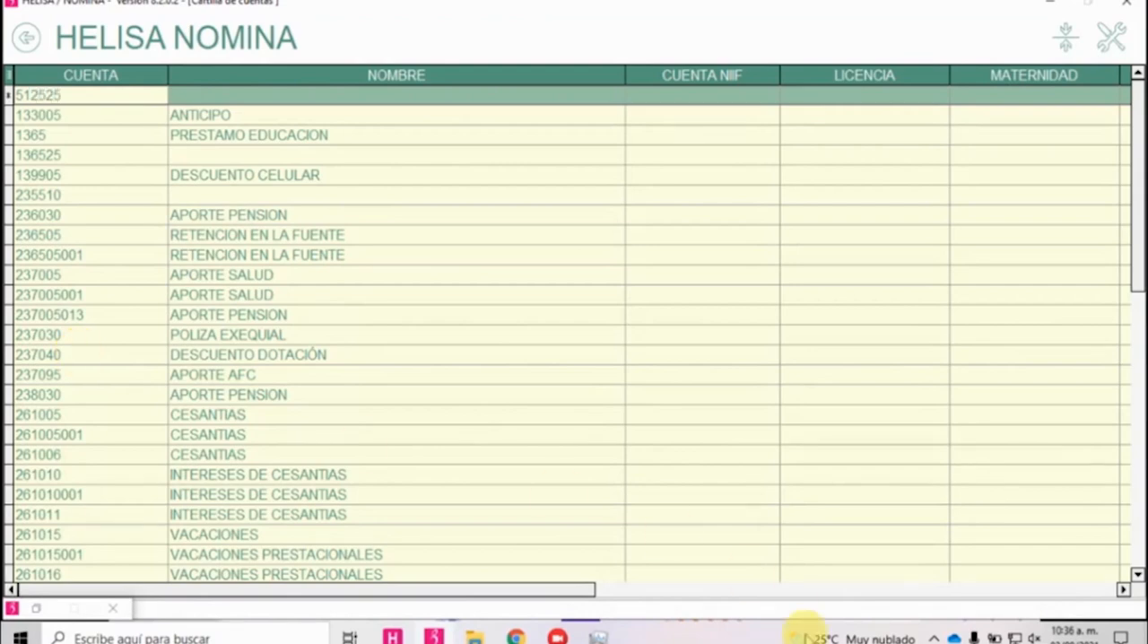
left_click(303, 97)
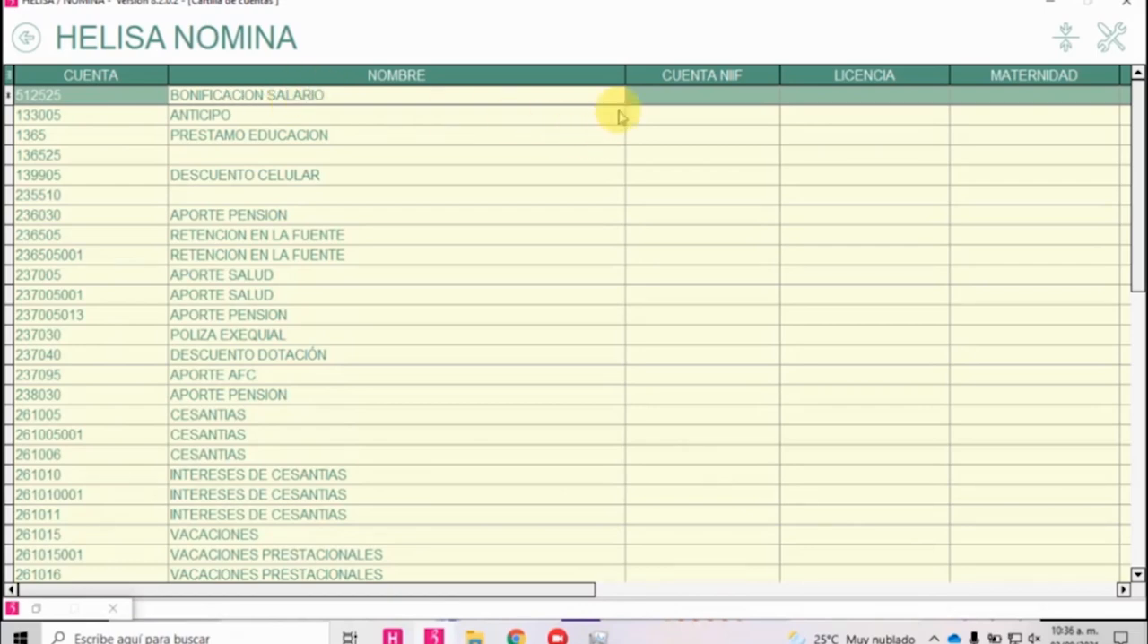
left_click(661, 96)
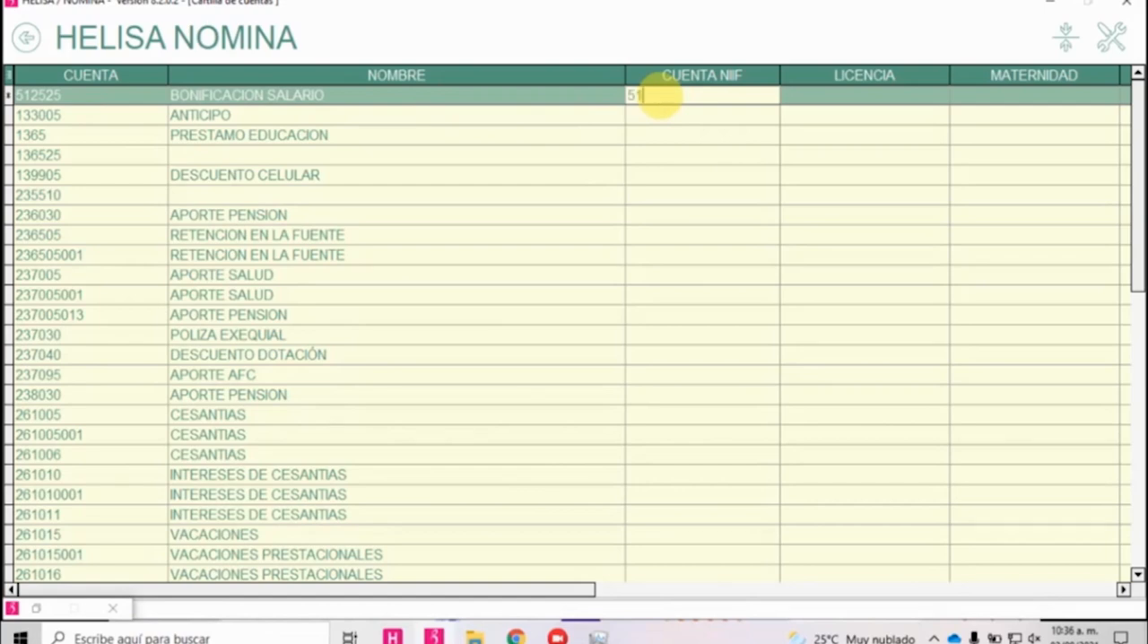
left_click(133, 156)
scroll(320, 197, "up", 11)
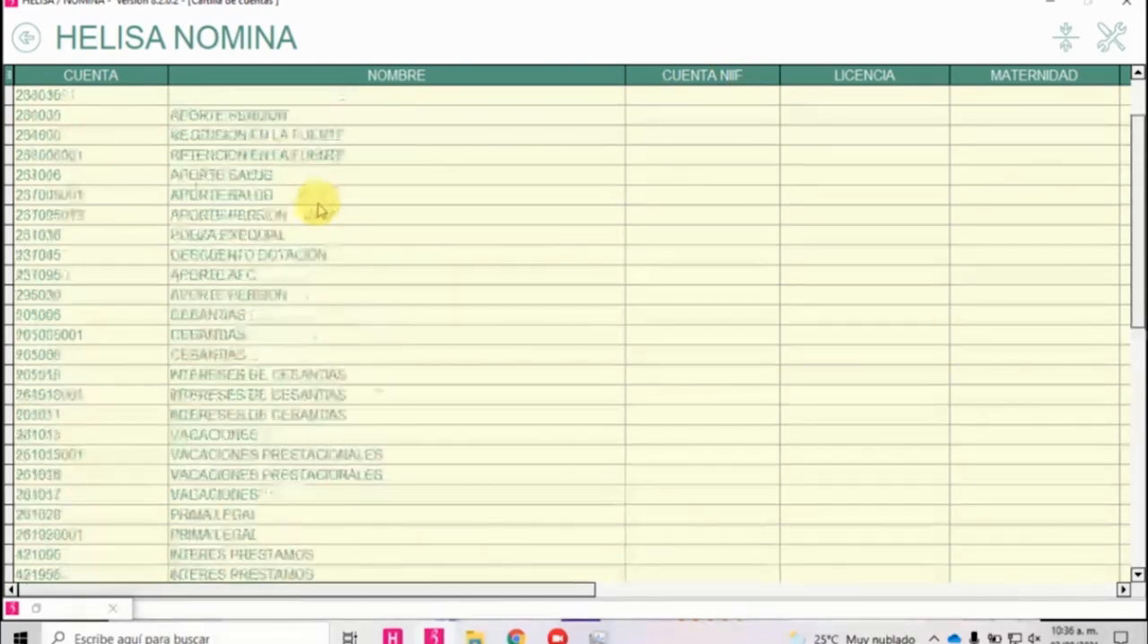
scroll(323, 233, "down", 11)
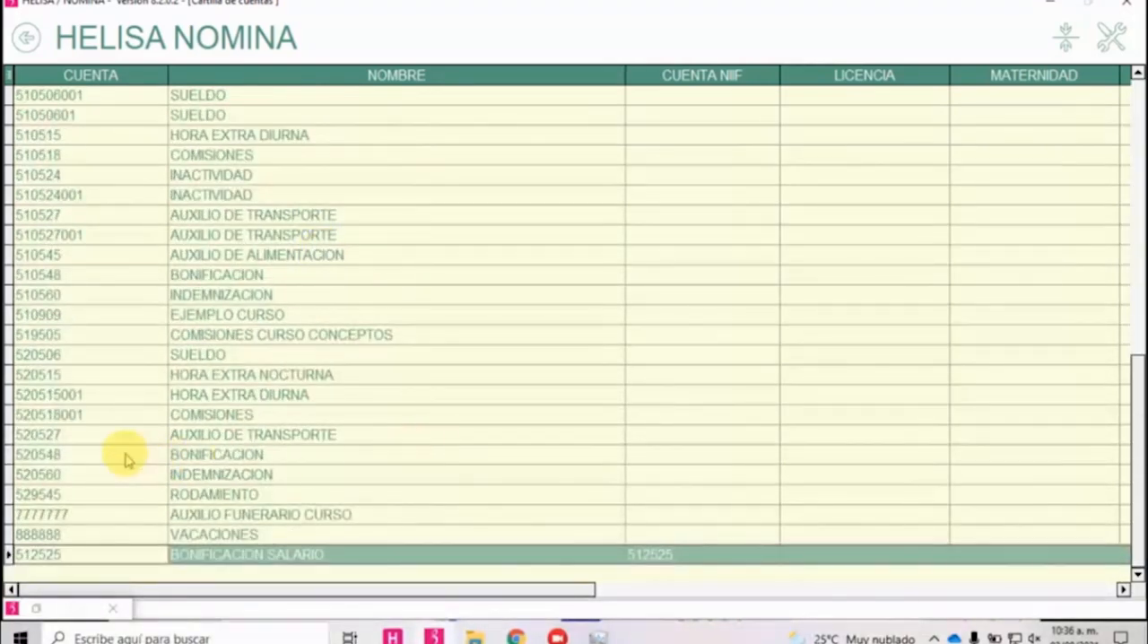
Relate the concept BOMIFICACION SALARIO to account 520548 BONIFICACION, keeping the already related BONIFICACION concept.
right_click(240, 456)
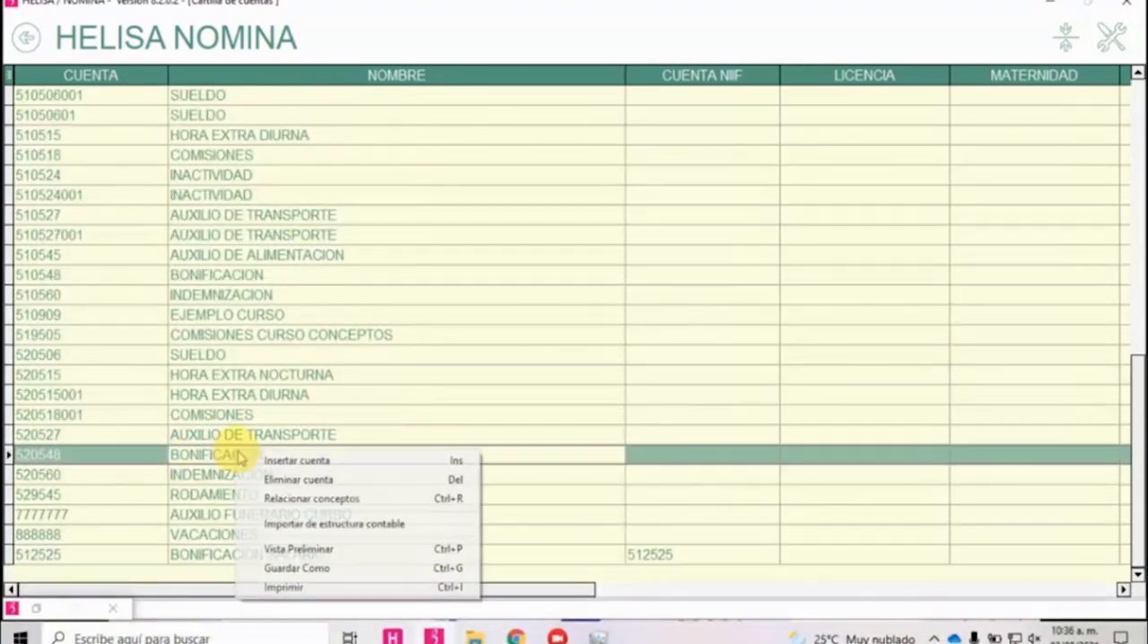
left_click(269, 500)
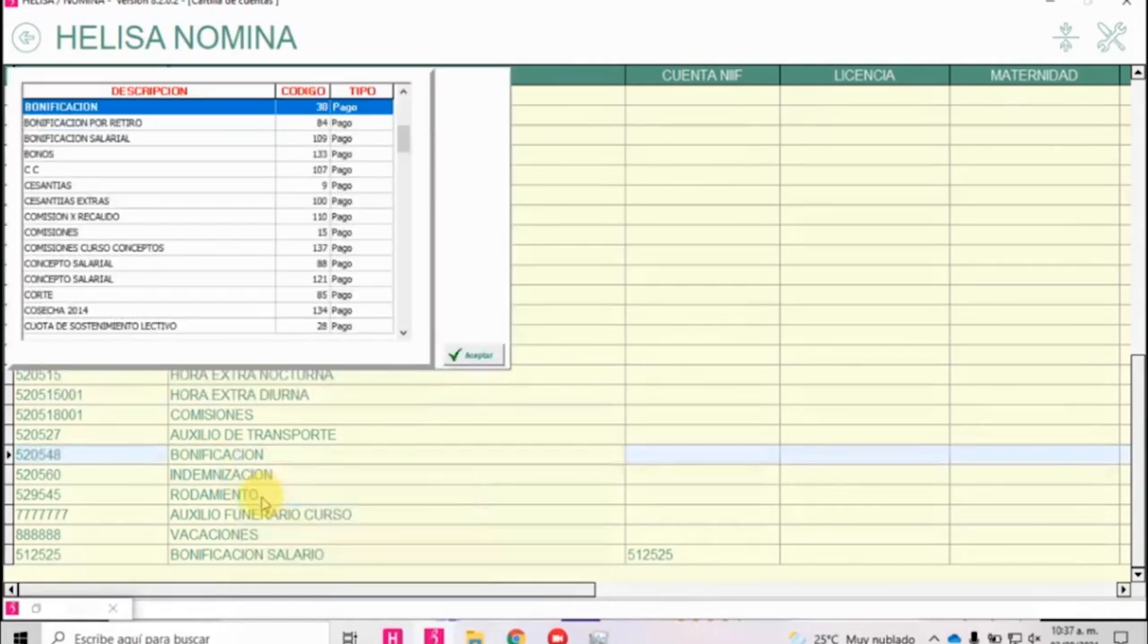
scroll(125, 148, "up", 1)
left_click(135, 153, "ctrl")
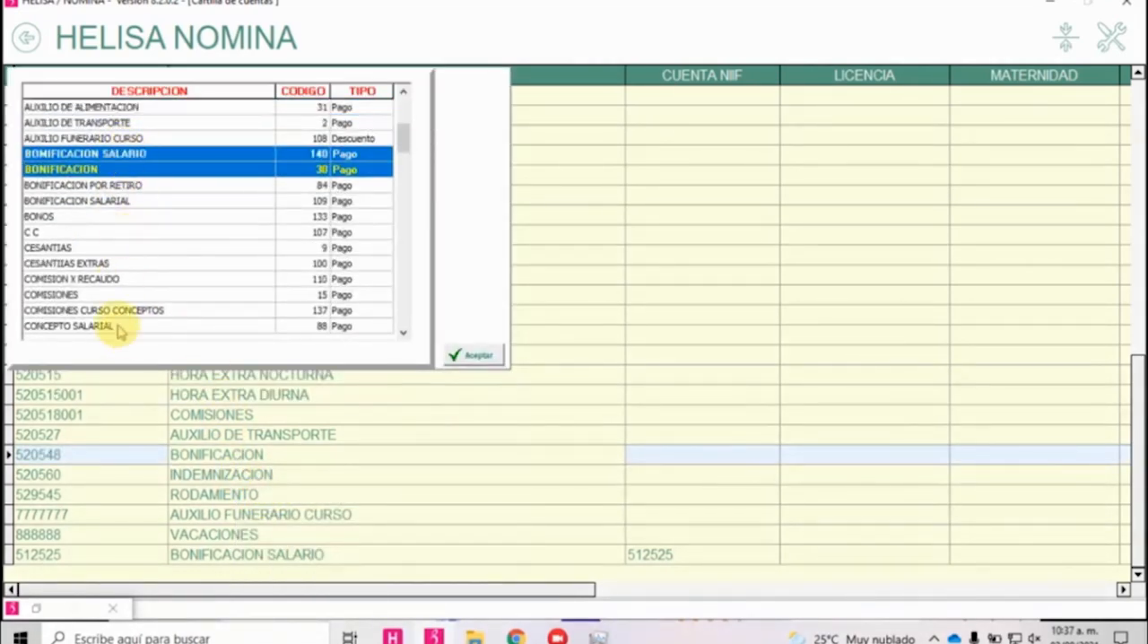
left_click(468, 355)
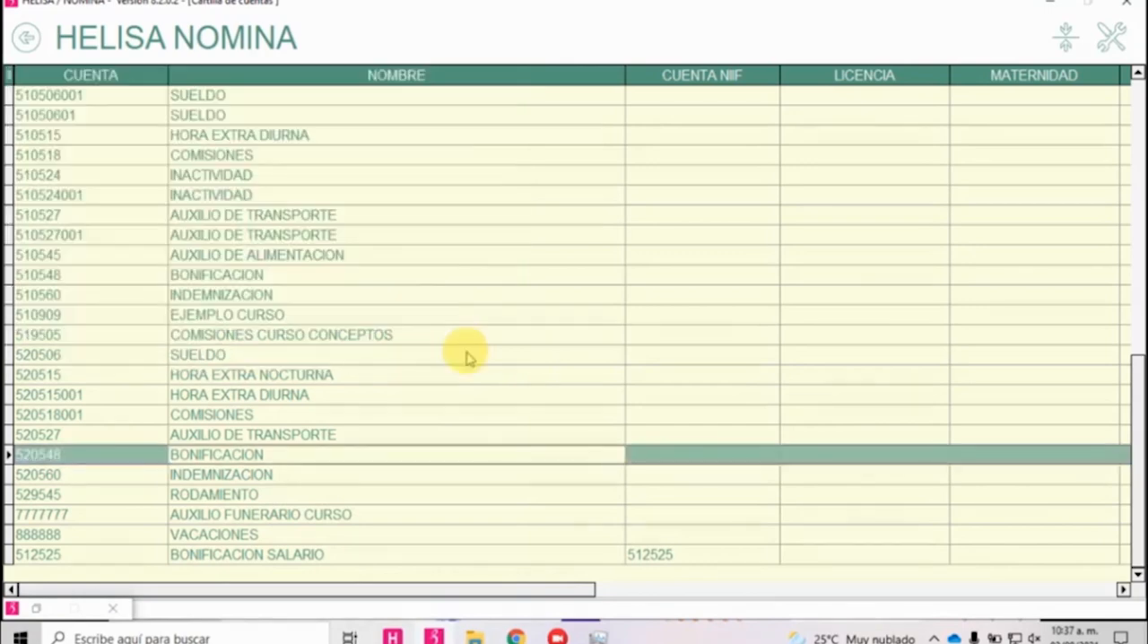
Leave Cartilla de Cuentas and open Configuración Formato 2276 in Documentos Electrónicos.
left_click(27, 39)
left_click(27, 39)
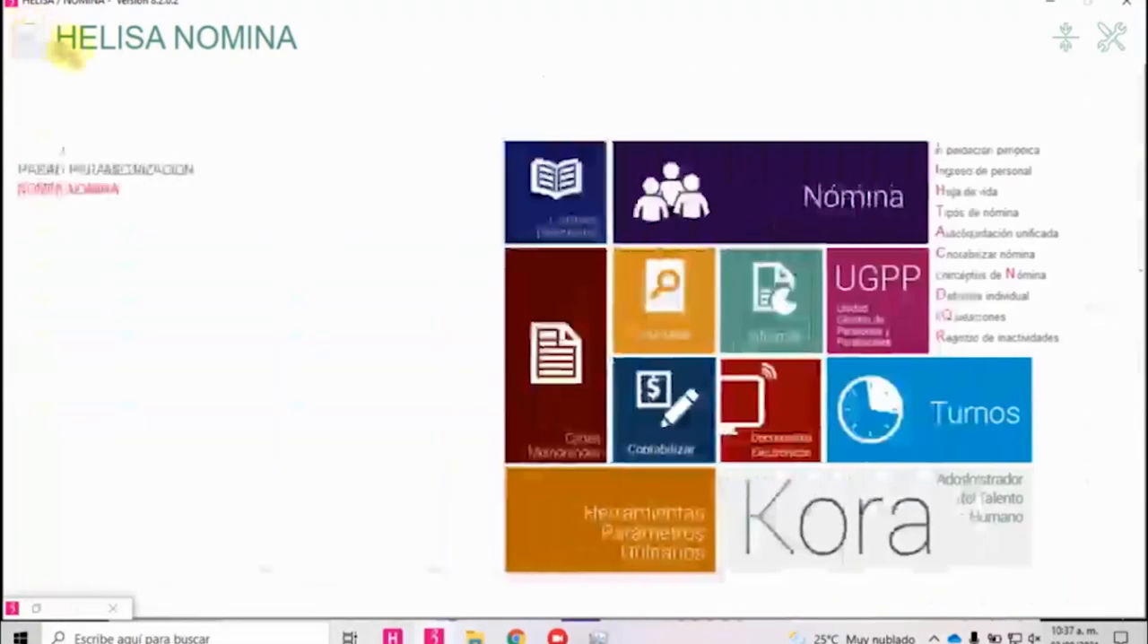
left_click(738, 428)
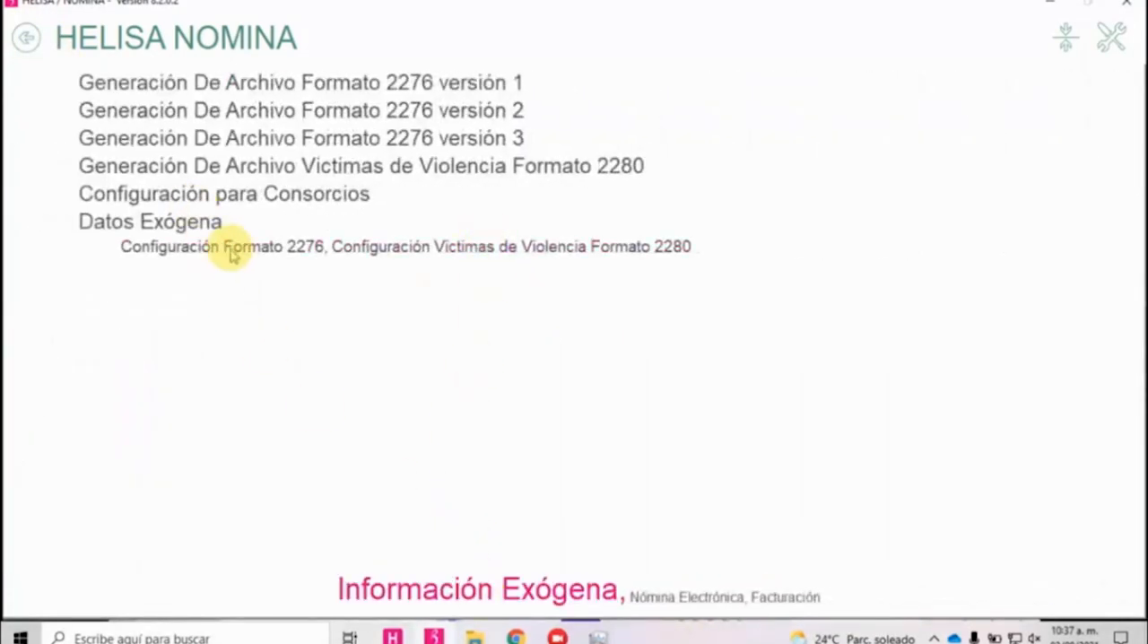
left_click(239, 256)
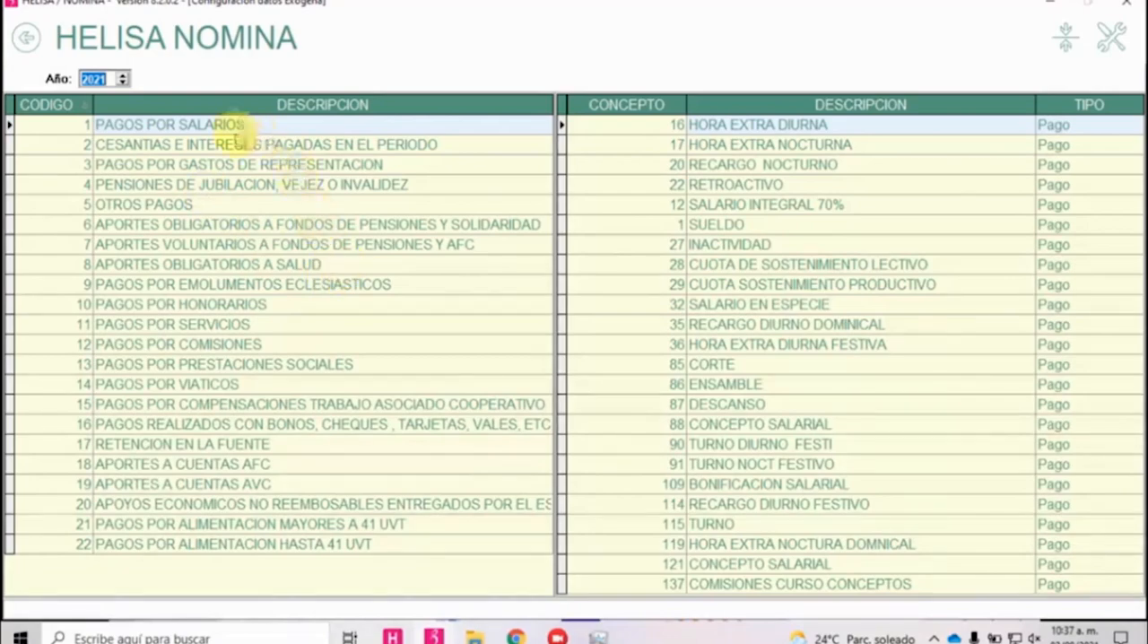
Add the concept BOMIFICACION SALARIO to PAGOS POR SALARIOS in the 2021 exógena configuration.
right_click(745, 285)
left_click(761, 298)
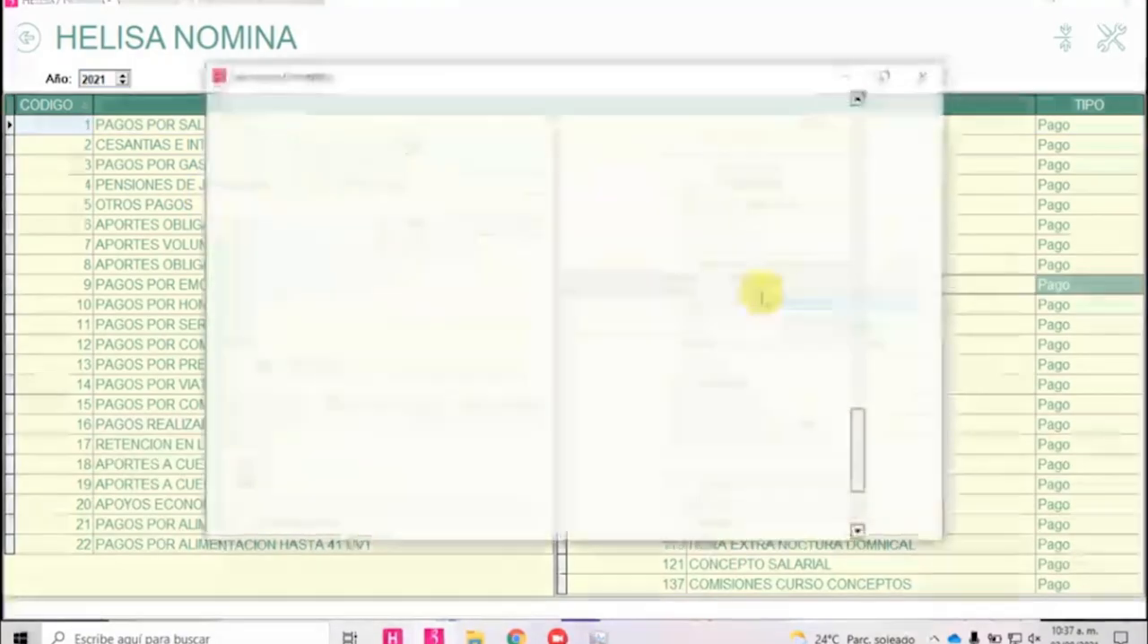
scroll(410, 263, "up", 10)
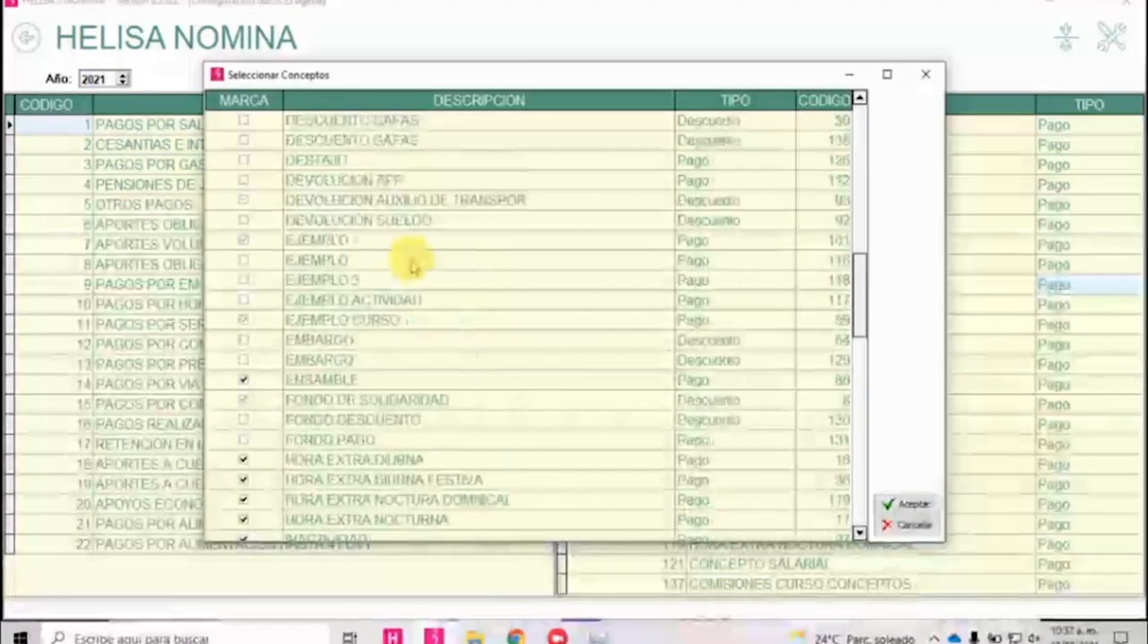
scroll(410, 264, "up", 10)
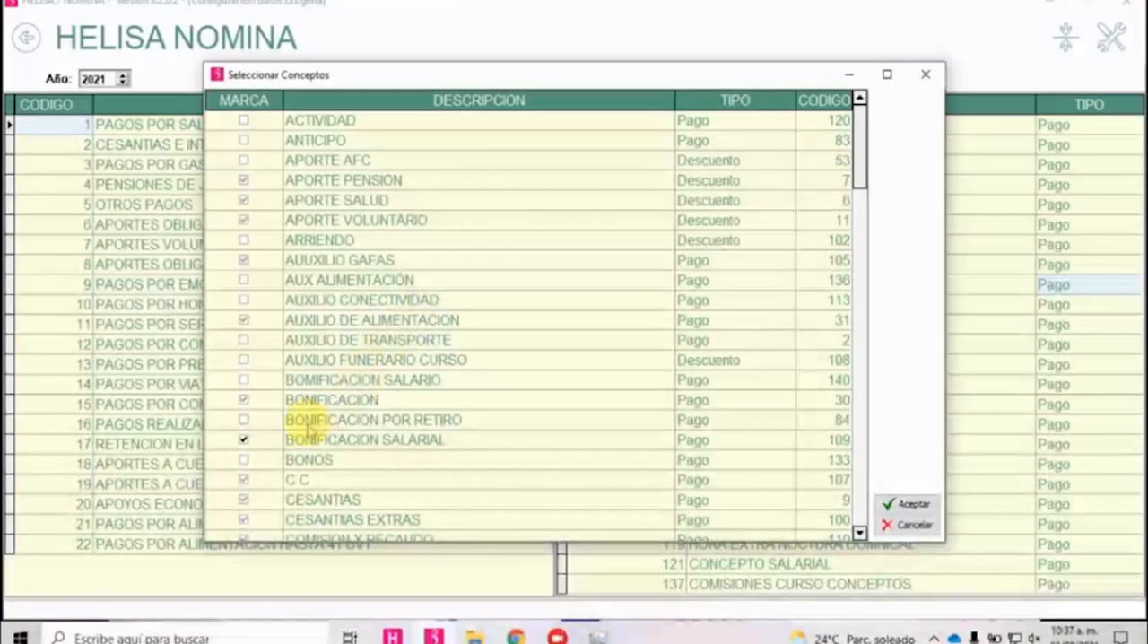
left_click(243, 381)
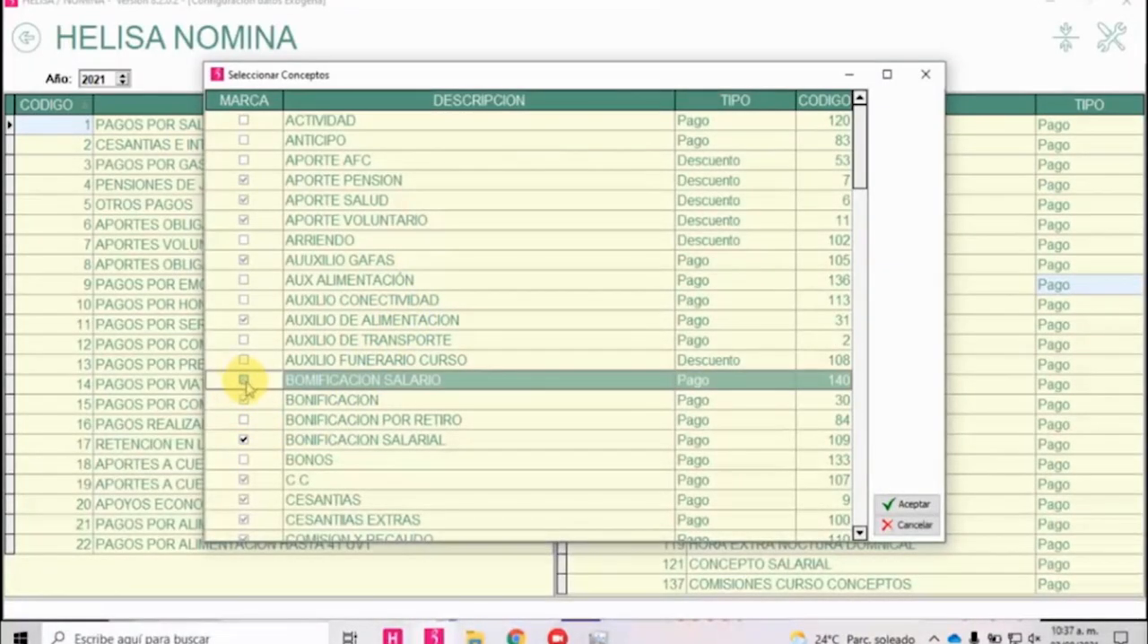
left_click(904, 504)
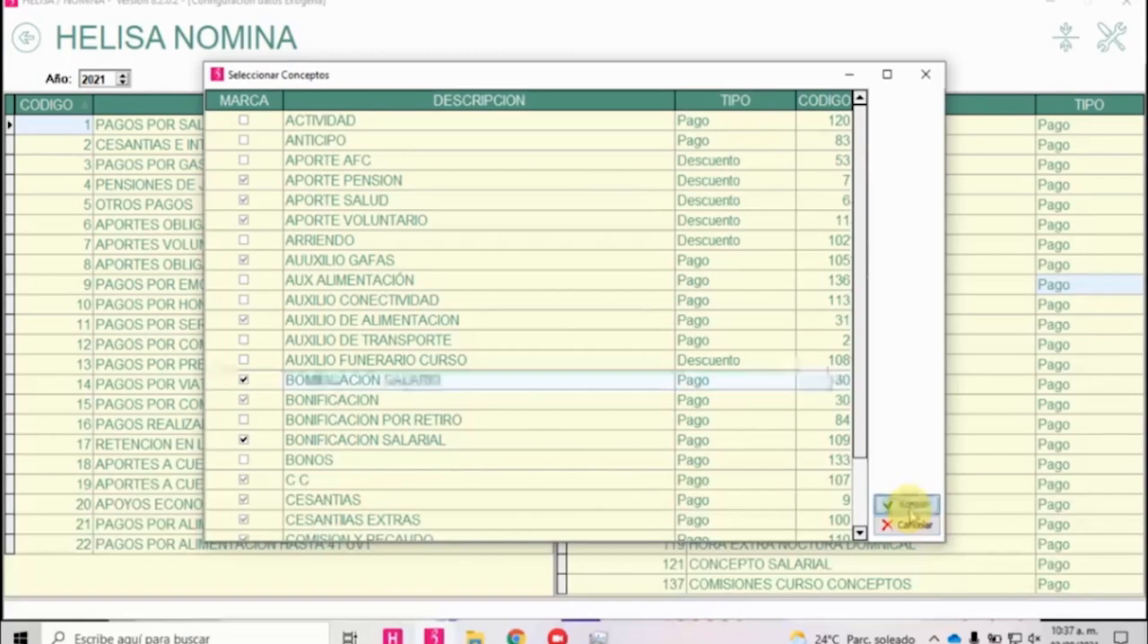
Open Relacionar Conceptos Nómina Electrónica and select the Bonificacion salarial entry.
left_click(26, 37)
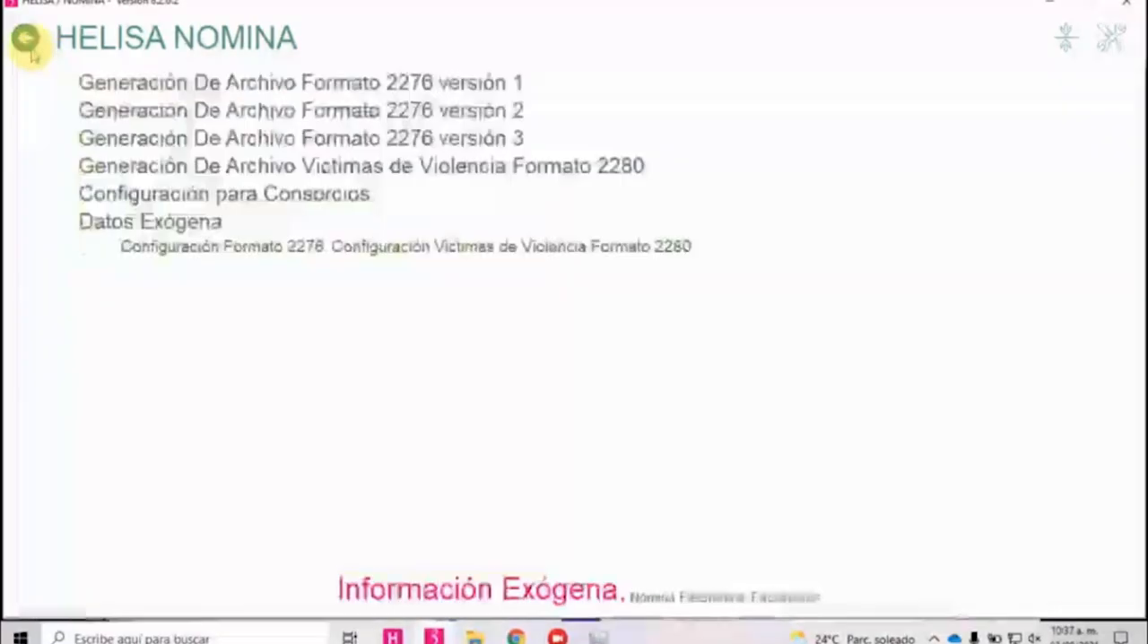
left_click(668, 599)
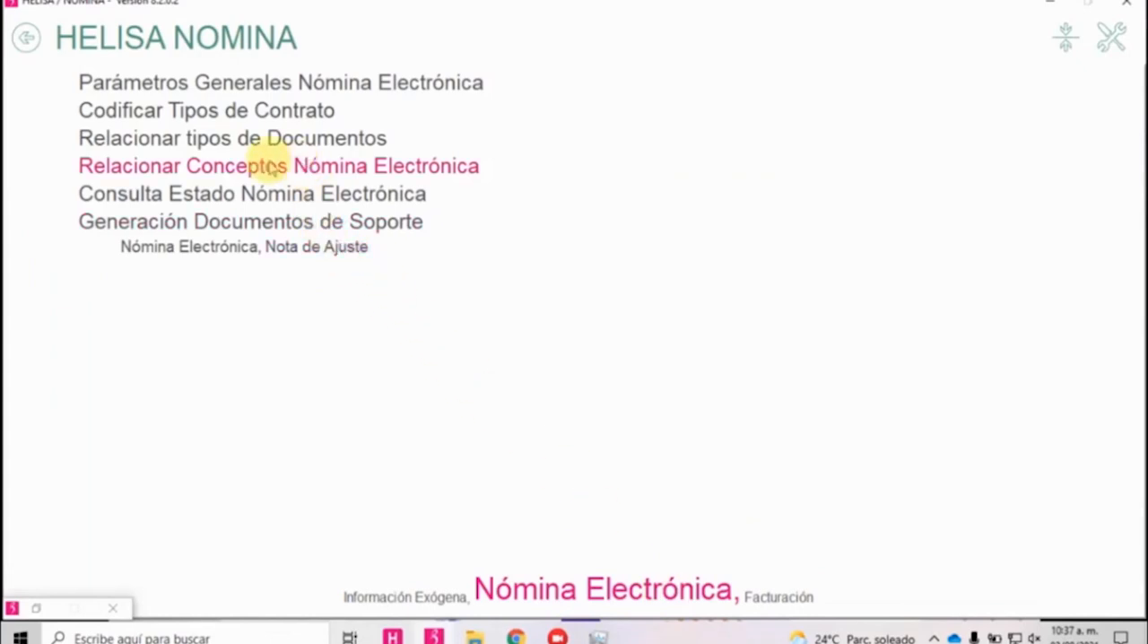
left_click(215, 172)
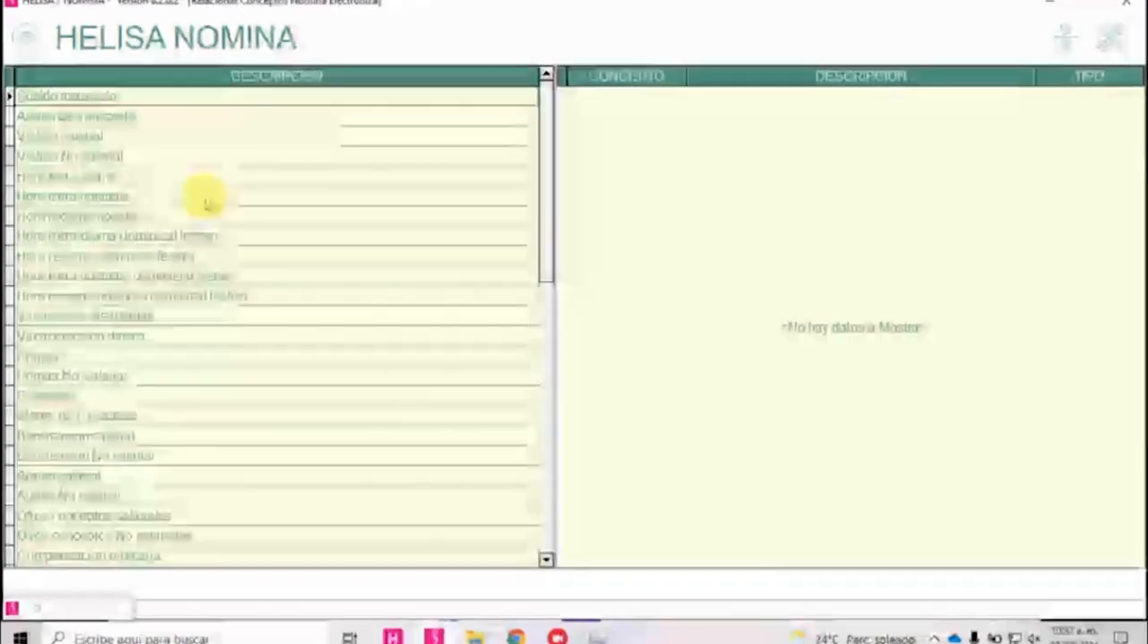
left_click(124, 144)
key("Down")
key("Down")
key("Down")
key("Down")
key("Down")
key("Down")
key("Down")
key("Down")
key("Down")
key("Down")
key("Down")
key("Down")
key("Down")
key("Down")
key("Down")
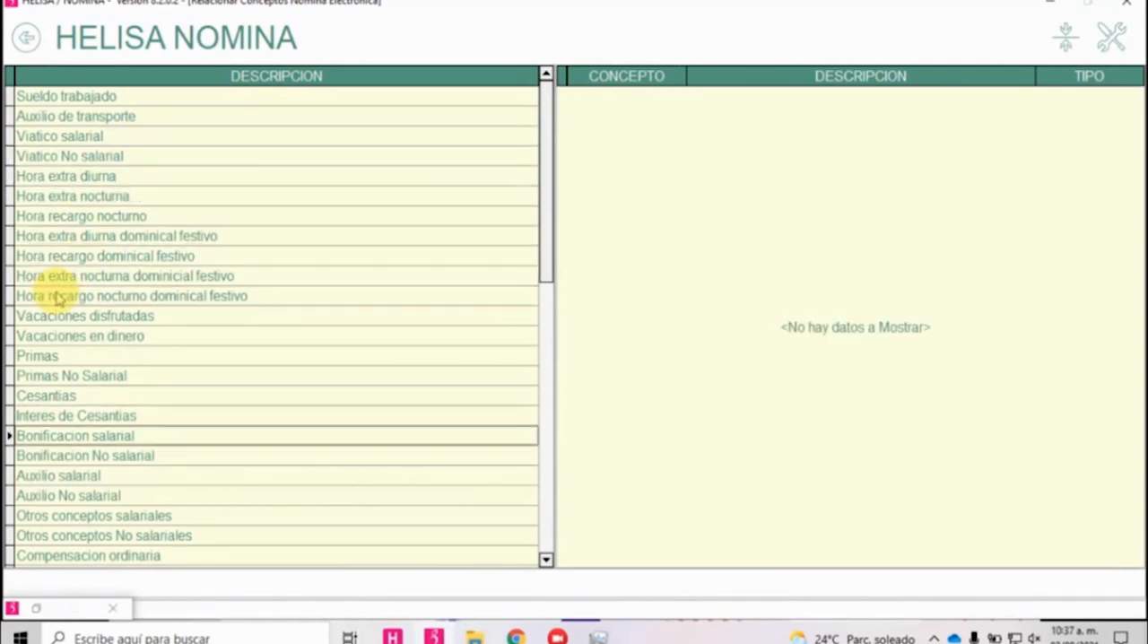
Relate the payroll concept BOMIFICACION SALARIO to Bonificacion salarial for Nómina Electrónica.
right_click(717, 269)
left_click(773, 279)
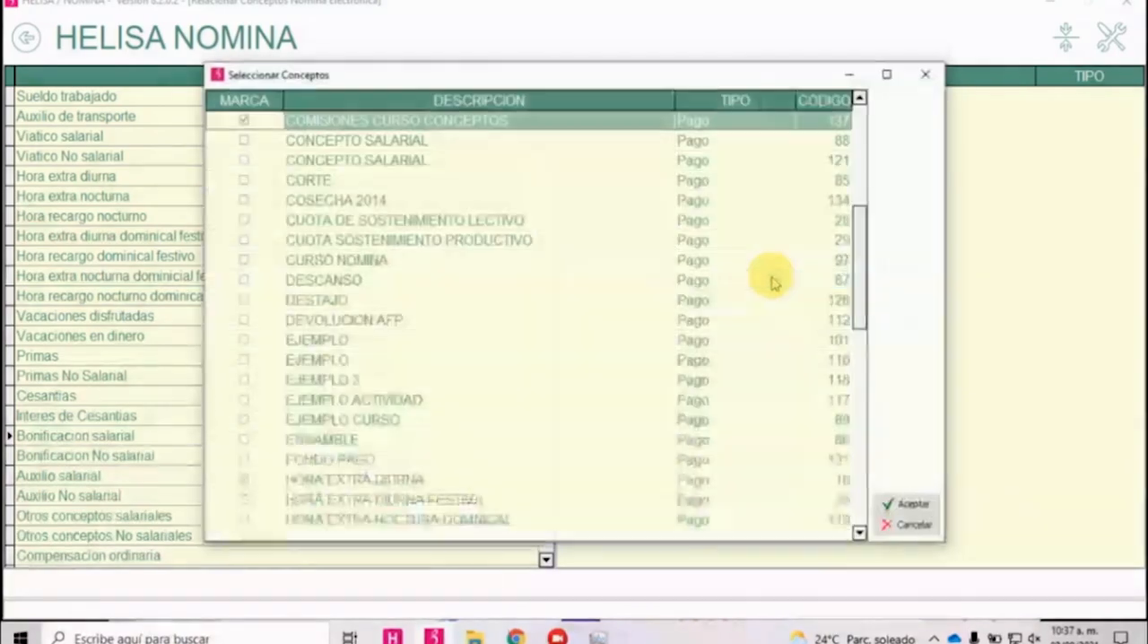
left_click(399, 222)
type("bo")
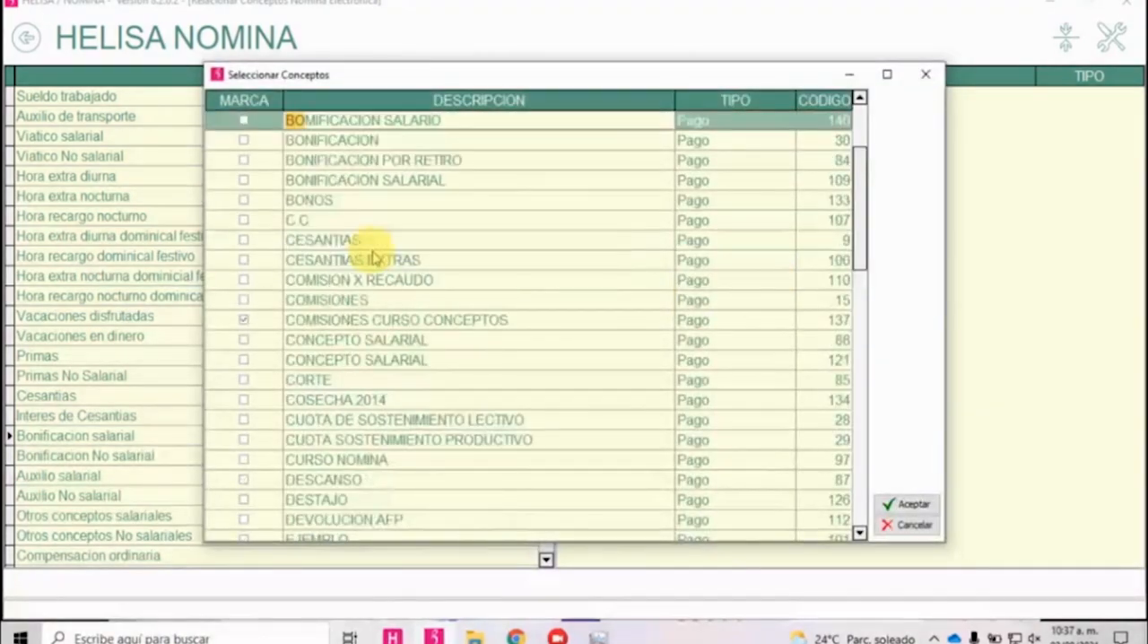
type("ni")
key("Down")
key("Down")
key("Up")
key("Up")
key("Up")
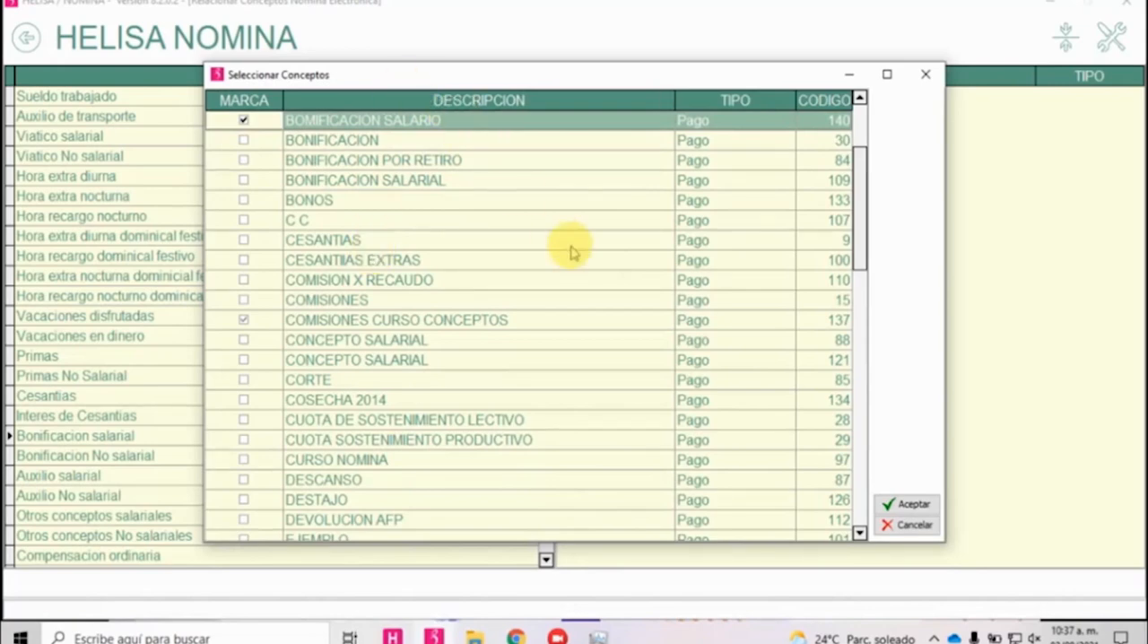
left_click(908, 505)
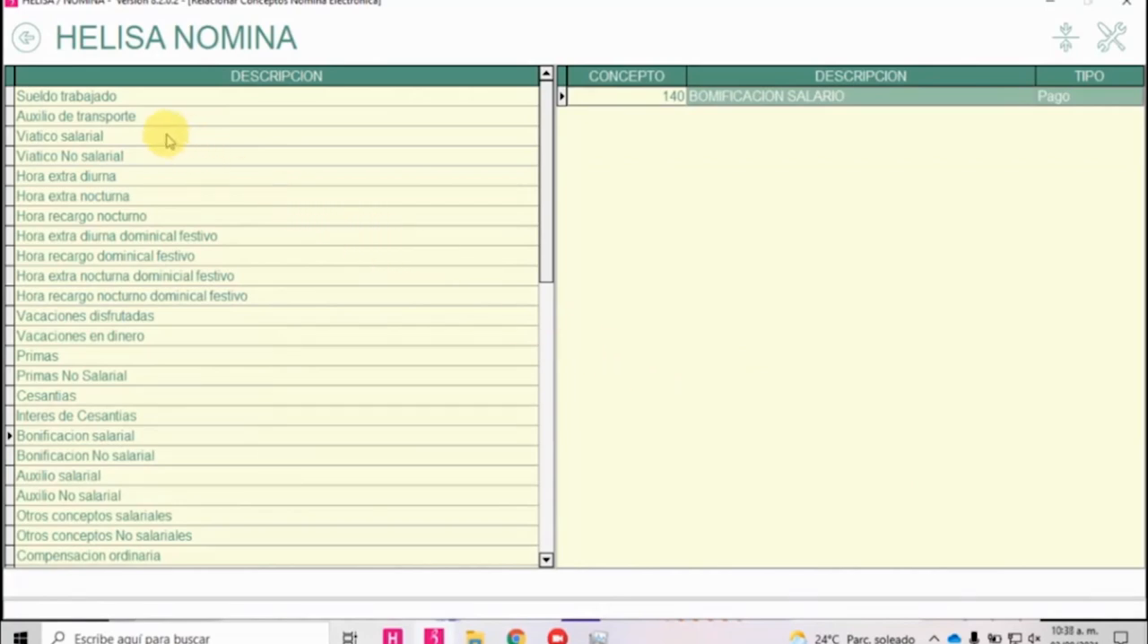
Open Modelos de Facturación in the Facturación section and select the COMPLETO model.
left_click(24, 40)
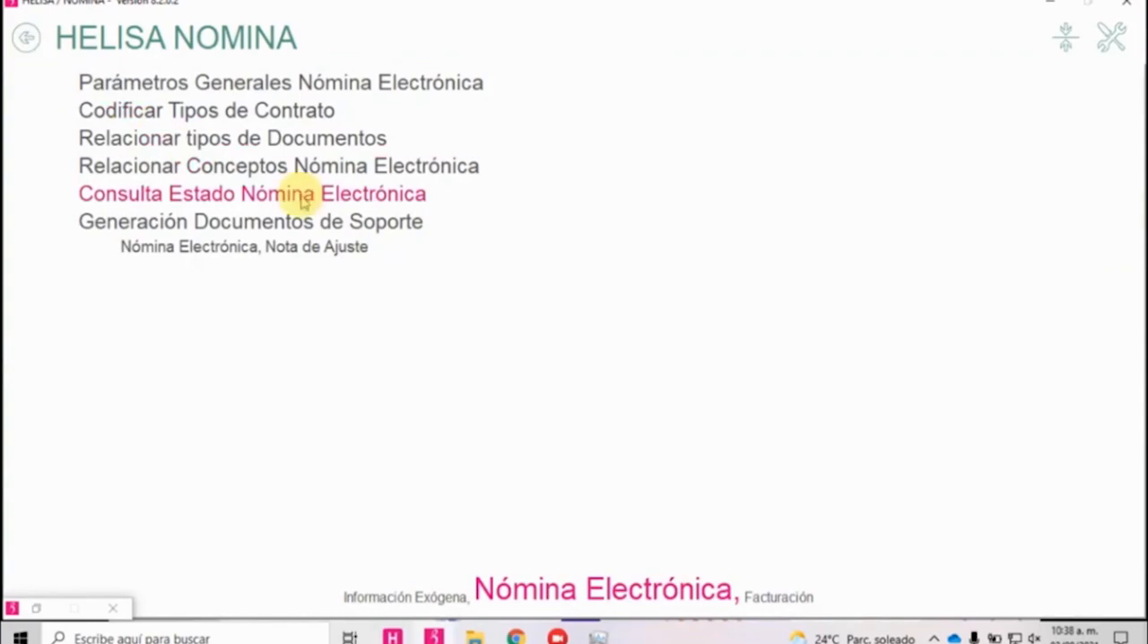
left_click(779, 601)
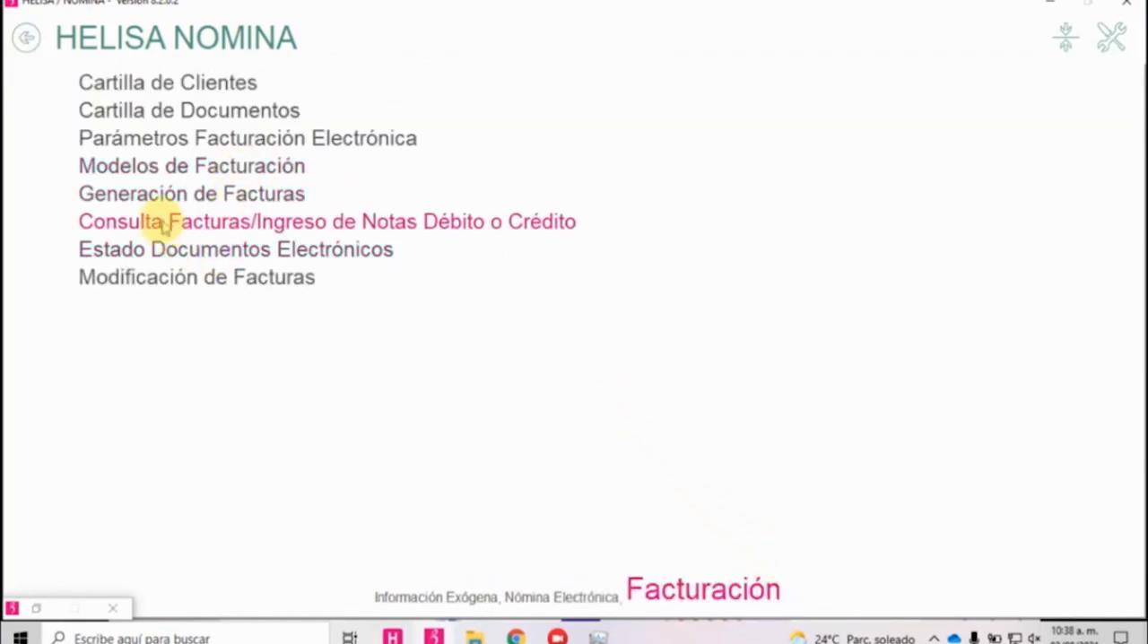
left_click(182, 167)
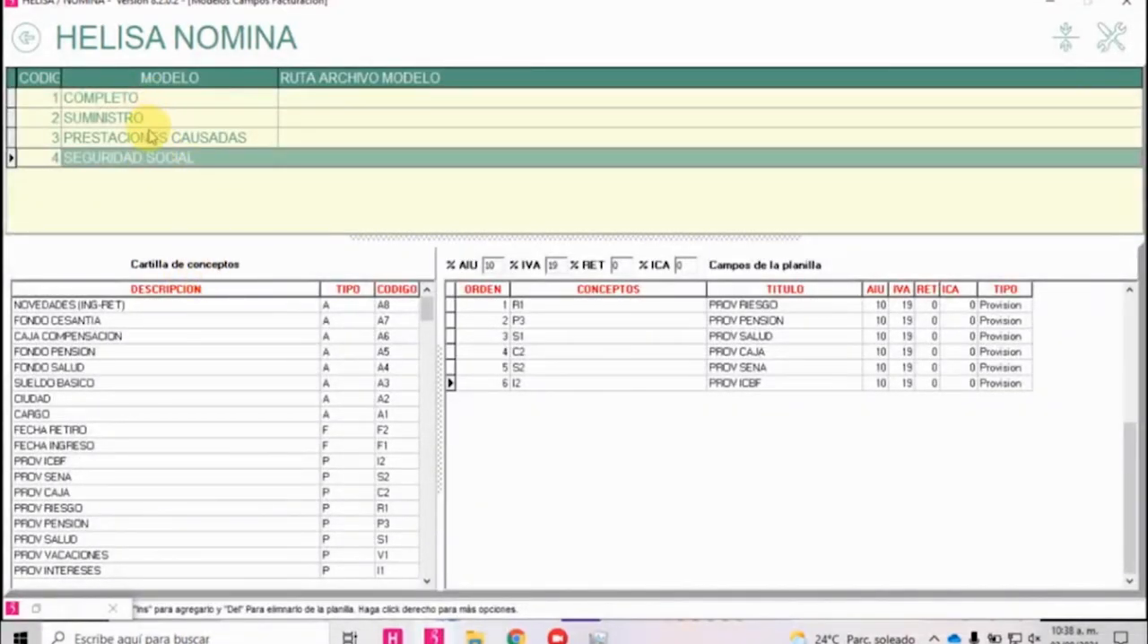
left_click(152, 97)
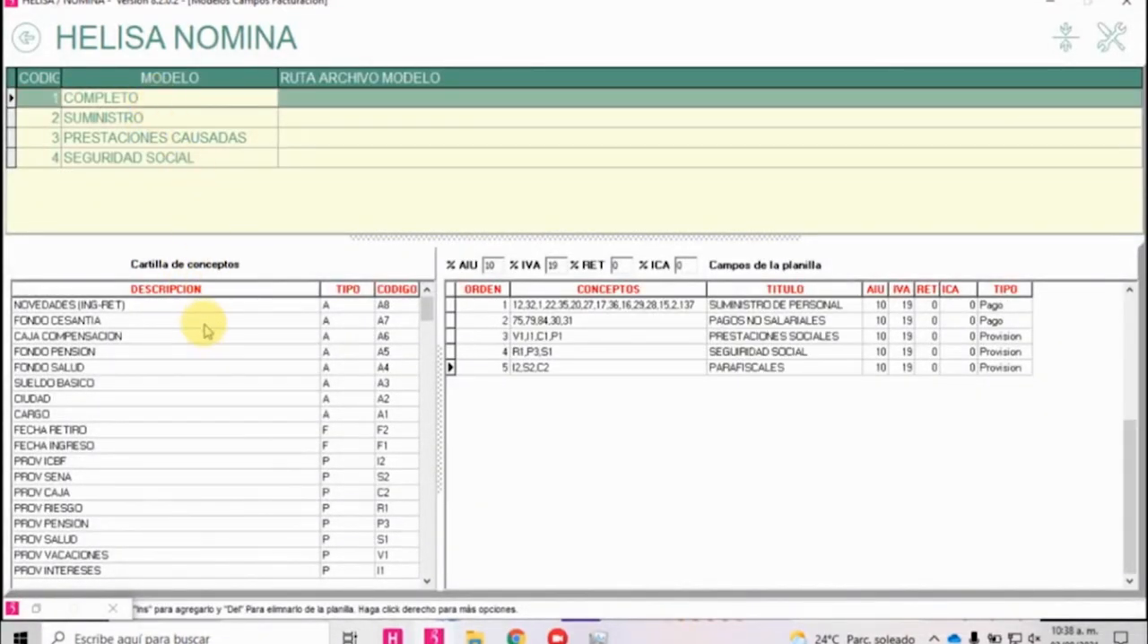
Try to add the concept BOMIFICACION SALARIO to the PARAFISCALES row of the COMPLETO billing model.
left_click(233, 356)
scroll(233, 358, "down", 12)
scroll(238, 366, "up", 15)
scroll(278, 397, "down", 20)
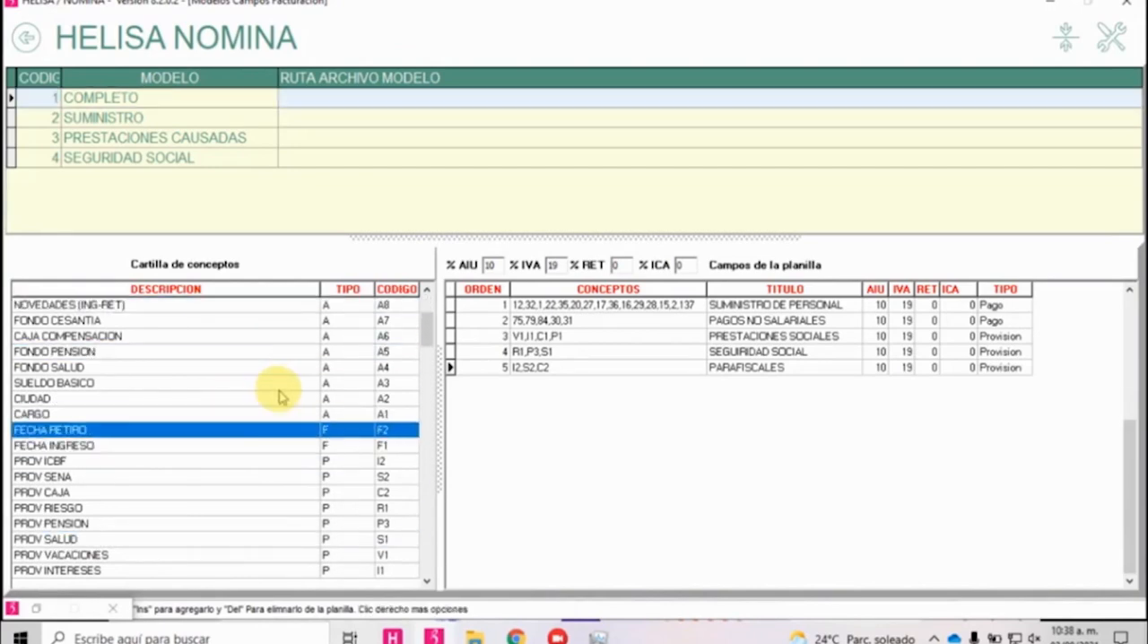
scroll(303, 380, "down", 20)
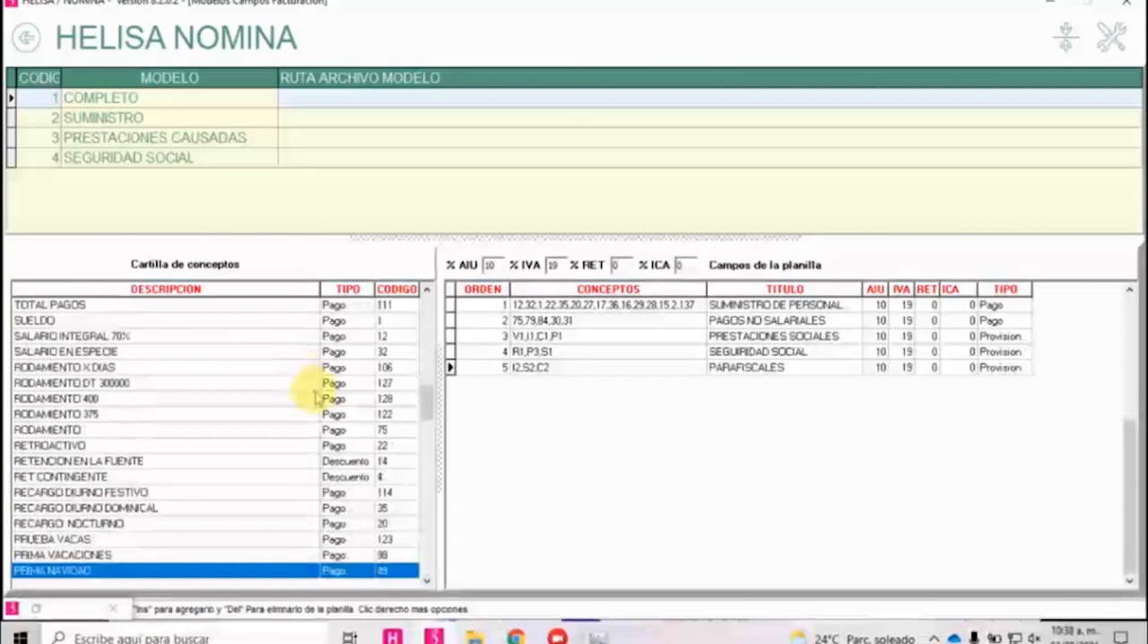
scroll(325, 385, "down", 20)
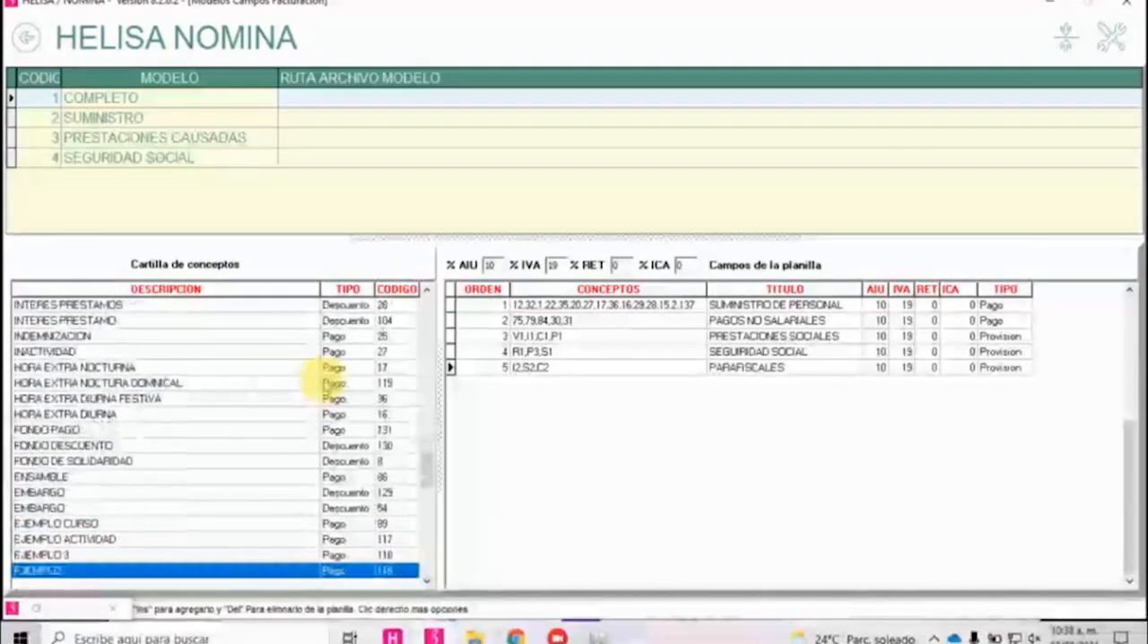
scroll(330, 384, "down", 9)
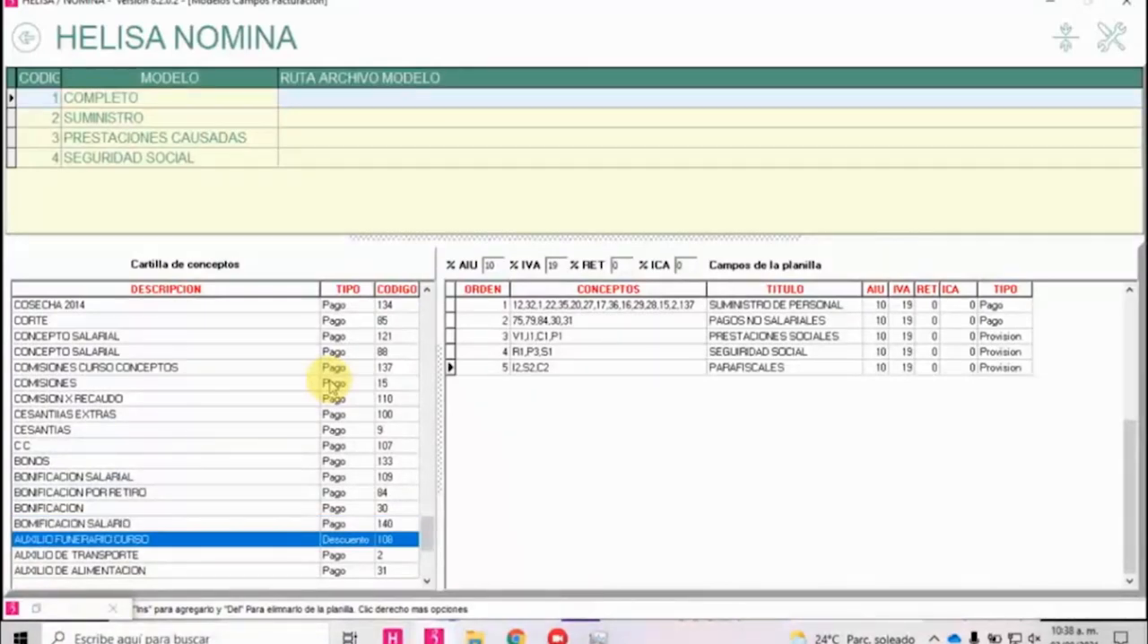
scroll(330, 384, "up", 1)
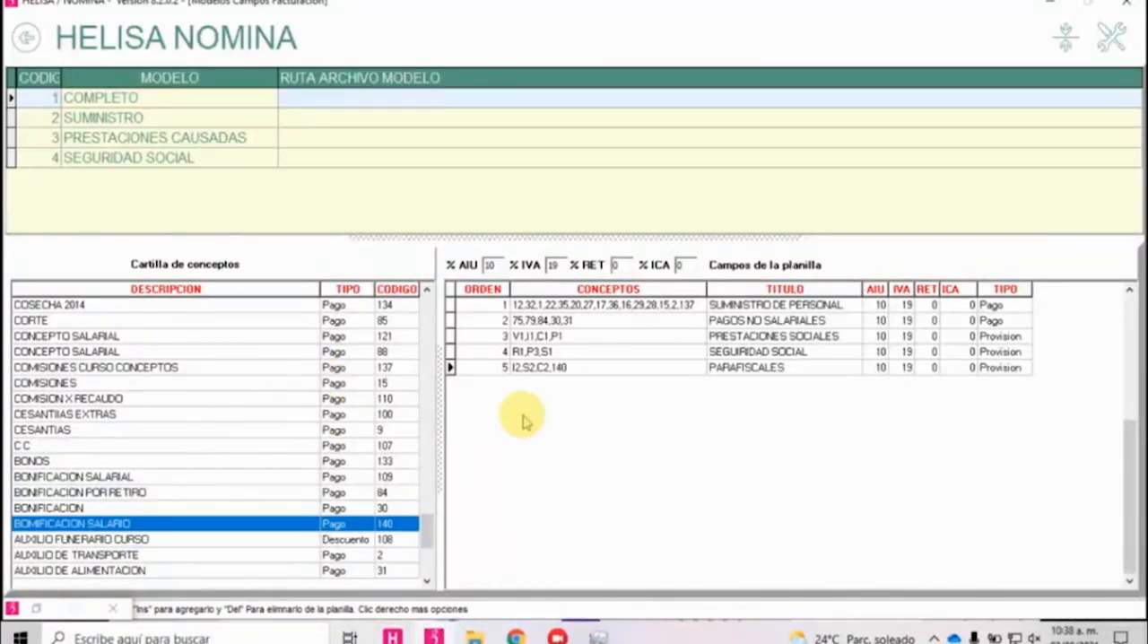
Remove concept code 140 from the PARAFISCALES row of the COMPLETO model.
left_click(632, 370)
left_click(630, 369)
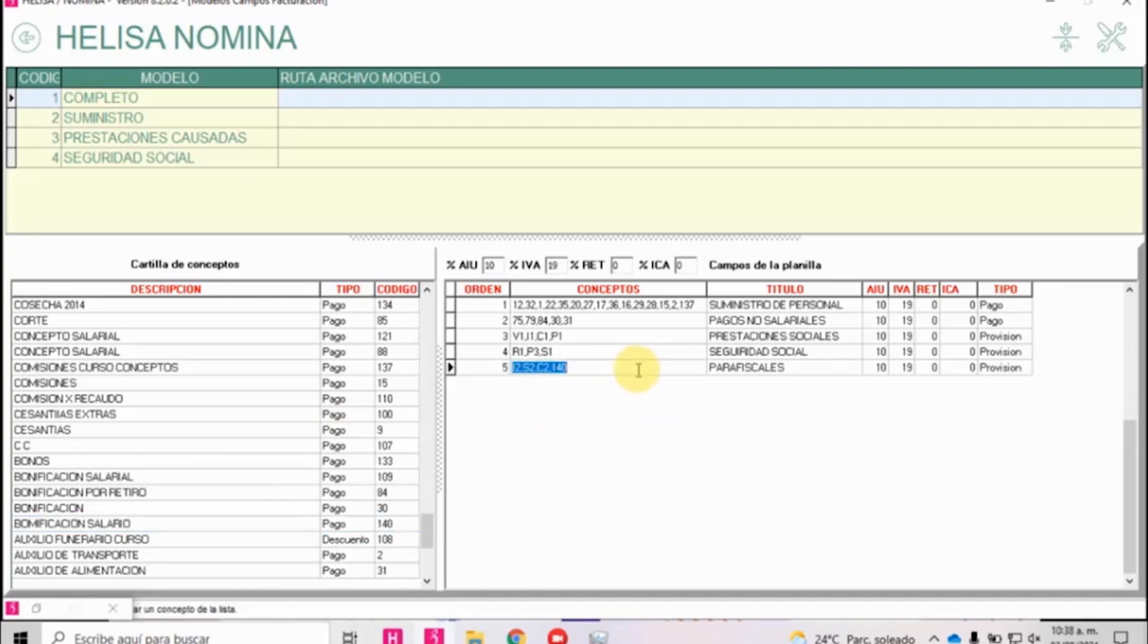
left_click(640, 370)
key("BackSpace")
key("BackSpace")
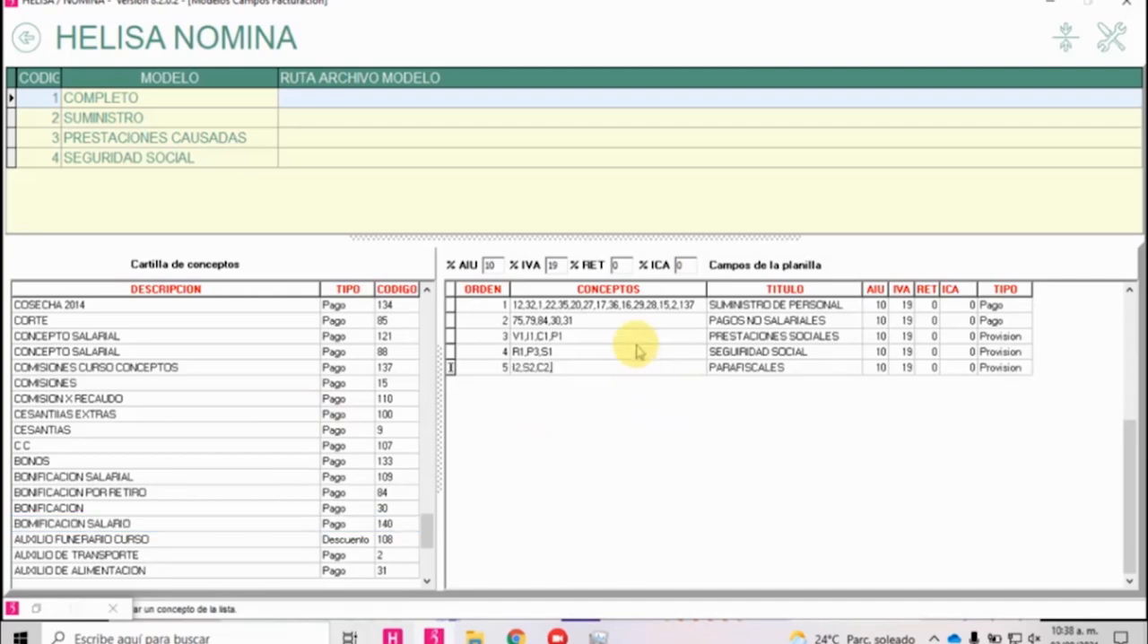
Add the concept BOMIFICACION SALARIO to the SUMINISTRO DE PERSONAL row, and select the SEGURIDAD SOCIAL model.
left_click(633, 305)
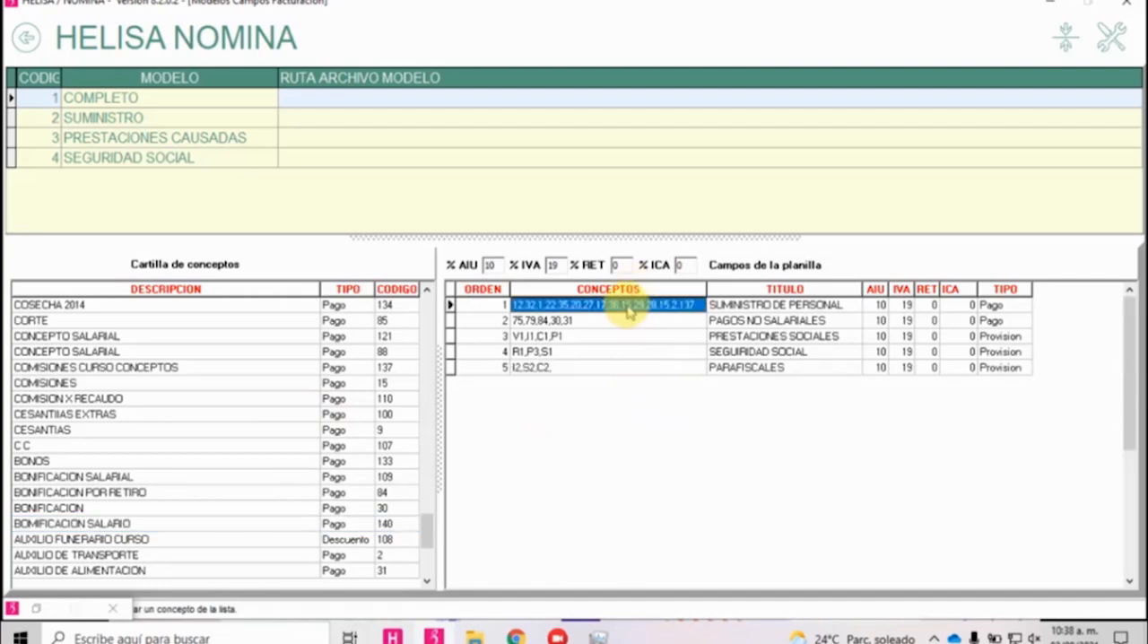
left_click(67, 526)
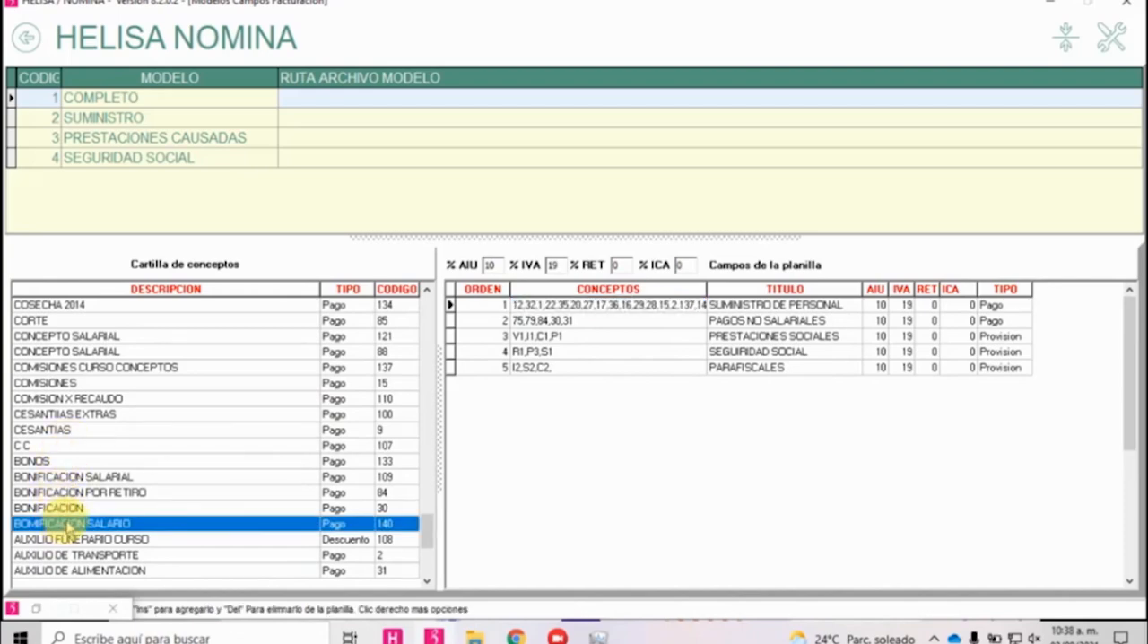
left_click(346, 161)
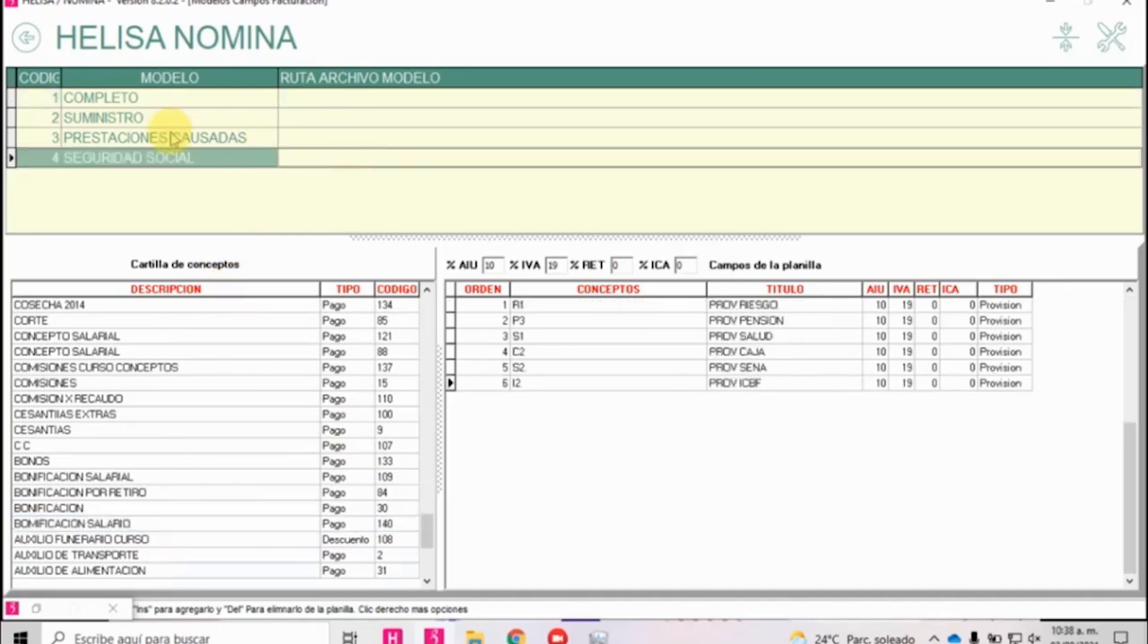
Leave Facturación and open Certificado de Ingresos y Retenciones in the Certificados, Cartas y Memorandos section.
left_click(26, 37)
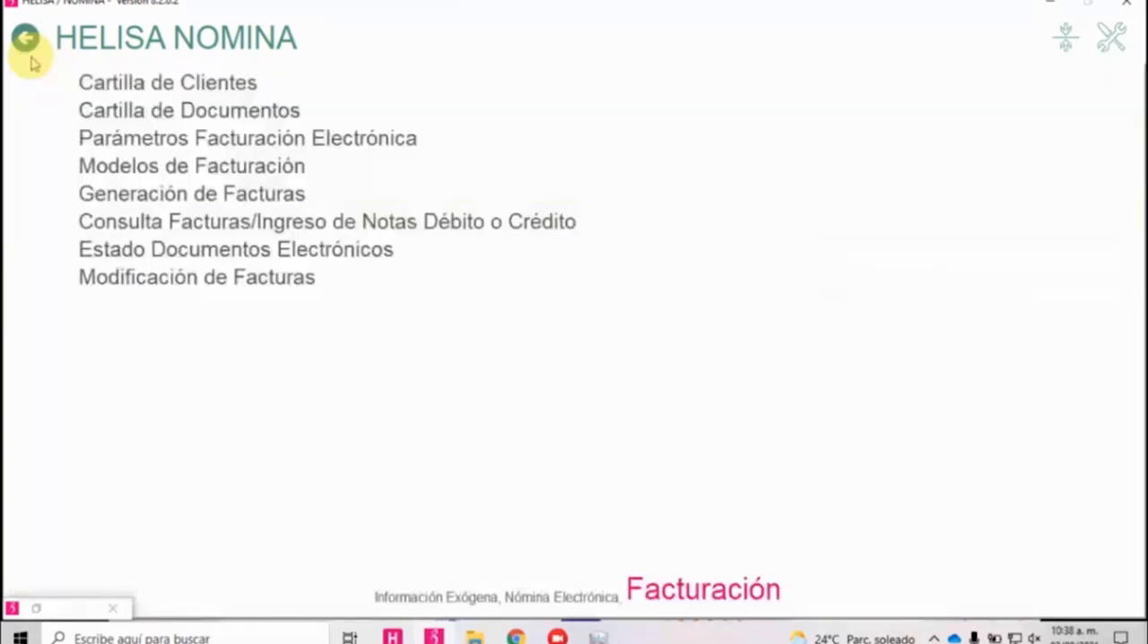
left_click(26, 38)
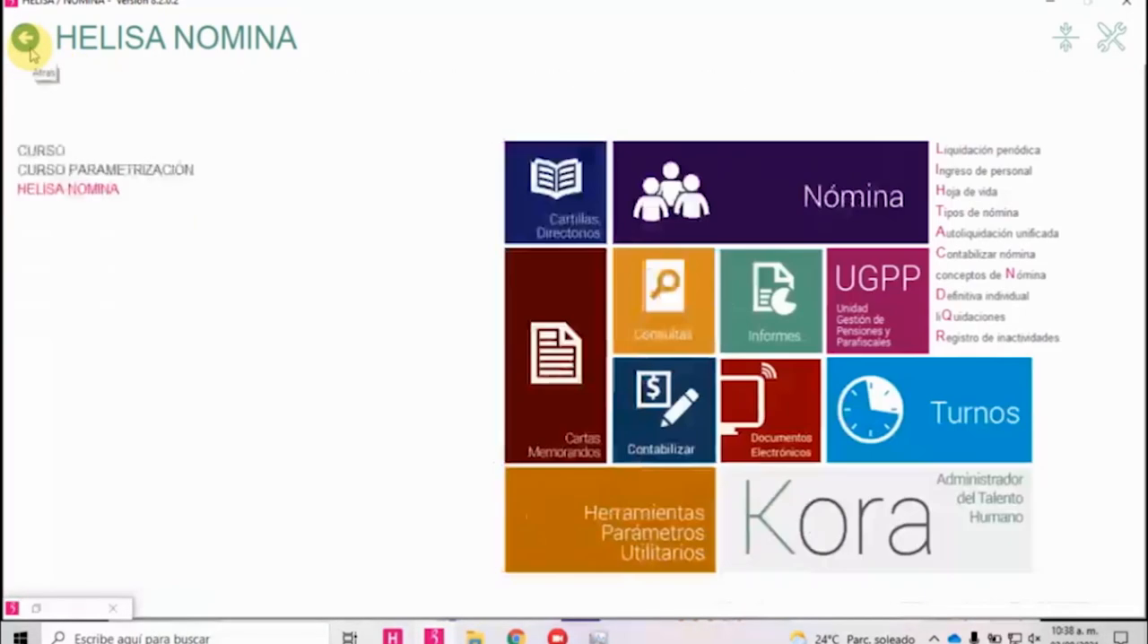
left_click(546, 364)
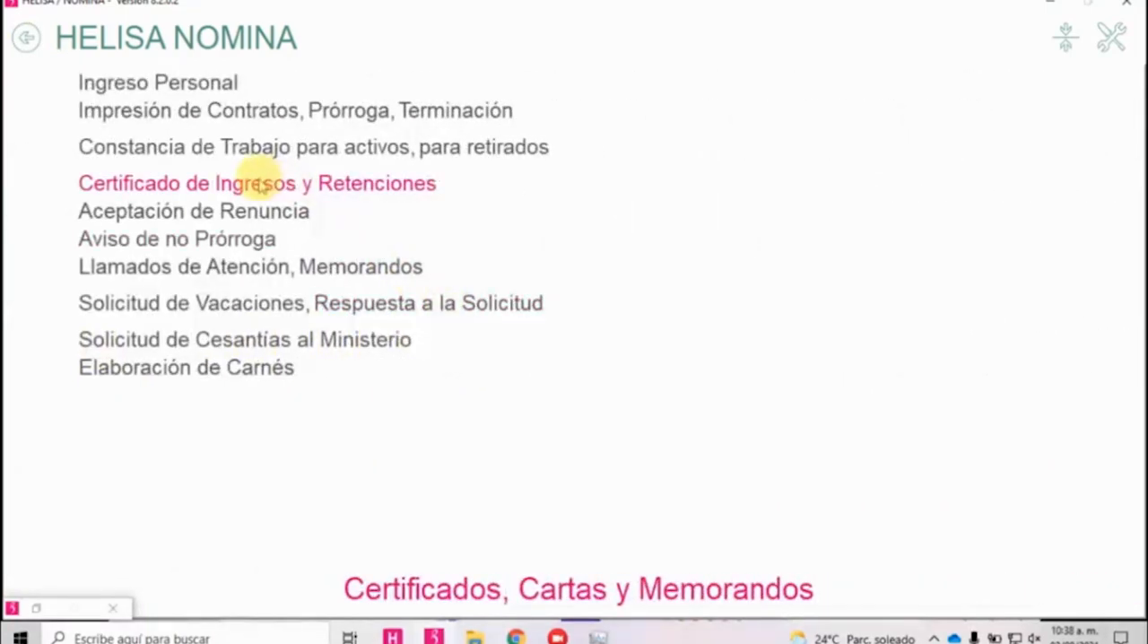
left_click(258, 184)
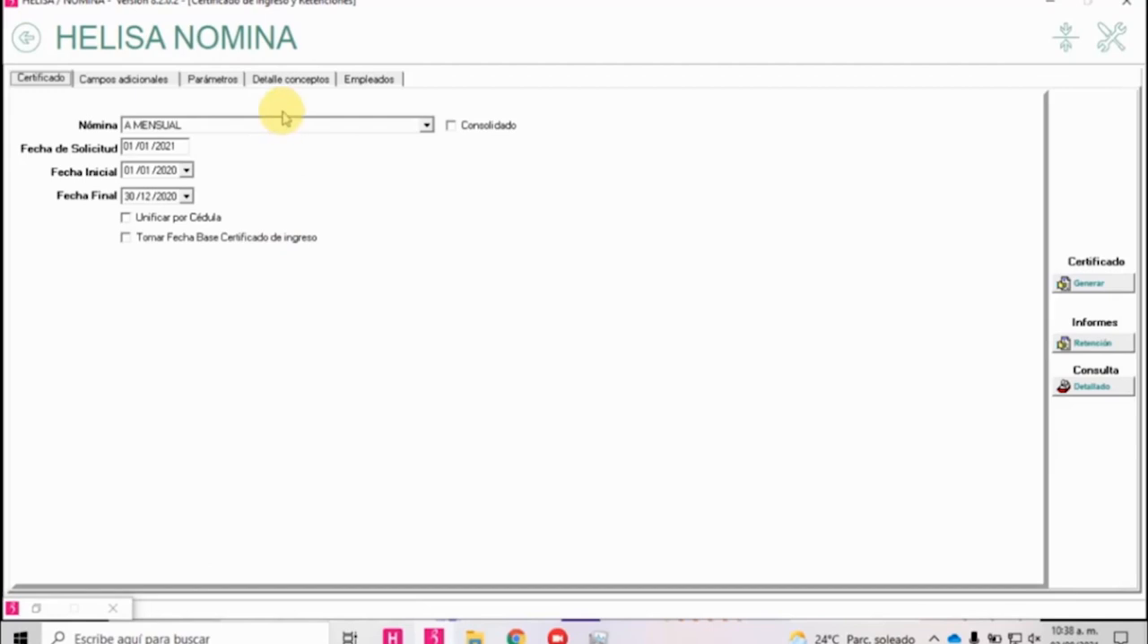
Add BOMIFICACION SALARIO to the concepts of PAGOS POR SALARIOS O EMOLUMENTOS ECLESIASTICOS in the certificate parameters.
left_click(229, 81)
right_click(229, 144)
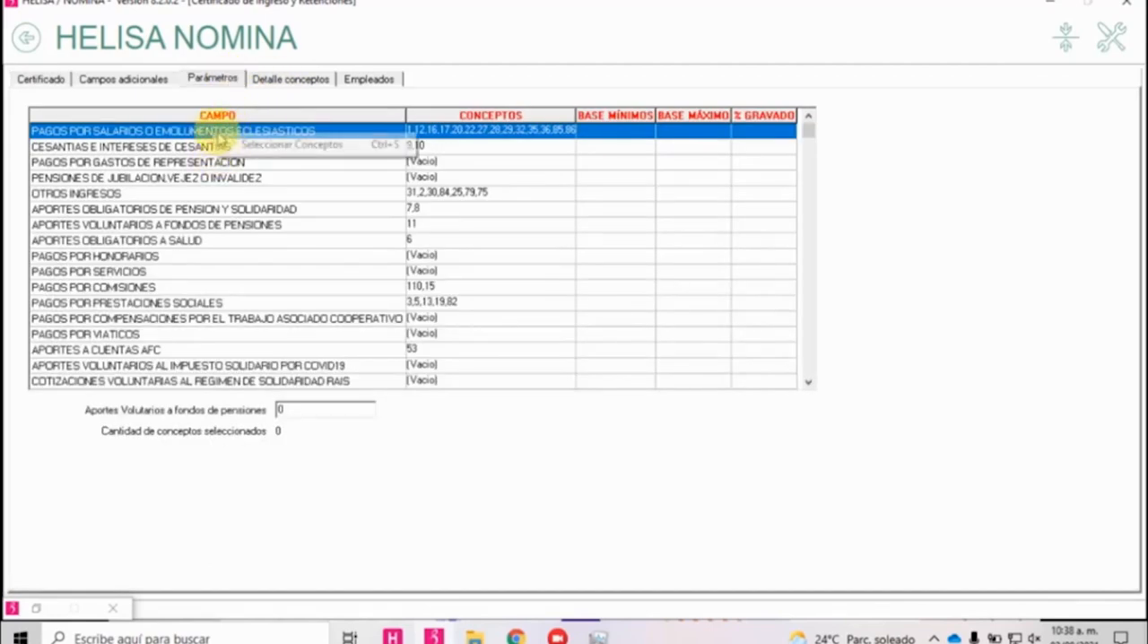
left_click(269, 145)
scroll(242, 241, "up", 5)
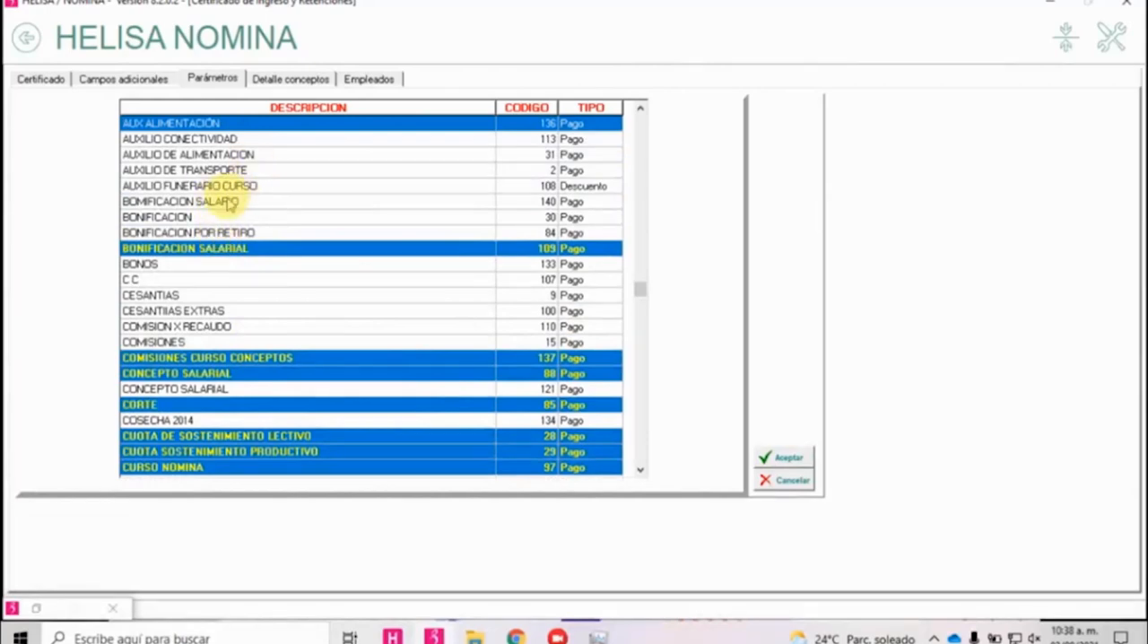
left_click(221, 205)
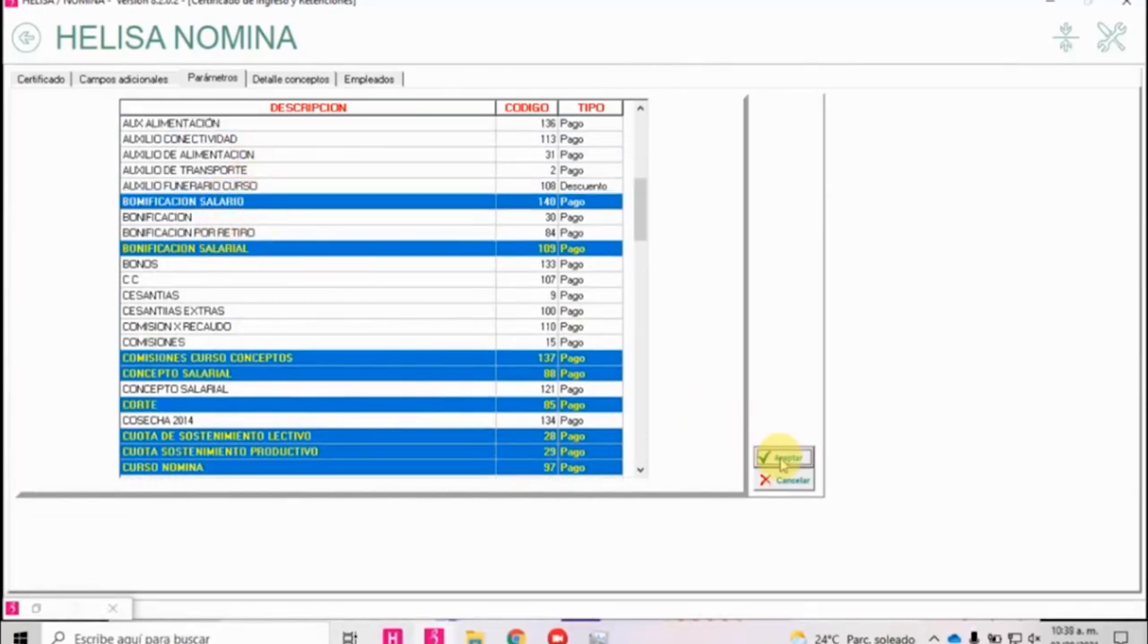
left_click(777, 459)
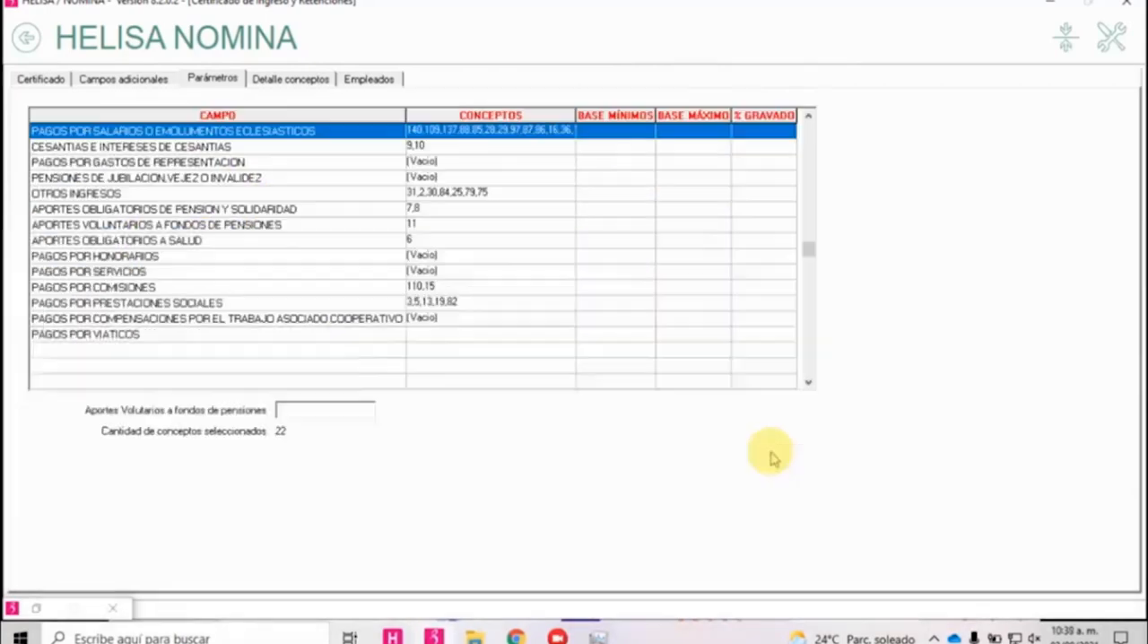
Leave the certificate and open the parameters of Constancia de Trabajo para activos.
left_click(26, 40)
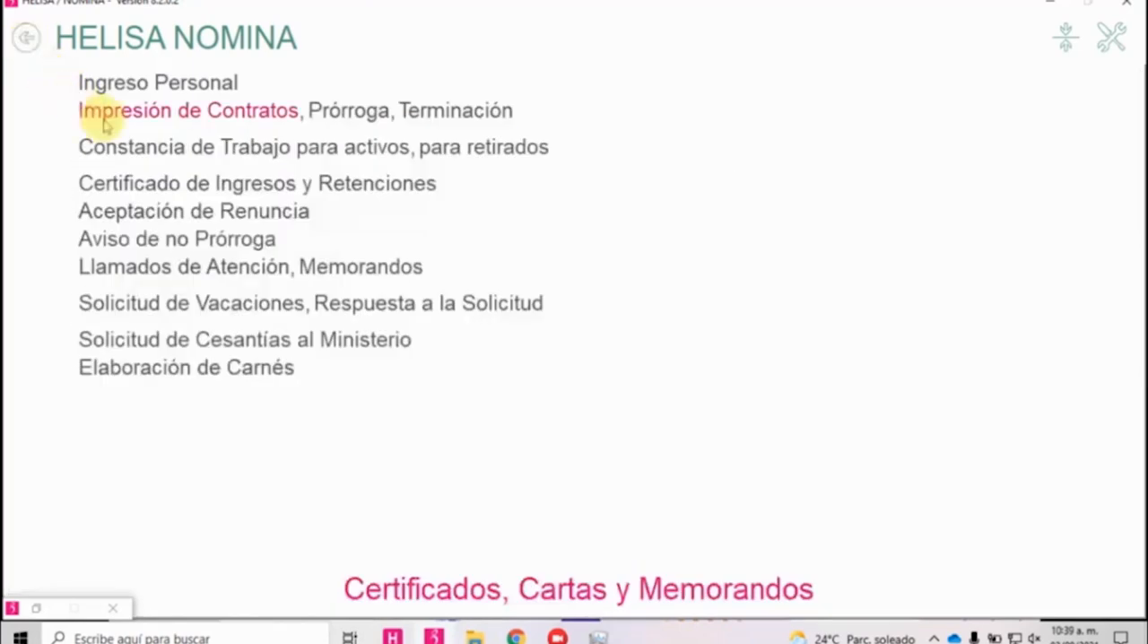
left_click(146, 148)
left_click(83, 78)
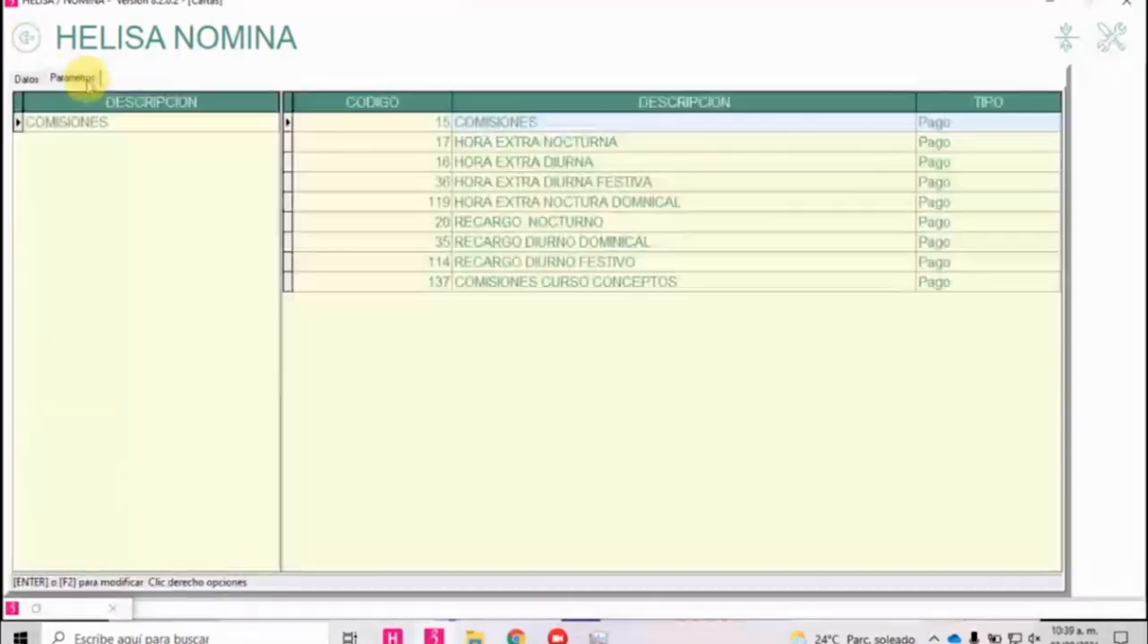
Add the concept BONIFICACION SALARIAL to the COMISIONES group of the work certificate parameters.
right_click(472, 361)
left_click(491, 371)
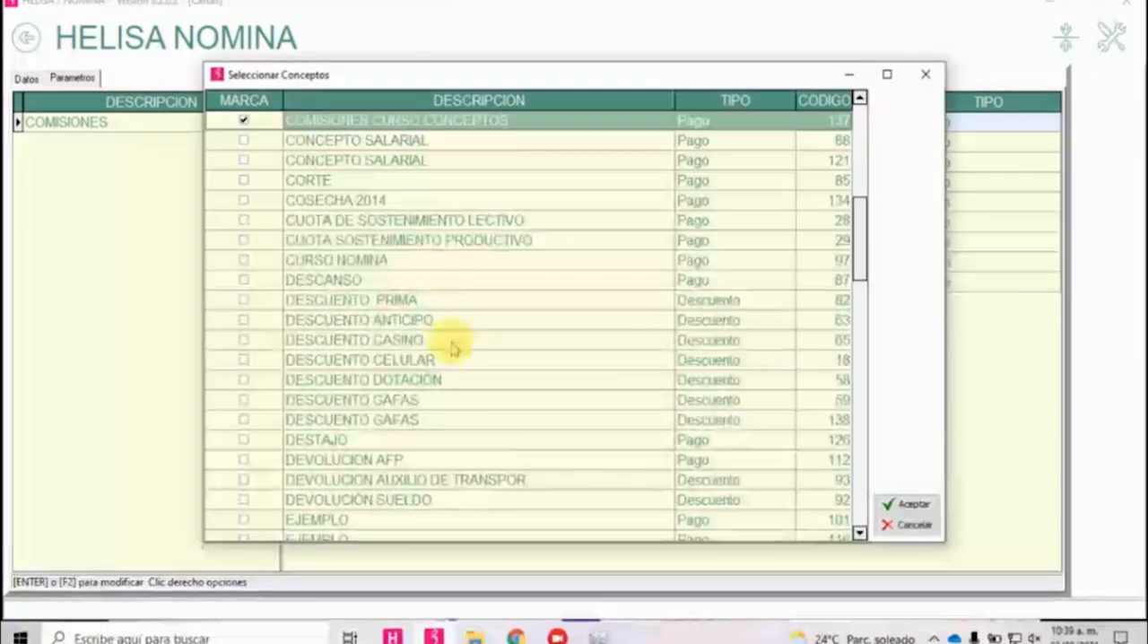
scroll(410, 258, "up", 8)
scroll(359, 386, "down", 3)
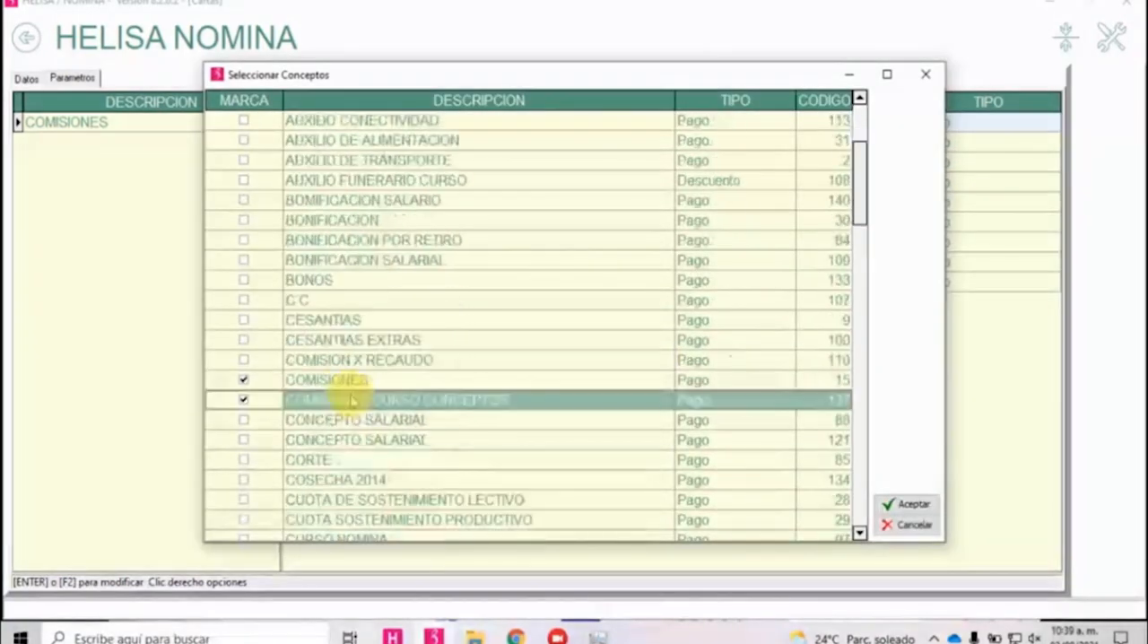
left_click(244, 260)
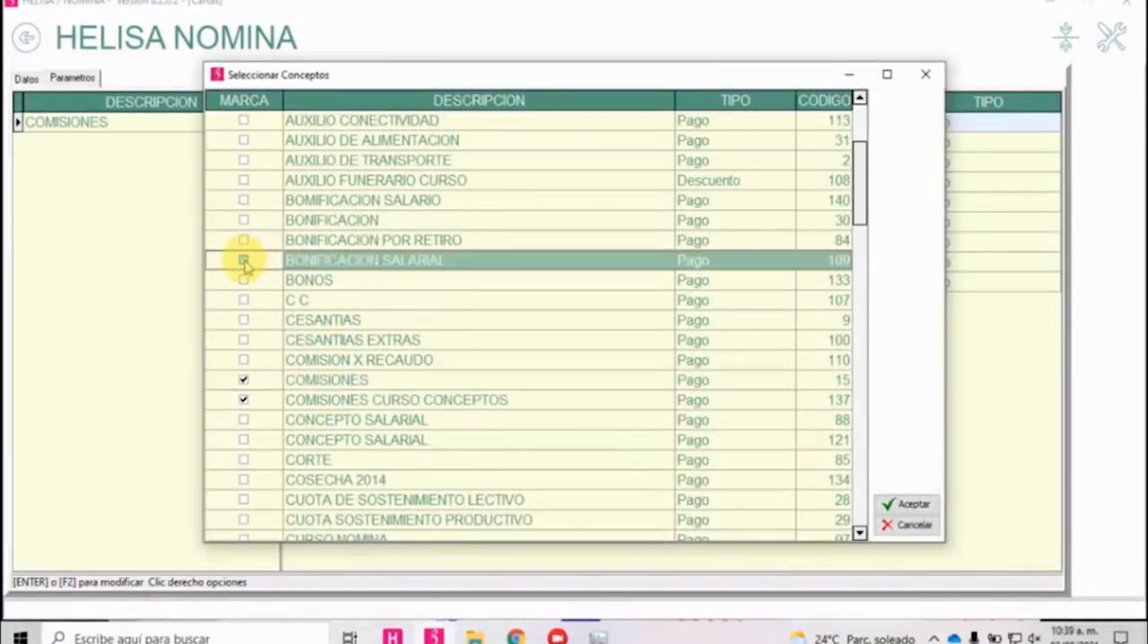
left_click(907, 504)
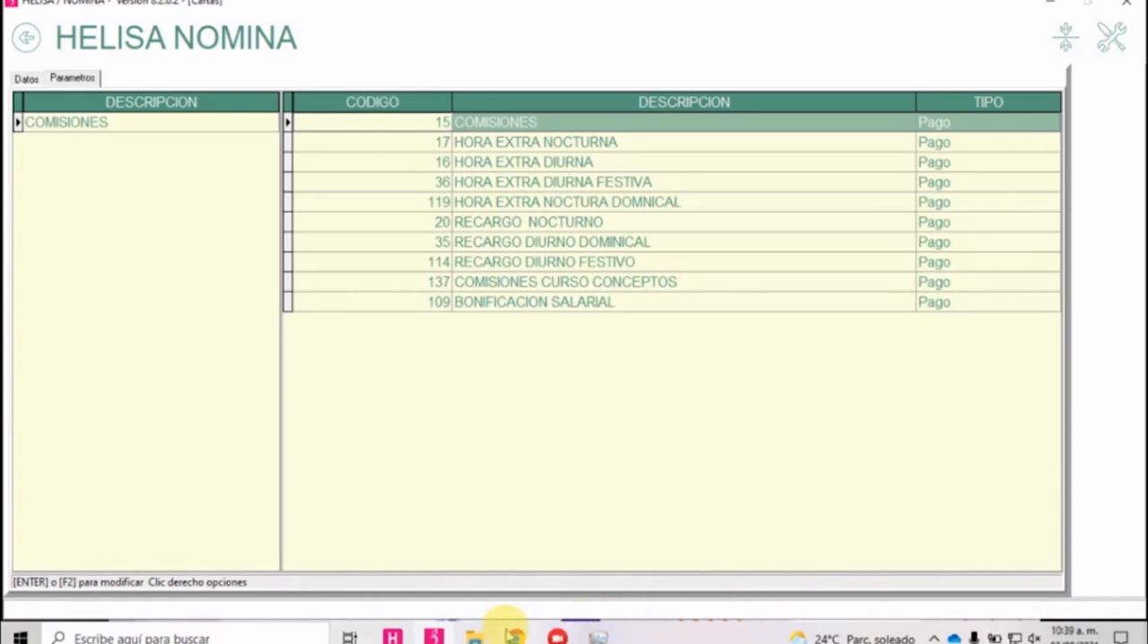
Show the Windows desktop.
right_click(661, 628)
left_click(691, 515)
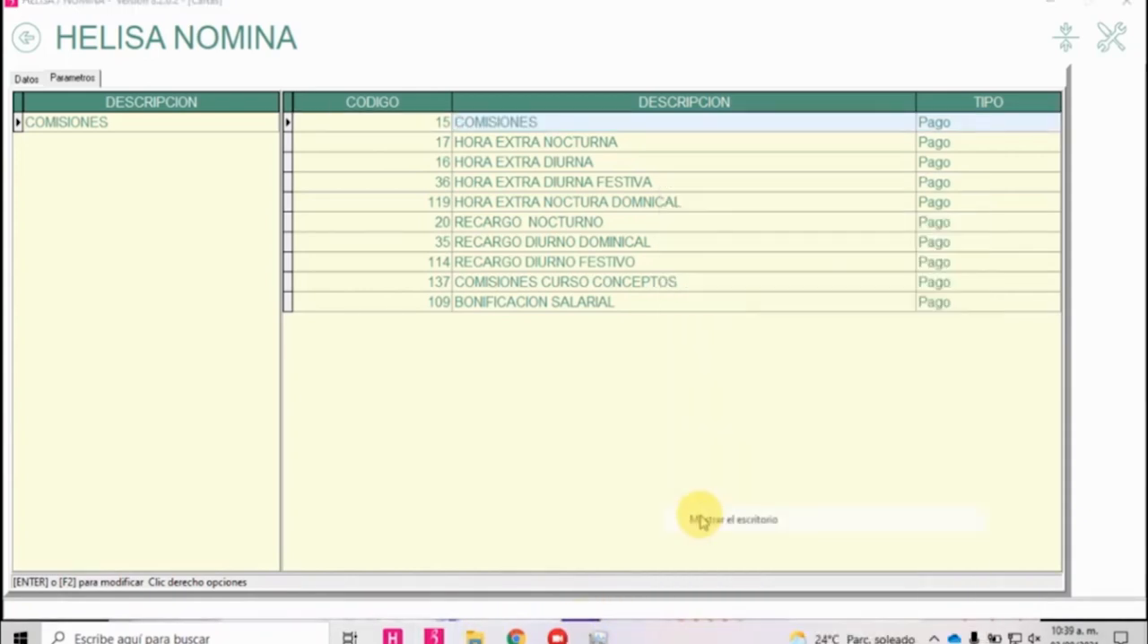
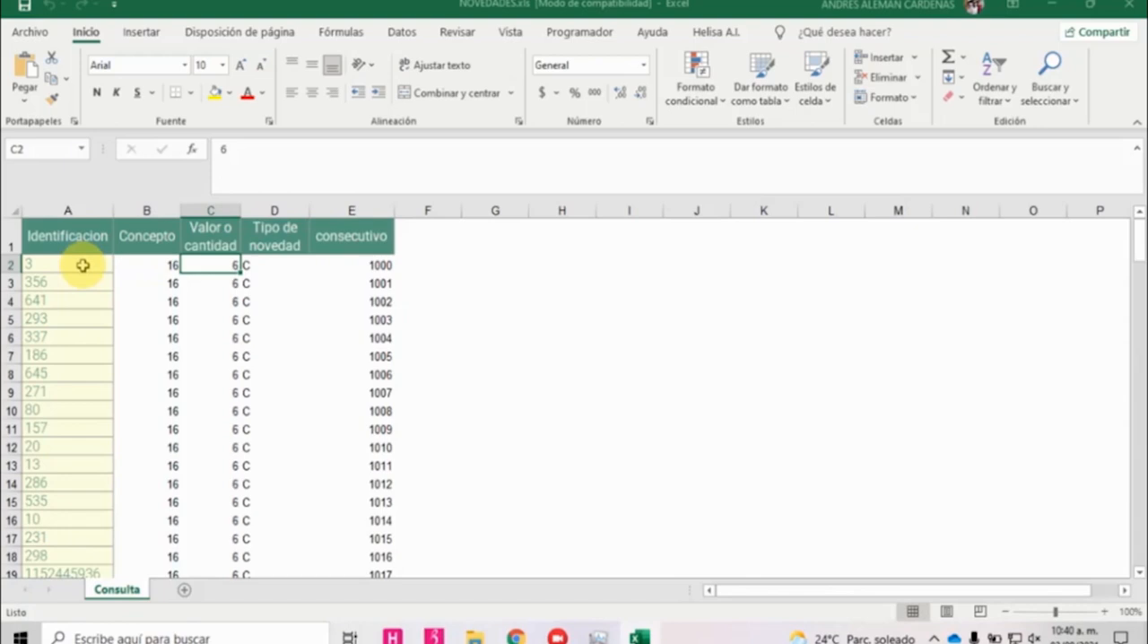
Review the Identificacion, Concepto, Valor o cantidad, Tipo de novedad and consecutivo columns in the NOVEDADES.xls sheet.
key("Right")
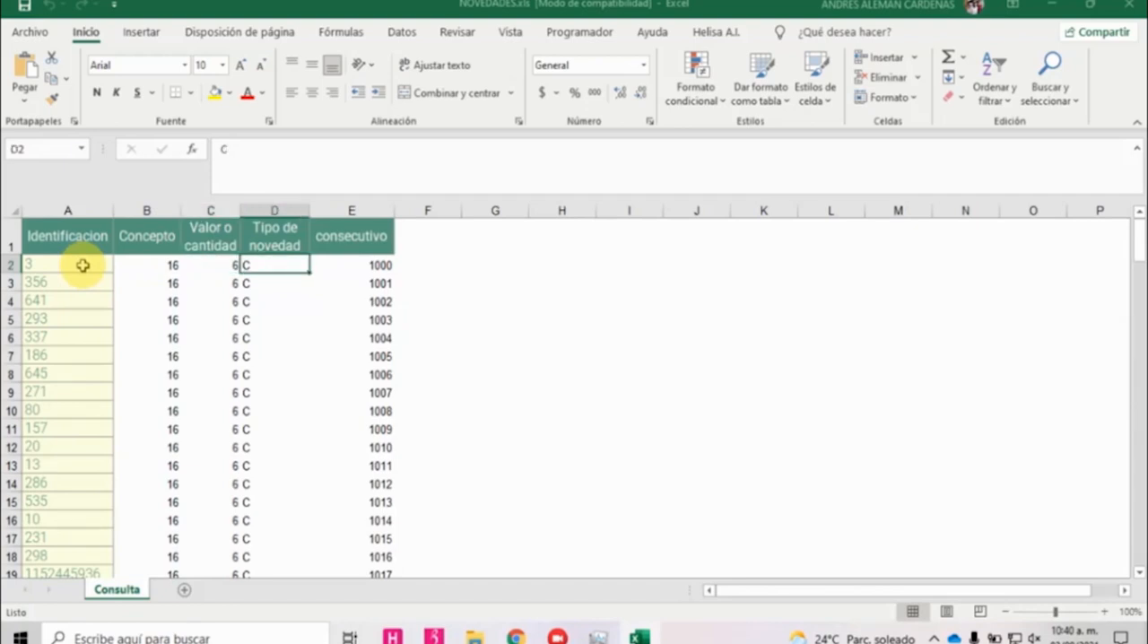
key("Right")
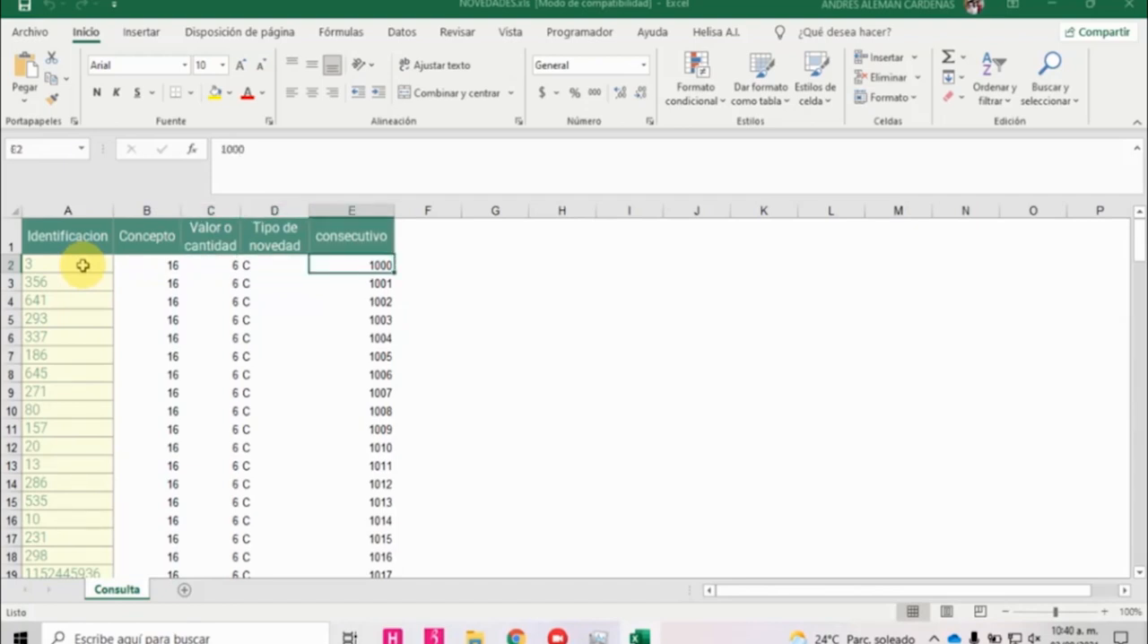
key("Left")
key("Left")
key("Left")
key("Left")
key("Right")
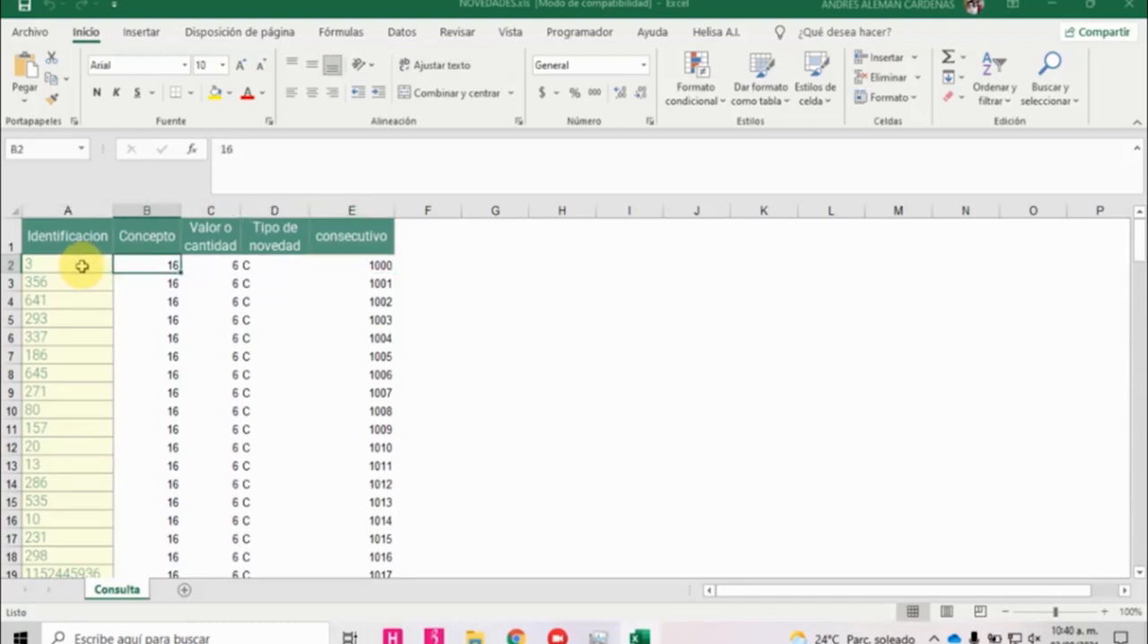
scroll(210, 320, "down", 3)
scroll(215, 297, "up", 3)
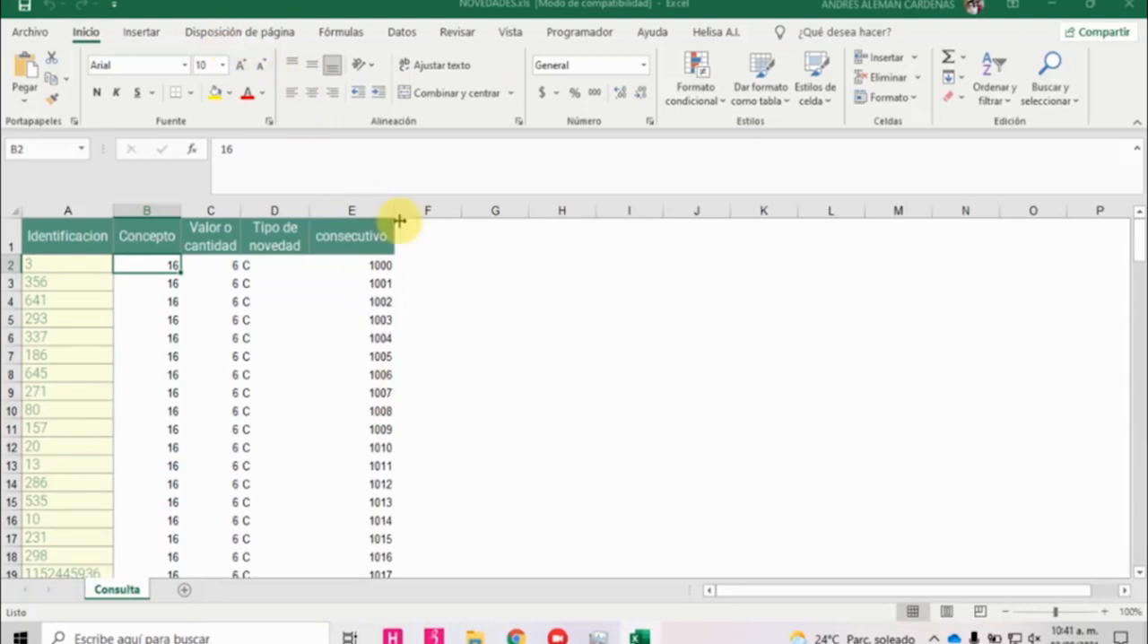
Switch to Helisa Nómina and examine the Manejo Retención settings of the first employee in Ingreso de Personal.
left_click(429, 635)
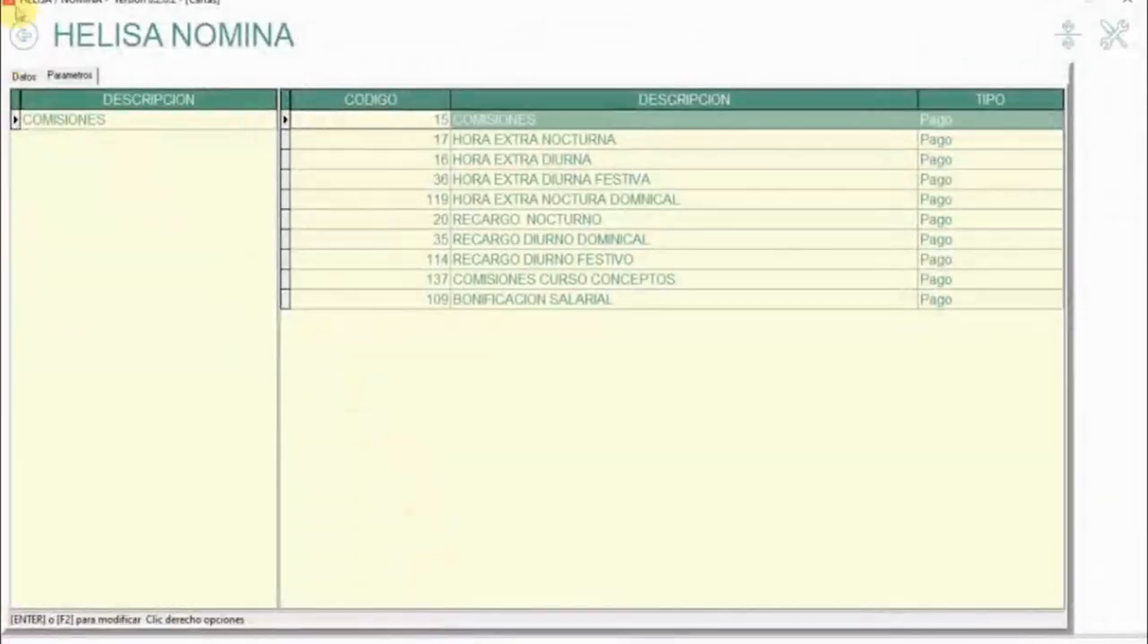
left_click(22, 35)
left_click(22, 35)
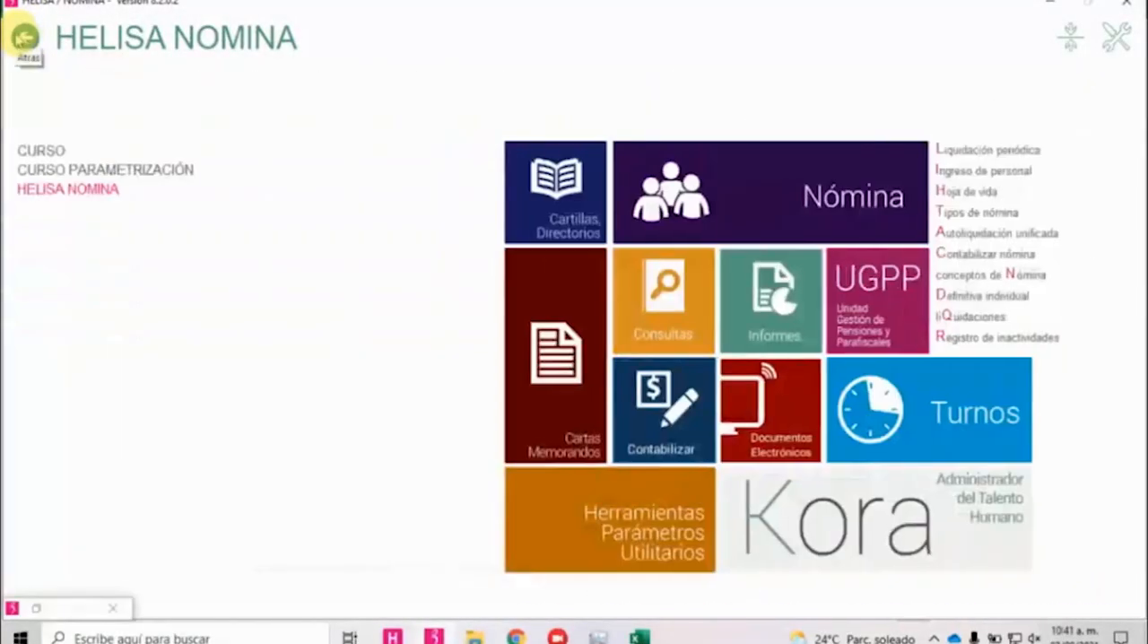
left_click(792, 186)
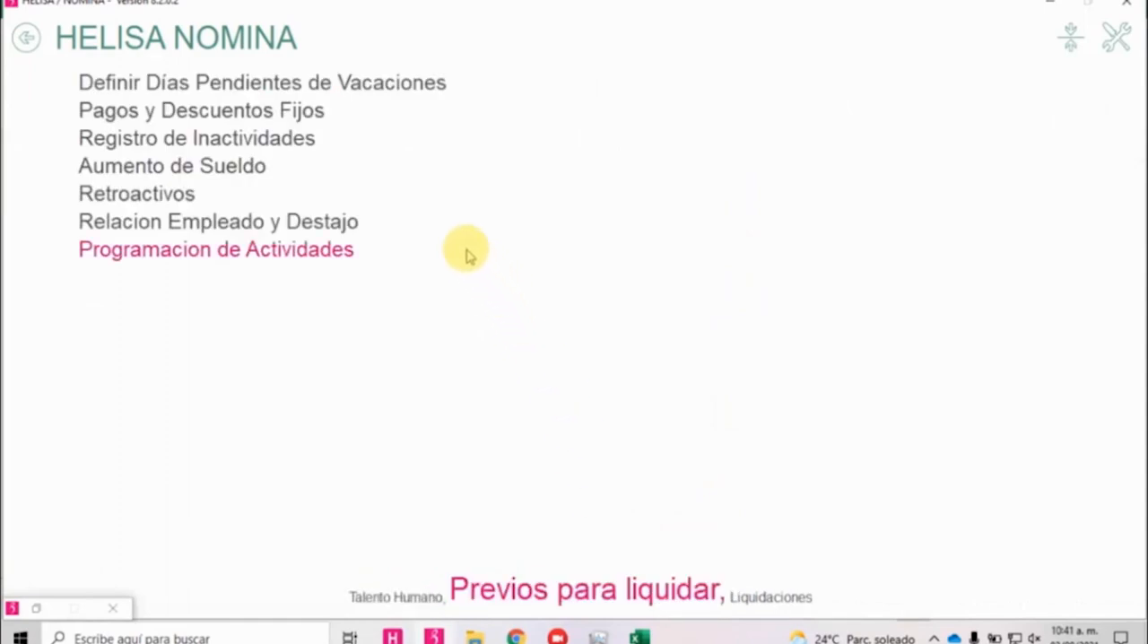
left_click(408, 595)
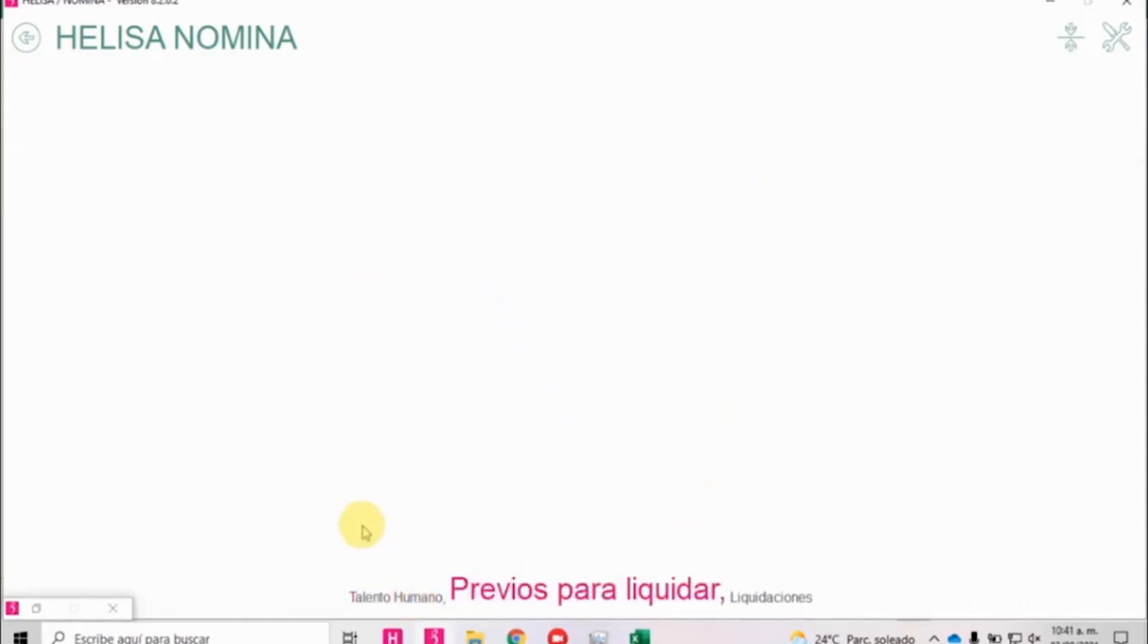
left_click(177, 167)
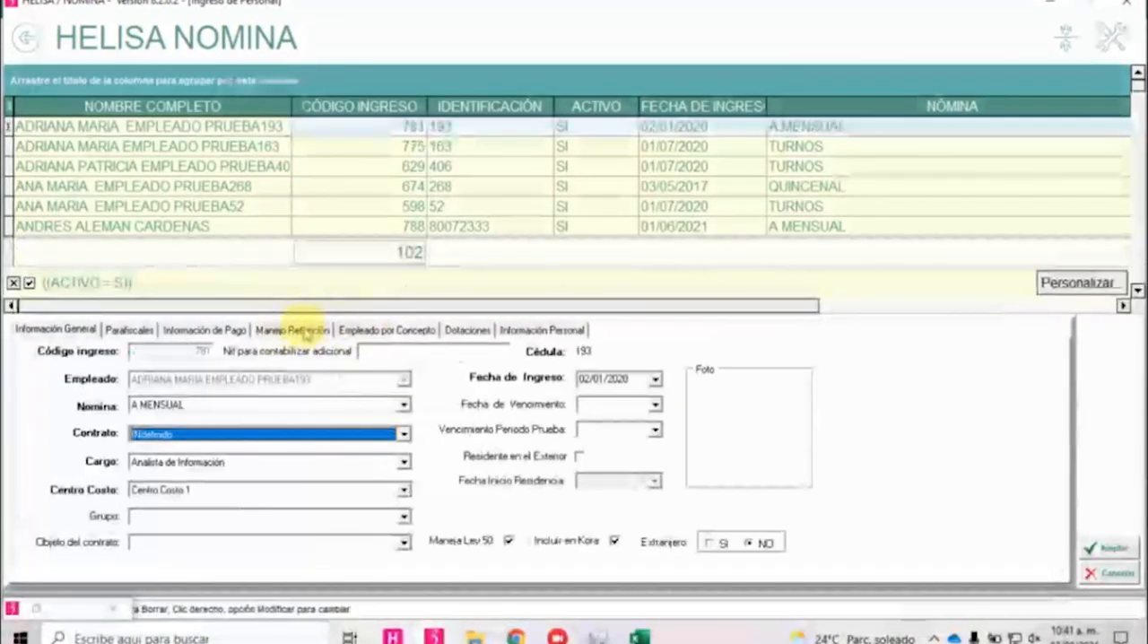
left_click(322, 332)
left_click(289, 444)
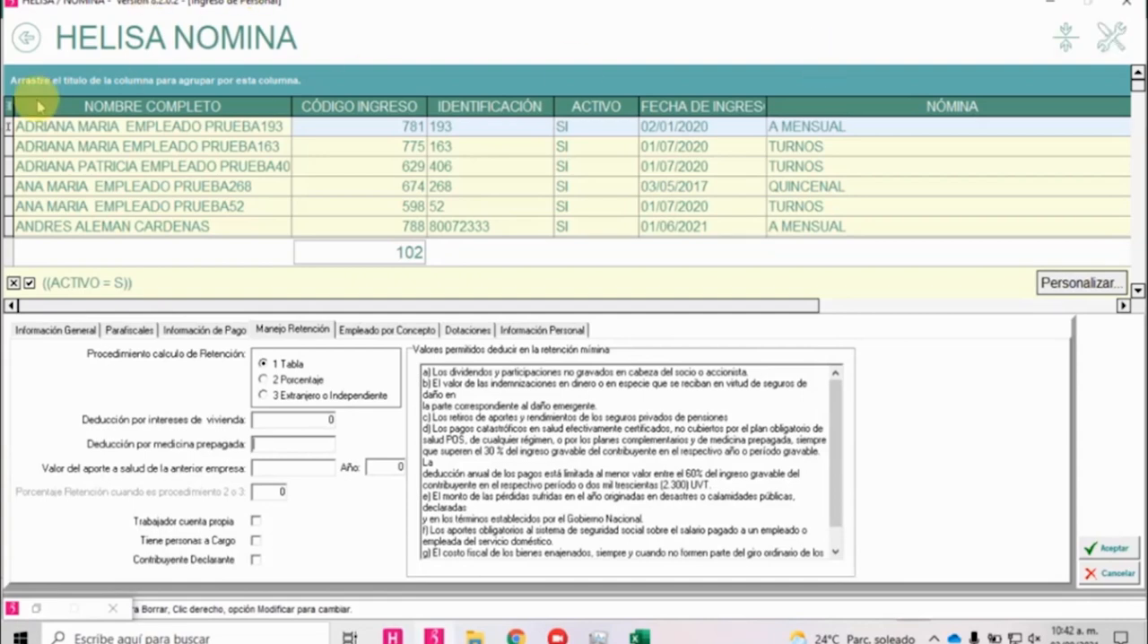
Leave Ingreso de Personal and open Liquidación Periódica for the A MENSUAL payroll.
left_click(26, 37)
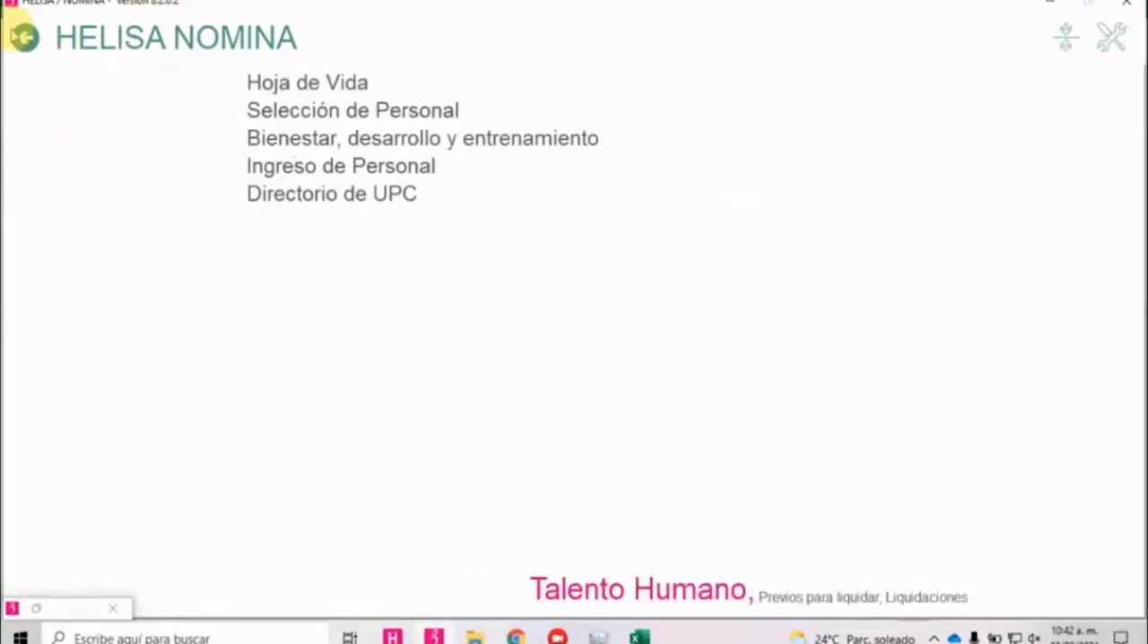
left_click(26, 38)
left_click(810, 179)
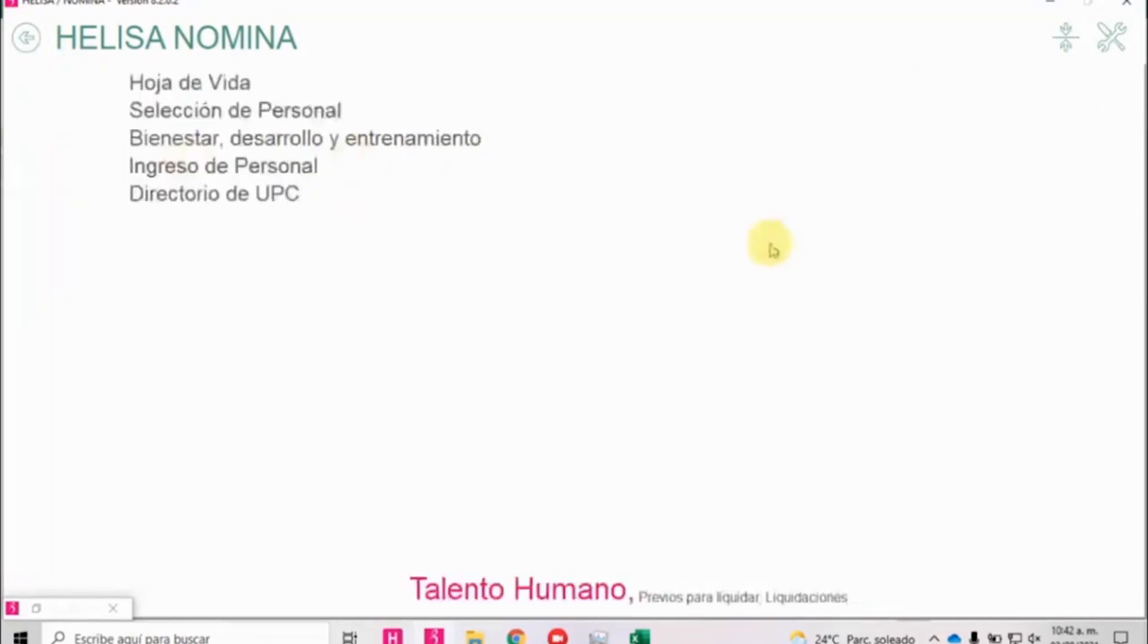
left_click(778, 594)
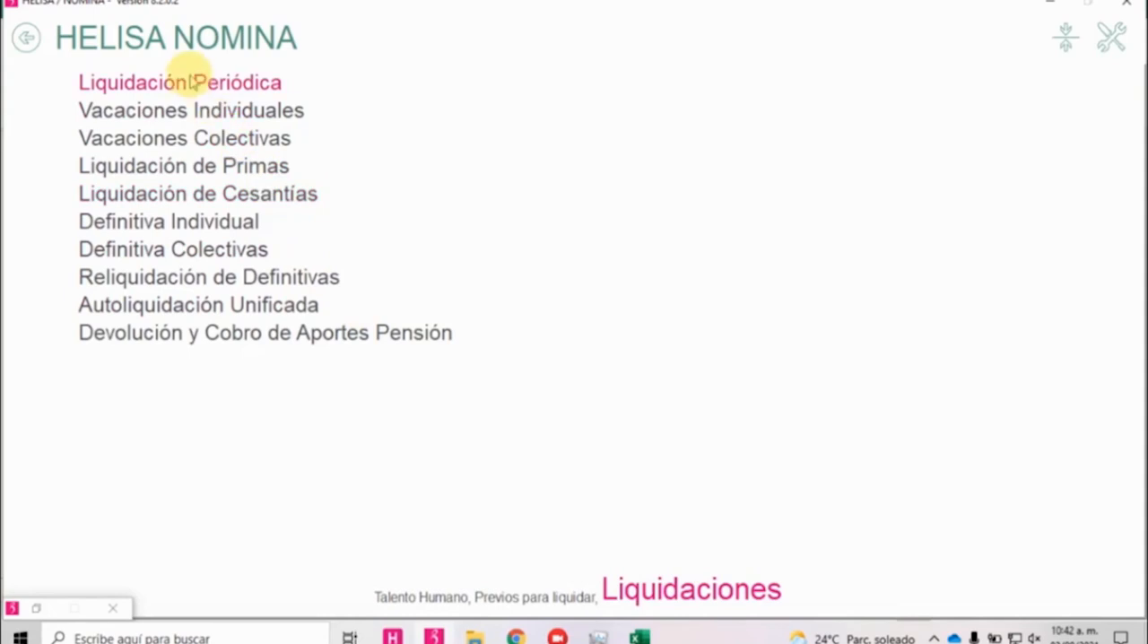
mouse_move(638, 634)
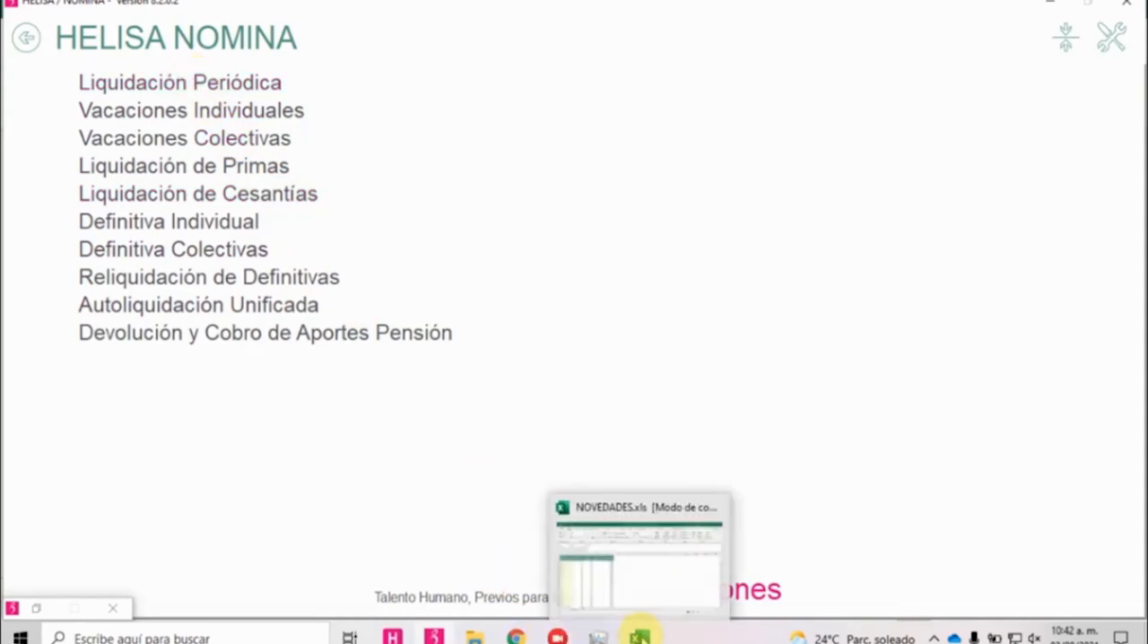
left_click(631, 565)
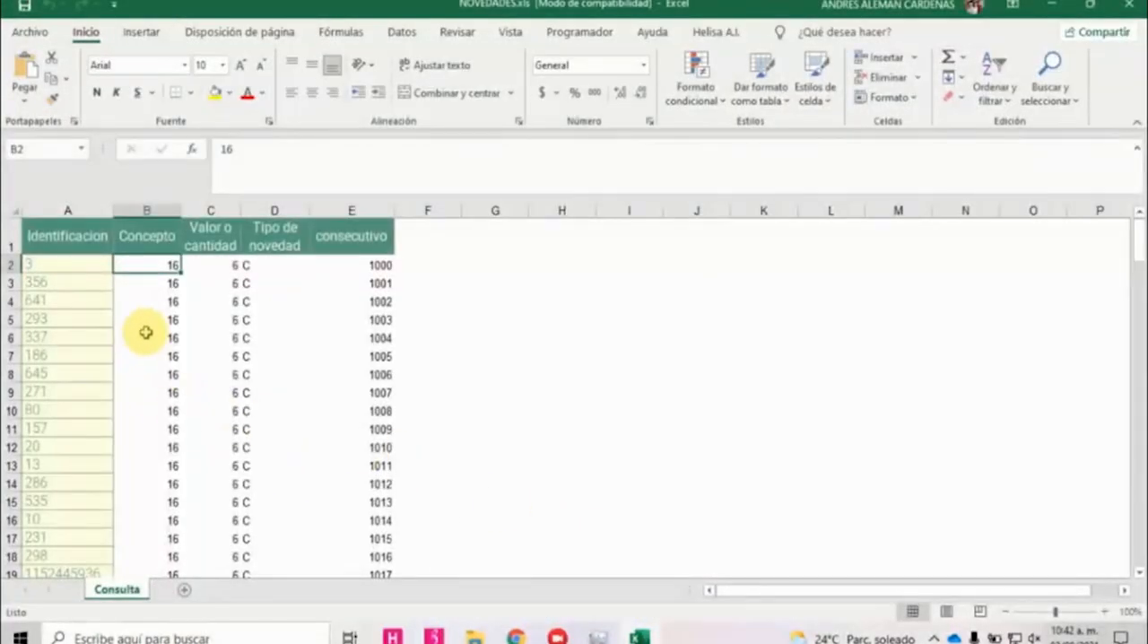
key("alt+Tab")
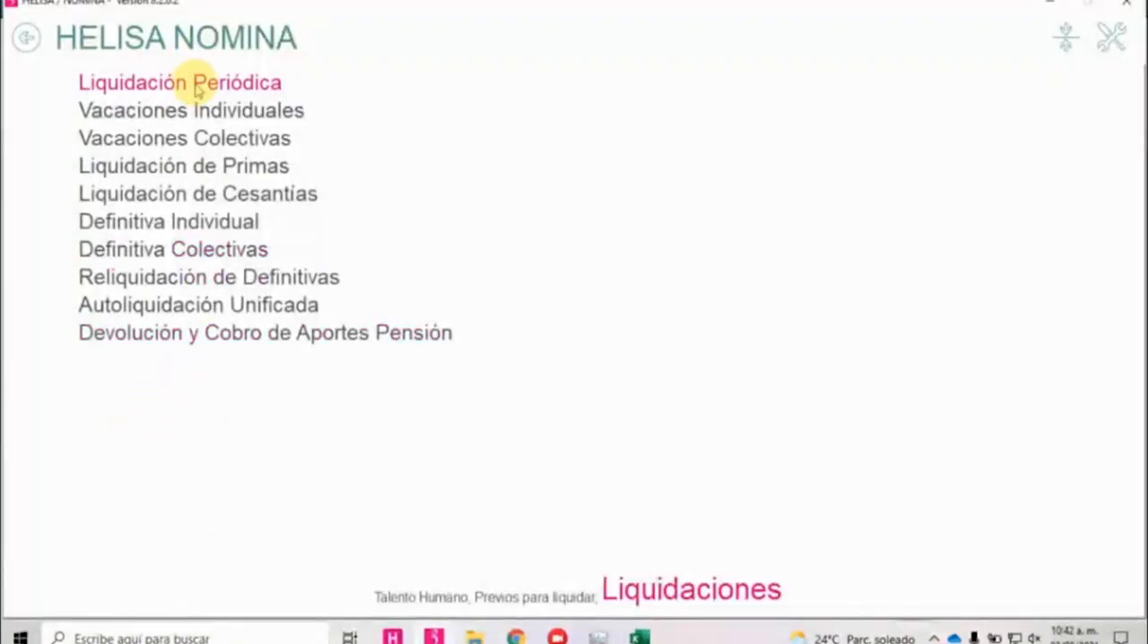
left_click(230, 87)
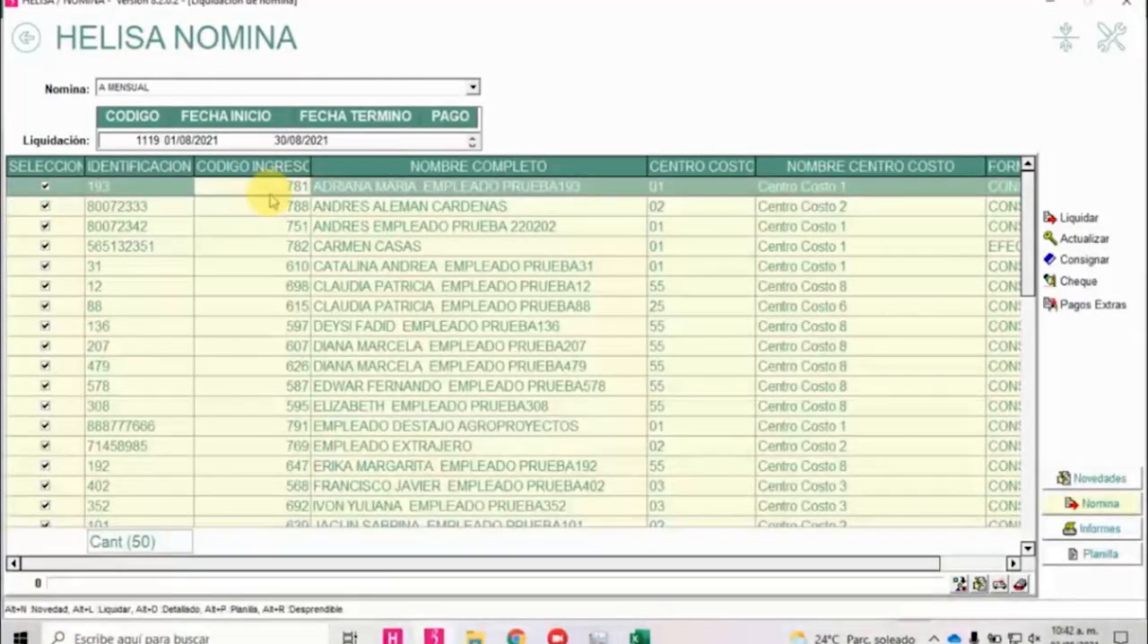
Sort the payroll employees by identification and check that the first identifications in NOVEDADES.xls exist in that list.
left_click(143, 166)
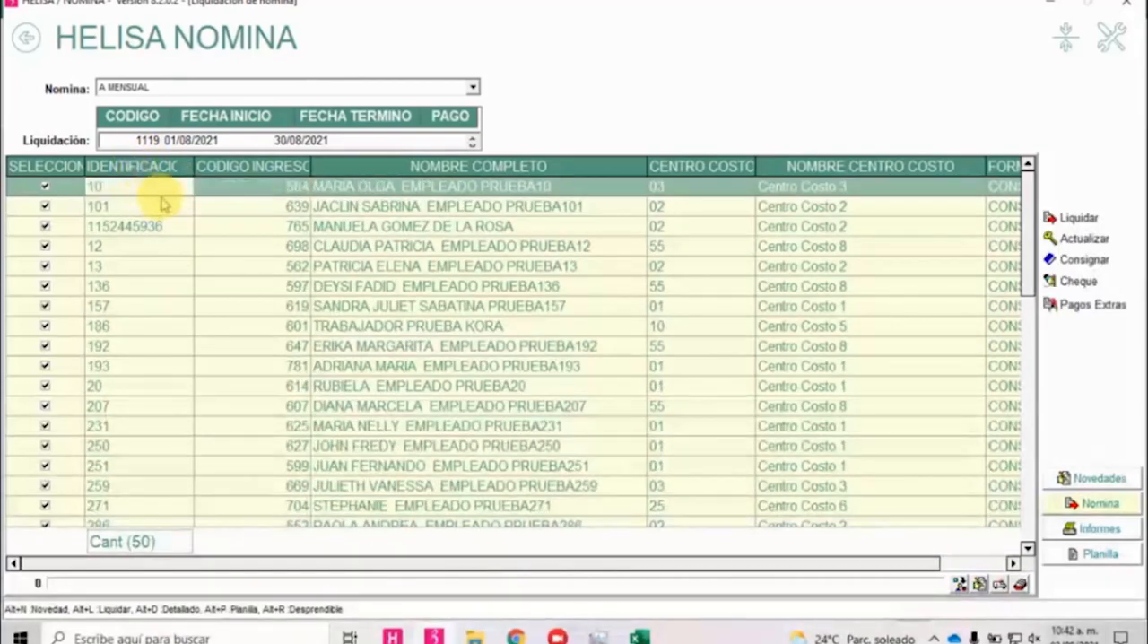
scroll(162, 204, "down", 8)
key("alt+Tab")
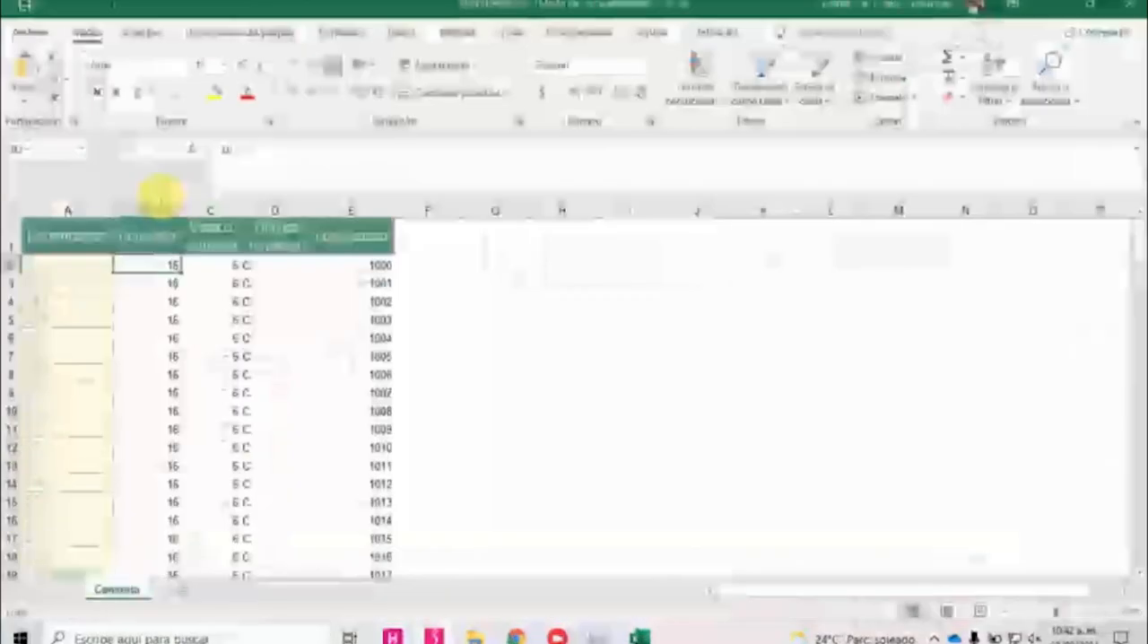
key("Left")
key("Down")
key("alt+Tab")
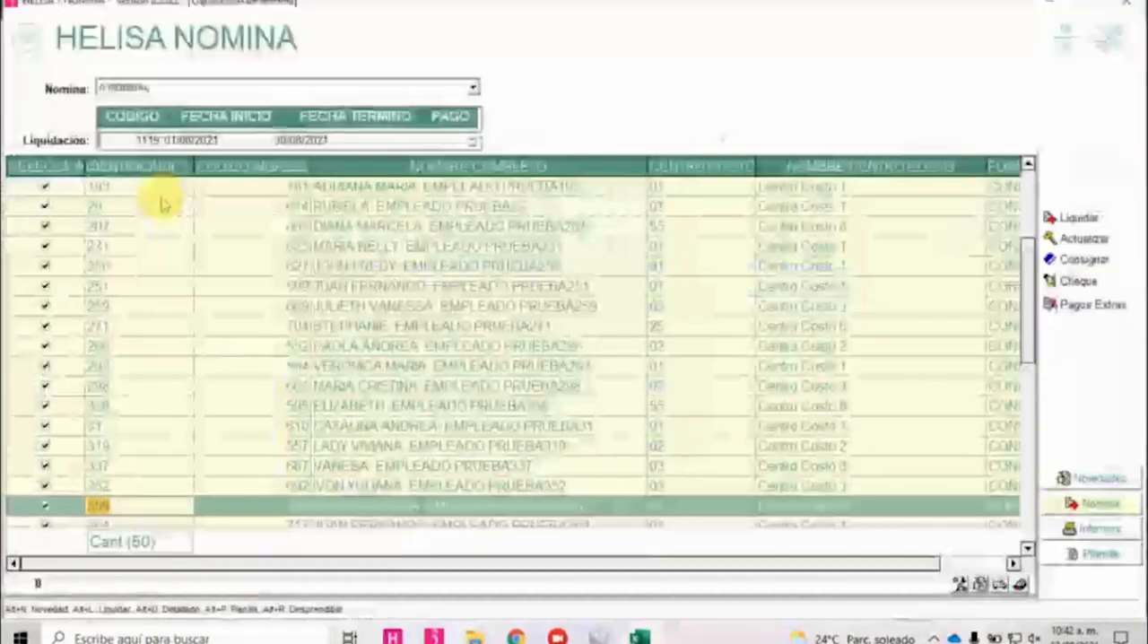
key("Up")
key("Down")
key("Down")
key("Down")
key("Down")
key("Down")
key("Down")
key("Down")
key("Down")
key("Down")
key("Down")
key("Down")
key("Down")
key("Down")
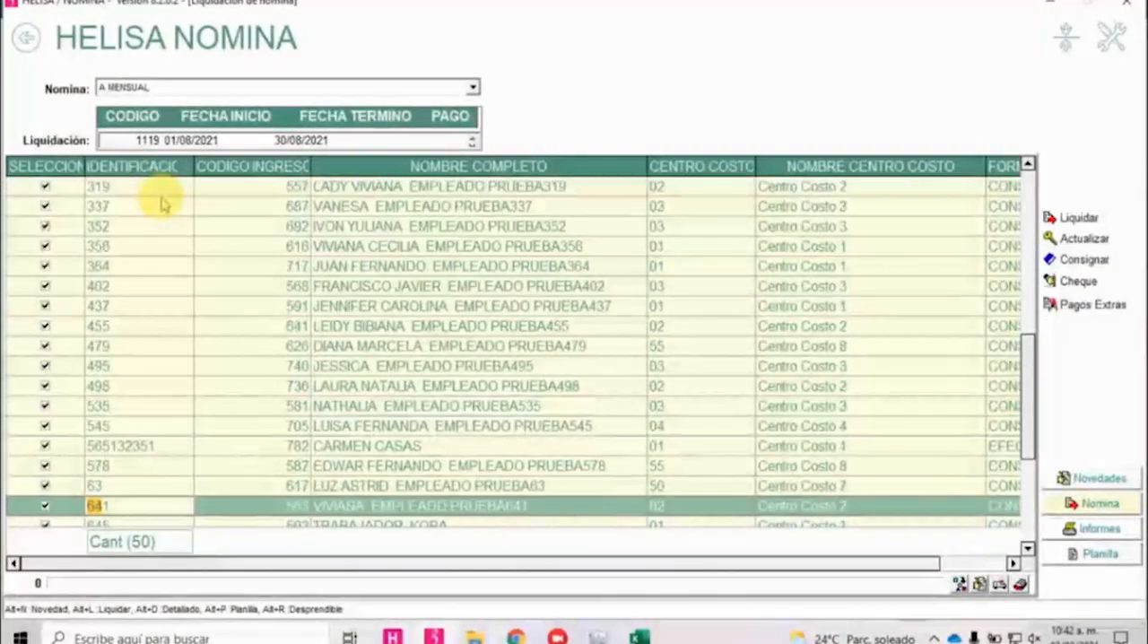
key("alt+Tab")
key("Down")
key("Down")
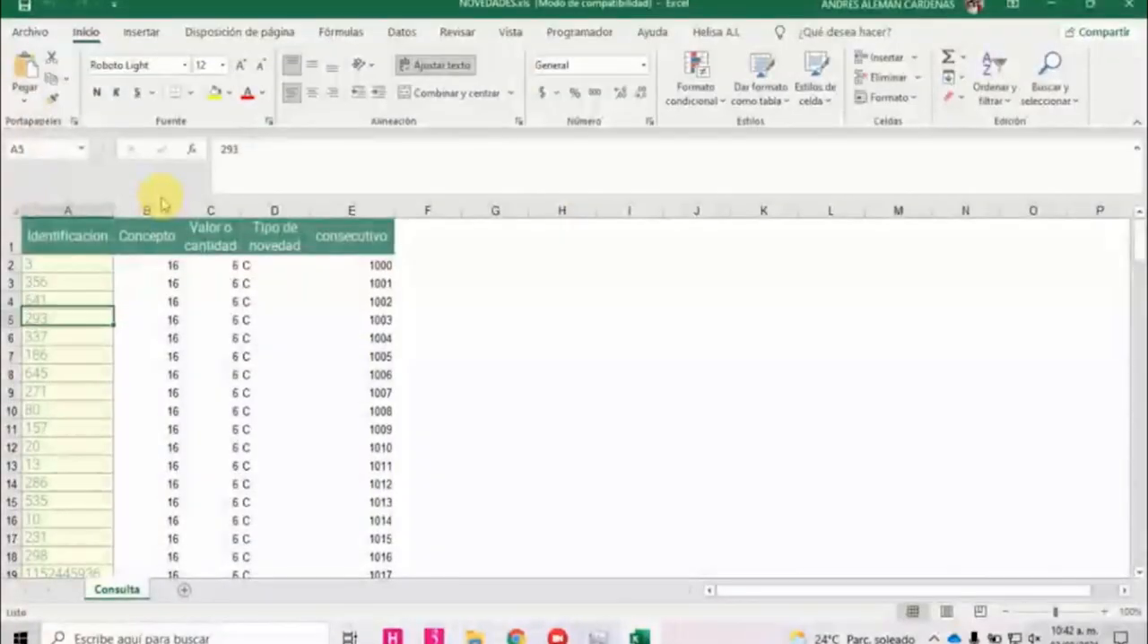
key("alt+Tab")
key("Up")
key("Up")
key("Up")
key("Up")
key("Up")
key("Up")
key("Up")
key("Up")
key("Up")
key("Up")
key("Up")
key("Up")
key("Up")
key("Up")
key("Up")
key("Up")
key("Up")
key("Up")
key("Up")
key("Up")
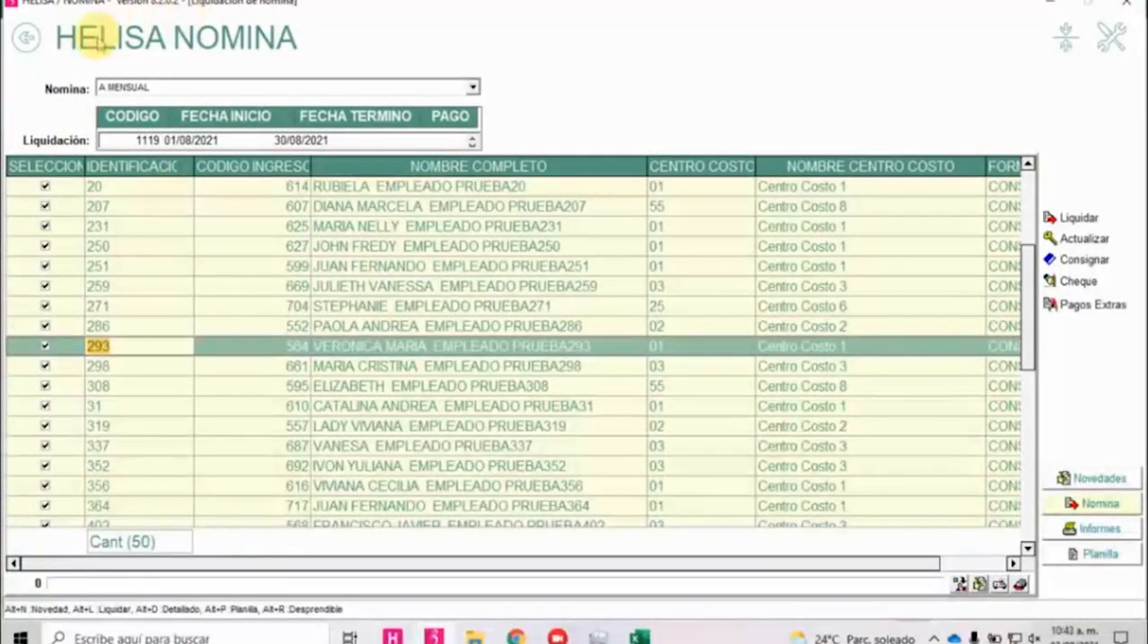
Save the Excel workbook to Escritorio as NOVEDADES.xls in Libro de Excel 97-2003 format, replacing the existing file.
key("alt+Tab")
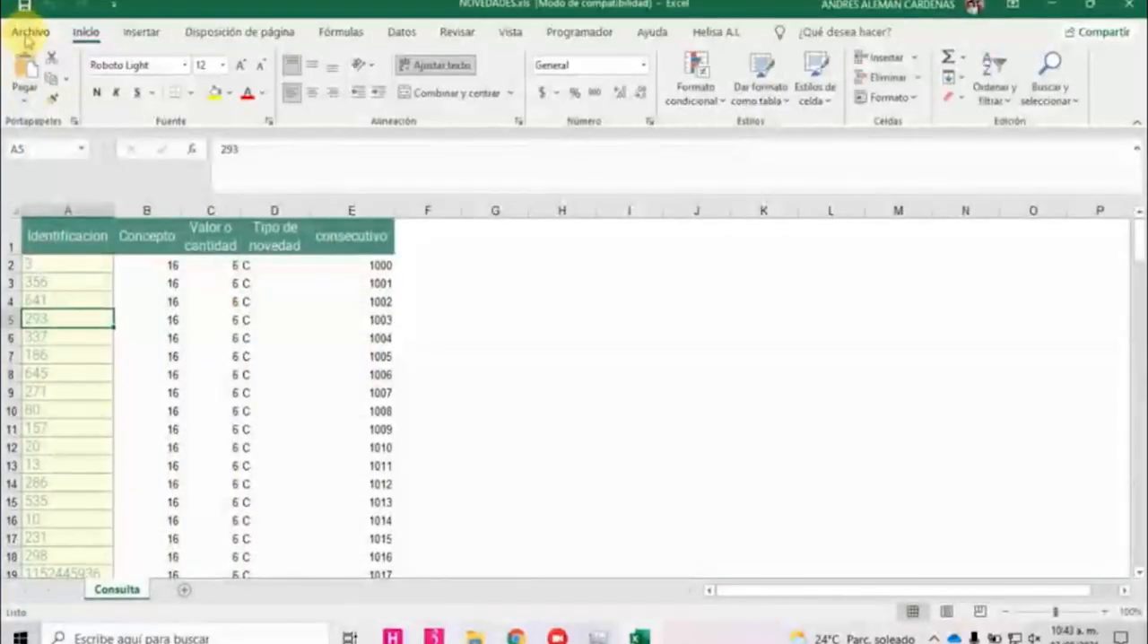
left_click(28, 34)
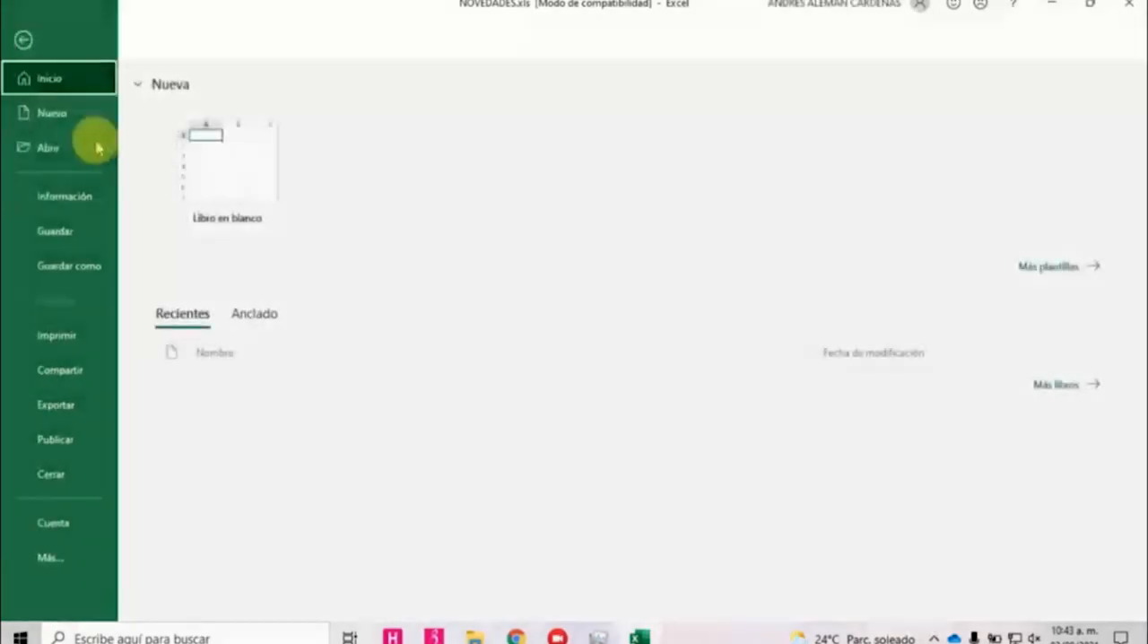
left_click(80, 268)
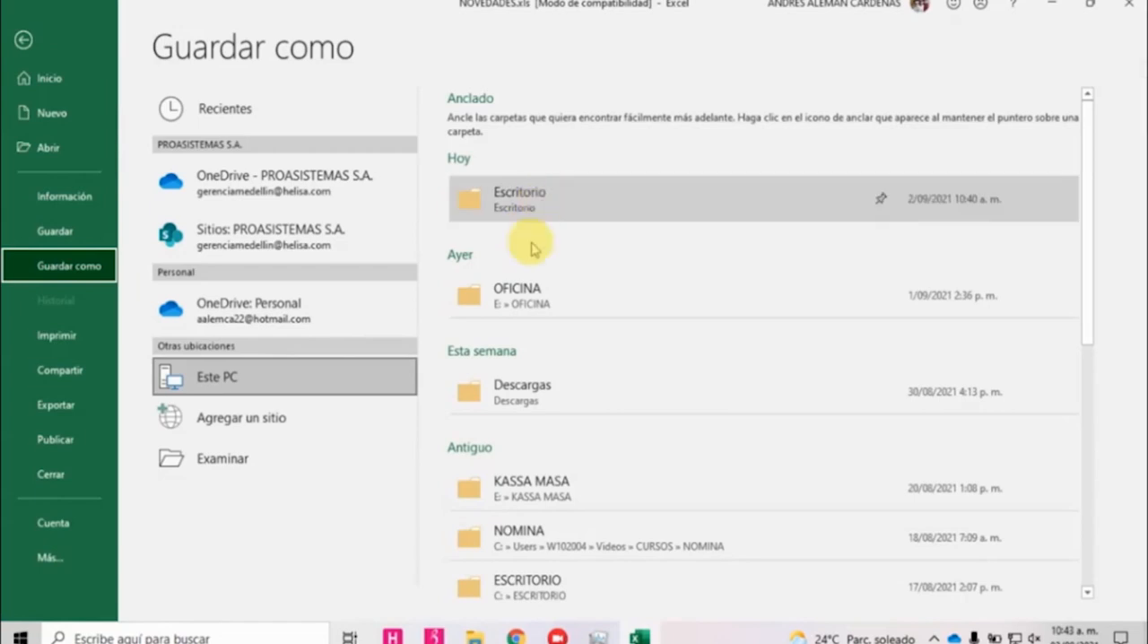
left_click(516, 199)
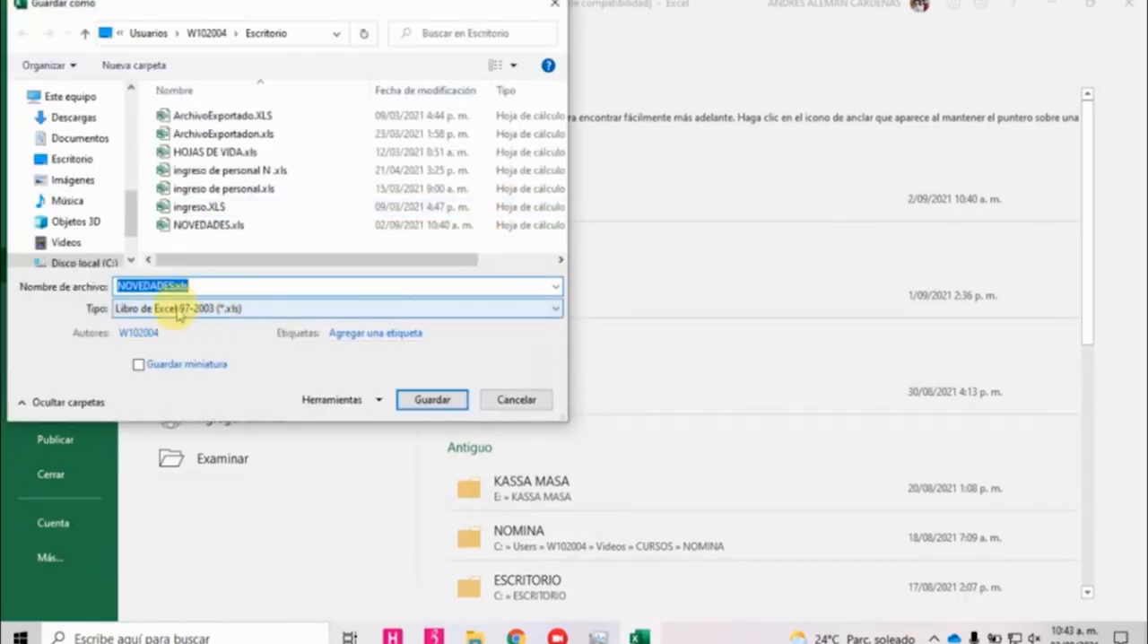
left_click(421, 404)
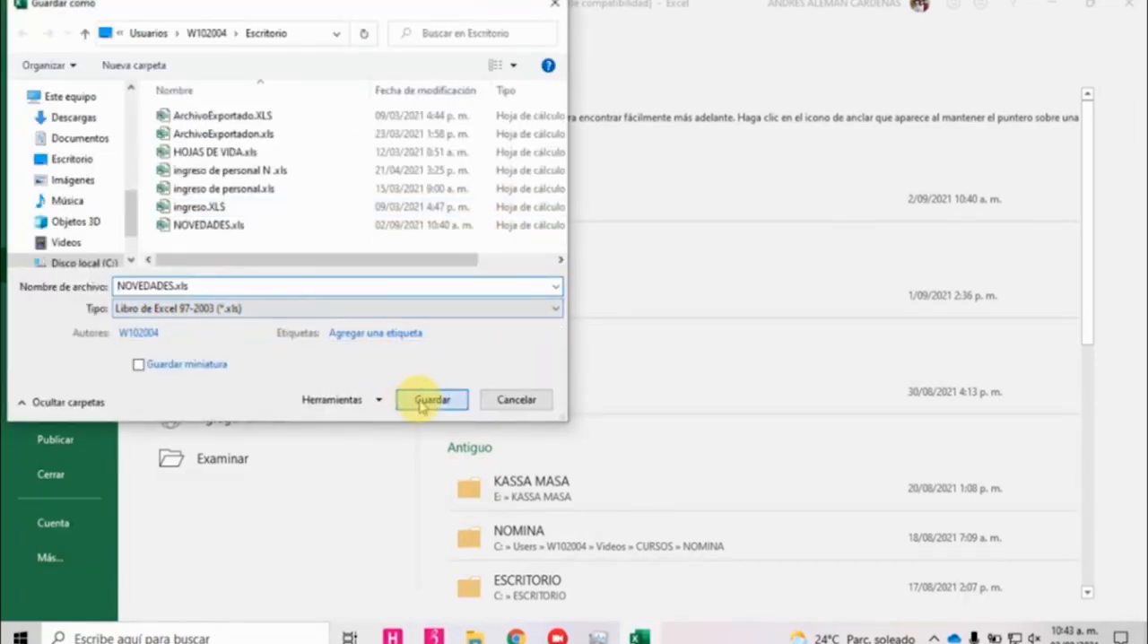
left_click(607, 316)
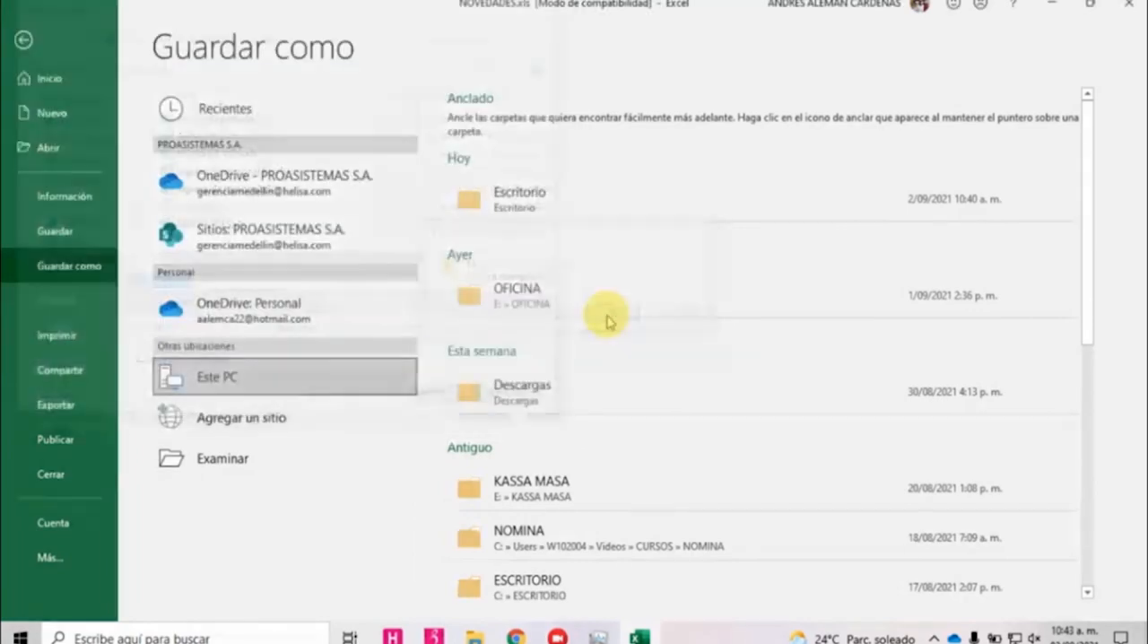
Return to Helisa Nómina, leave the payroll liquidation and open Importar Datos from the Herramientas options.
left_click(435, 637)
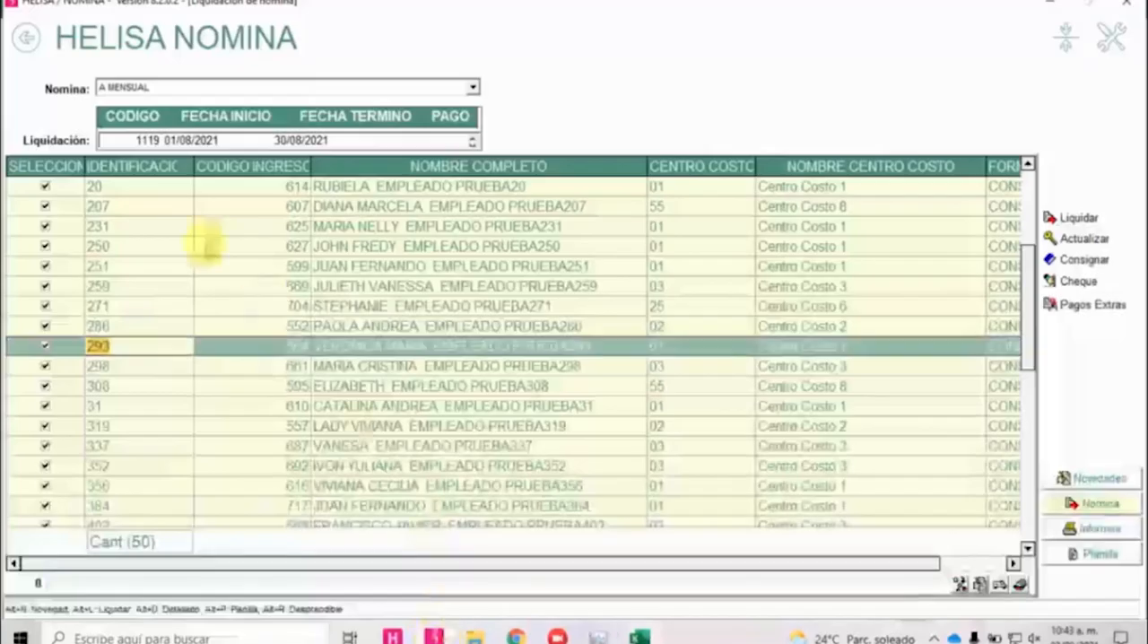
left_click(25, 38)
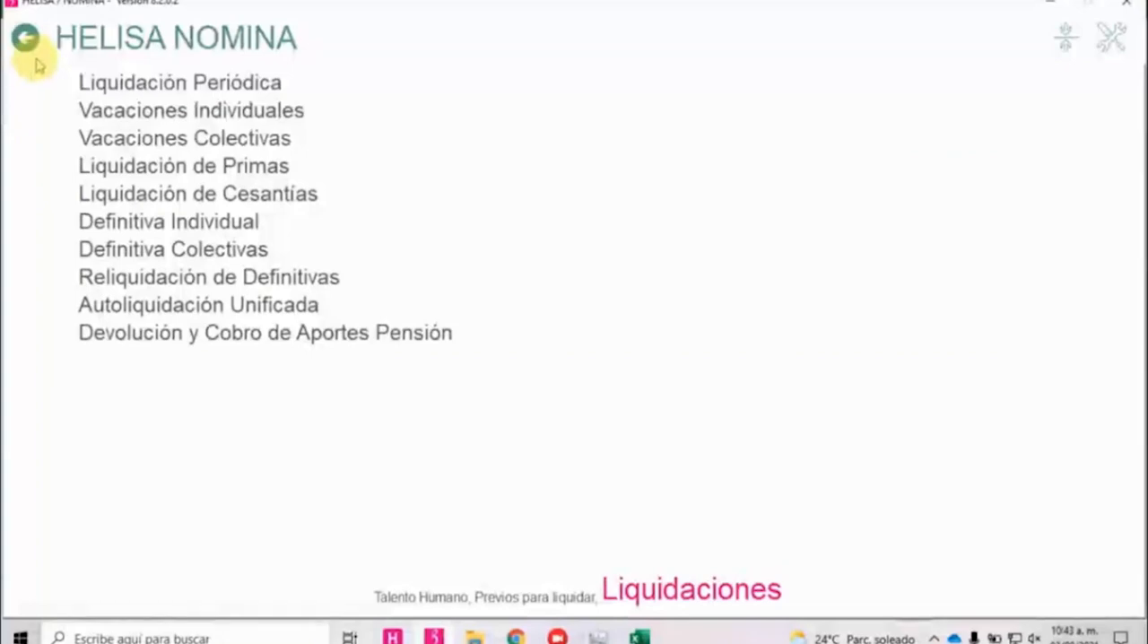
left_click(26, 40)
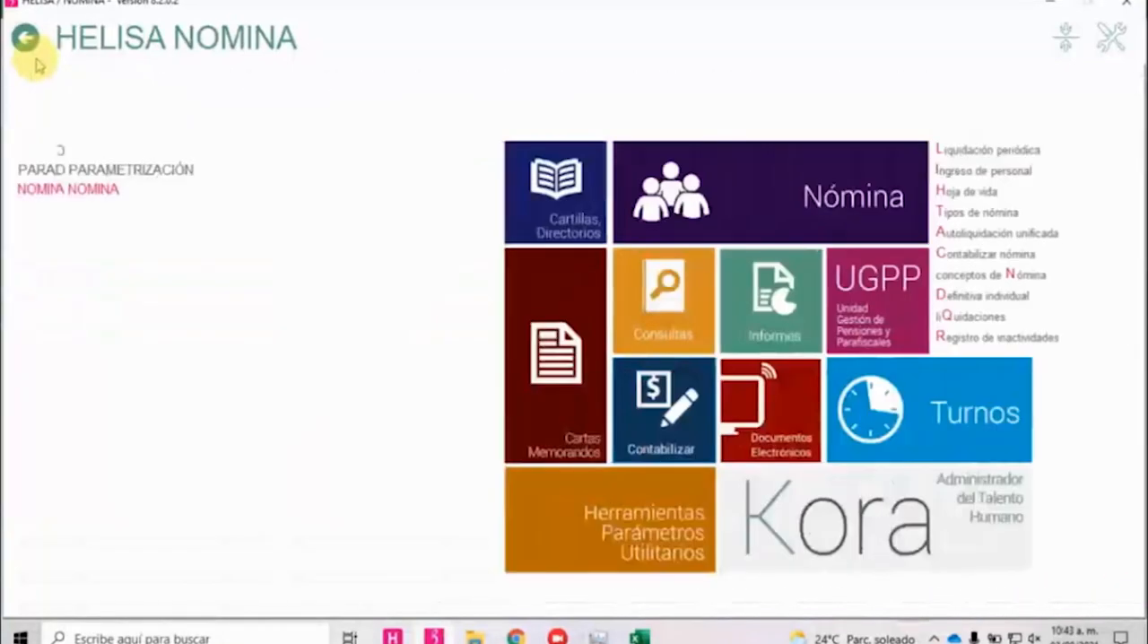
left_click(578, 519)
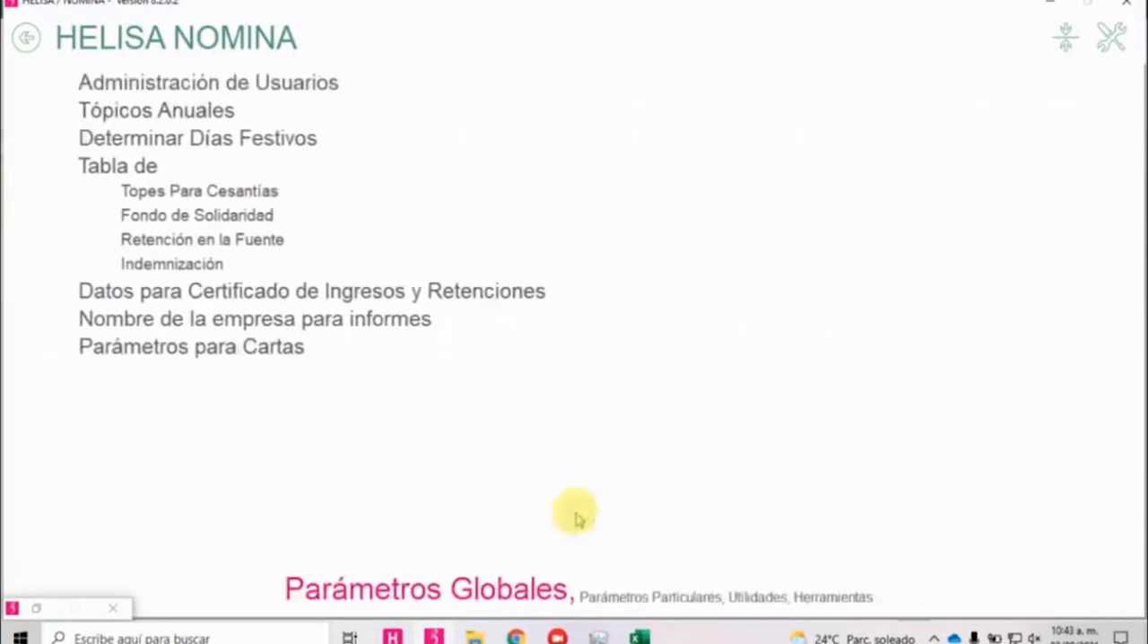
left_click(818, 601)
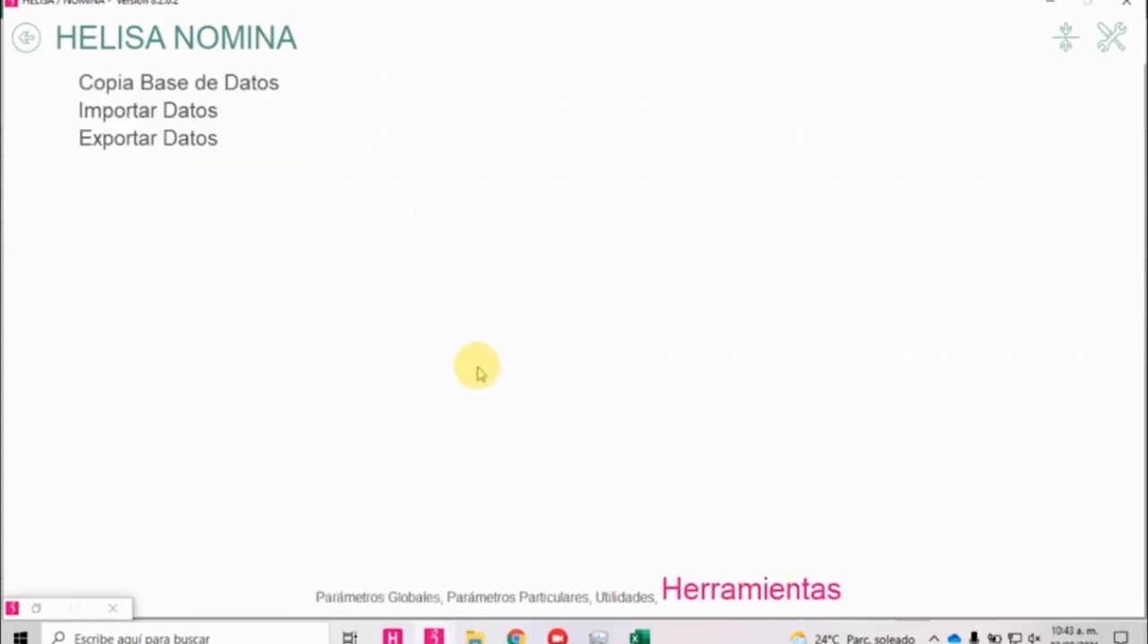
left_click(191, 110)
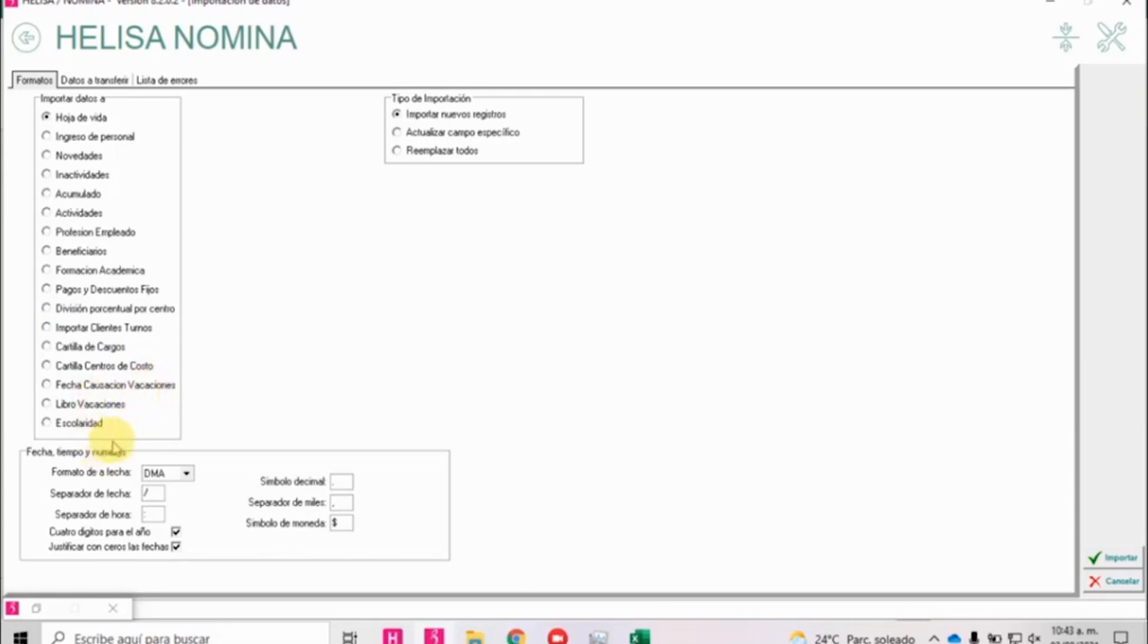
Configure the import for Novedades by Identificacion and Codigo Concepto, for Periodica, using the A MENSUAL payroll.
left_click(79, 158)
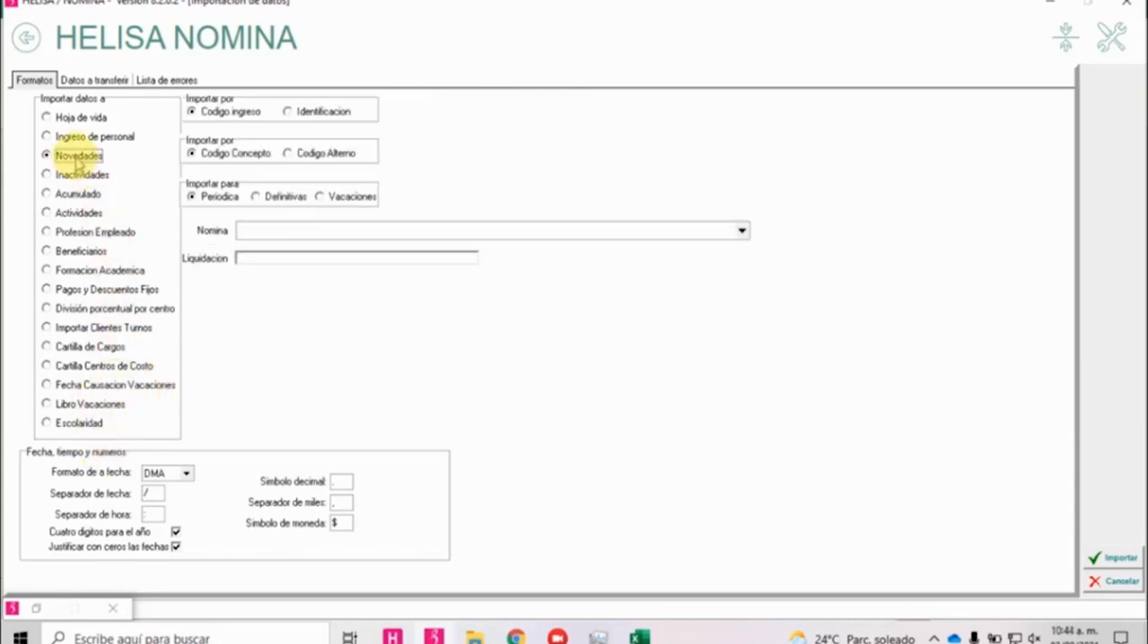
left_click(318, 115)
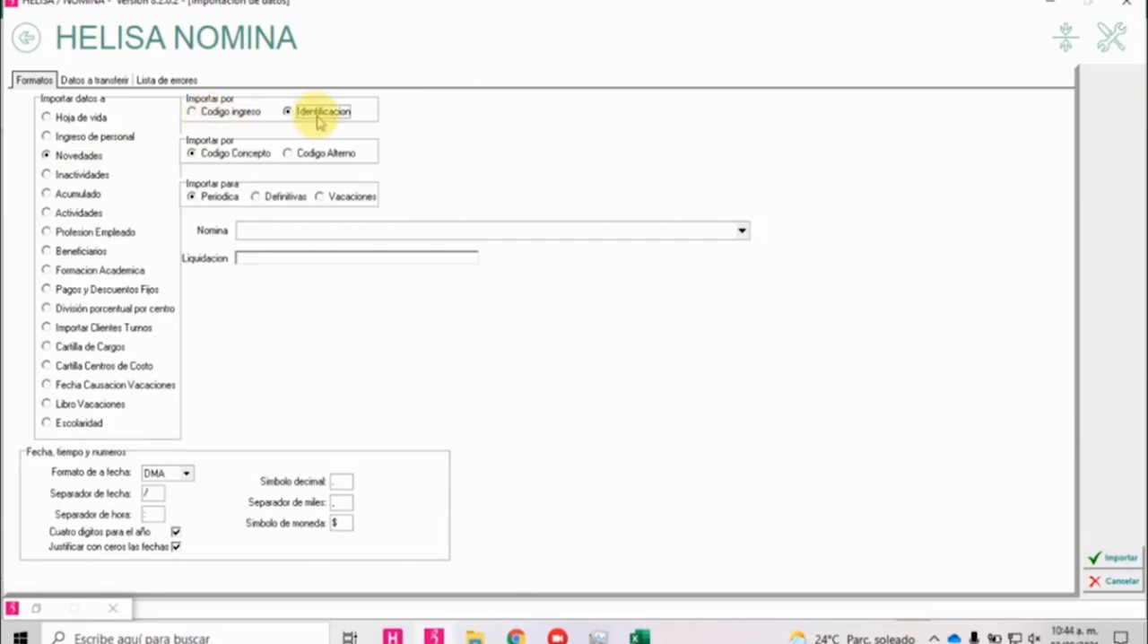
left_click(211, 152)
left_click(310, 159)
left_click(225, 157)
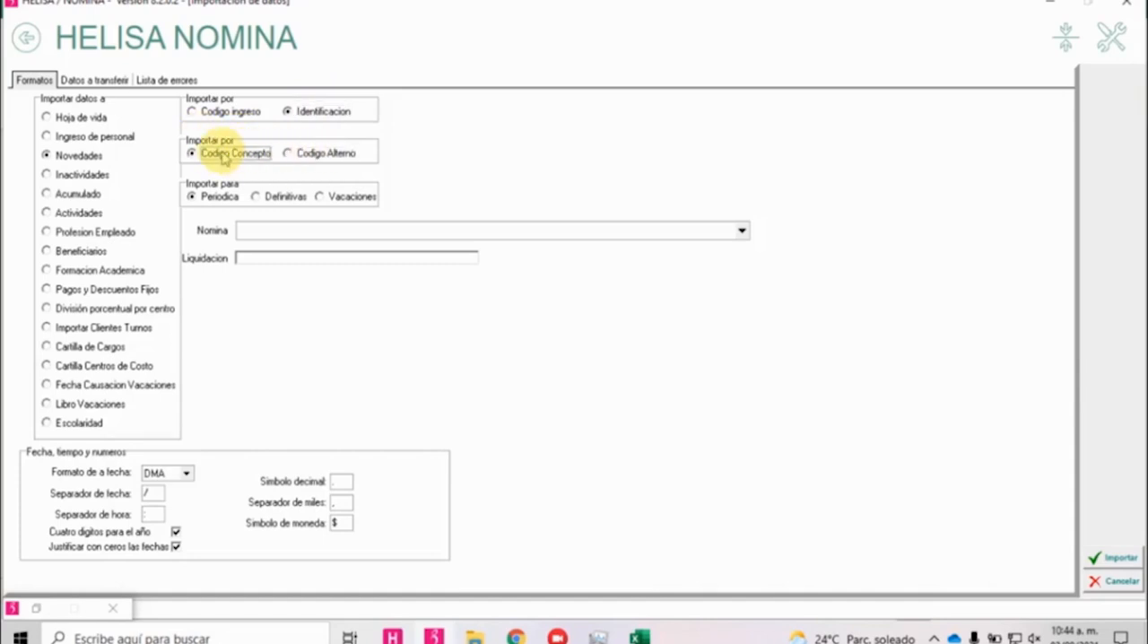
left_click(210, 199)
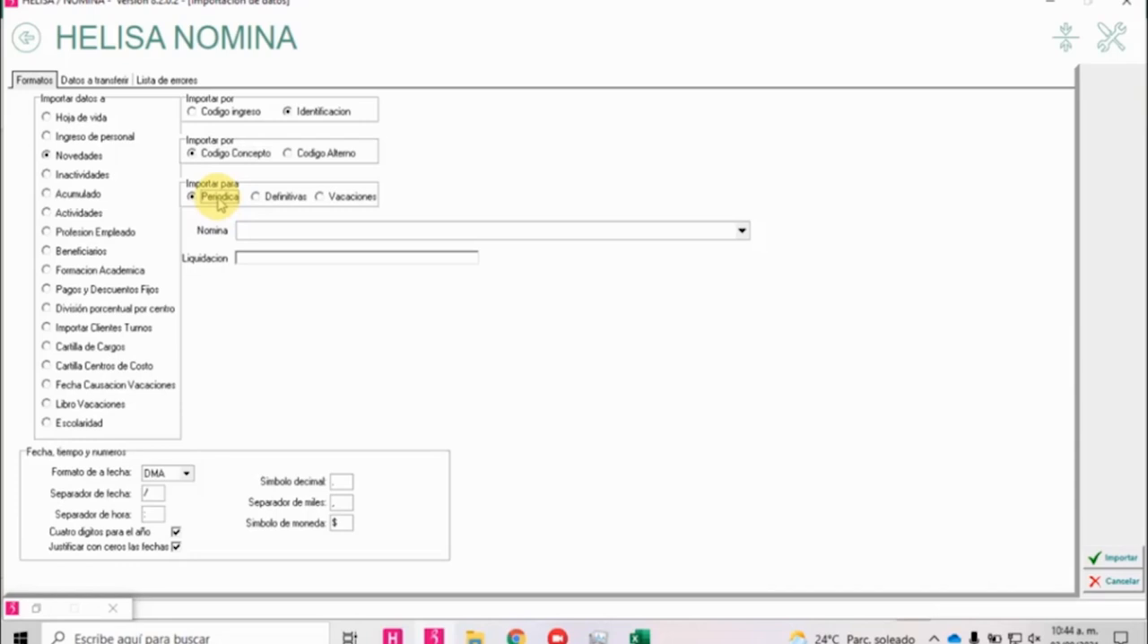
left_click(739, 230)
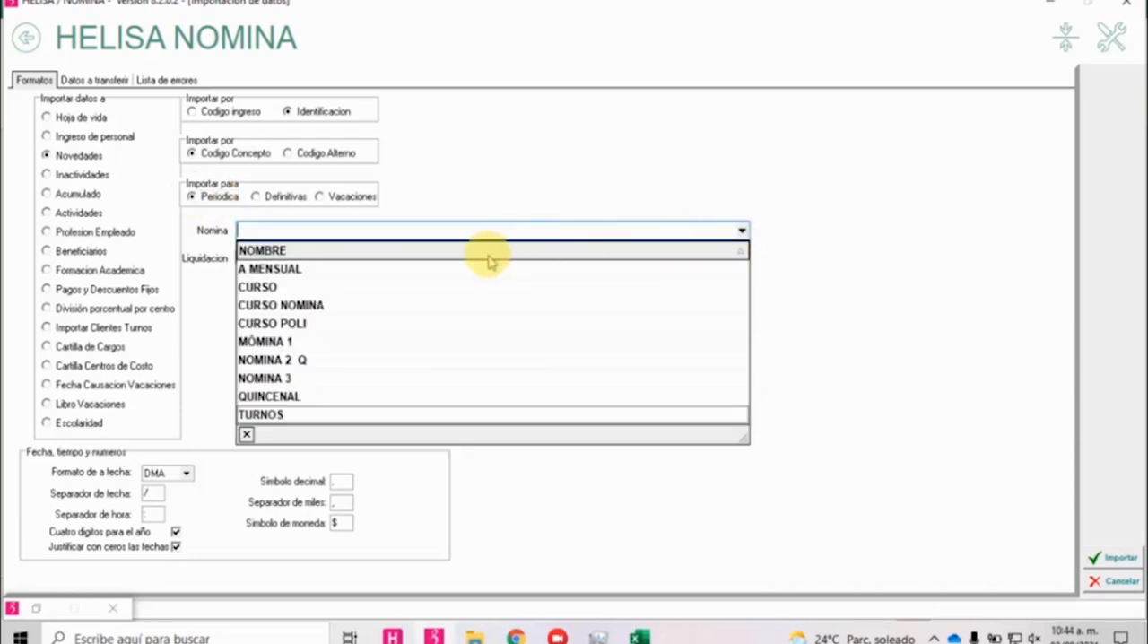
left_click(429, 269)
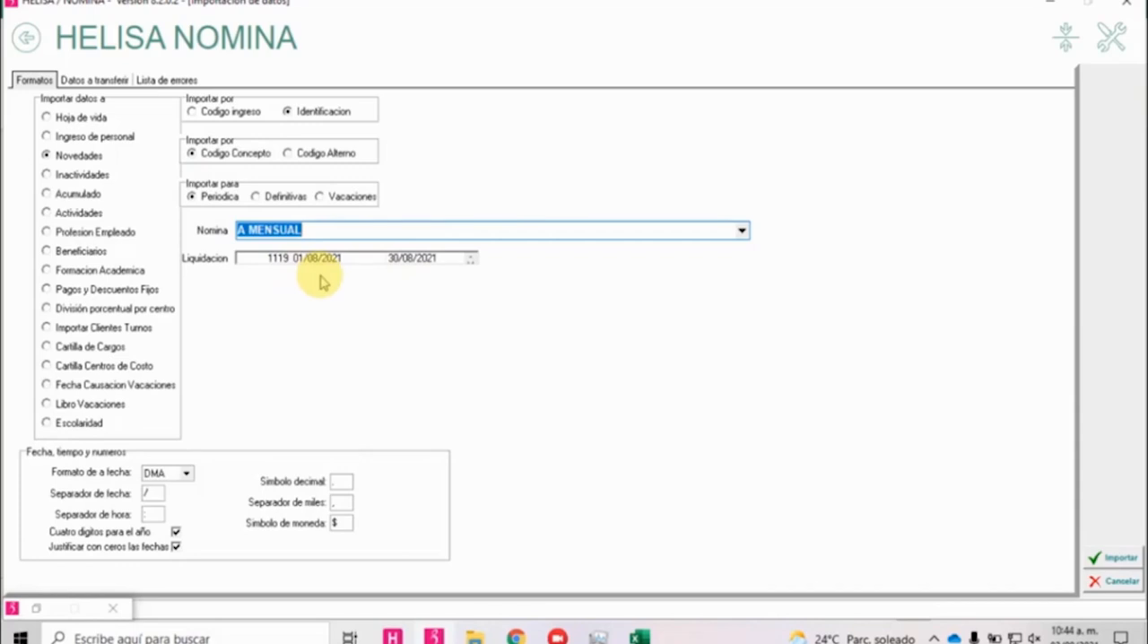
Start the import as Archivo Excel (*.xls), choose NOVEDADES.xls from Escritorio and proceed to the file preview.
left_click(1091, 557)
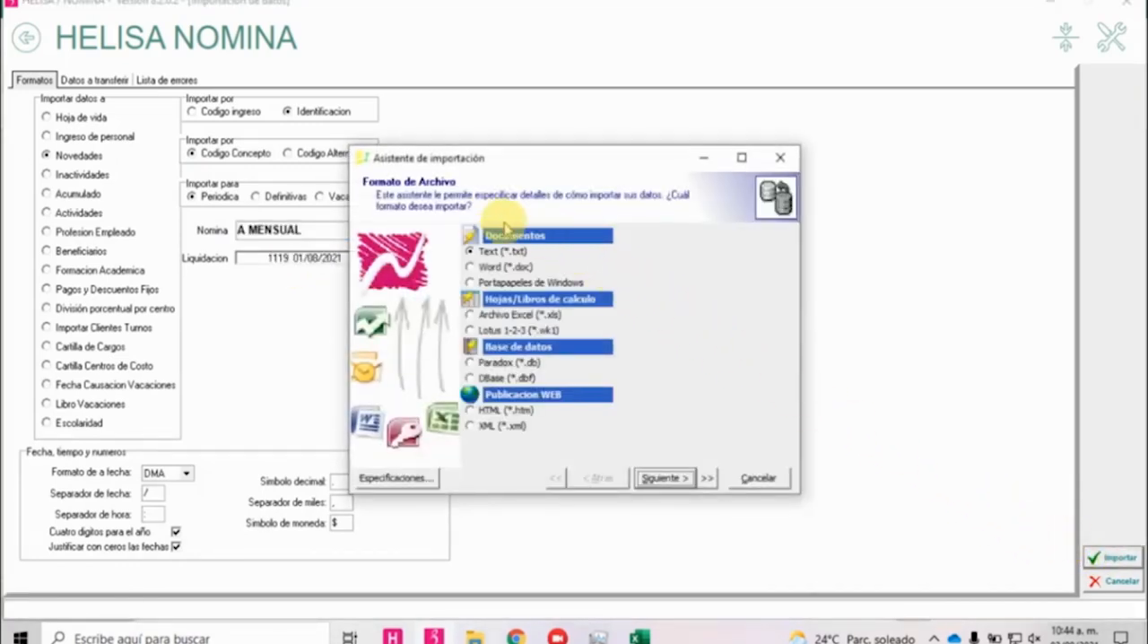
left_click(514, 316)
left_click(664, 478)
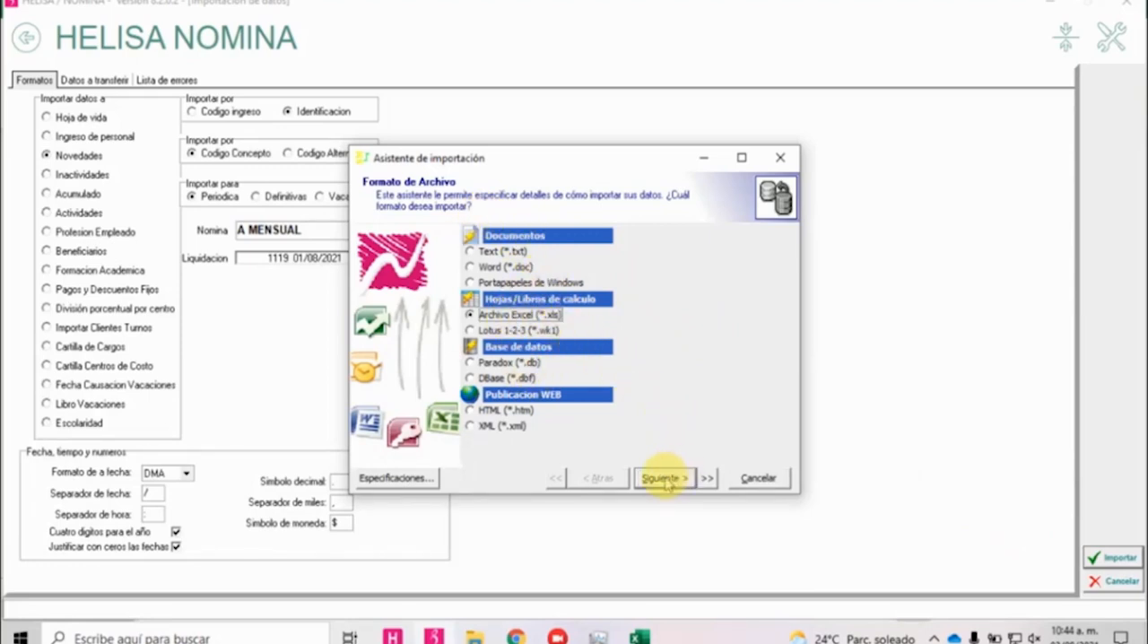
left_click(778, 271)
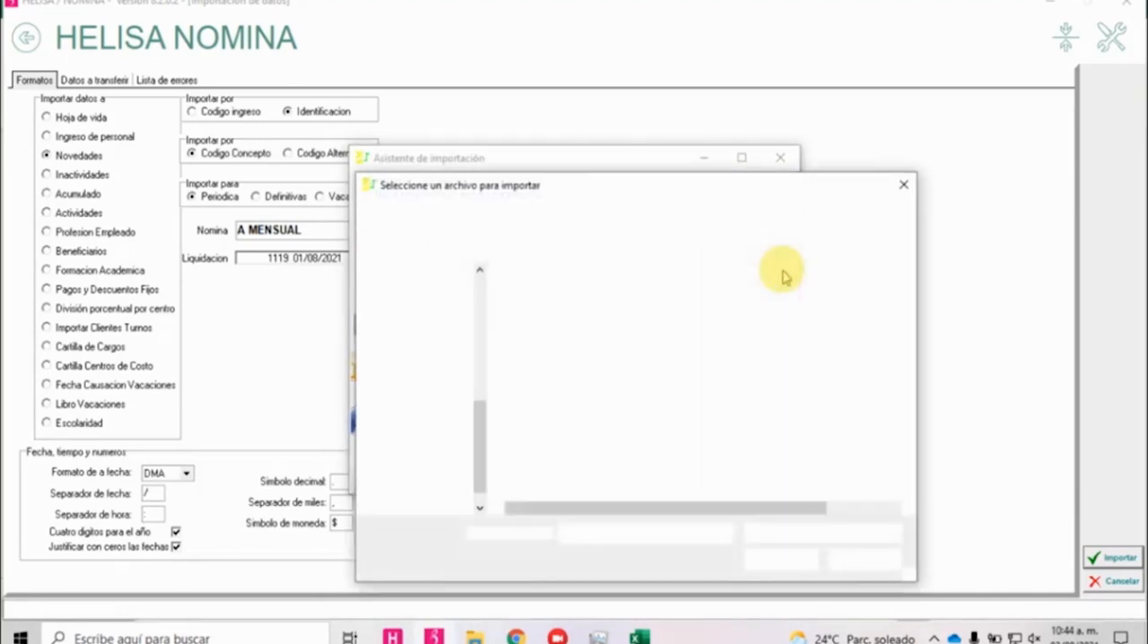
left_click(429, 365)
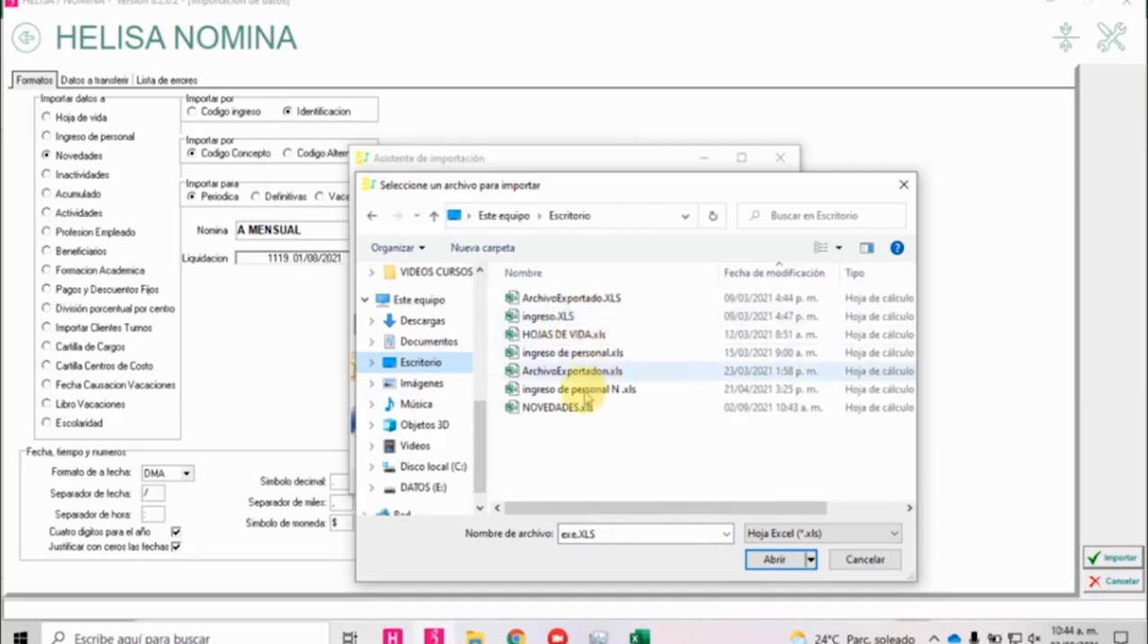
double_click(583, 409)
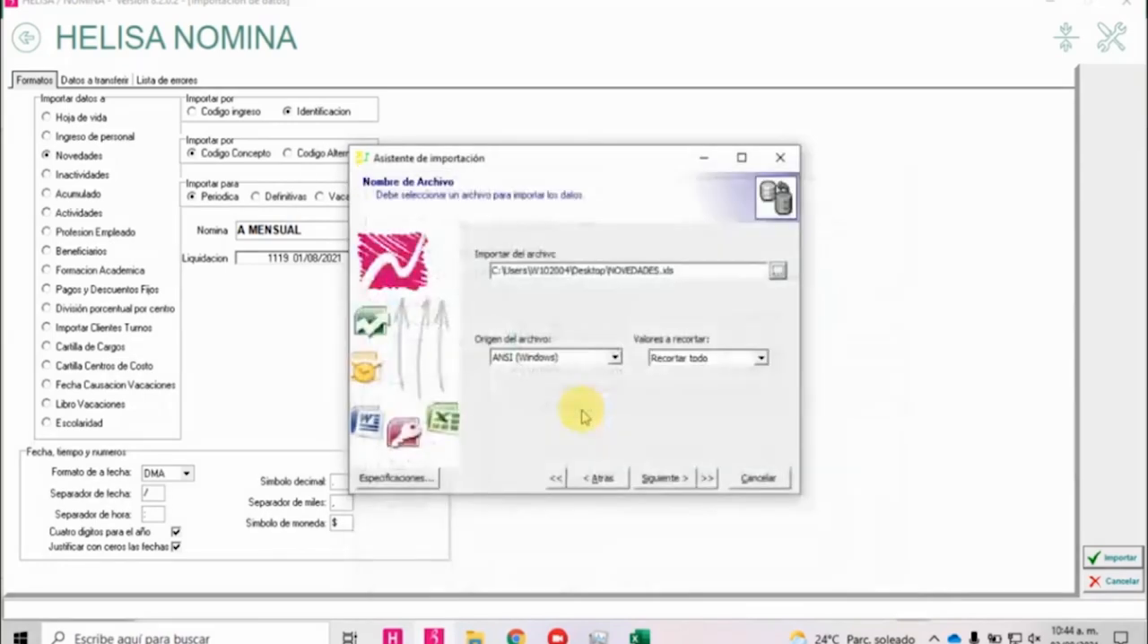
left_click(663, 477)
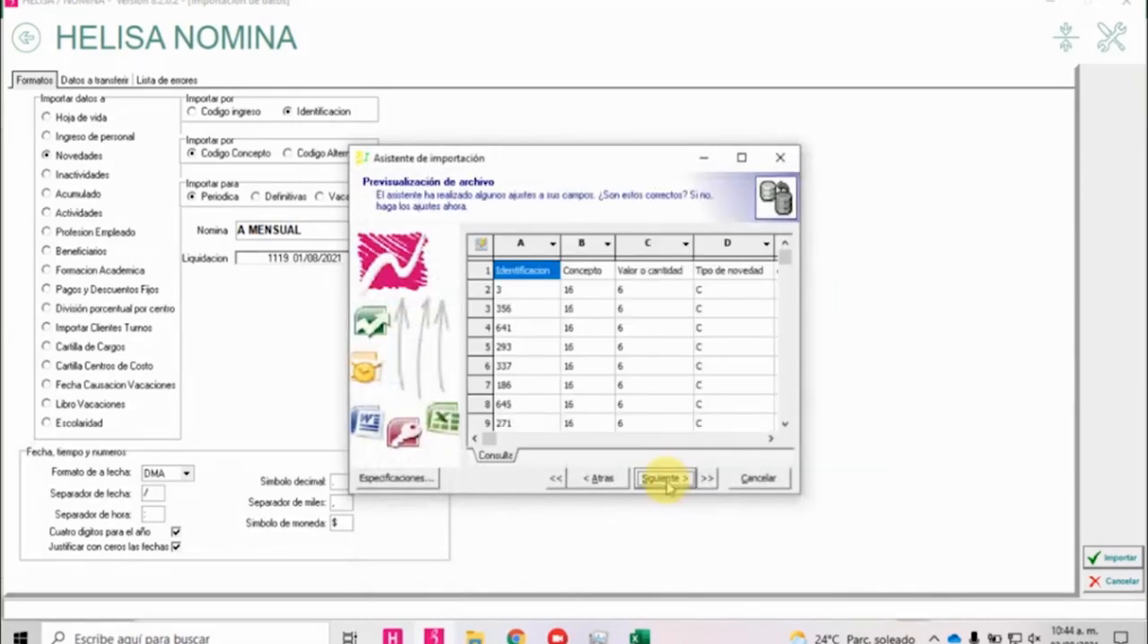
Assign preview columns A to E to IDENTIFICACION, CODIGOCONCEPTO, VALOR, TIPO DE NOVEDAD and CONSECUTIVO respectively.
left_click(741, 158)
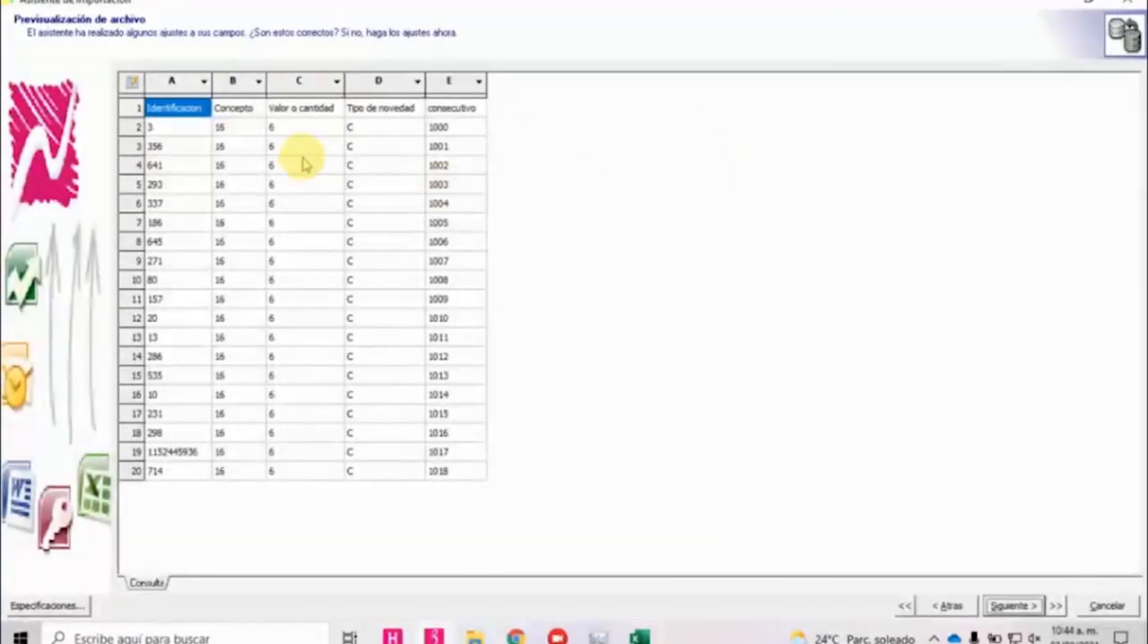
left_click(204, 81)
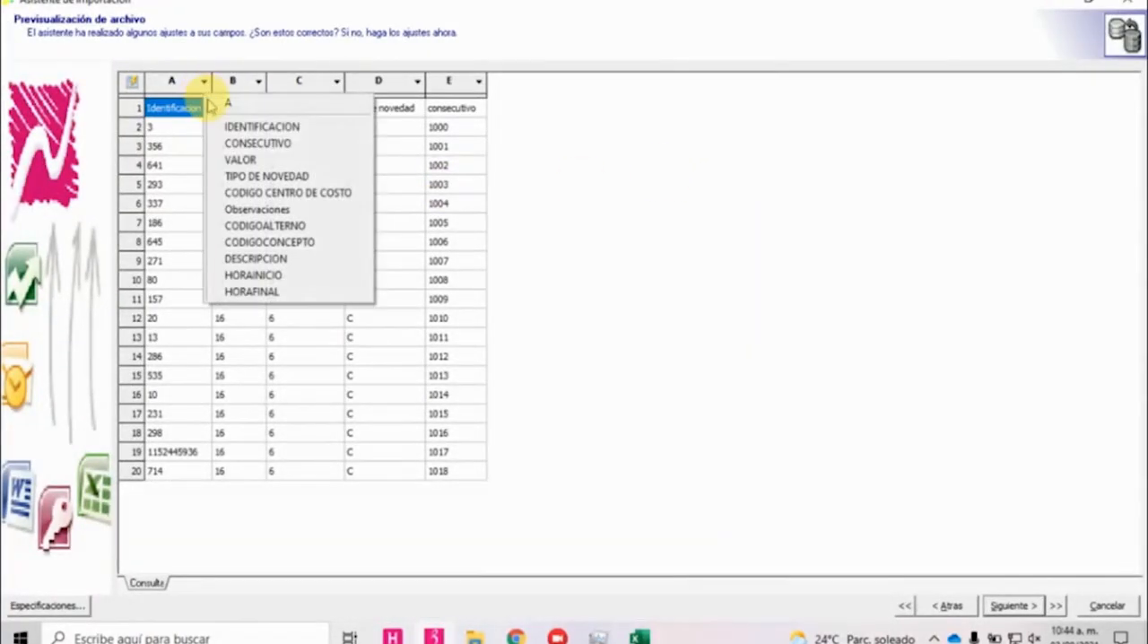
left_click(269, 127)
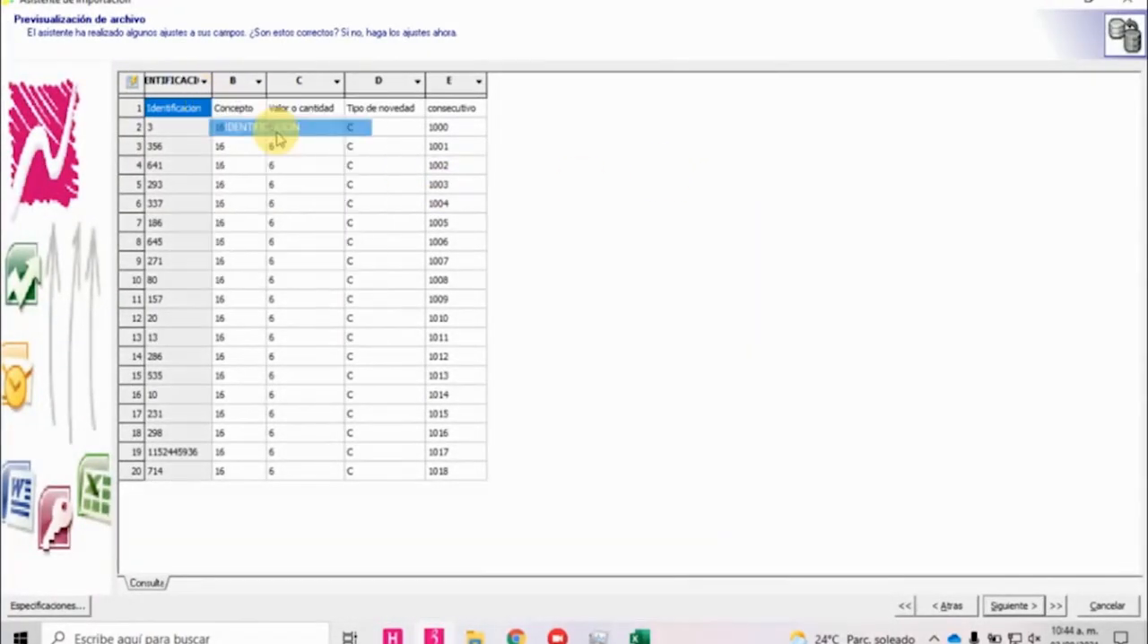
left_click(258, 81)
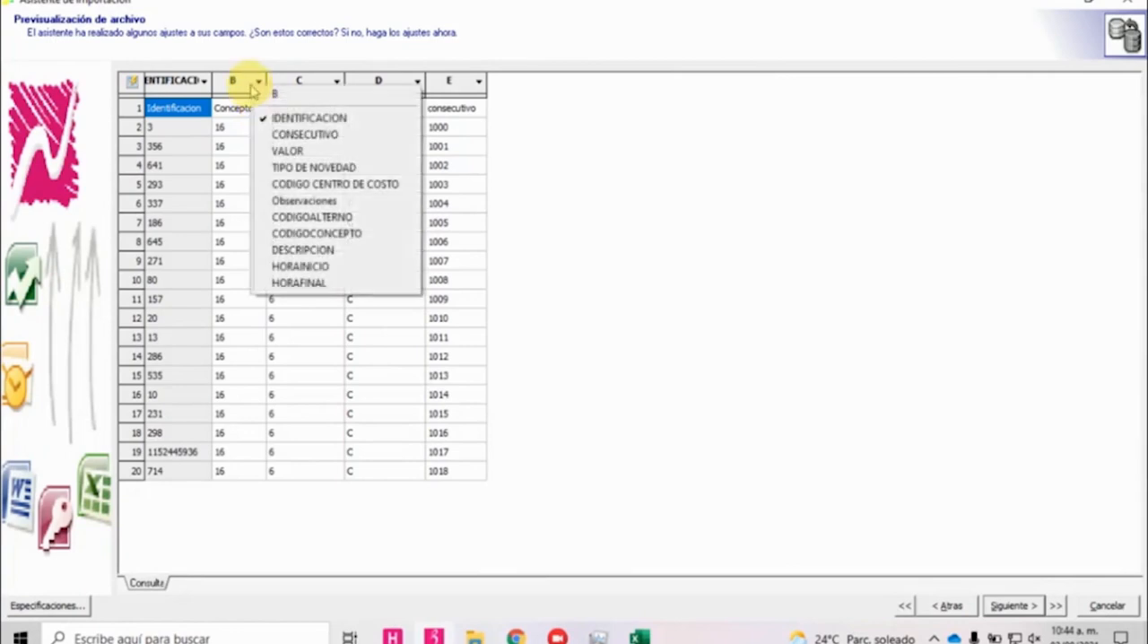
left_click(314, 233)
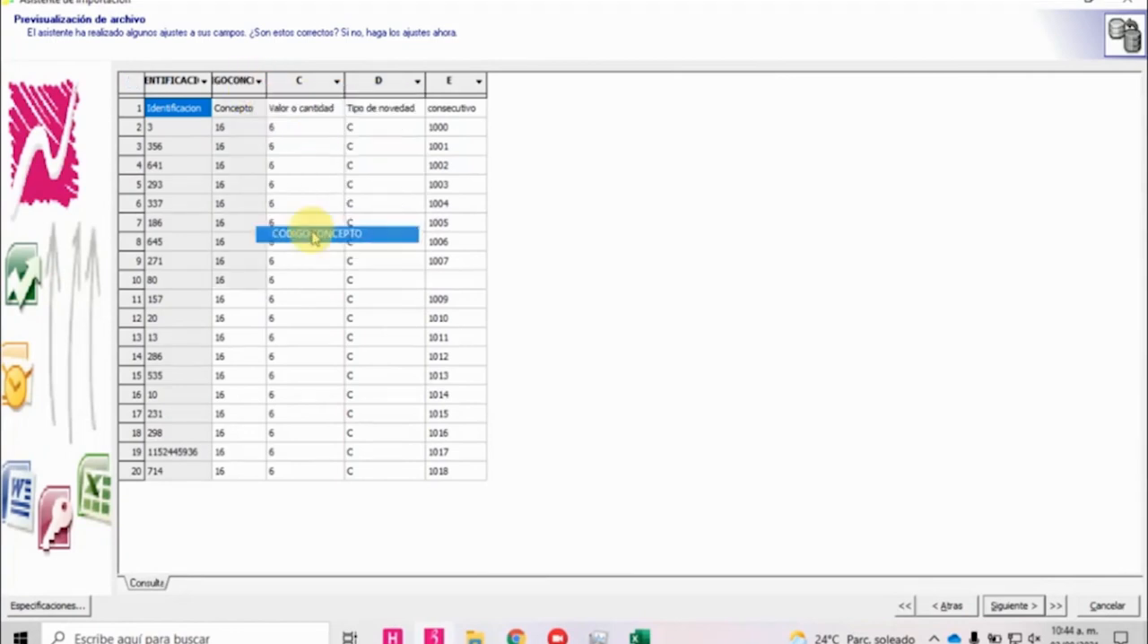
left_click(337, 81)
left_click(350, 146)
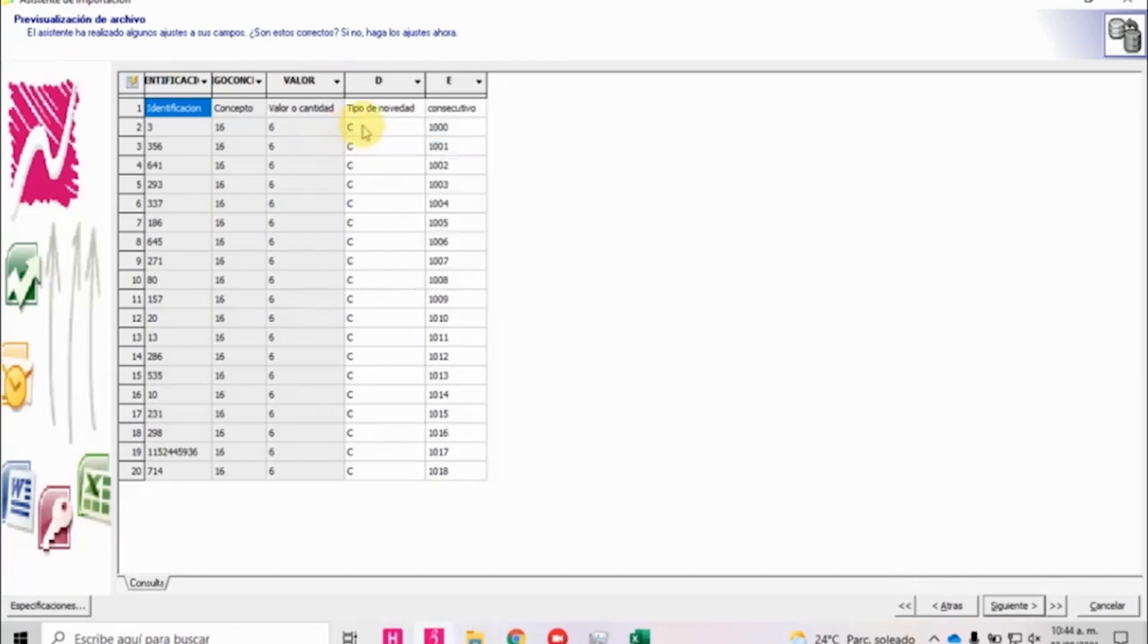
left_click(399, 86)
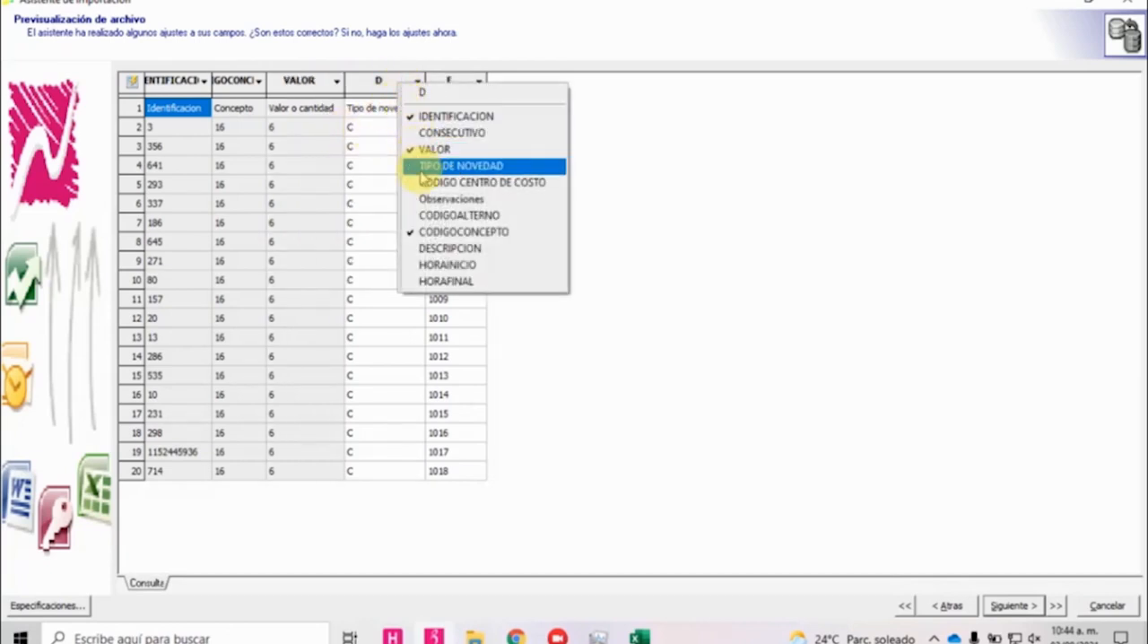
left_click(421, 170)
left_click(457, 83)
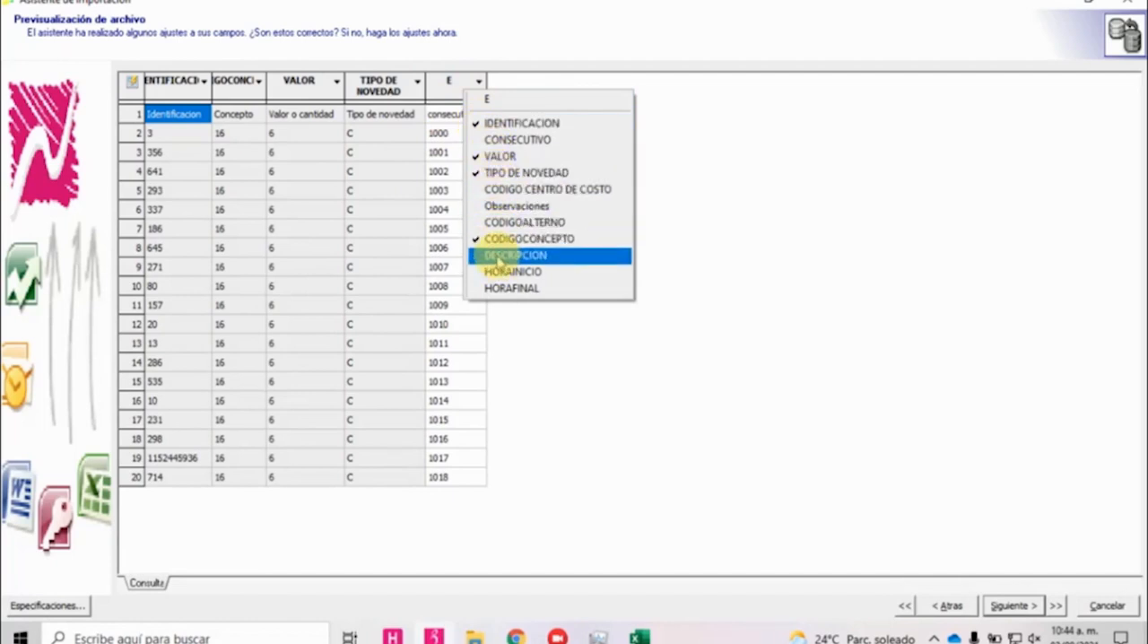
left_click(491, 140)
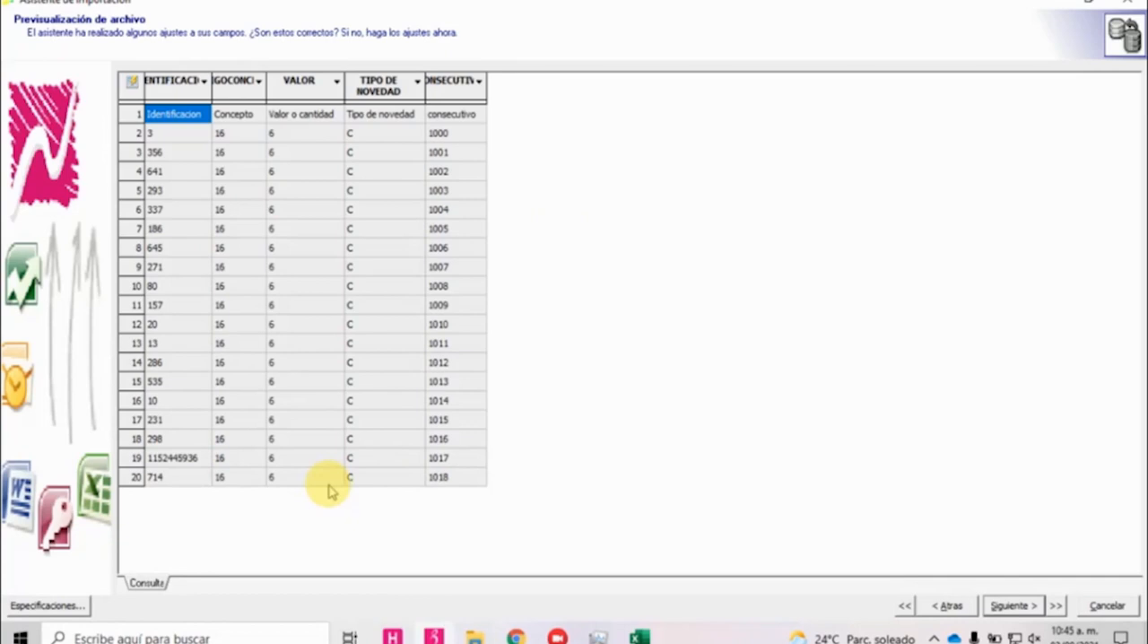
Continue through the data preview and finish the import assistant to load the novelties for transfer.
left_click(1010, 606)
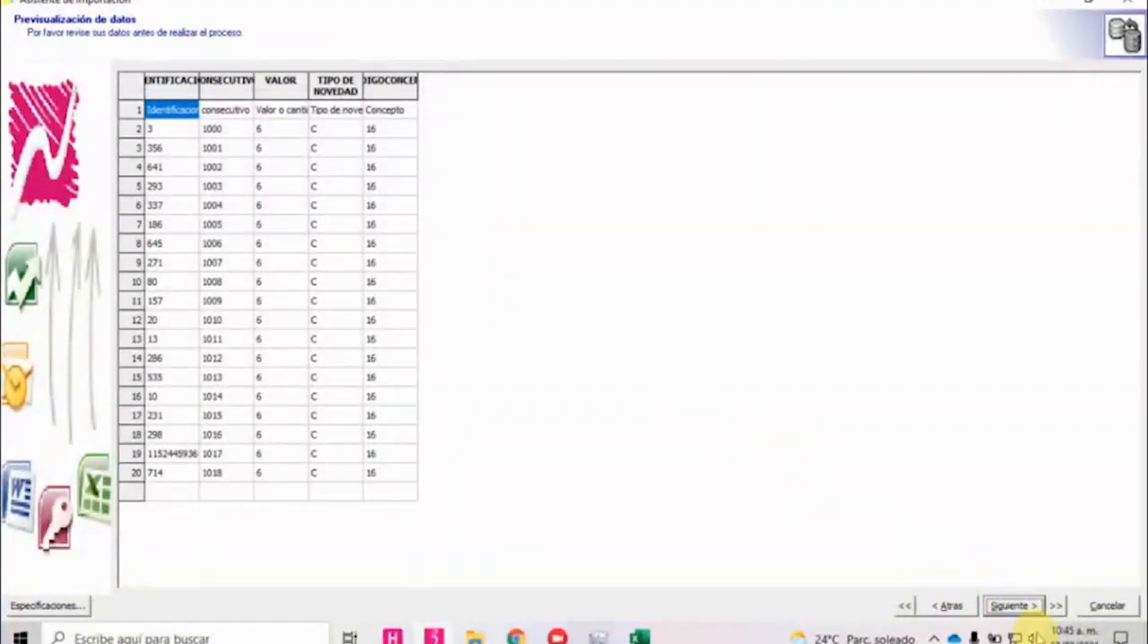
left_click(1009, 607)
left_click(1107, 605)
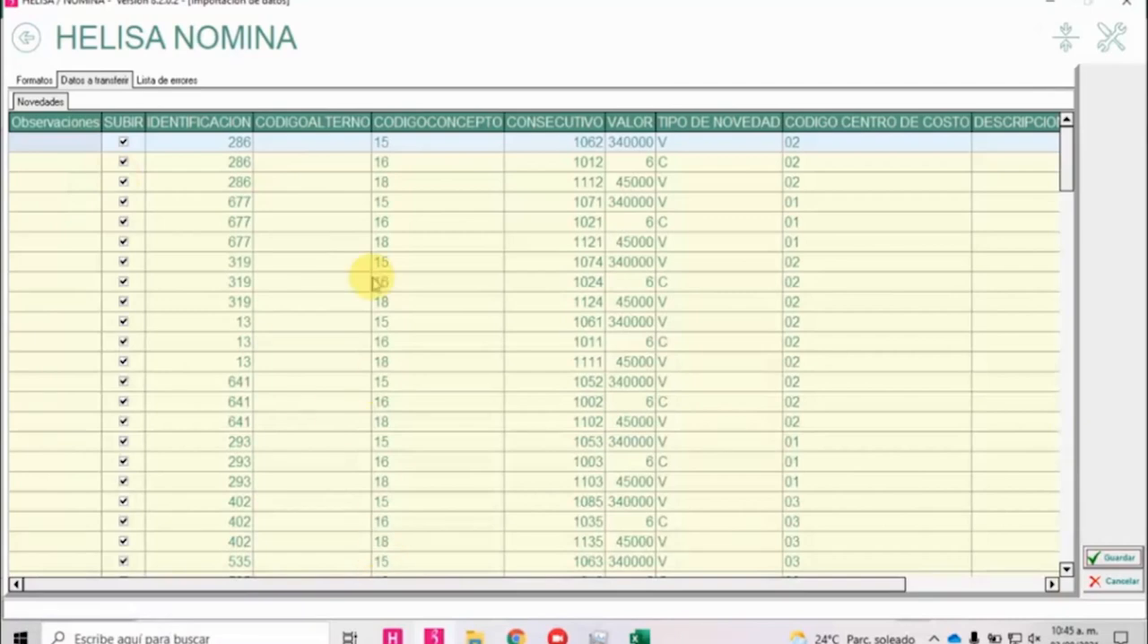
Review the import's Lista de errores, focusing on the line about the IDENTIFICACION field.
left_click(169, 80)
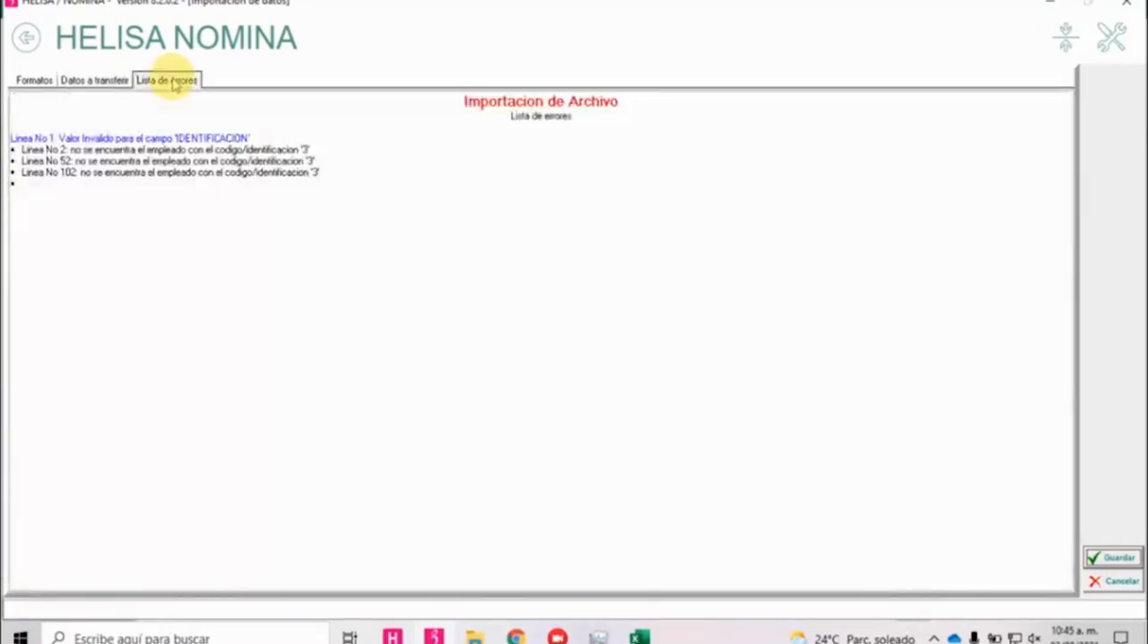
left_click(256, 140)
left_click_drag(250, 139, 13, 138)
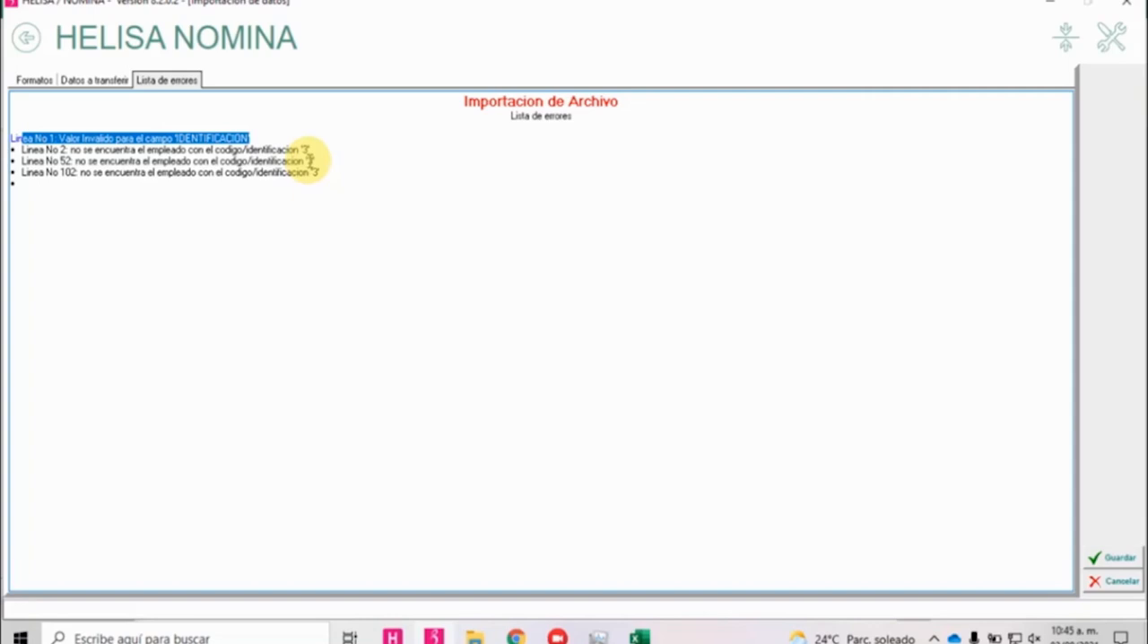
Save the novelties under Datos a transferir, finish the saving process and leave Importar Datos.
left_click(94, 81)
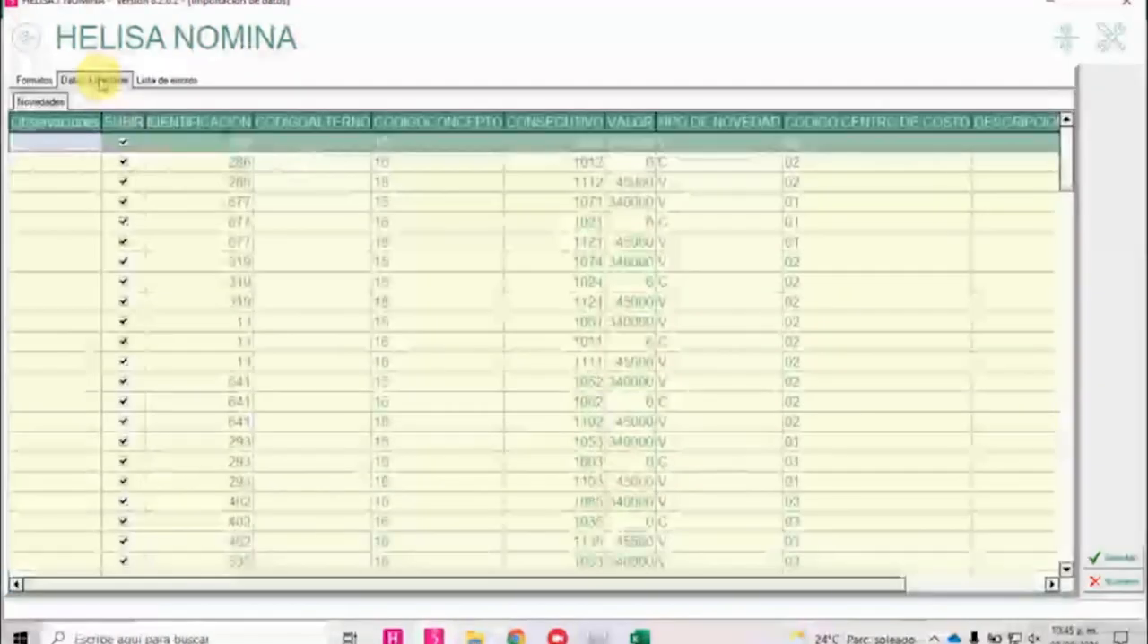
left_click(1109, 560)
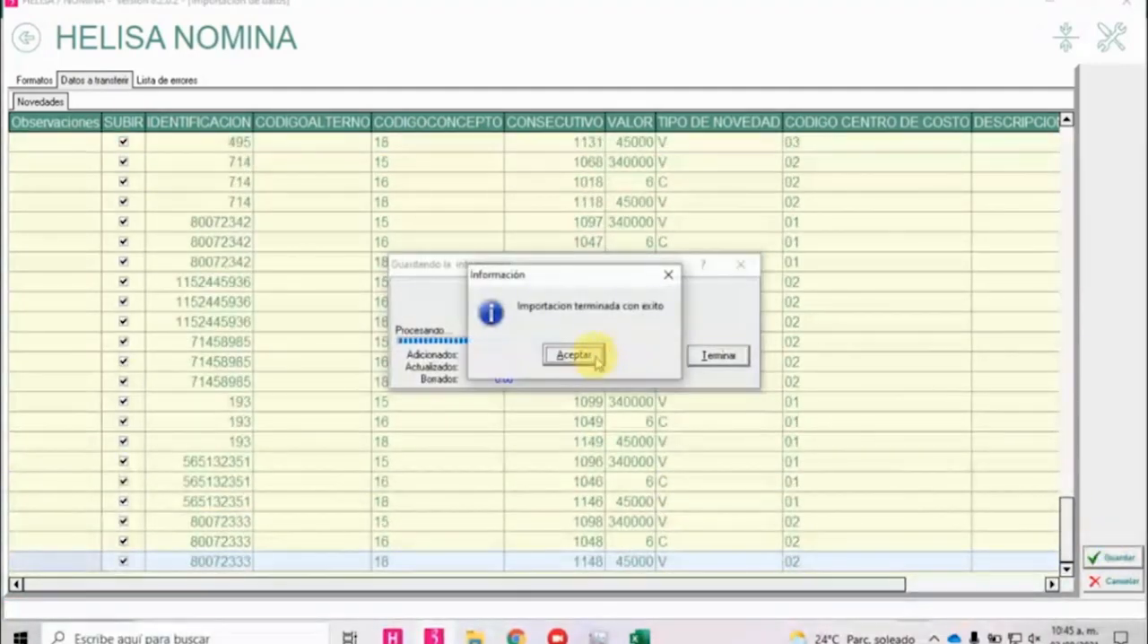
left_click(574, 355)
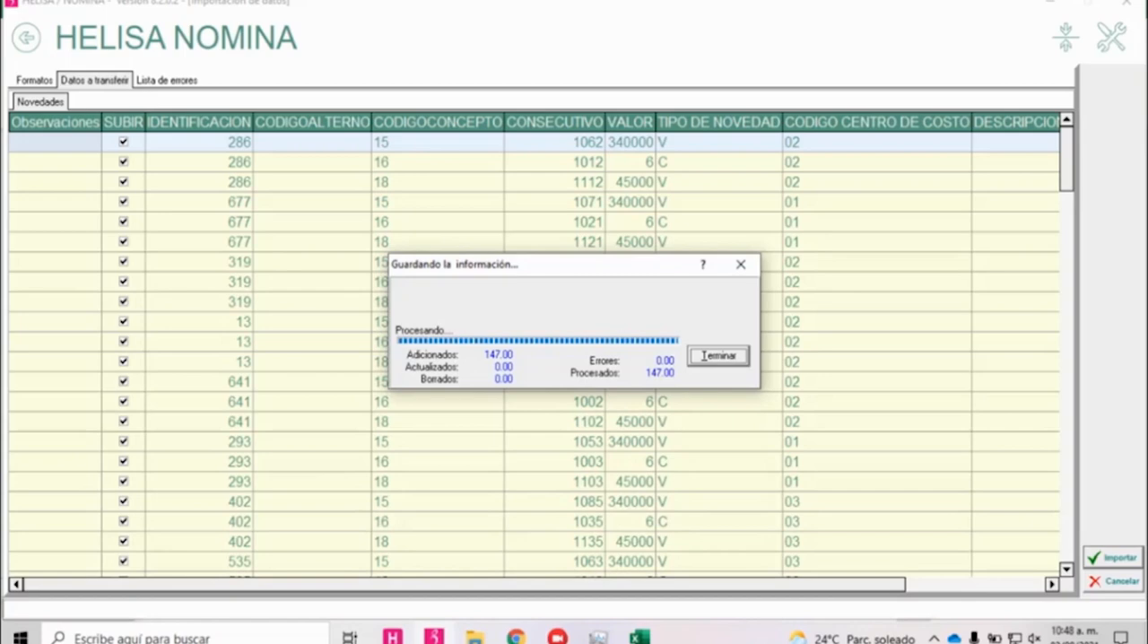
left_click(711, 356)
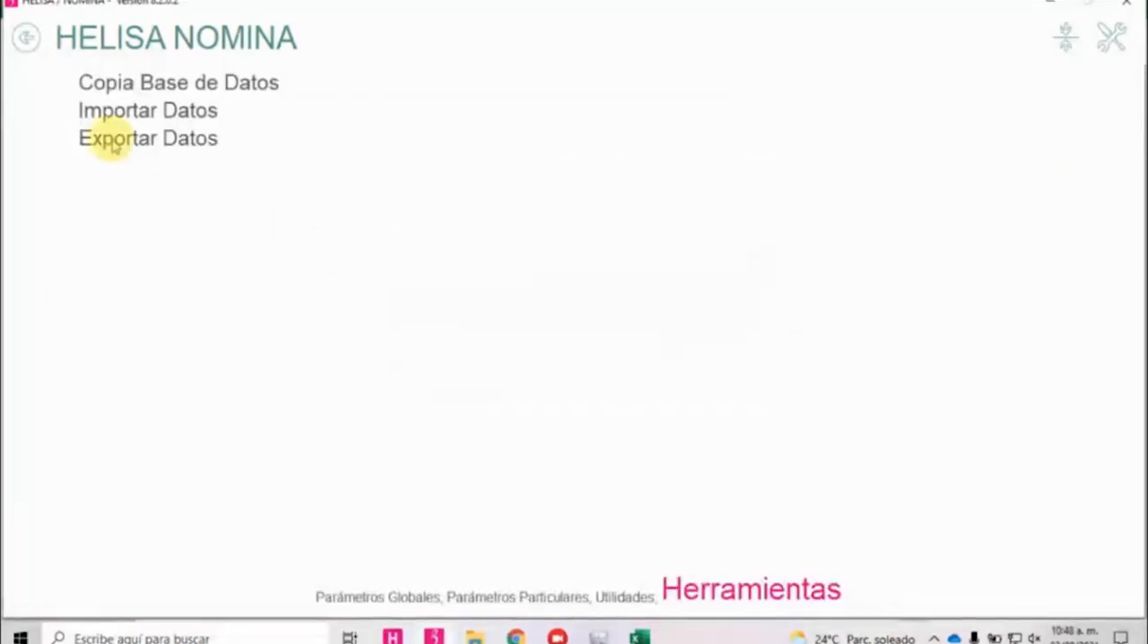
left_click(27, 38)
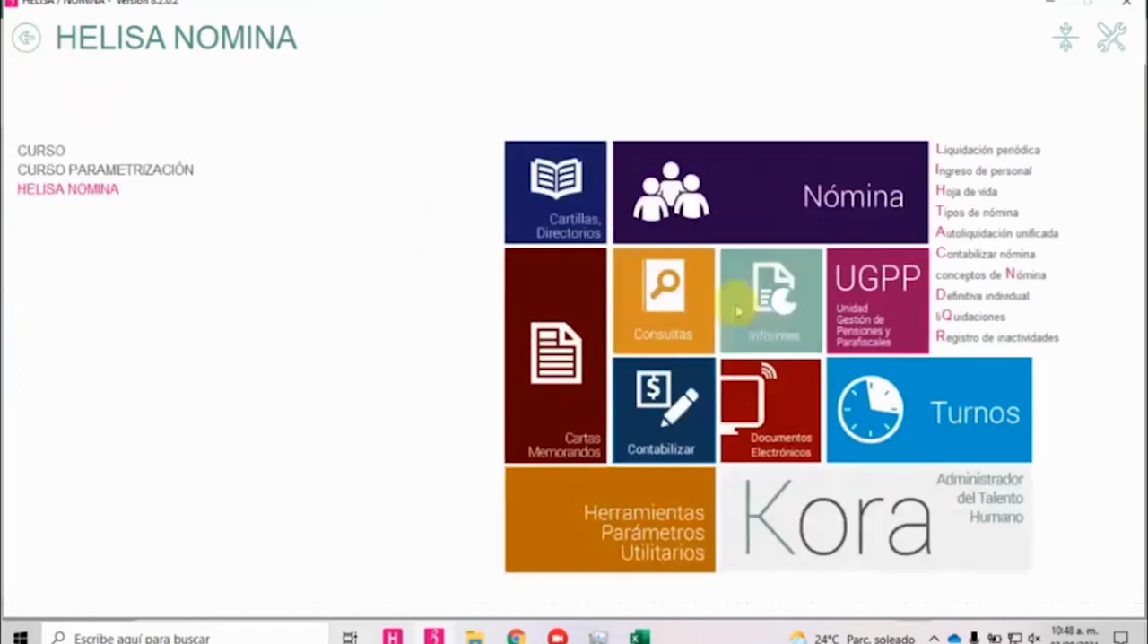
left_click(775, 177)
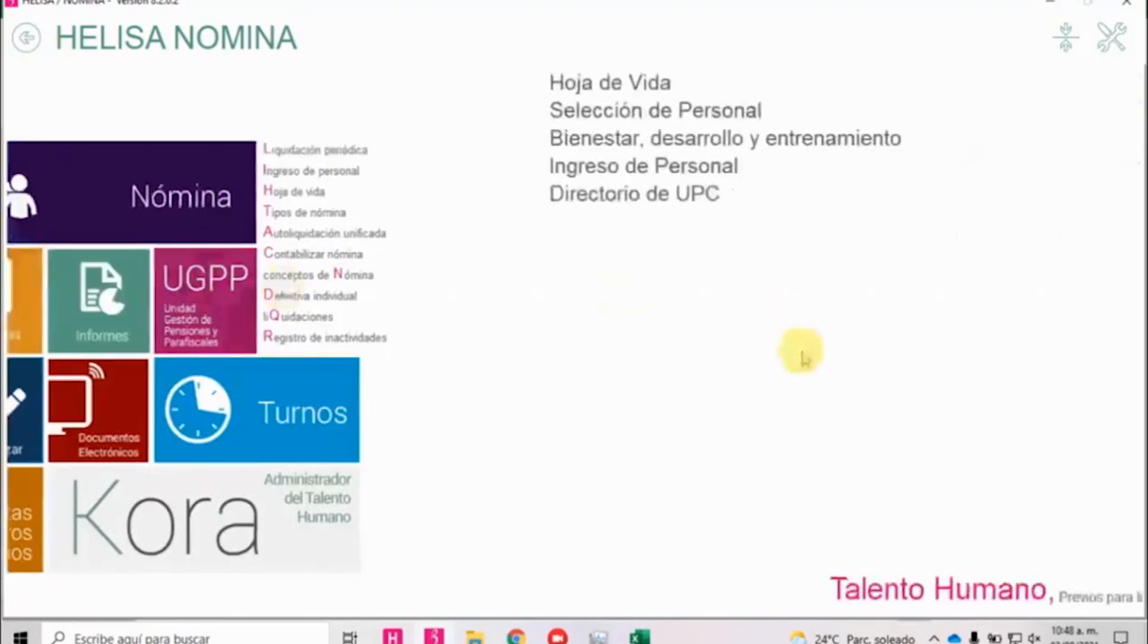
left_click(671, 599)
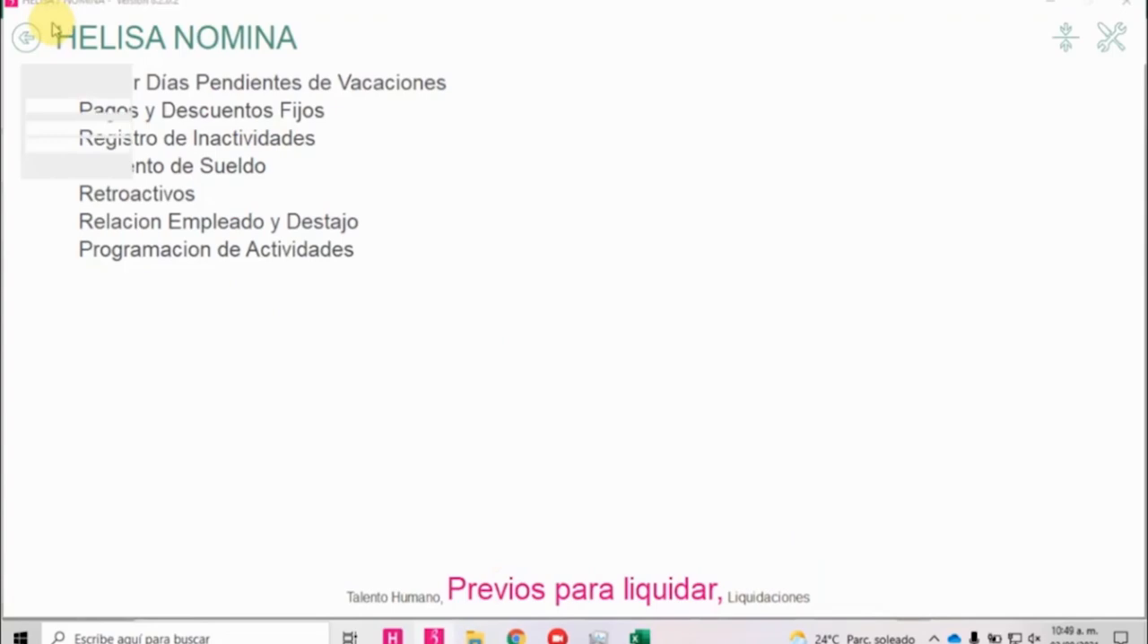
left_click(27, 37)
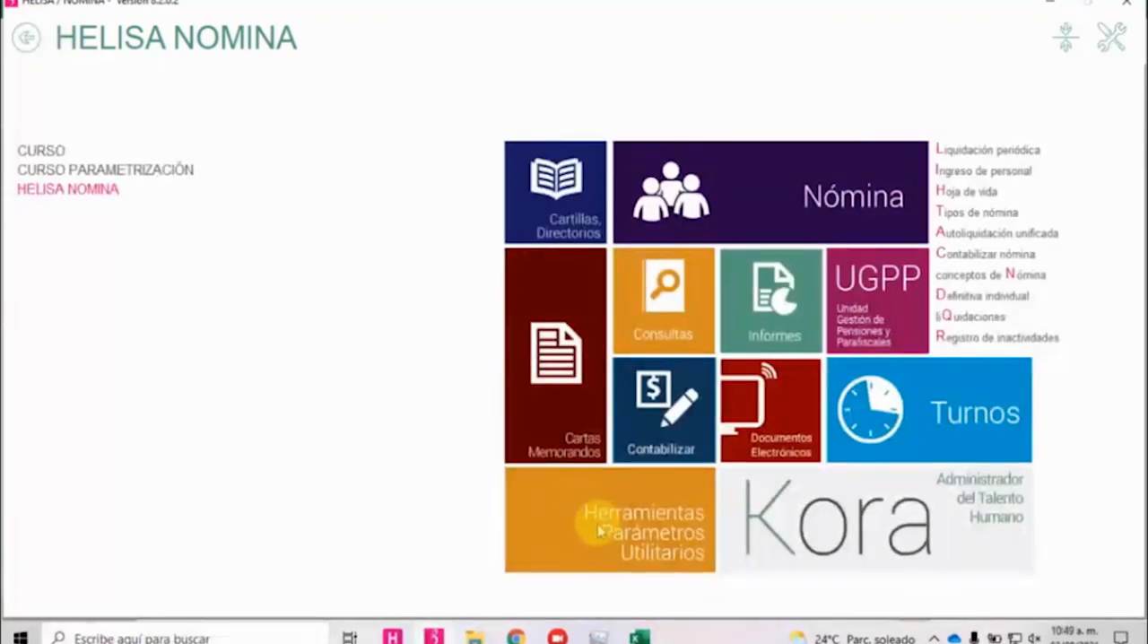
Open Conceptos de Nómina from Parámetros Particulares.
left_click(597, 525)
left_click(662, 600)
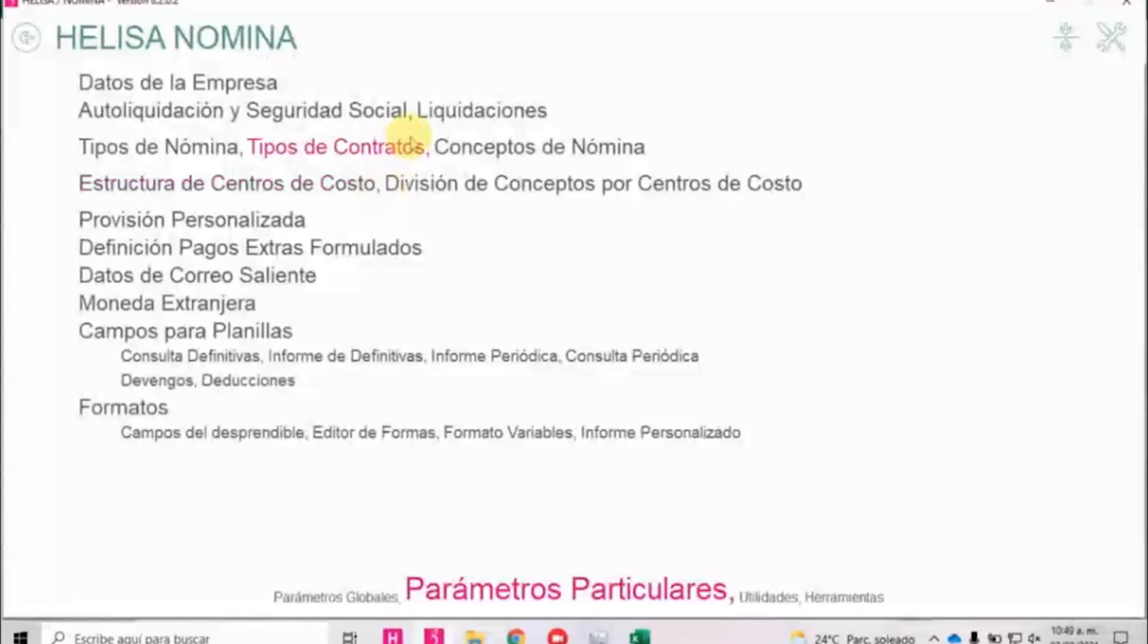
left_click(528, 158)
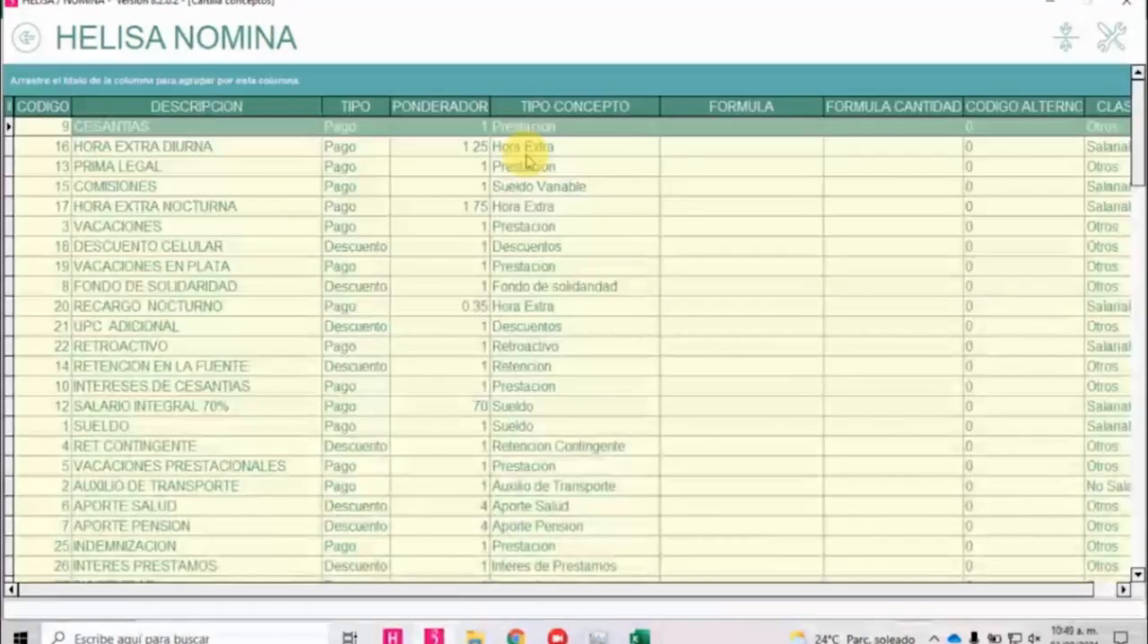
Modify the VACACIONES concept so that it is a Concepto General, captured by planilla independently of cost center.
left_click(464, 223)
right_click(464, 224)
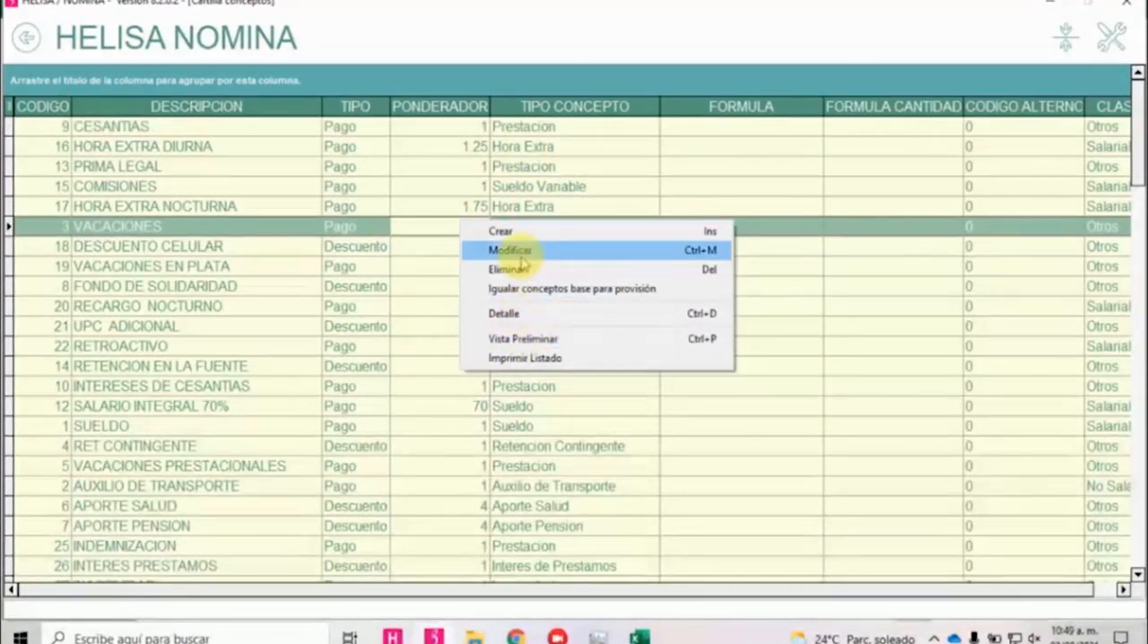
left_click(508, 250)
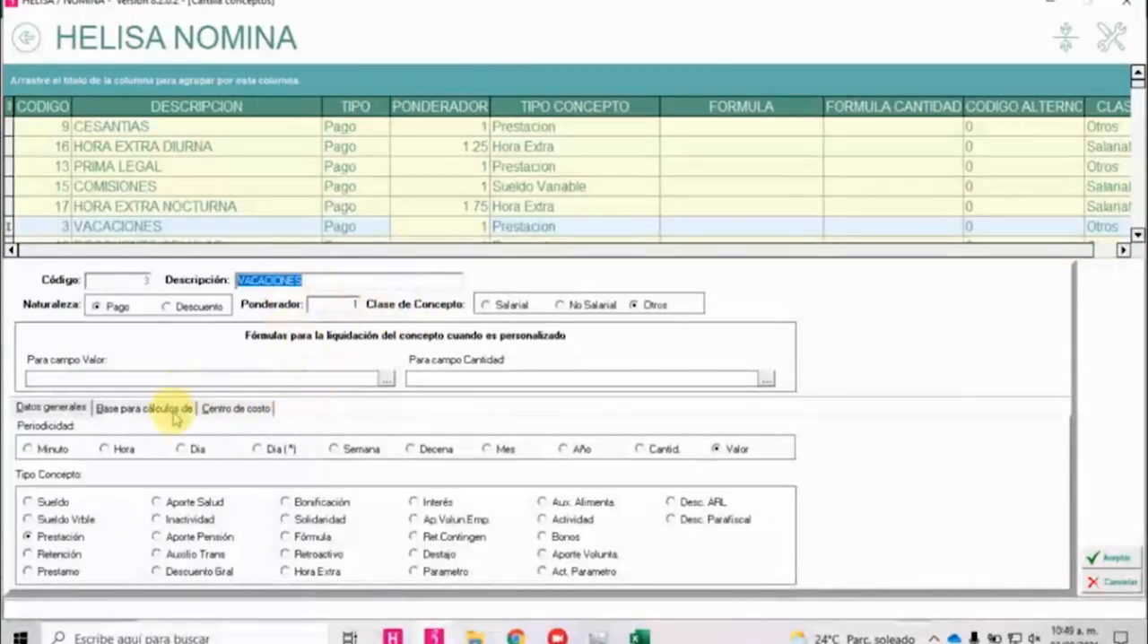
left_click(235, 408)
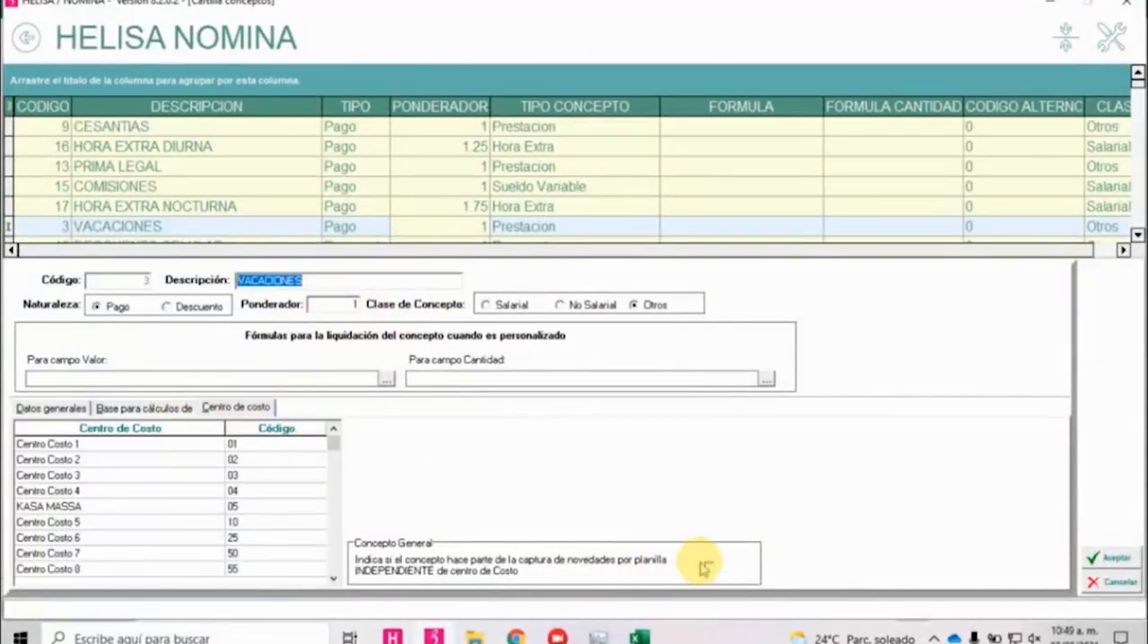
left_click(709, 566)
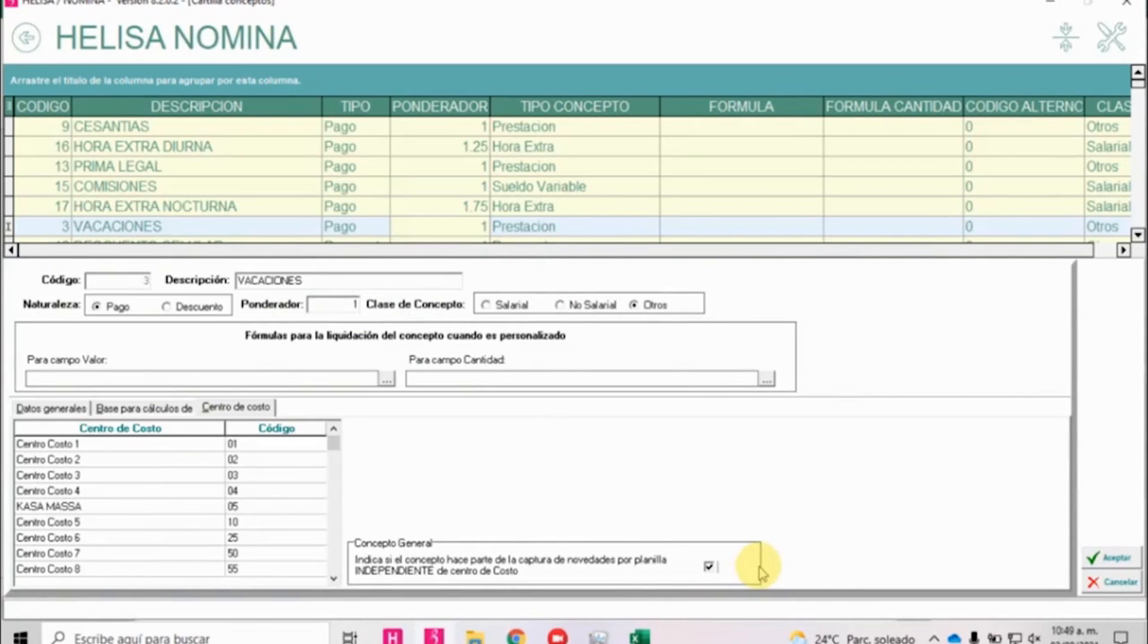